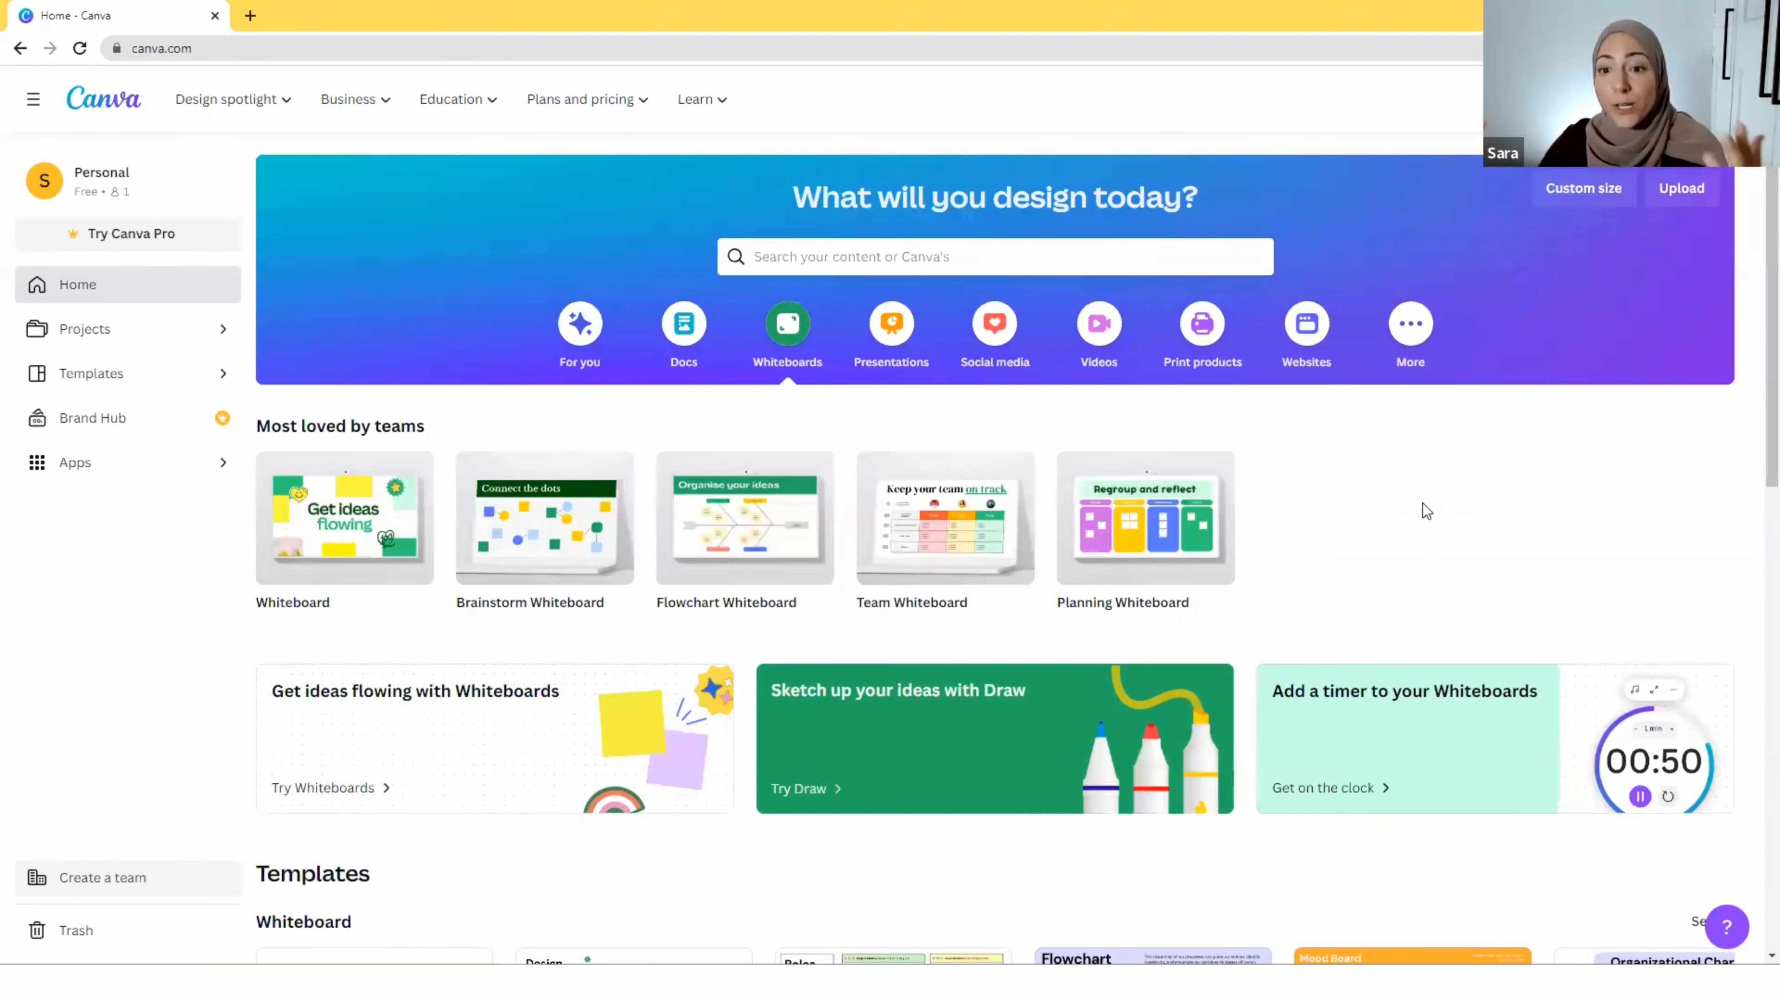
Look through the whiteboard templates listed on the home page
scroll(1592, 791, "down", 8)
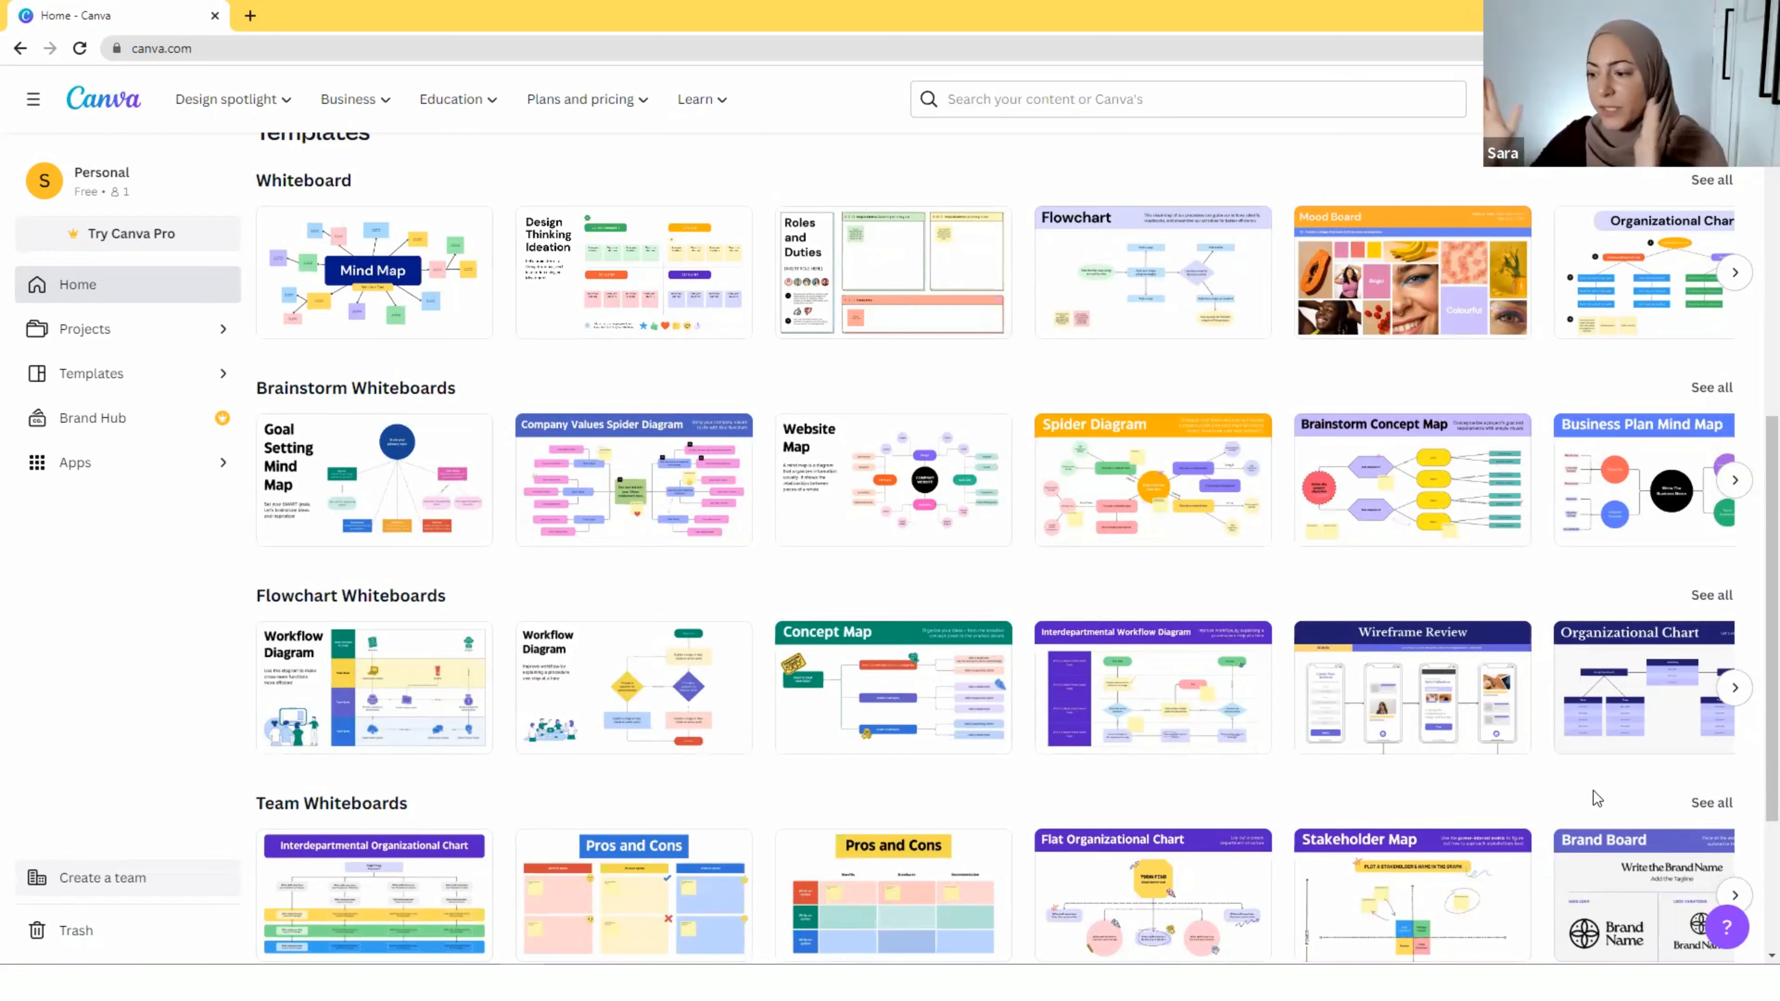
scroll(1593, 791, "down", 3)
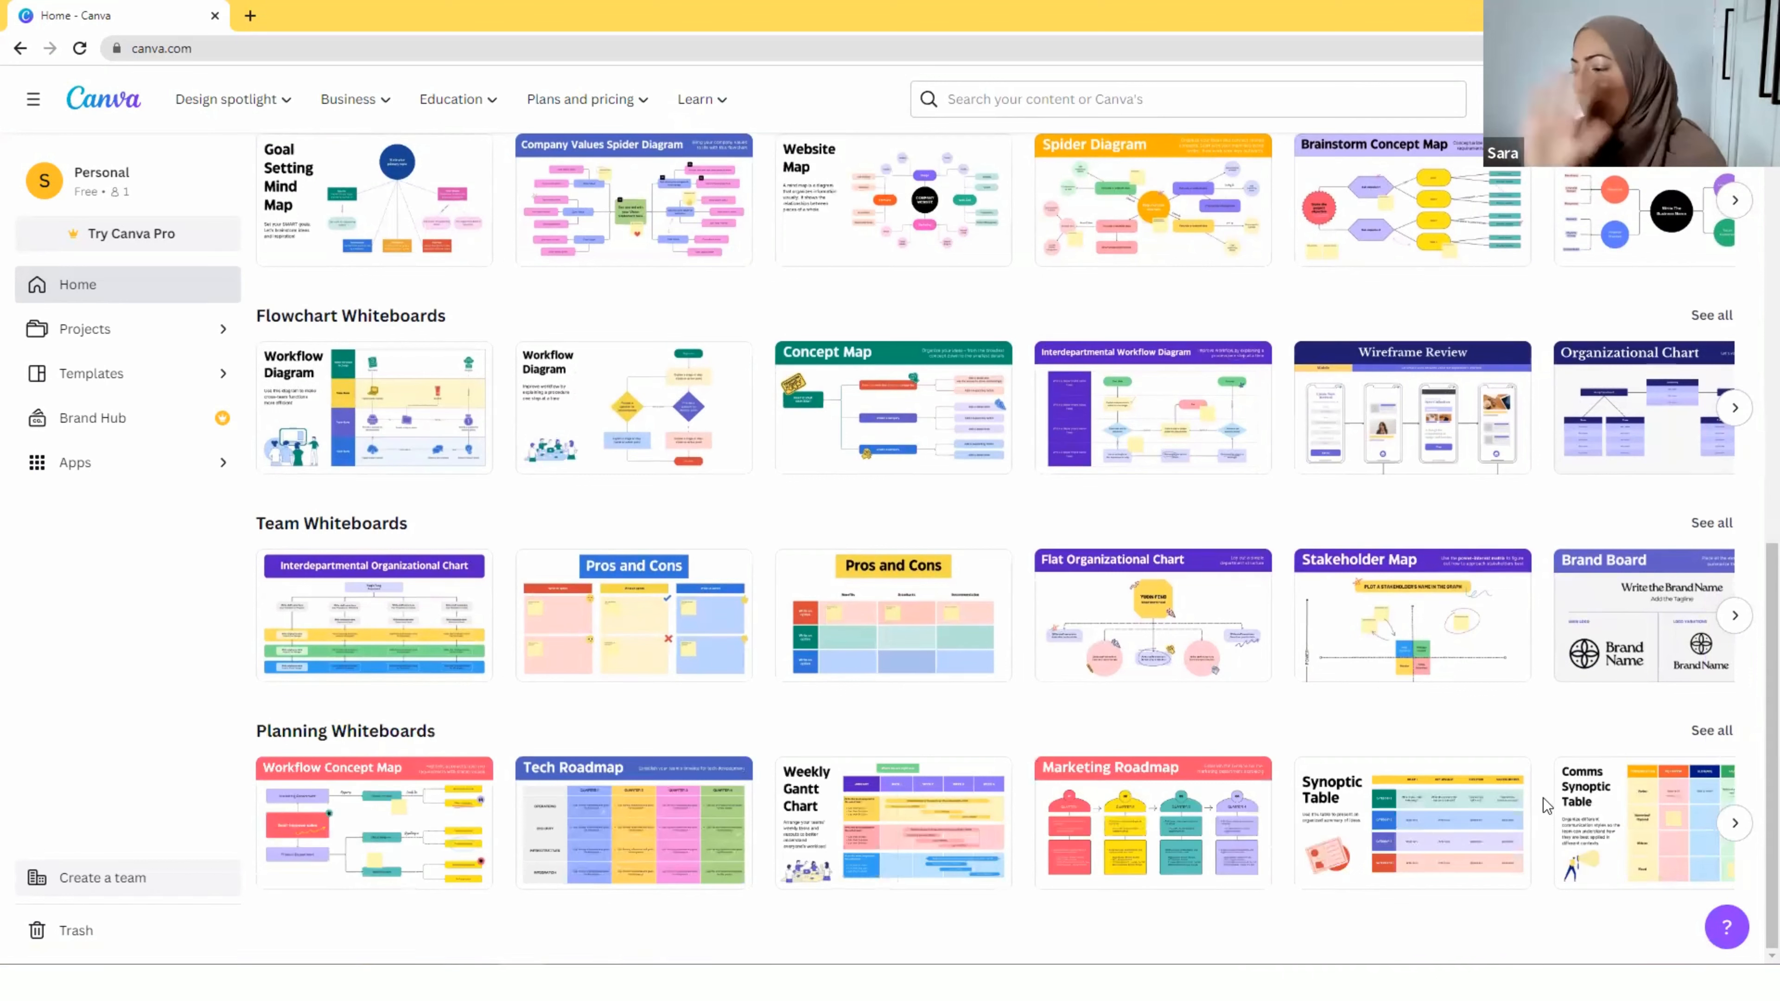
scroll(1541, 793, "up", 12)
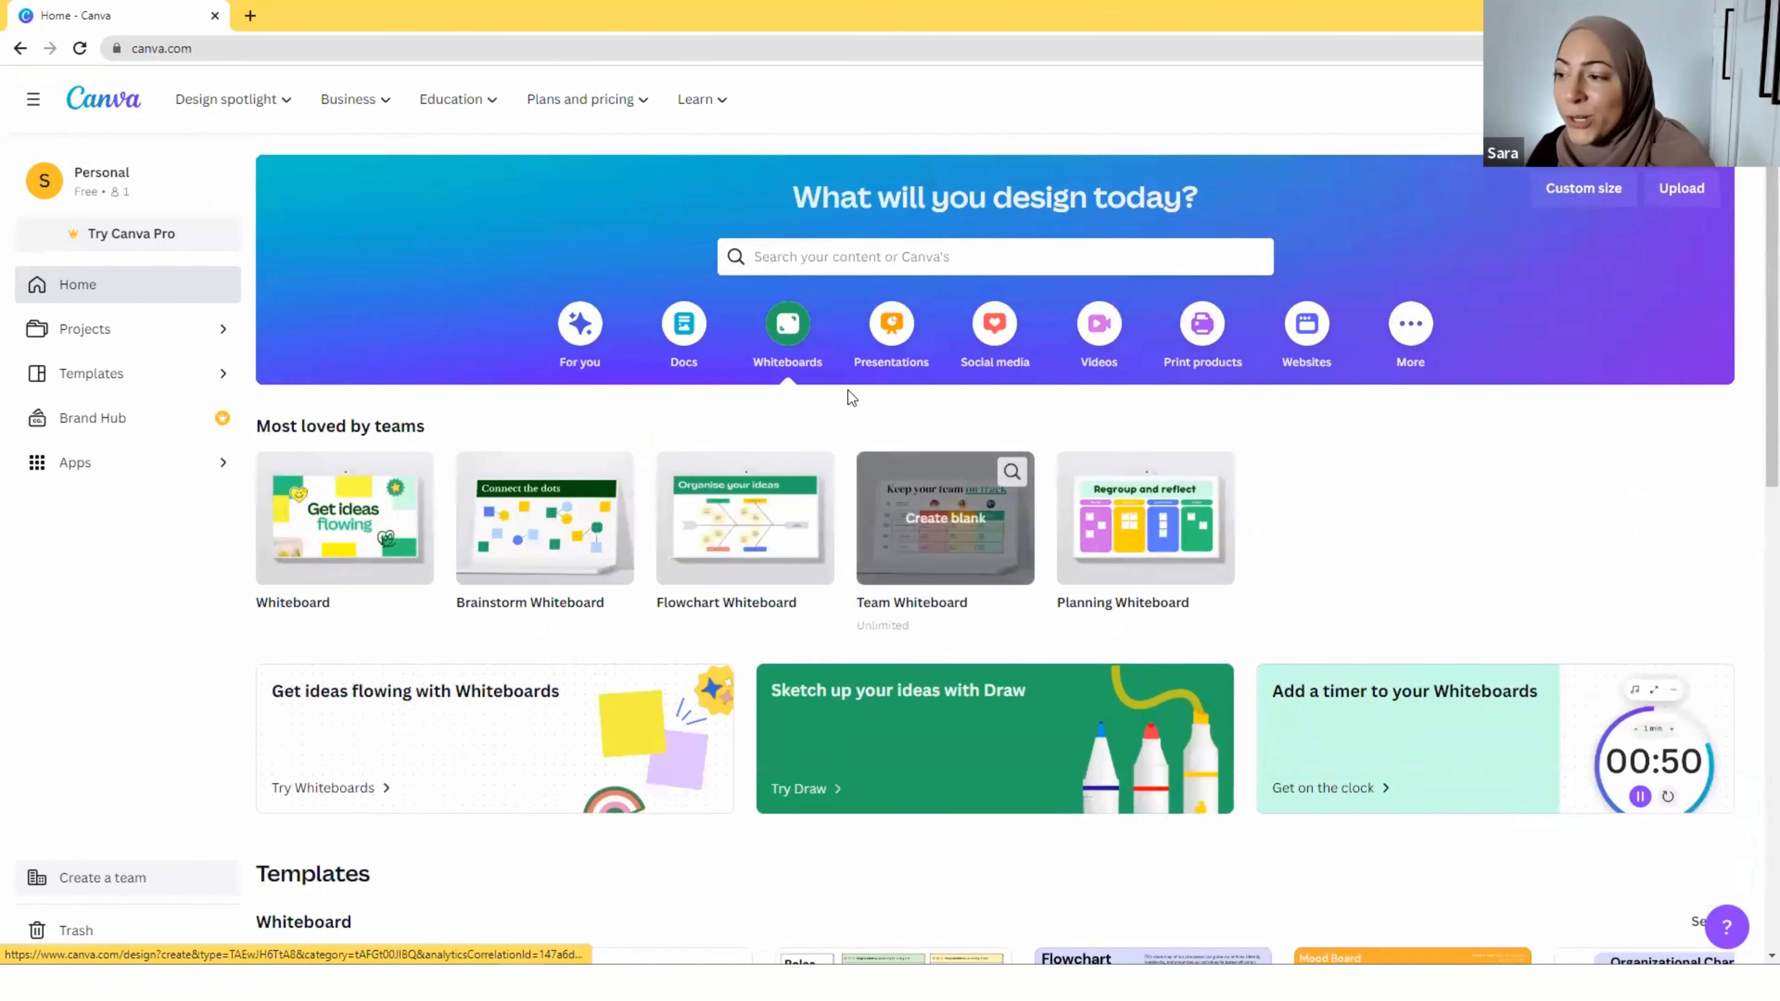
Open the Presentation (16:9) template collection from the presentations category and look through its designs
left_click(892, 329)
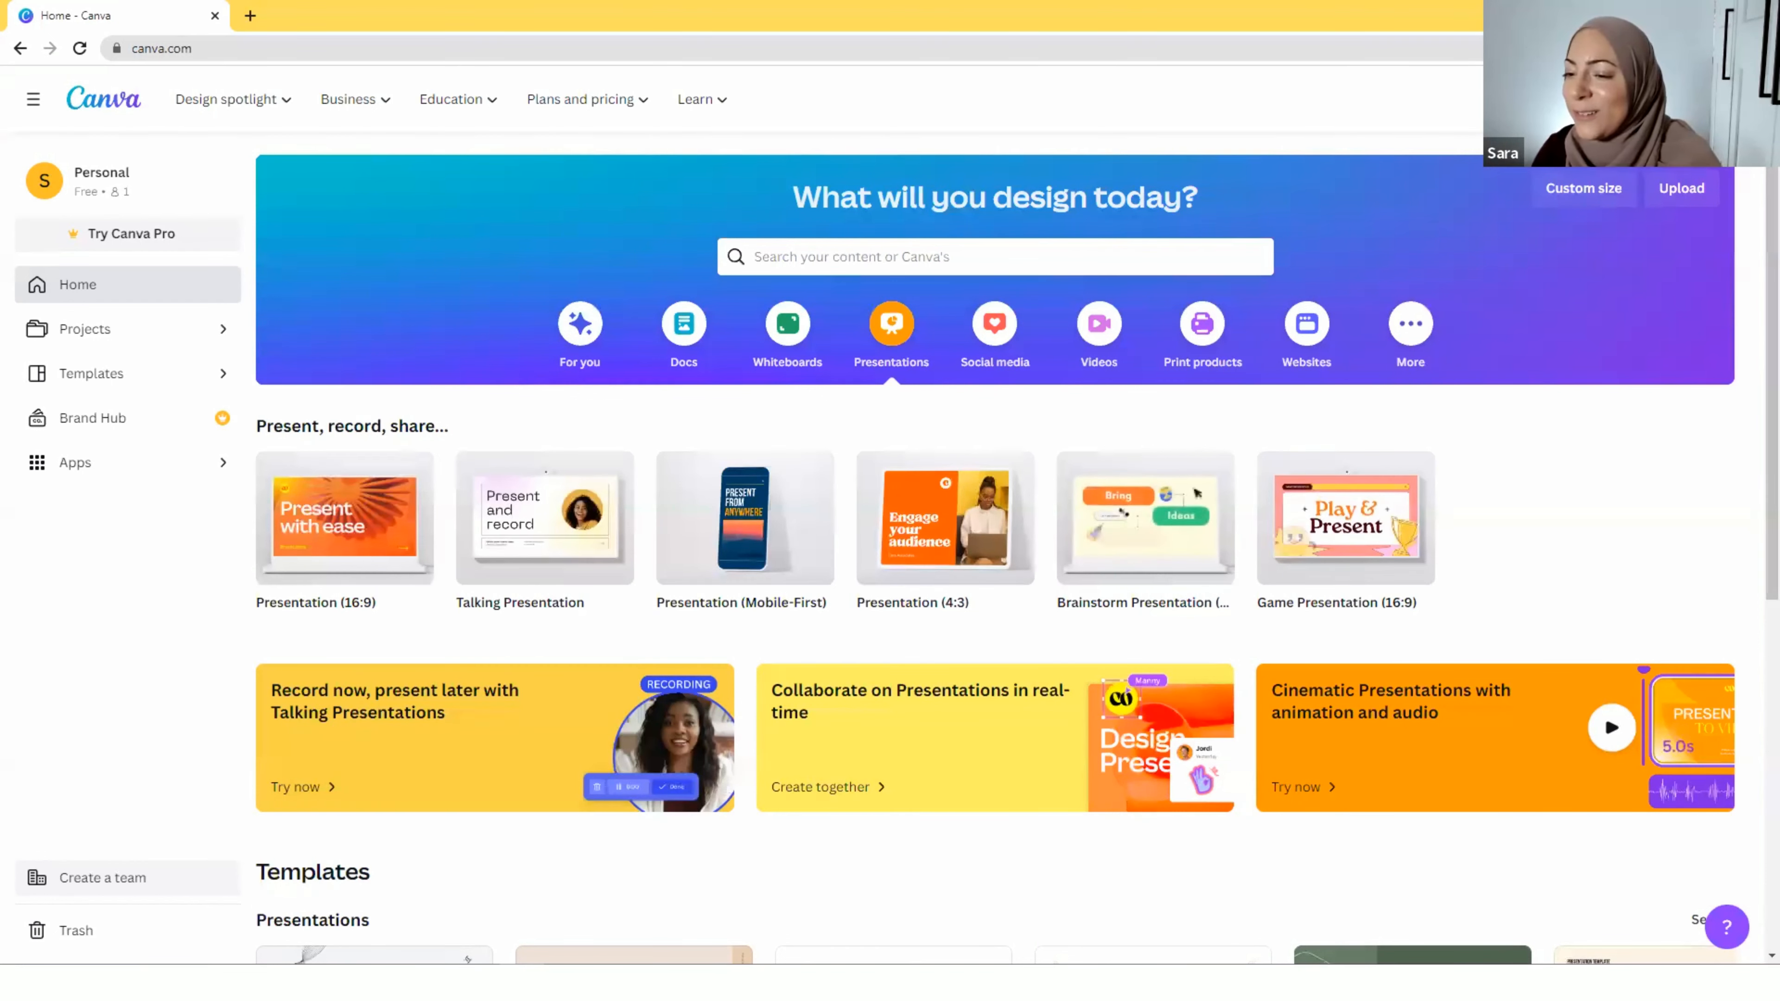
left_click(378, 487)
scroll(1754, 662, "down", 5)
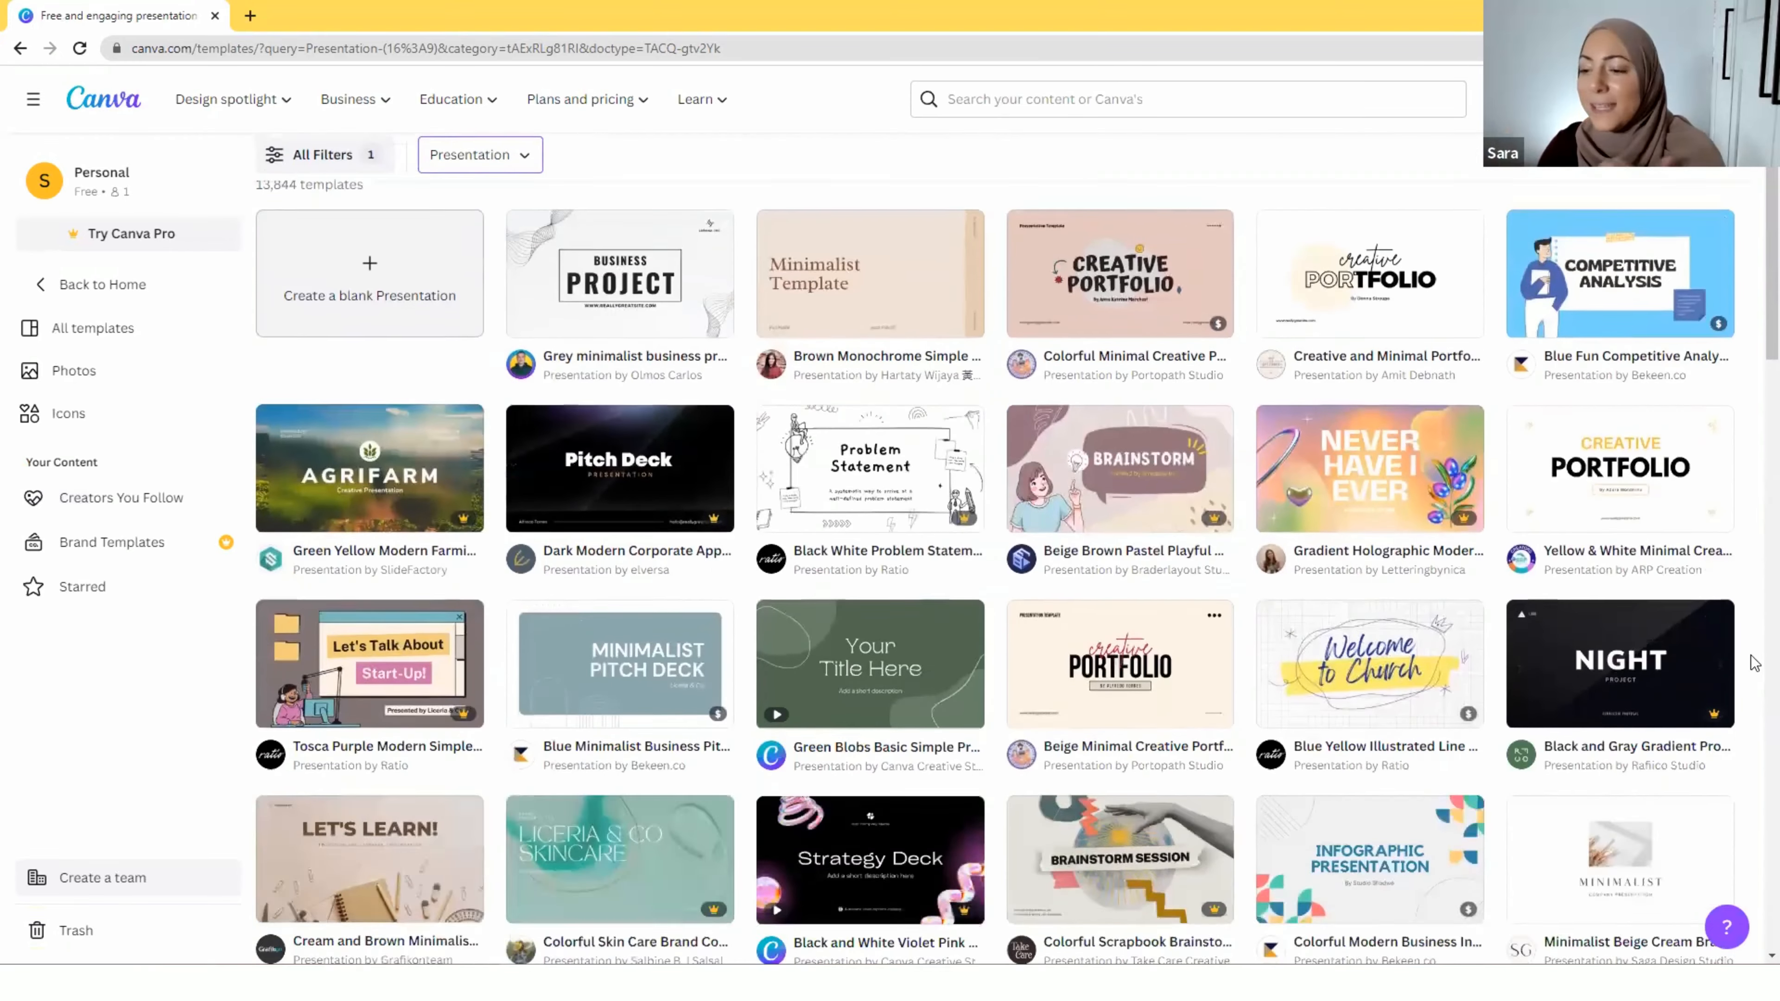
scroll(1754, 663, "down", 8)
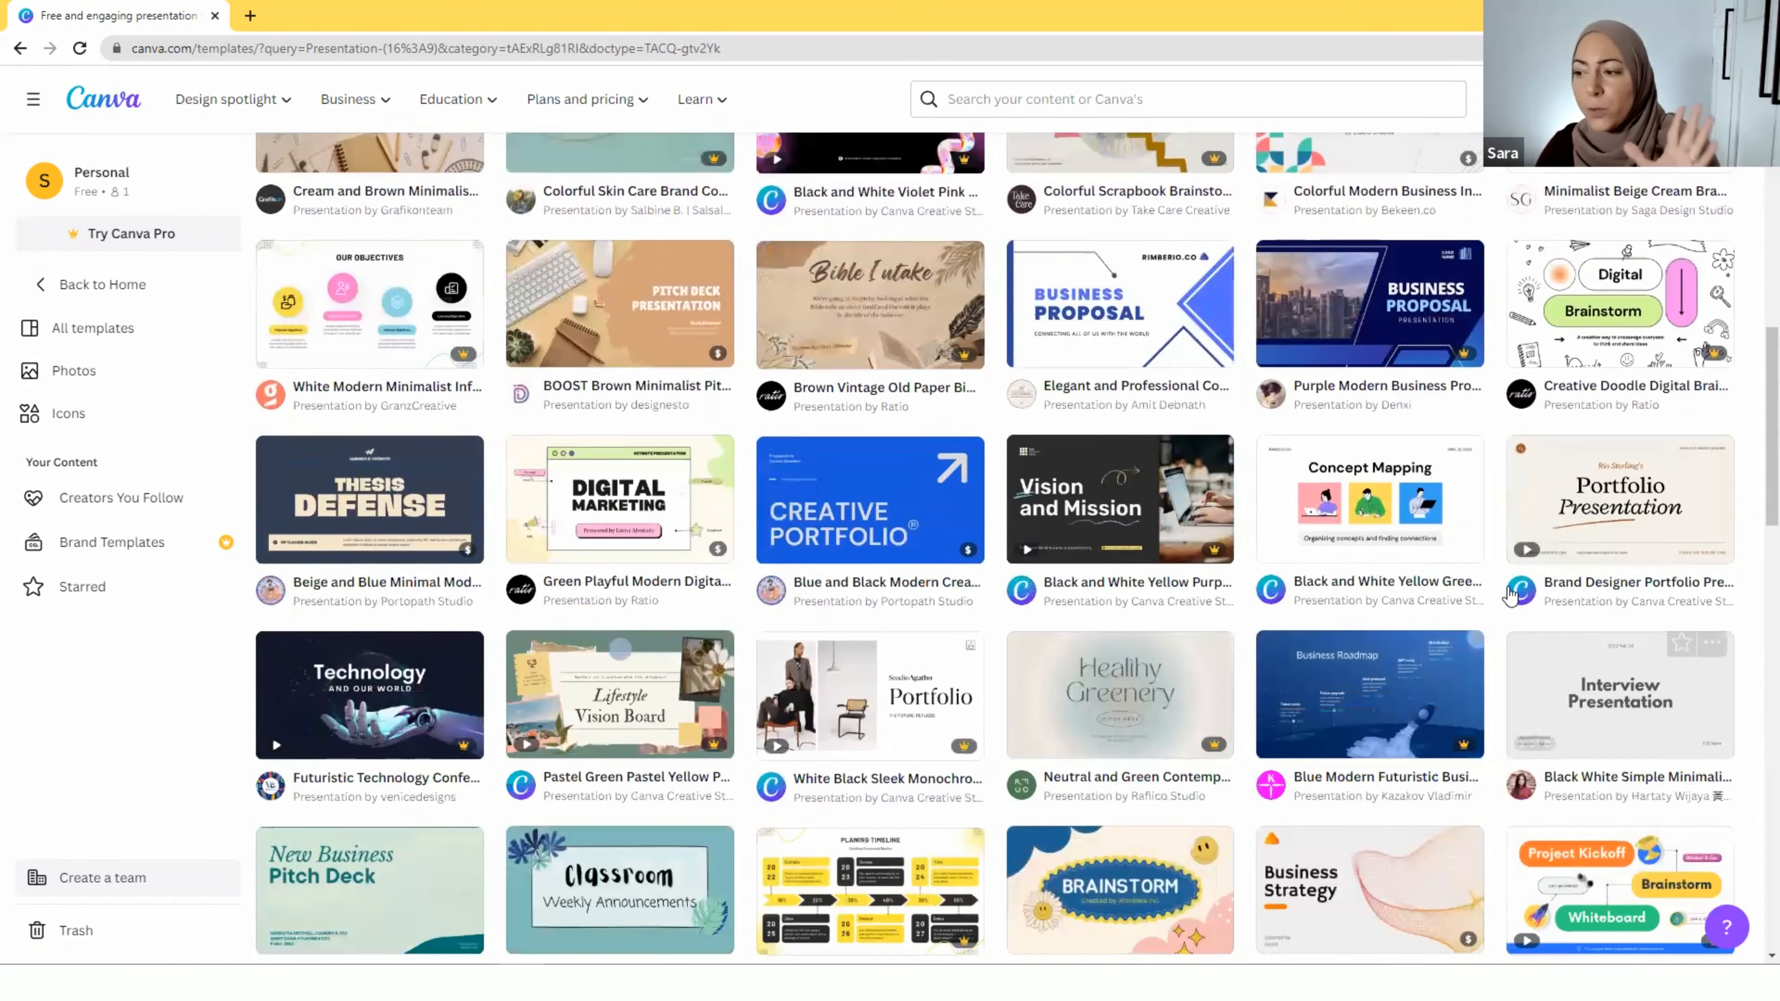
scroll(1510, 594, "down", 20)
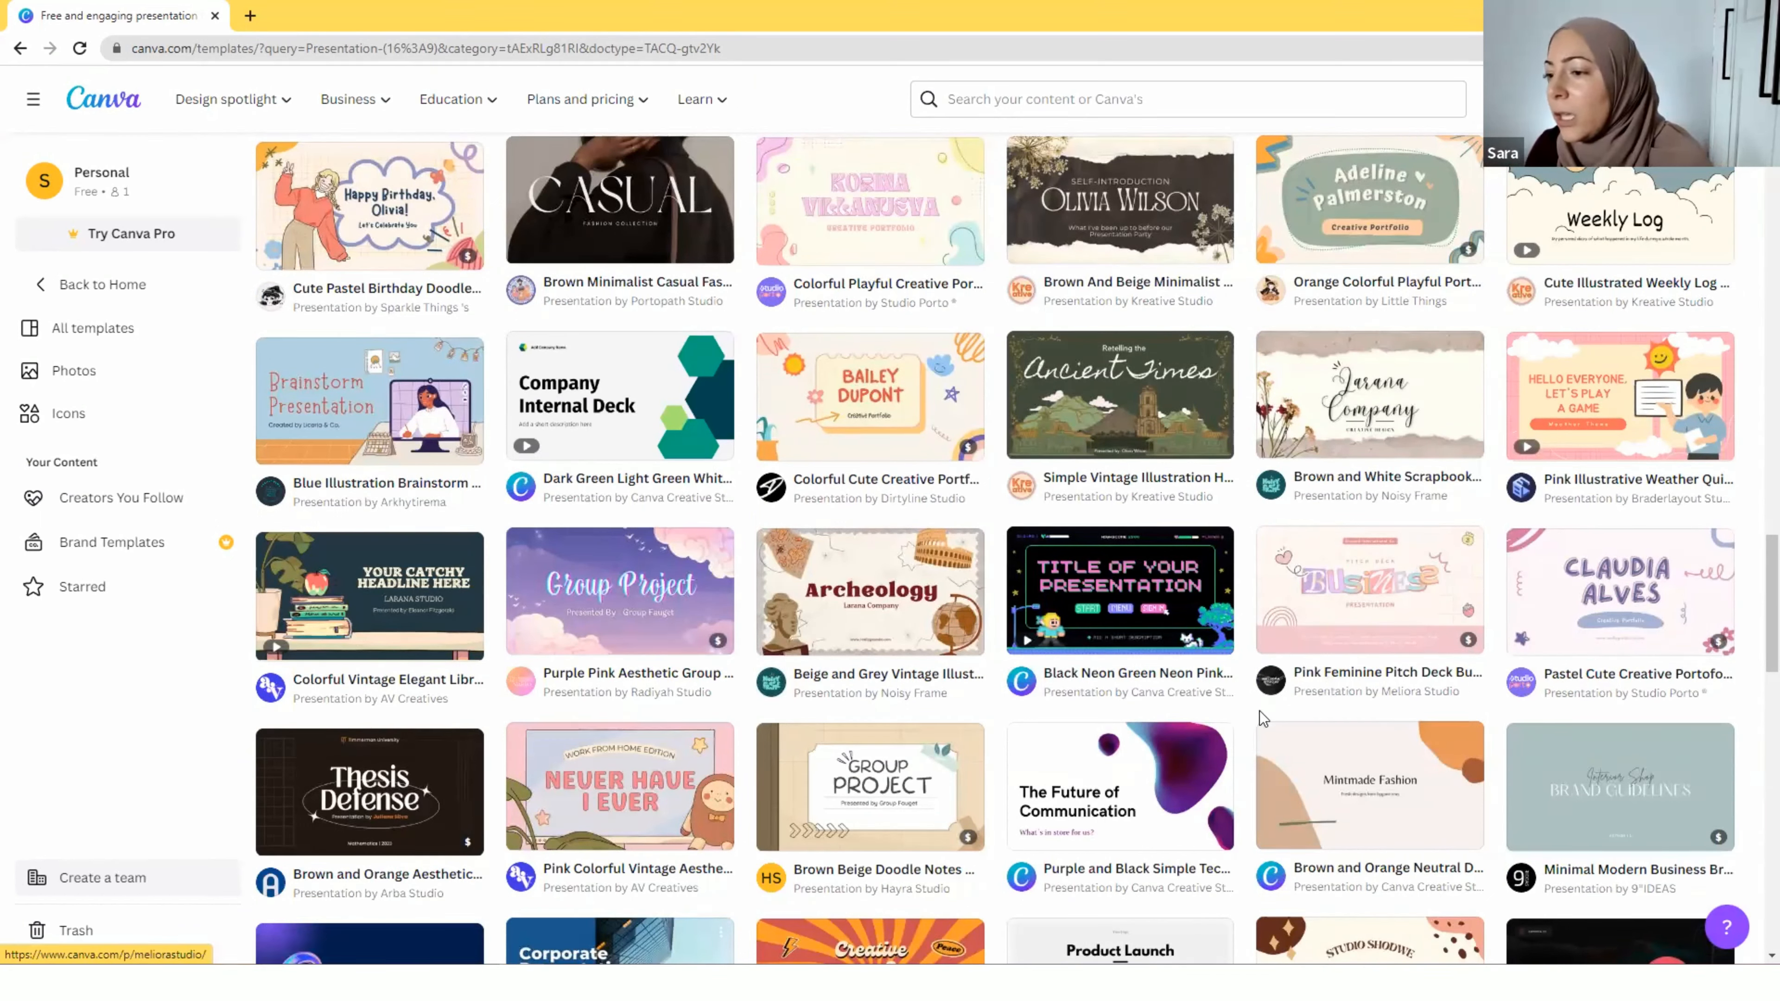
Preview the Values and Goals and Strategy slides of the dark green Company Internal Deck template and close the preview
left_click(619, 396)
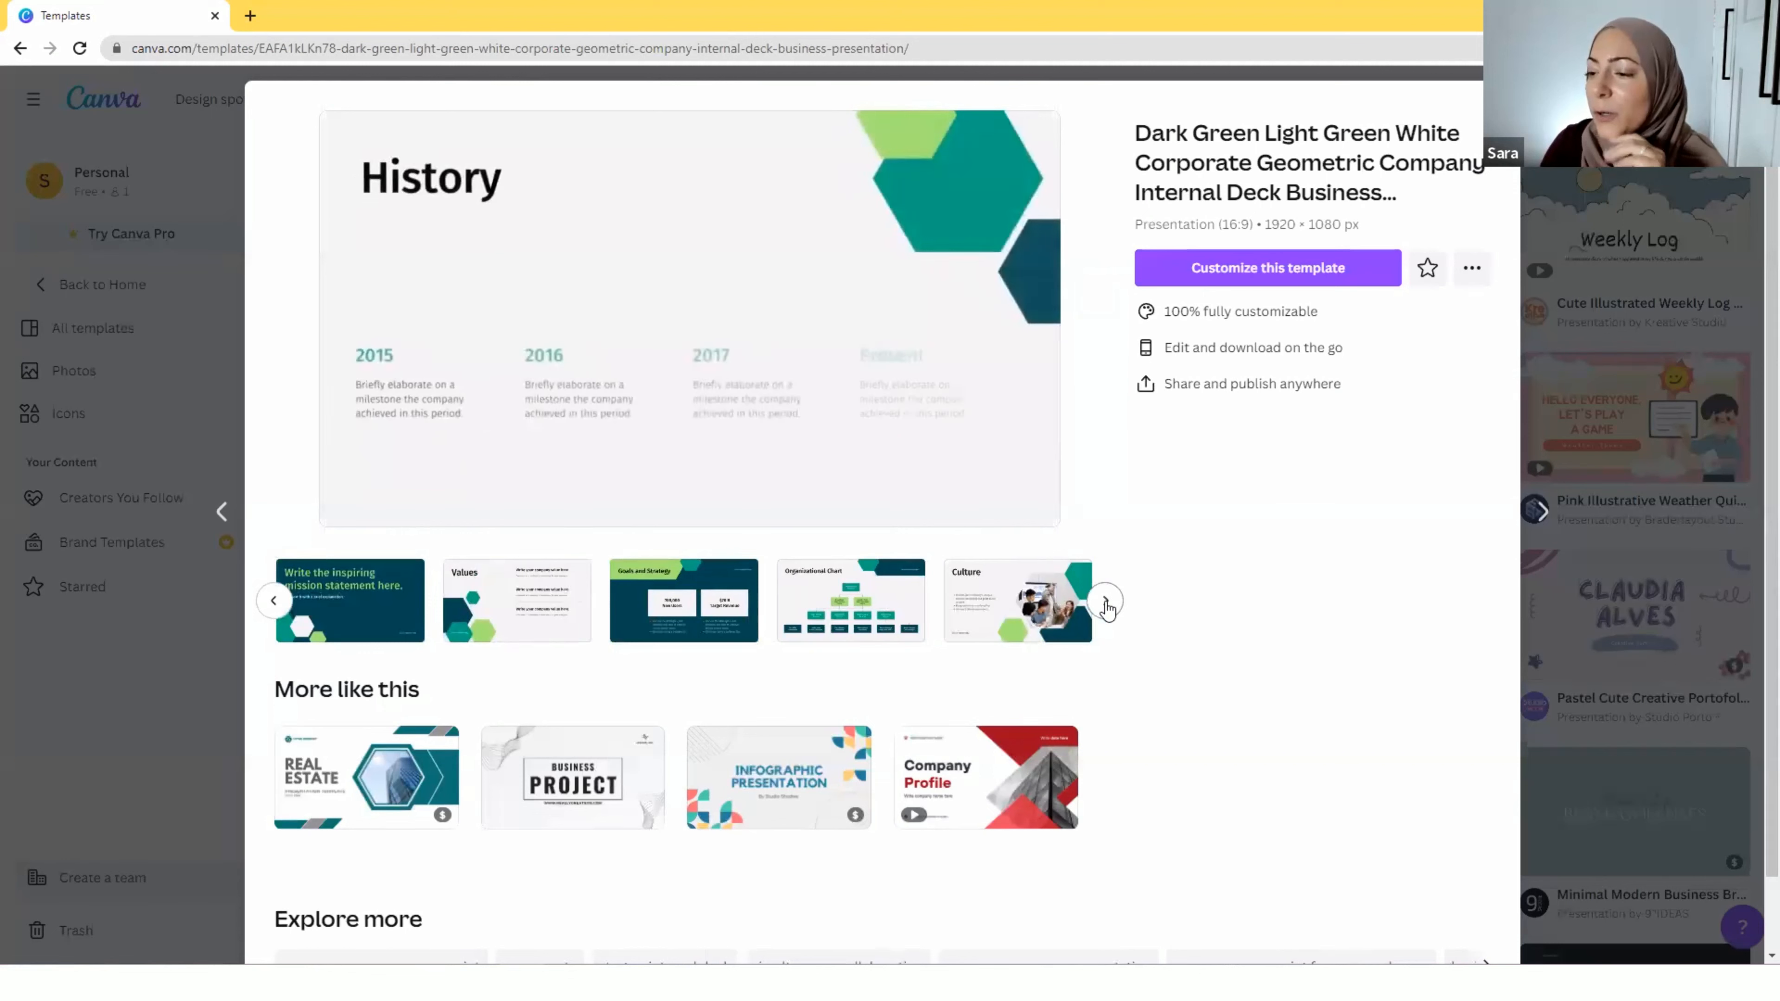
left_click(565, 601)
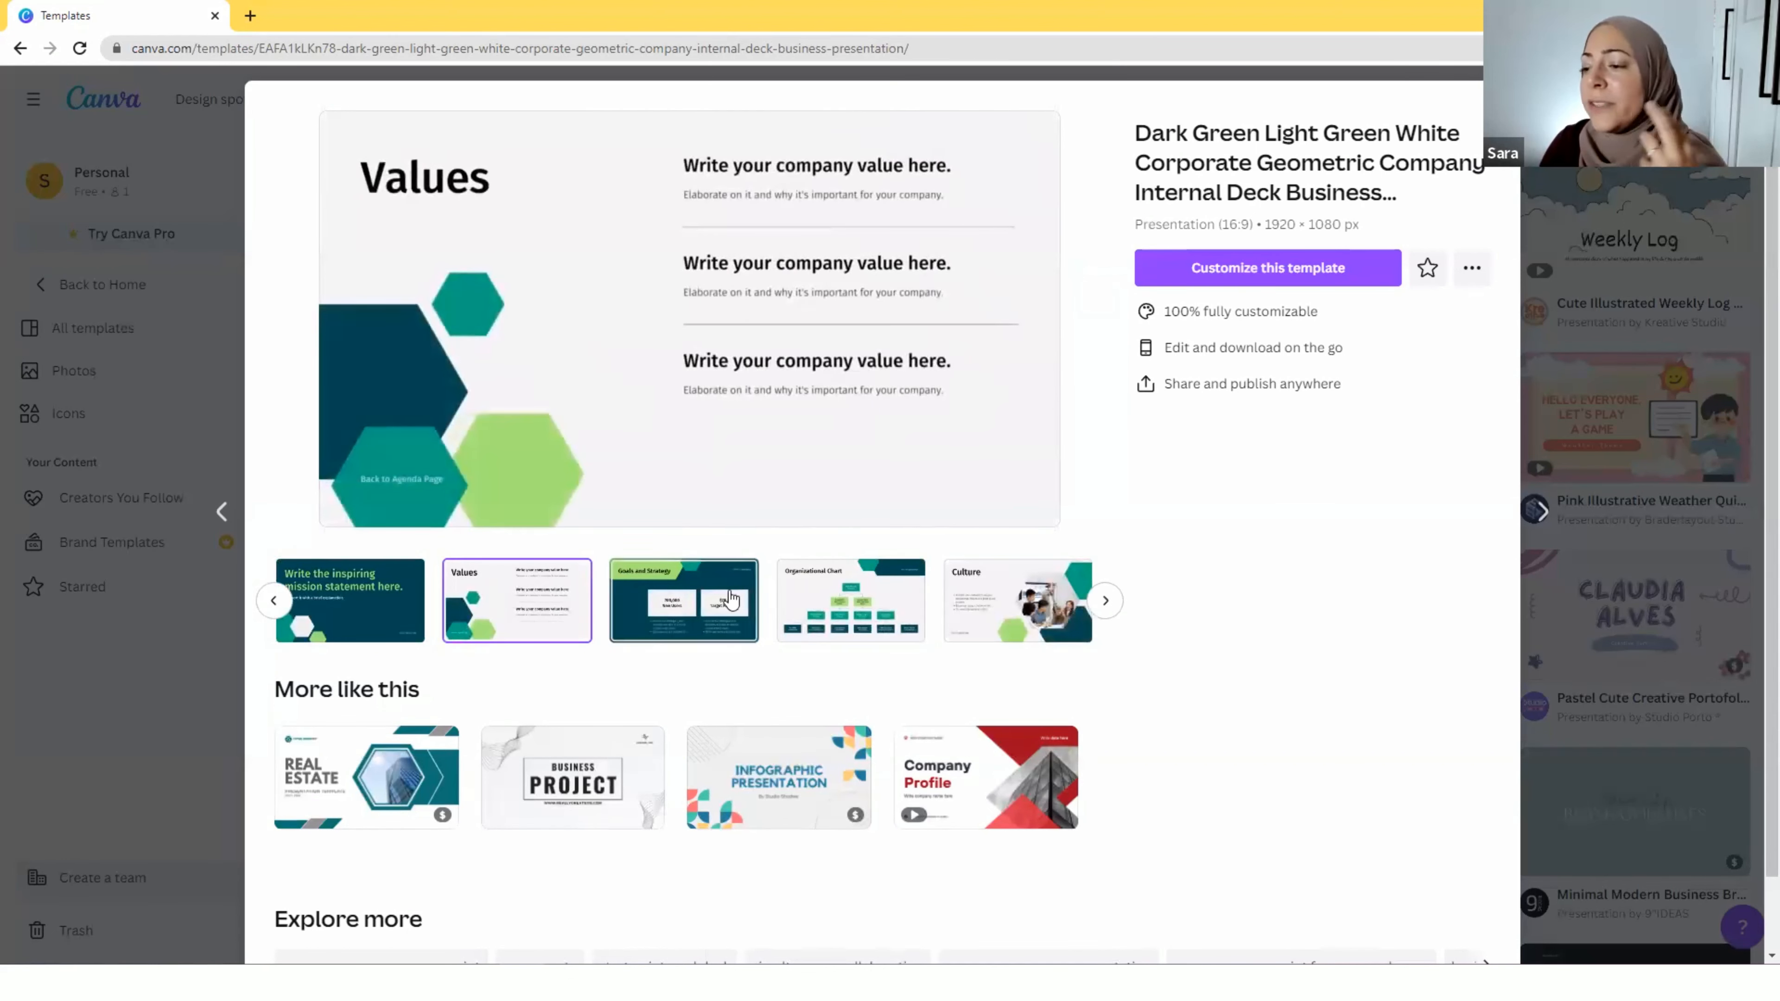
left_click(733, 601)
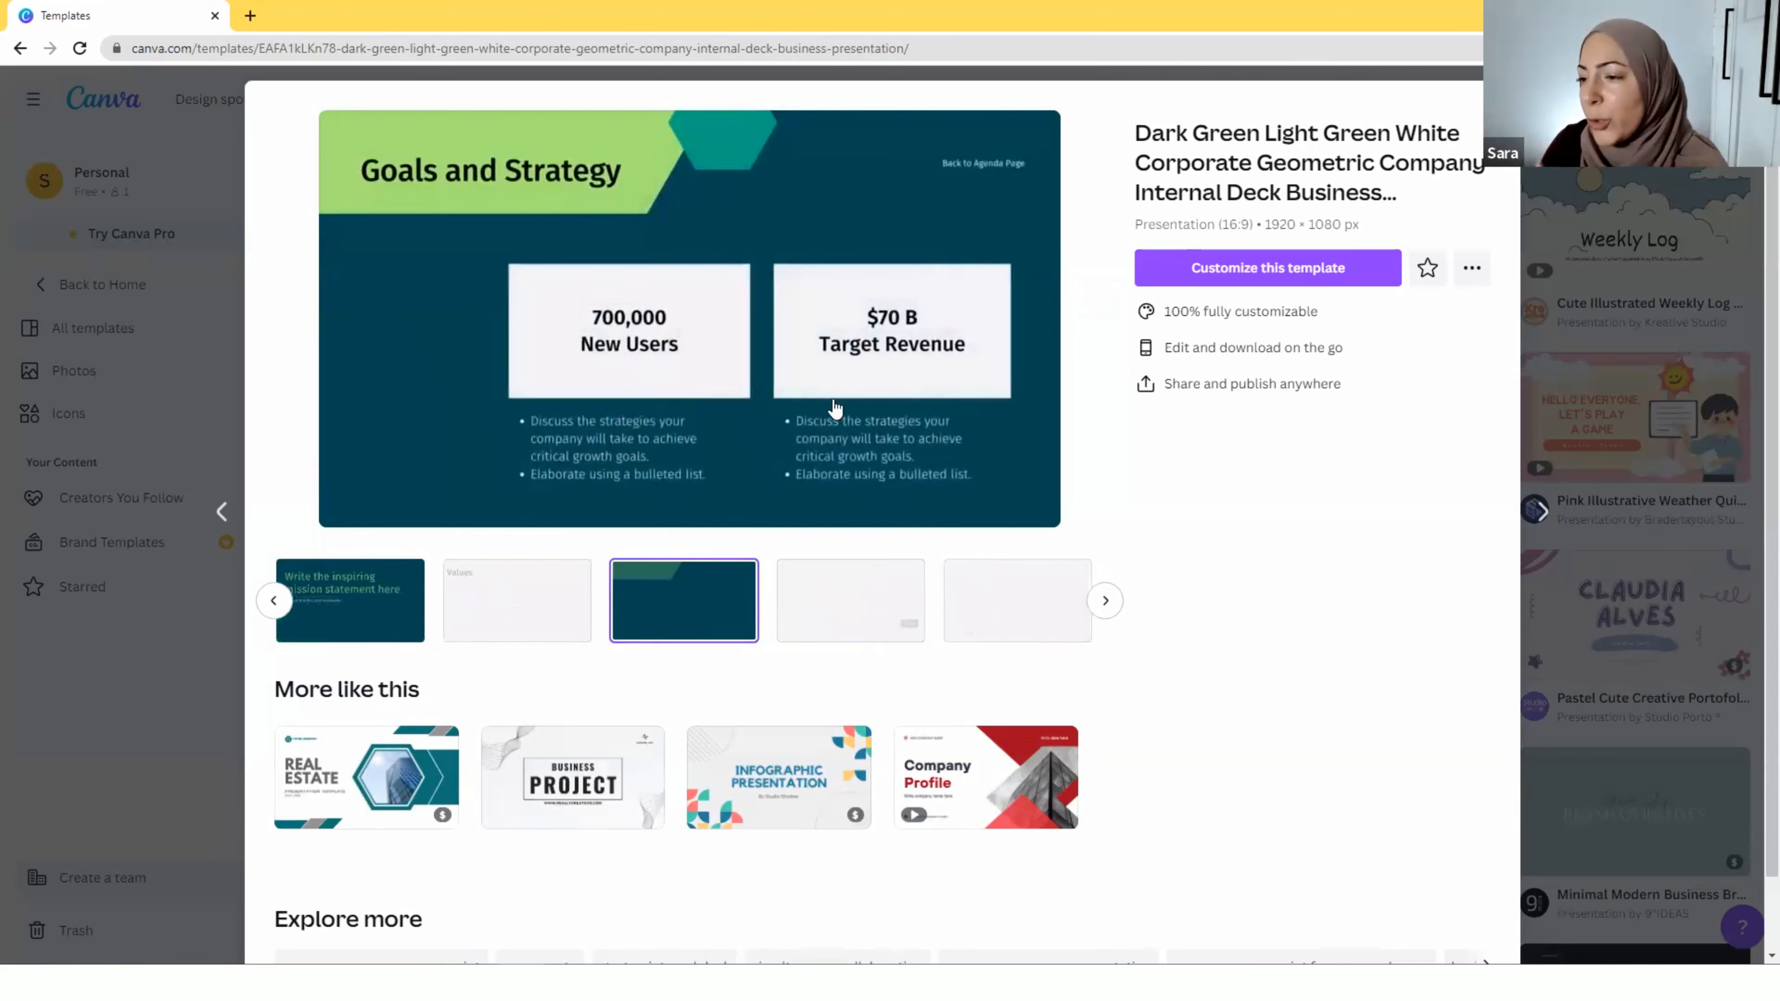
left_click(1487, 187)
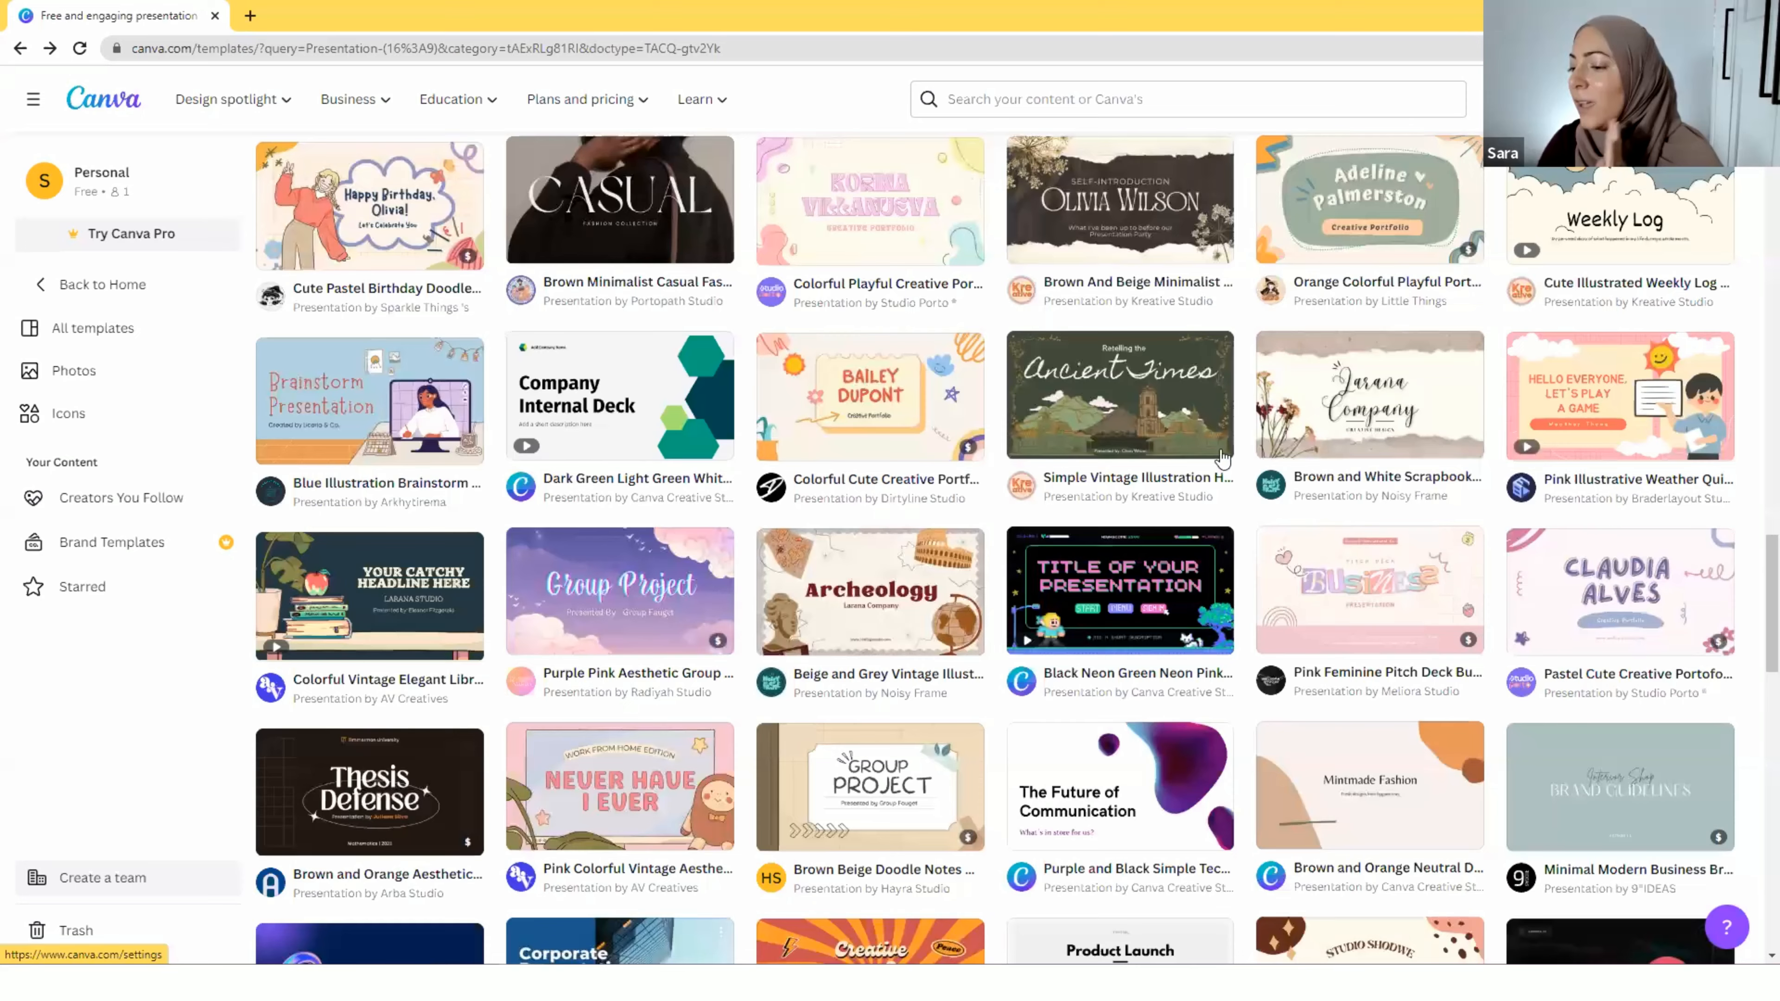
Look through more of the presentation templates and return to the home page
scroll(1214, 477, "down", 5)
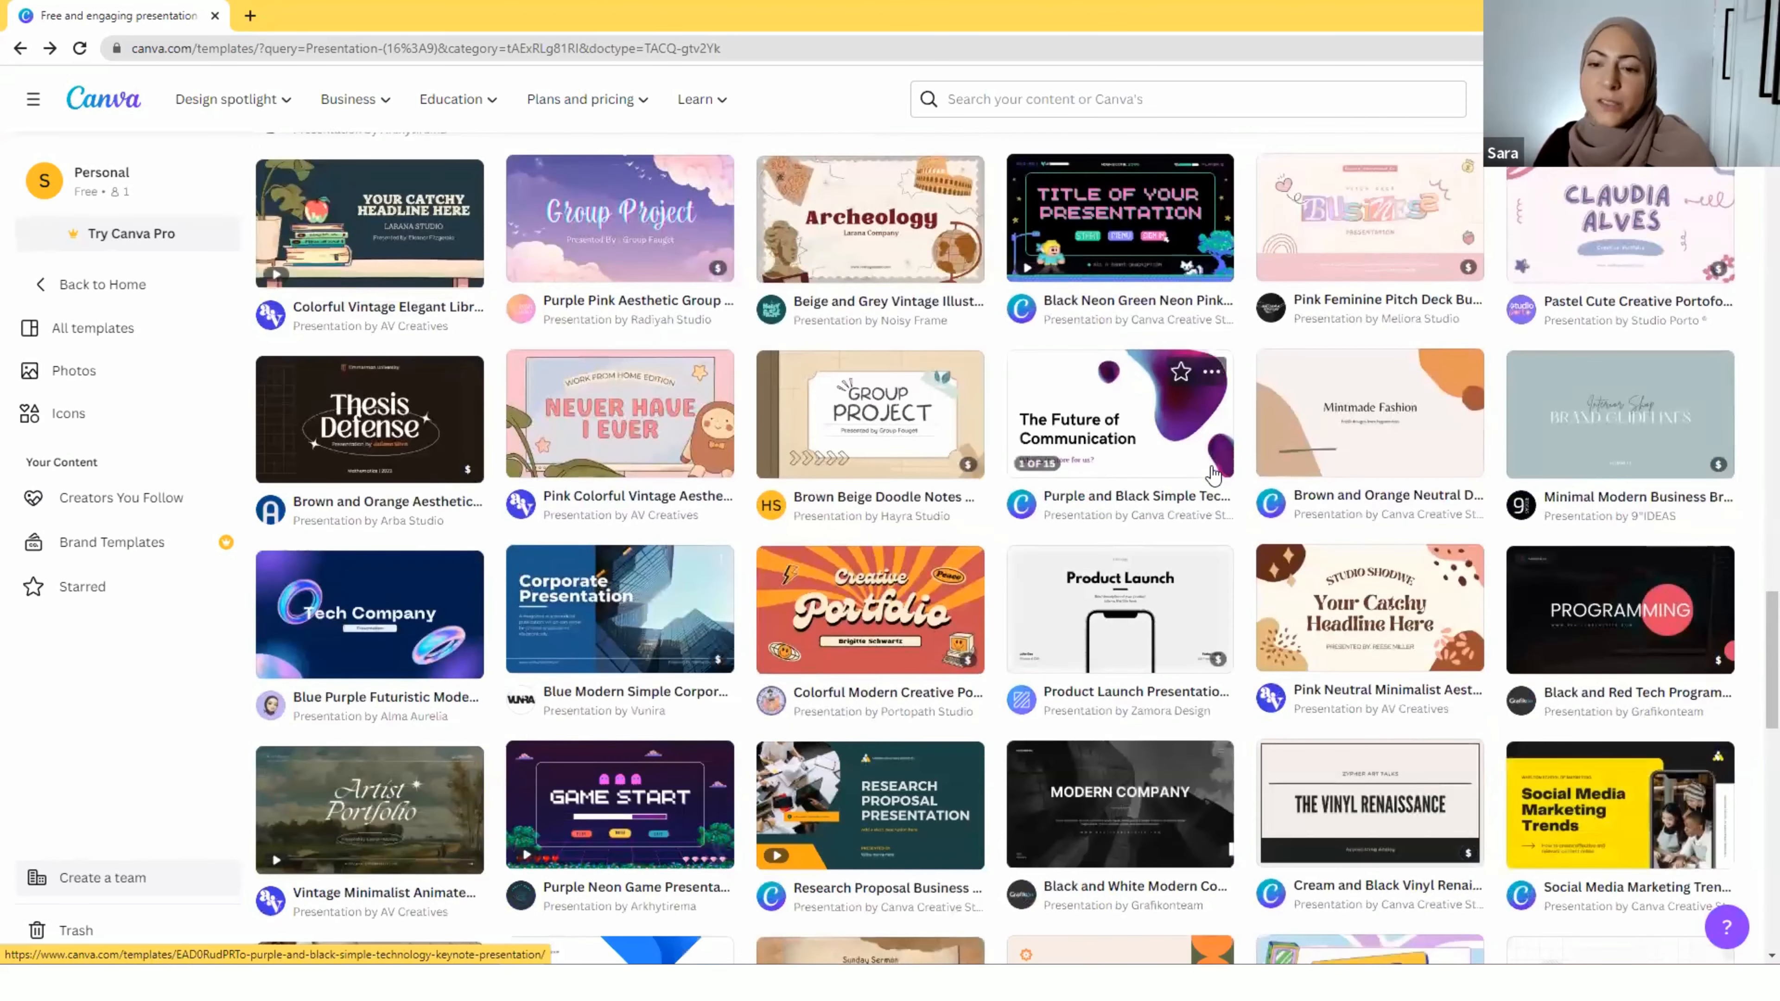
scroll(1213, 477, "down", 10)
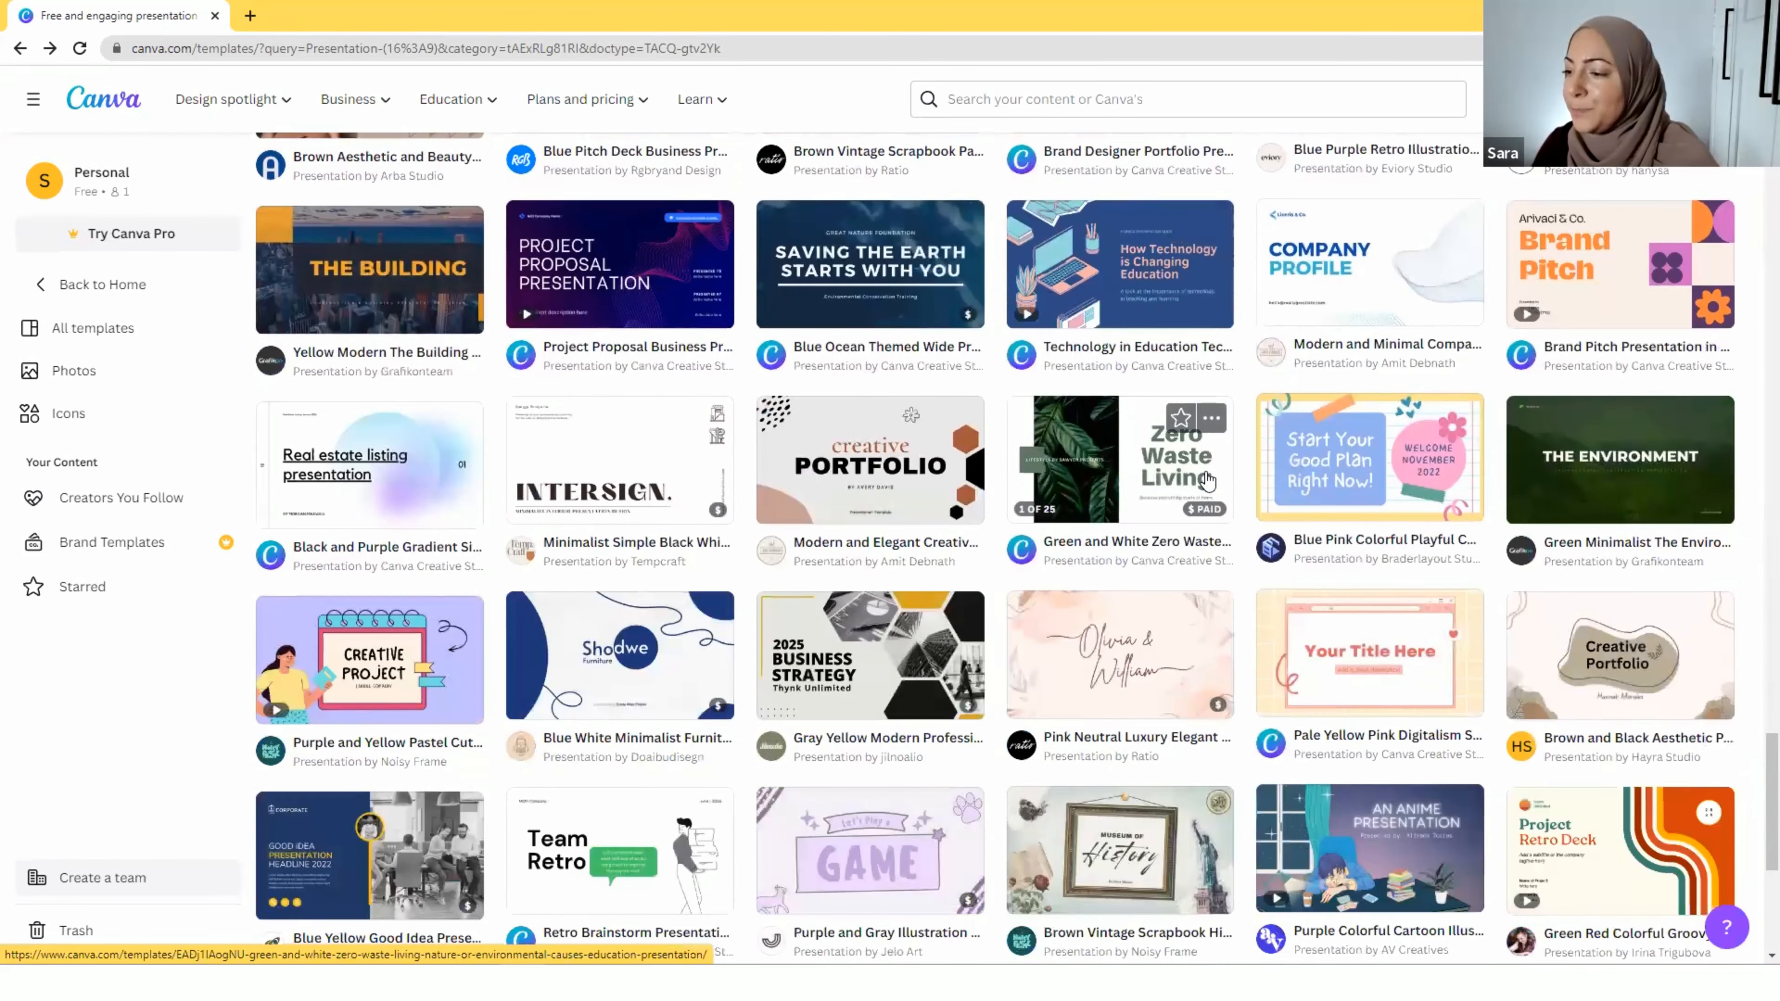
scroll(983, 608, "down", 4)
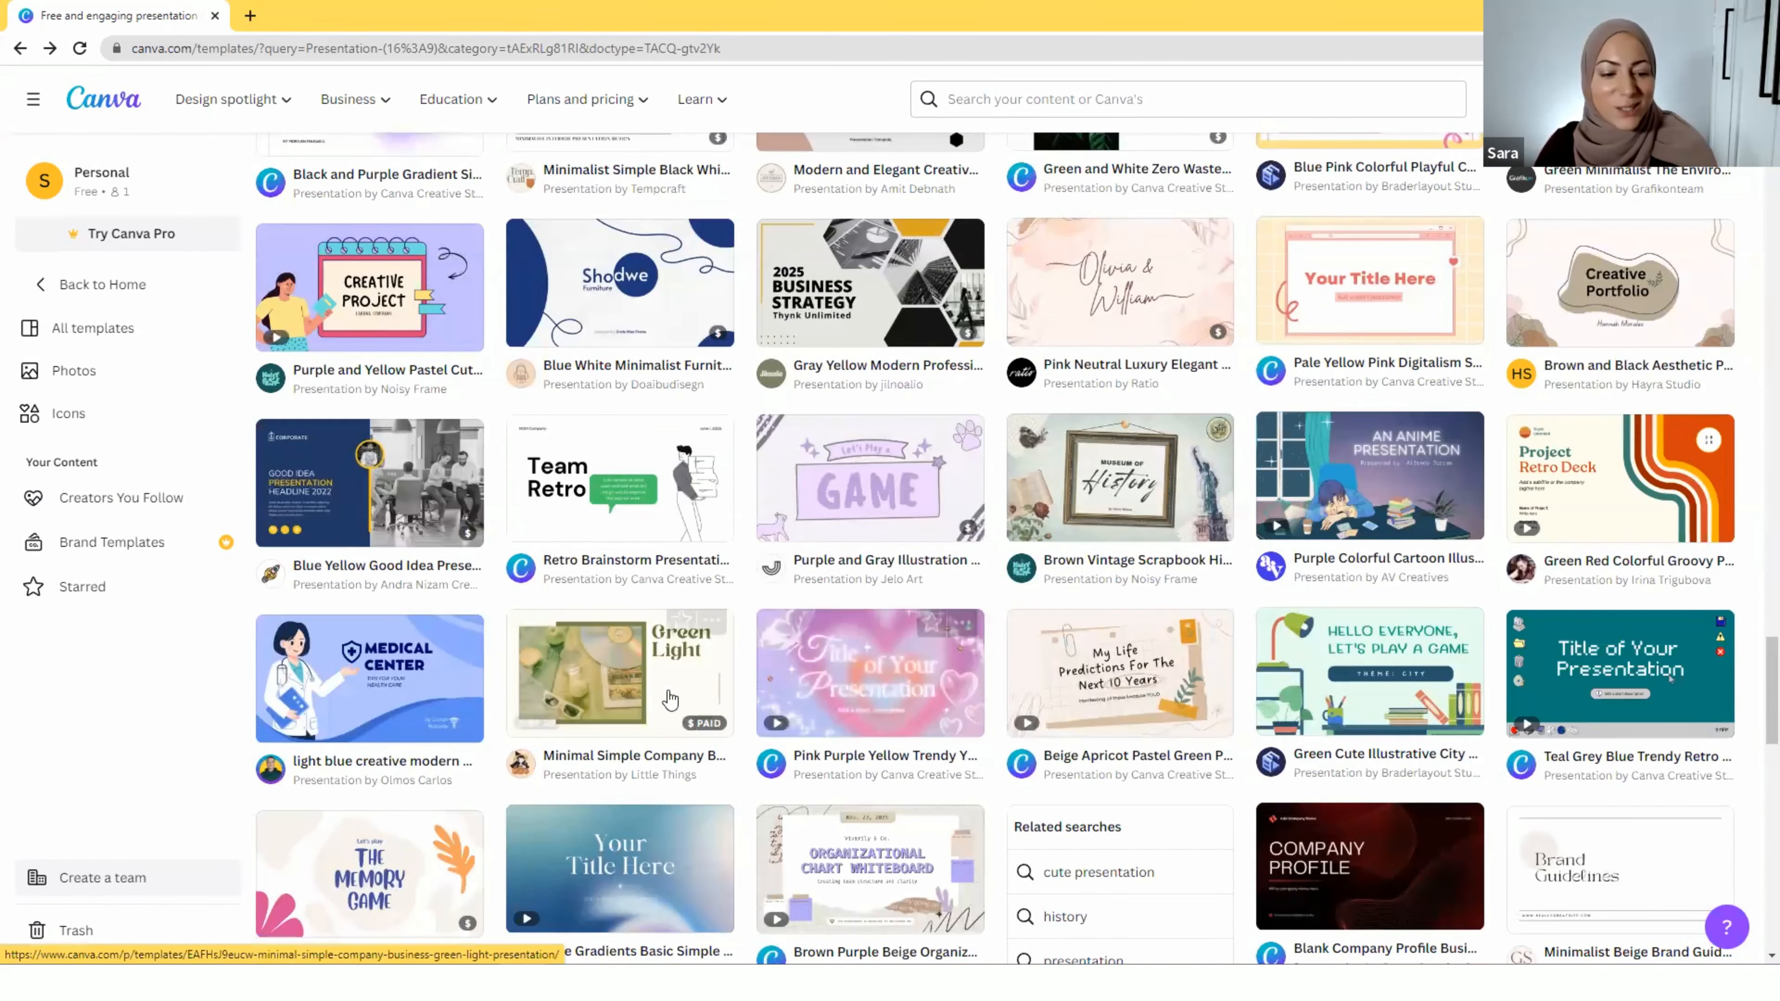
scroll(810, 655, "down", 4)
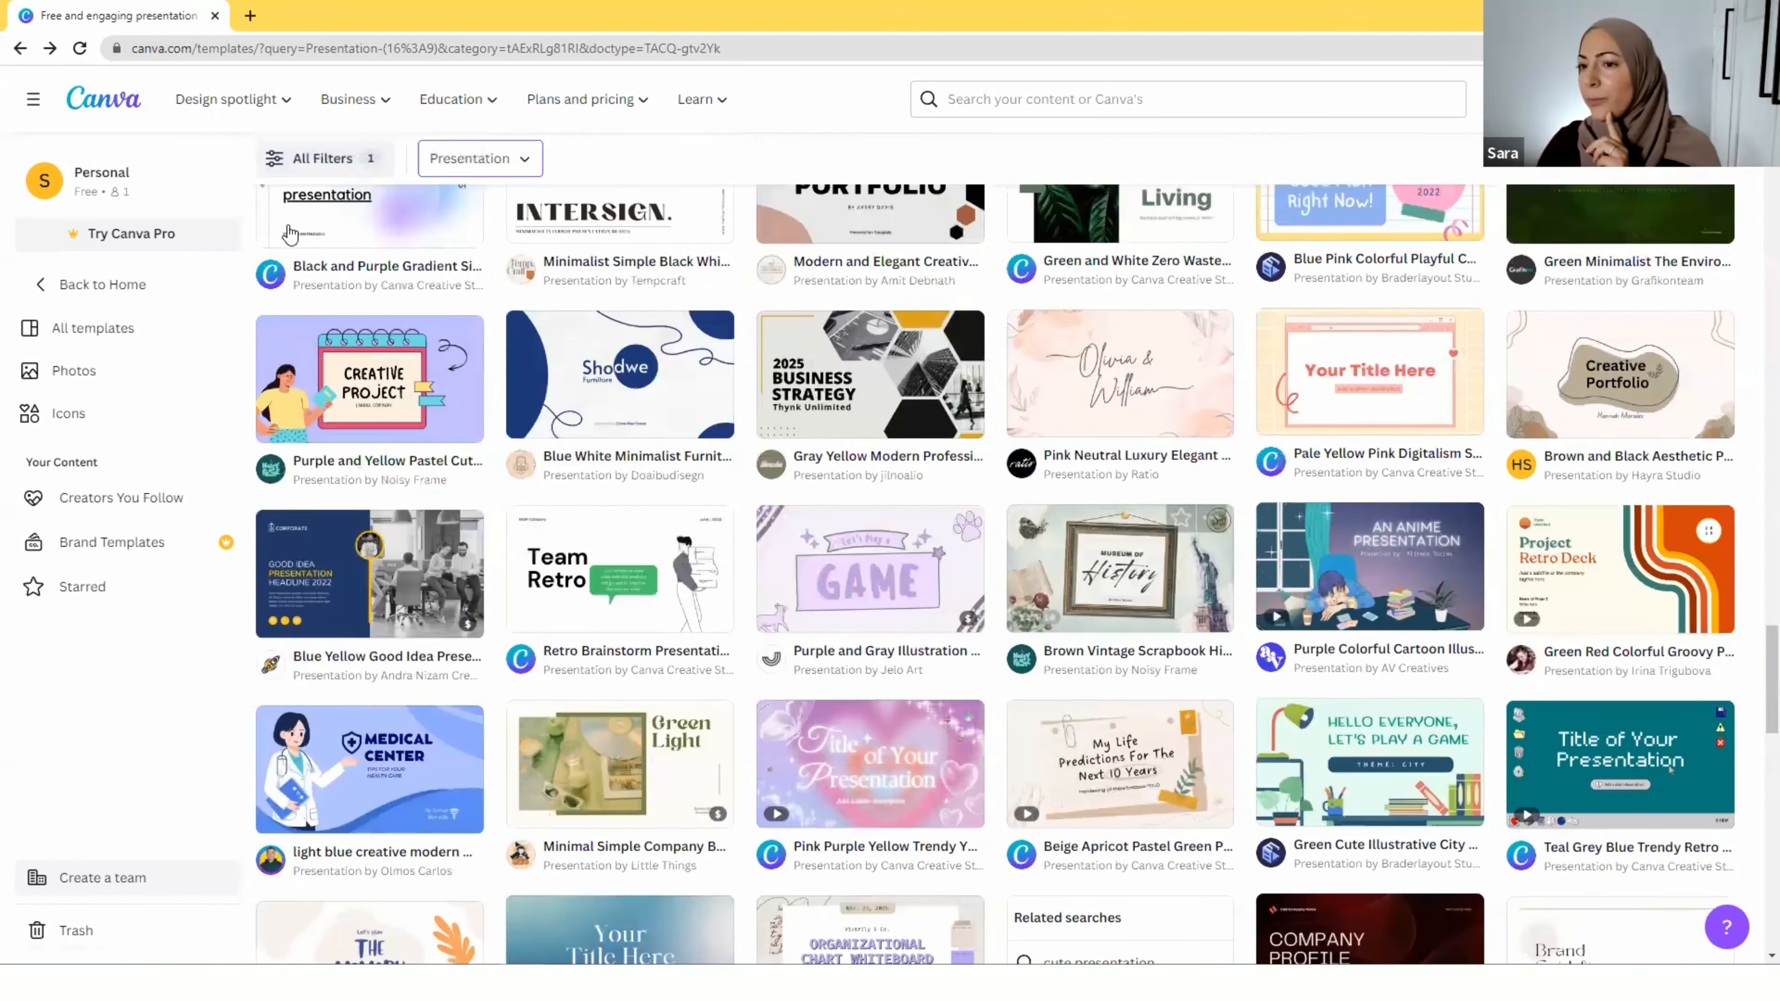
scroll(1023, 564, "up", 5)
left_click(89, 99)
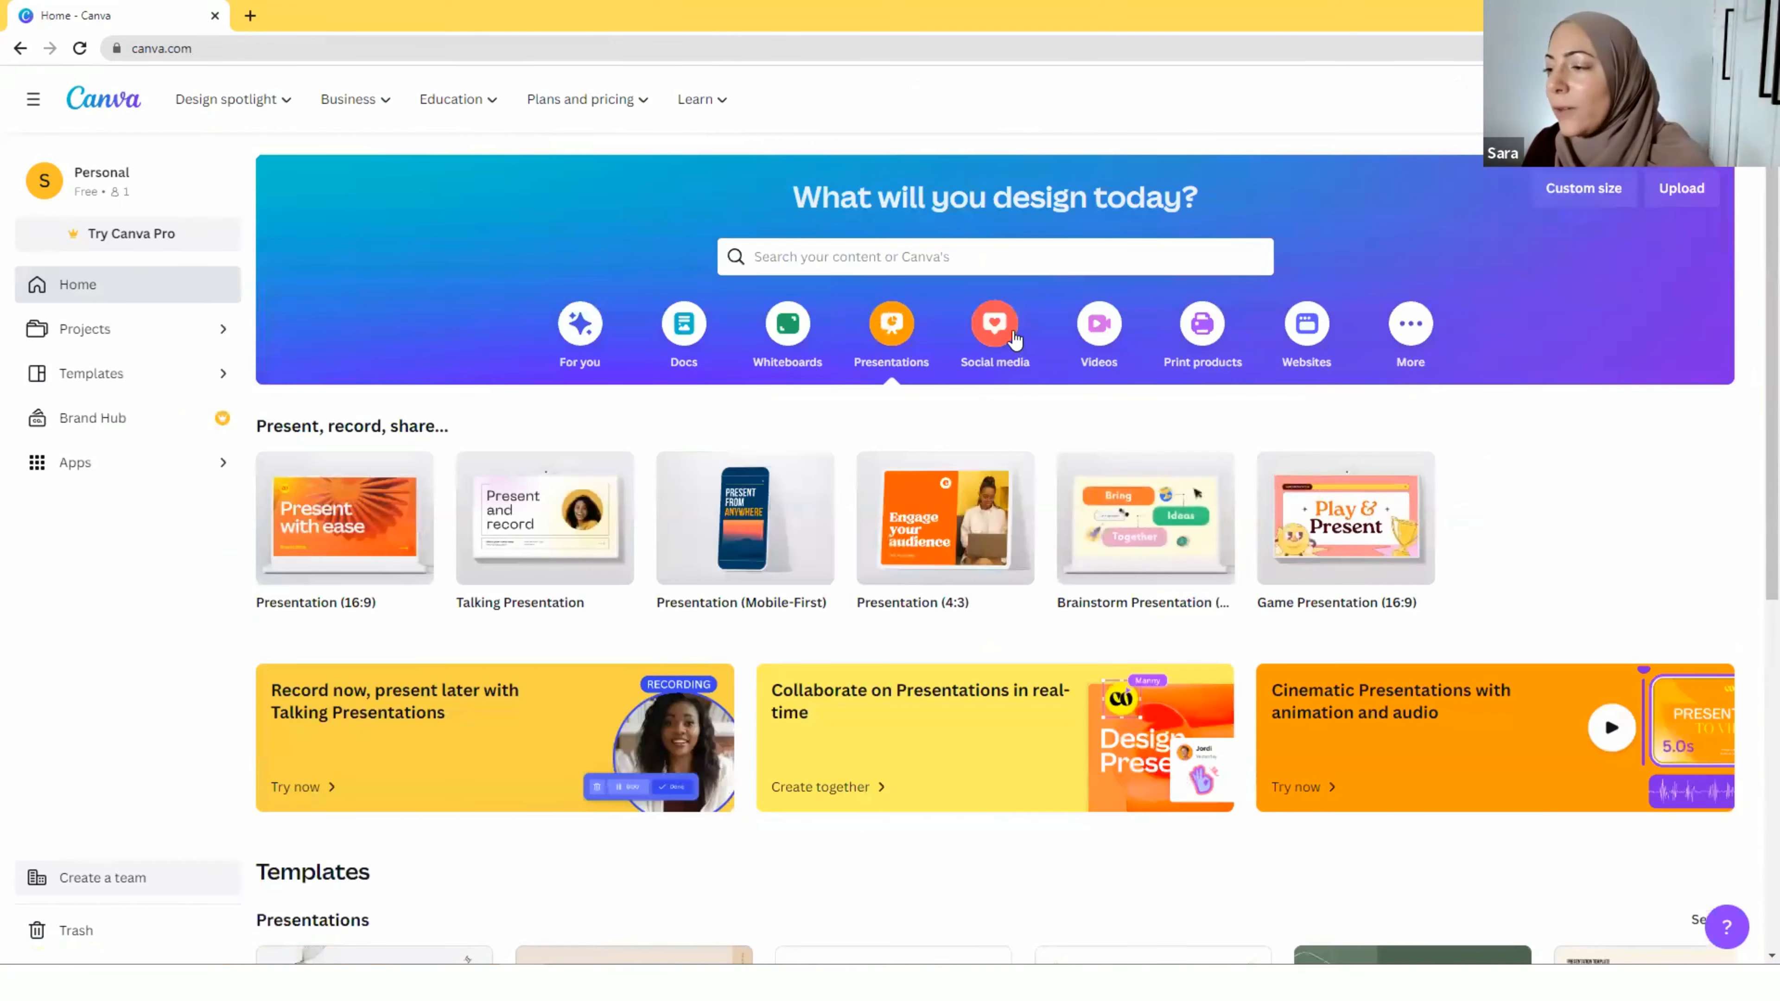
View the design types offered for Social media, Videos and Print products
left_click(1013, 336)
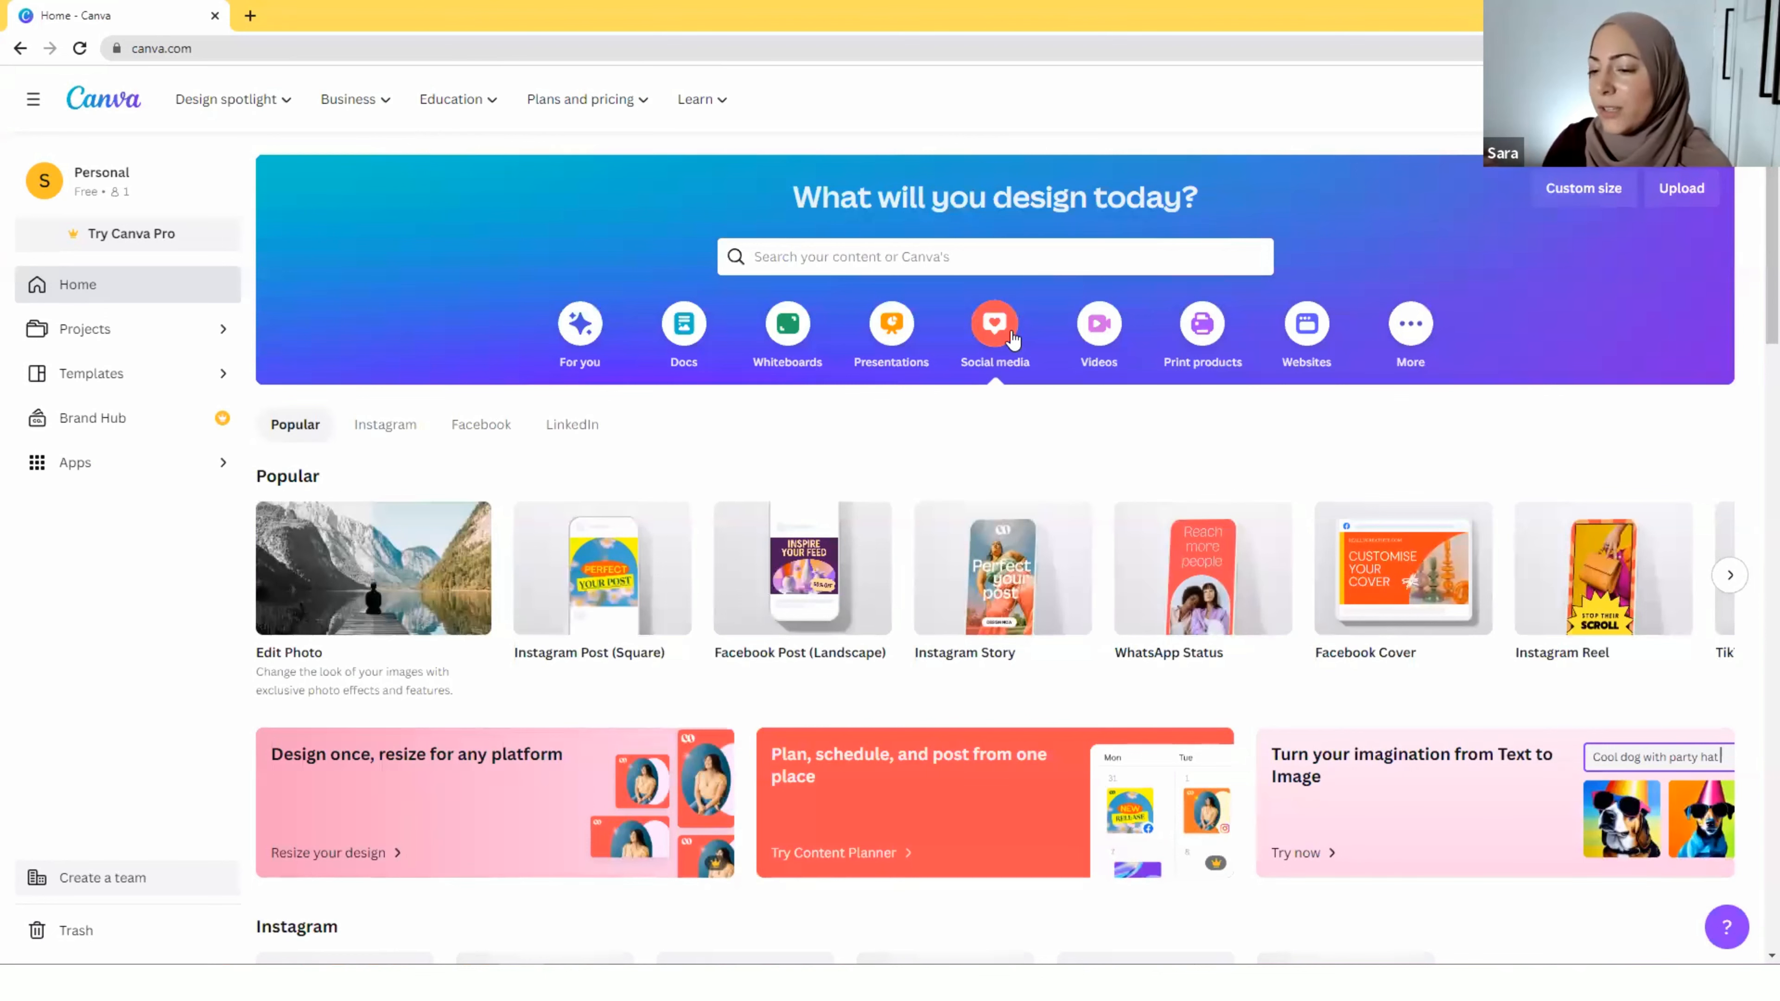
left_click(1101, 329)
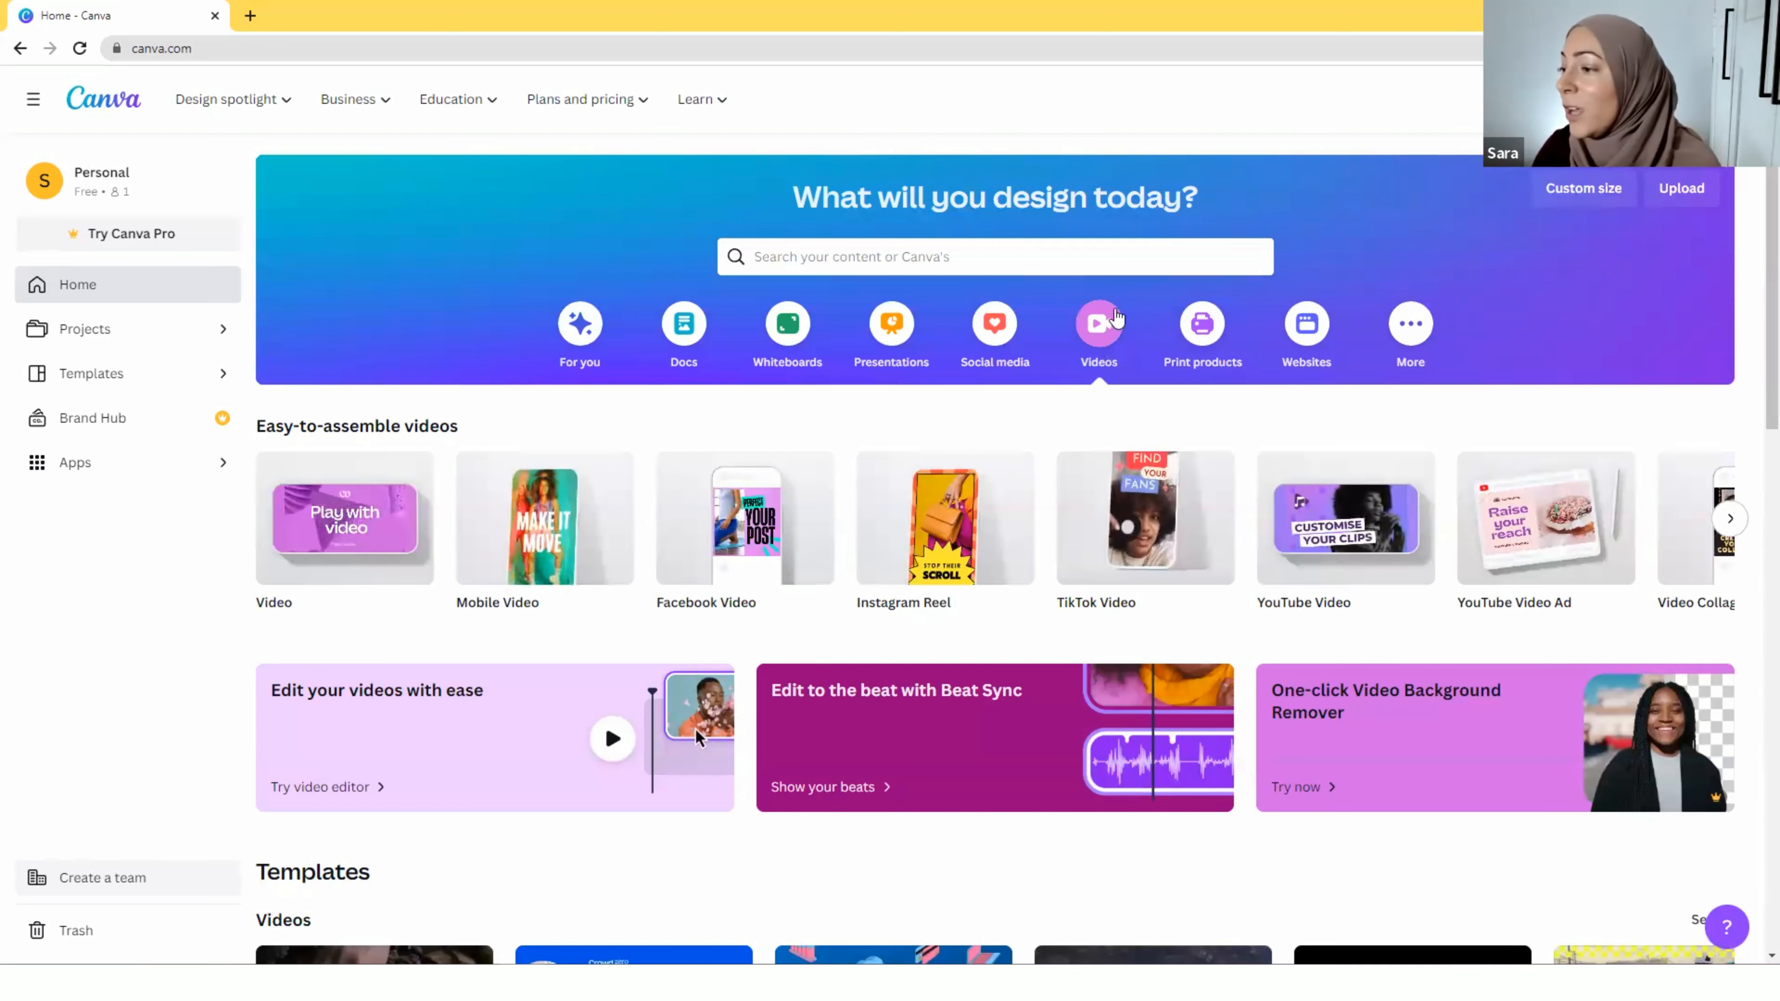
left_click(1204, 340)
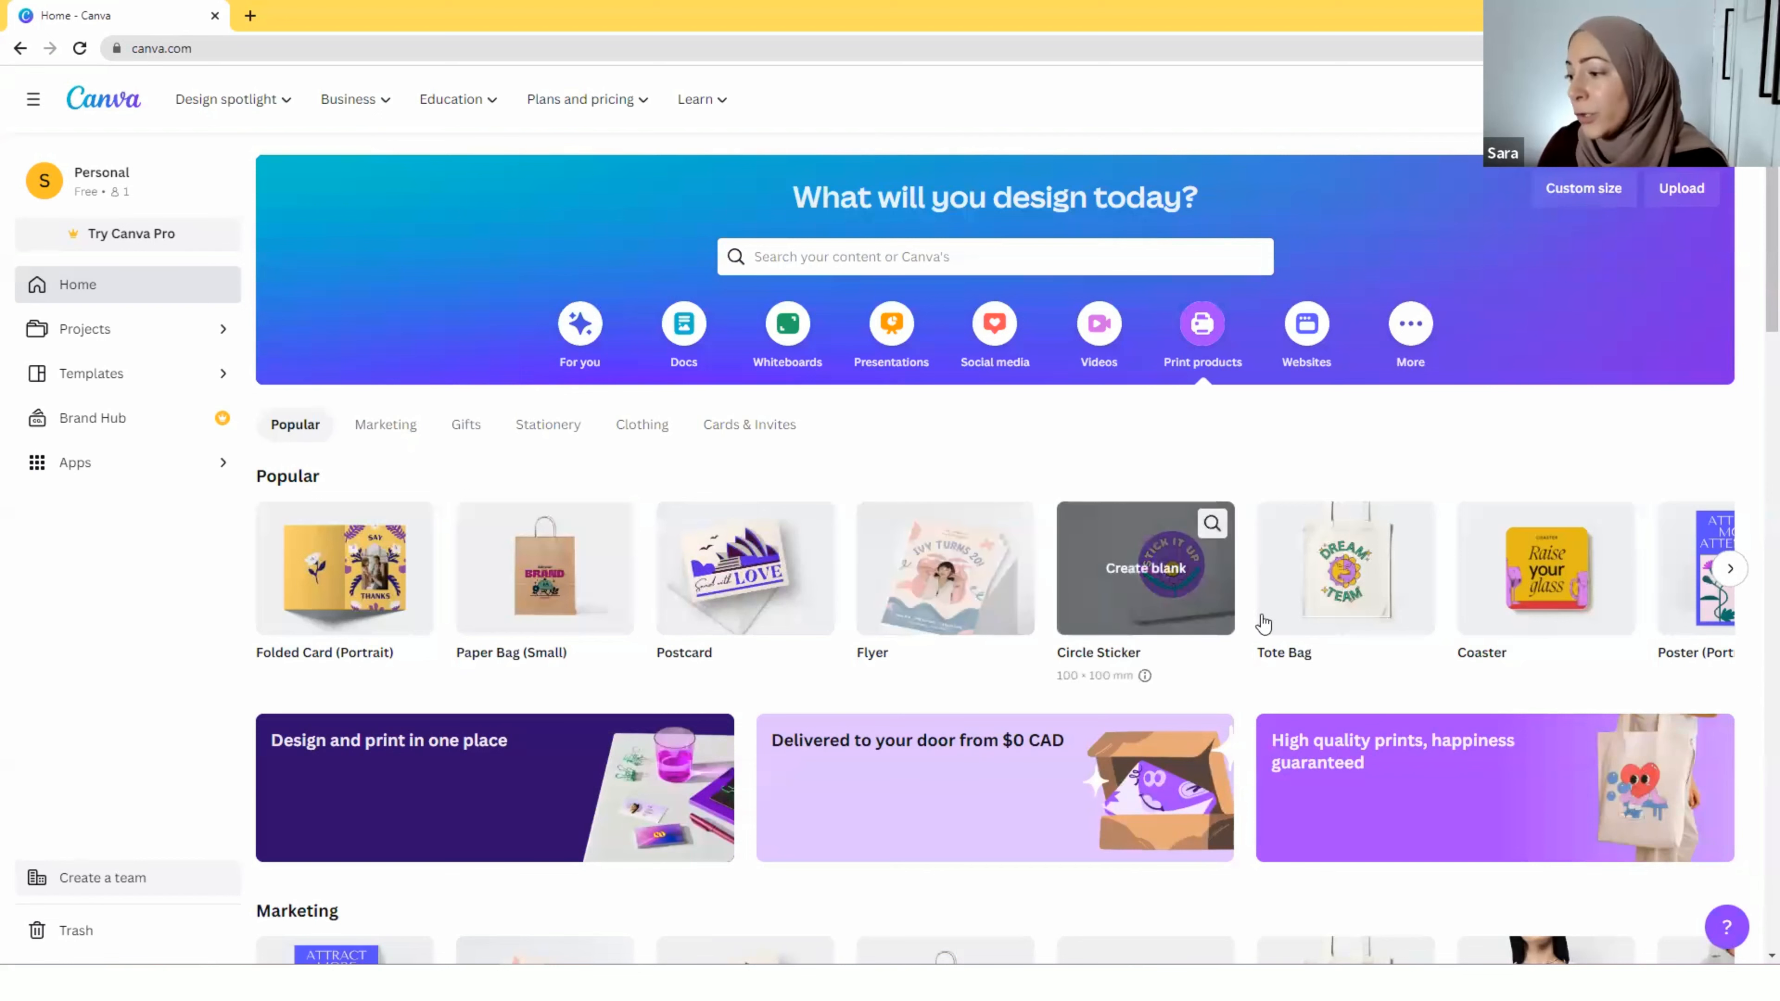
Find the Mug among the popular print products and create a blank mug design
left_click(1728, 569)
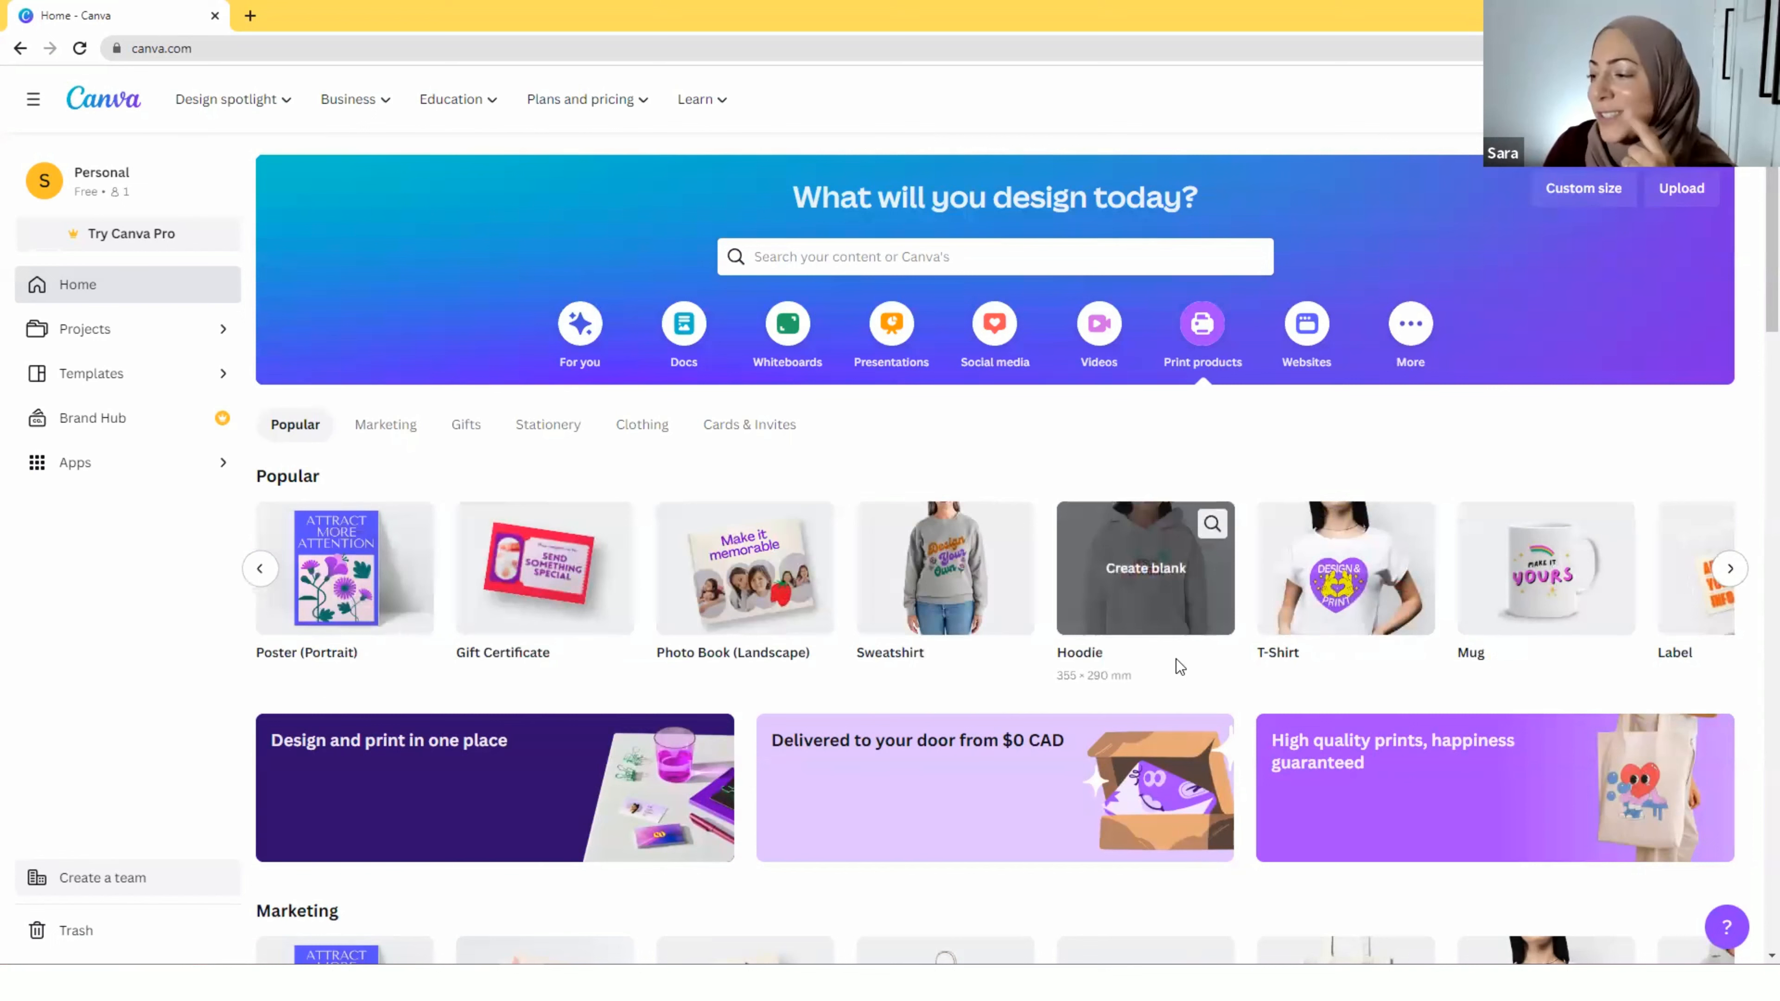
left_click(1728, 569)
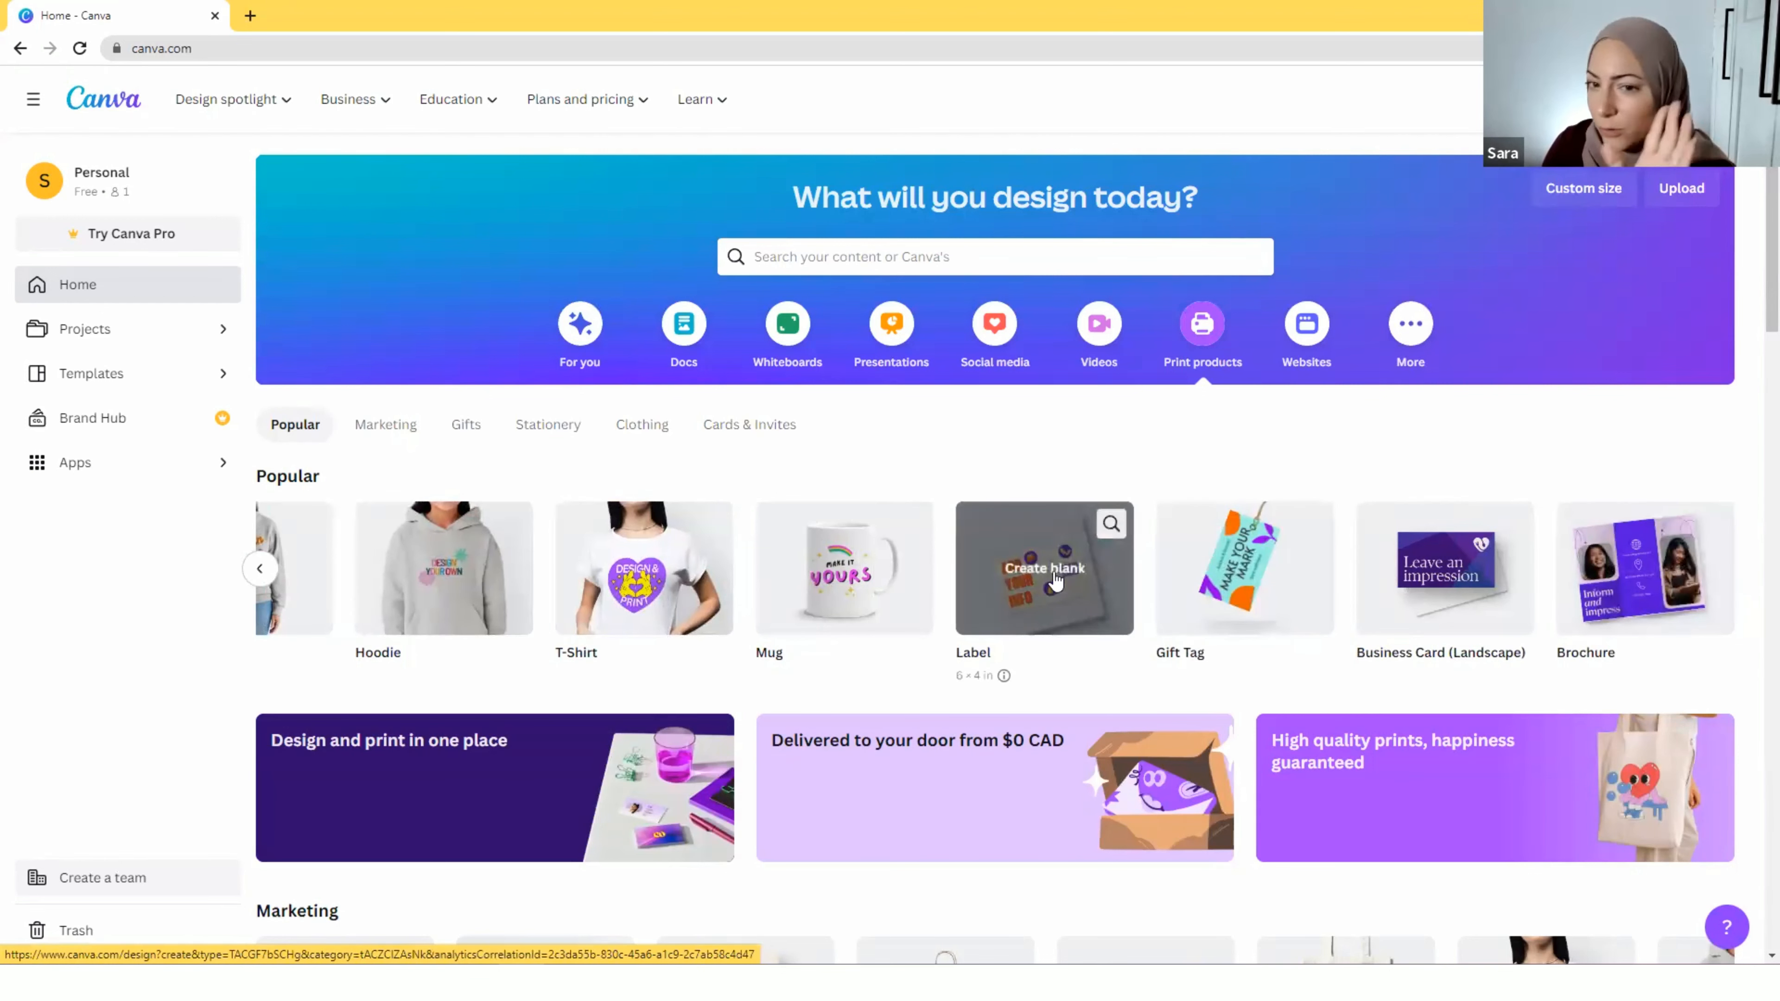
left_click(845, 568)
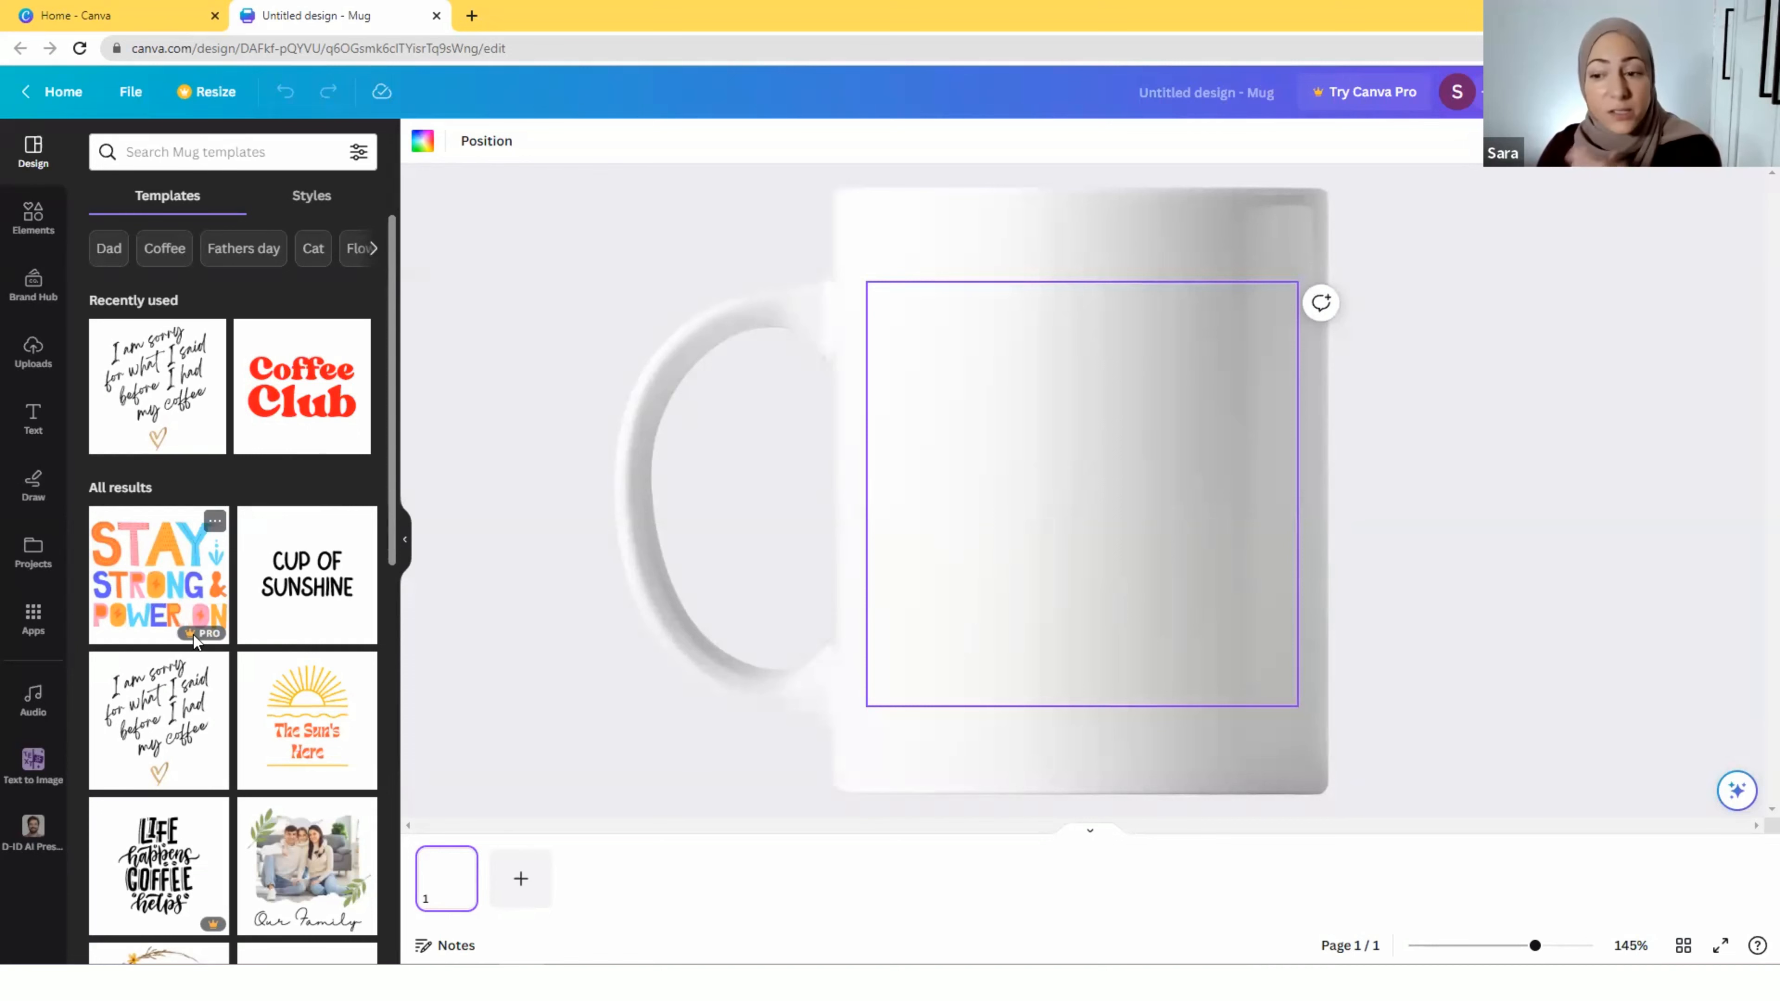
Try the Stay Strong & Power On template, dismiss the upgrade offer, and apply the Best Mom Ever heart template to the mug
left_click(187, 587)
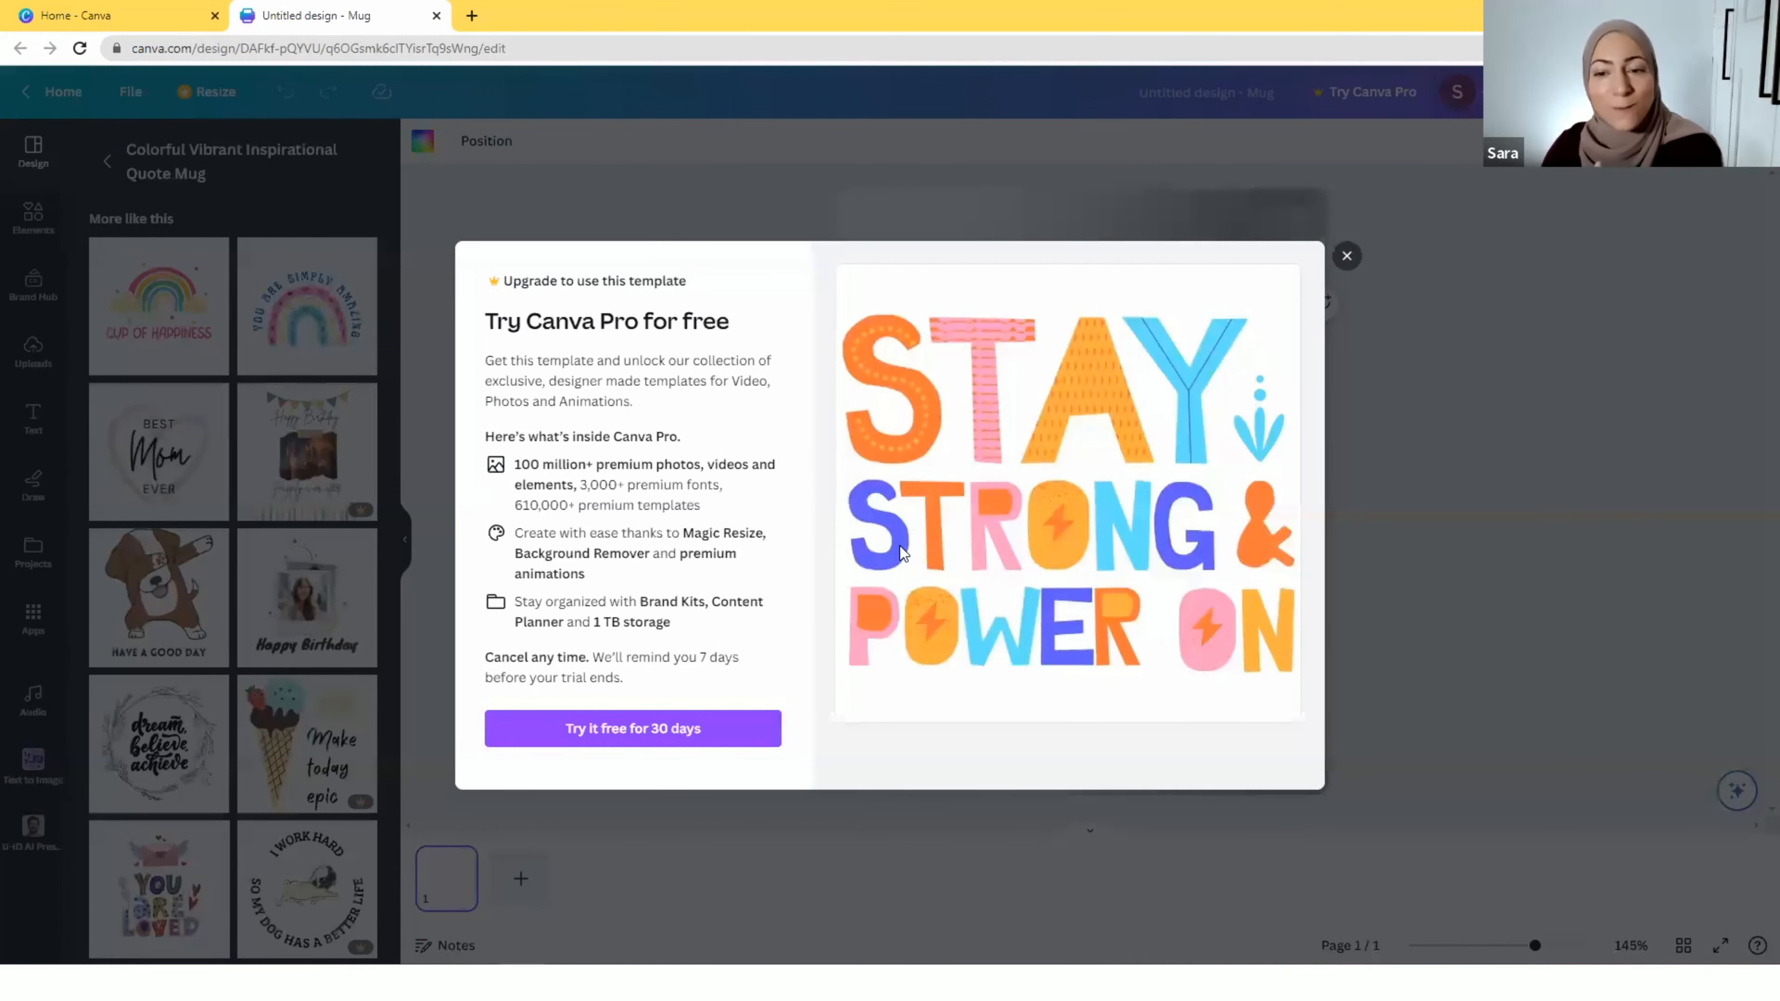
left_click(1345, 256)
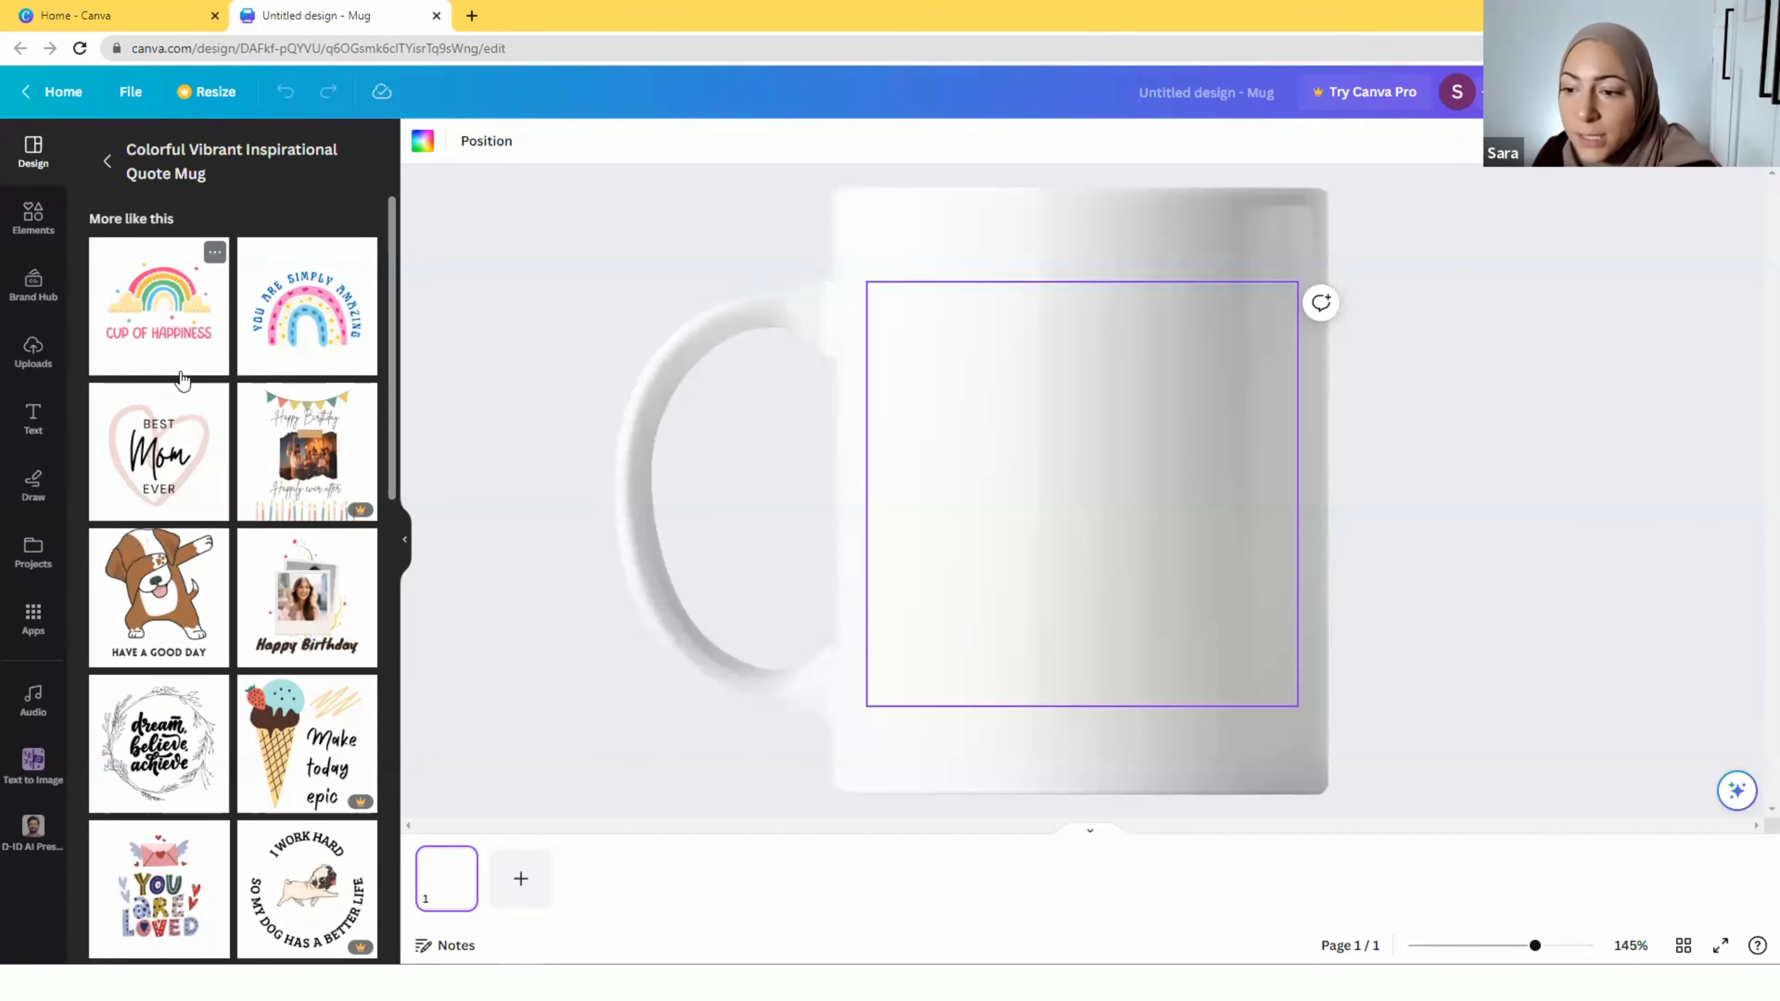
left_click(164, 431)
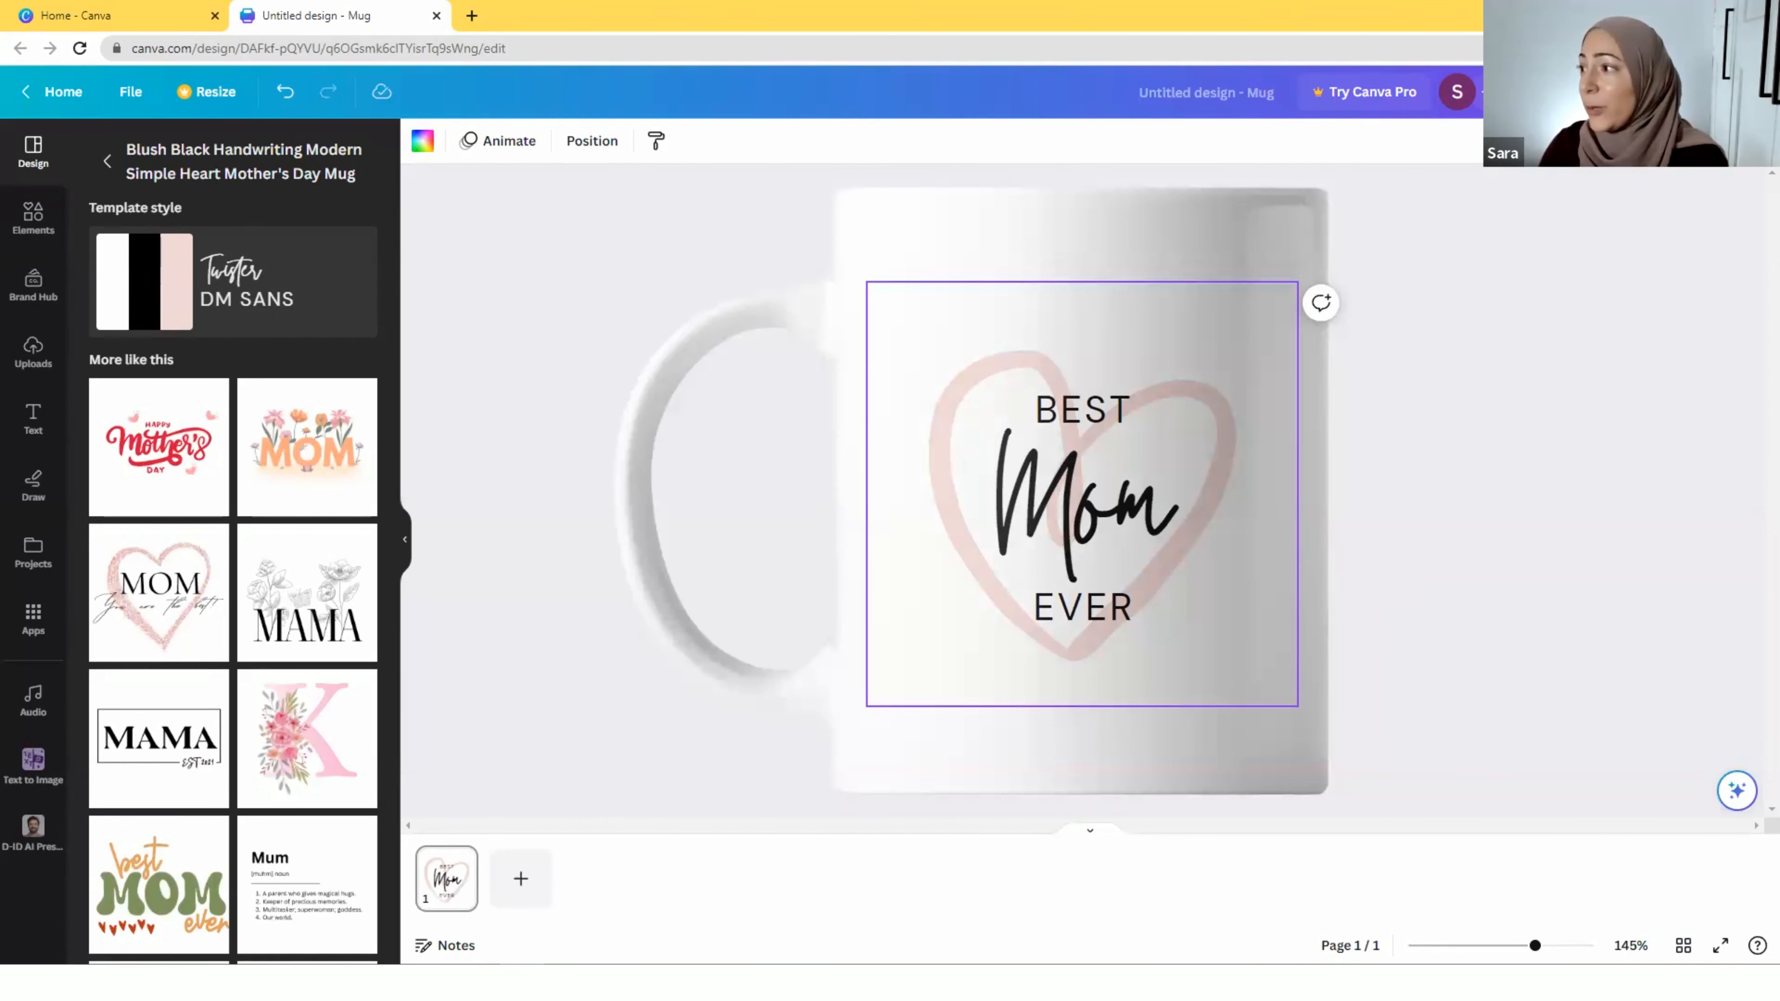
Open the print order options for the mug and review the quantity pricing and product details
left_click(1604, 92)
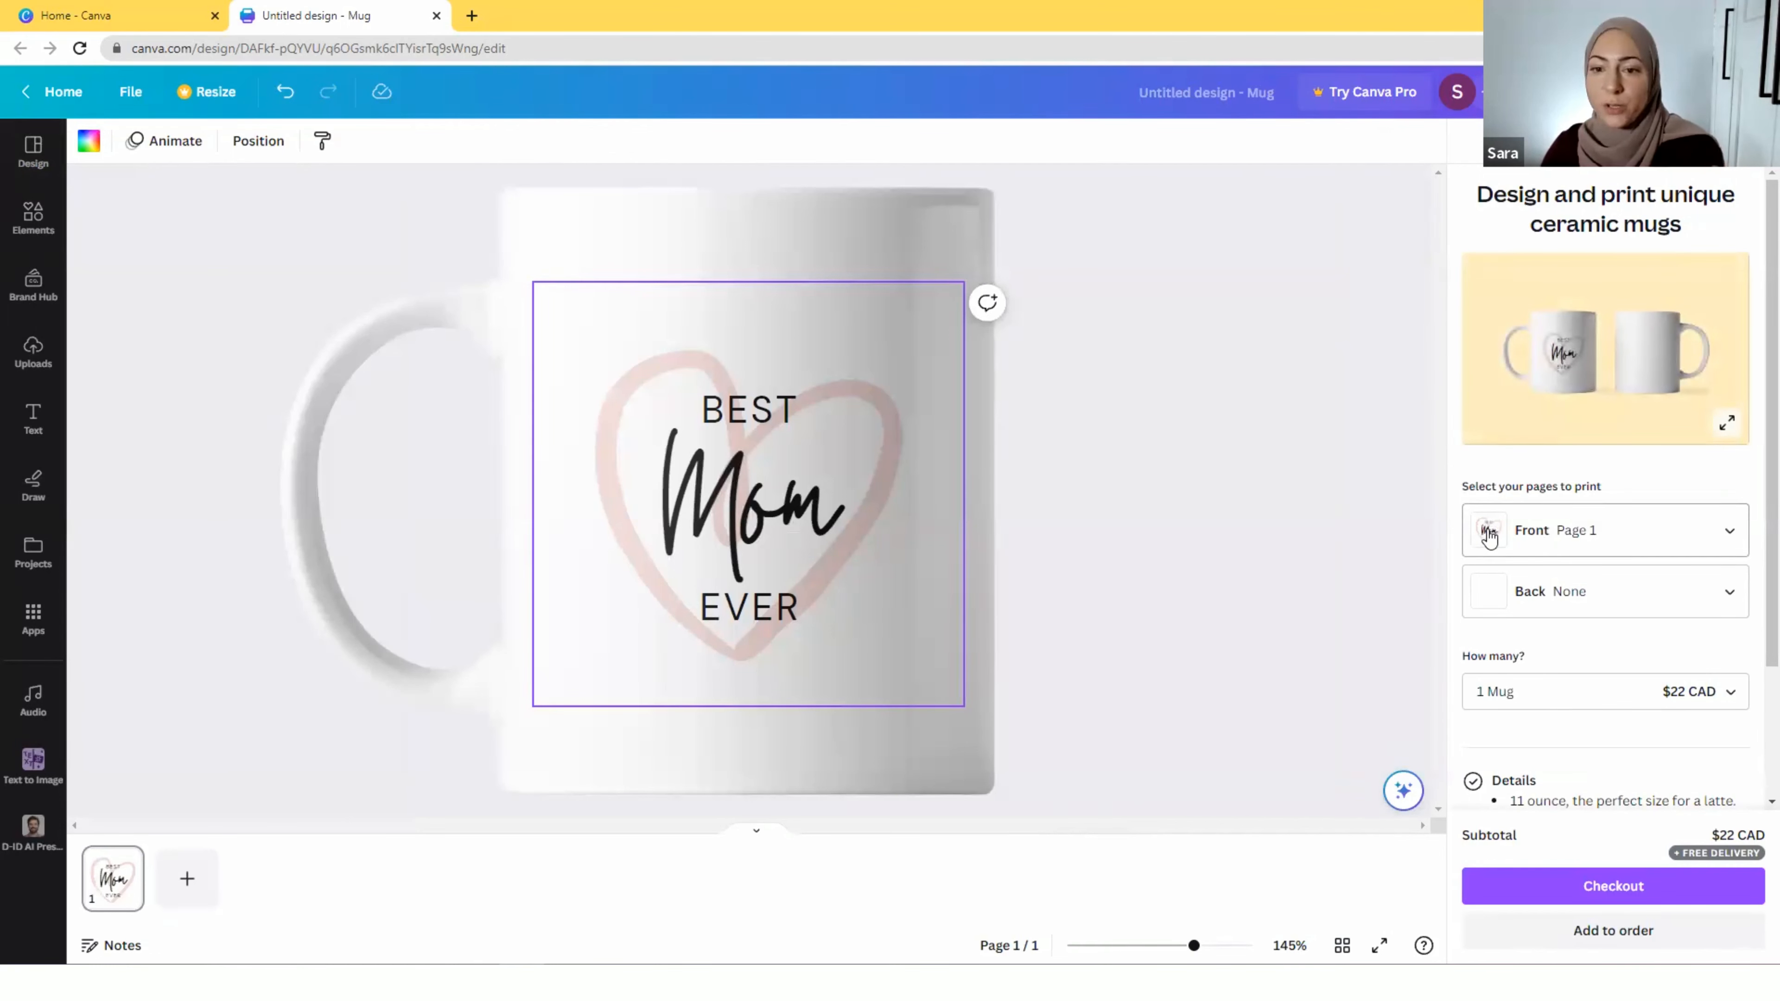
left_click(1523, 702)
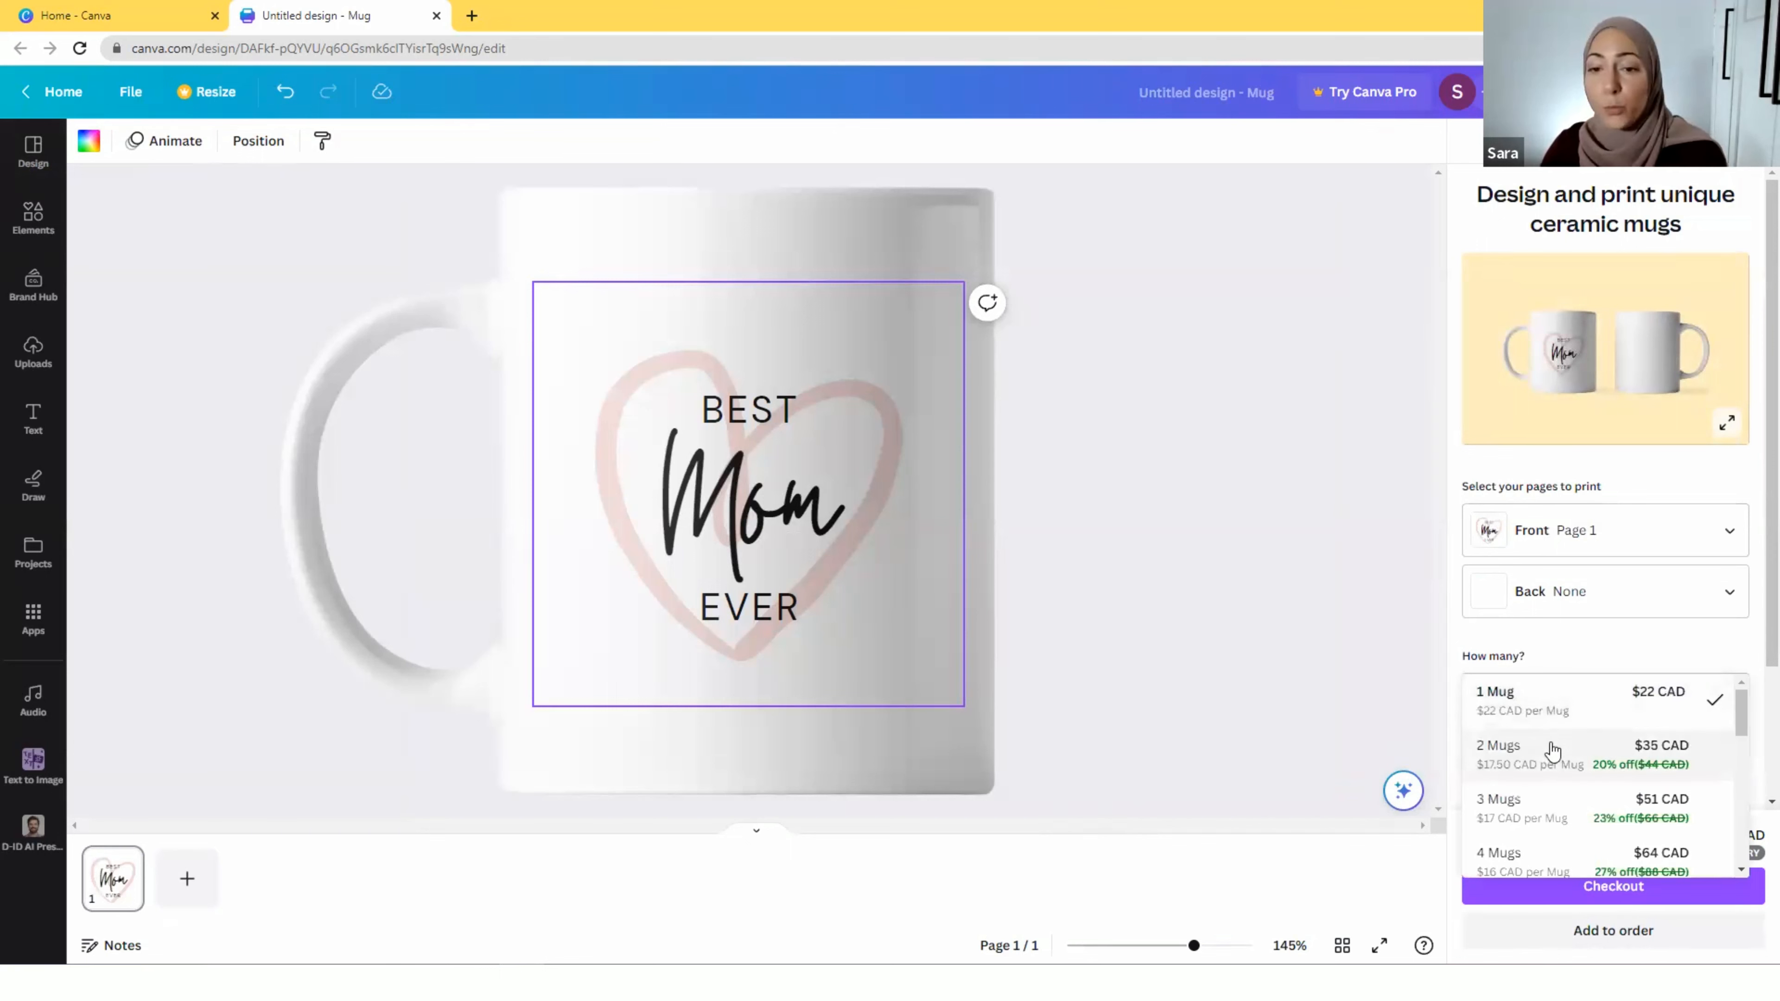
scroll(1569, 767, "down", 1)
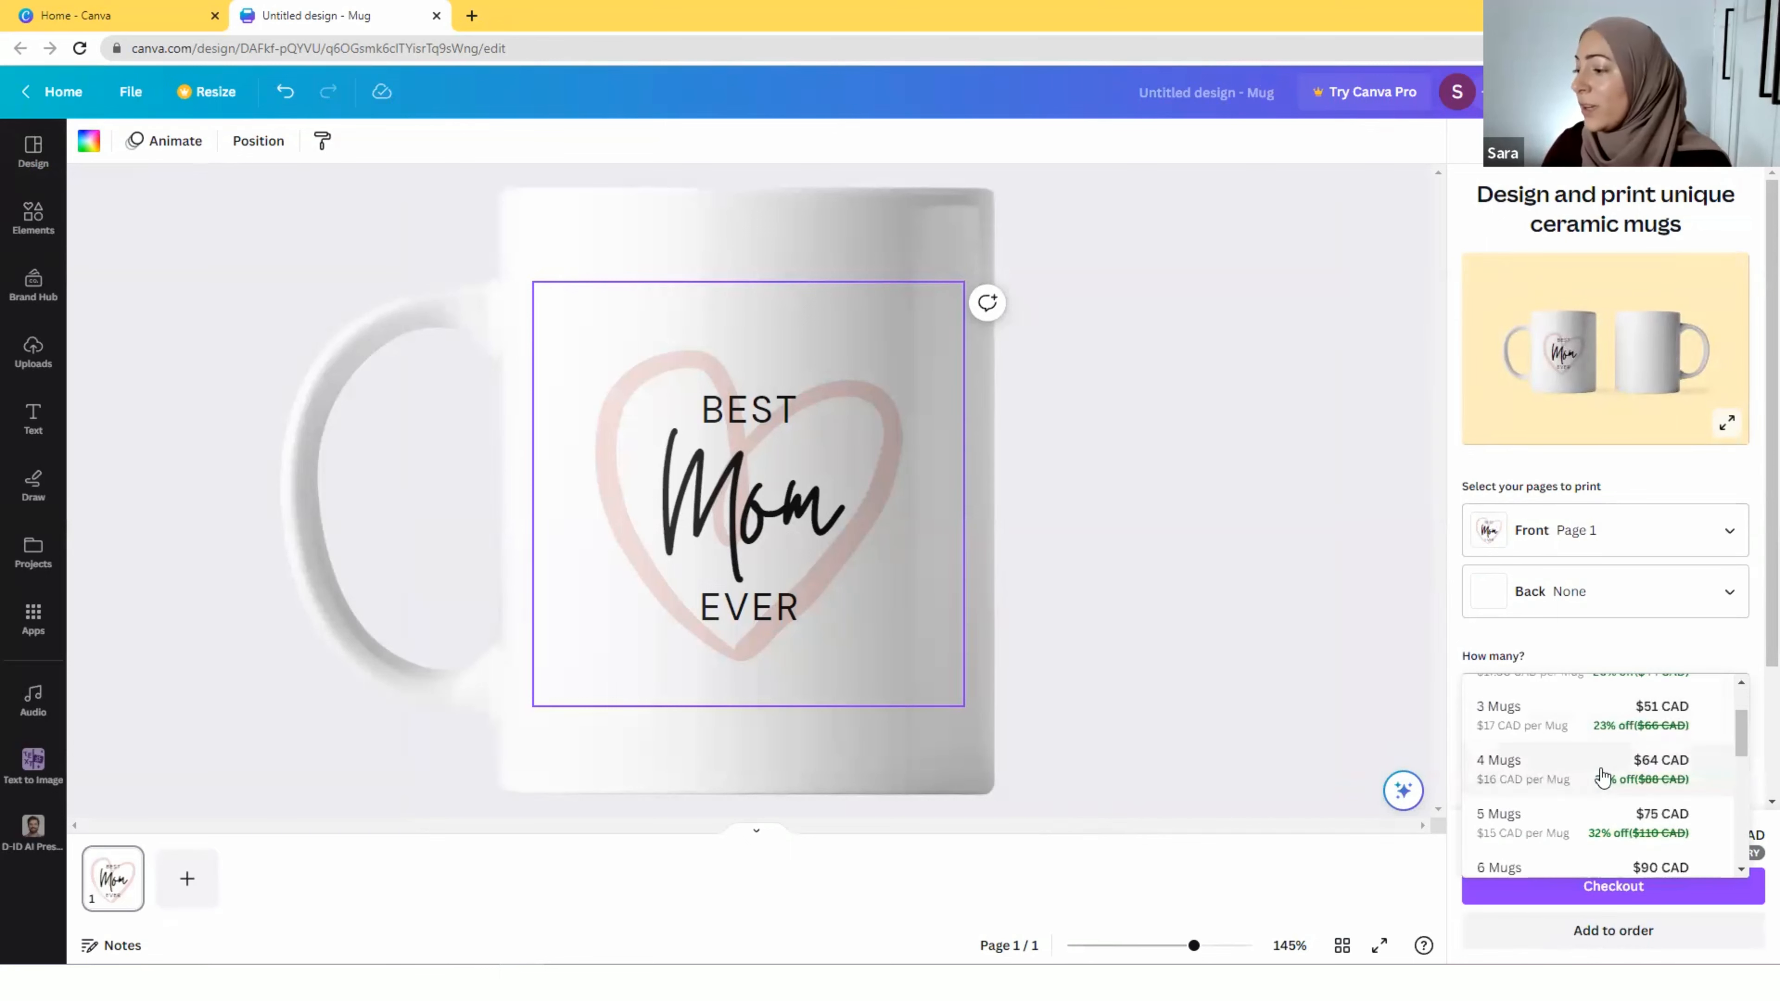
left_click(1632, 642)
scroll(1636, 655, "down", 3)
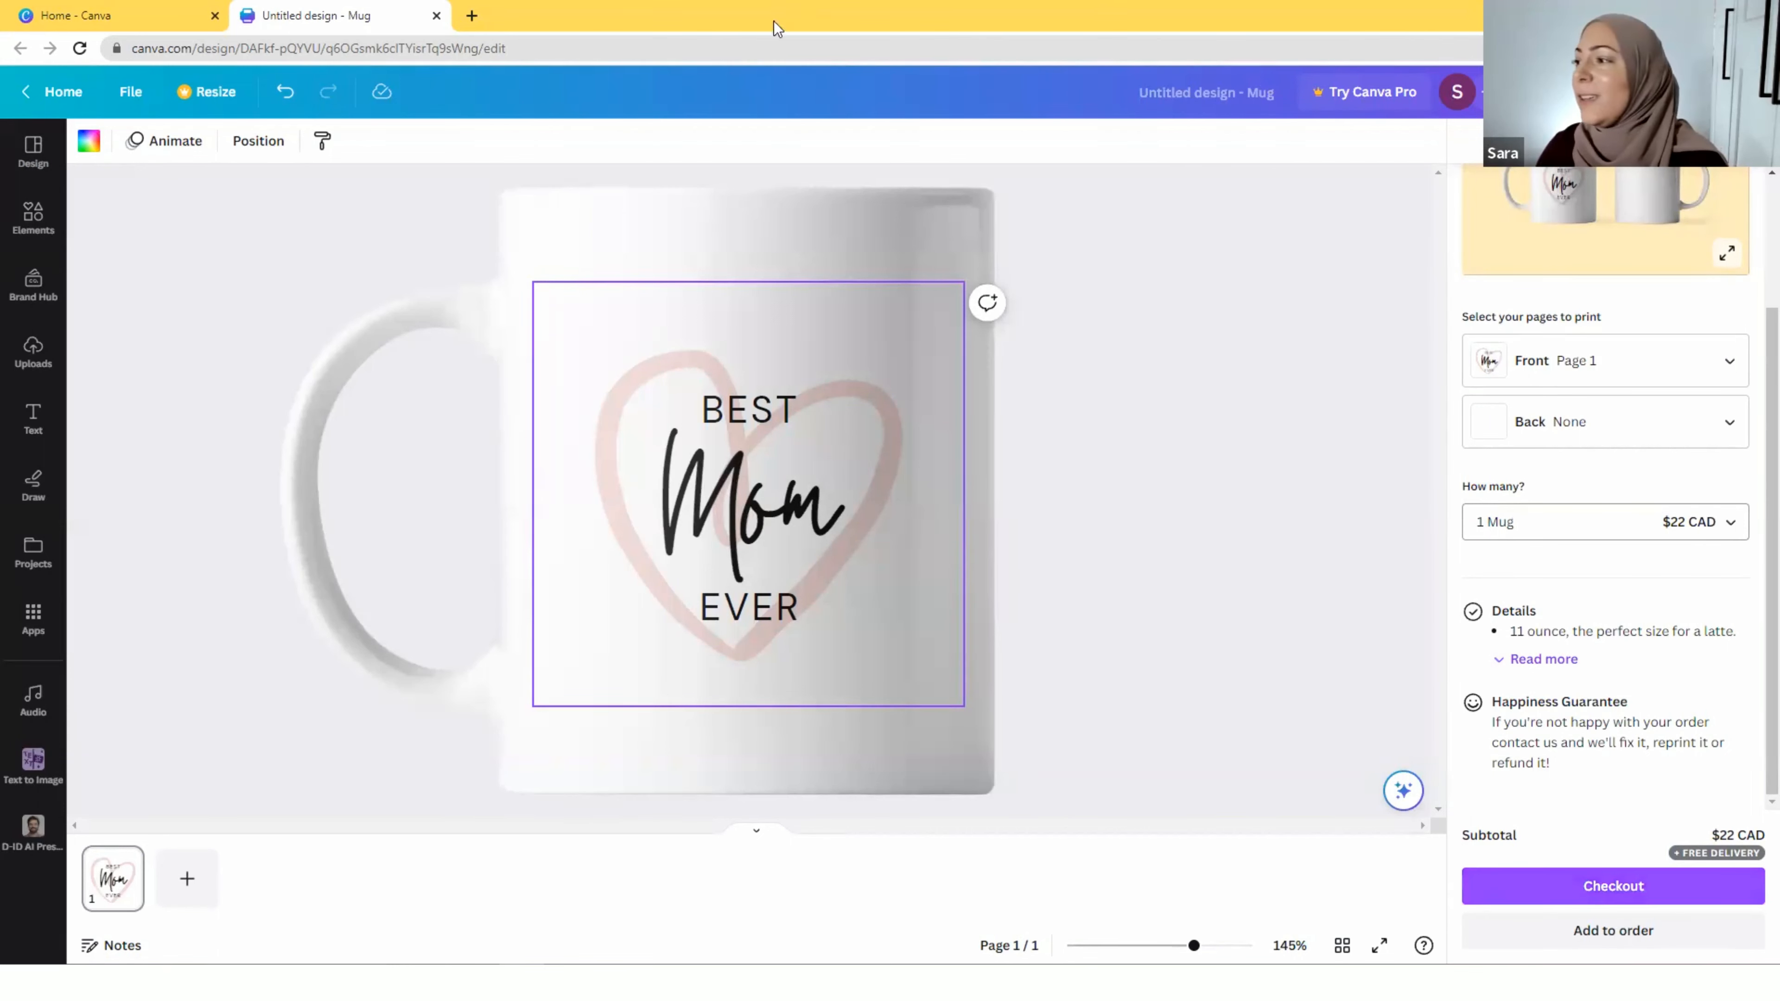
Return to the Canva home page and view the Brochure and Business Card (Landscape) sizes among the print products
left_click(173, 10)
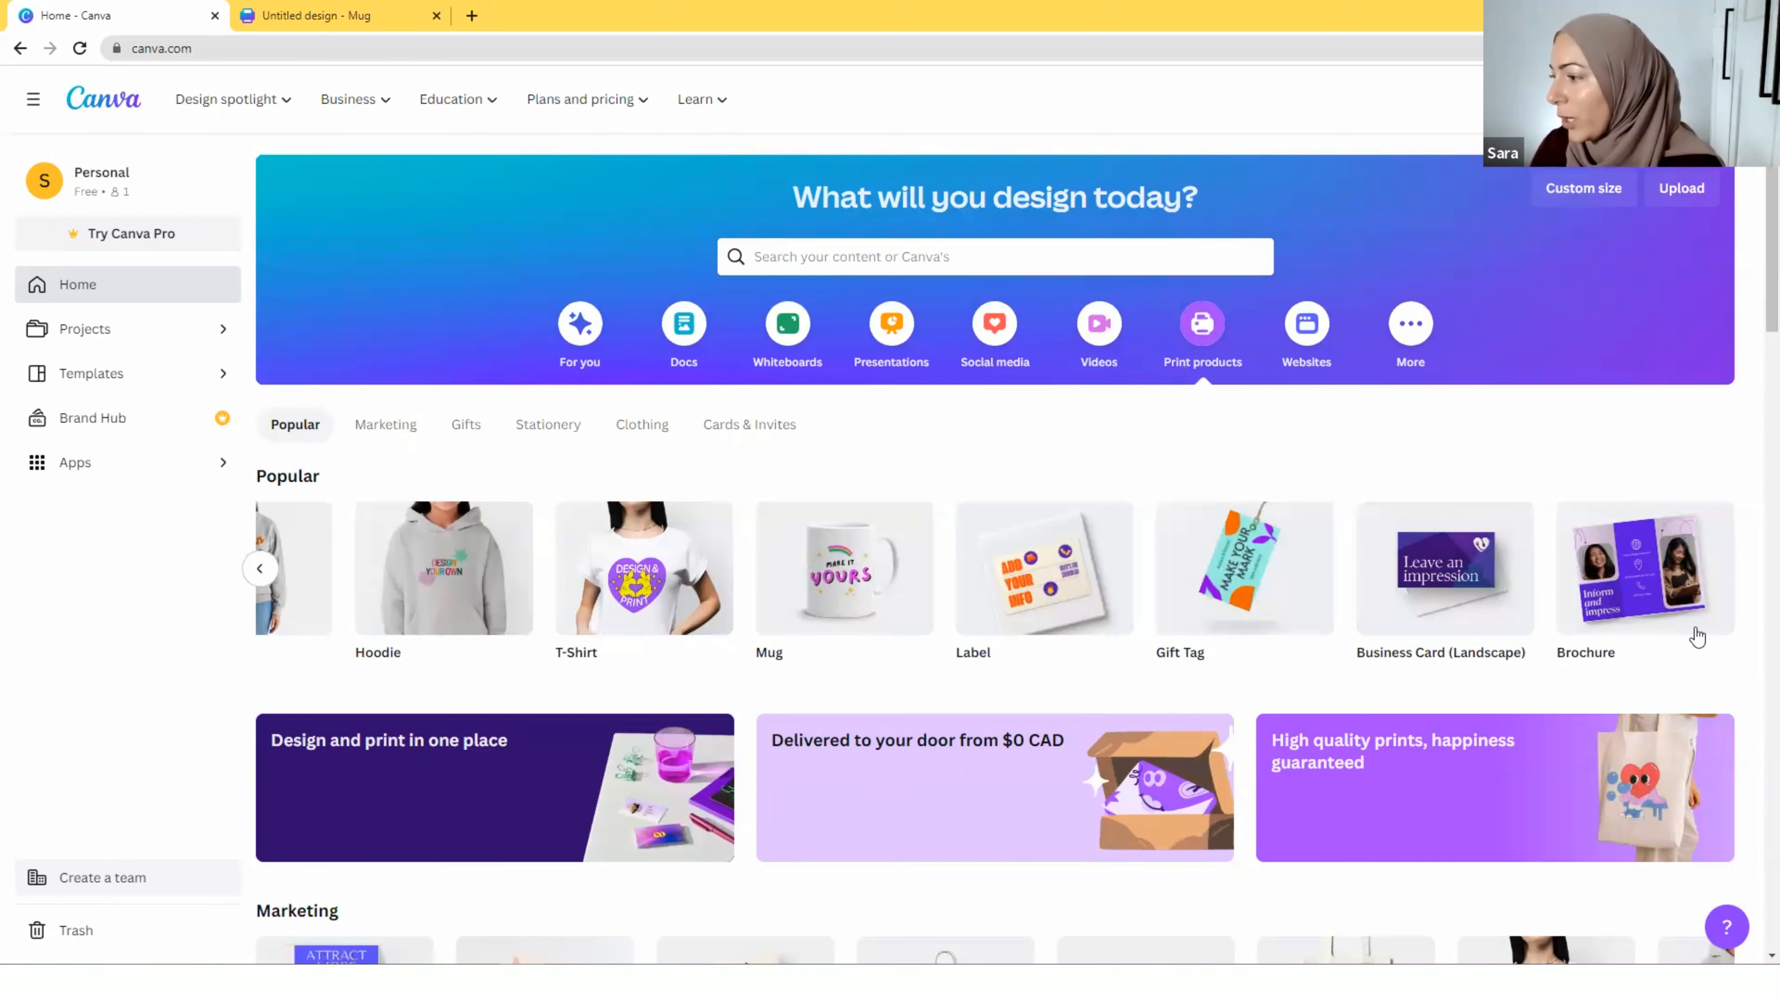
mouse_move(1624, 588)
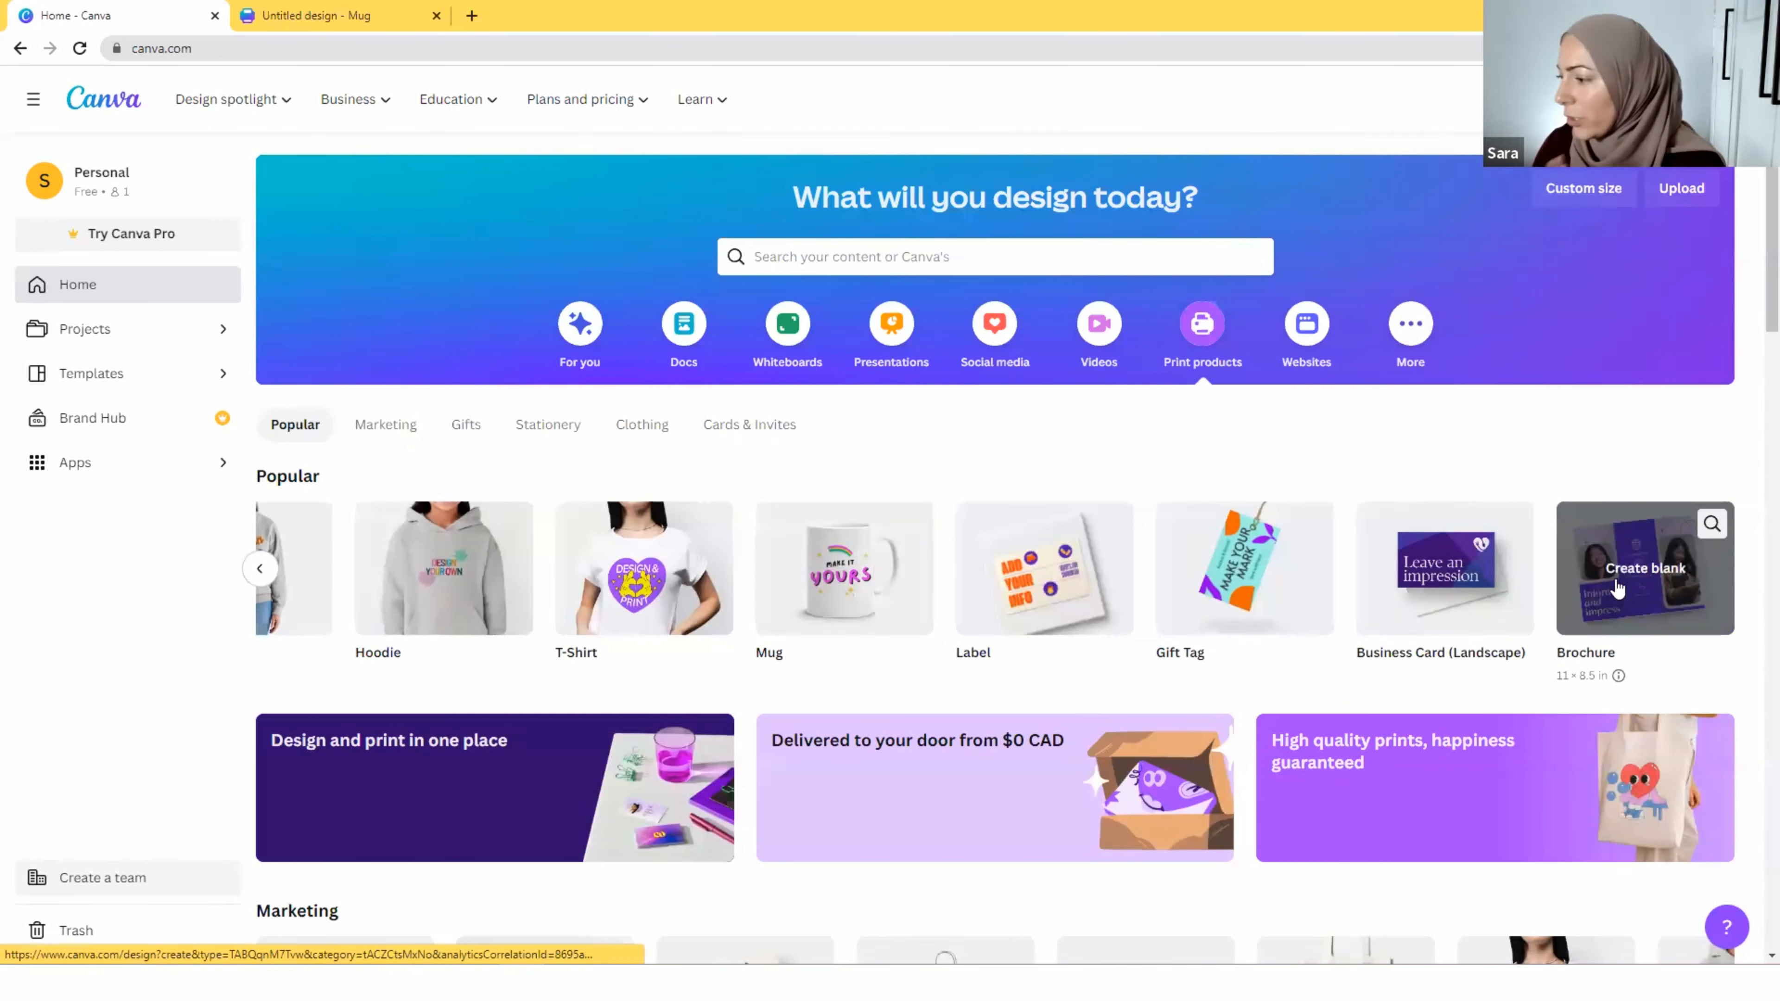
mouse_move(1507, 614)
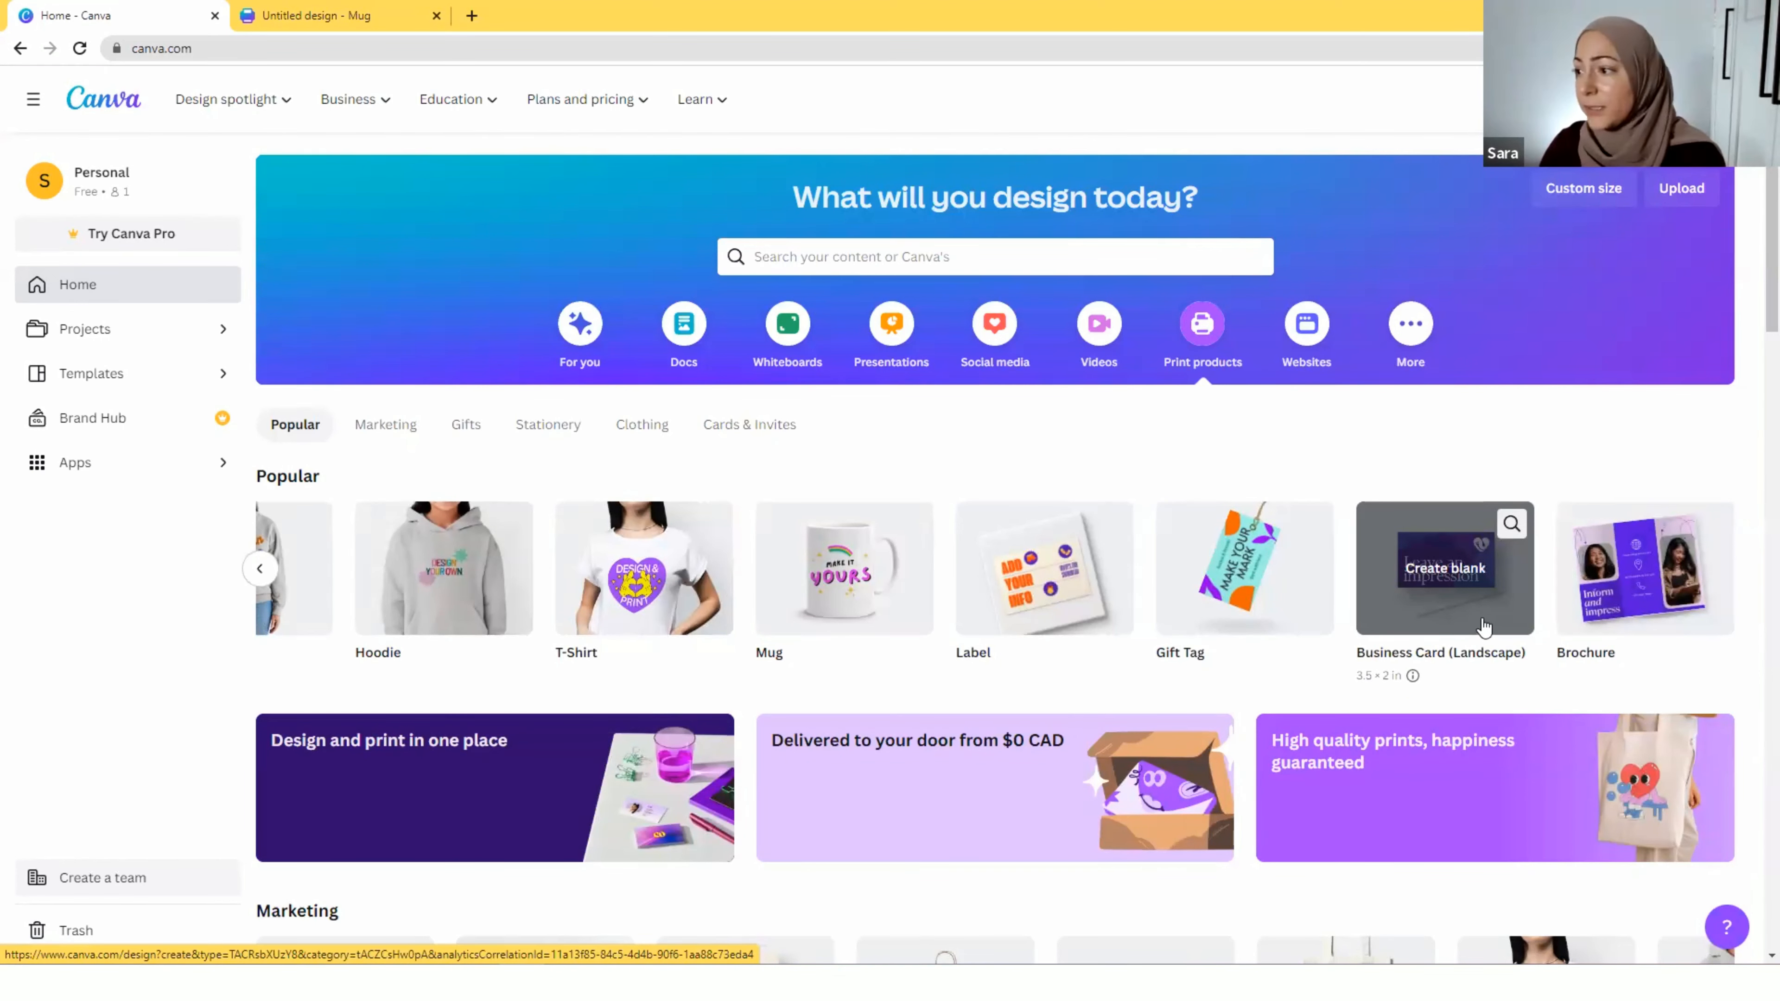
Look through the website templates and open the More category of design types
left_click(1304, 332)
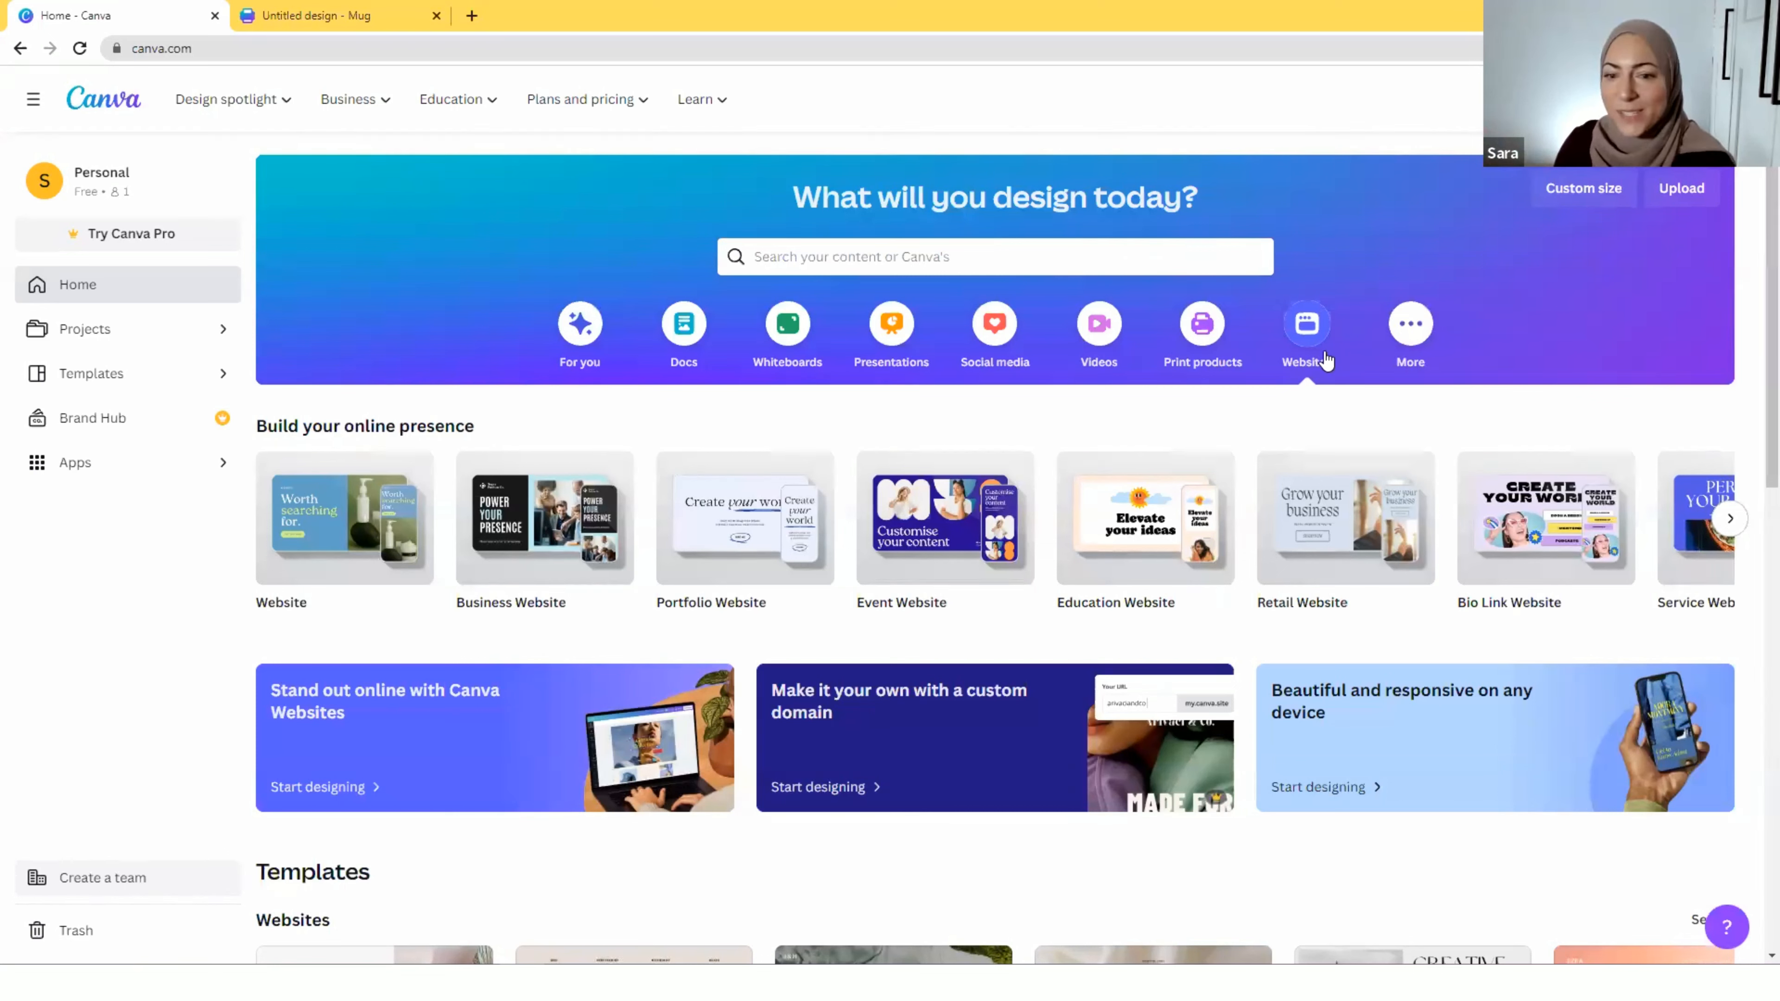
scroll(989, 731, "down", 6)
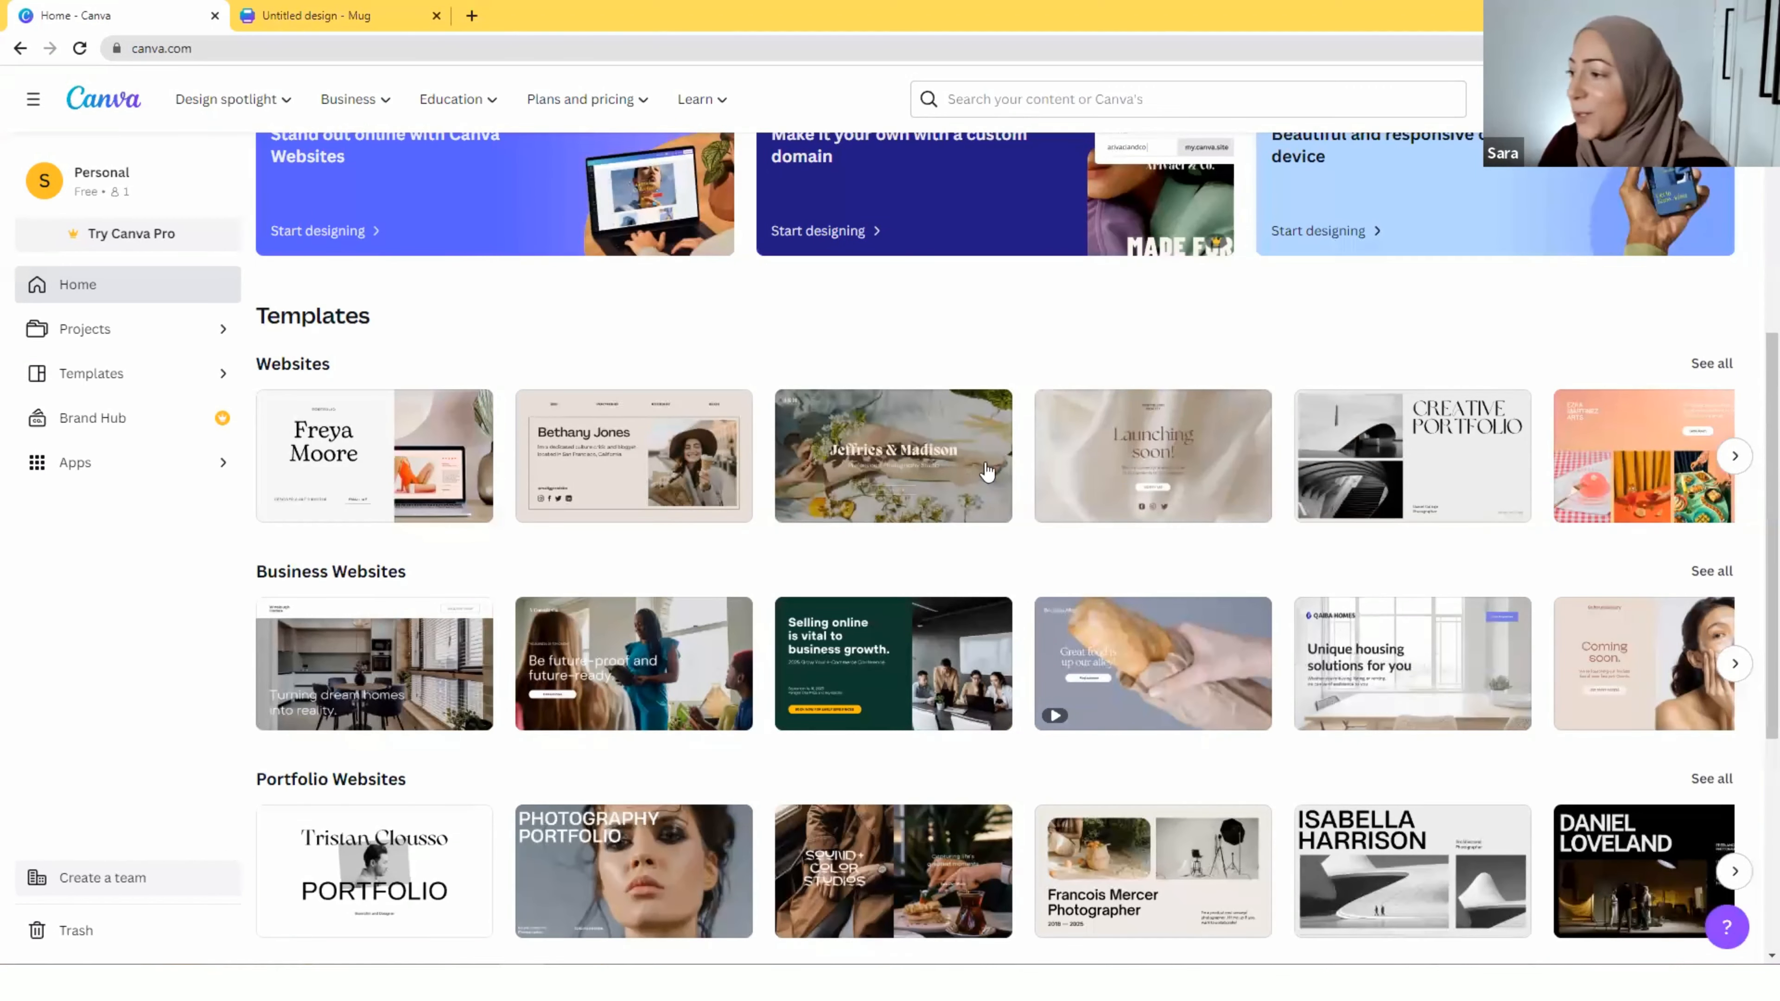
scroll(1335, 422, "up", 7)
left_click(1411, 325)
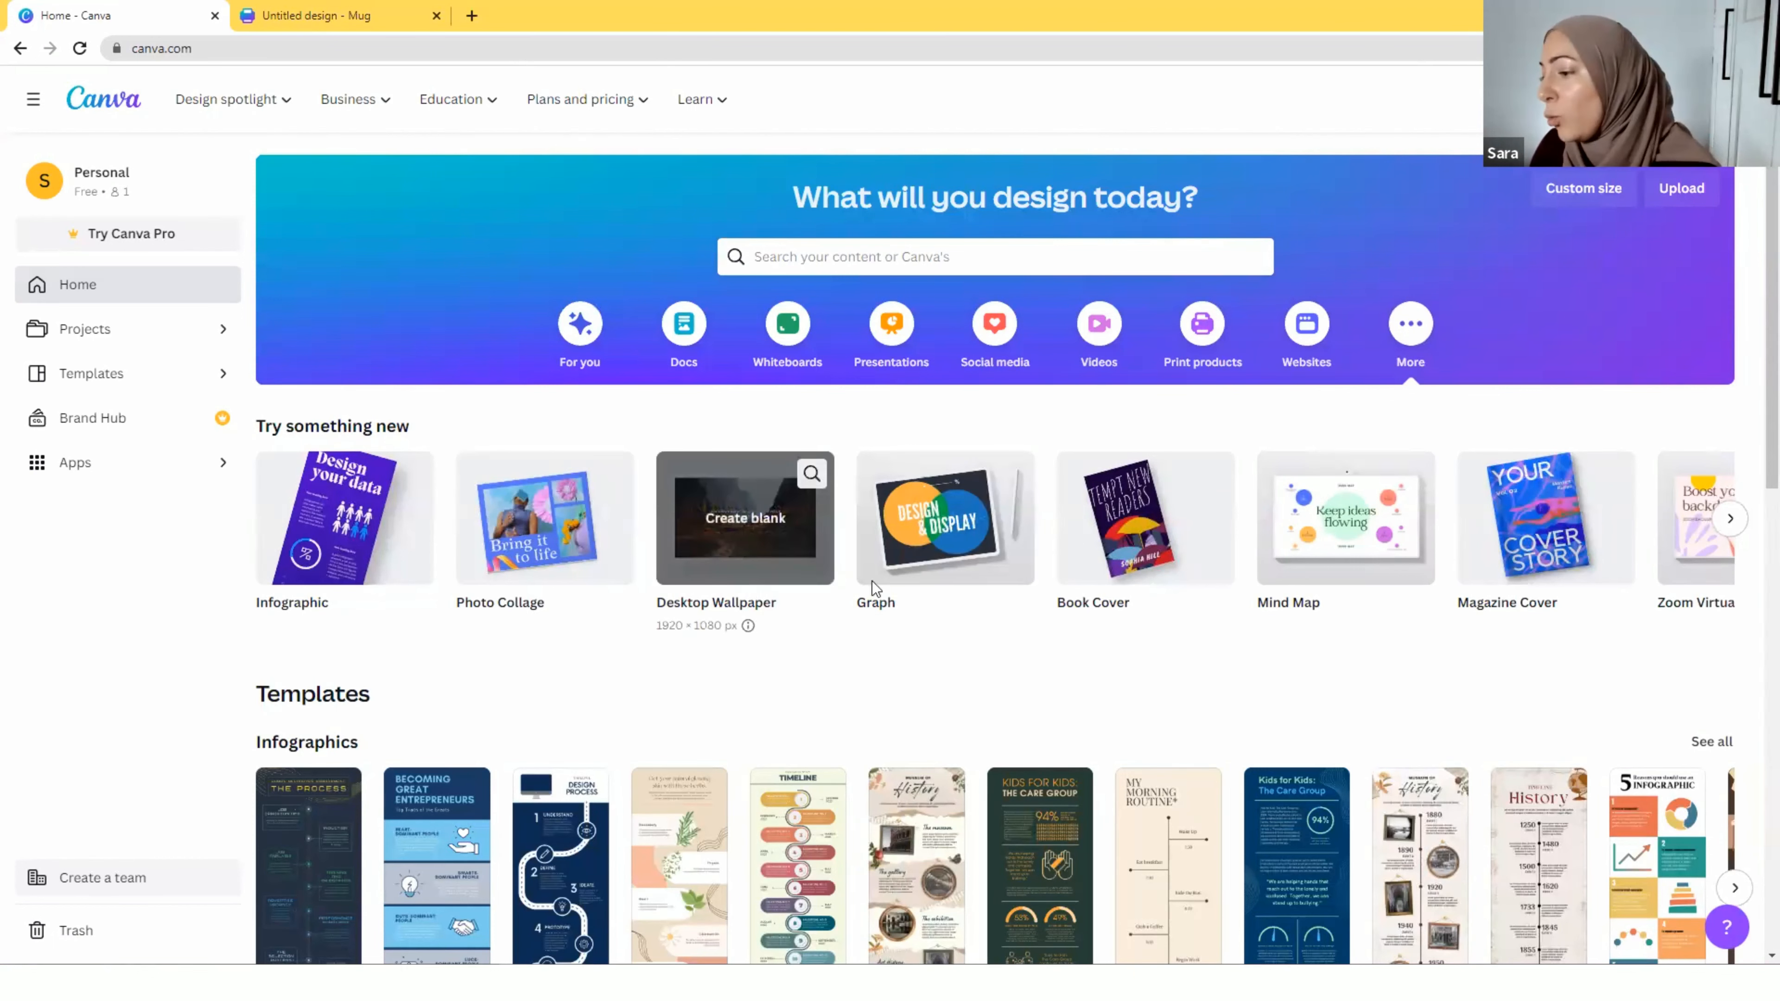
Browse the design types in the More category from Infographic through to Phone Wallpaper
left_click(1727, 522)
left_click(1728, 520)
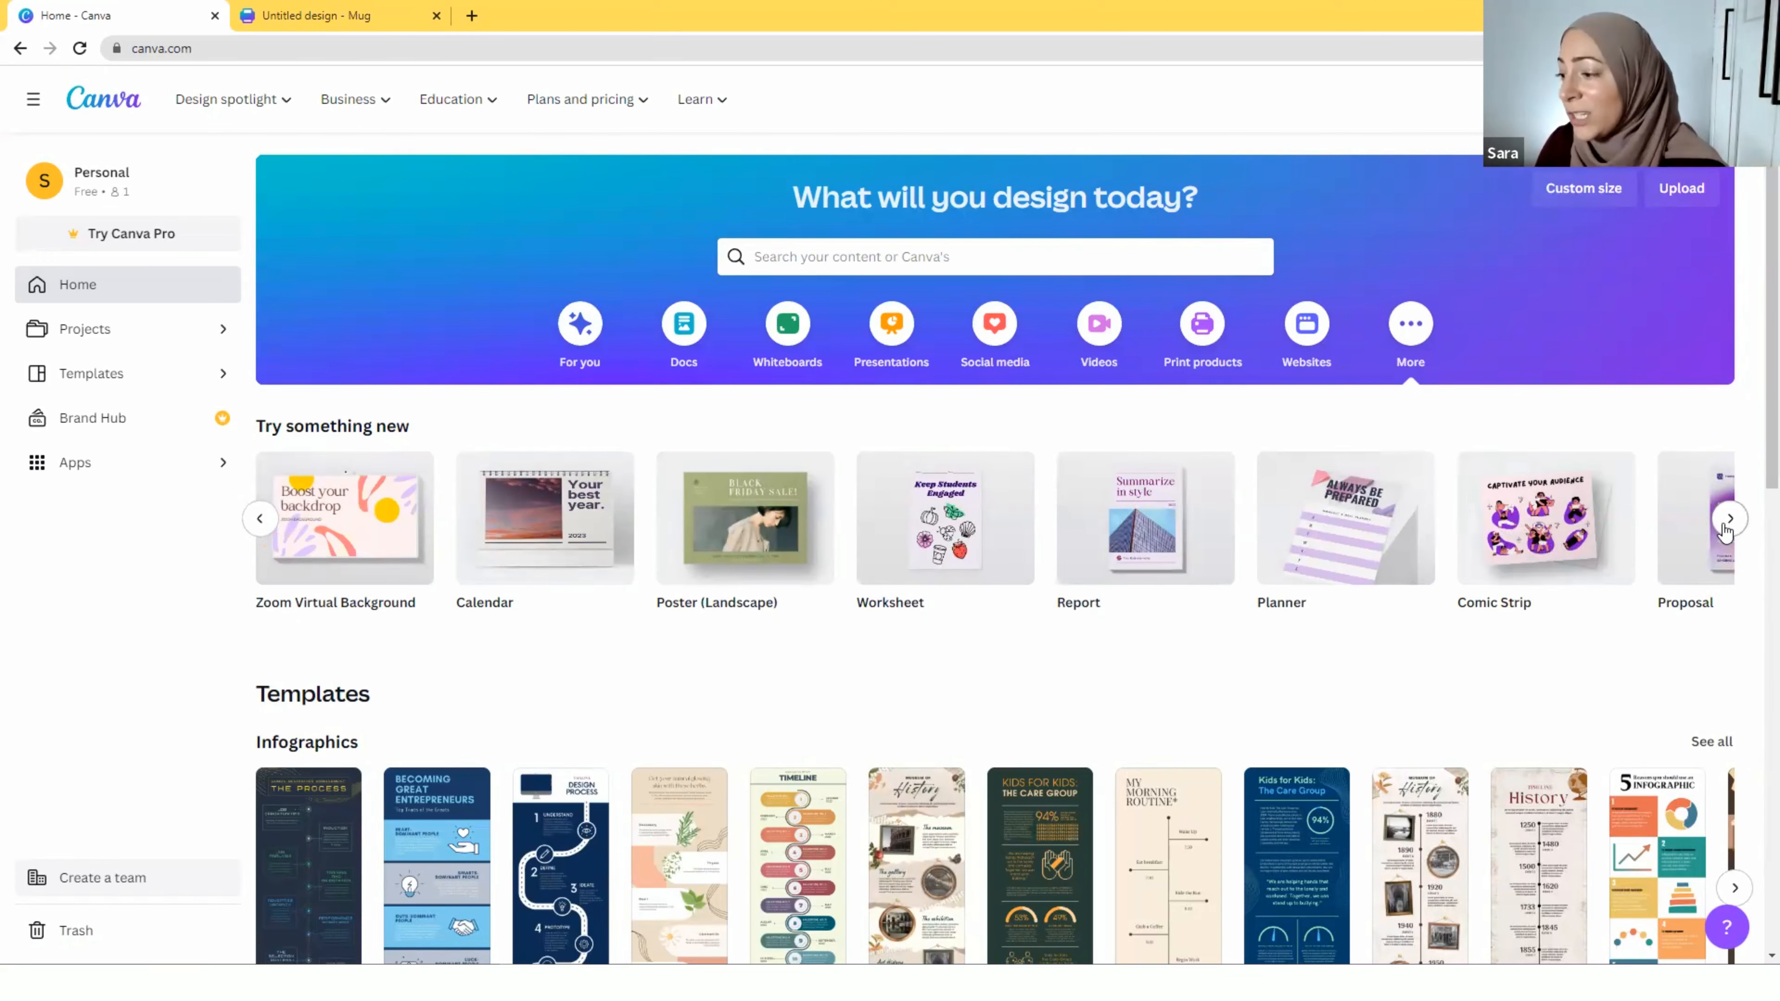
left_click(1725, 527)
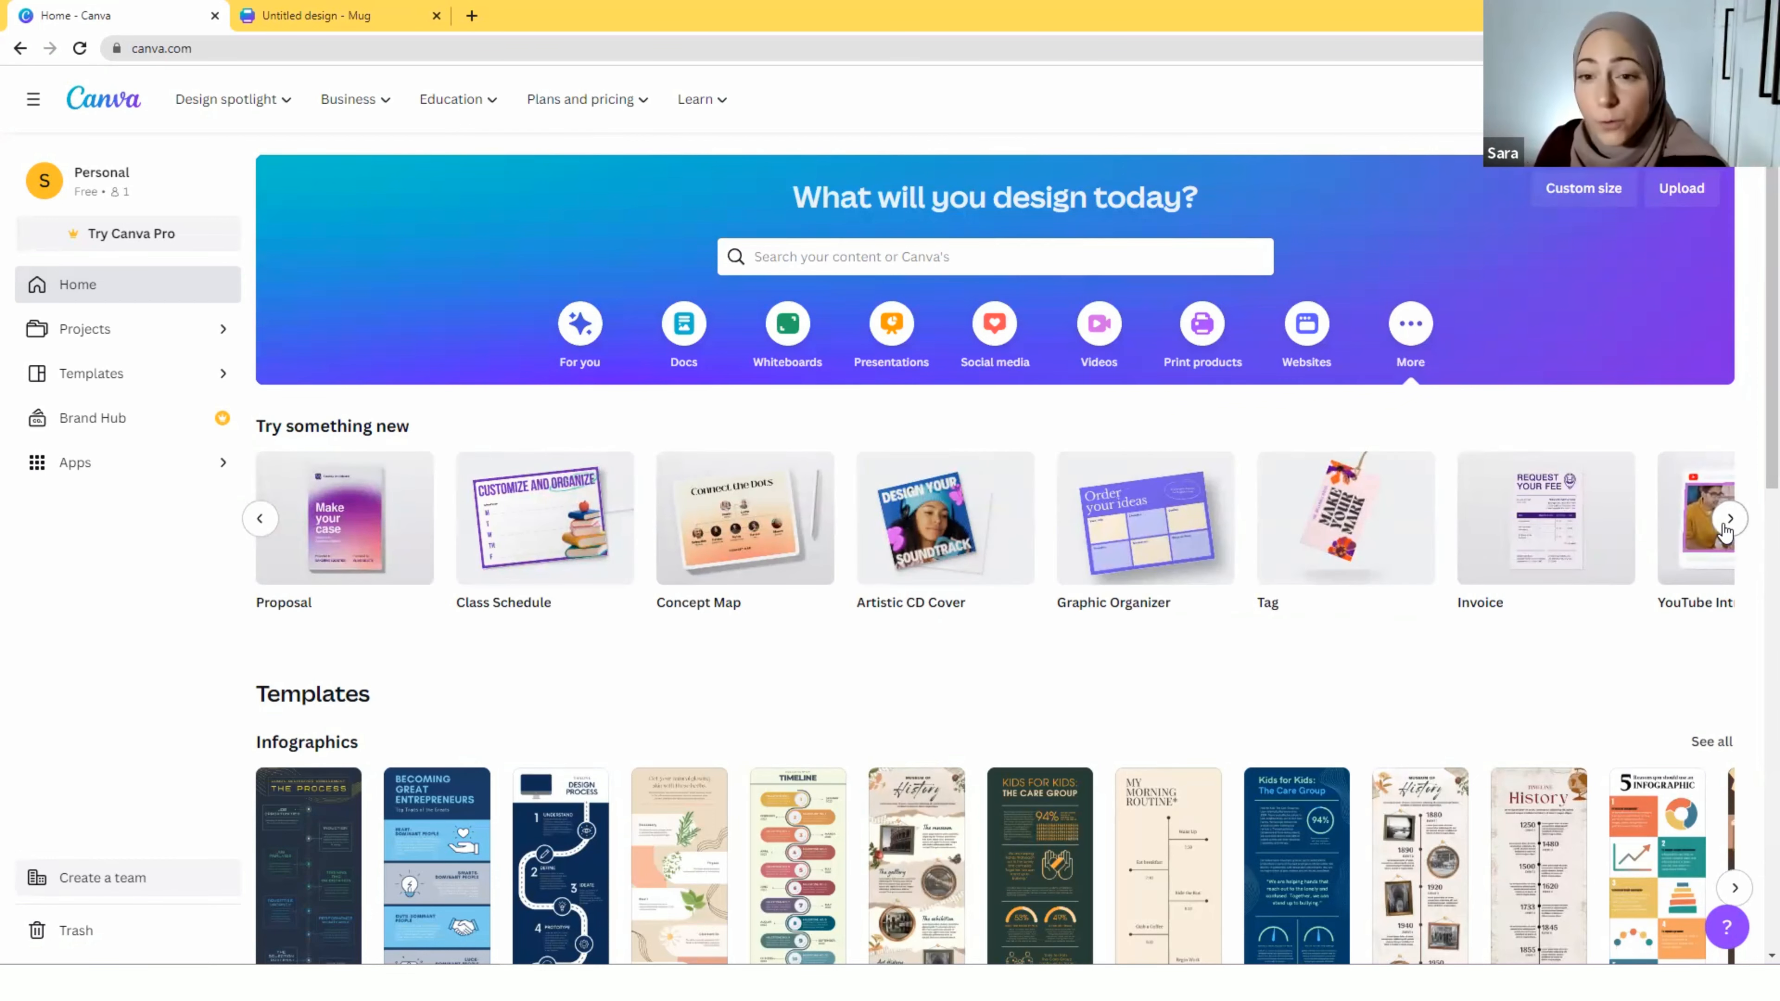
left_click(1727, 520)
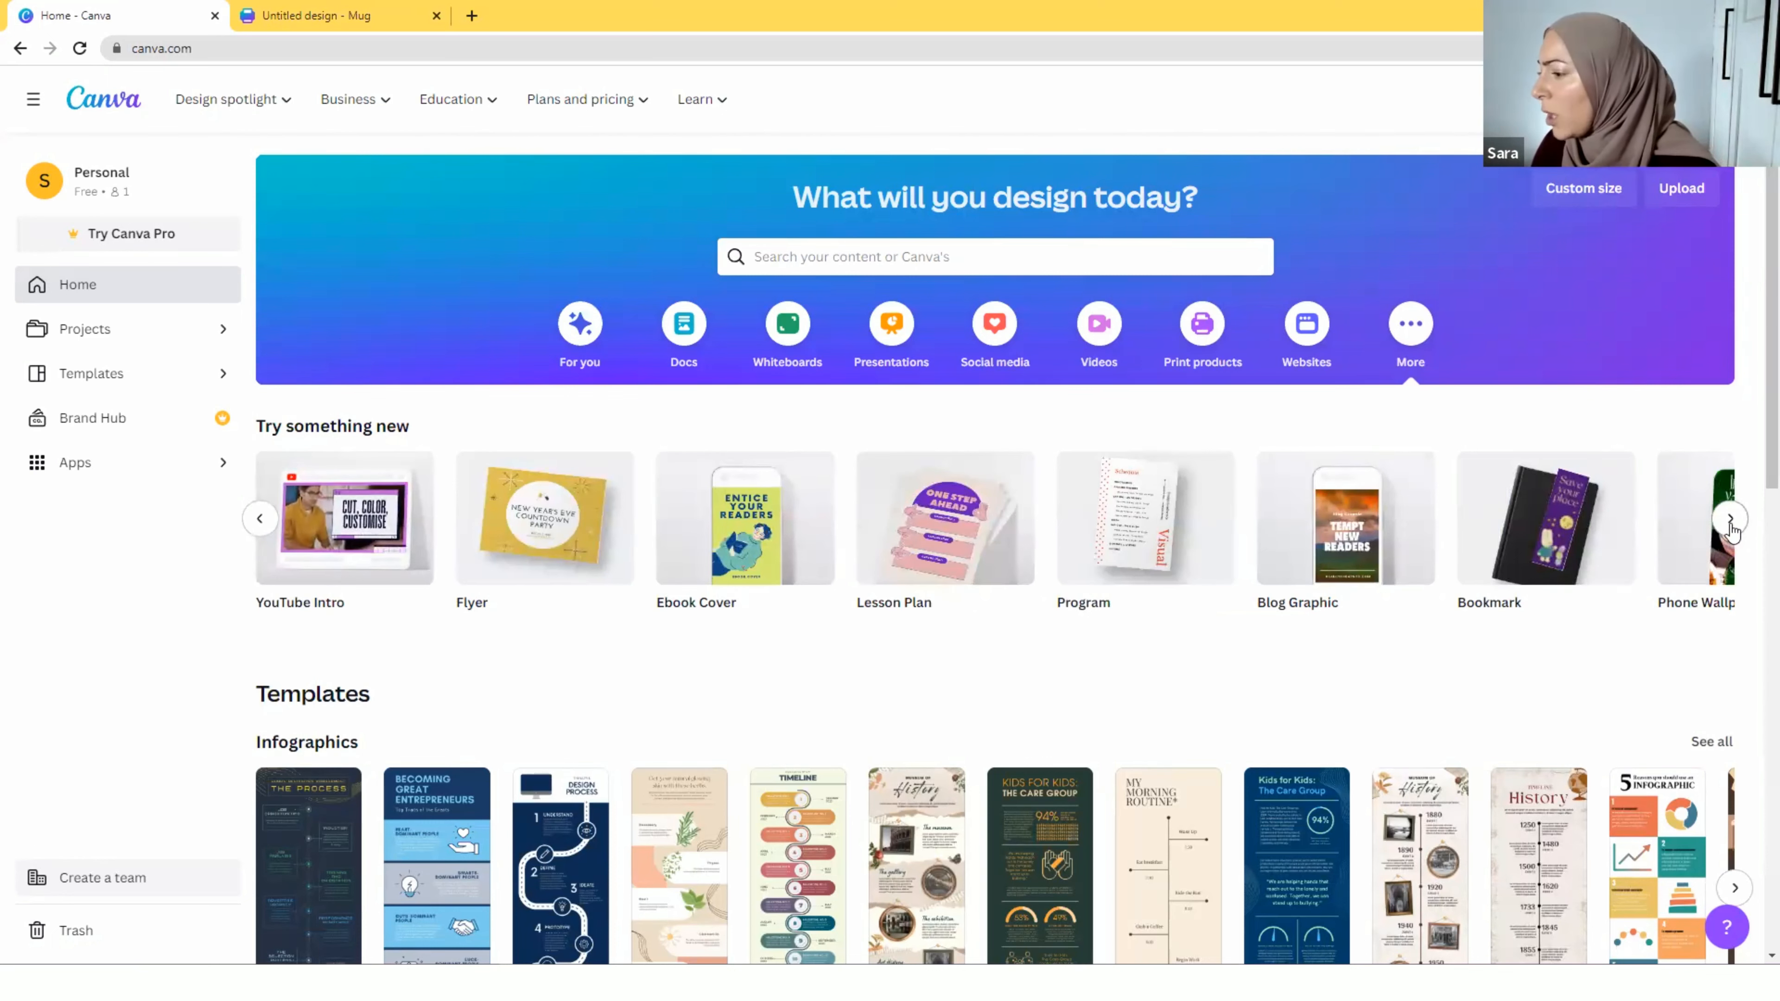
left_click(1729, 520)
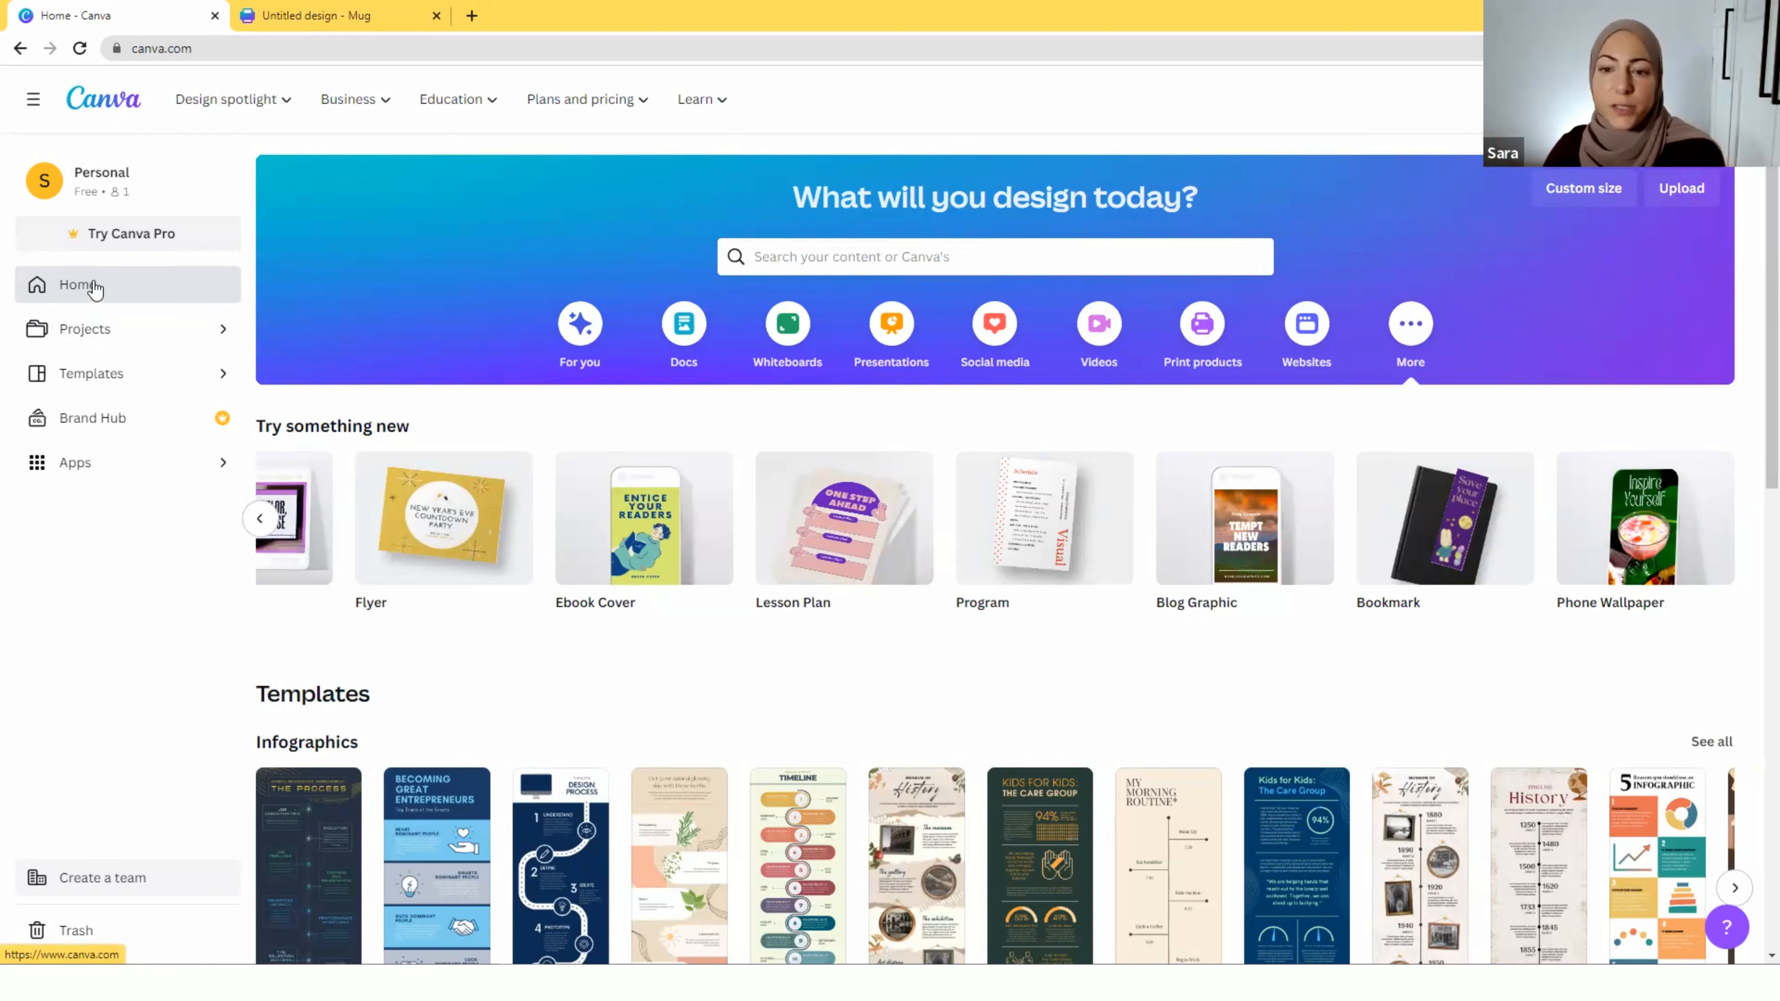
View the Projects page and the Templates page, returning to the Canva home page after each
left_click(104, 329)
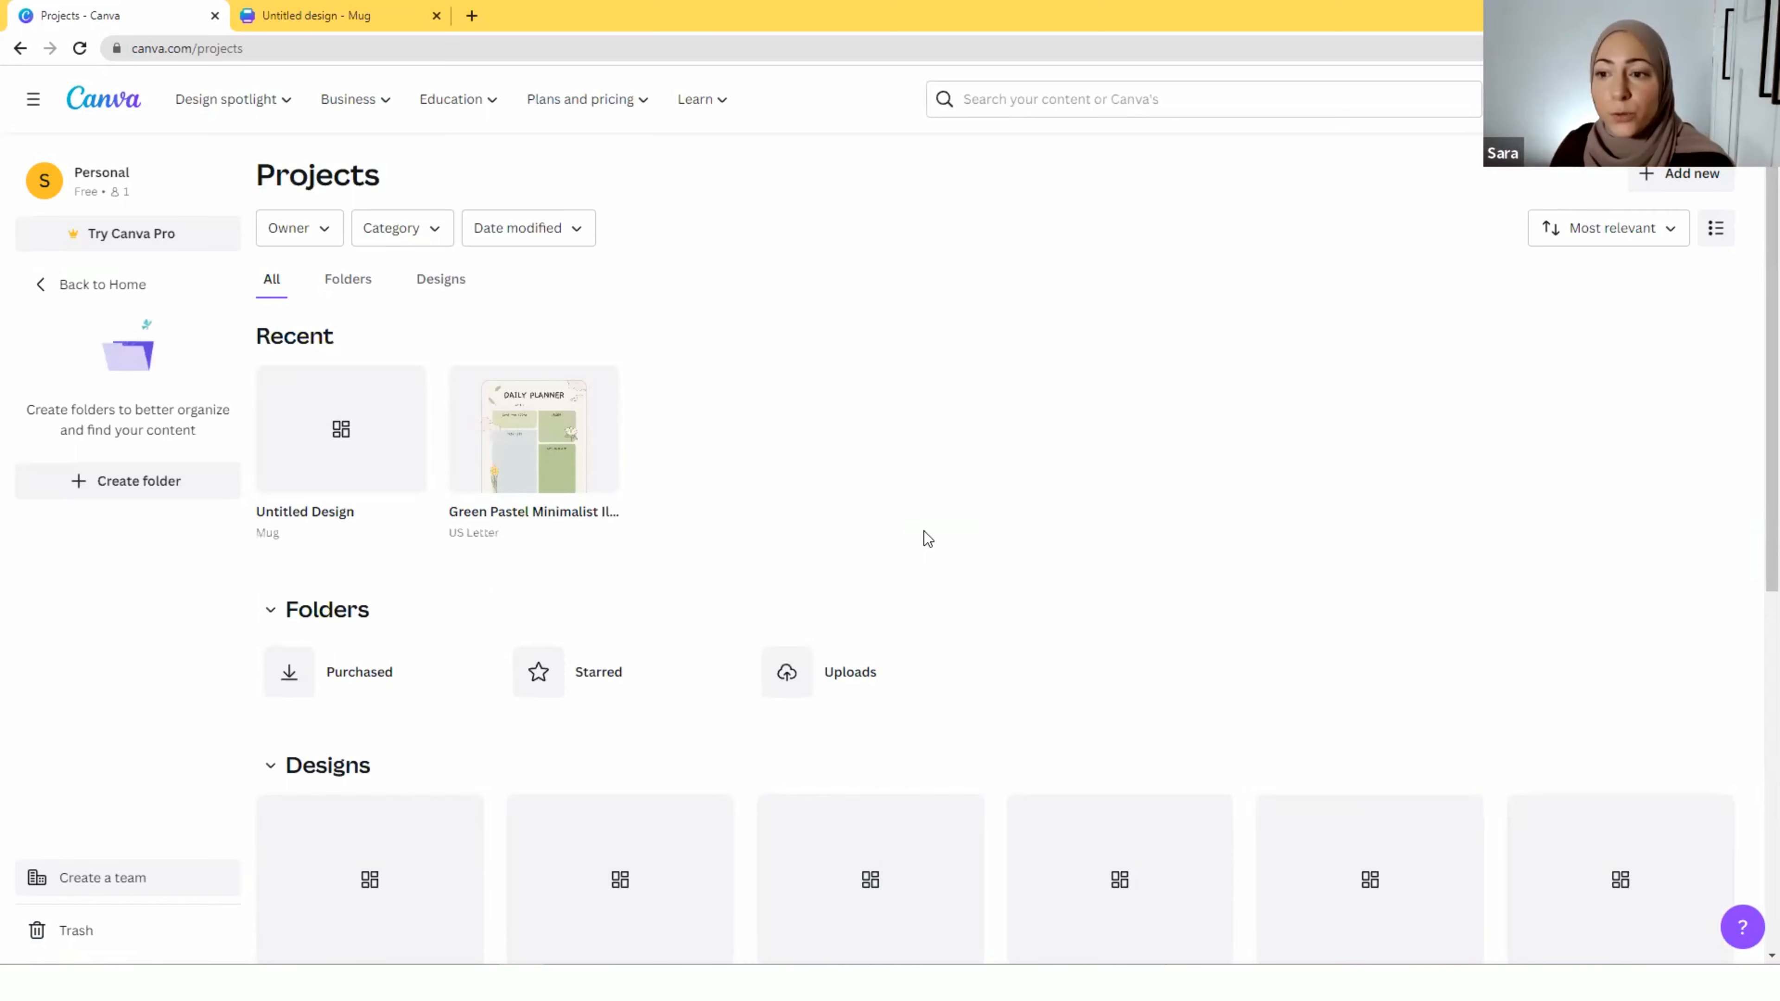
left_click(123, 96)
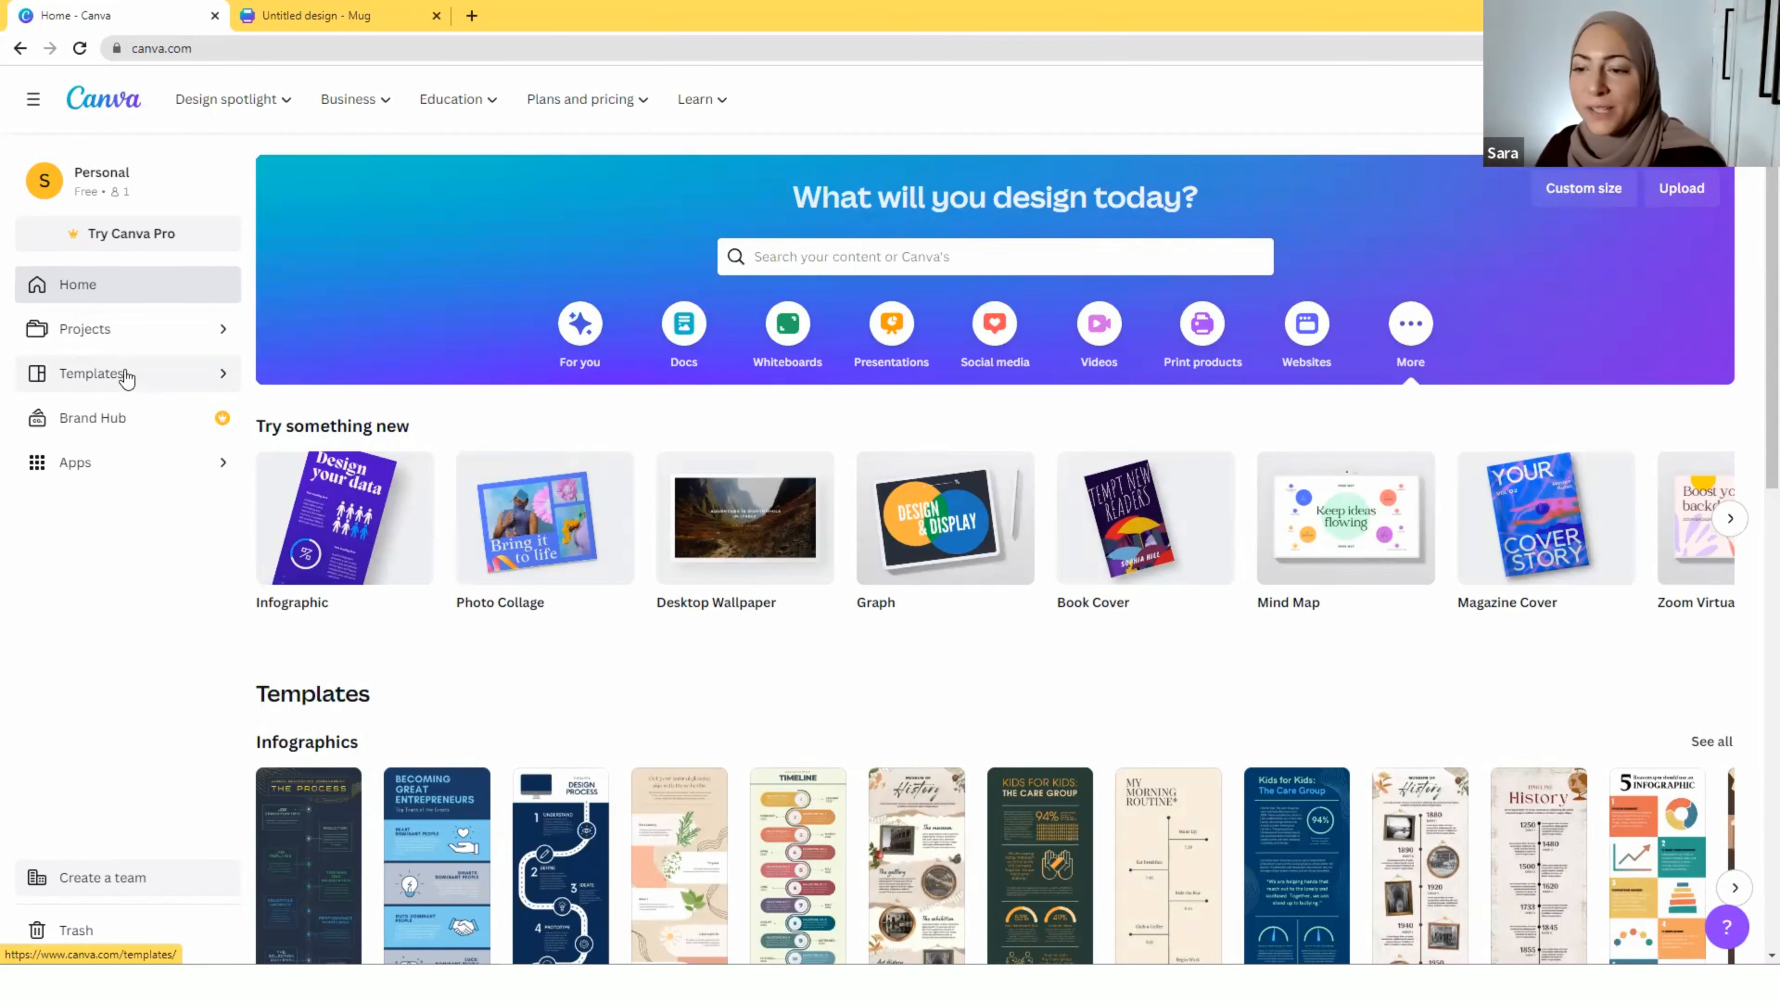
left_click(126, 378)
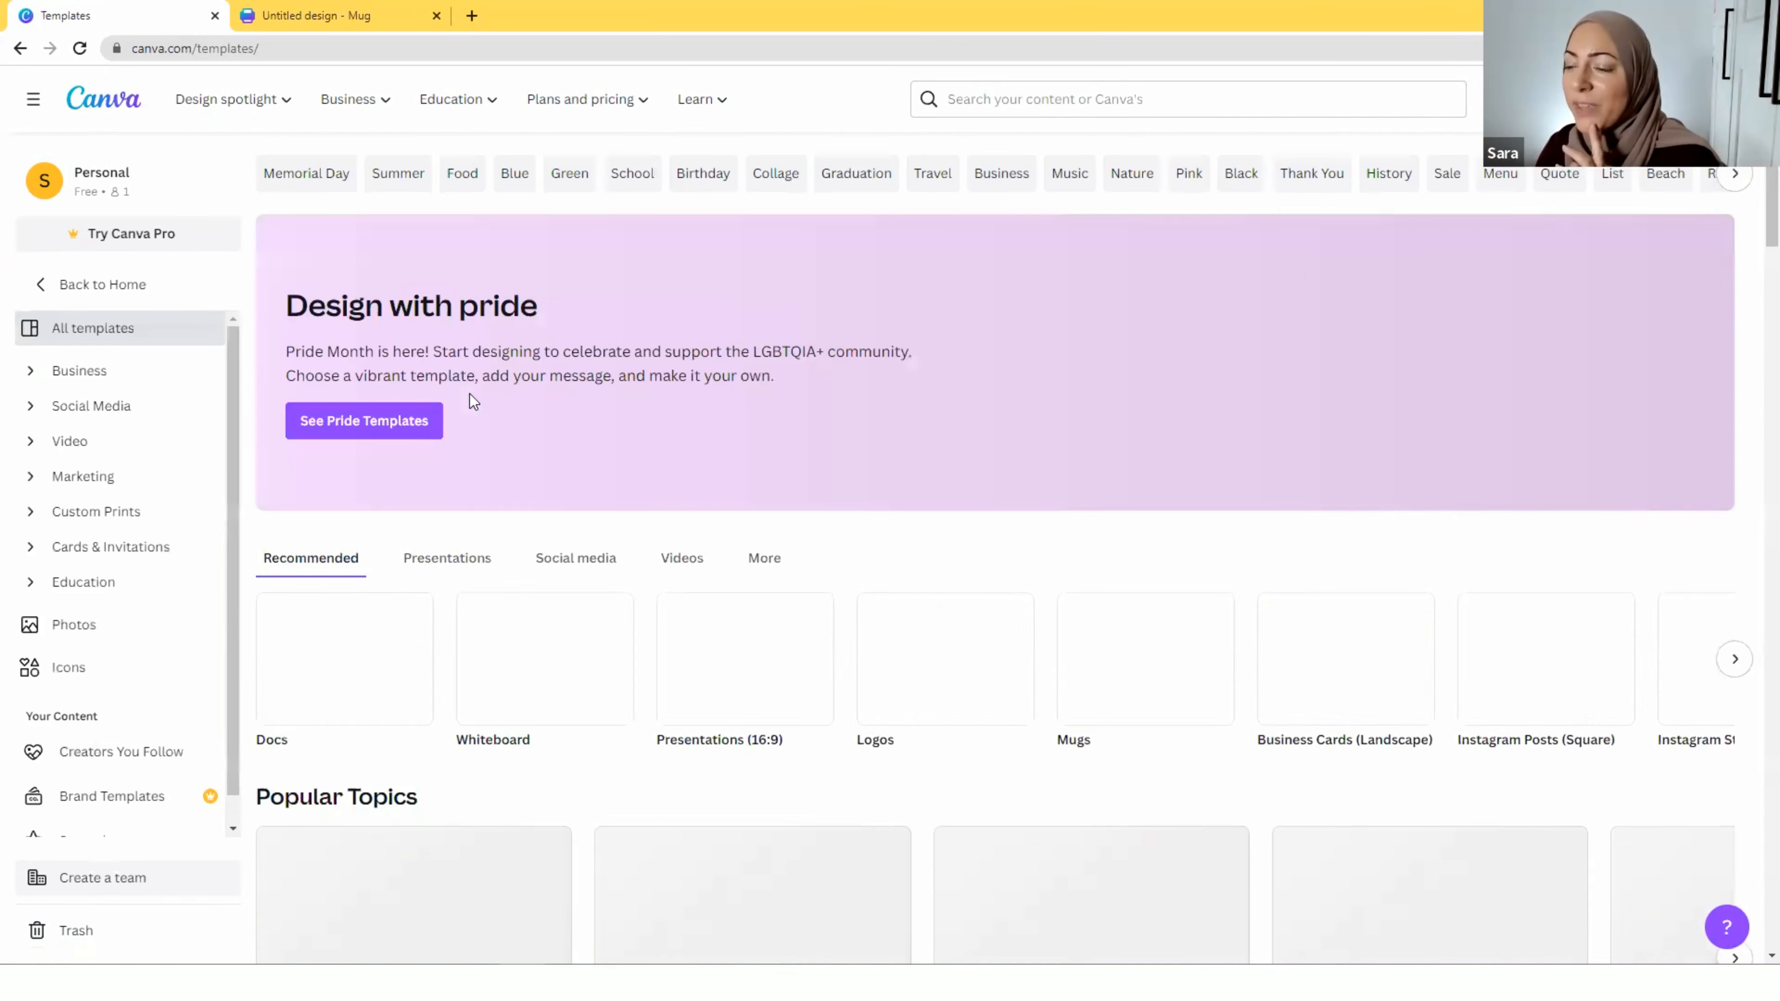
left_click(102, 284)
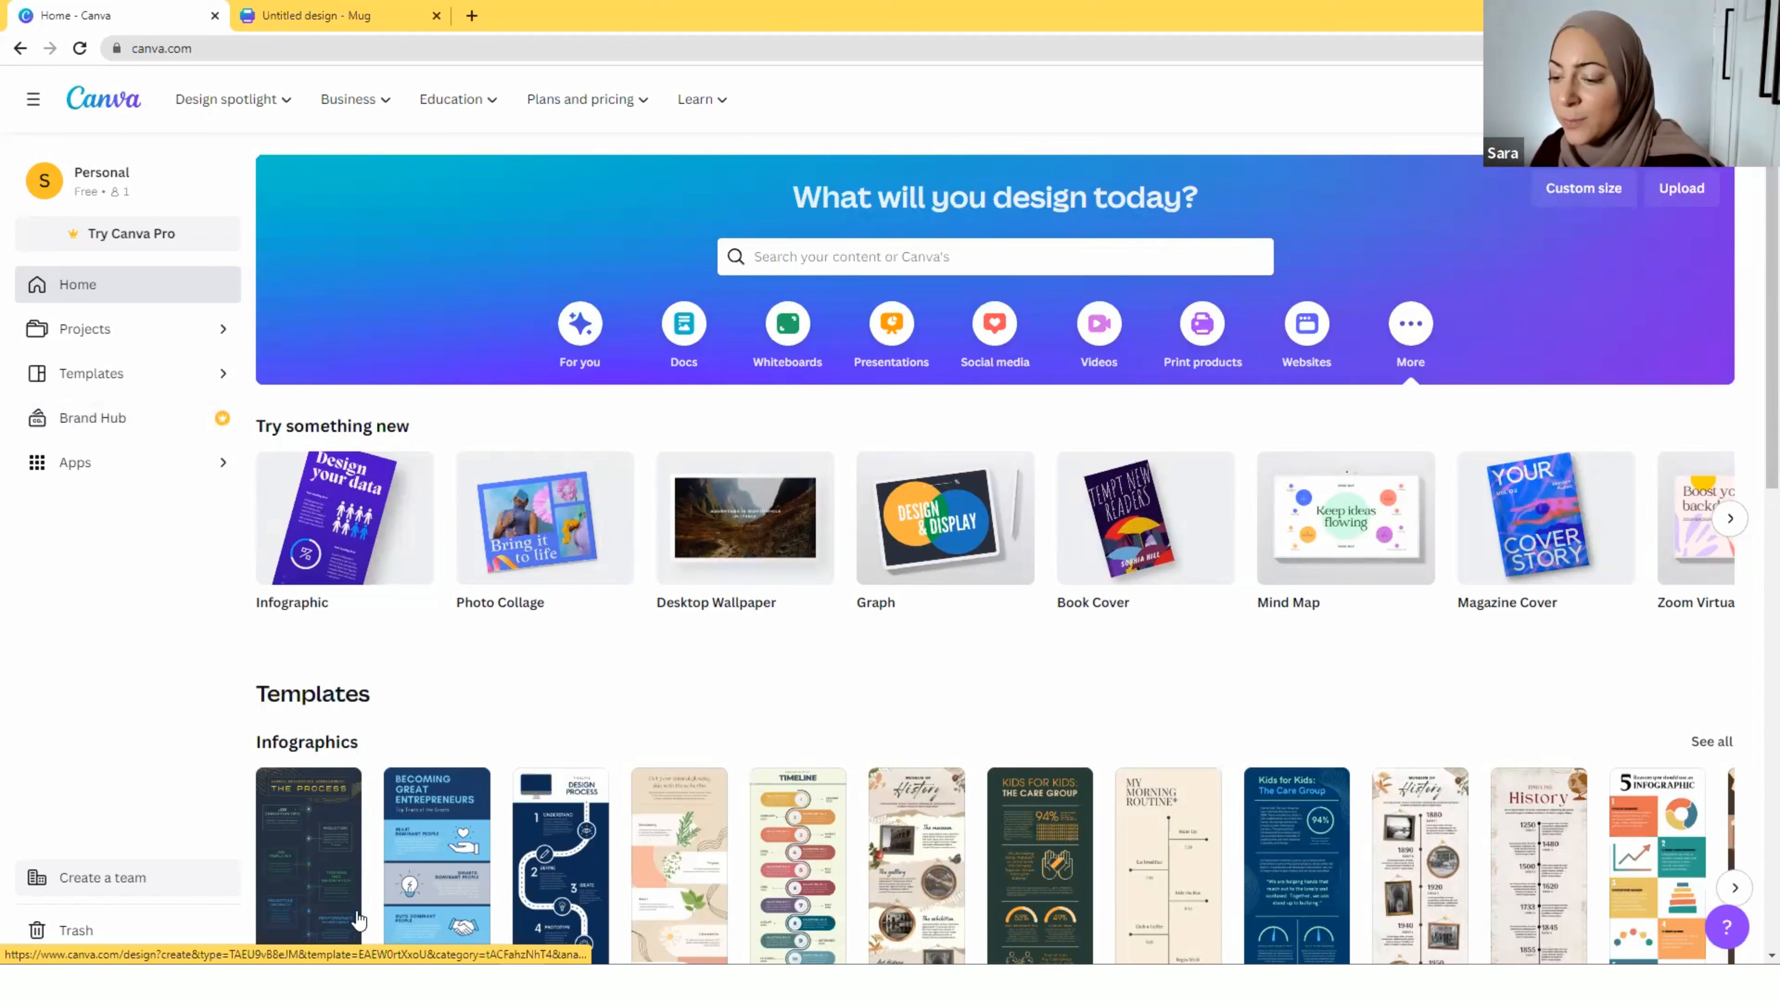
Switch to the browser window with the Canva Workshop presentation, go to that account's home page, and open its Brand Hub
mouse_move(431, 982)
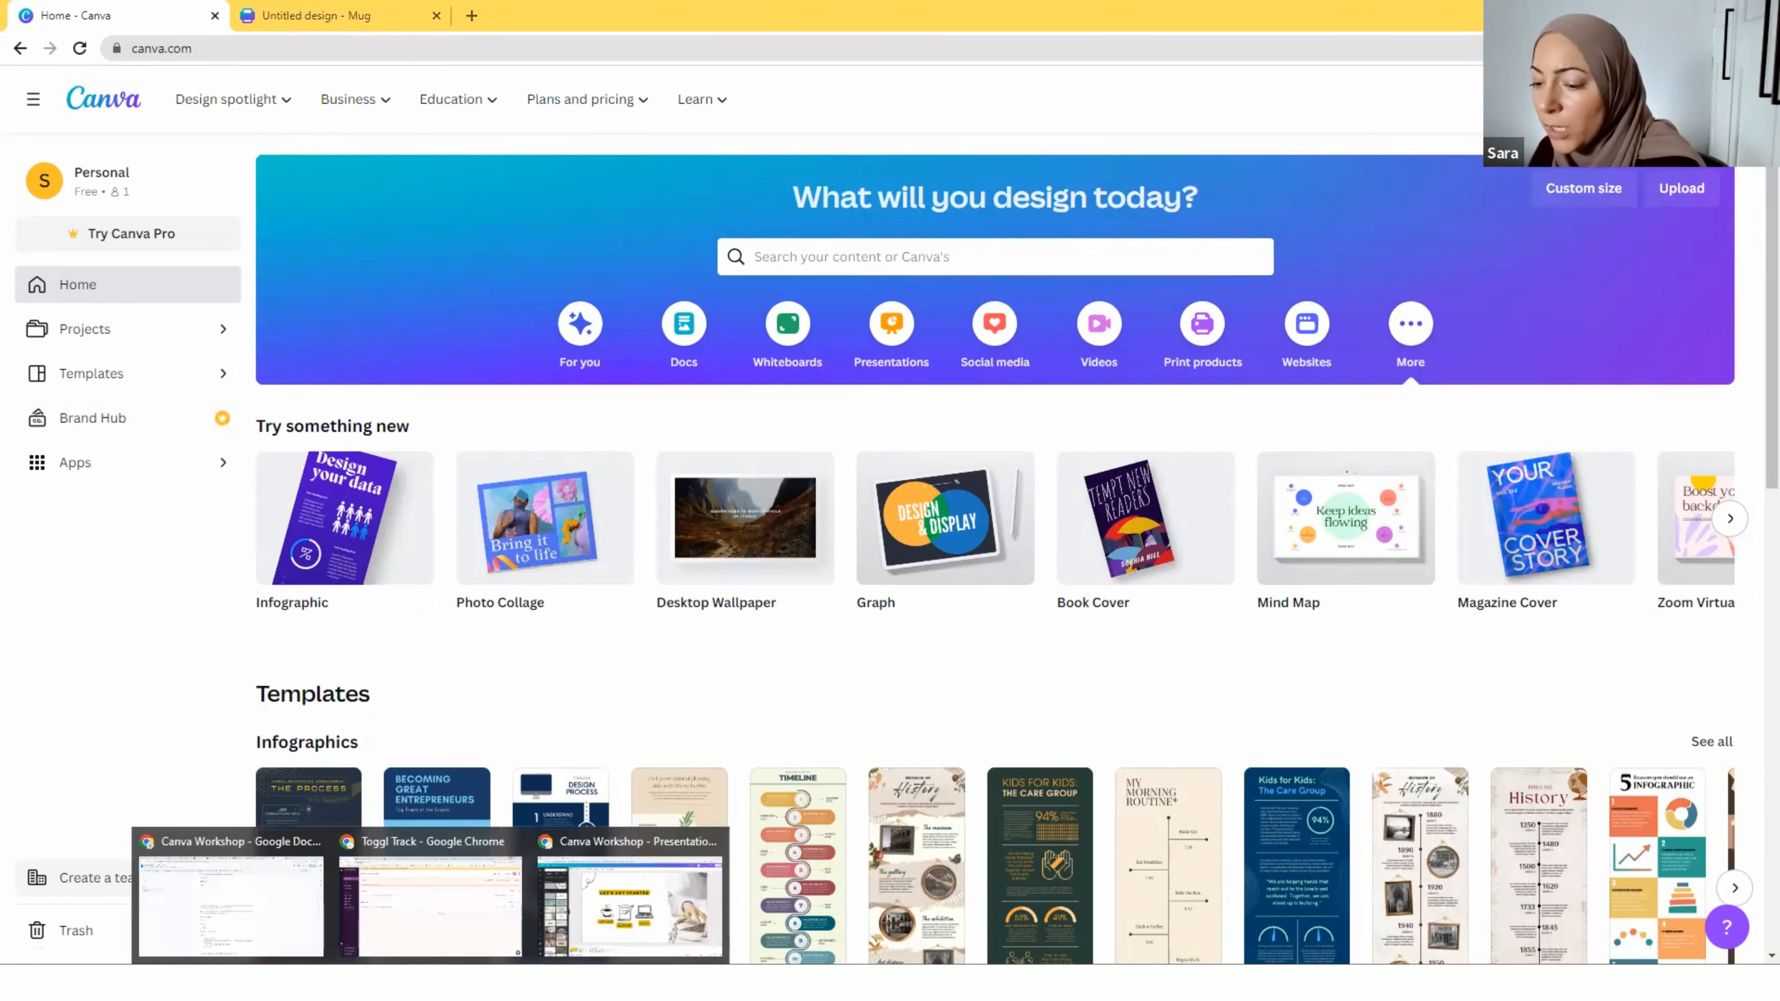
left_click(597, 931)
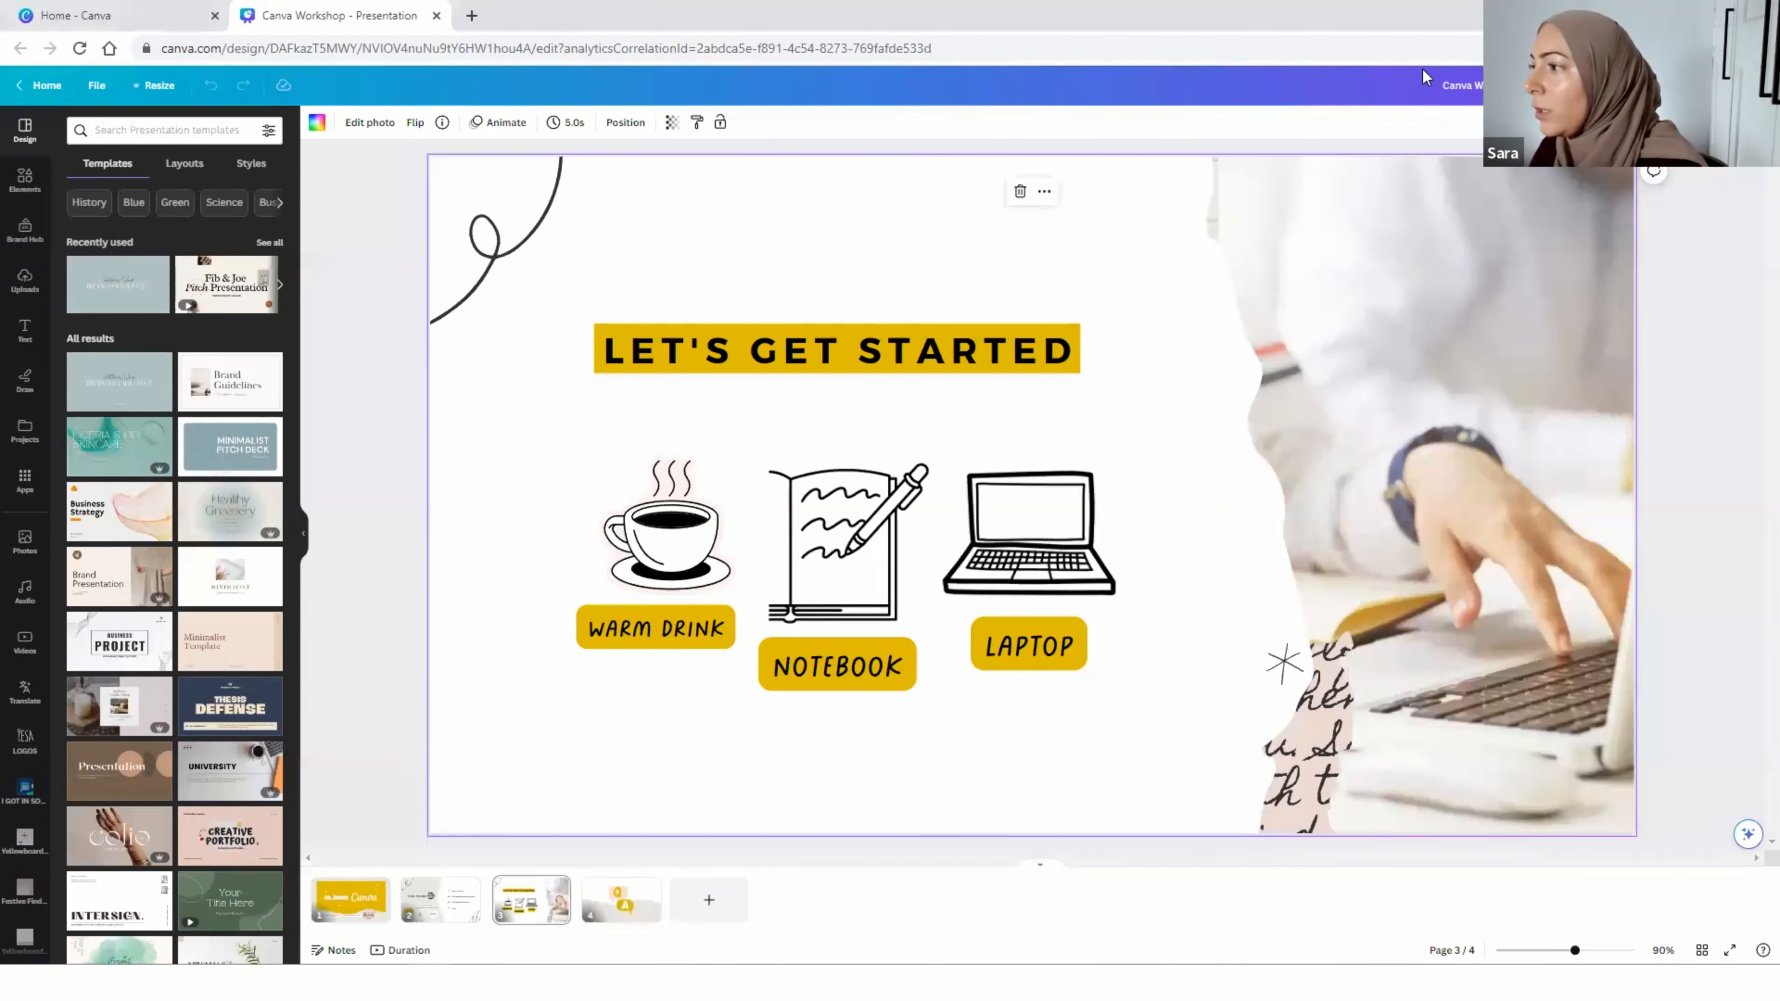
left_click(53, 83)
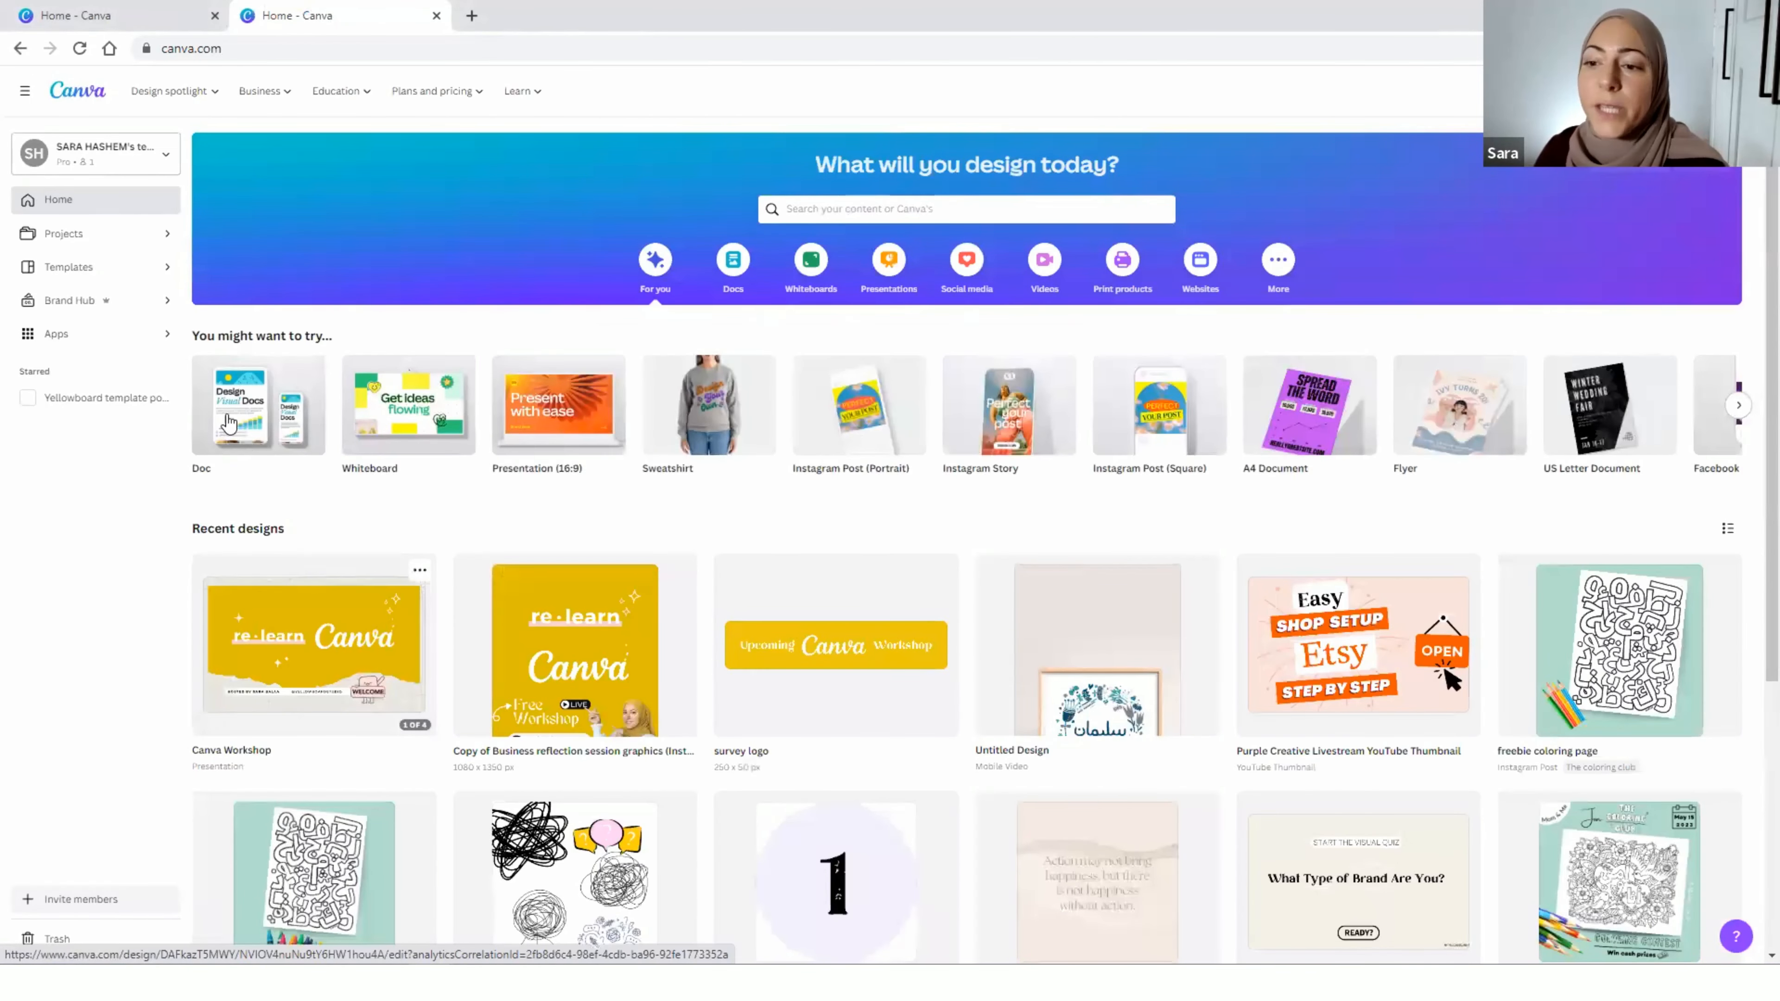
left_click(83, 301)
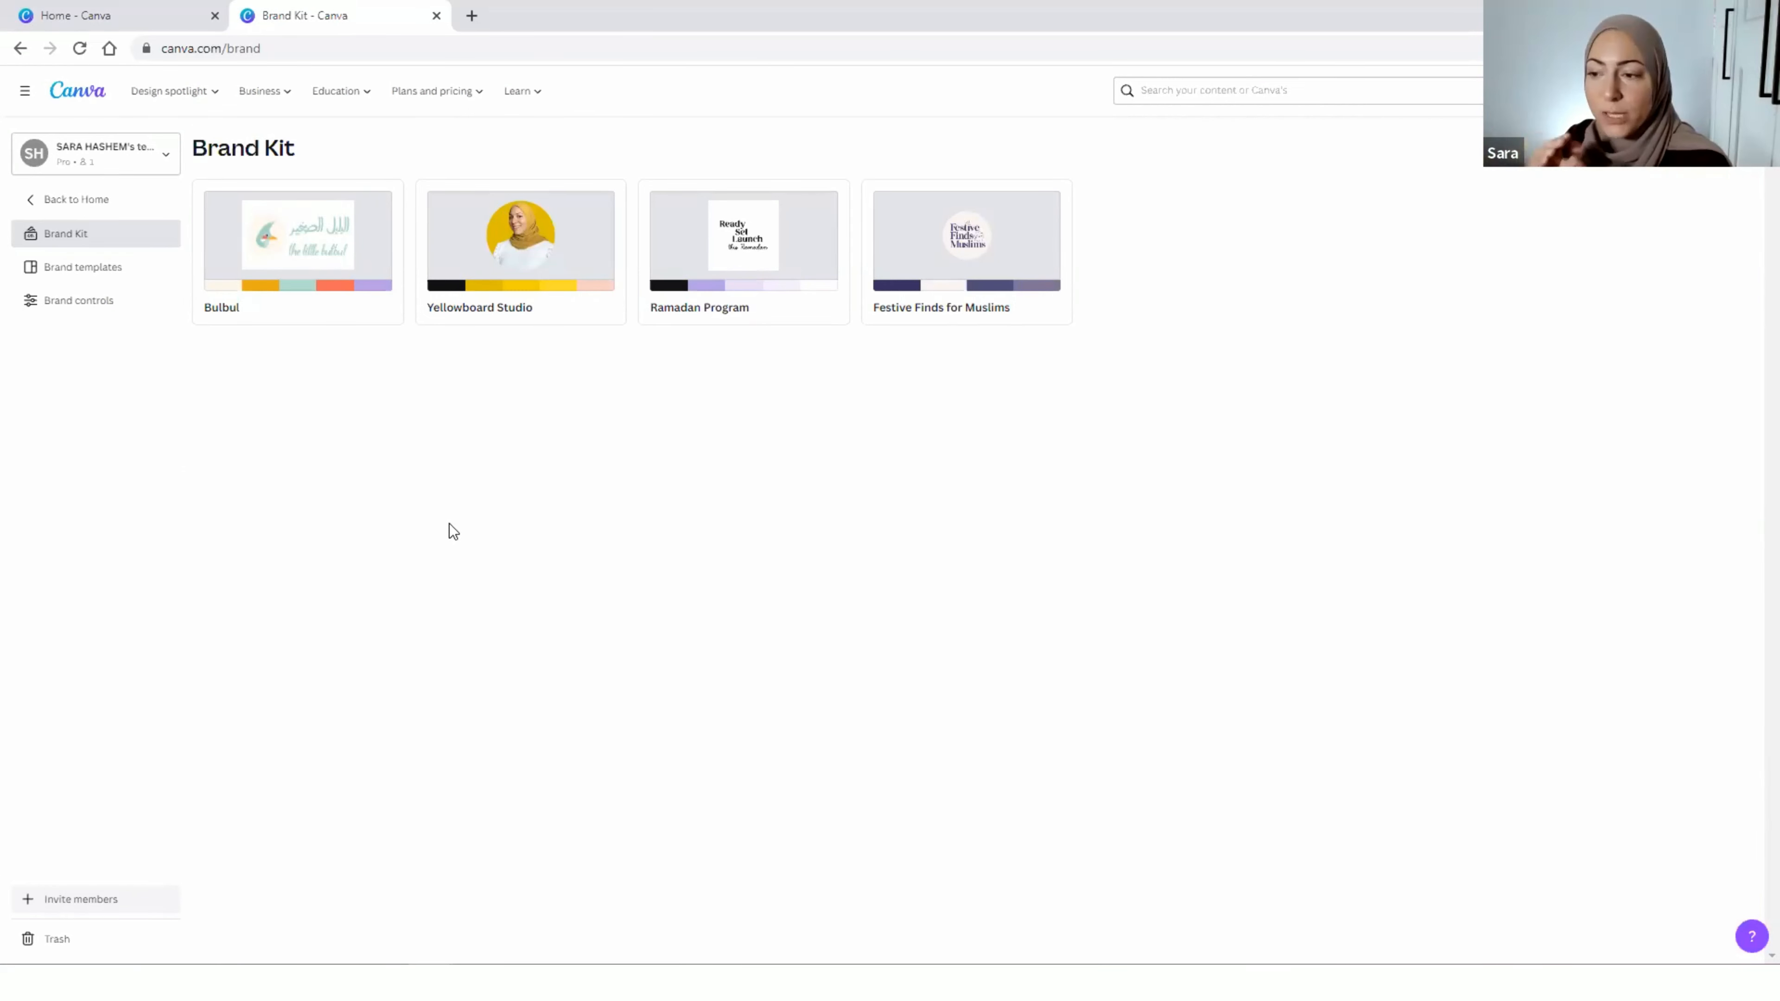
Review the logos, colors, fonts, photos and graphics in the Yellowboard Studio brand kit and return to the brand kit list
left_click(486, 274)
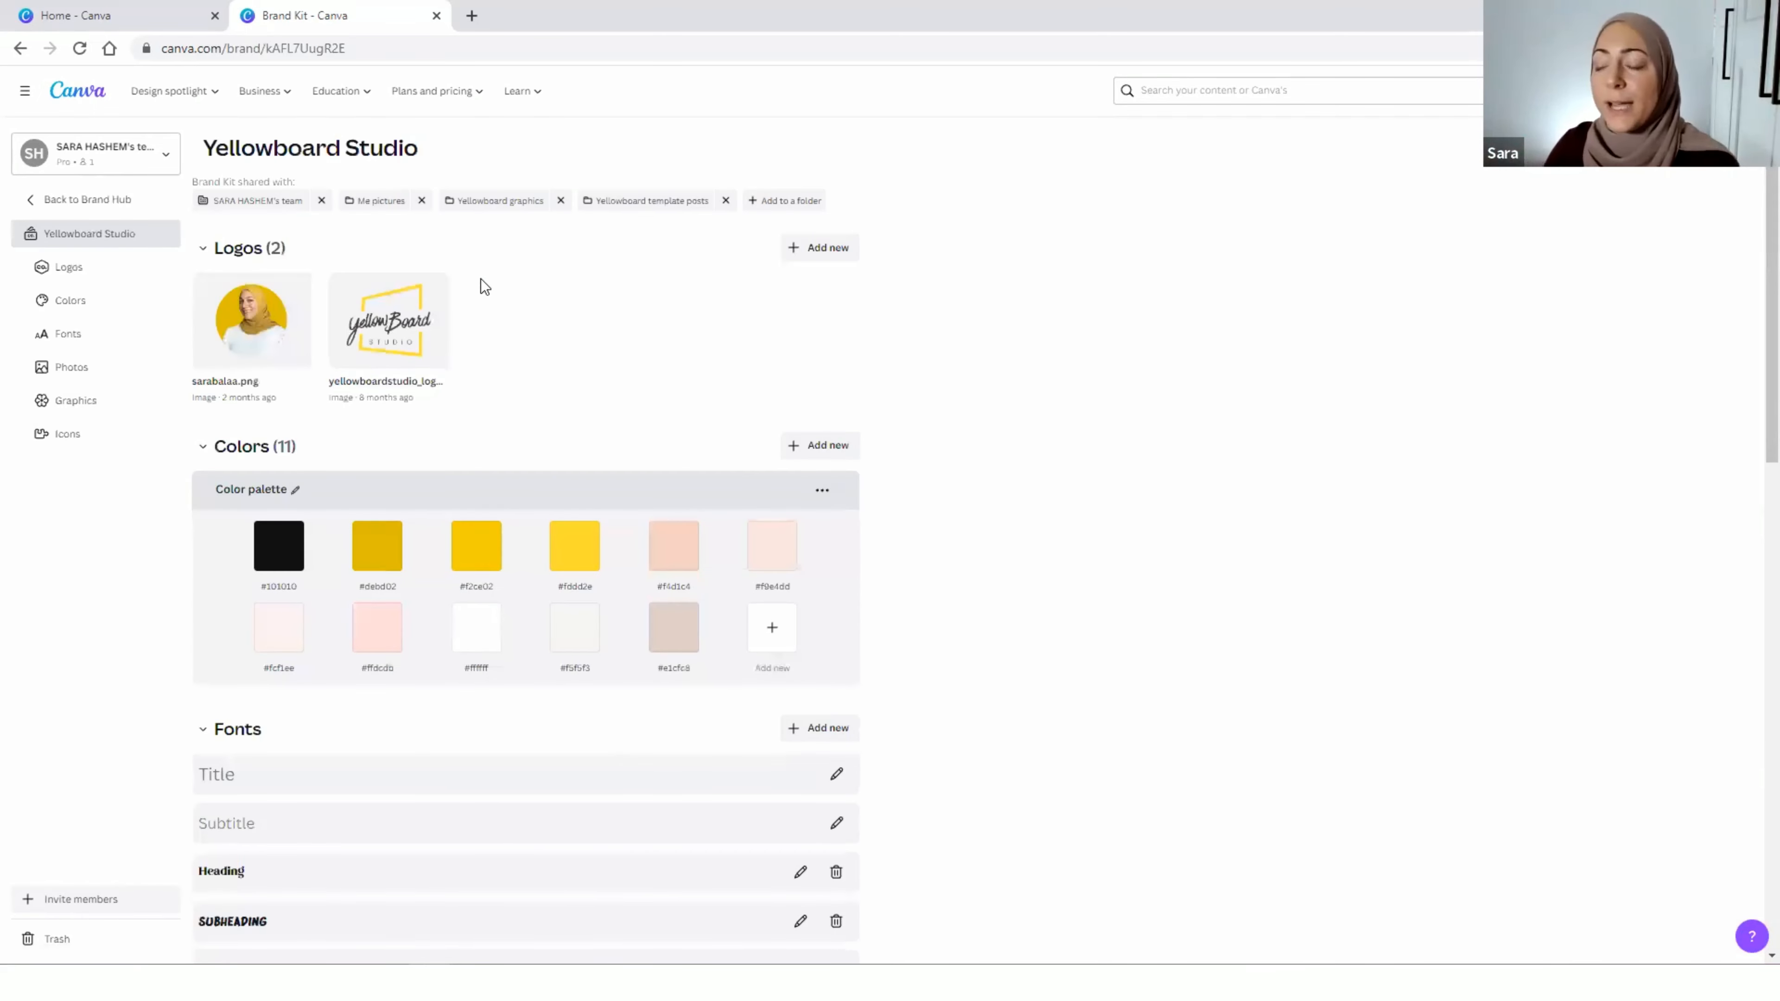
scroll(287, 421, "down", 3)
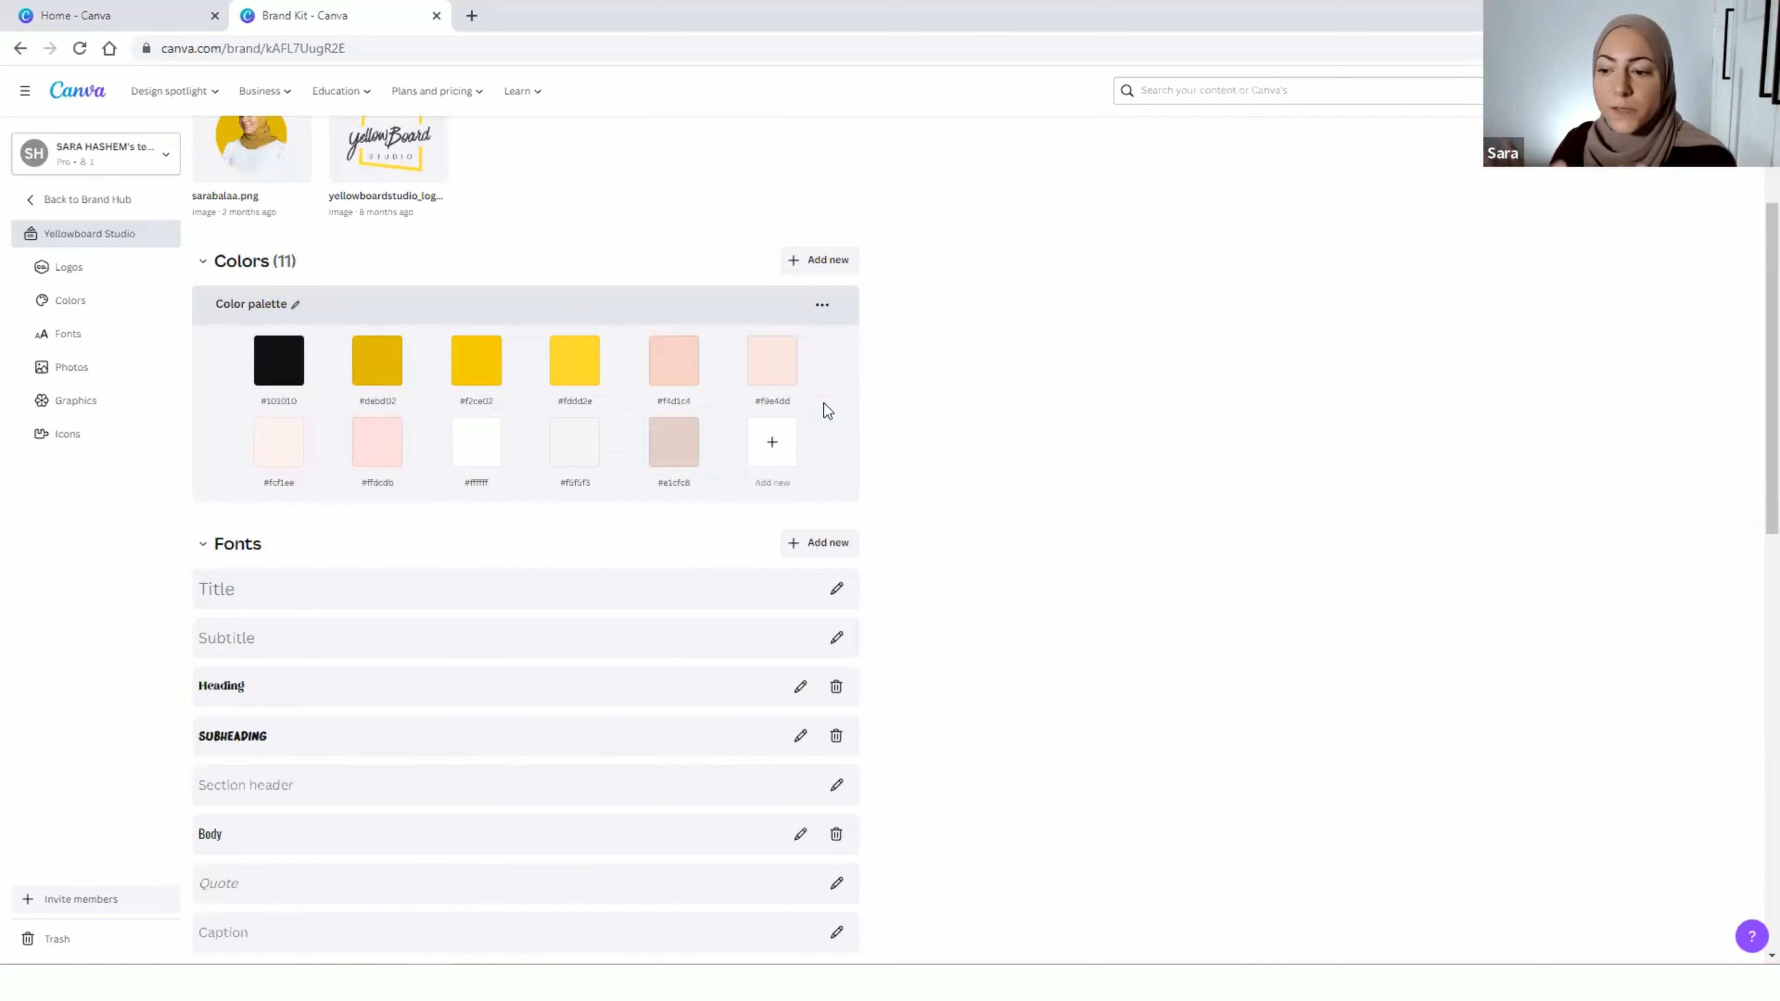
scroll(745, 456, "down", 8)
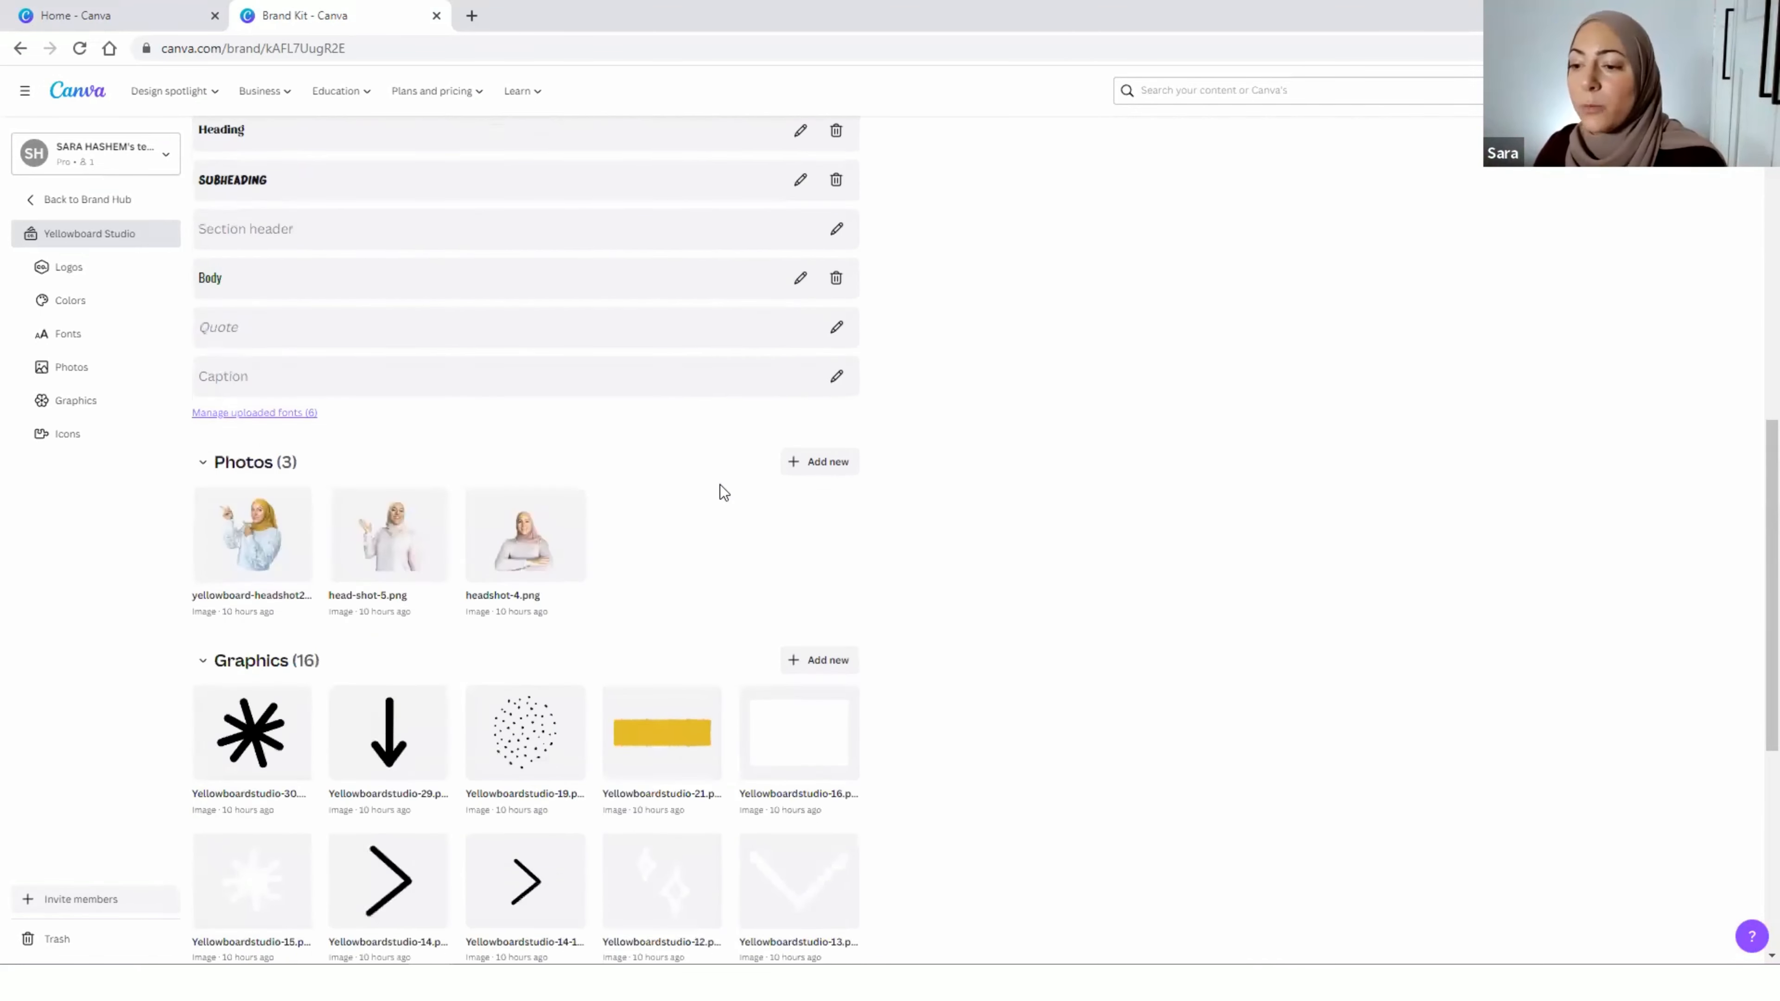
scroll(720, 484, "down", 4)
mouse_move(522, 292)
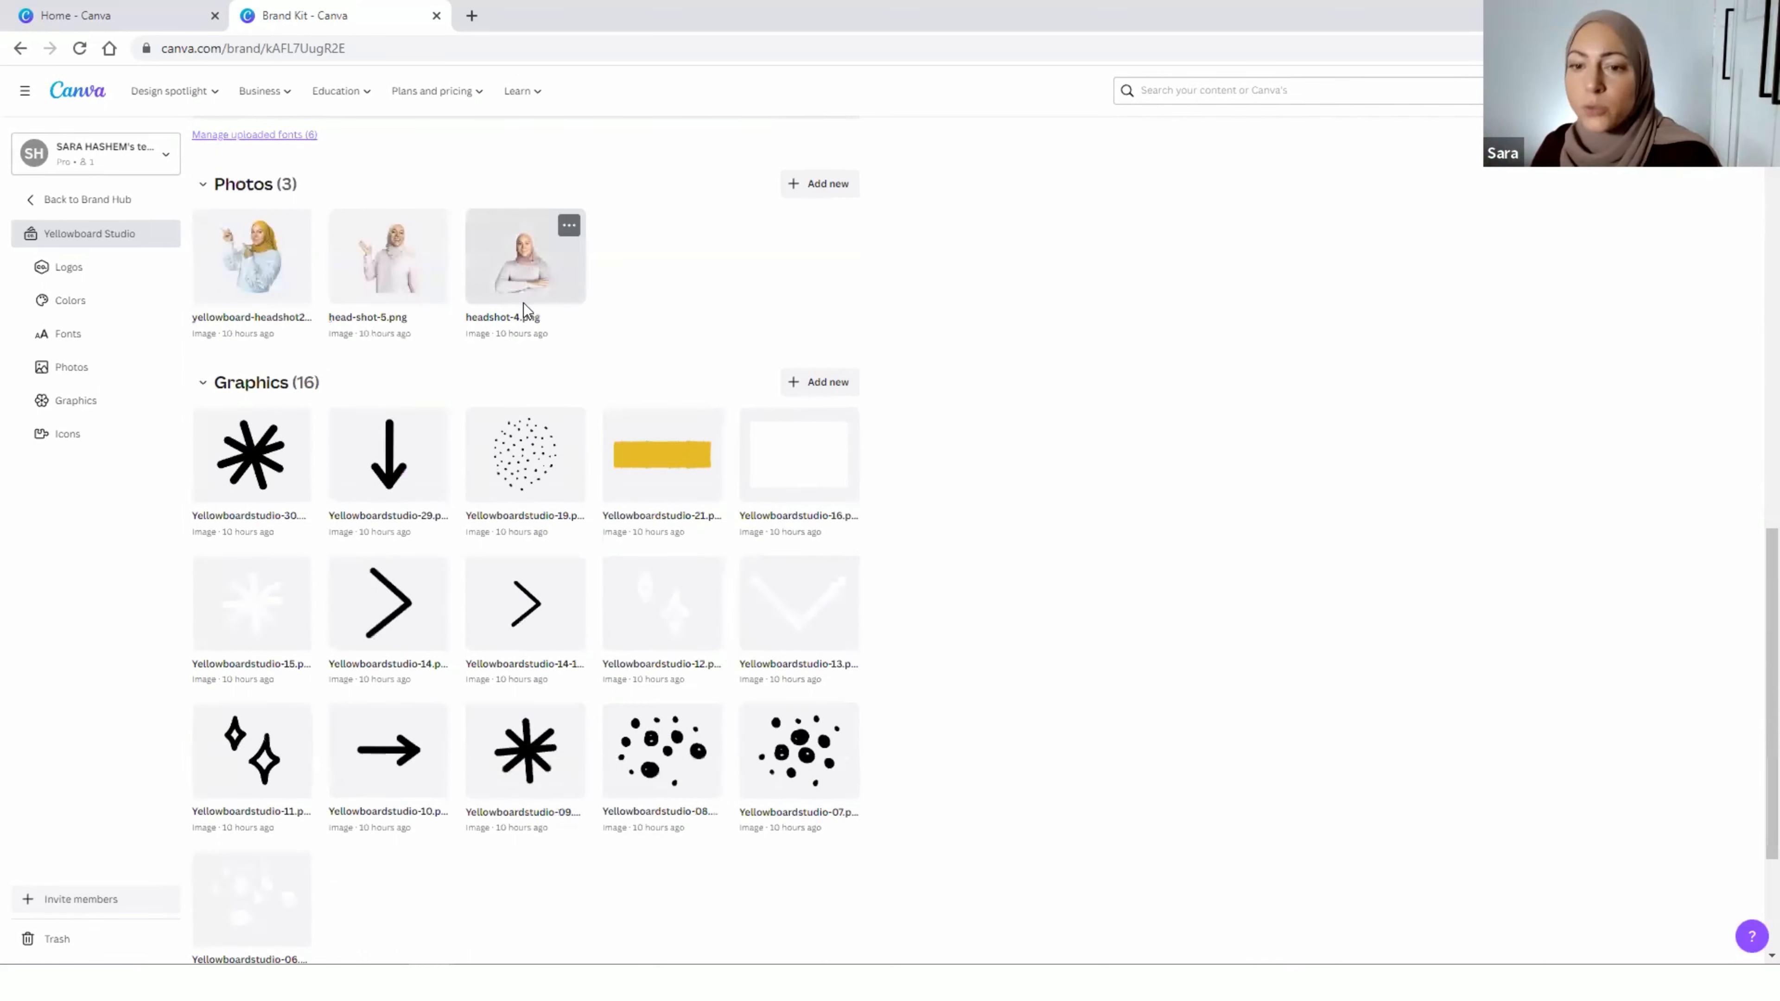
scroll(894, 539, "down", 3)
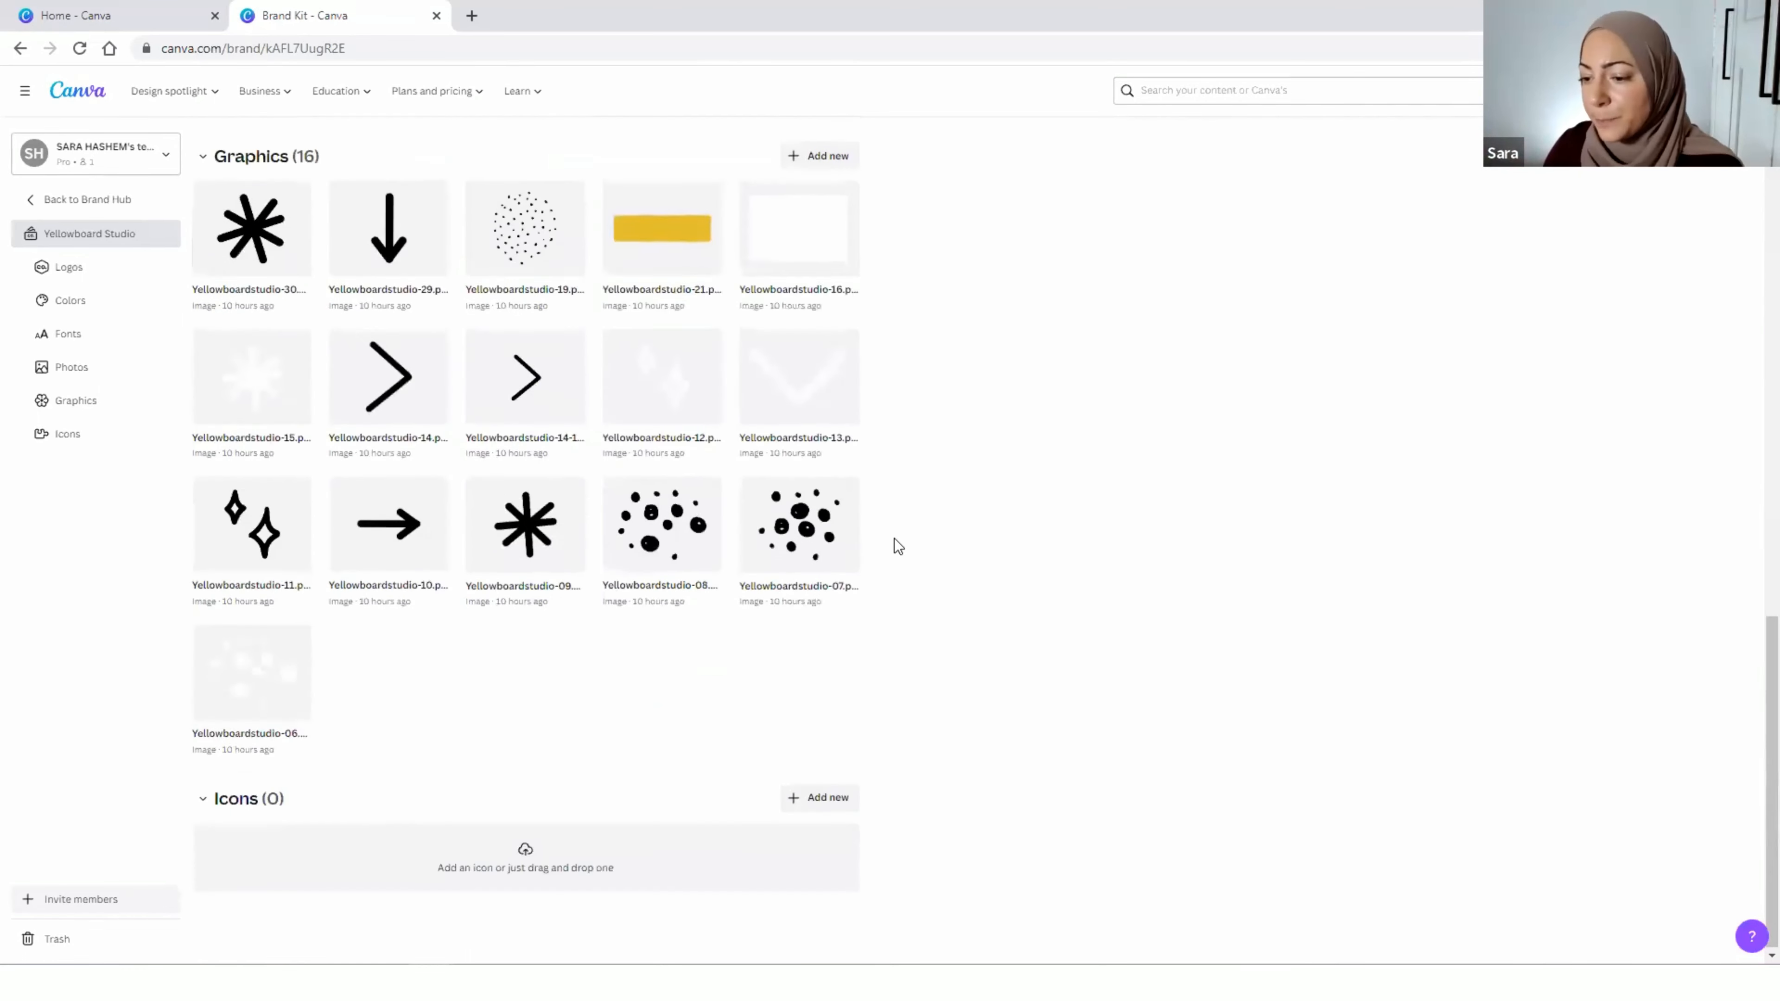
left_click(102, 205)
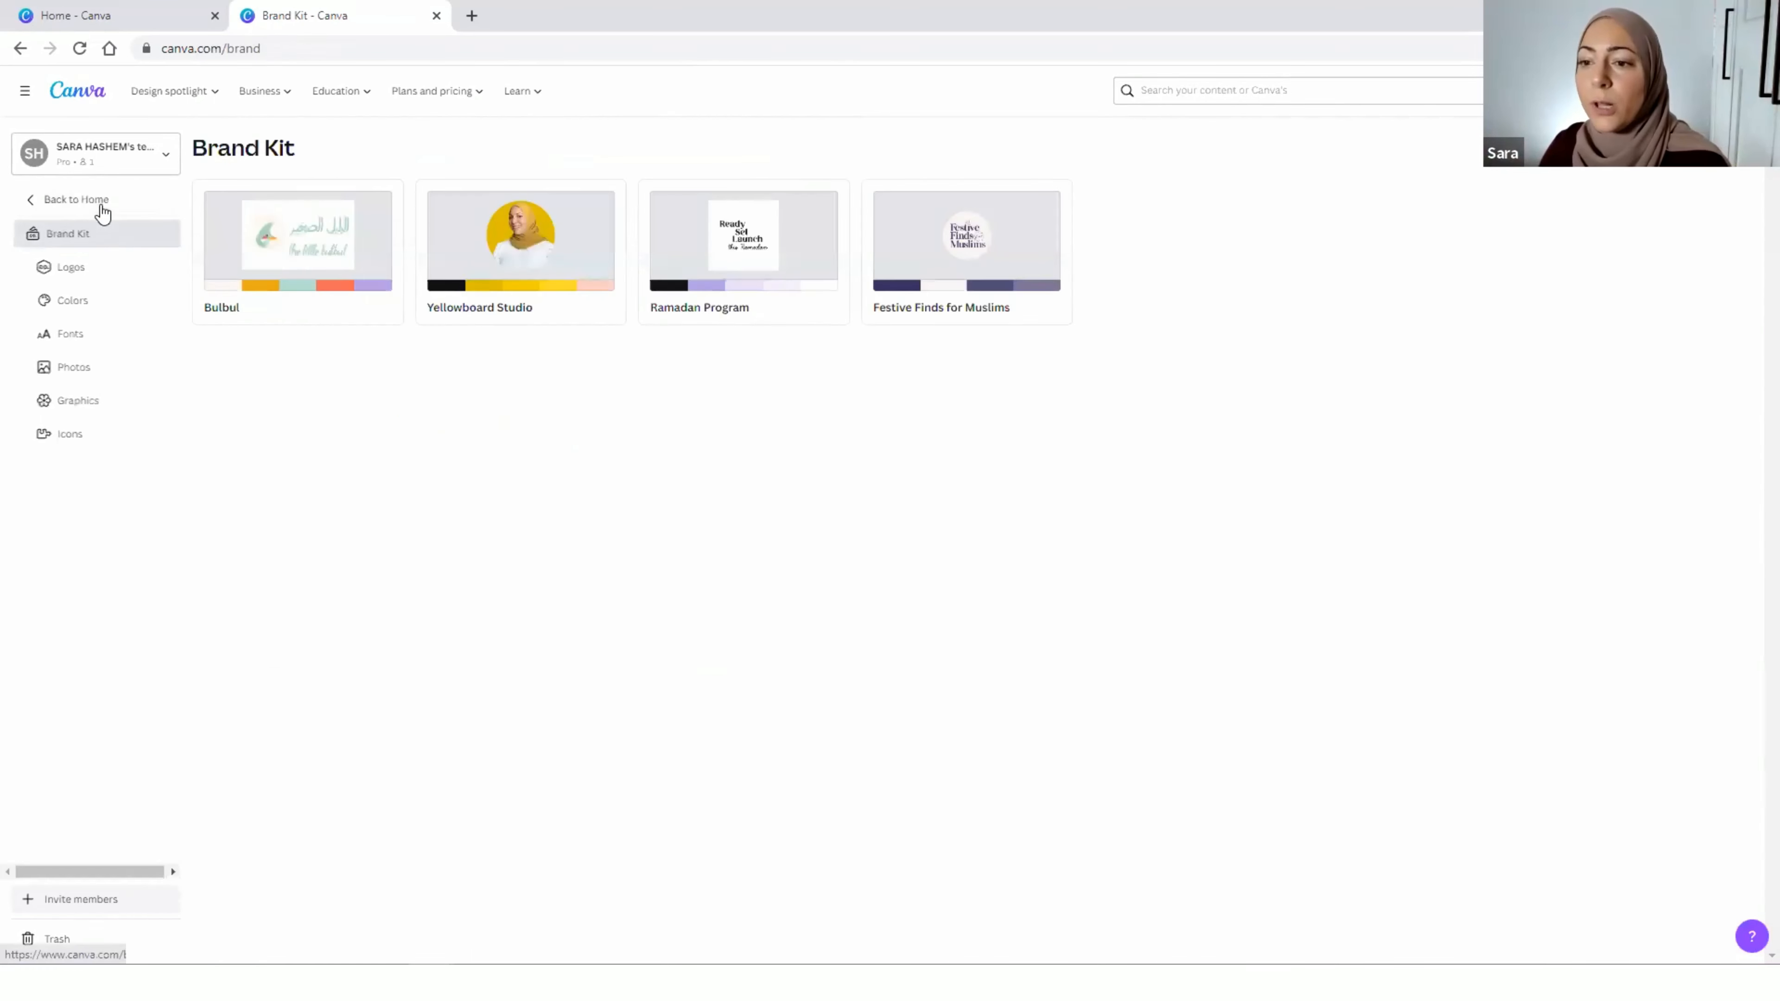
Review the Bulbul brand kit's logos, colors, fonts and graphics, and leave the kit
left_click(251, 217)
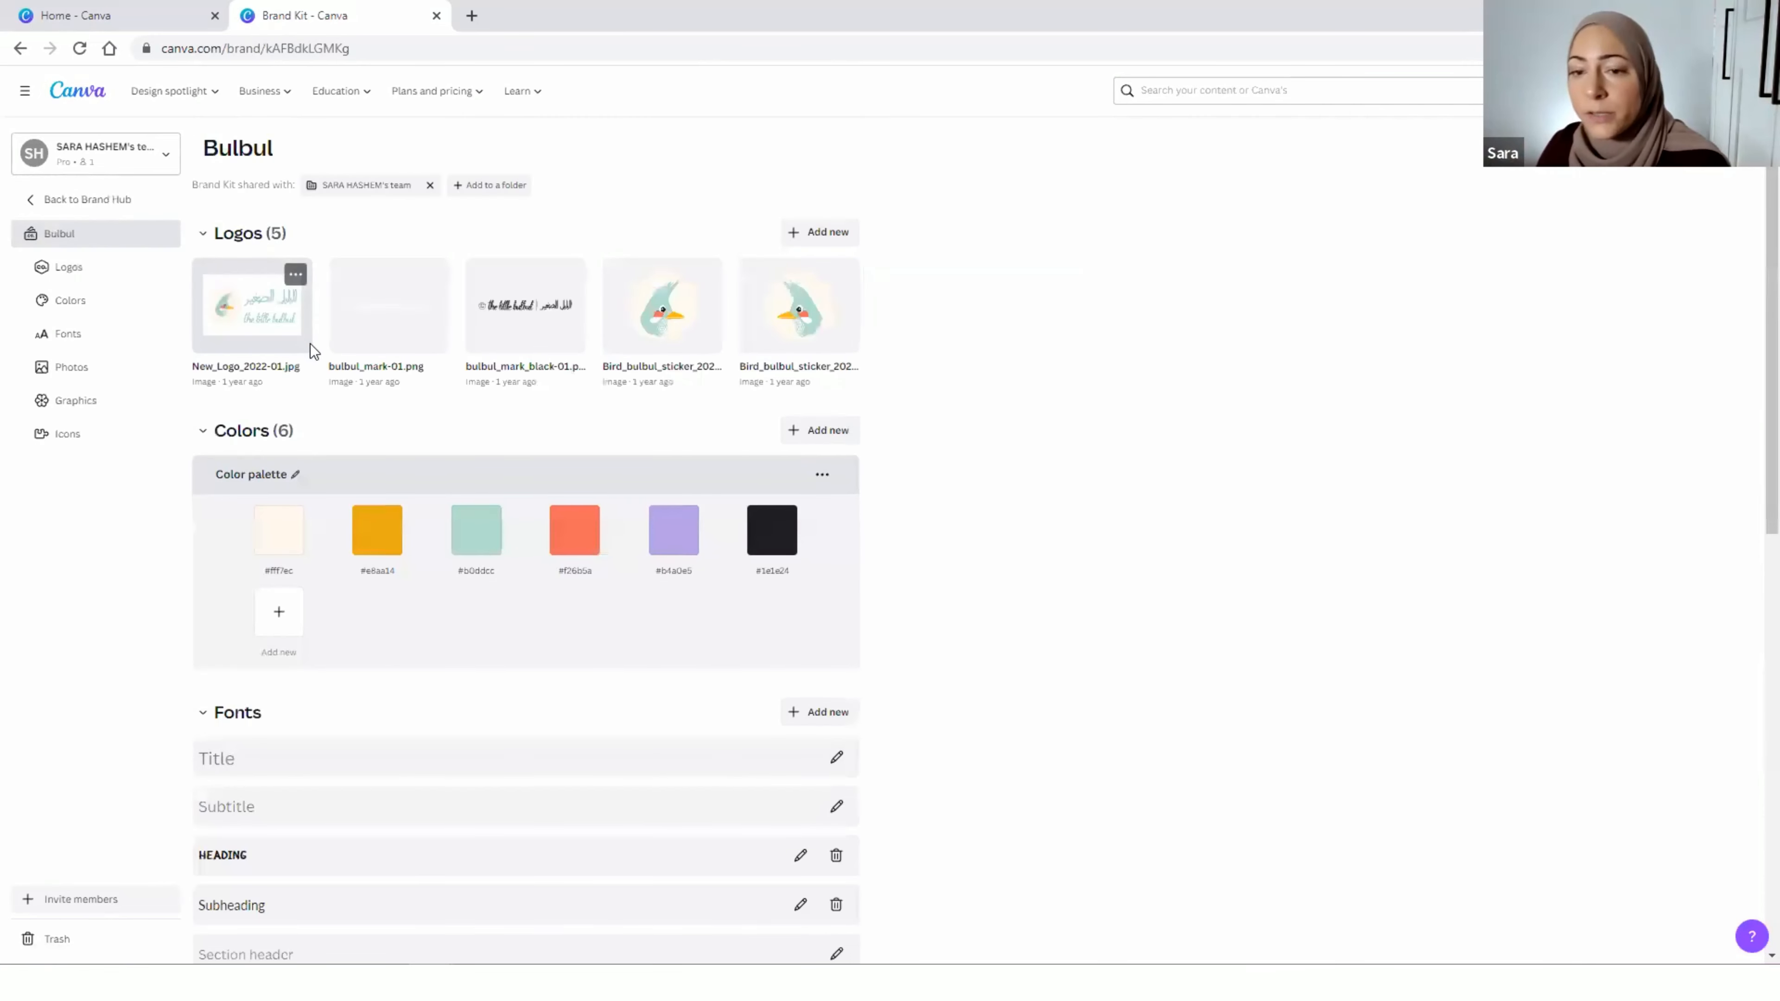
scroll(532, 450, "down", 5)
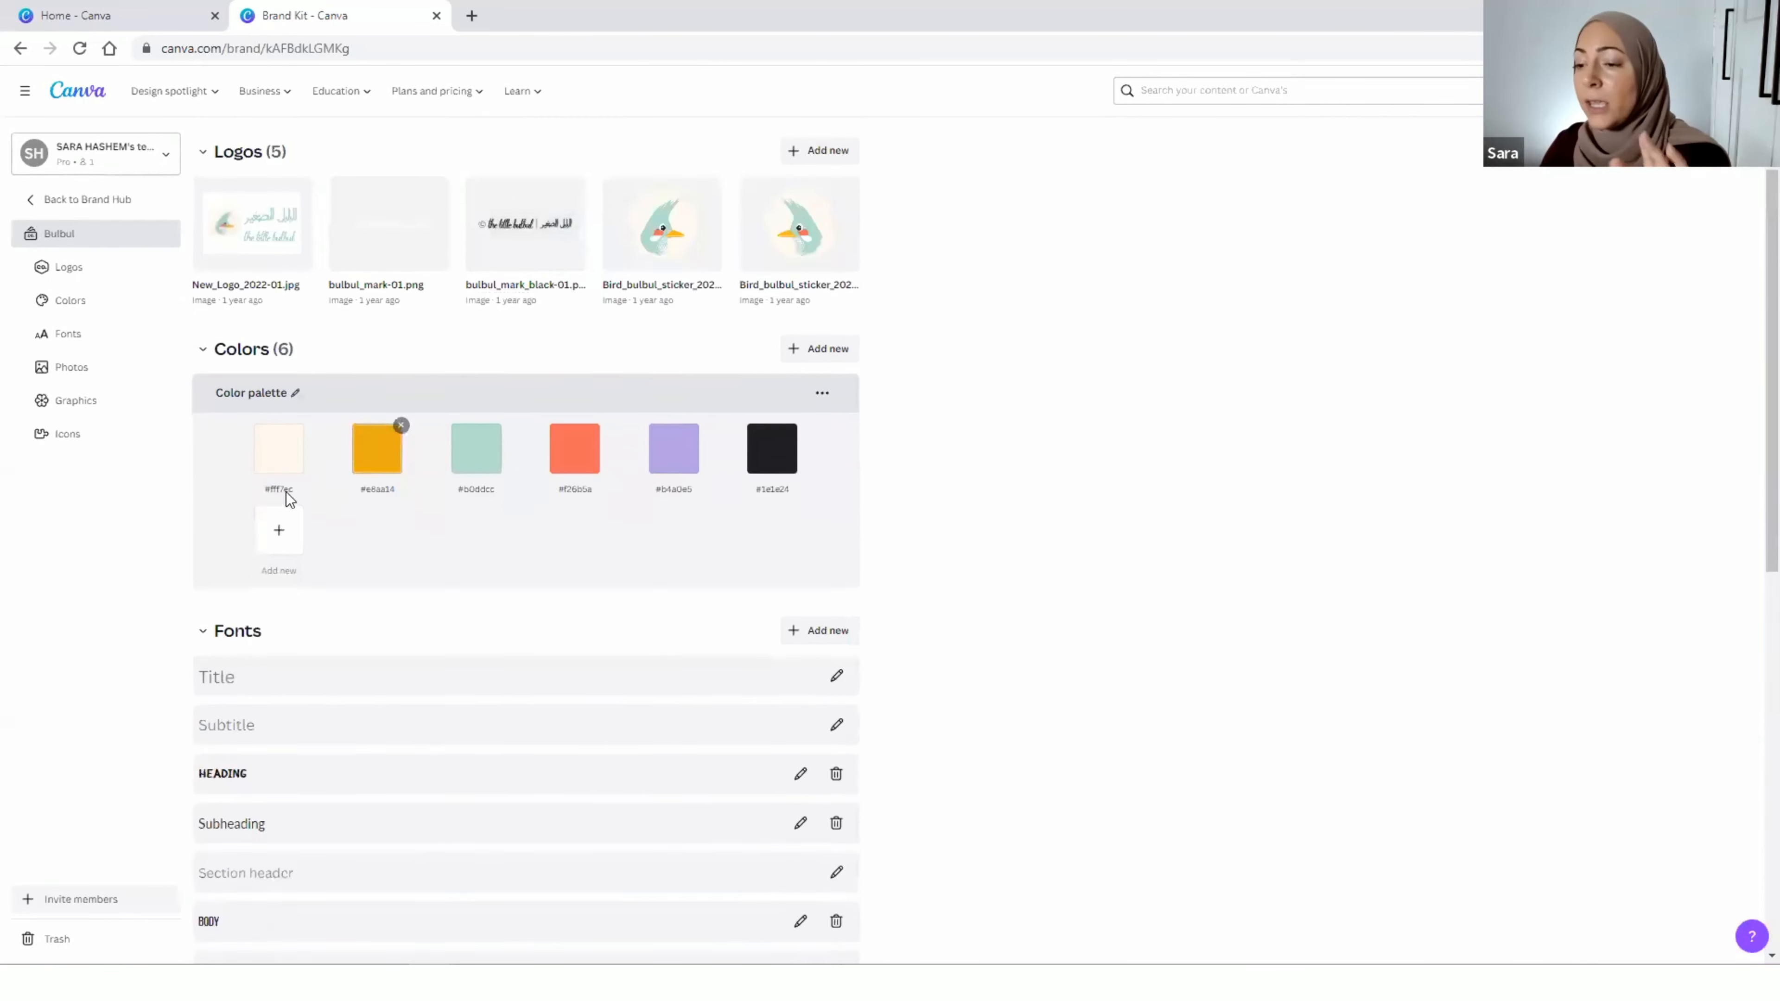
scroll(466, 406, "down", 4)
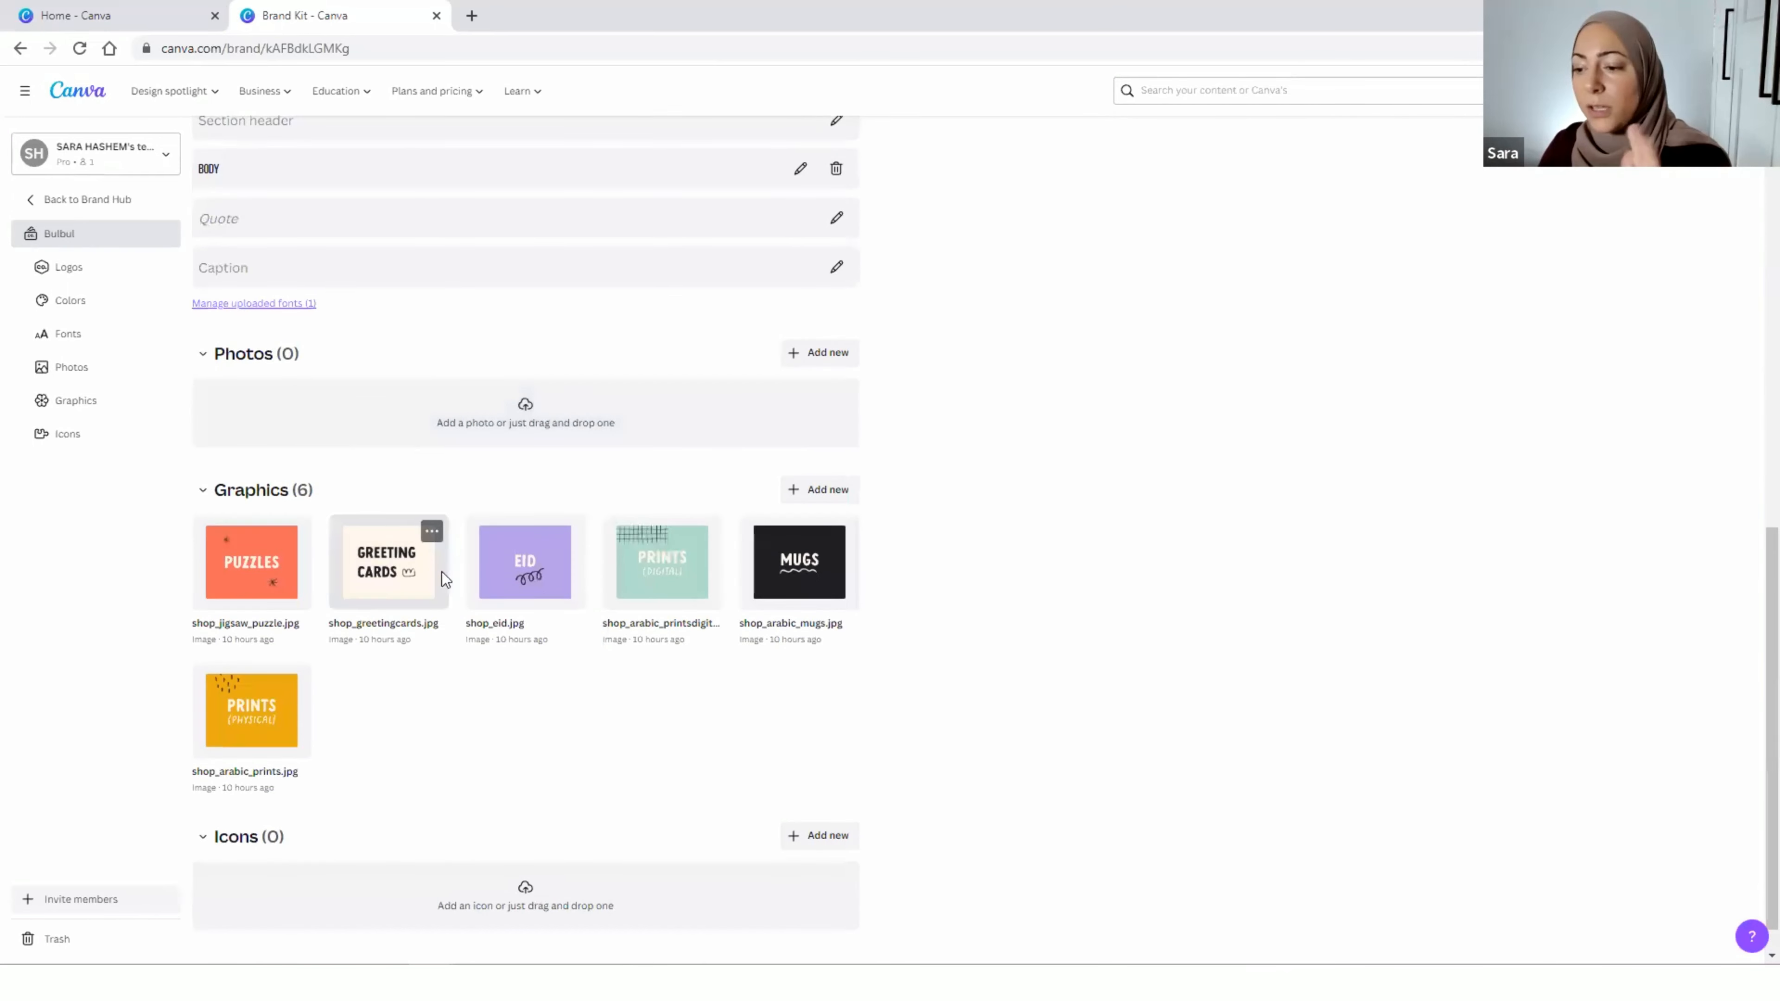
scroll(659, 636, "down", 1)
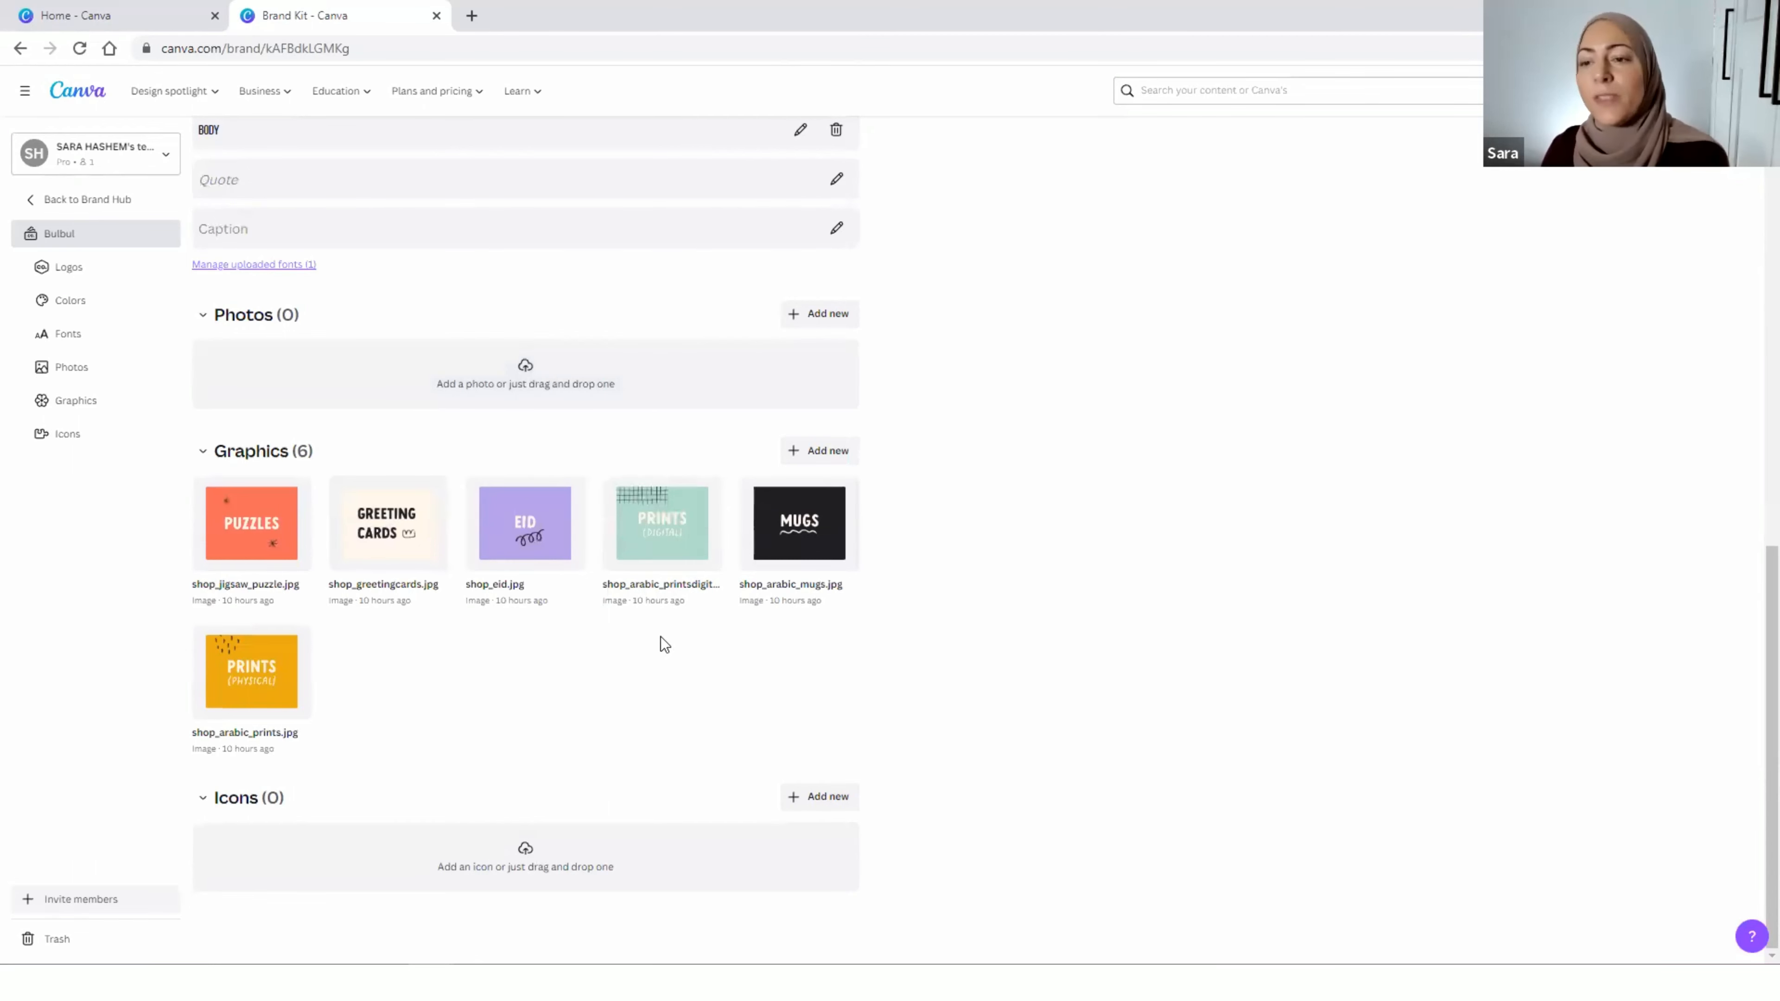
left_click(77, 200)
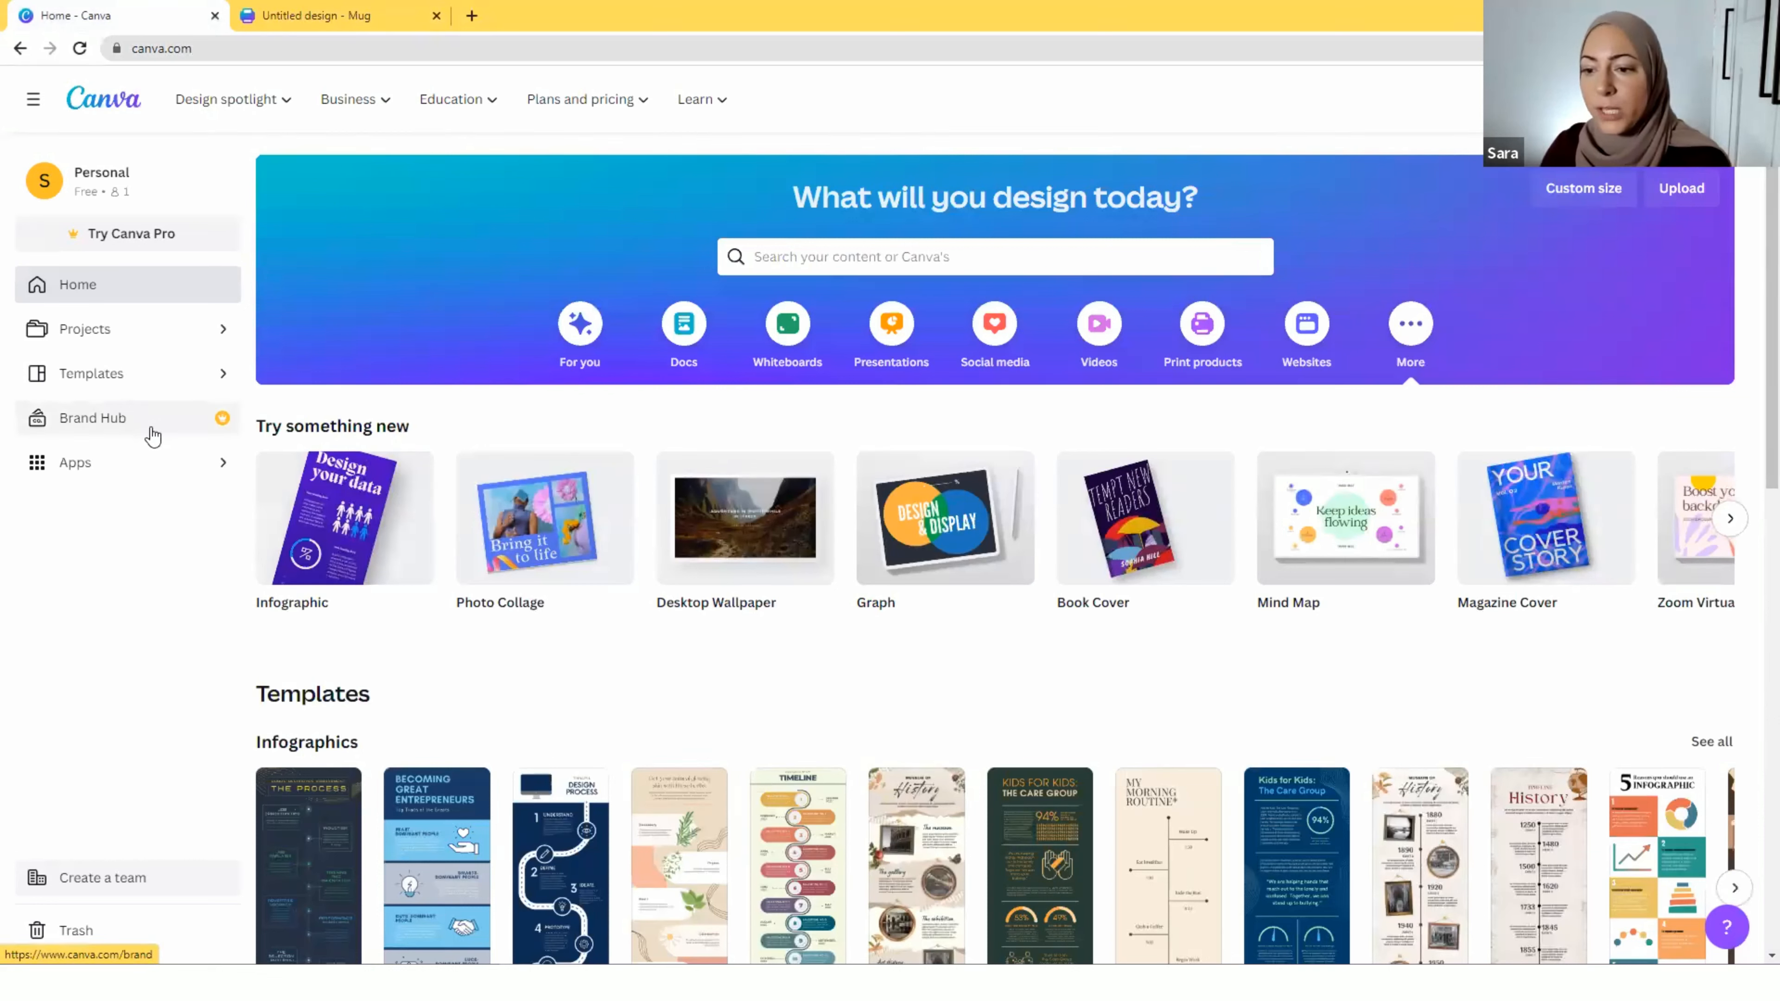
Open the Content Planner from the free account's apps and look over the May 2023 calendar
left_click(152, 475)
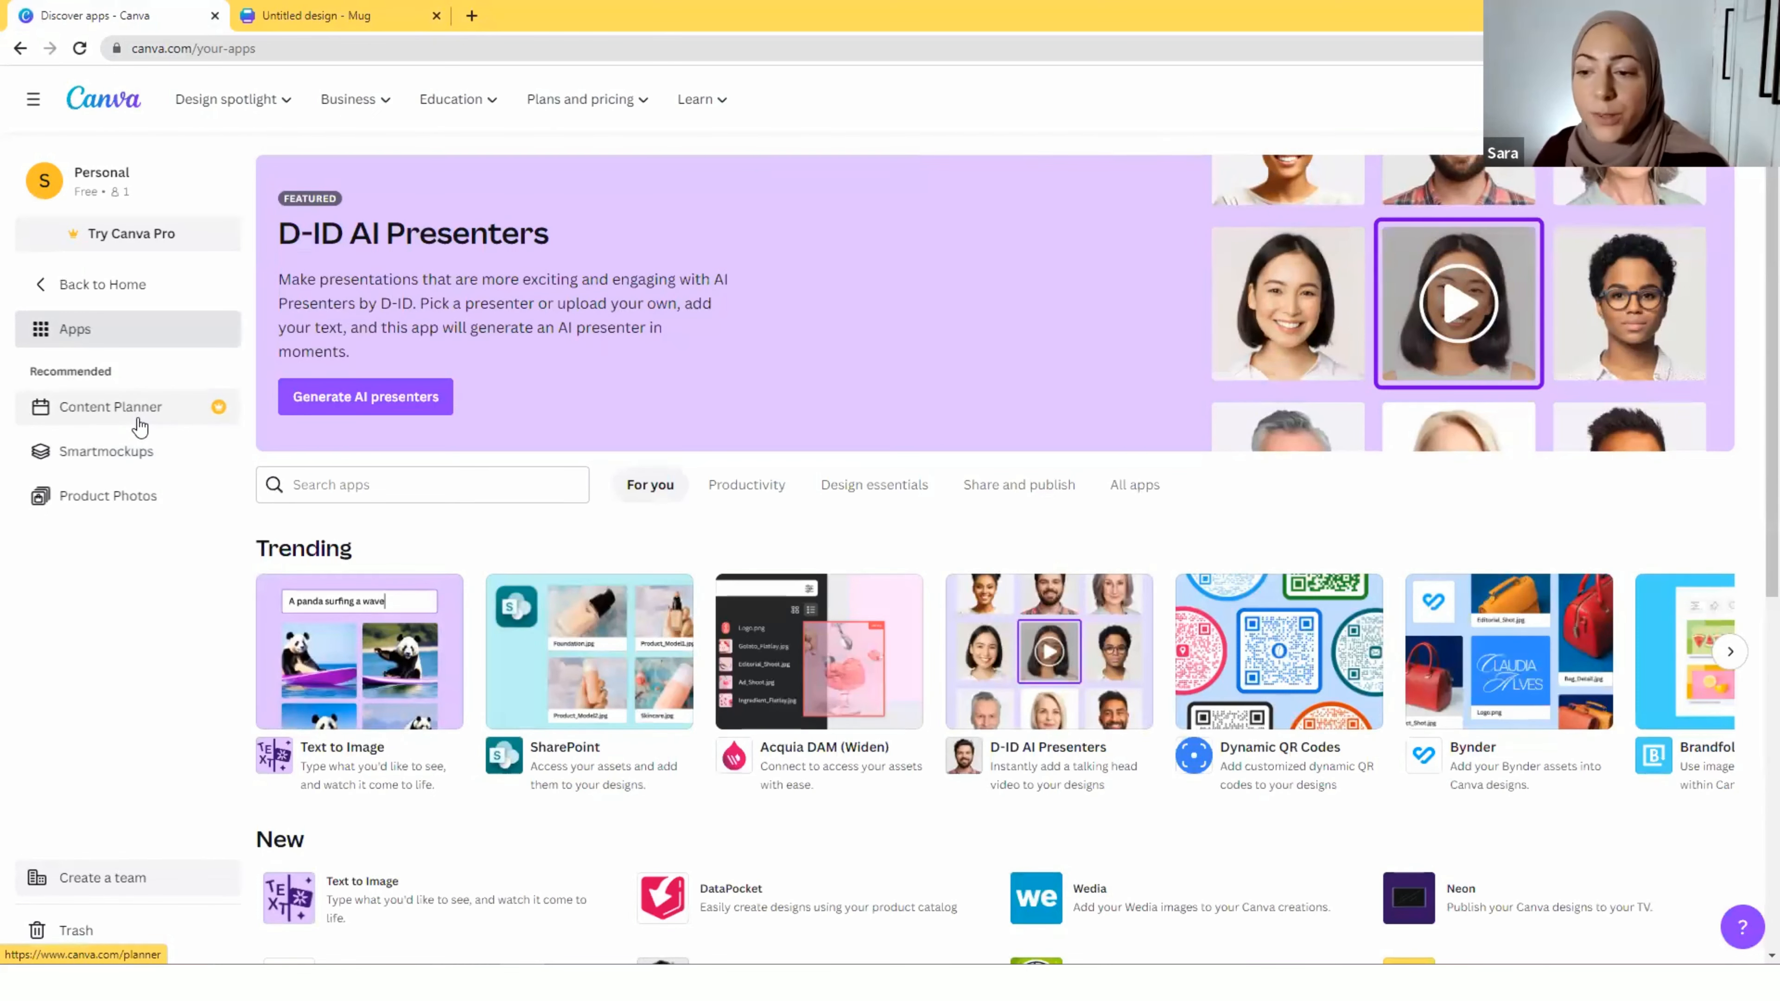
left_click(140, 425)
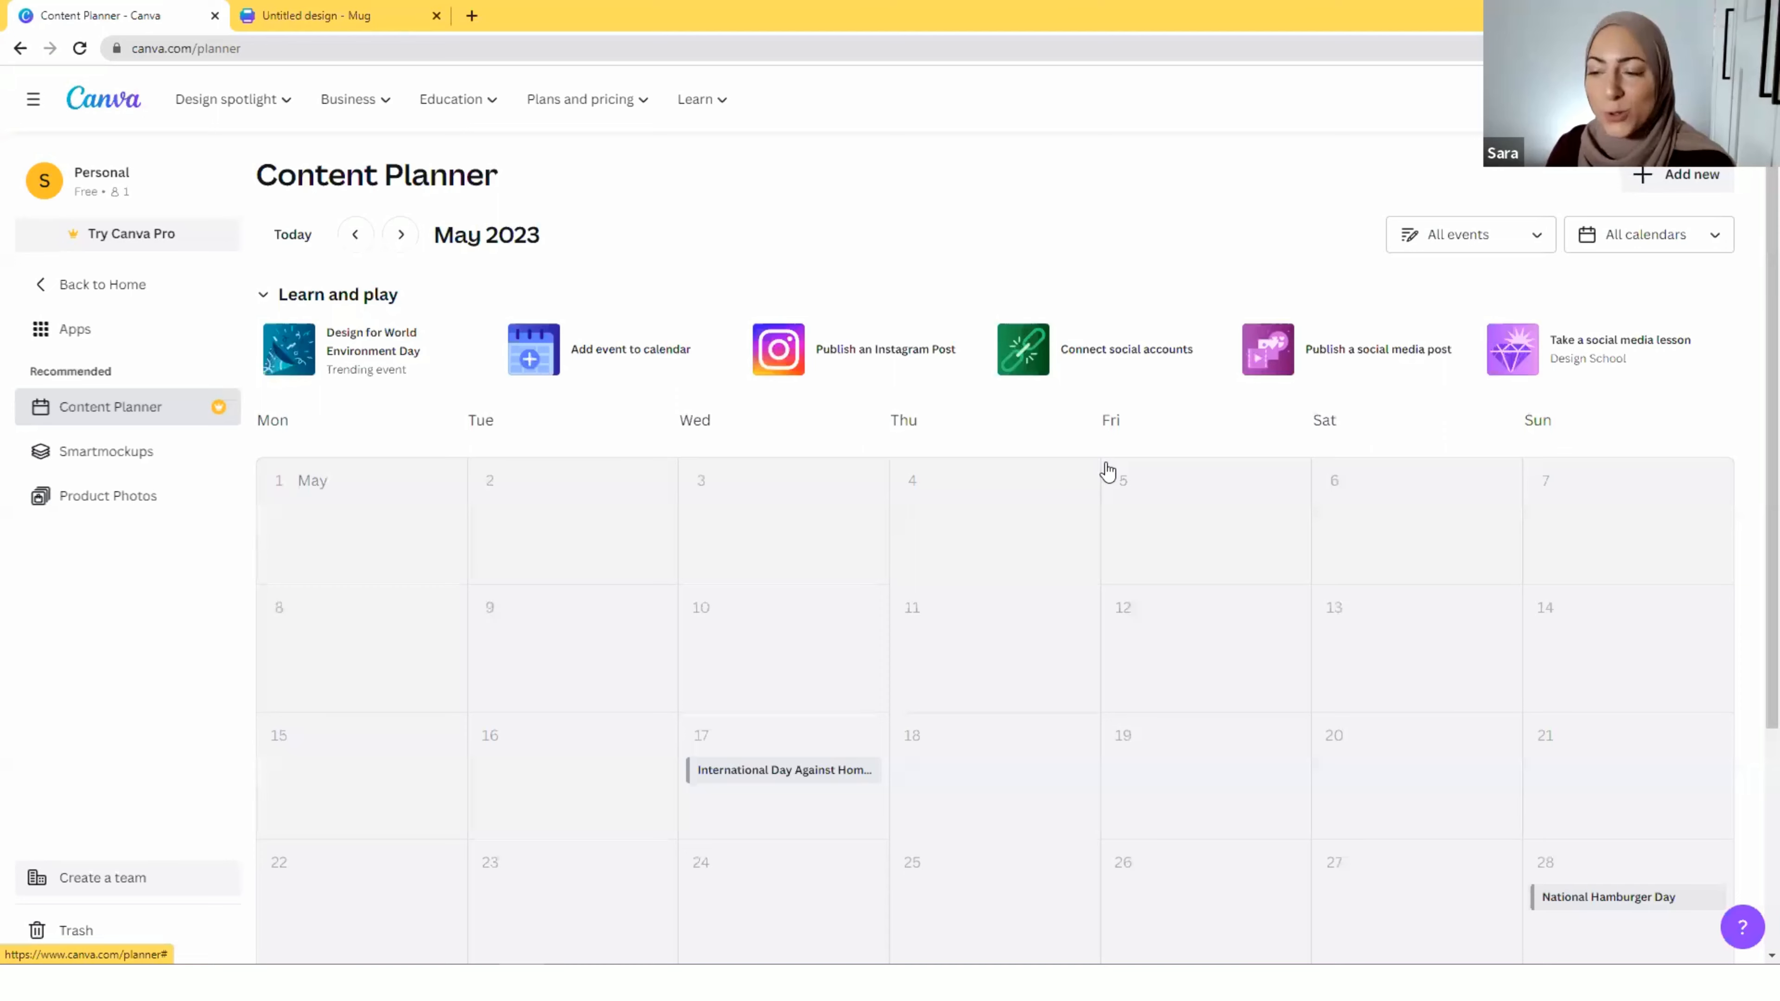
scroll(1107, 472, "down", 5)
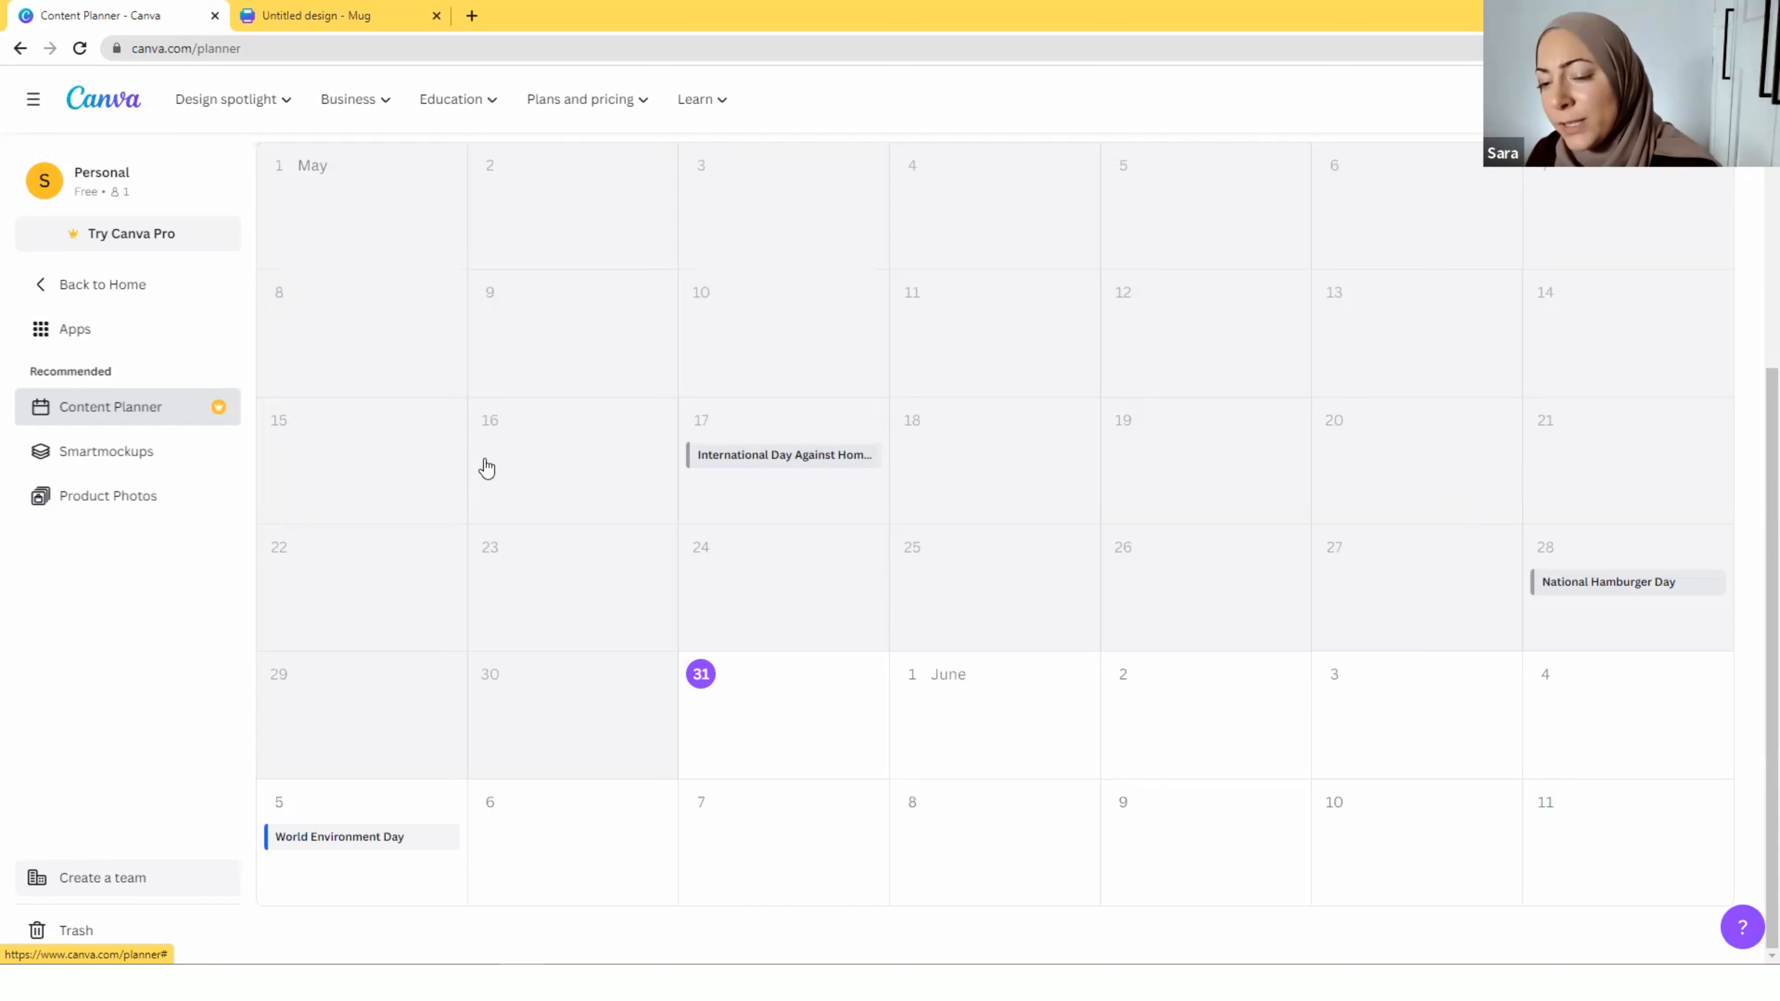
Open Smartmockups and look through the Print and Packaging mockup categories
left_click(162, 462)
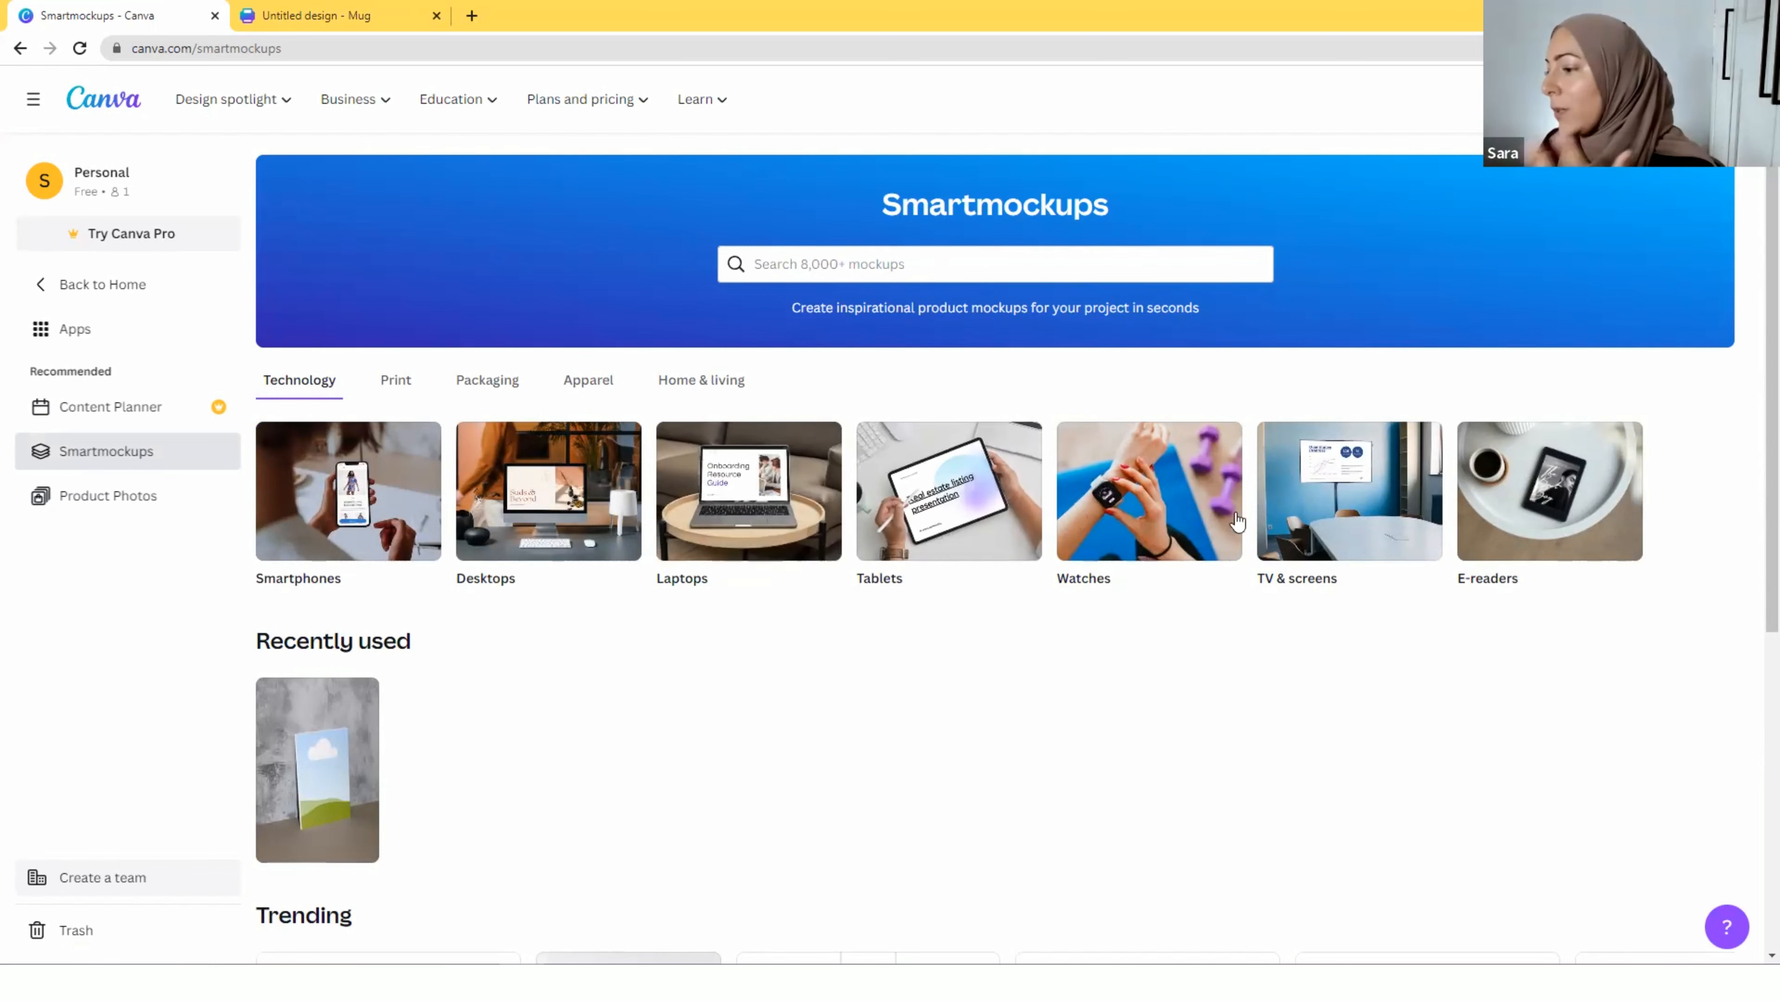
left_click(401, 390)
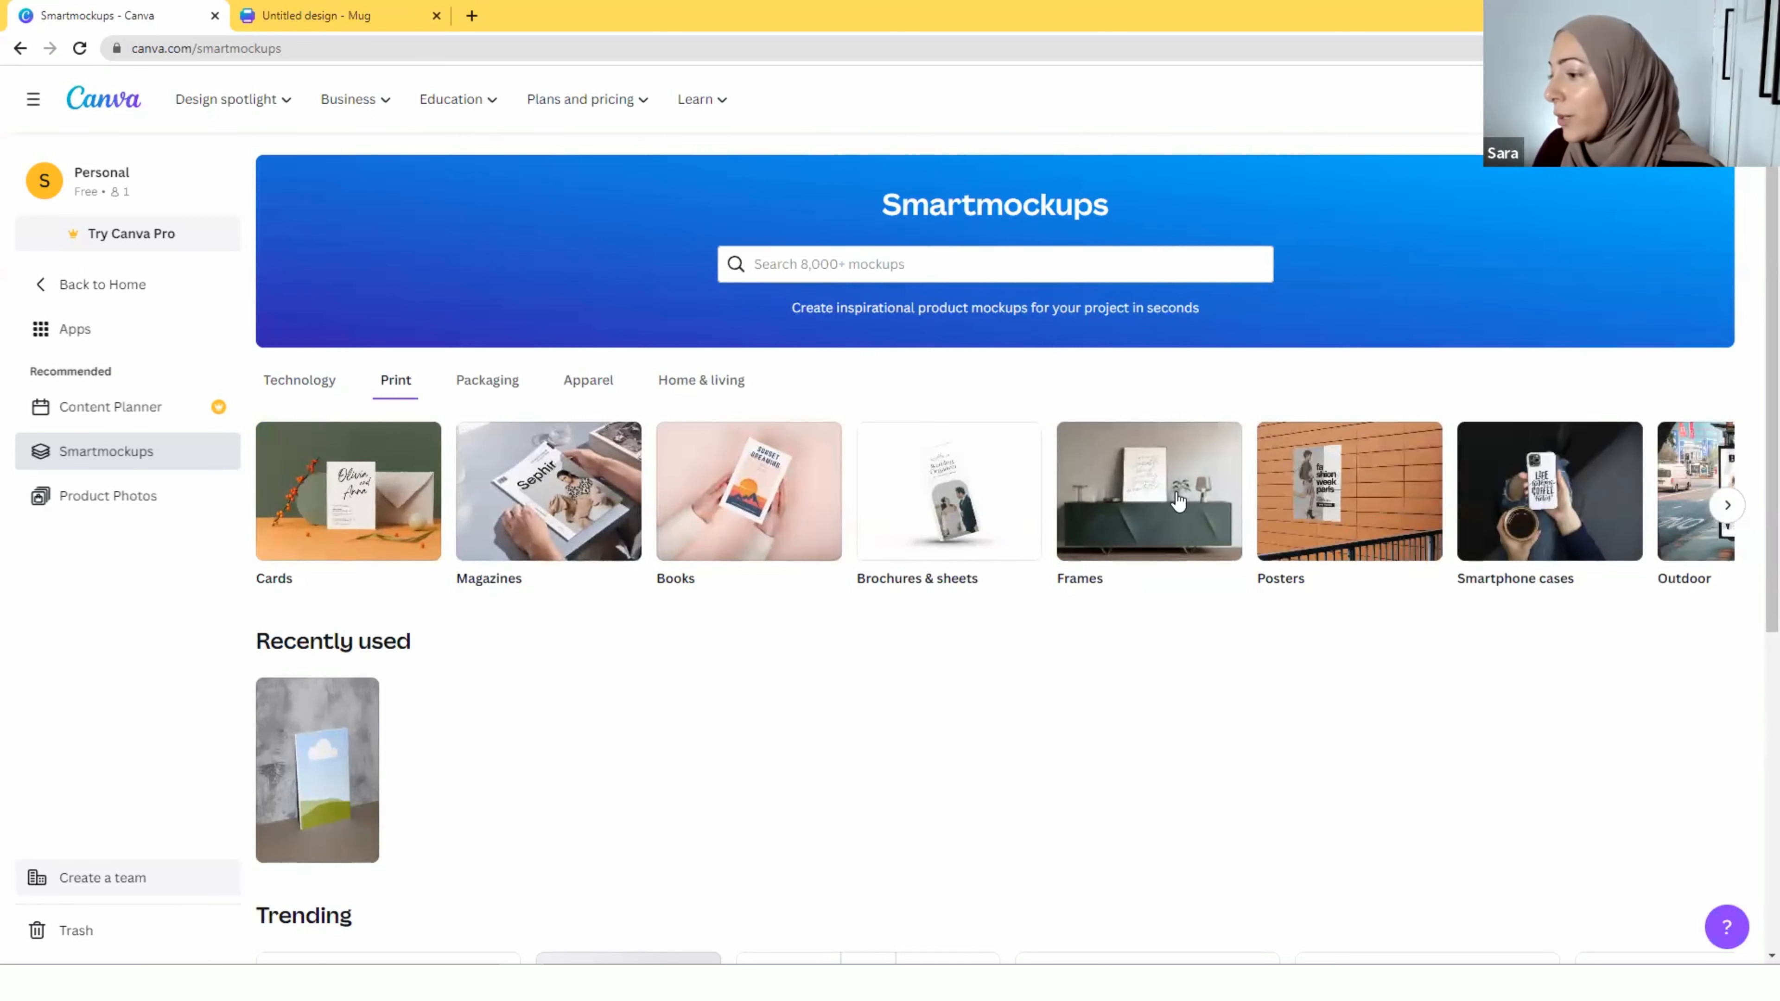
left_click(1728, 504)
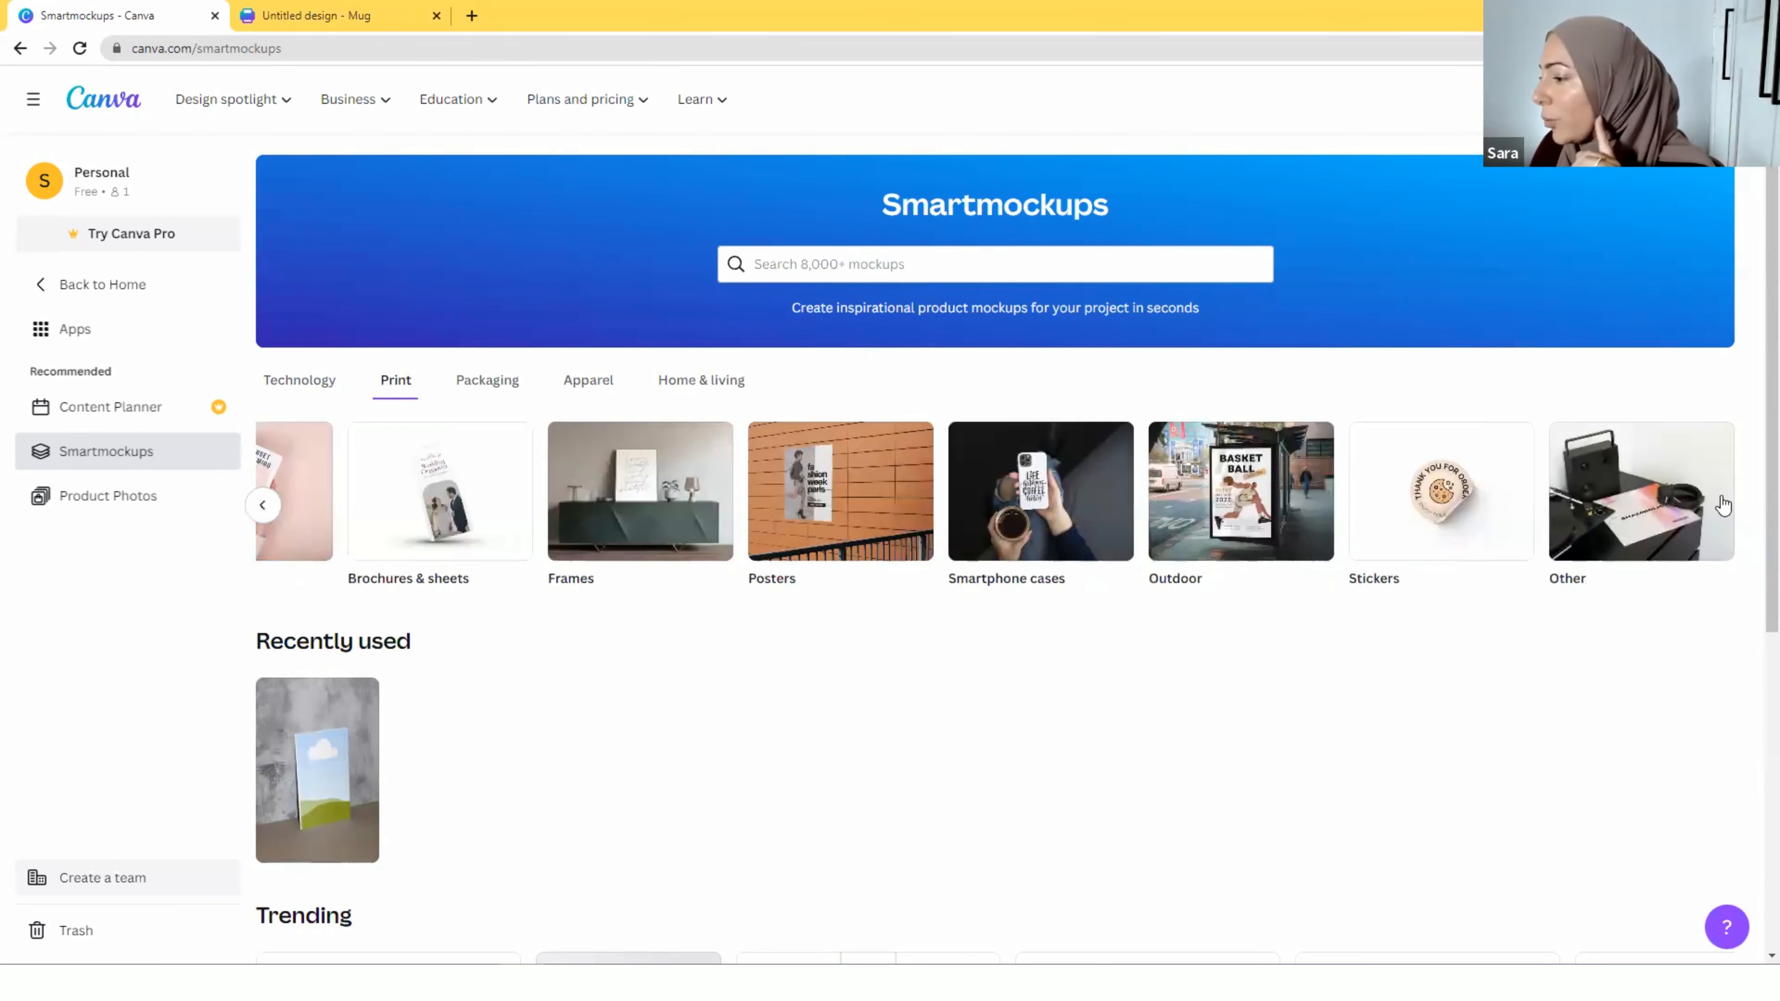
left_click(483, 392)
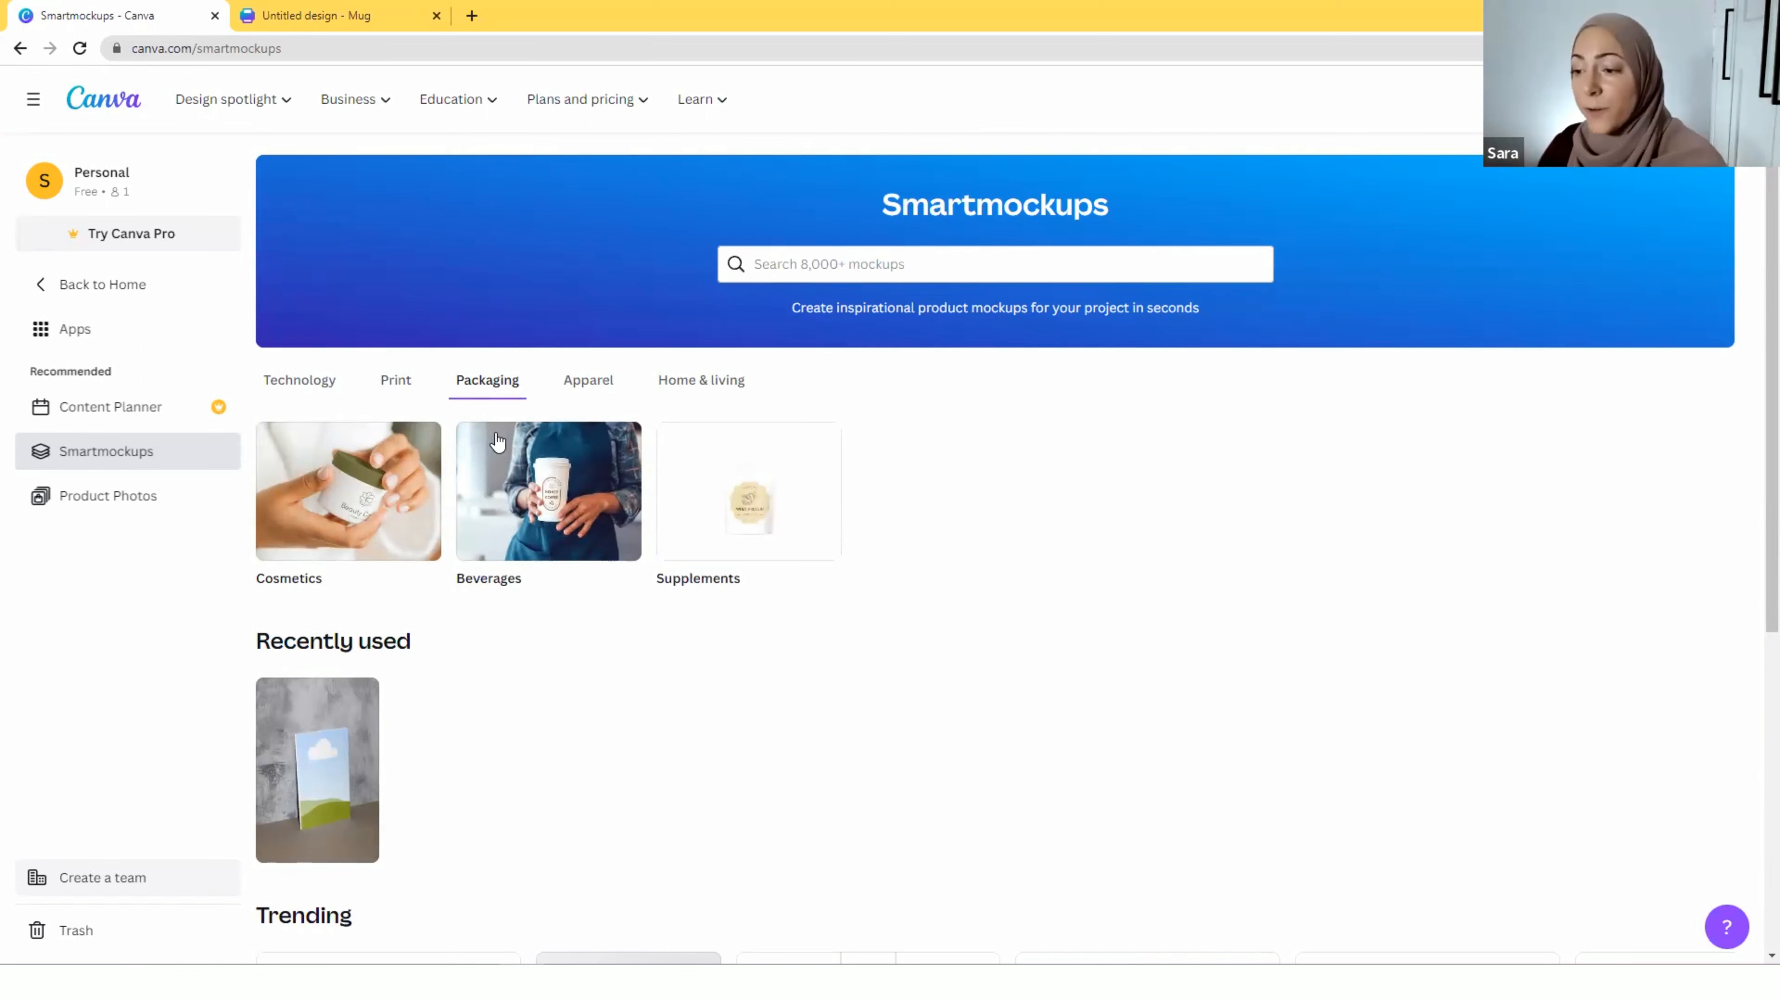
Browse the accessories mockups within the Apparel category and return to the Smartmockups main page
left_click(587, 380)
left_click(1149, 492)
scroll(1486, 431, "down", 3)
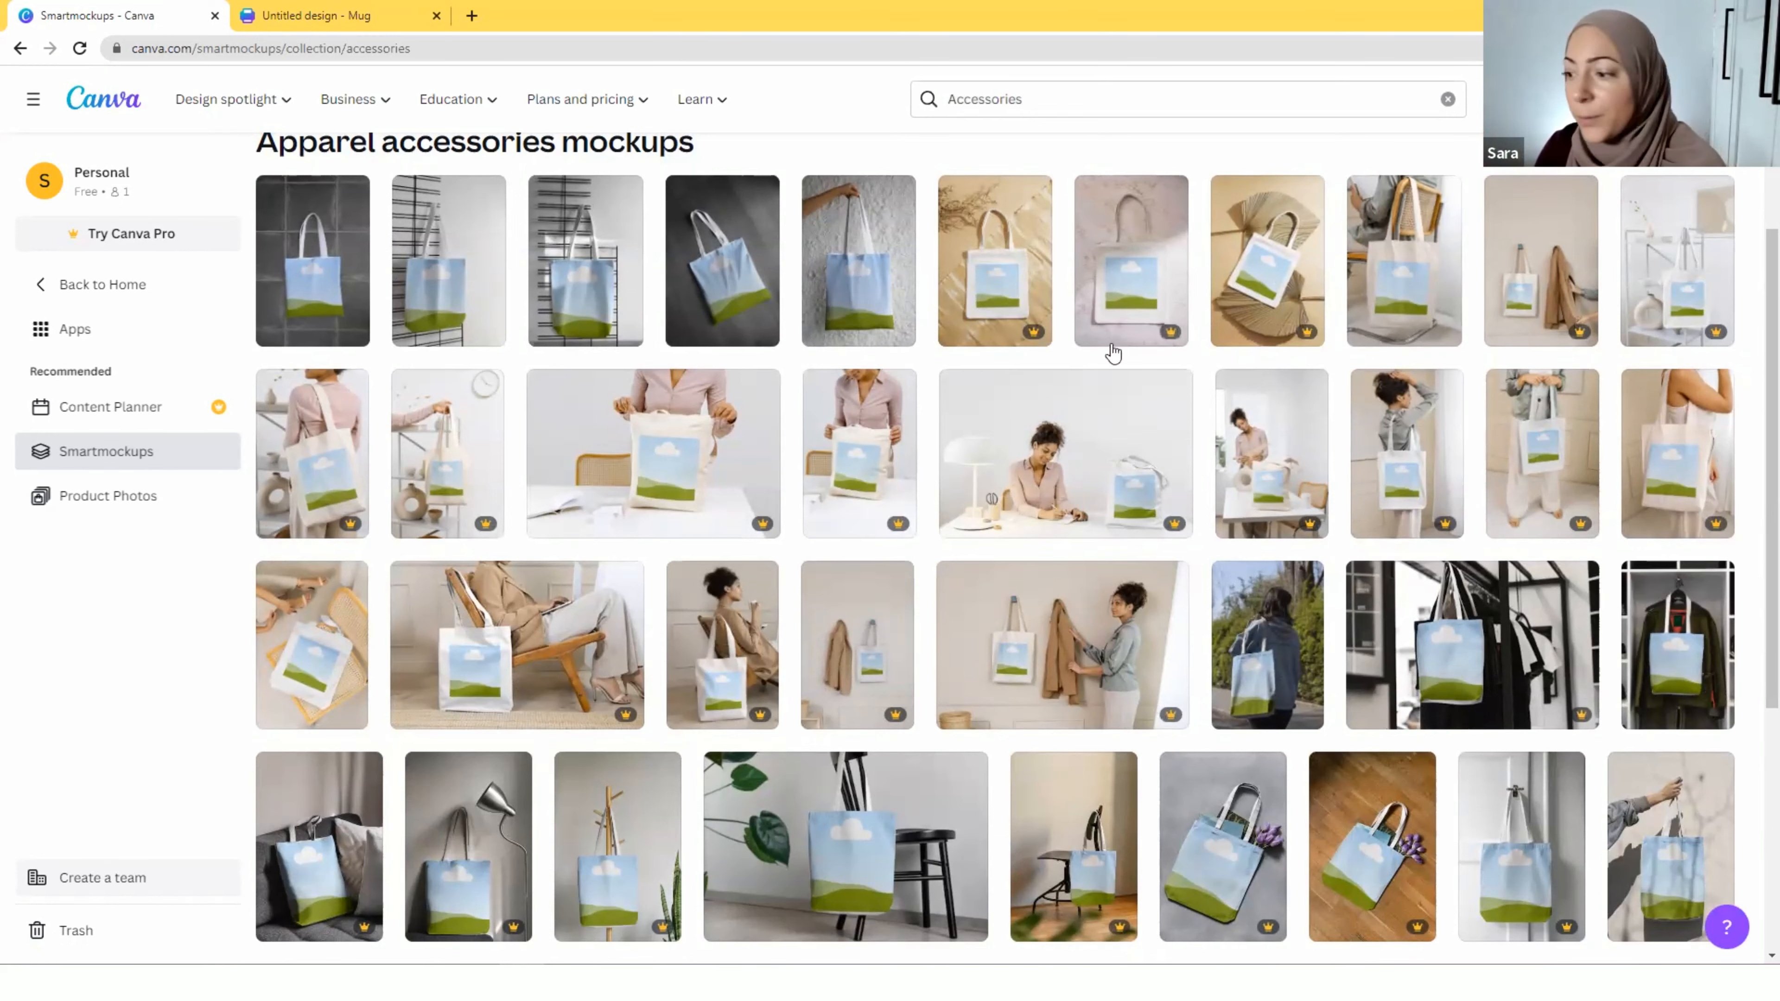
scroll(1112, 350, "down", 8)
scroll(1189, 565, "down", 12)
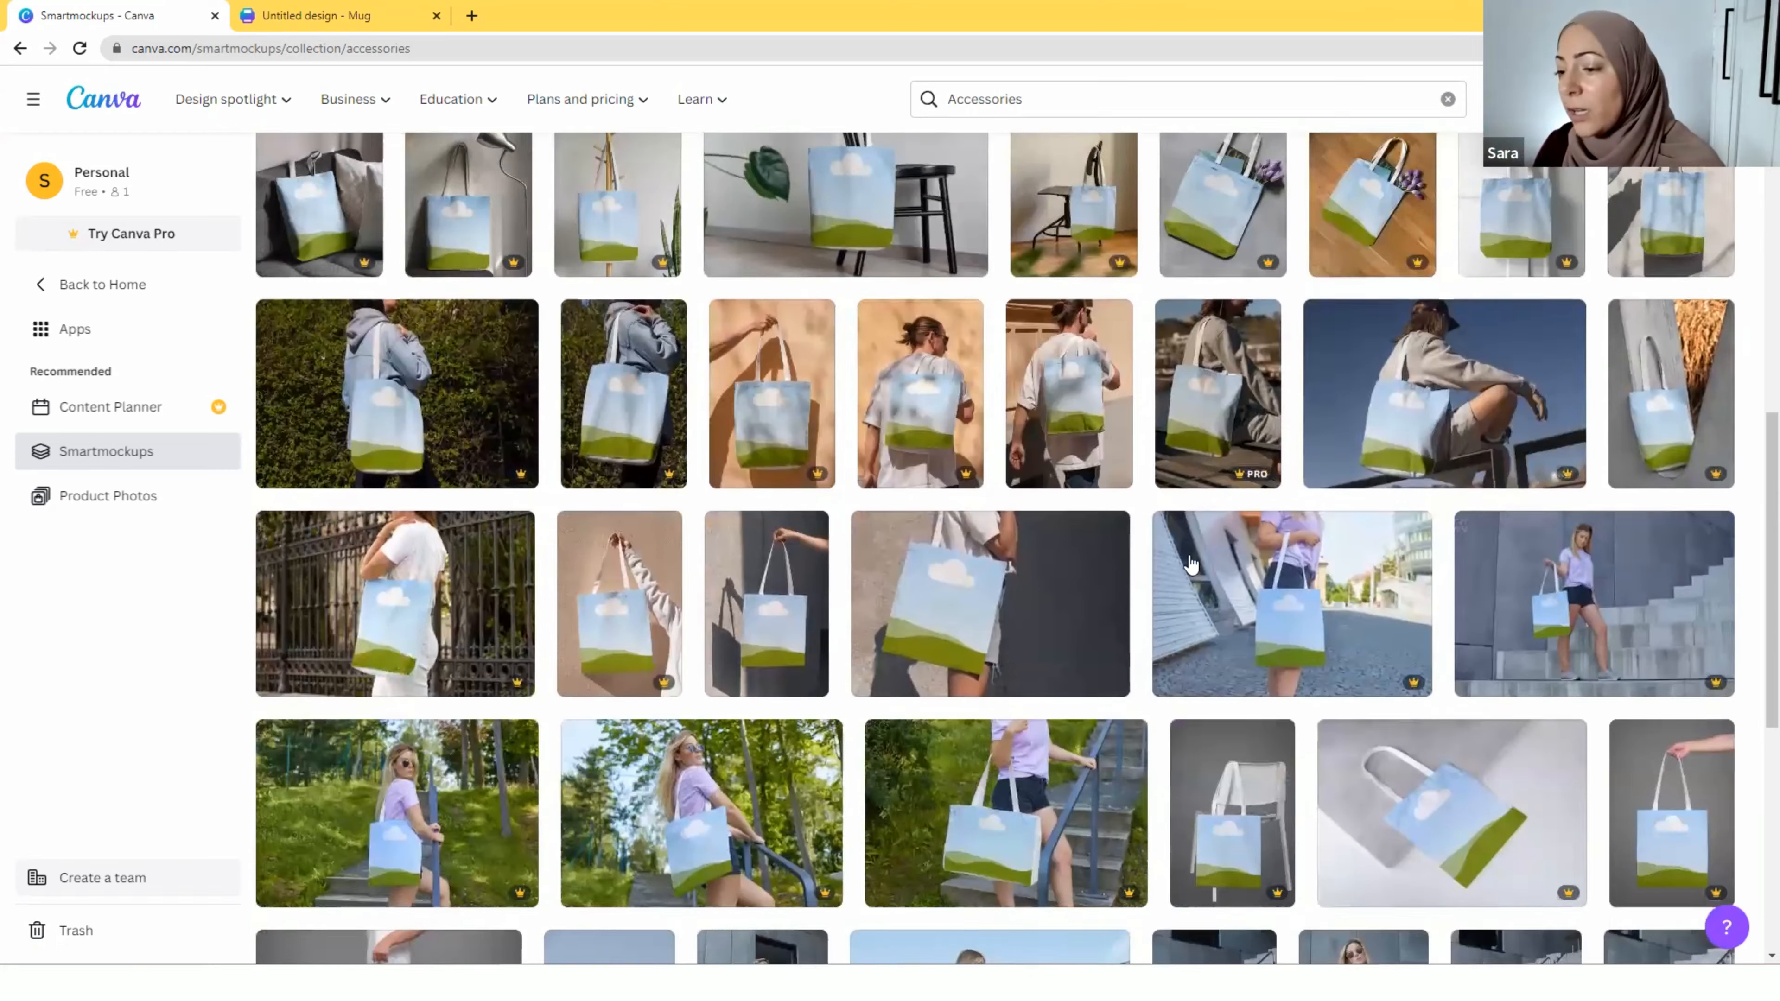
scroll(1189, 564, "down", 6)
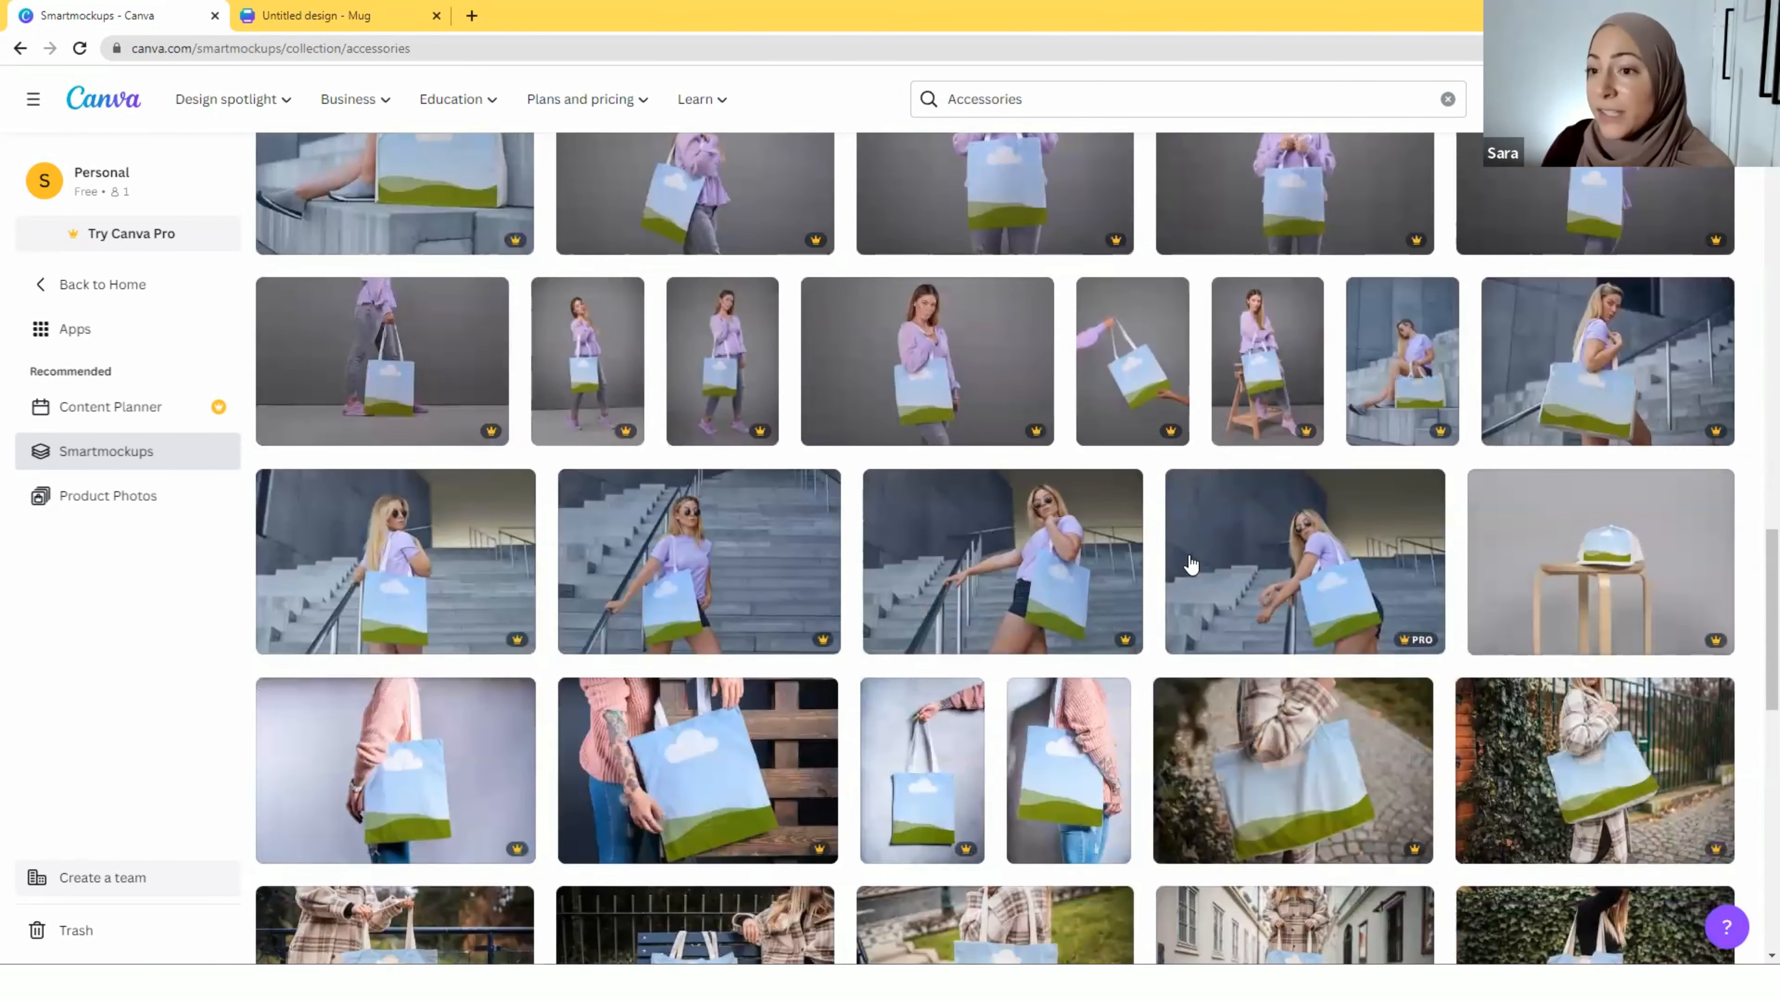
scroll(1190, 564, "up", 20)
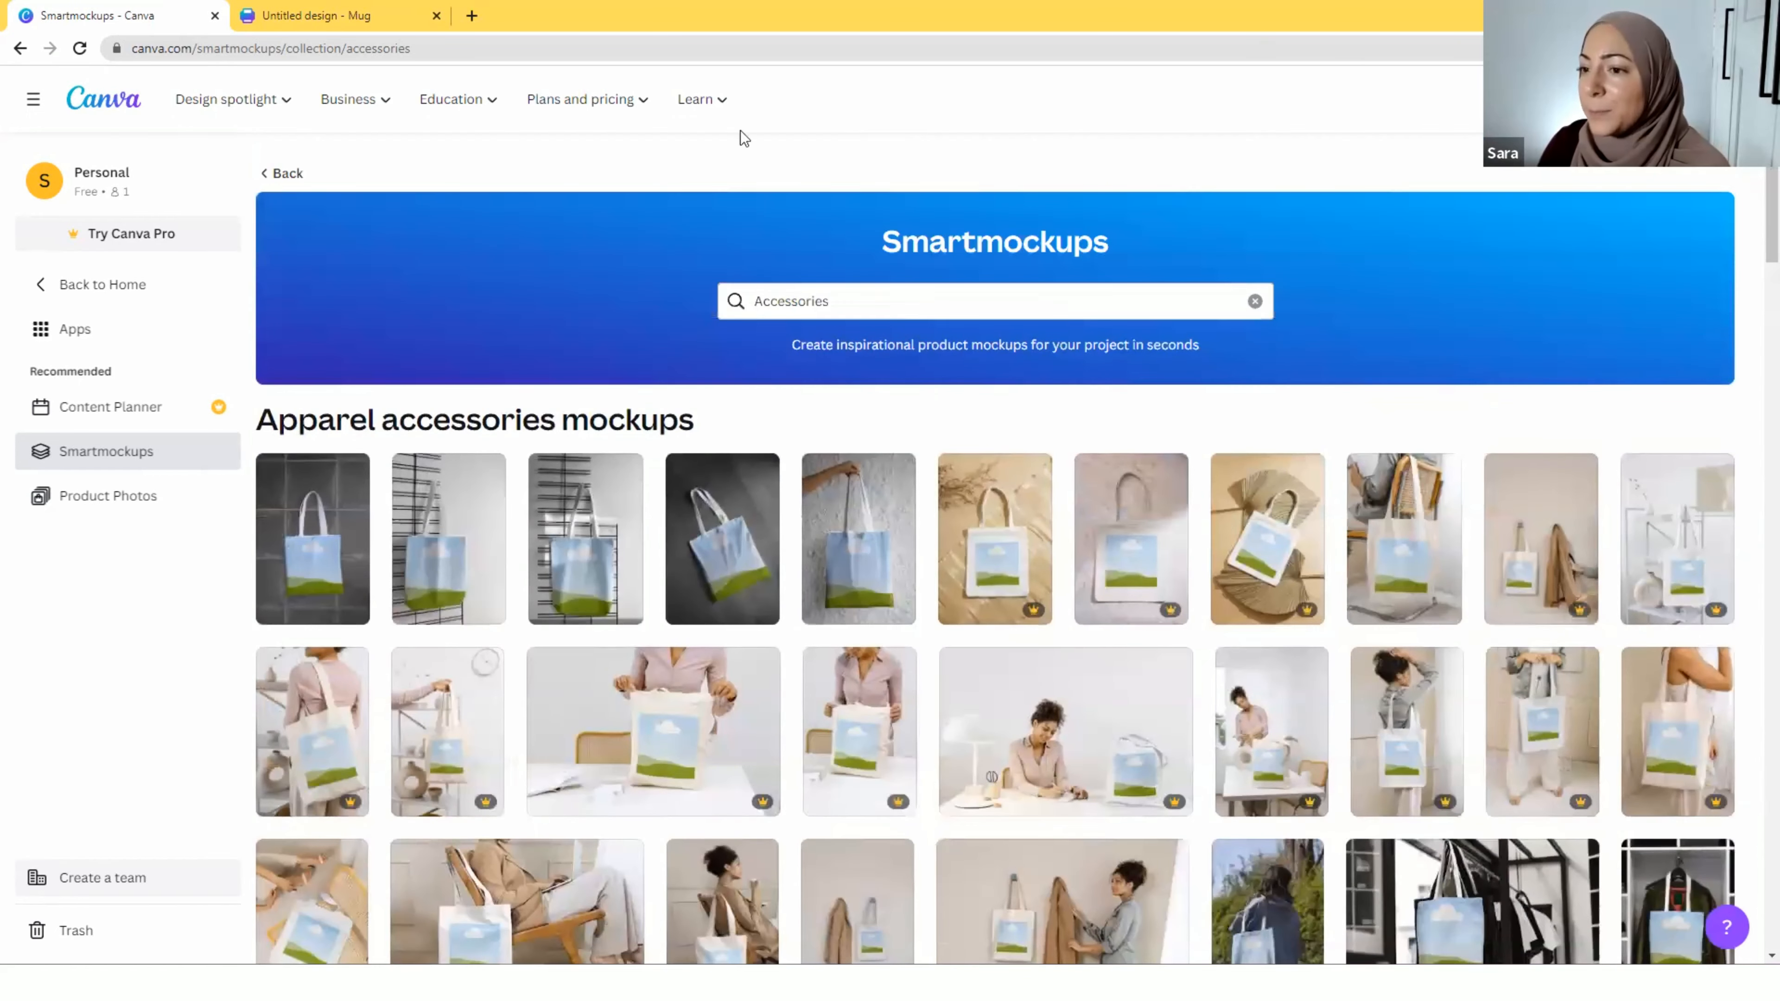
left_click(284, 171)
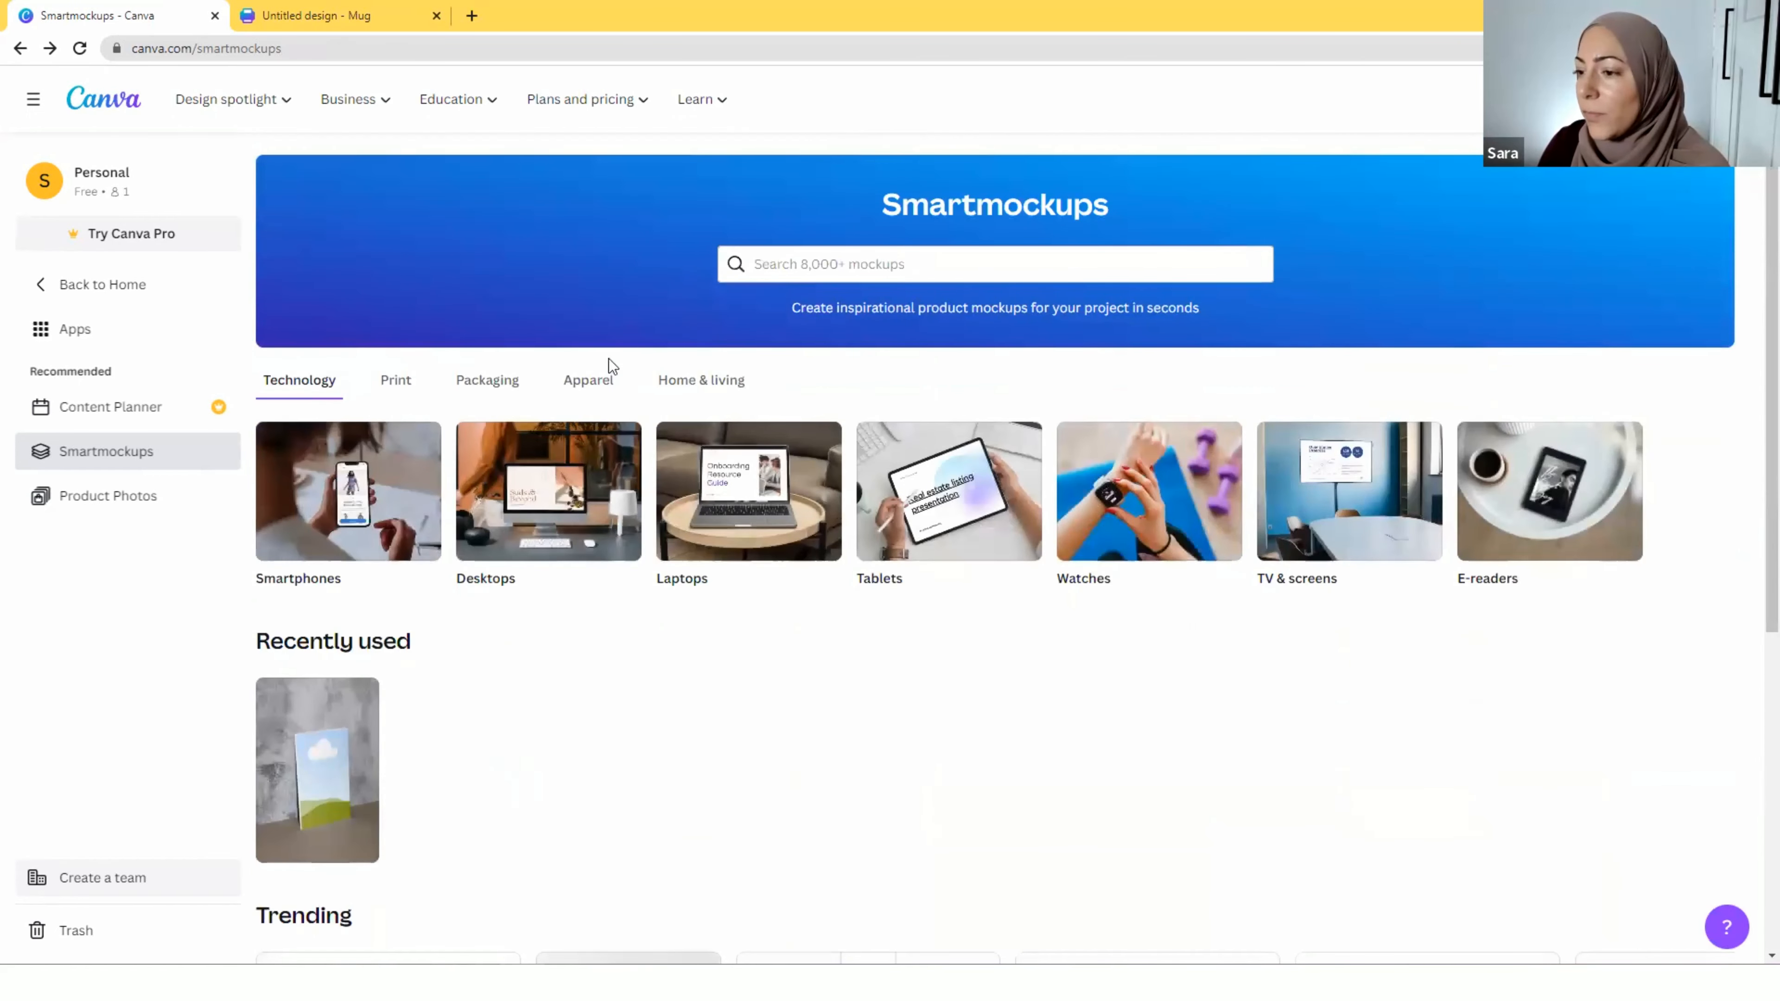
Browse the mugs mockups within the Home & living category and return to the Smartmockups main page
left_click(594, 378)
left_click(701, 385)
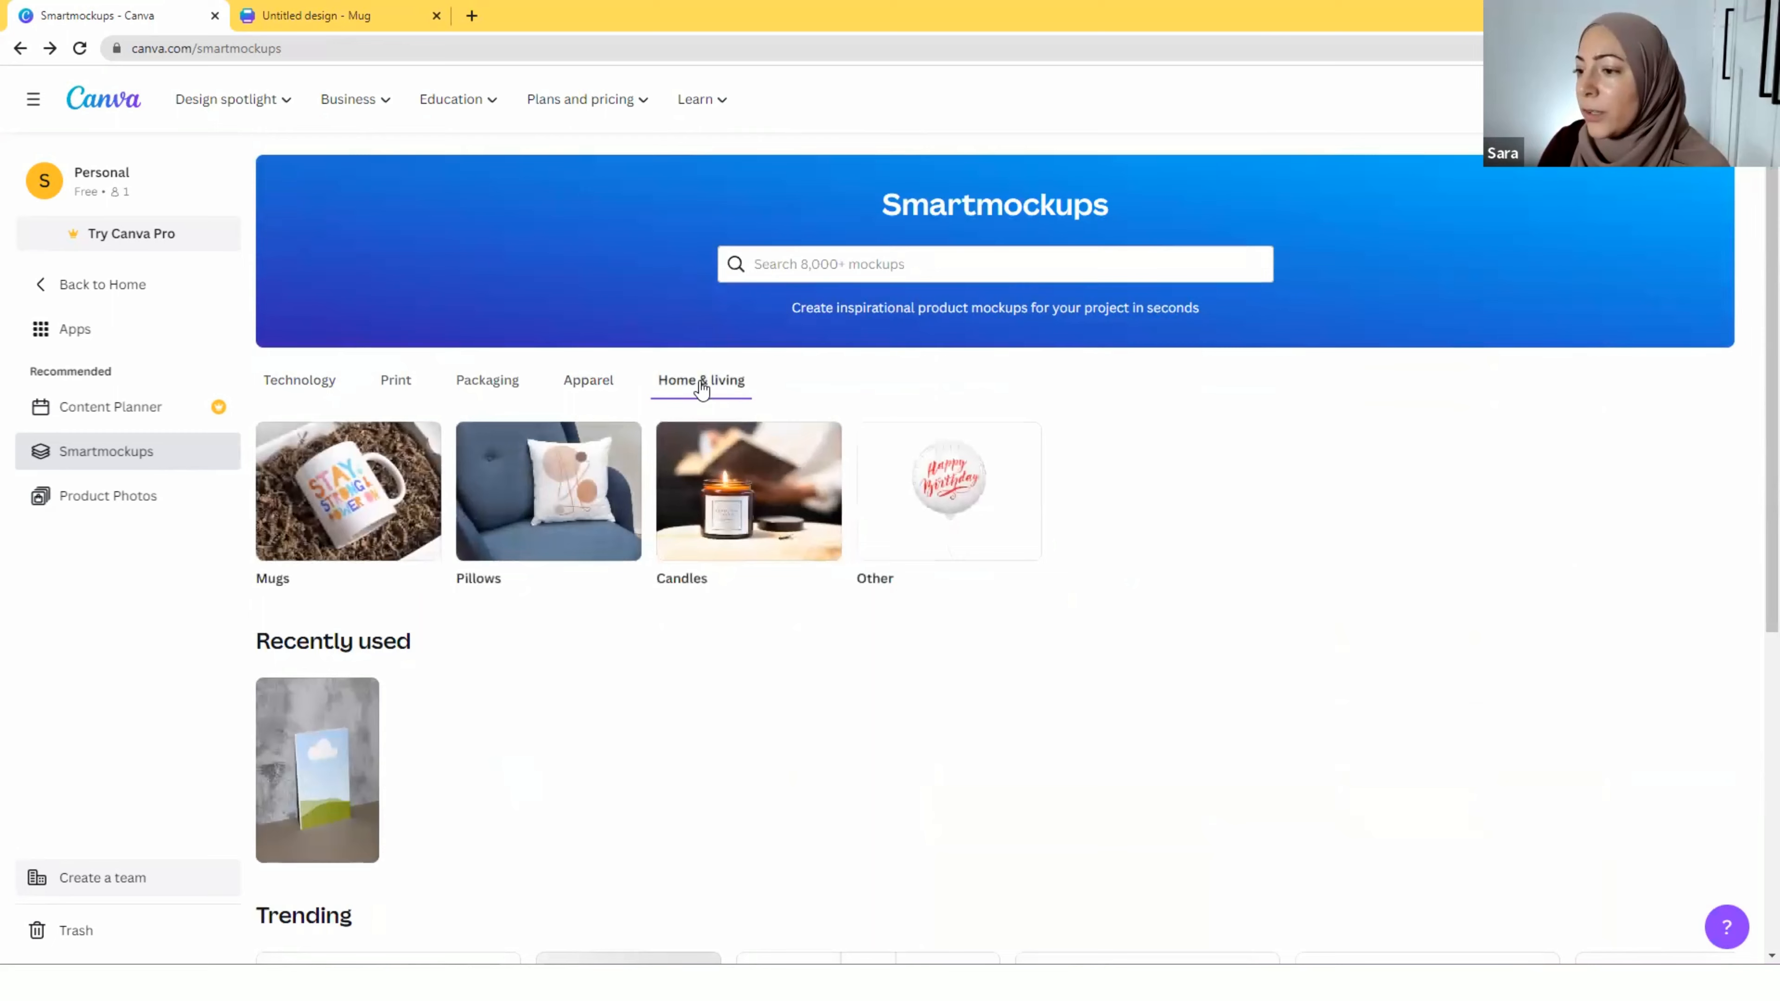
left_click(385, 526)
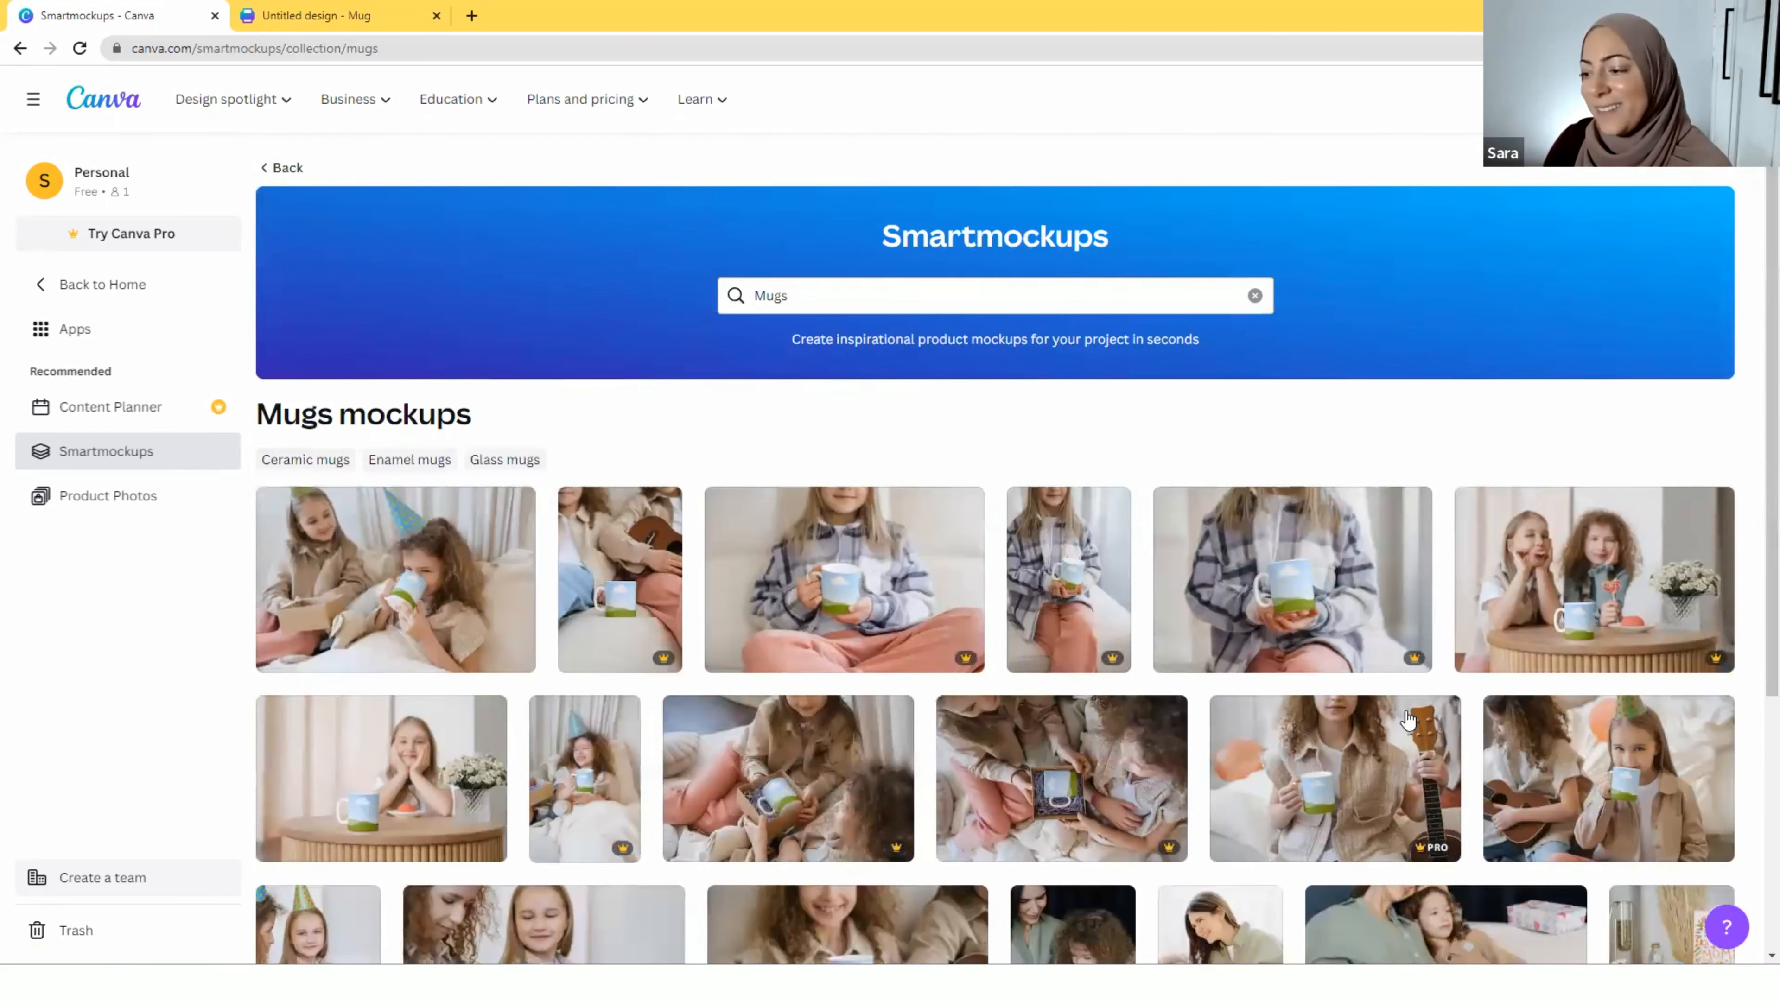
scroll(1389, 718, "down", 10)
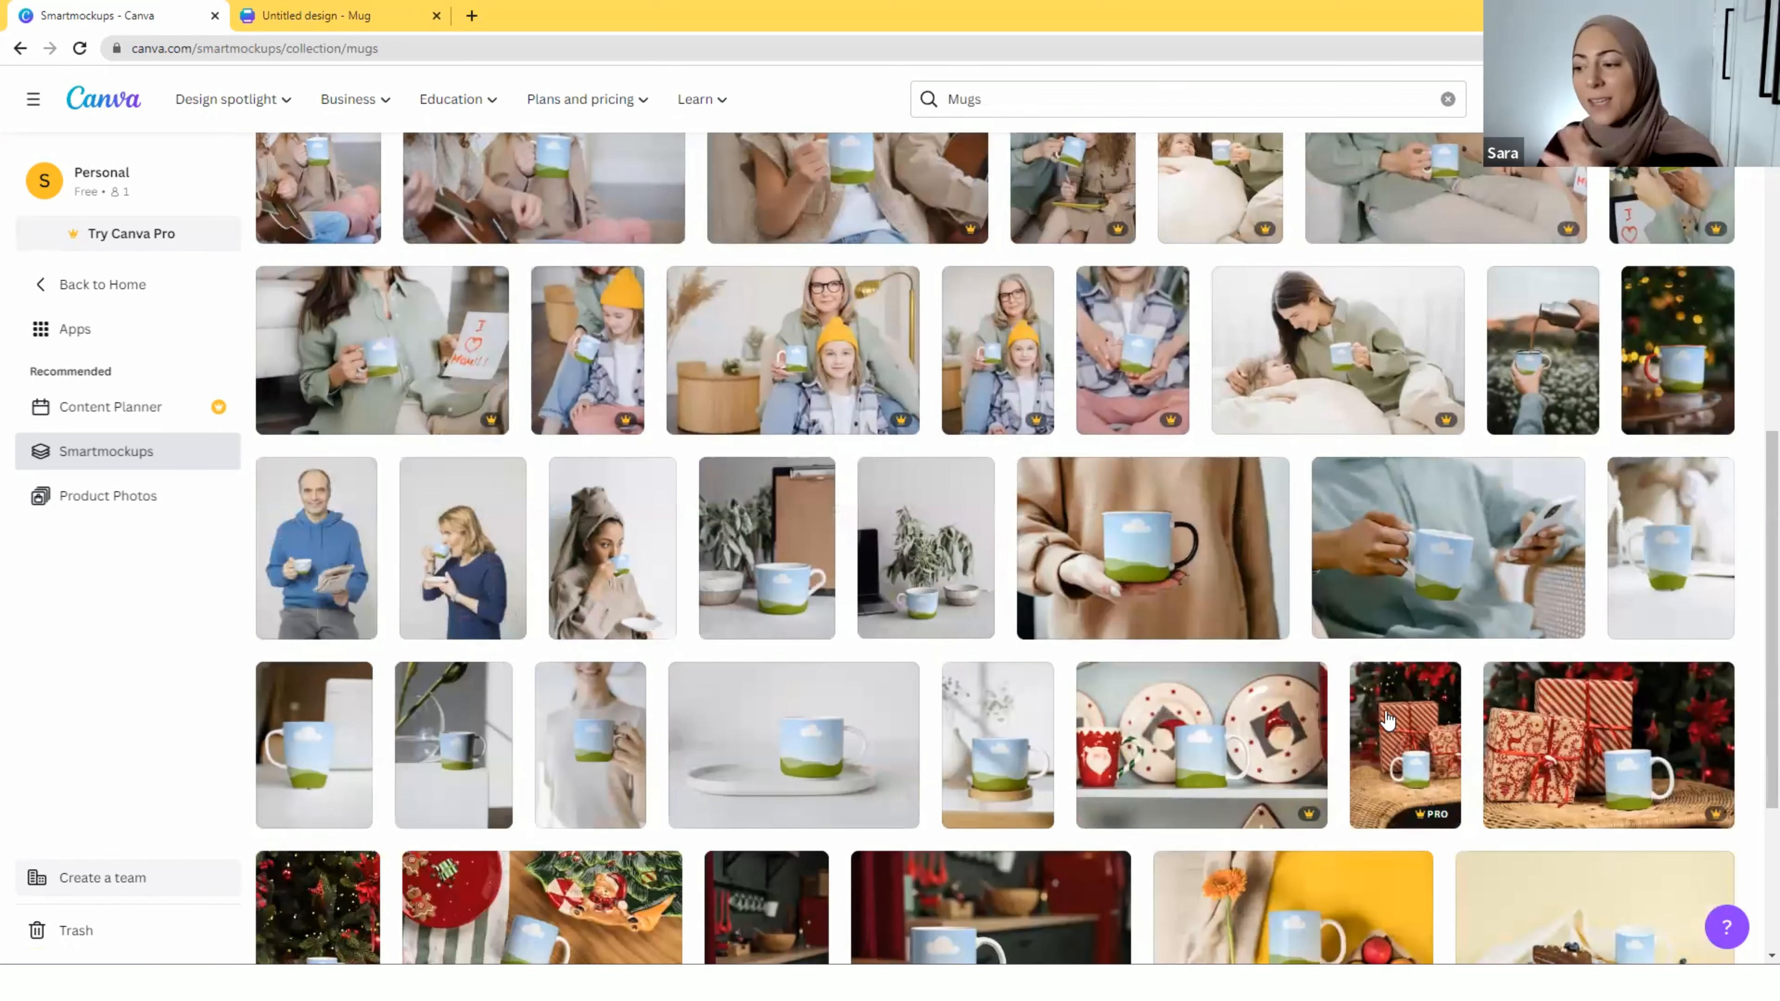
scroll(1388, 718, "down", 10)
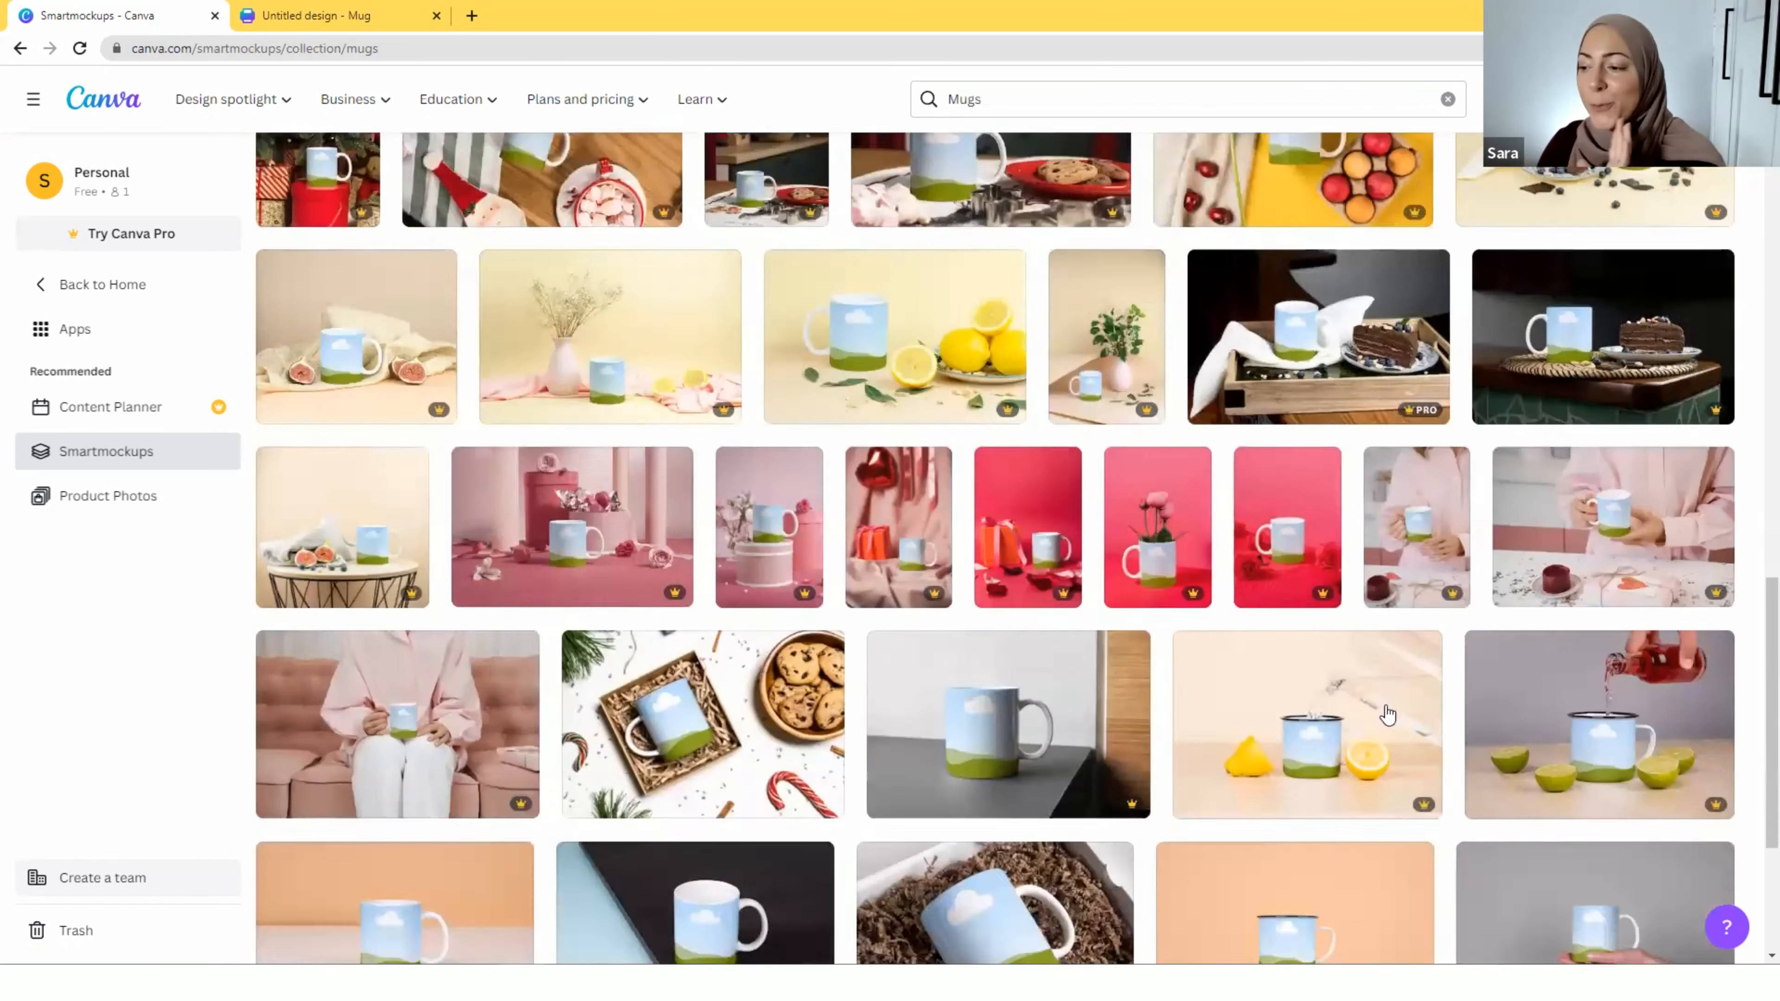
scroll(1387, 715, "up", 20)
left_click(264, 176)
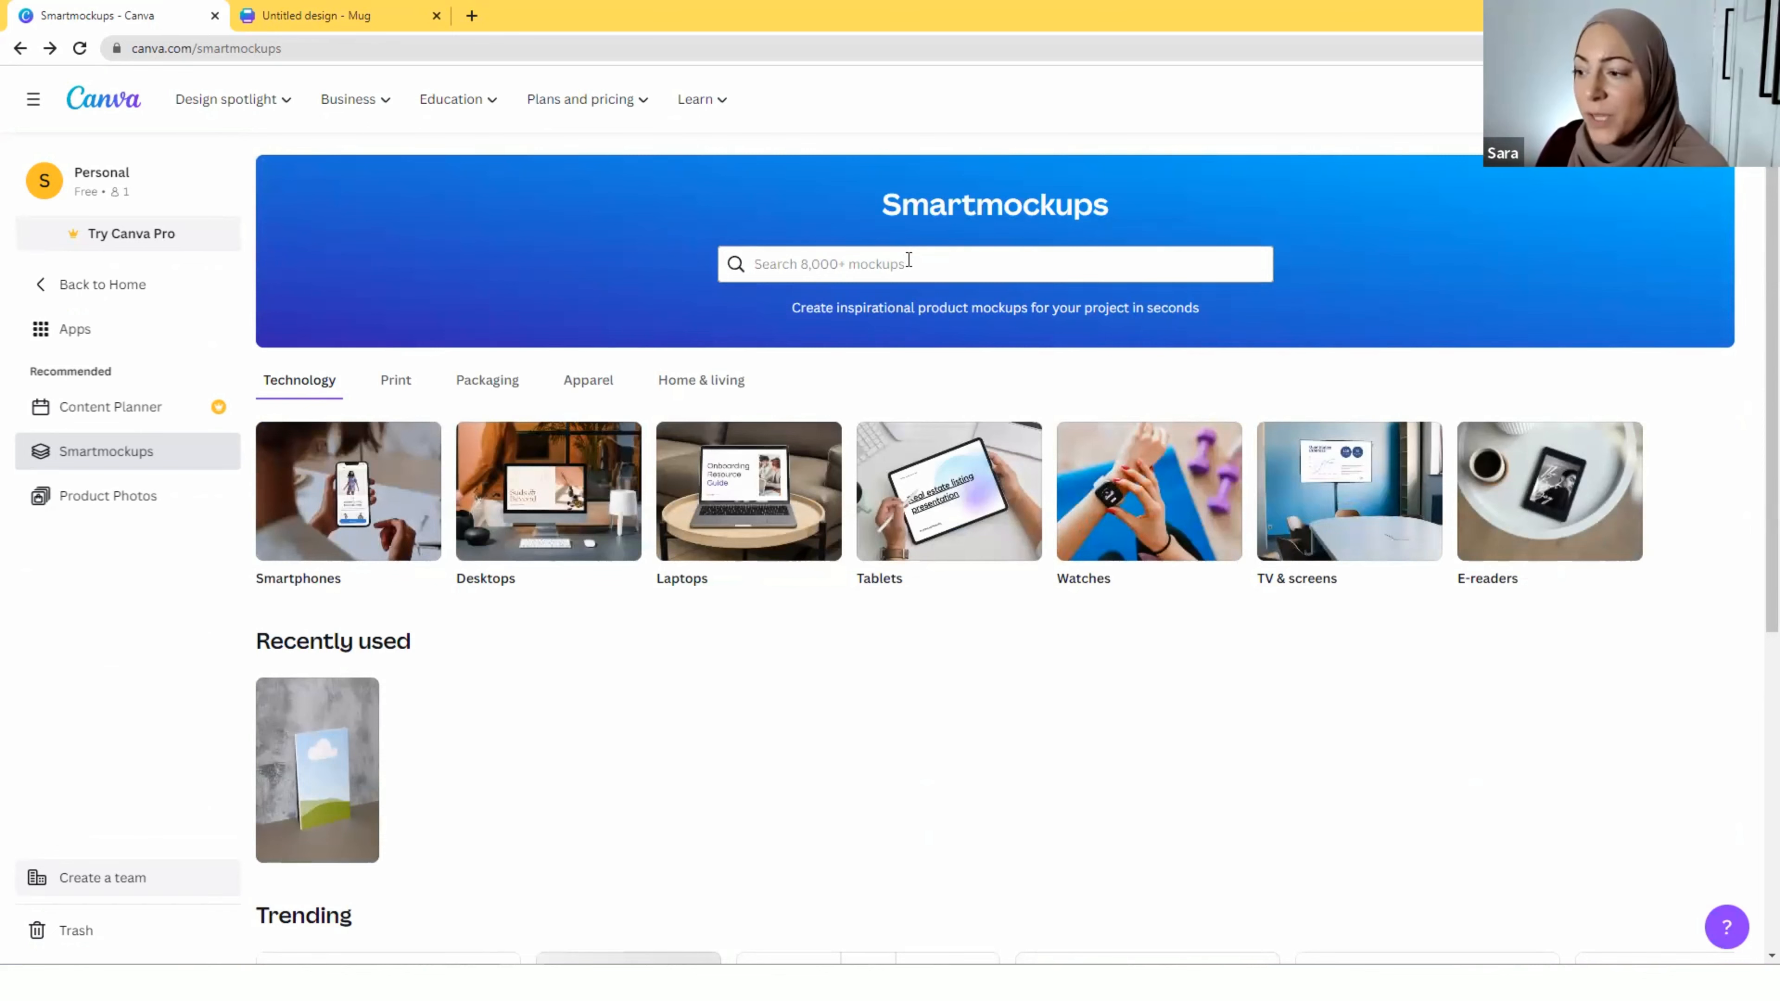
Look over the trending and new mockups, search the mockups for bottles, and return to the Smartmockups main page
scroll(695, 557, "down", 5)
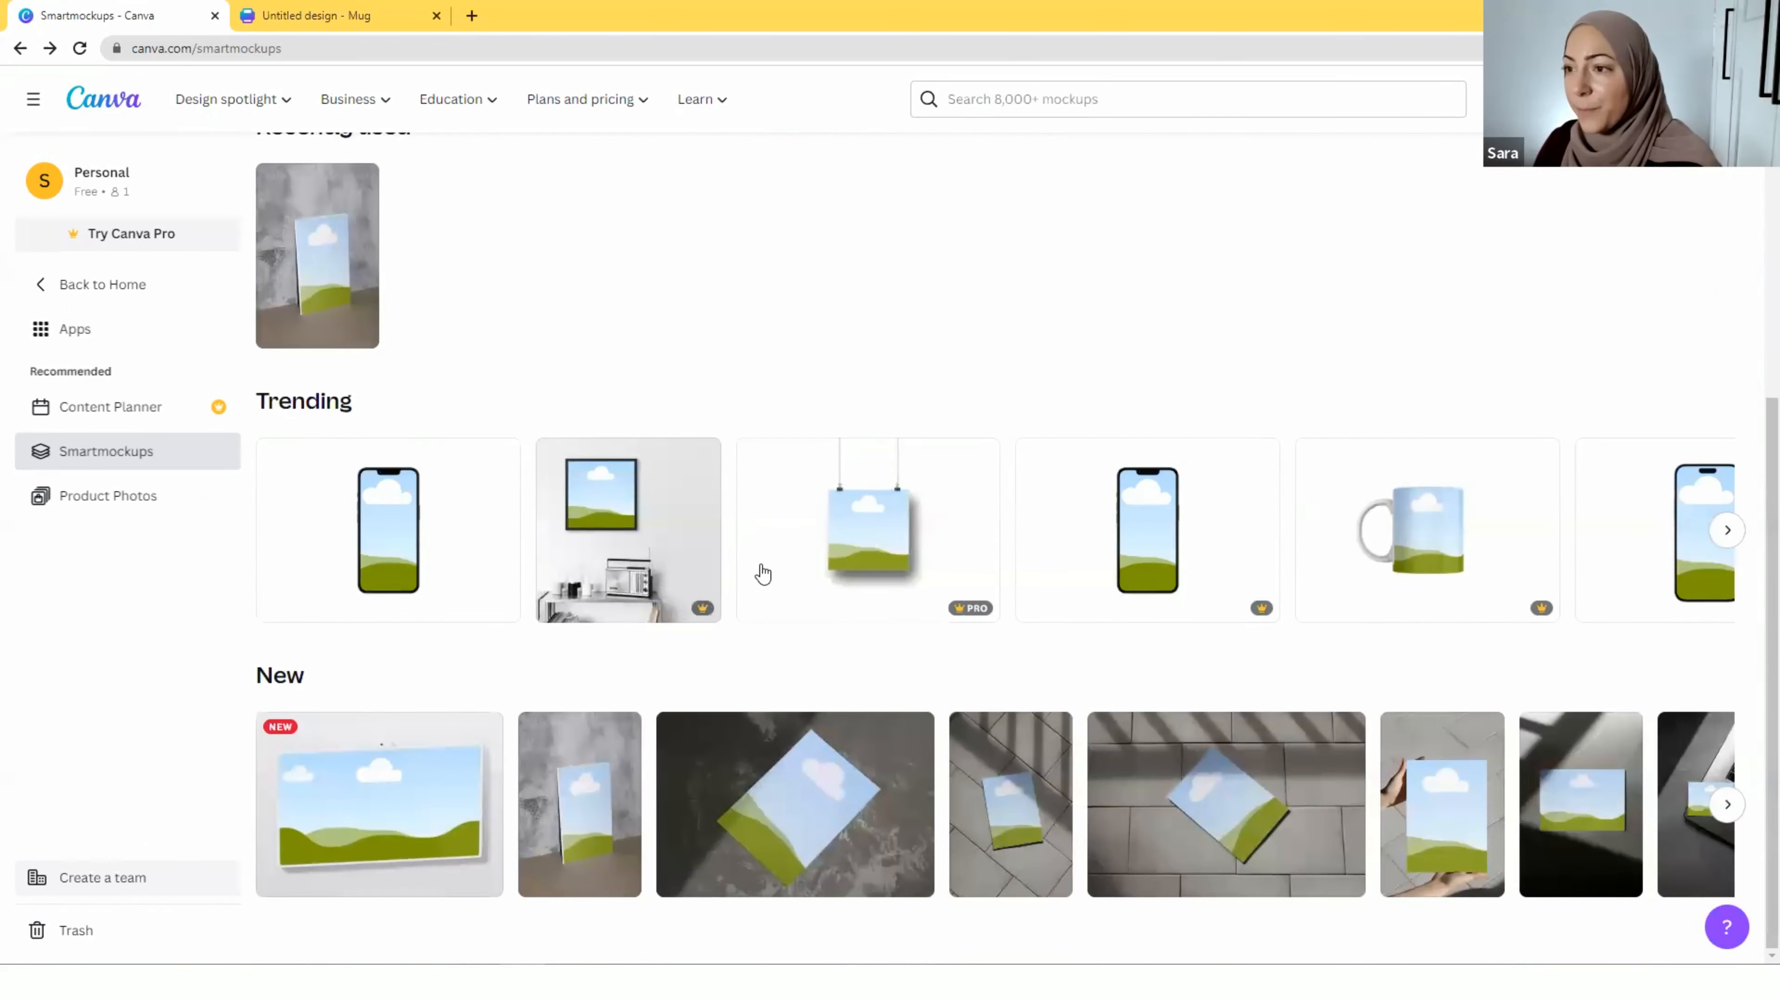
scroll(762, 573, "up", 5)
left_click(884, 272)
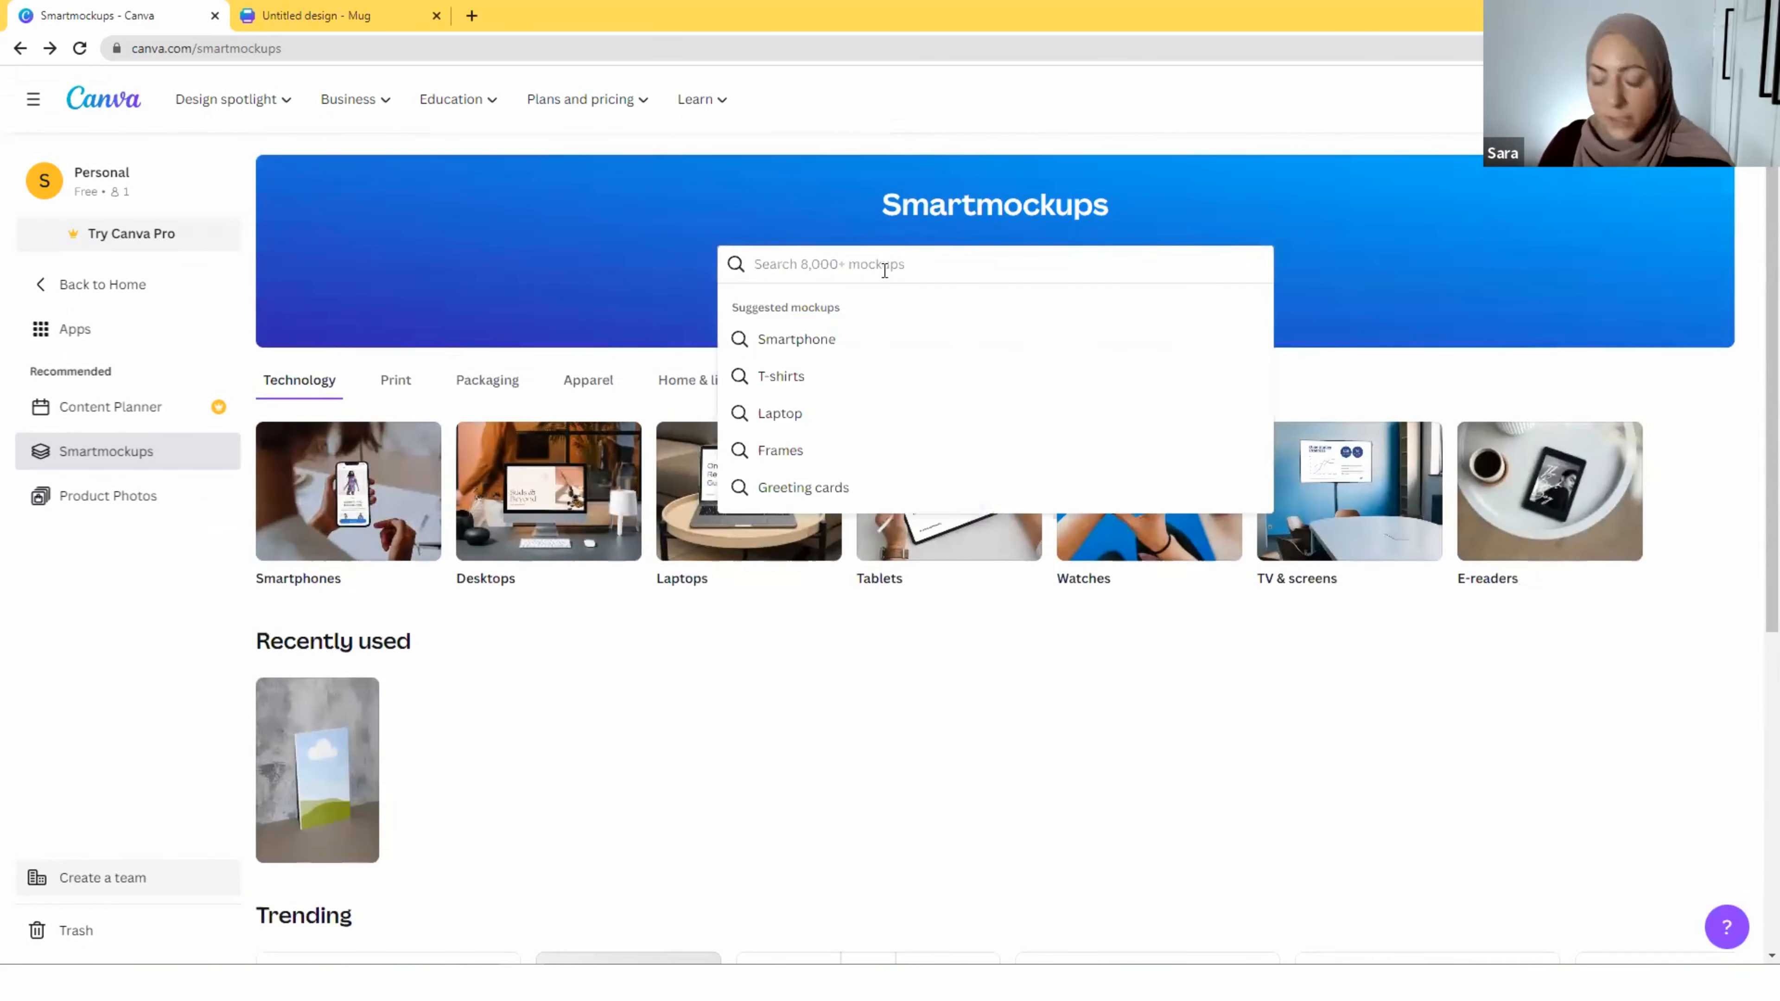
type("bottles")
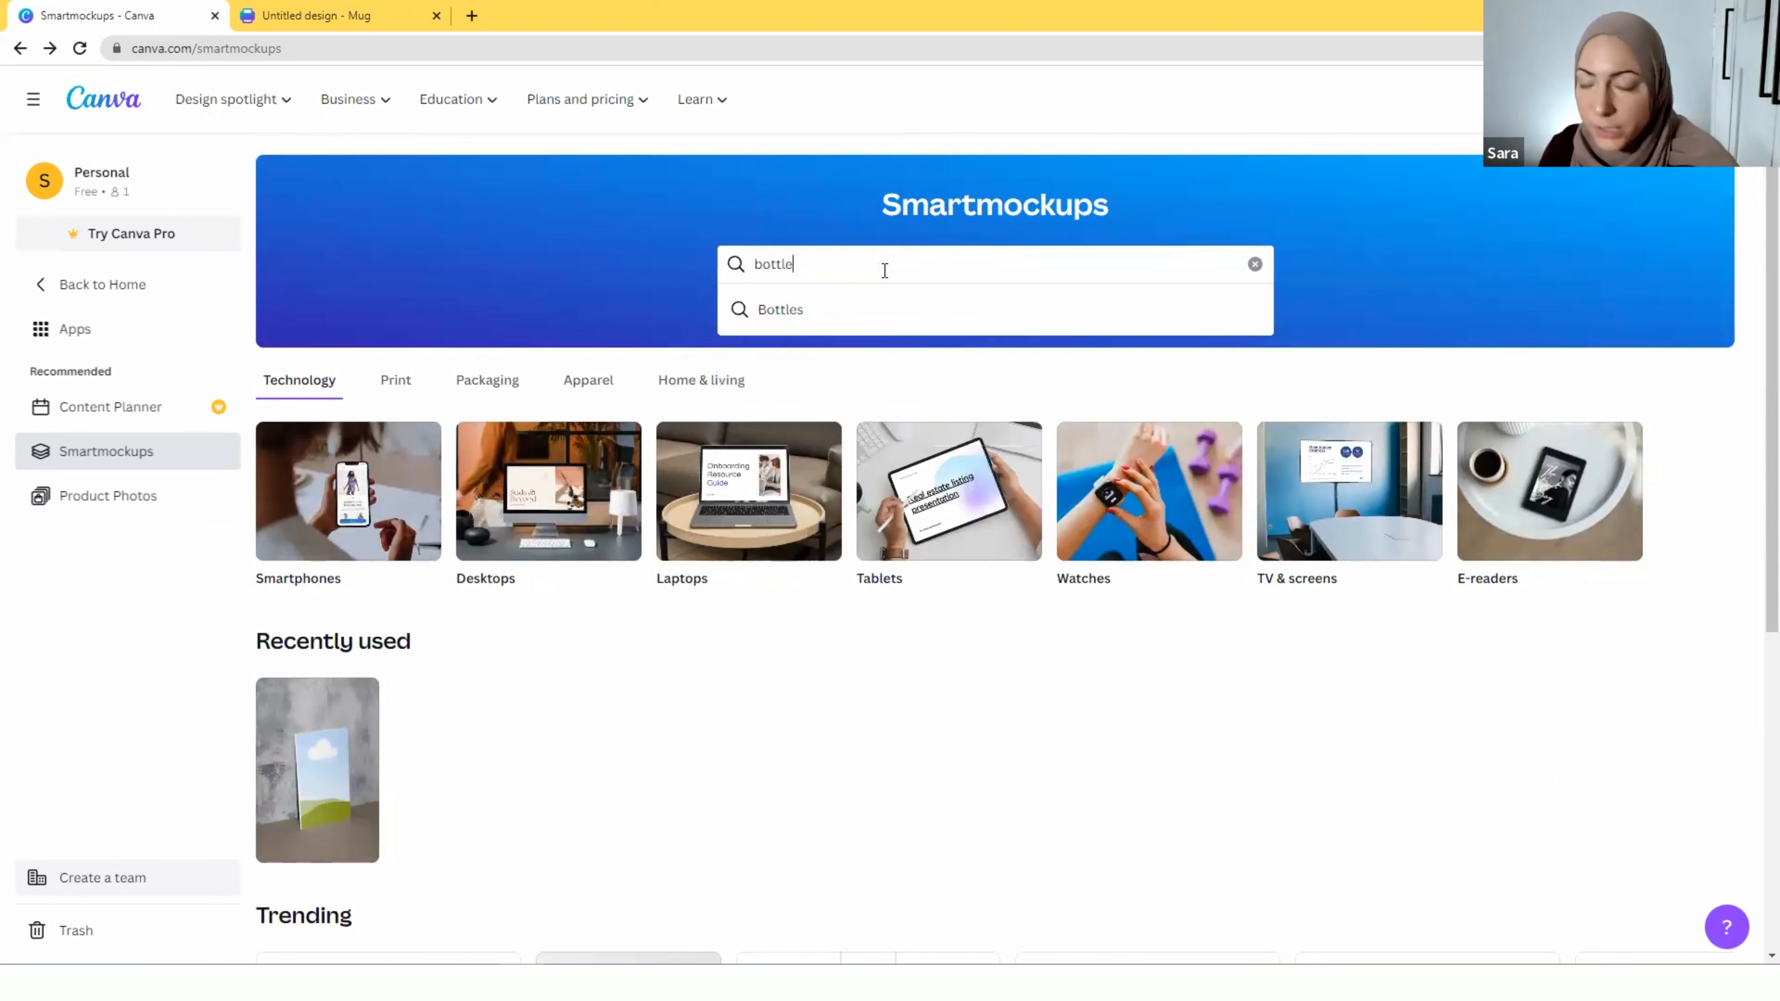
key("Return")
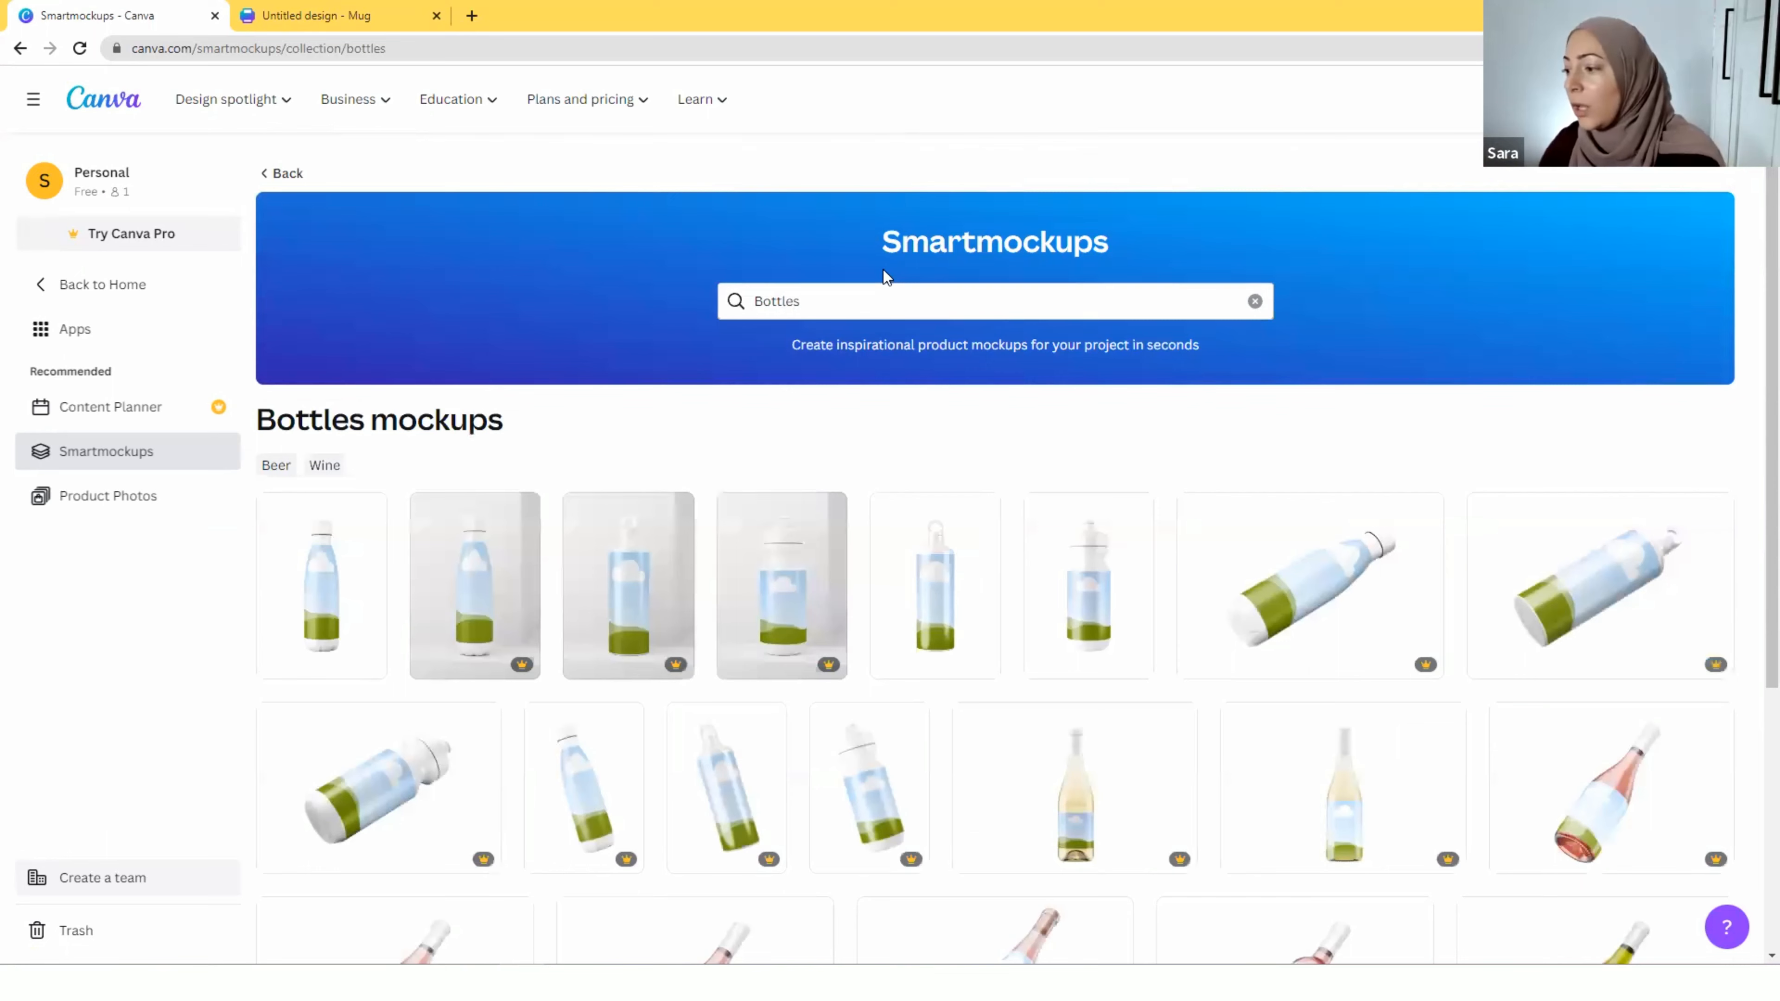
scroll(897, 596, "down", 5)
scroll(911, 613, "up", 5)
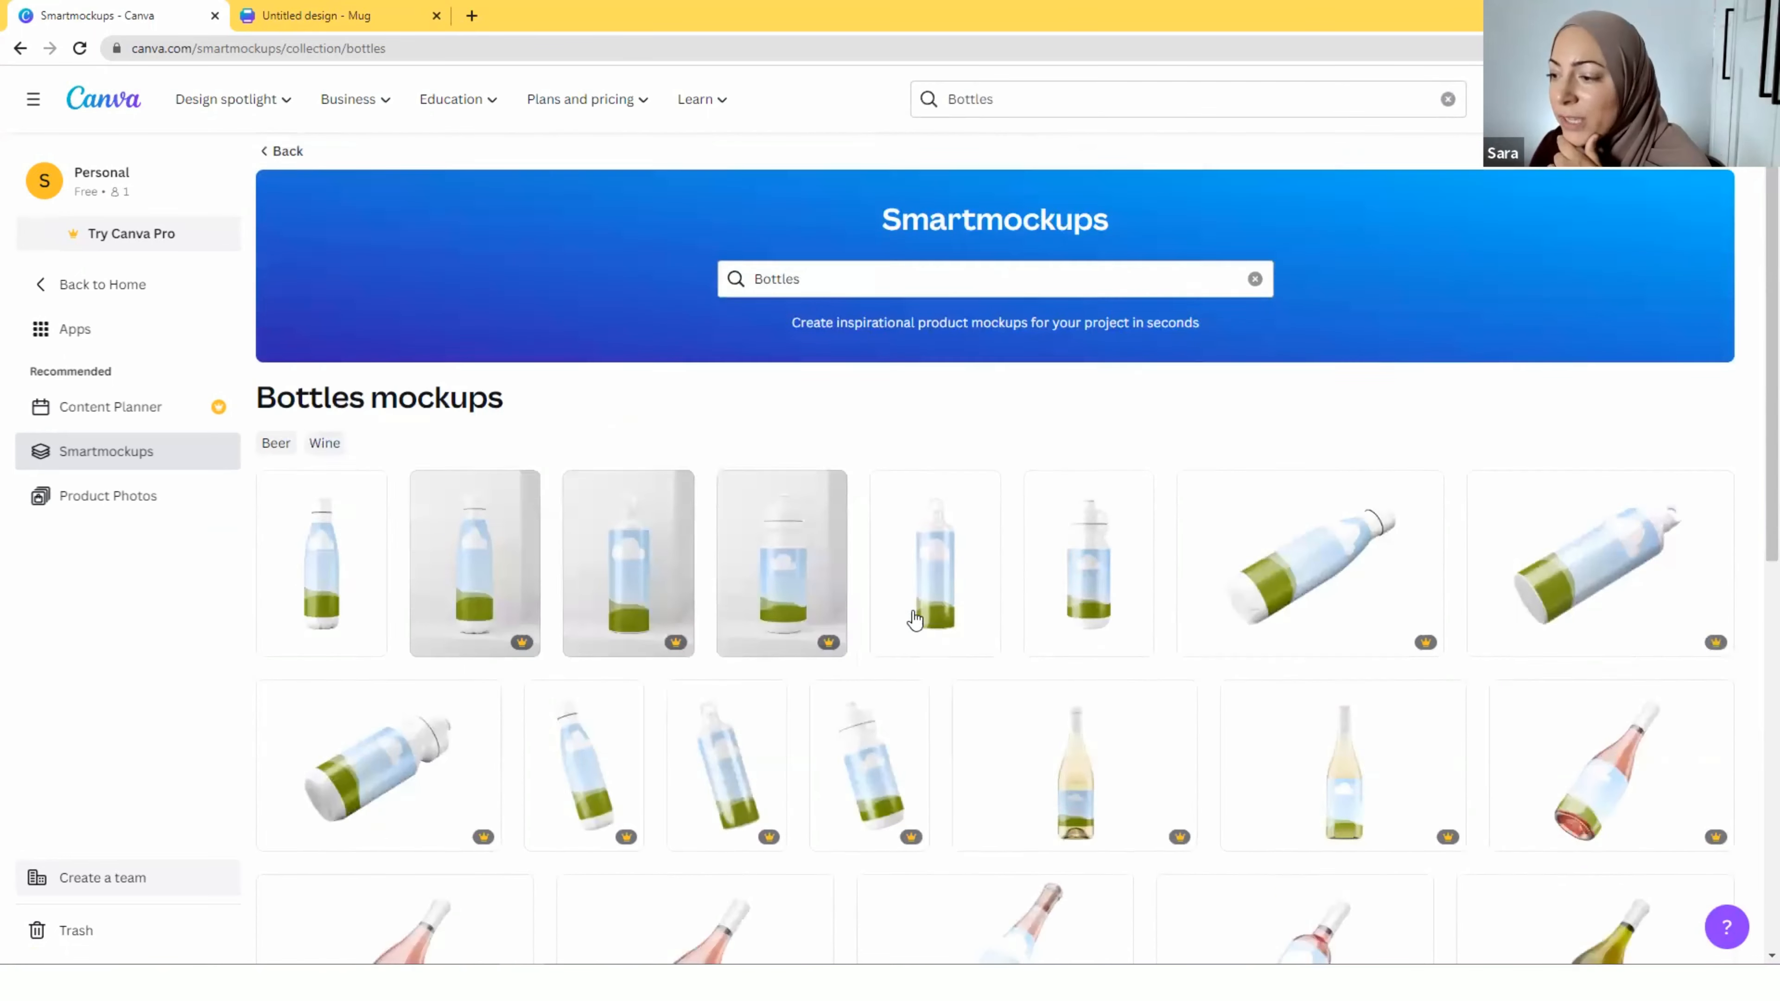
scroll(914, 619, "up", 1)
left_click(277, 175)
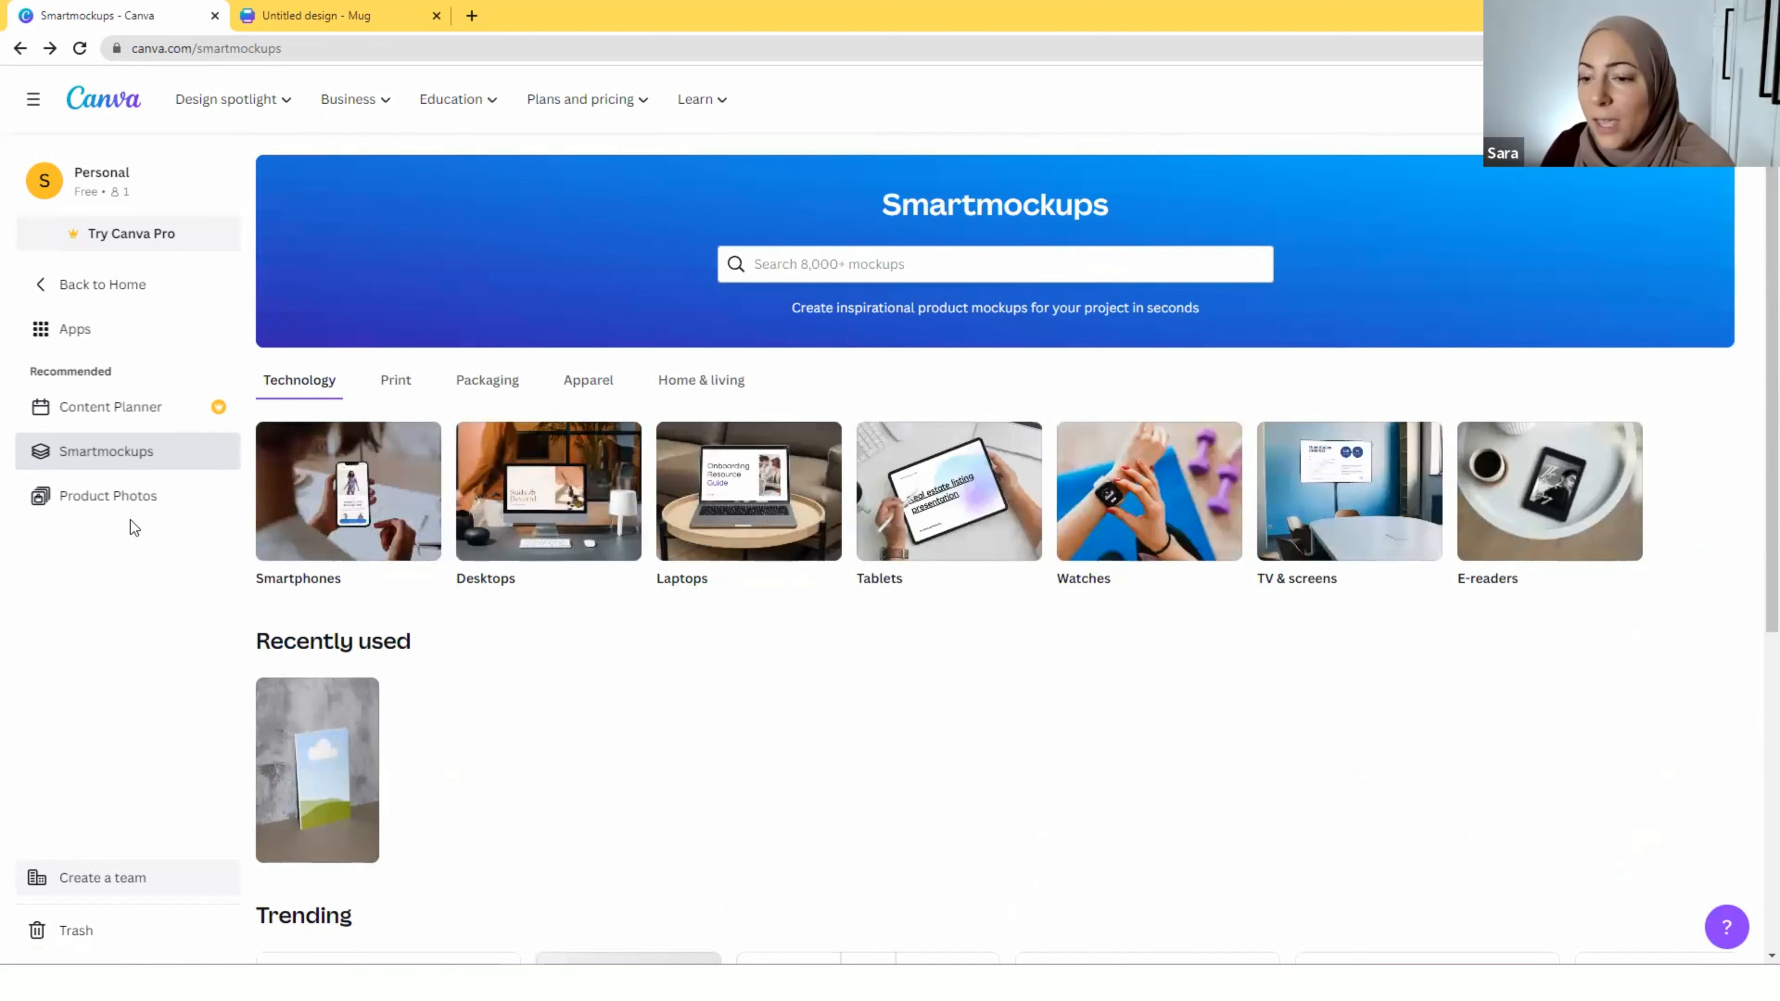
View the Product Photos app and the apps overview, and go back to the home page
left_click(109, 502)
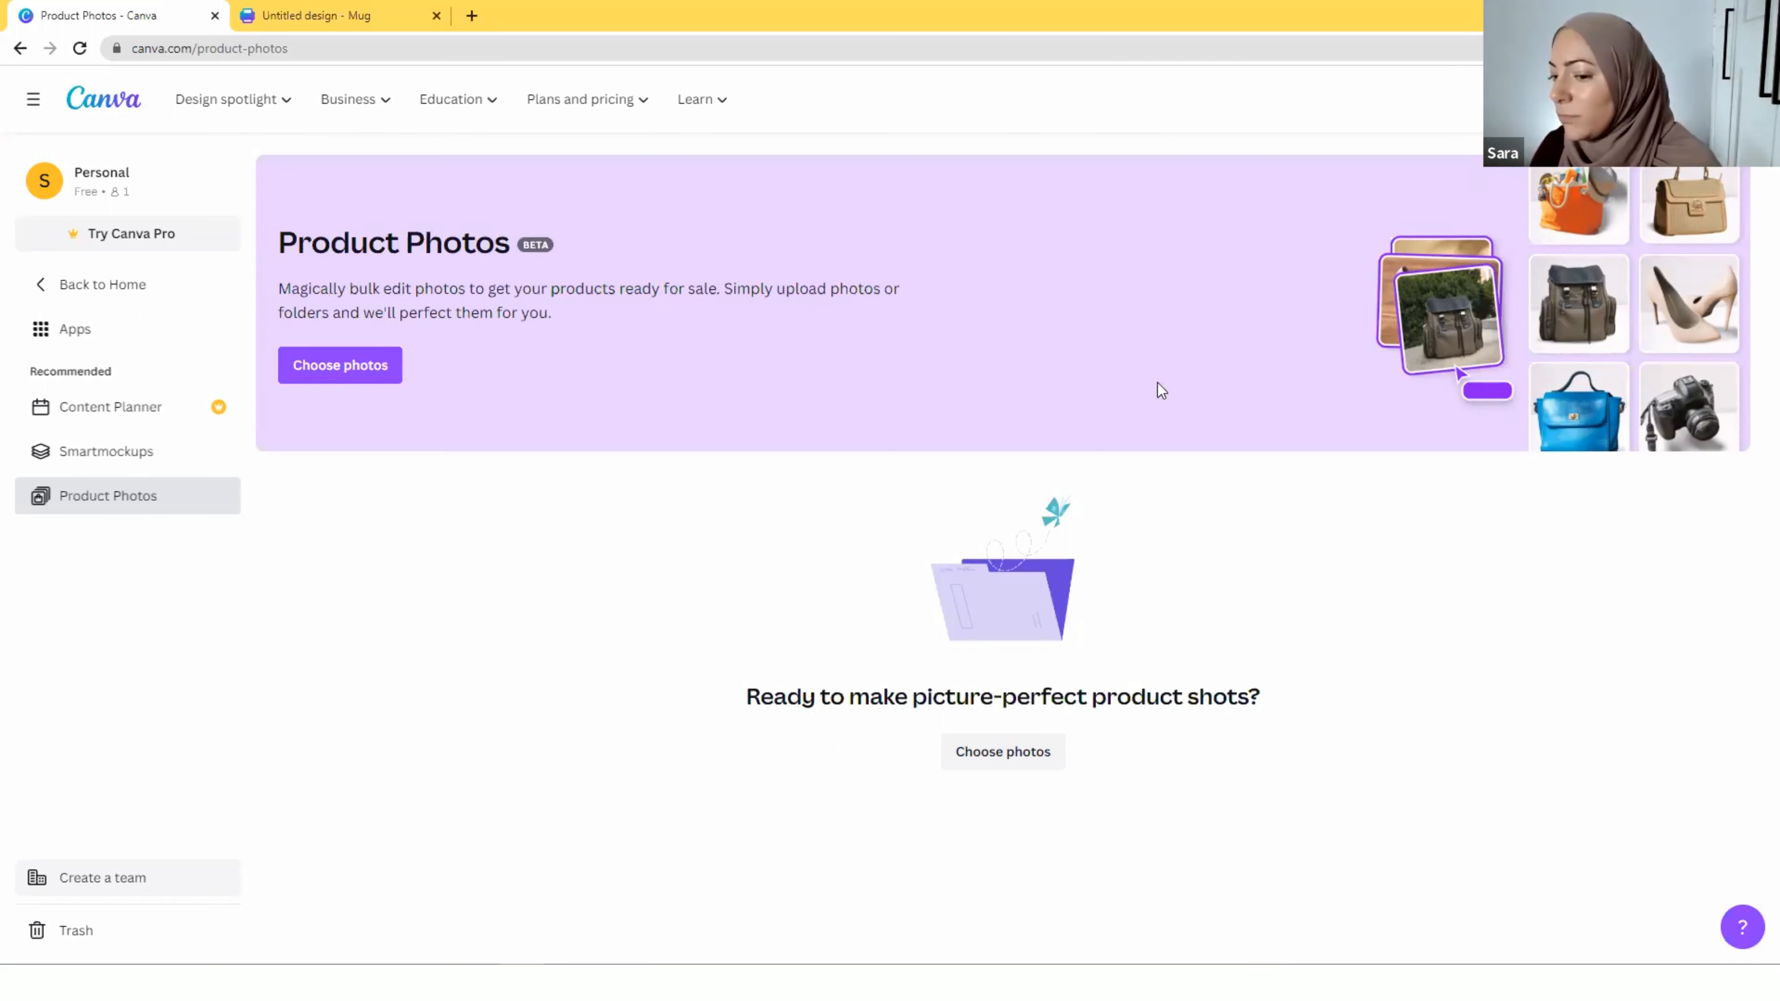
left_click(75, 336)
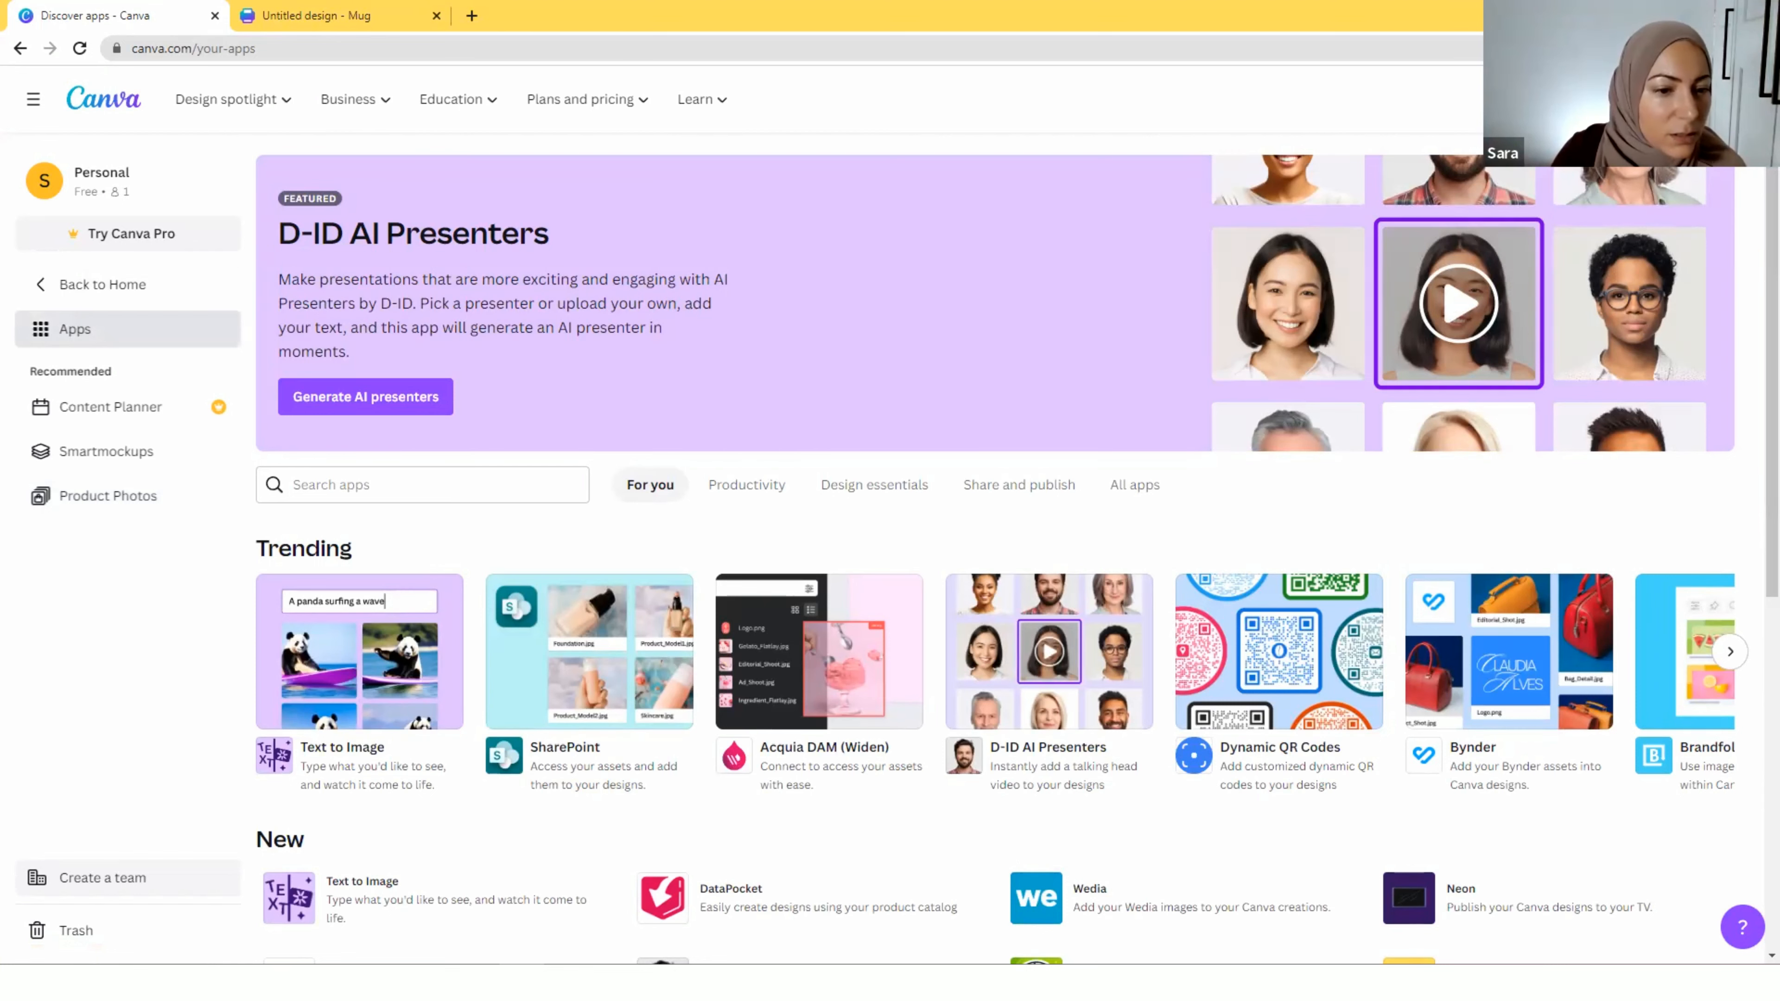
left_click(119, 104)
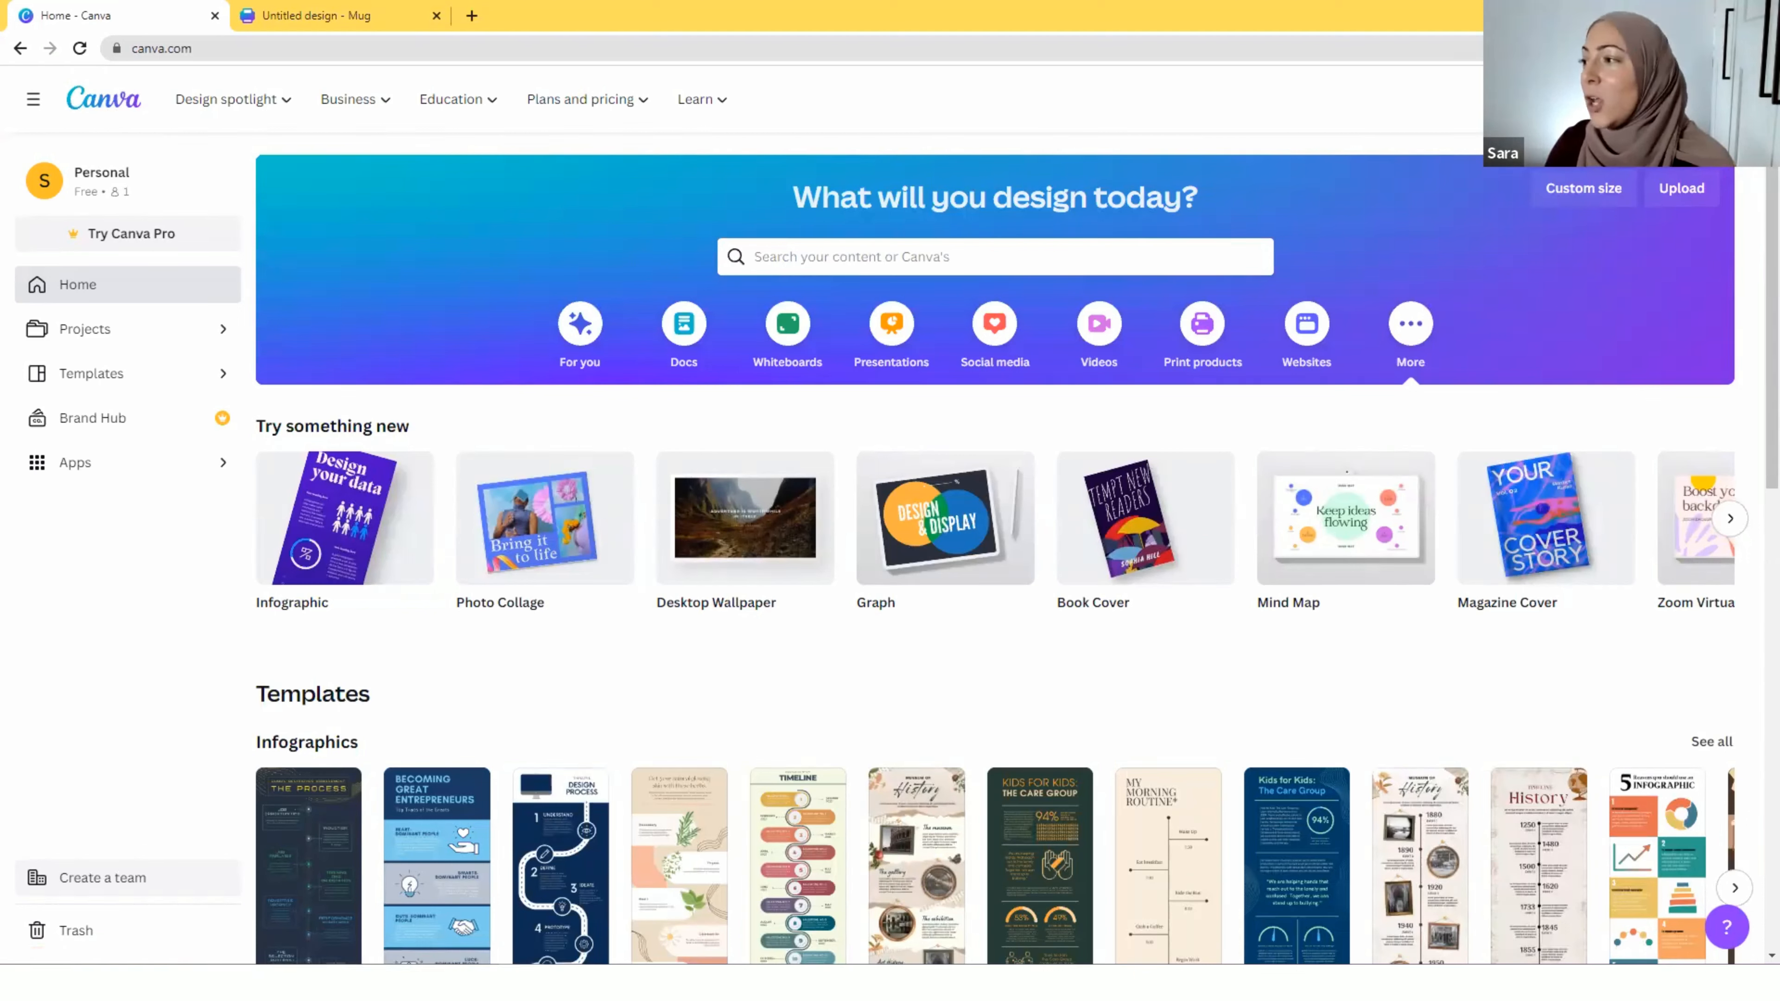
Search the new-design formats for "facebook" and "brochure"
left_click(1613, 98)
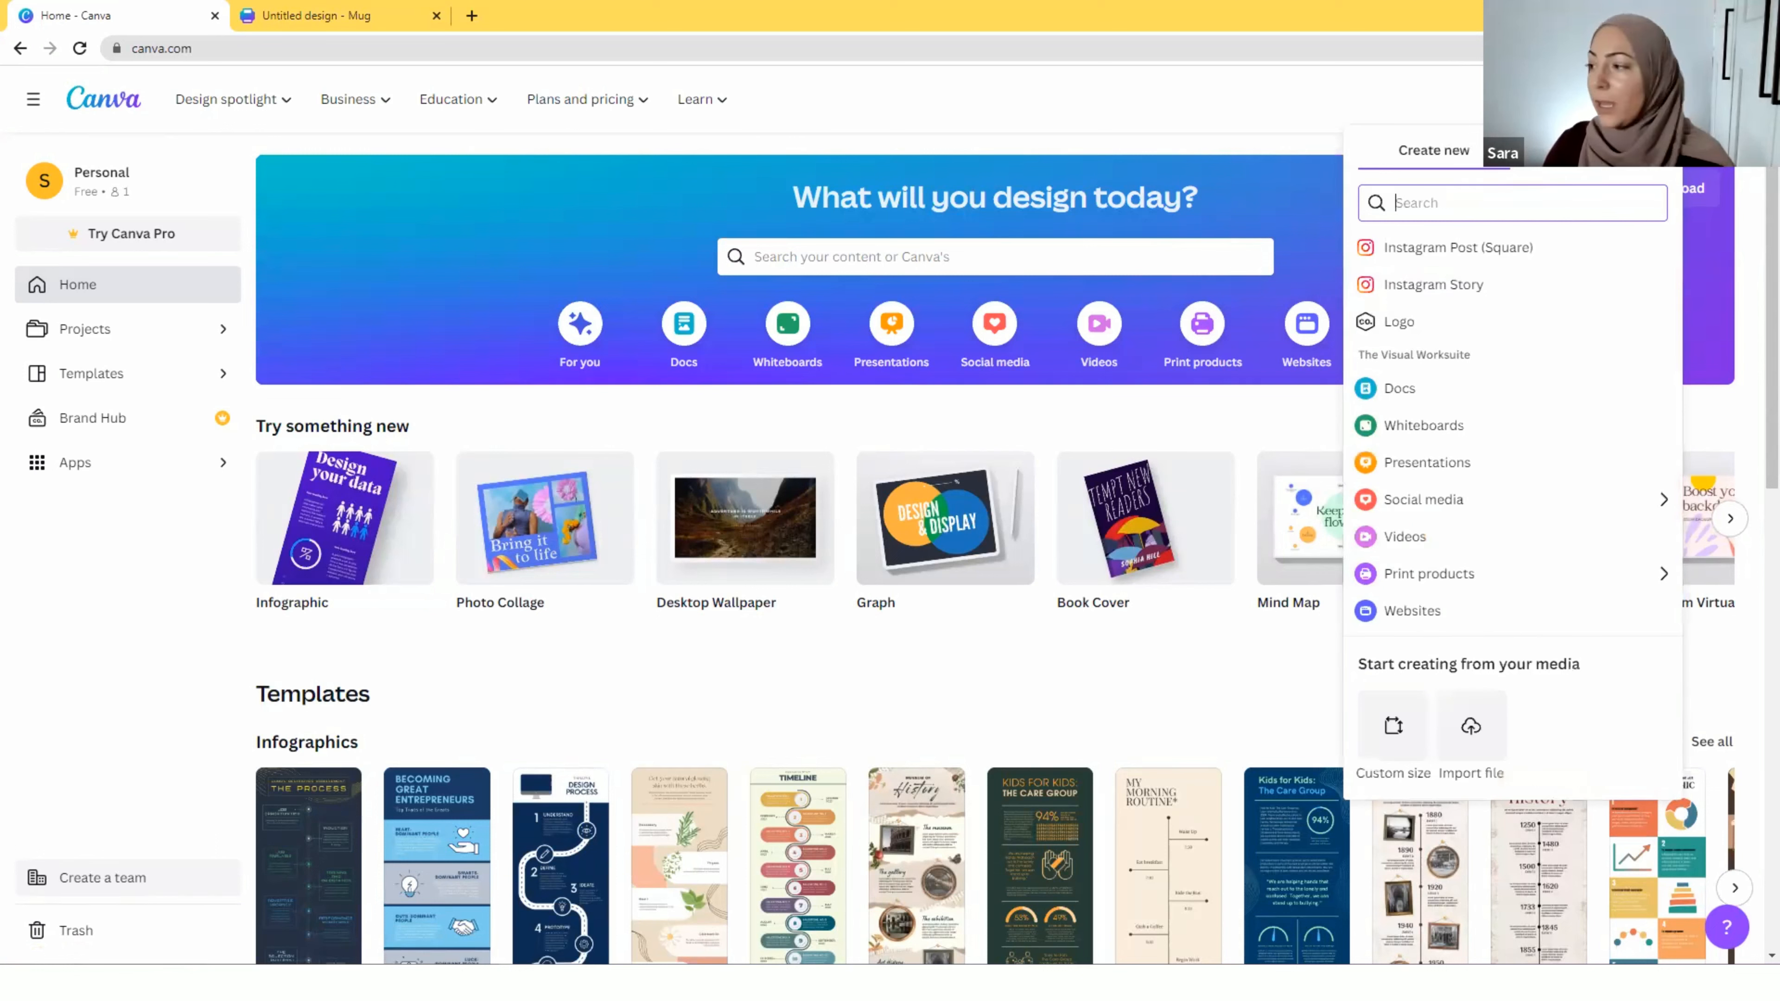
type("facebook")
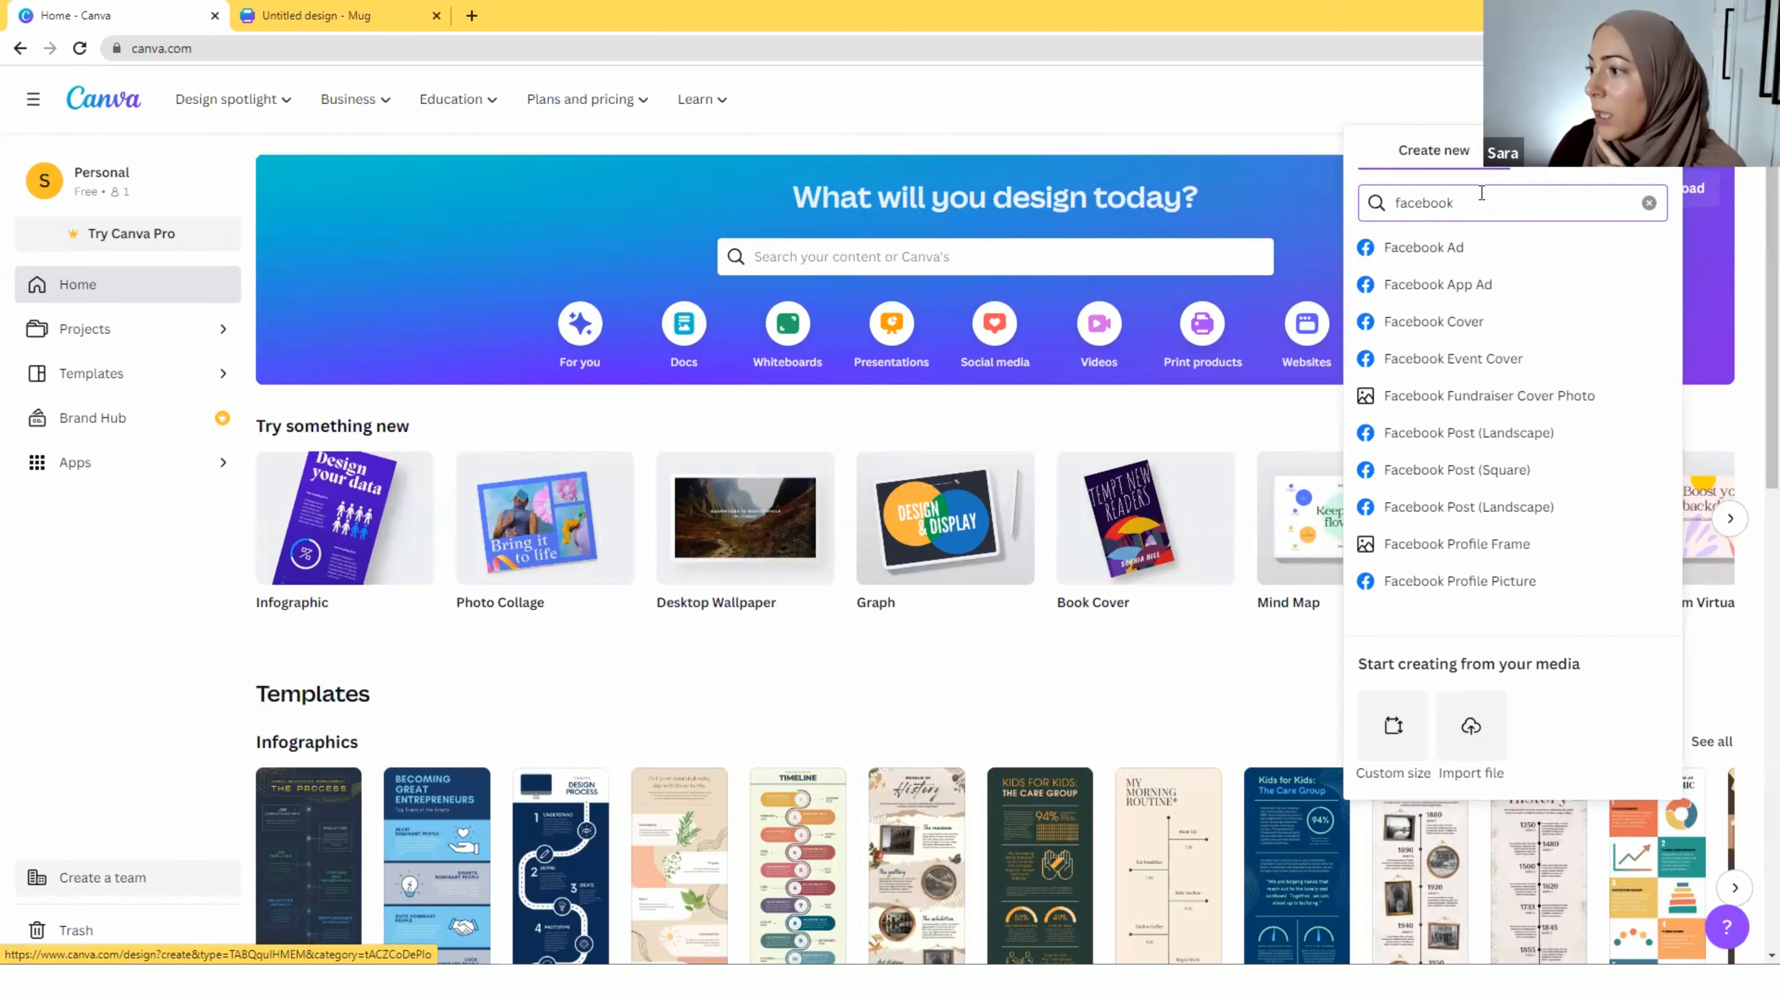
left_click(1375, 204)
type("br")
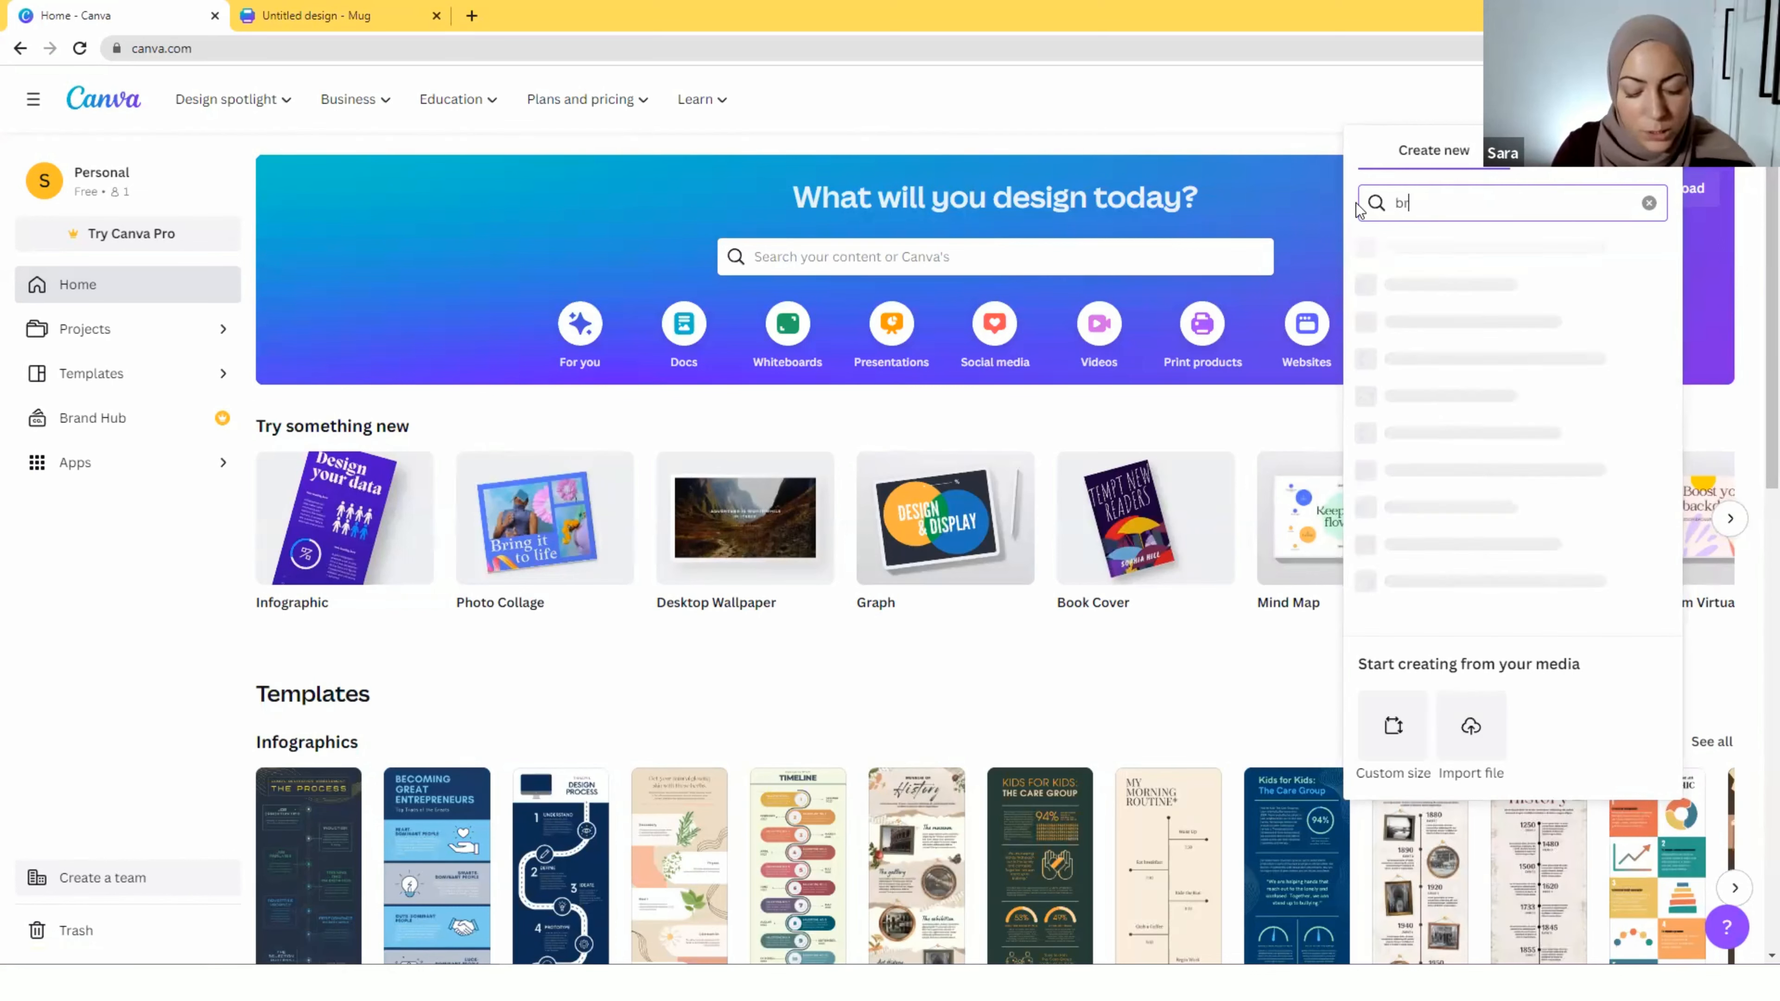
type("ochure")
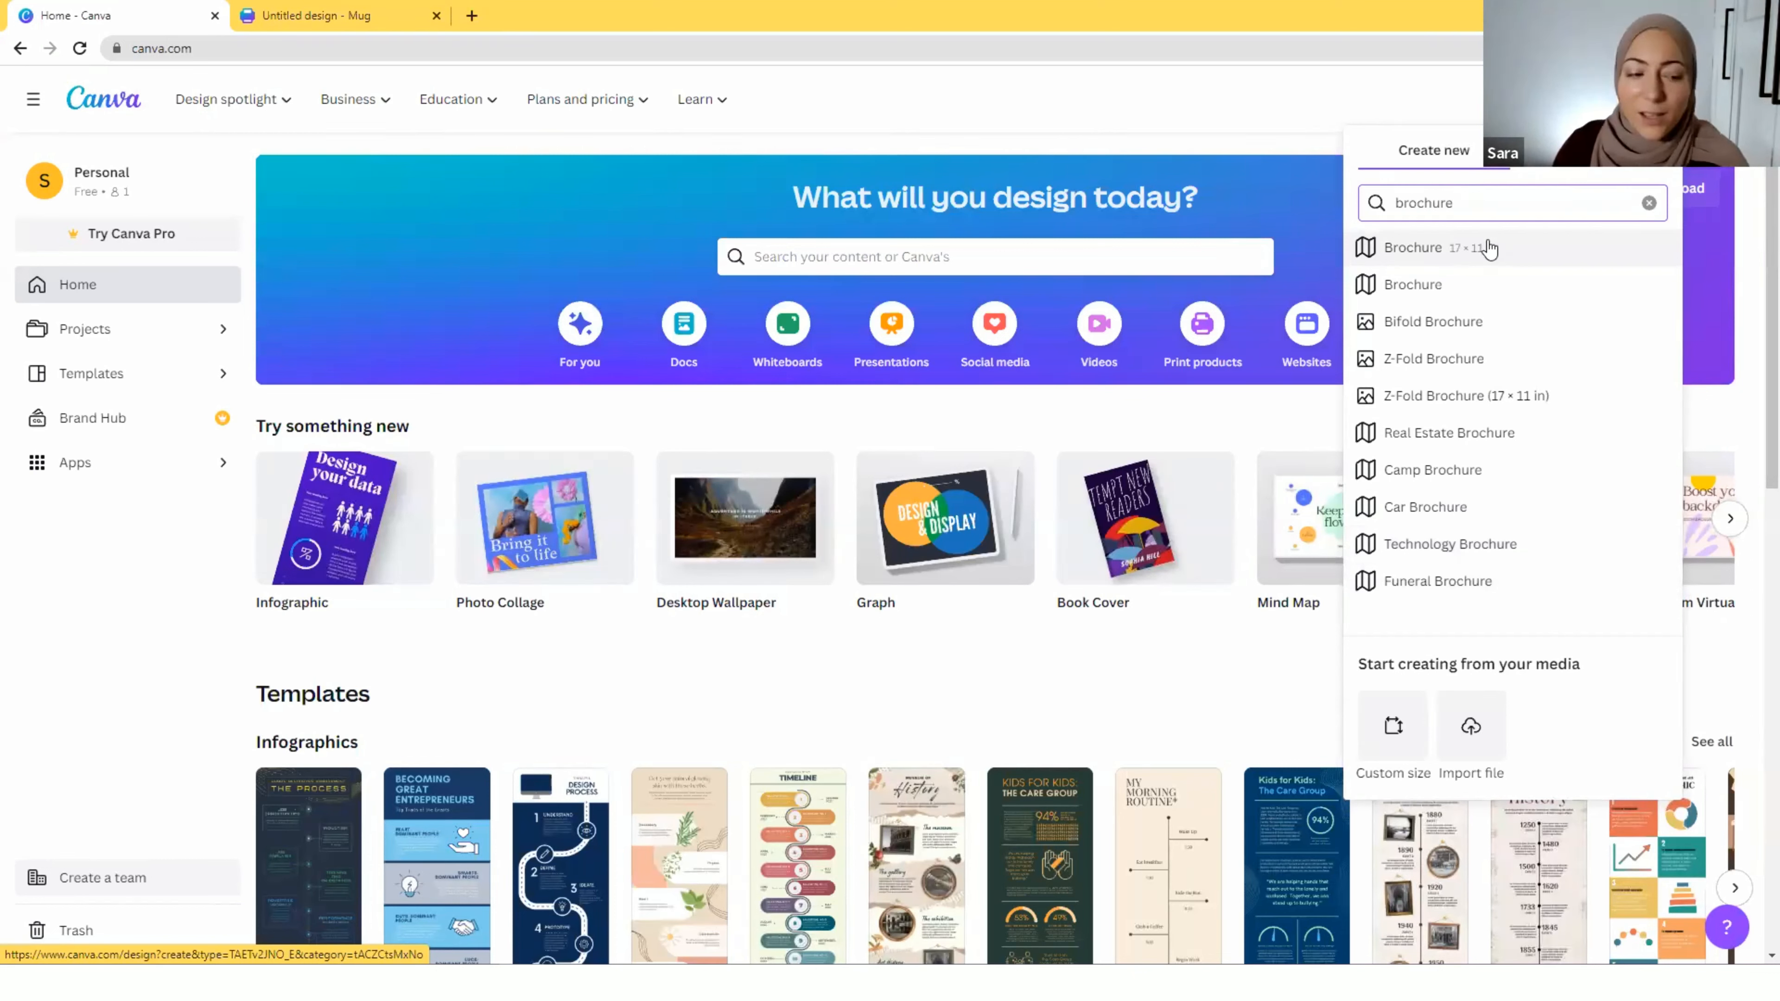
Search the new-design formats for "insta" and create a blank Instagram Post (Square) design
left_click_drag(1477, 204, 1367, 174)
type("insta")
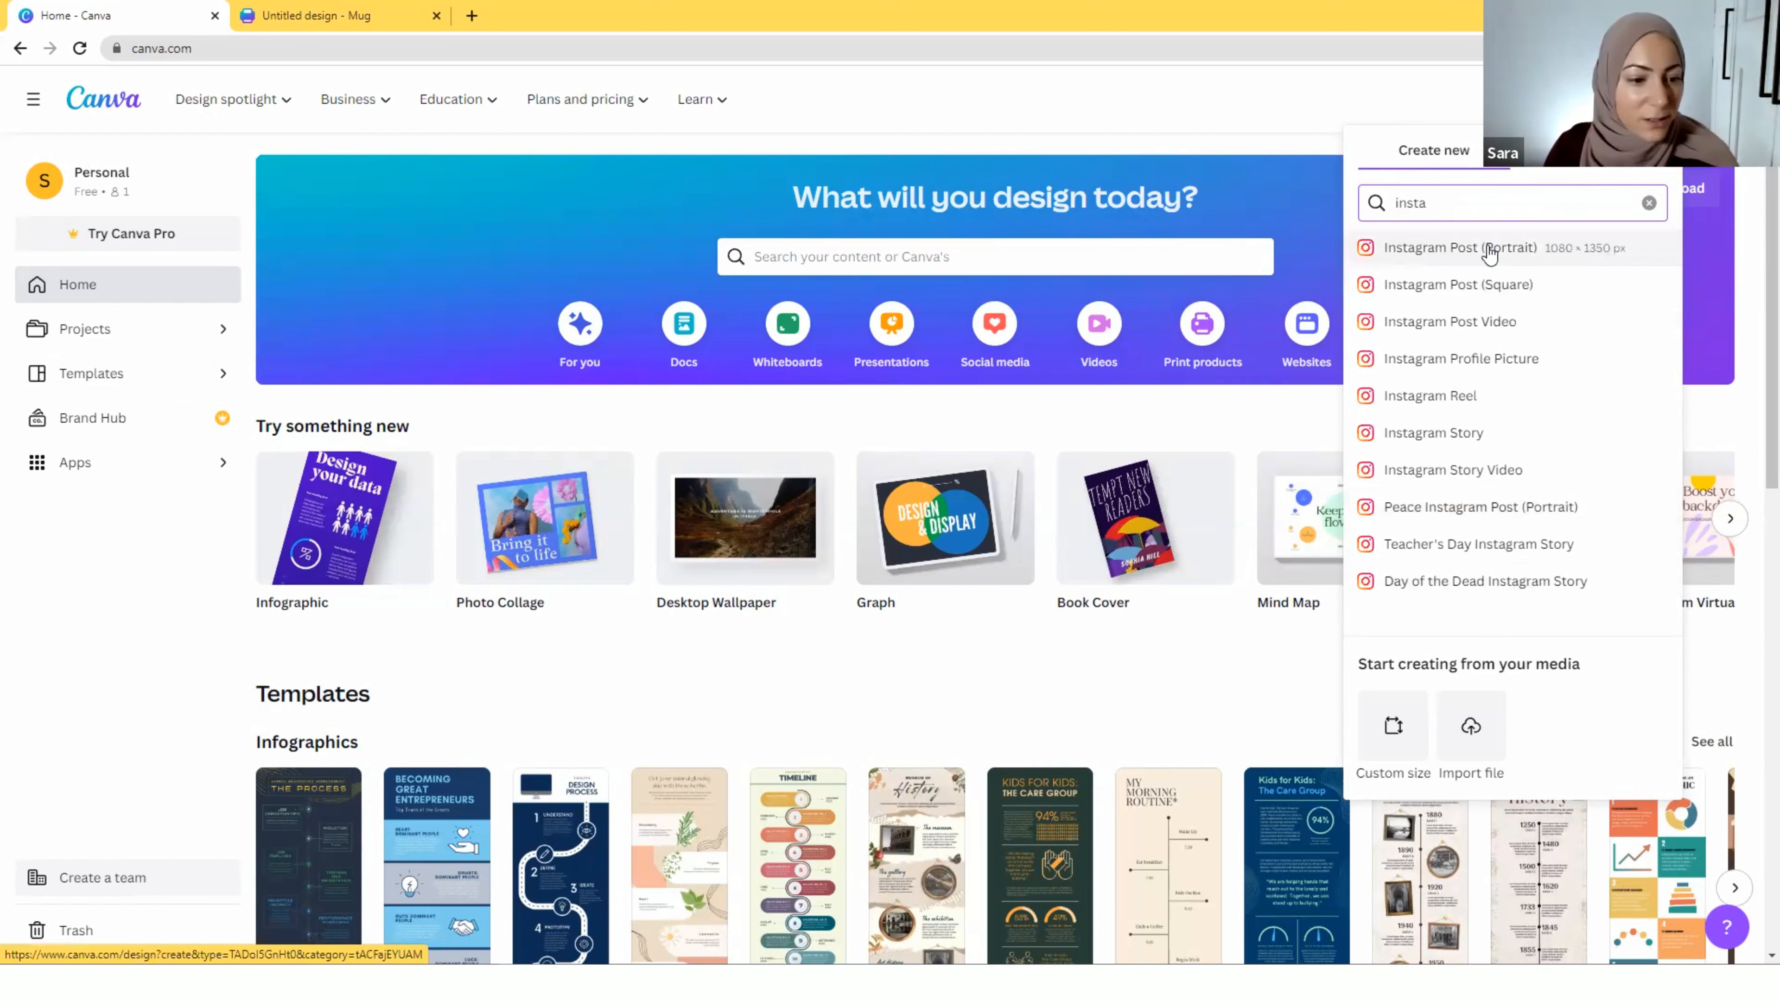
left_click(1493, 286)
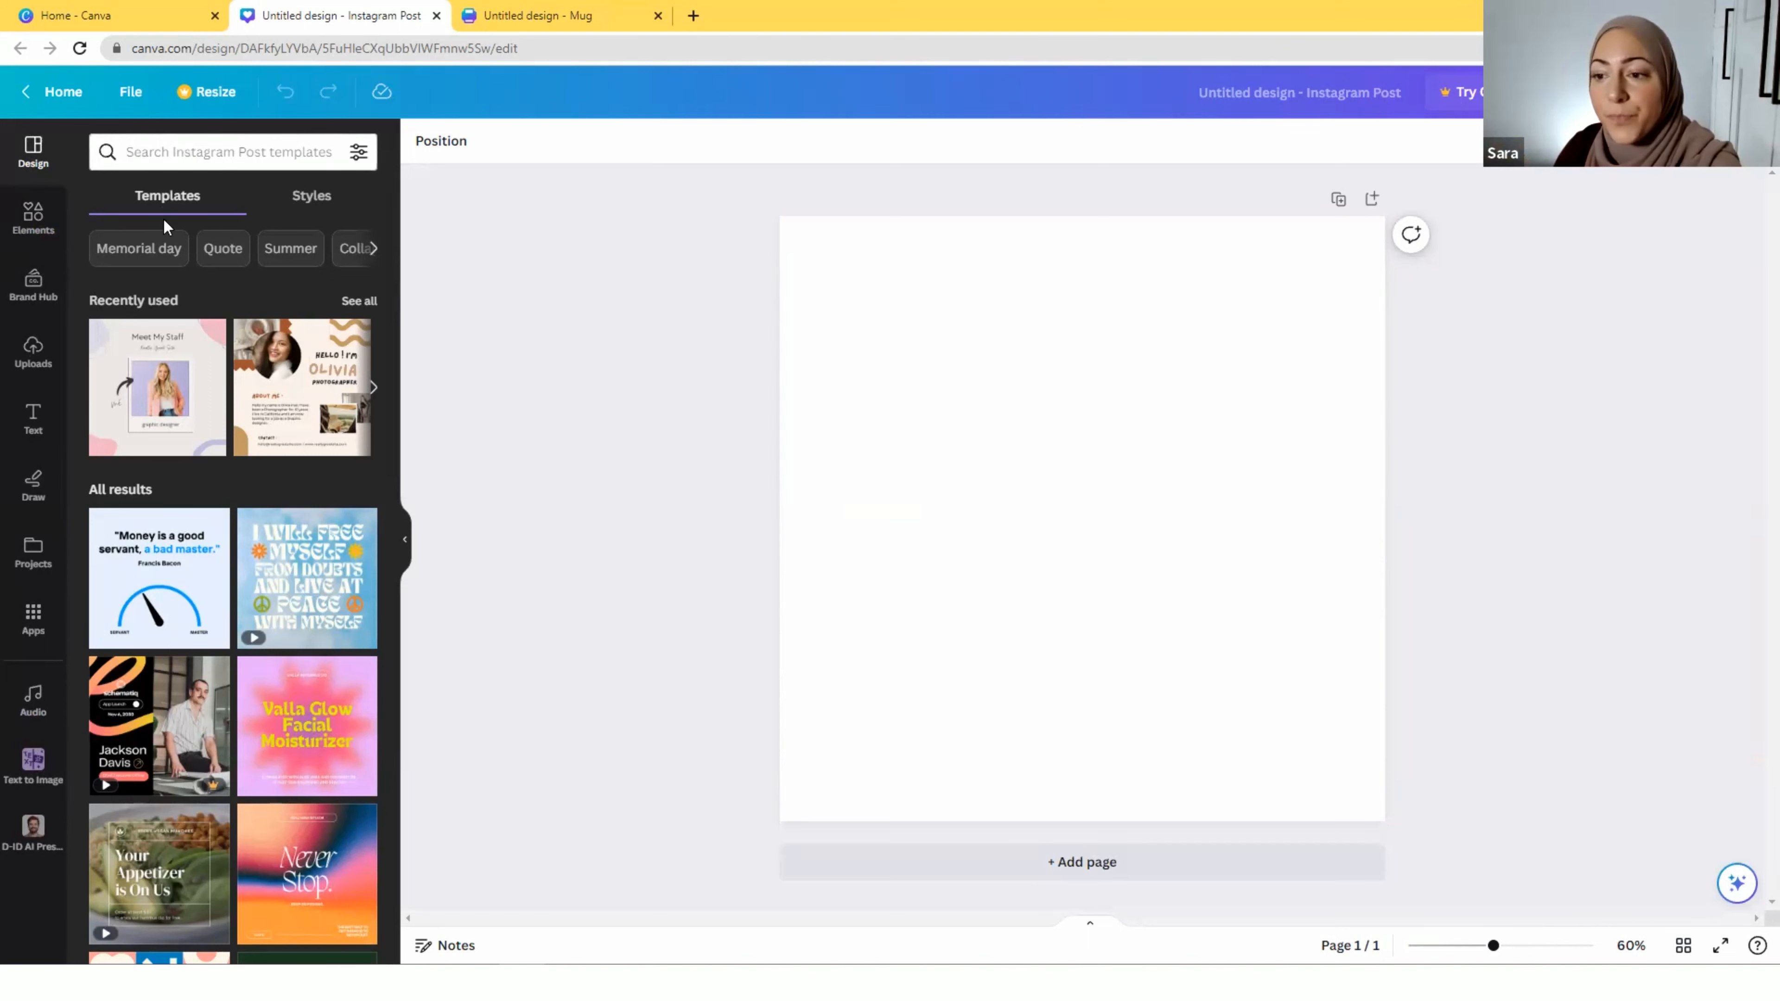
Search the Instagram Post templates for "sale" and browse through the designs
left_click(182, 159)
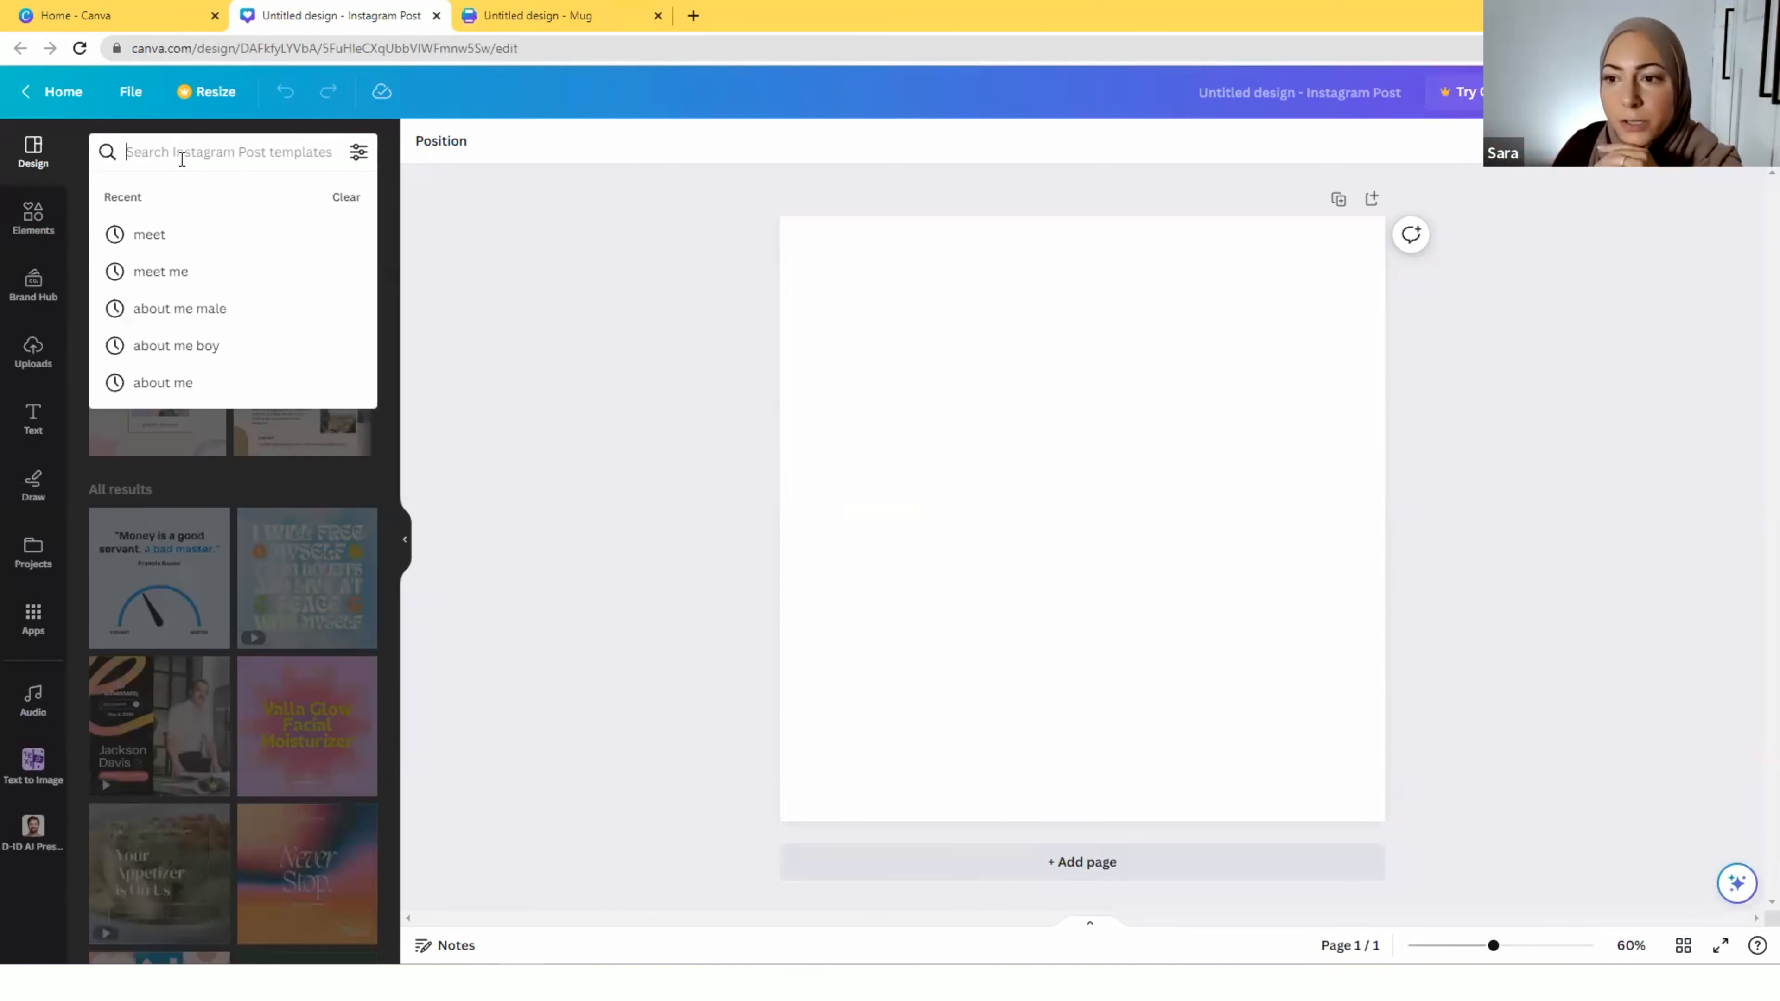
type("sale")
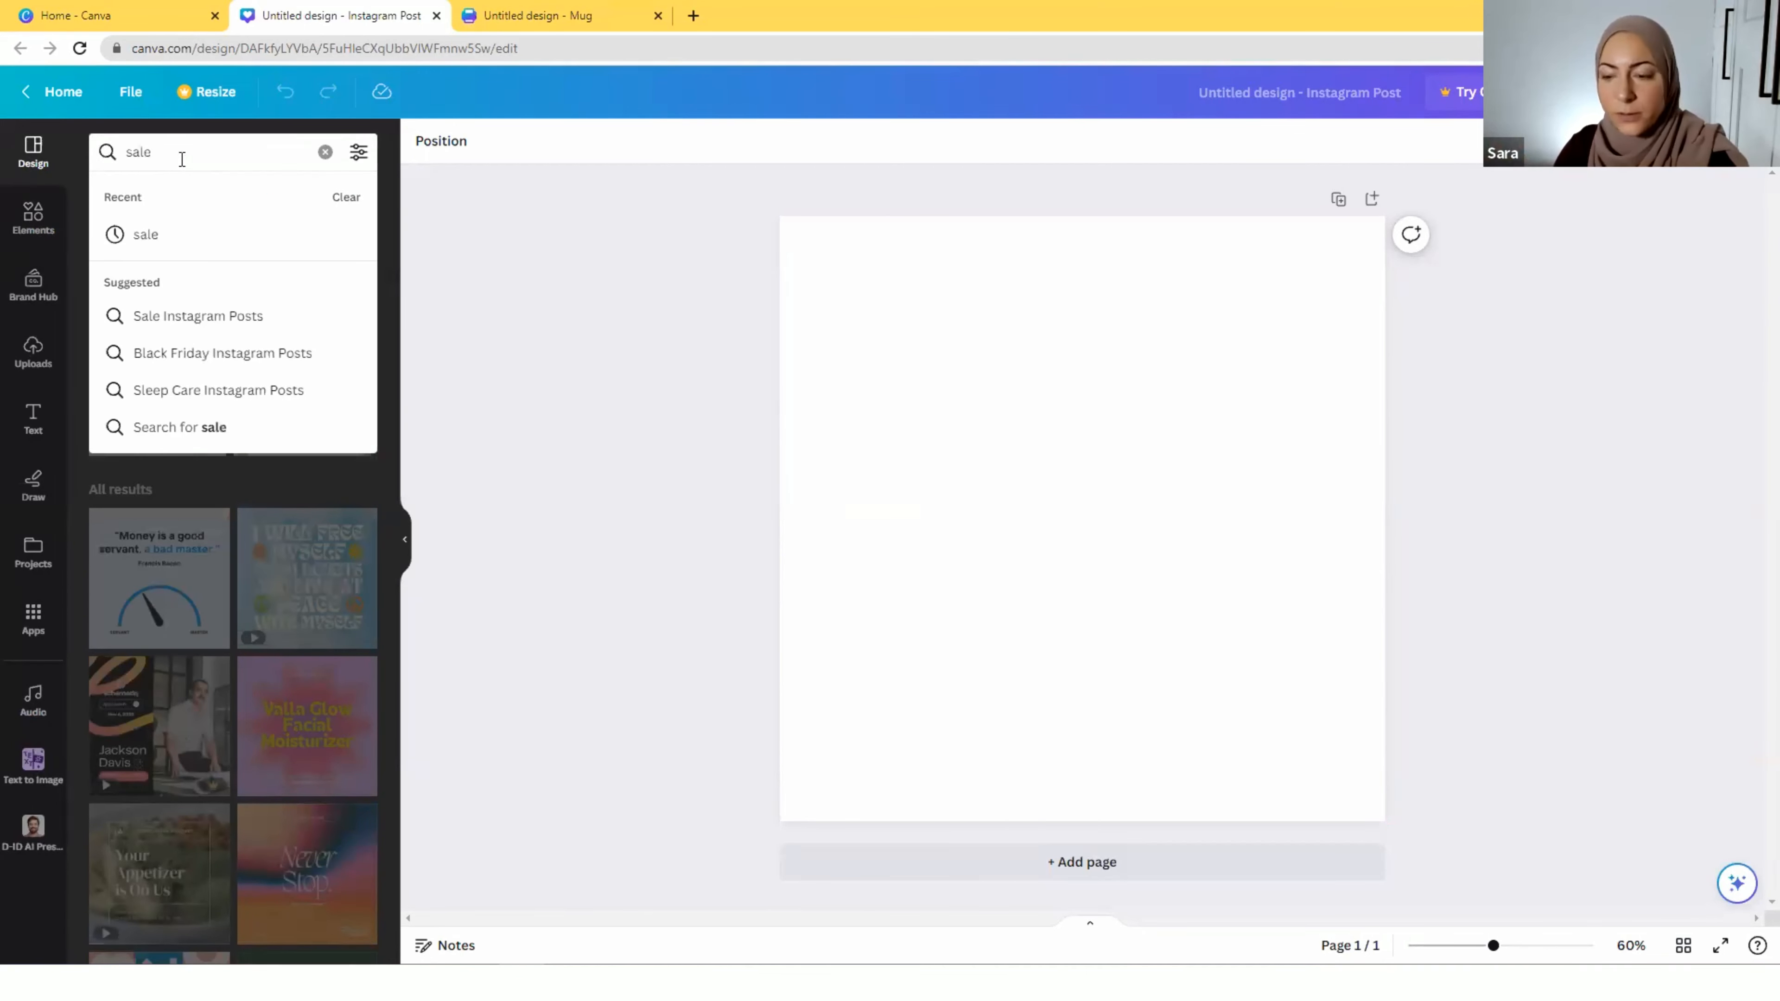
key("Return")
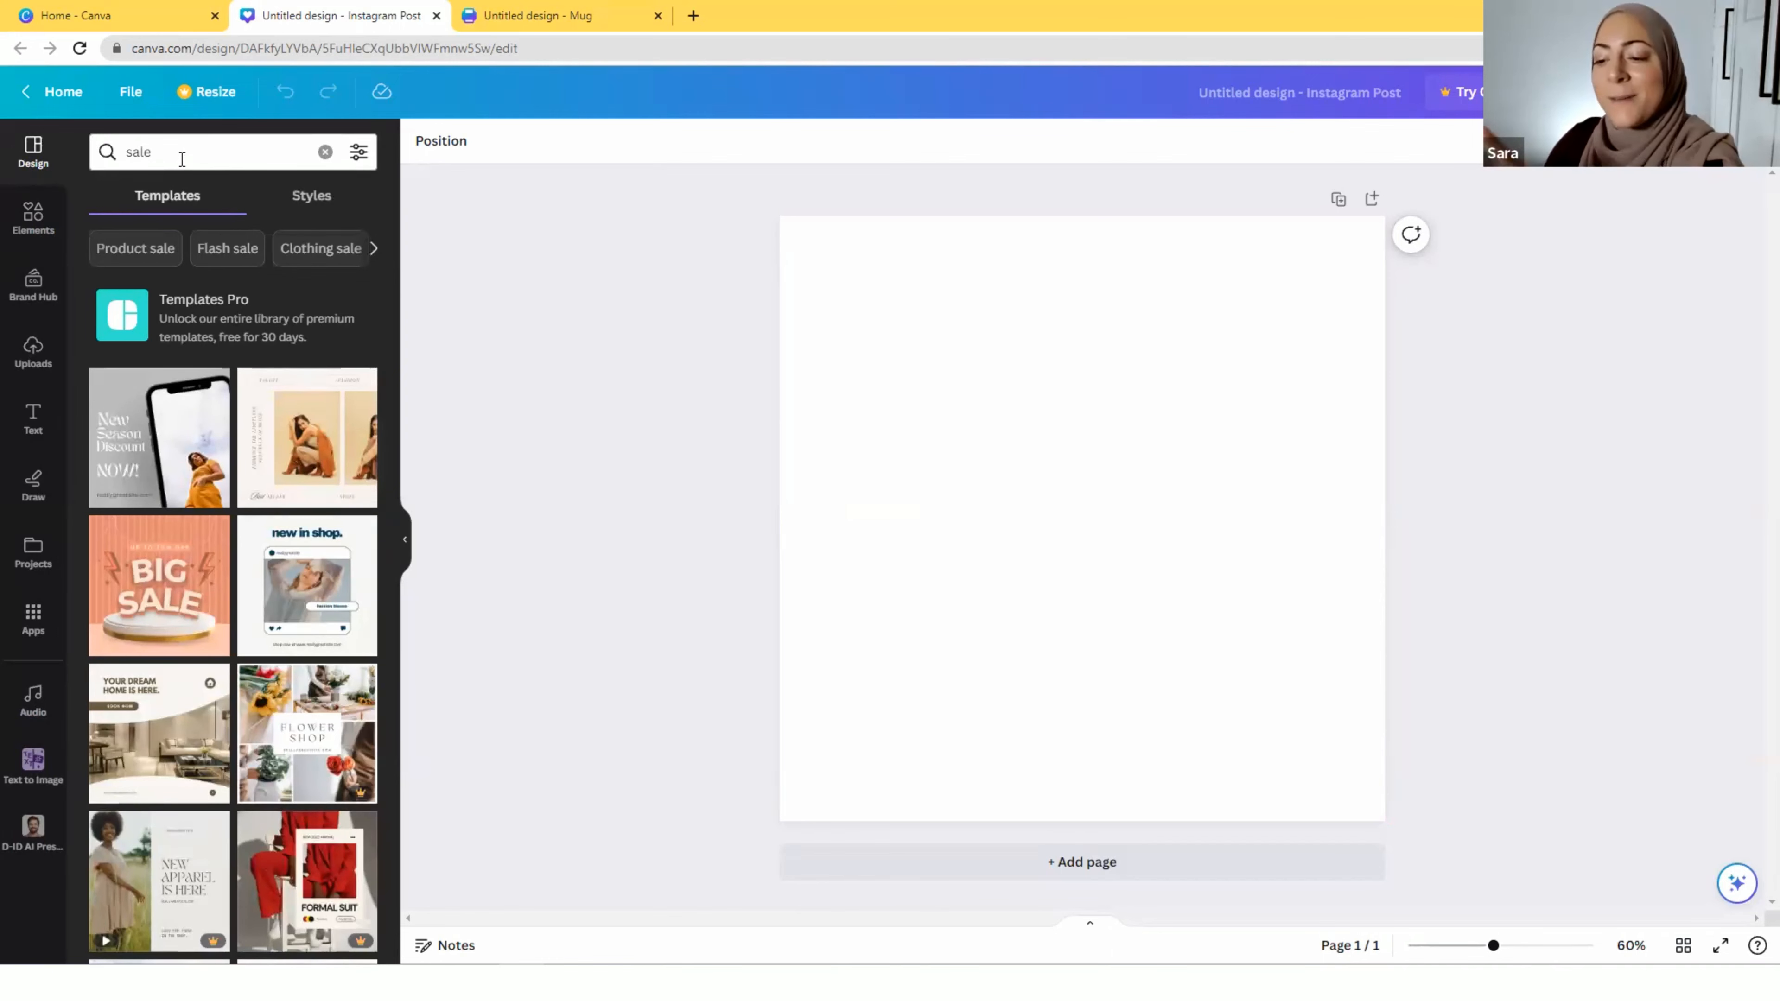
scroll(254, 502, "down", 1)
scroll(253, 502, "down", 10)
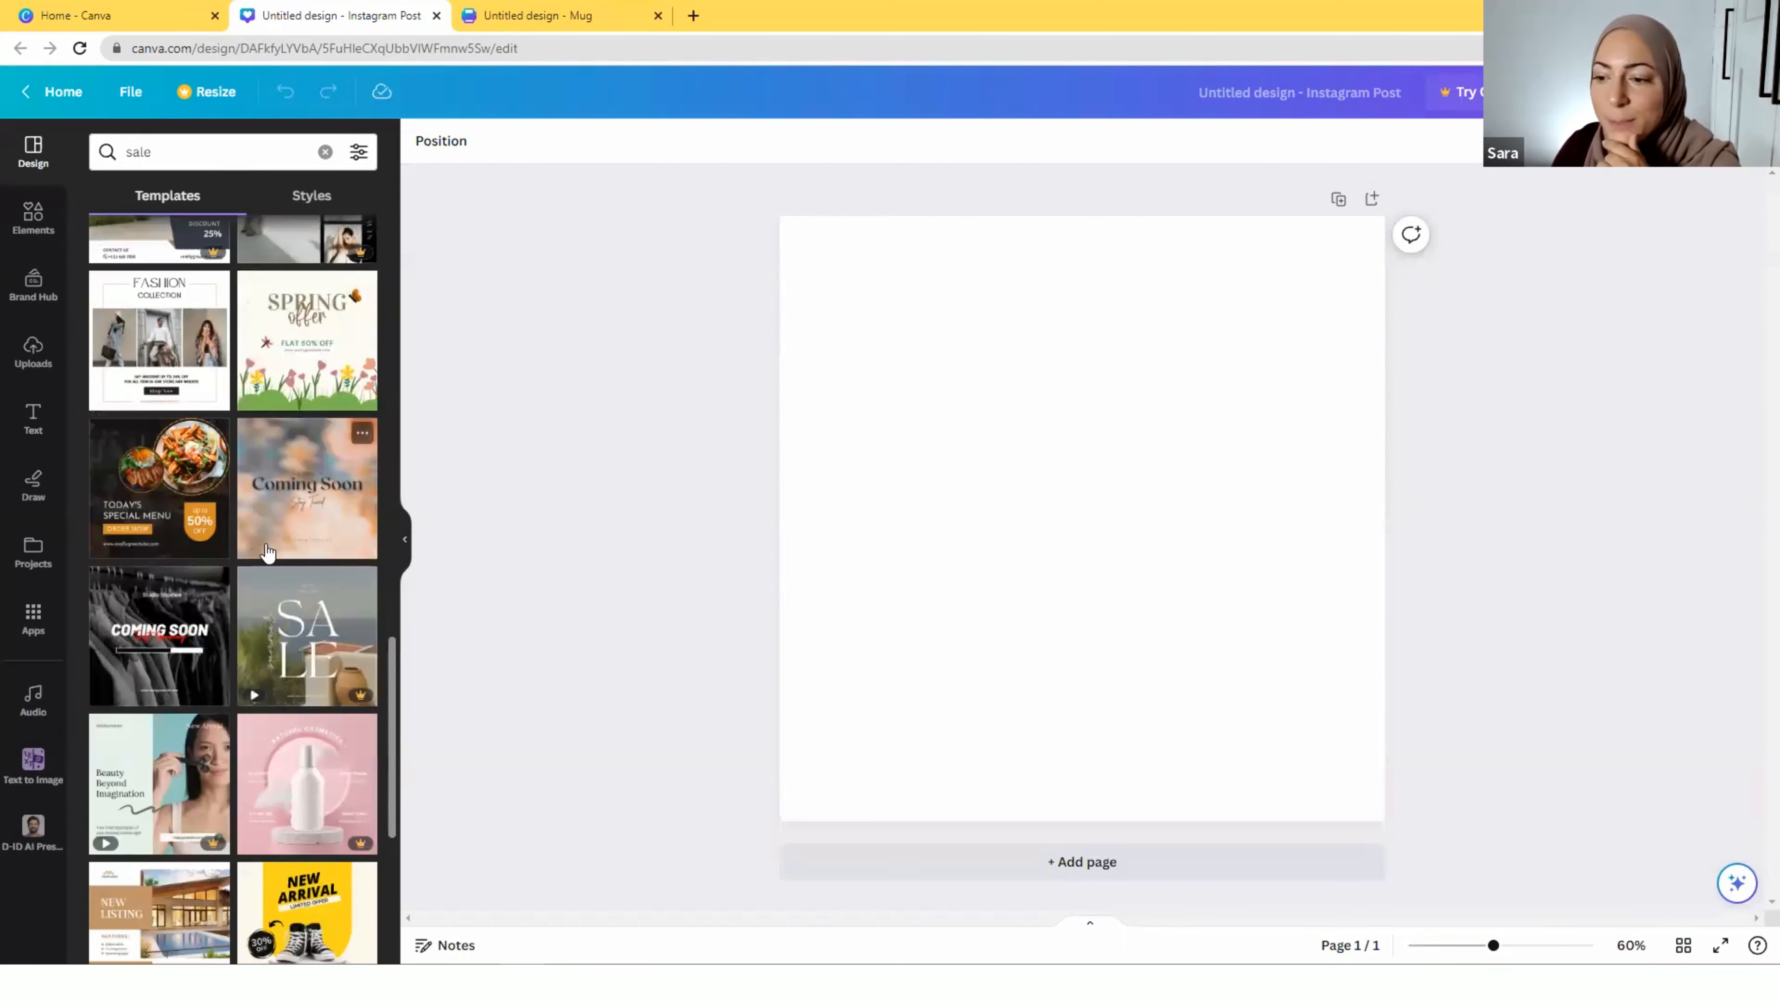
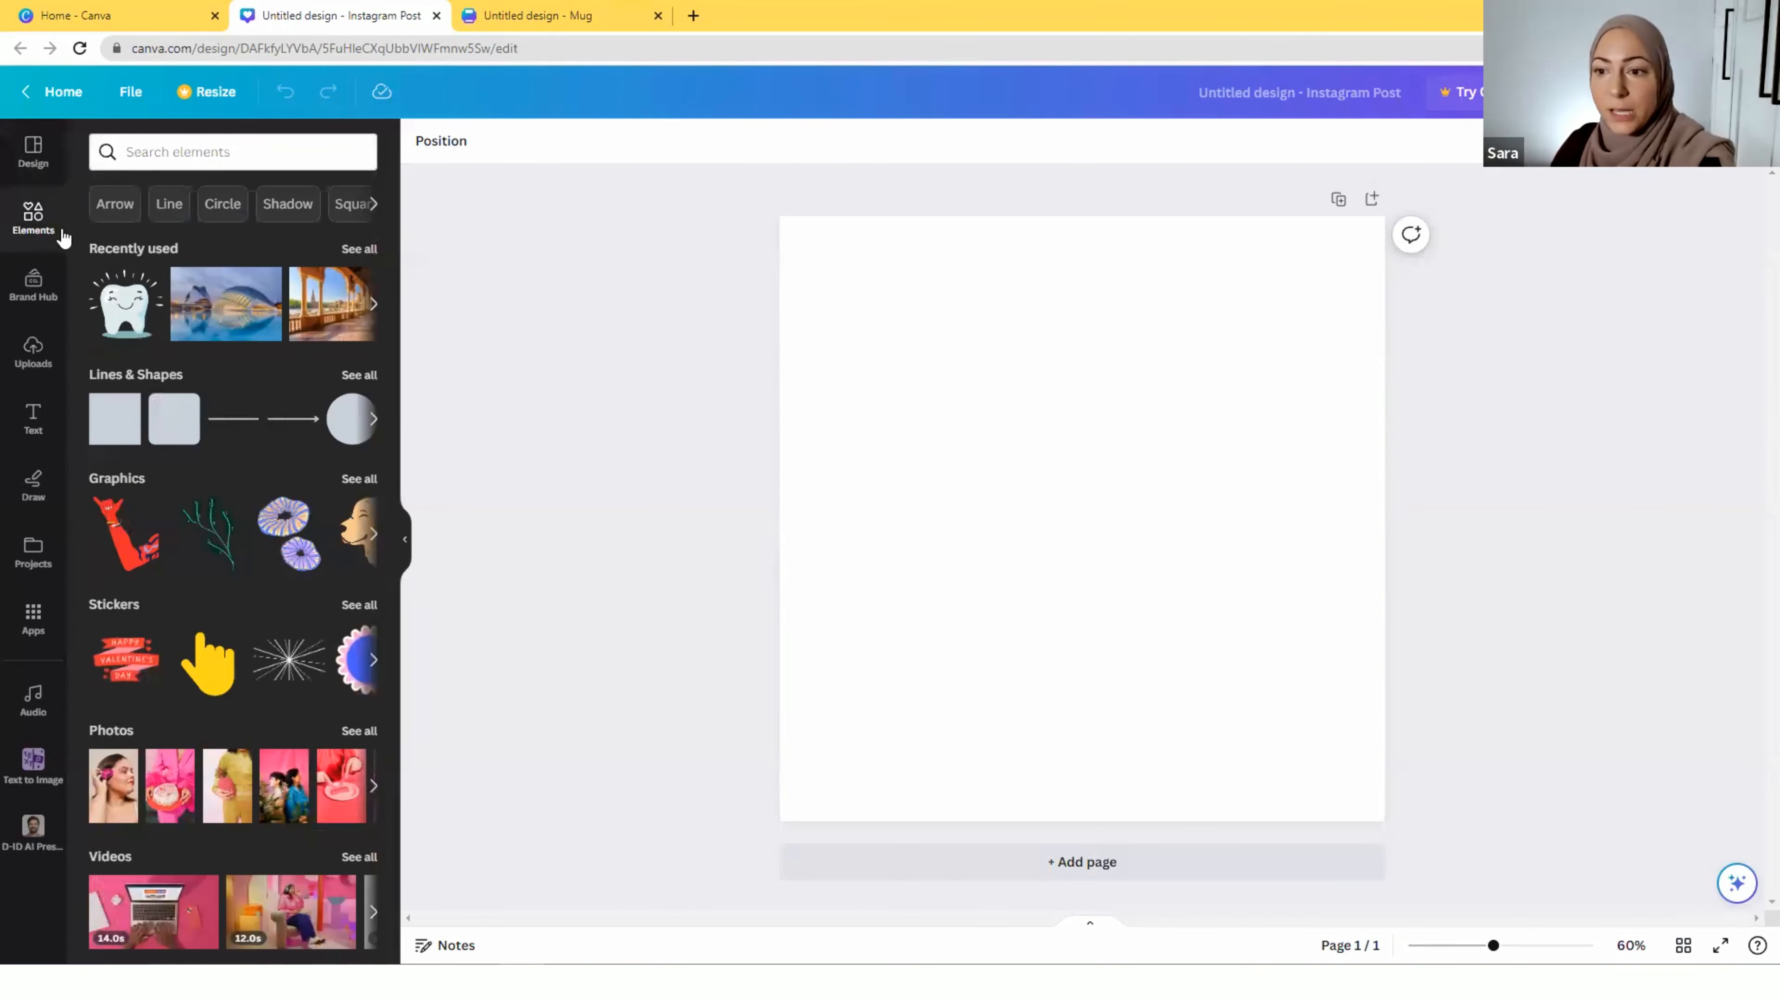
Look over the editor's Brand Hub and its options for uploading files or recording yourself
left_click(42, 294)
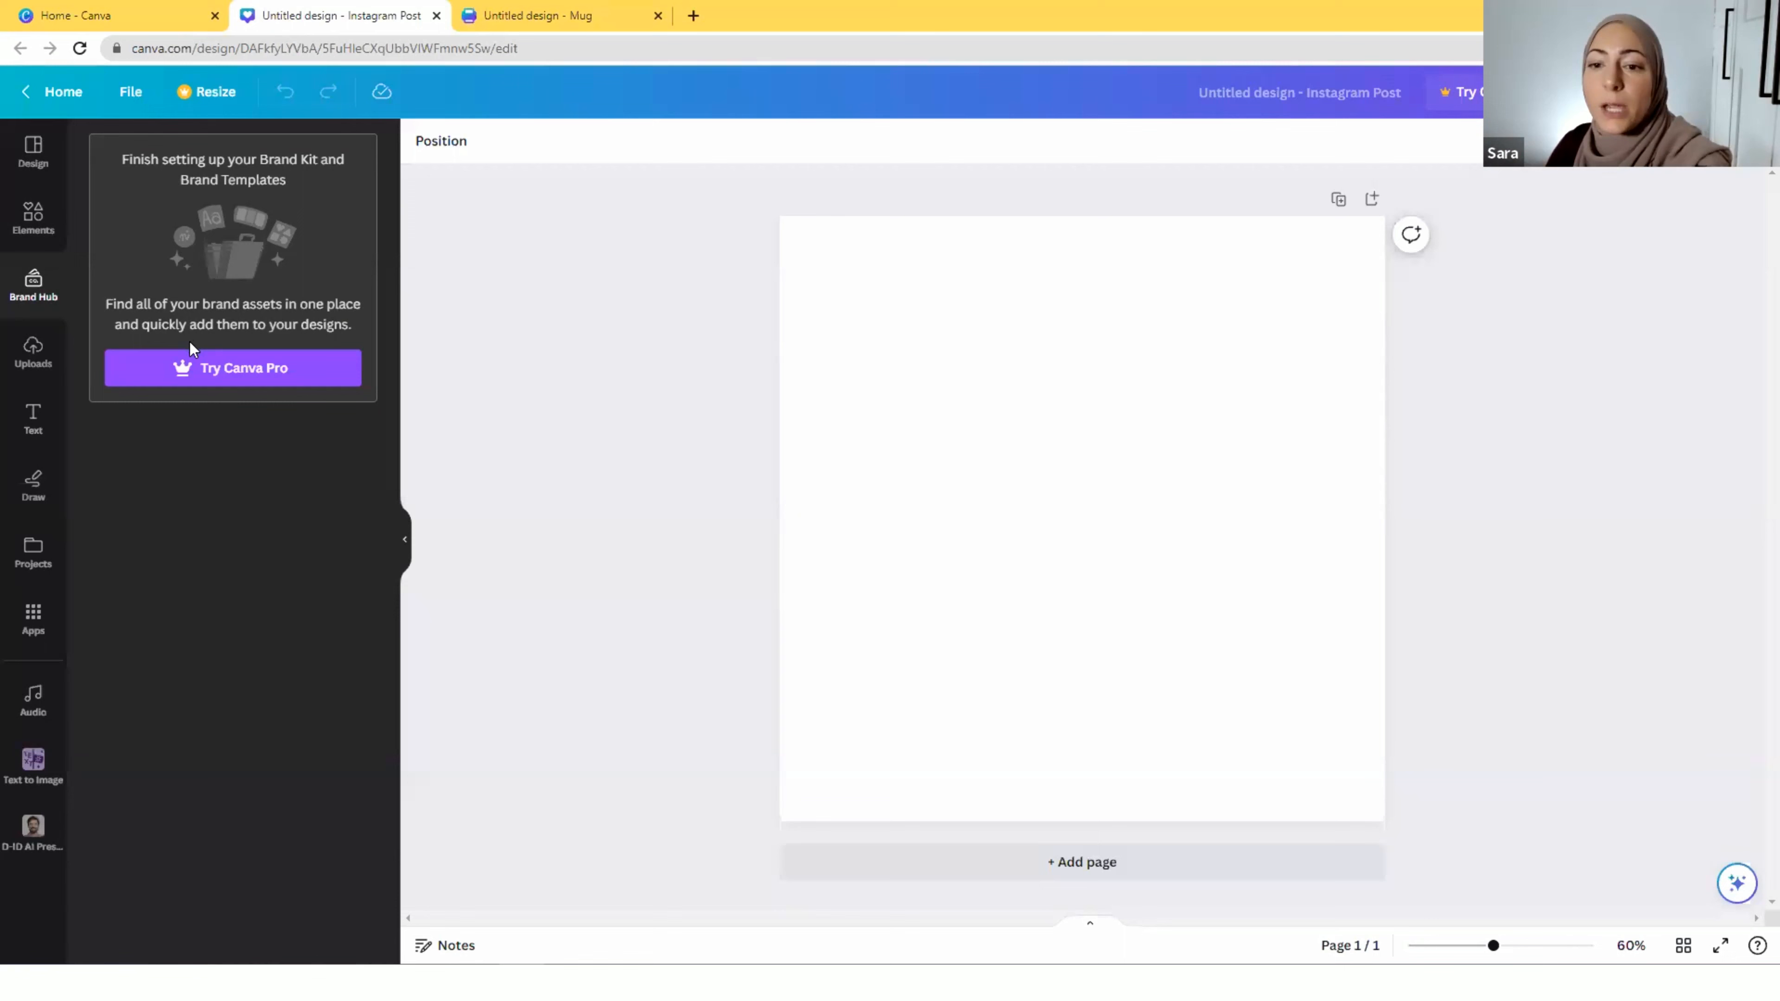
left_click(19, 368)
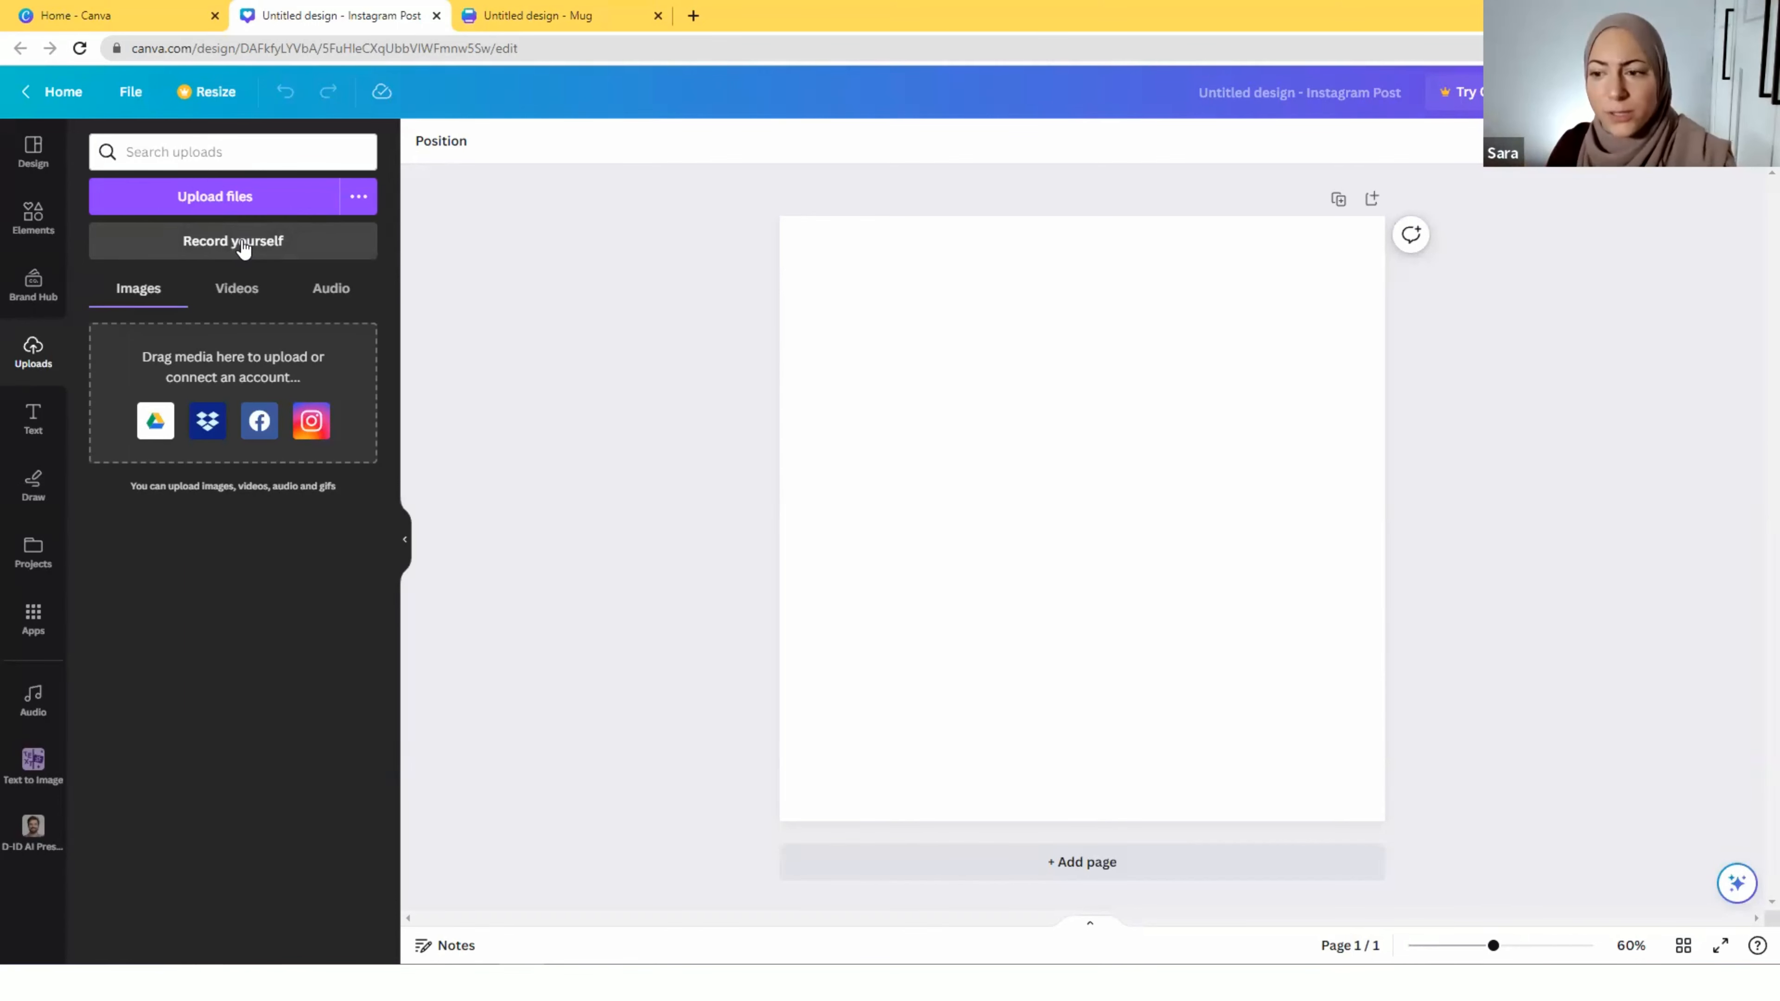
Look through the default text styles and the font combinations available for the post
left_click(33, 431)
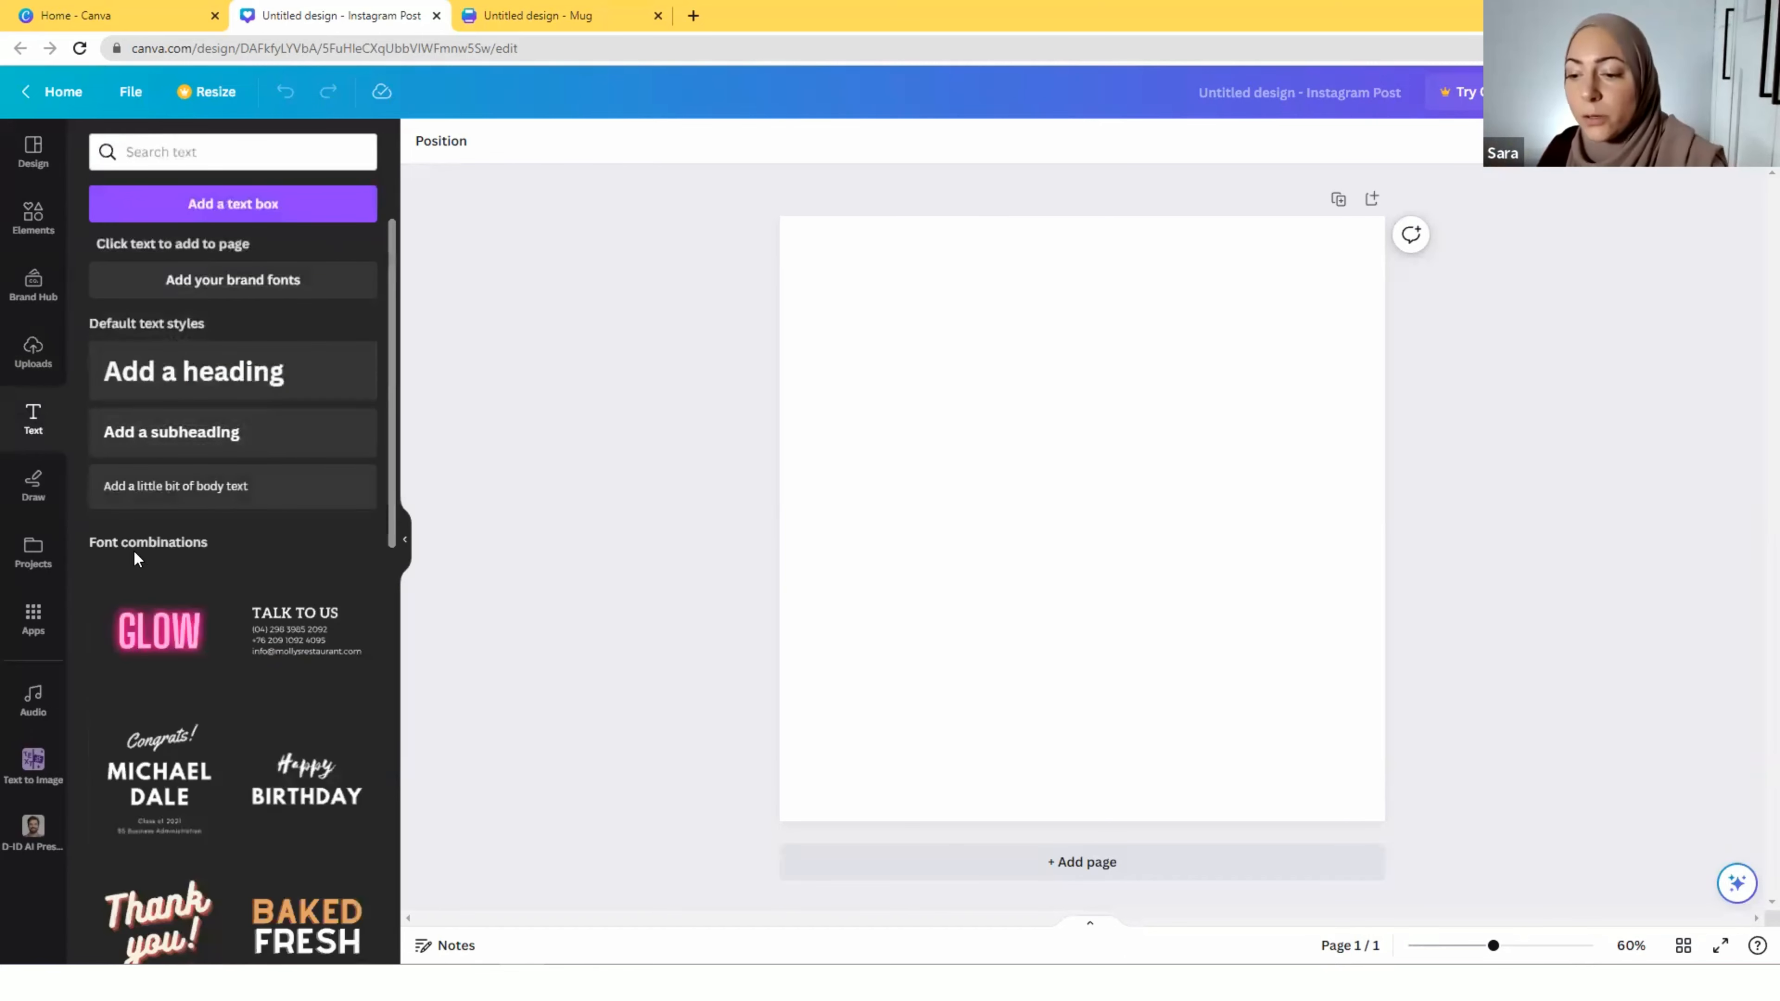
scroll(242, 683, "down", 4)
scroll(249, 684, "down", 6)
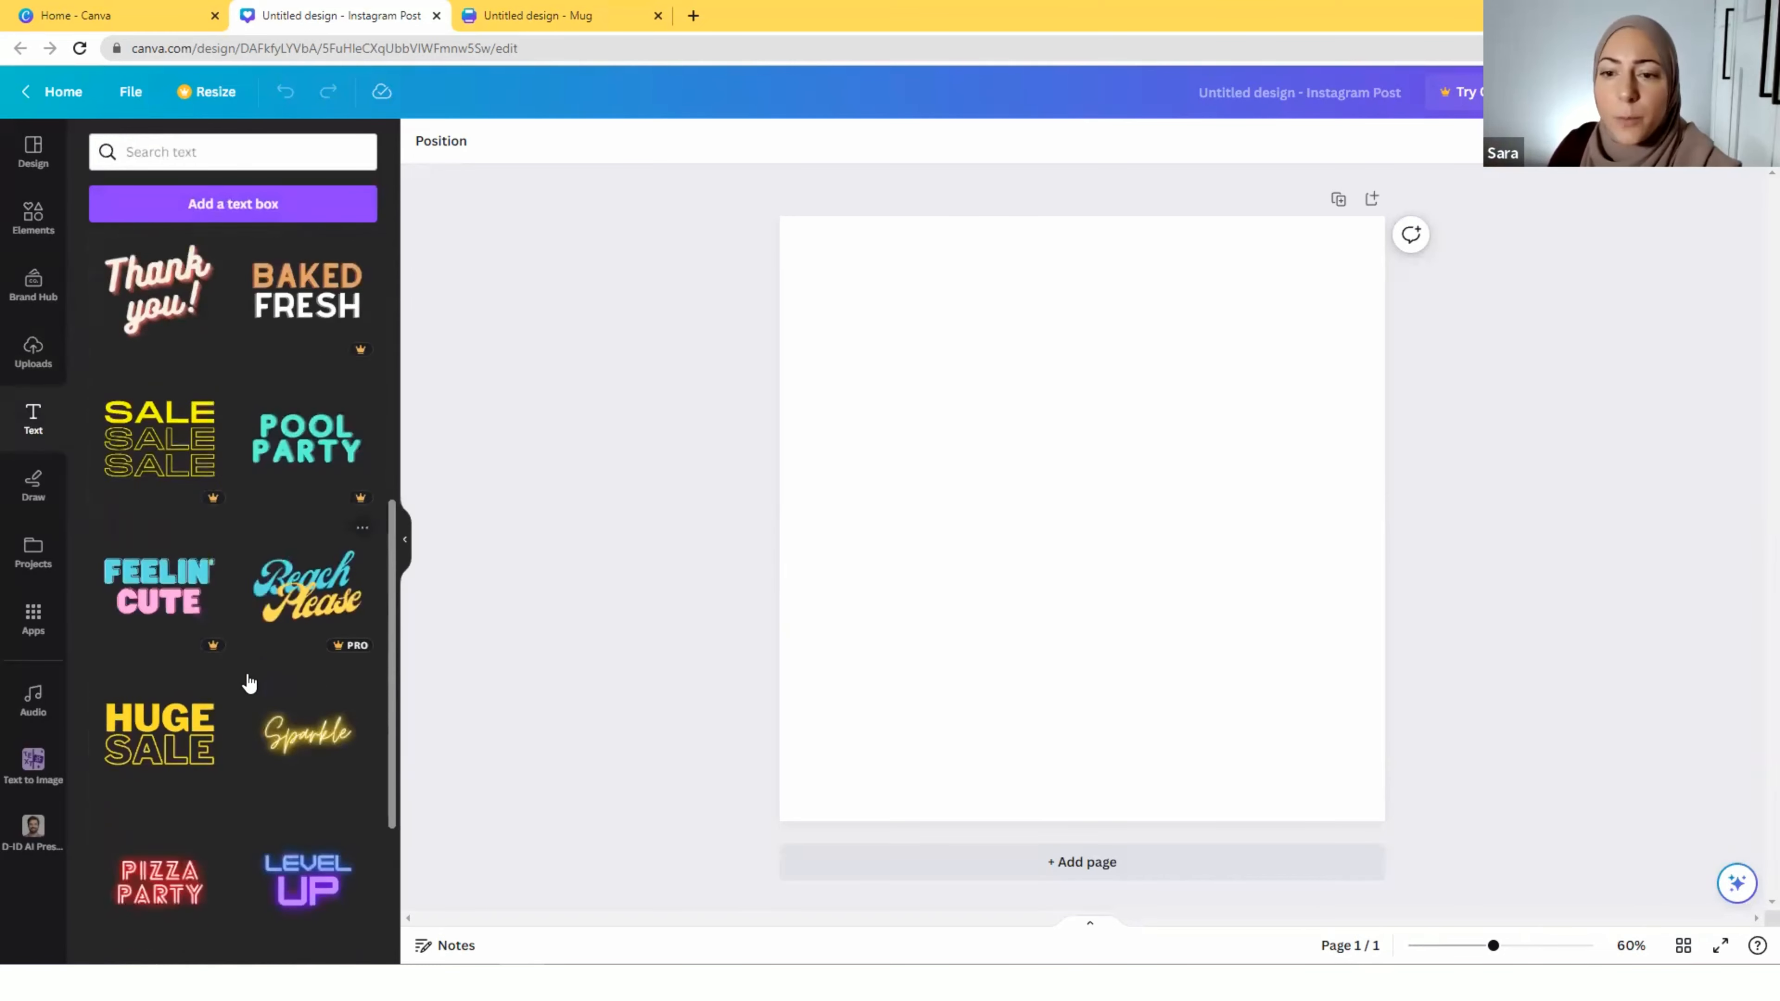
scroll(249, 684, "up", 10)
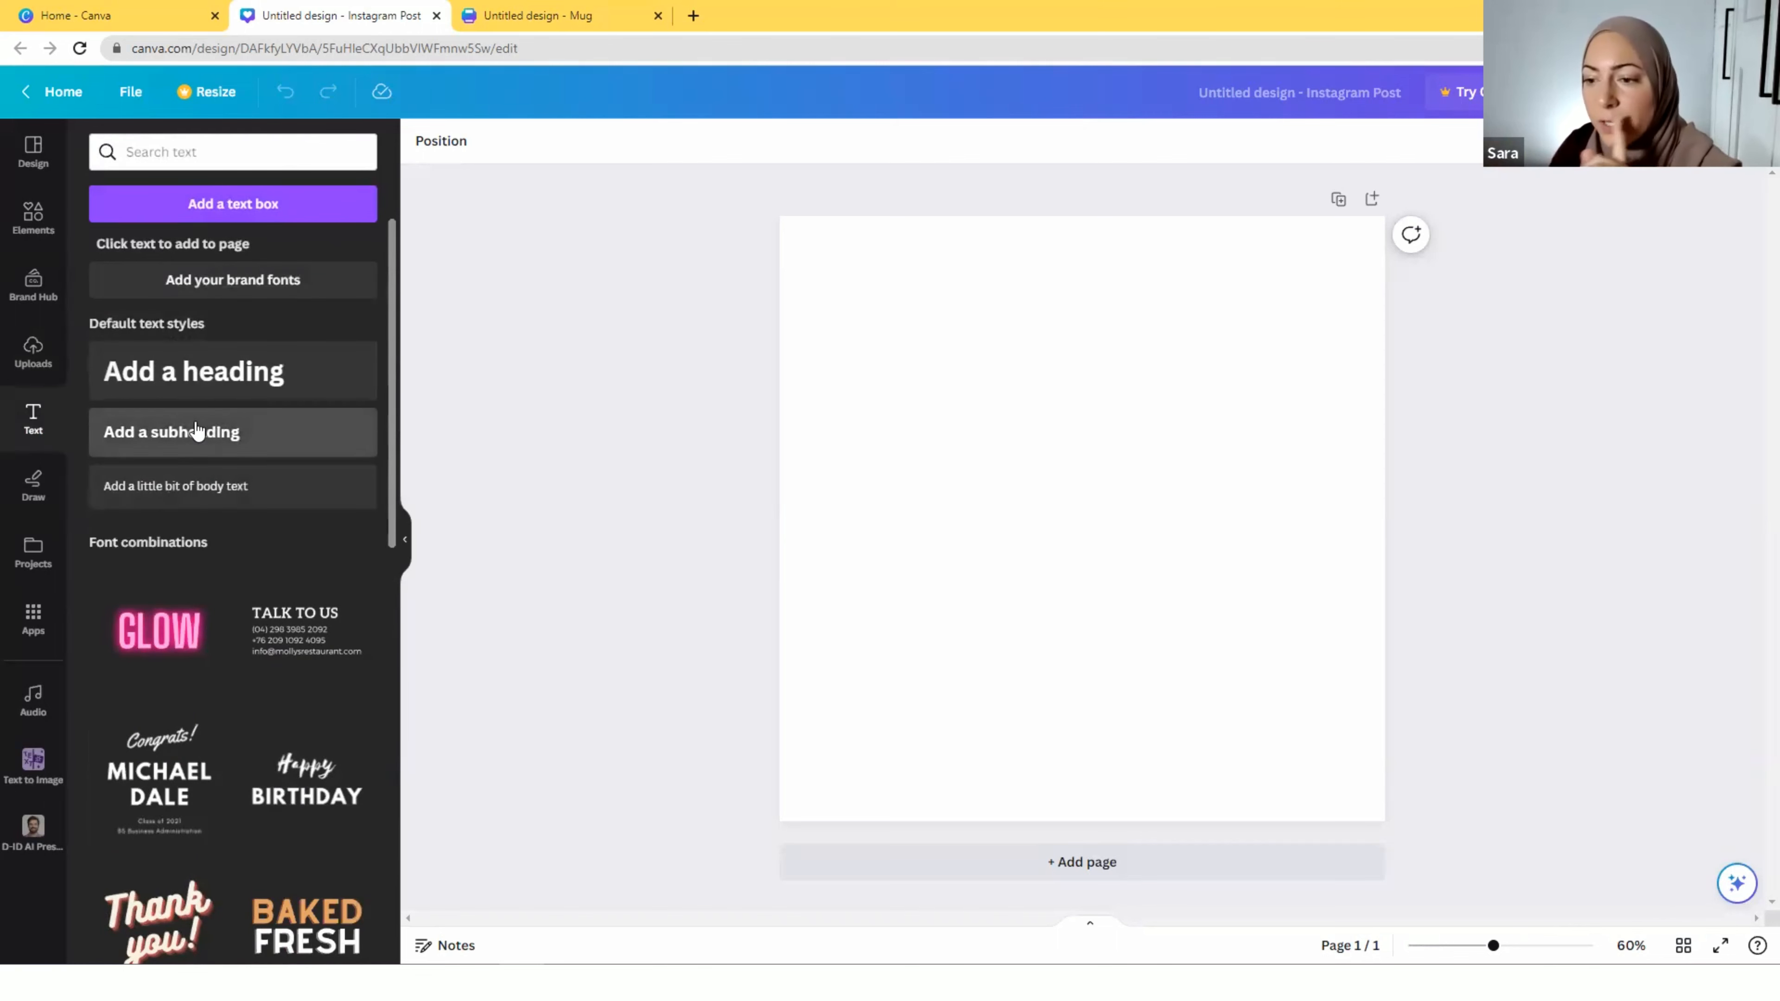
Try adding a subheading to the blank post, and delete it
left_click(197, 431)
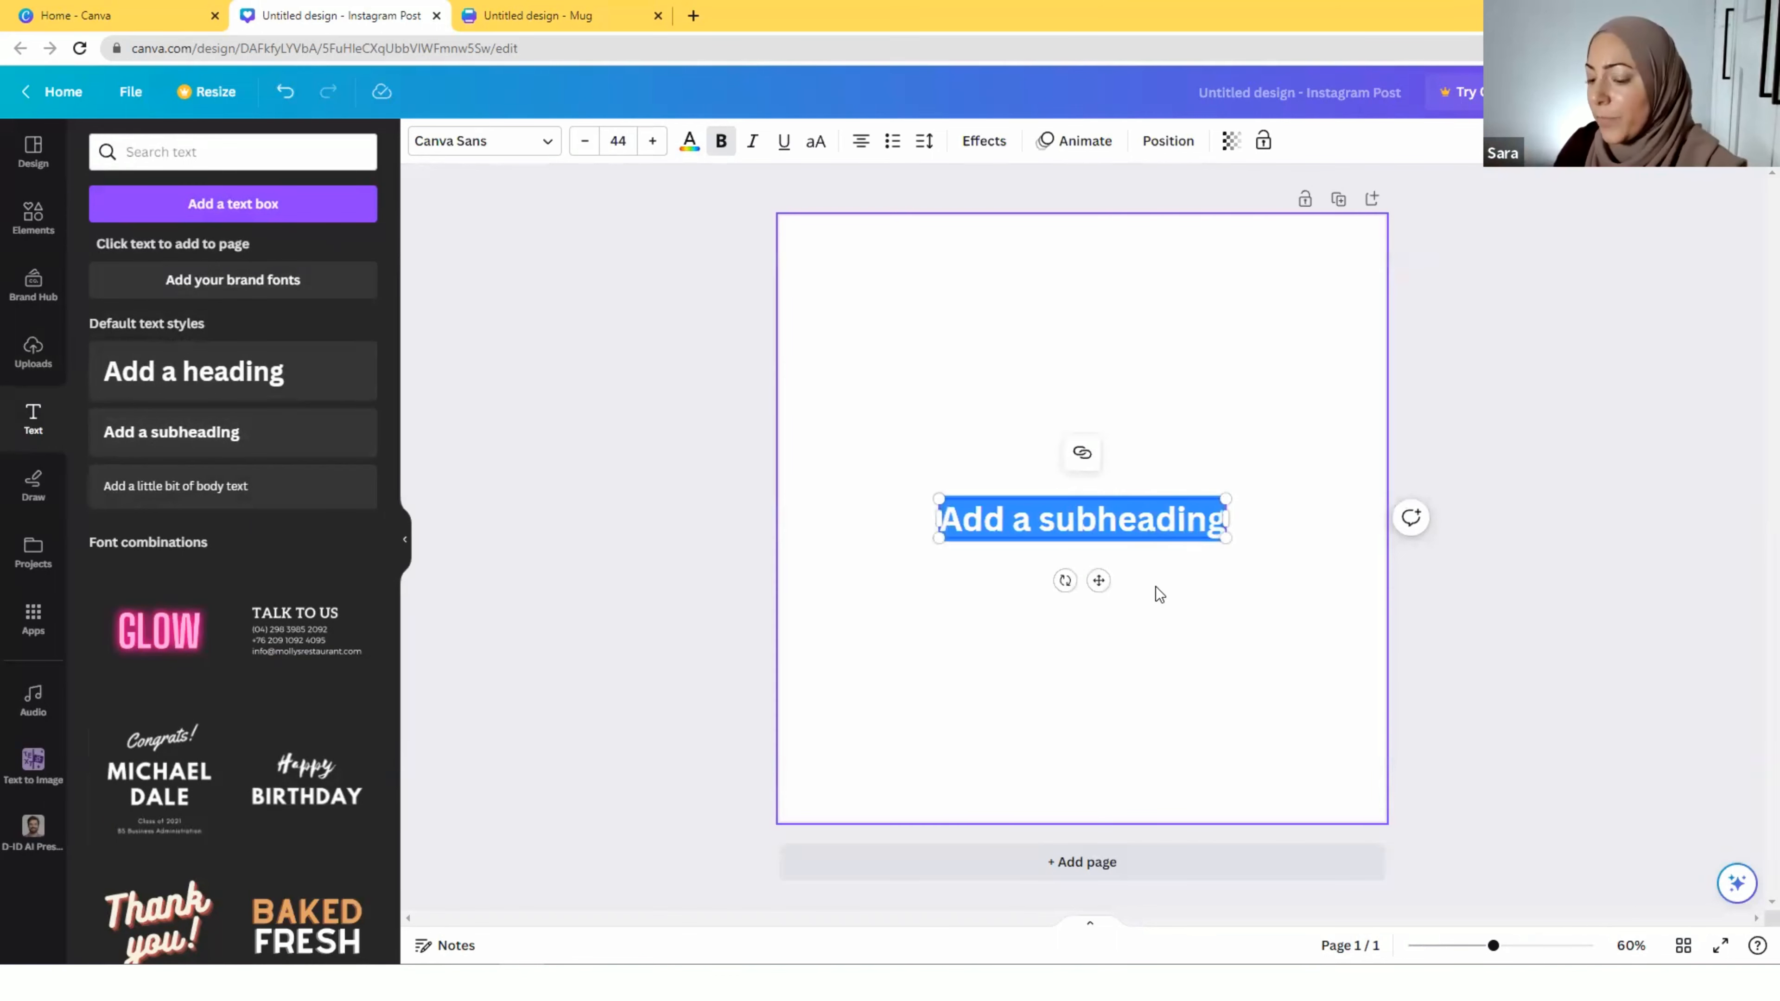
key("BackSpace")
left_click(1192, 577)
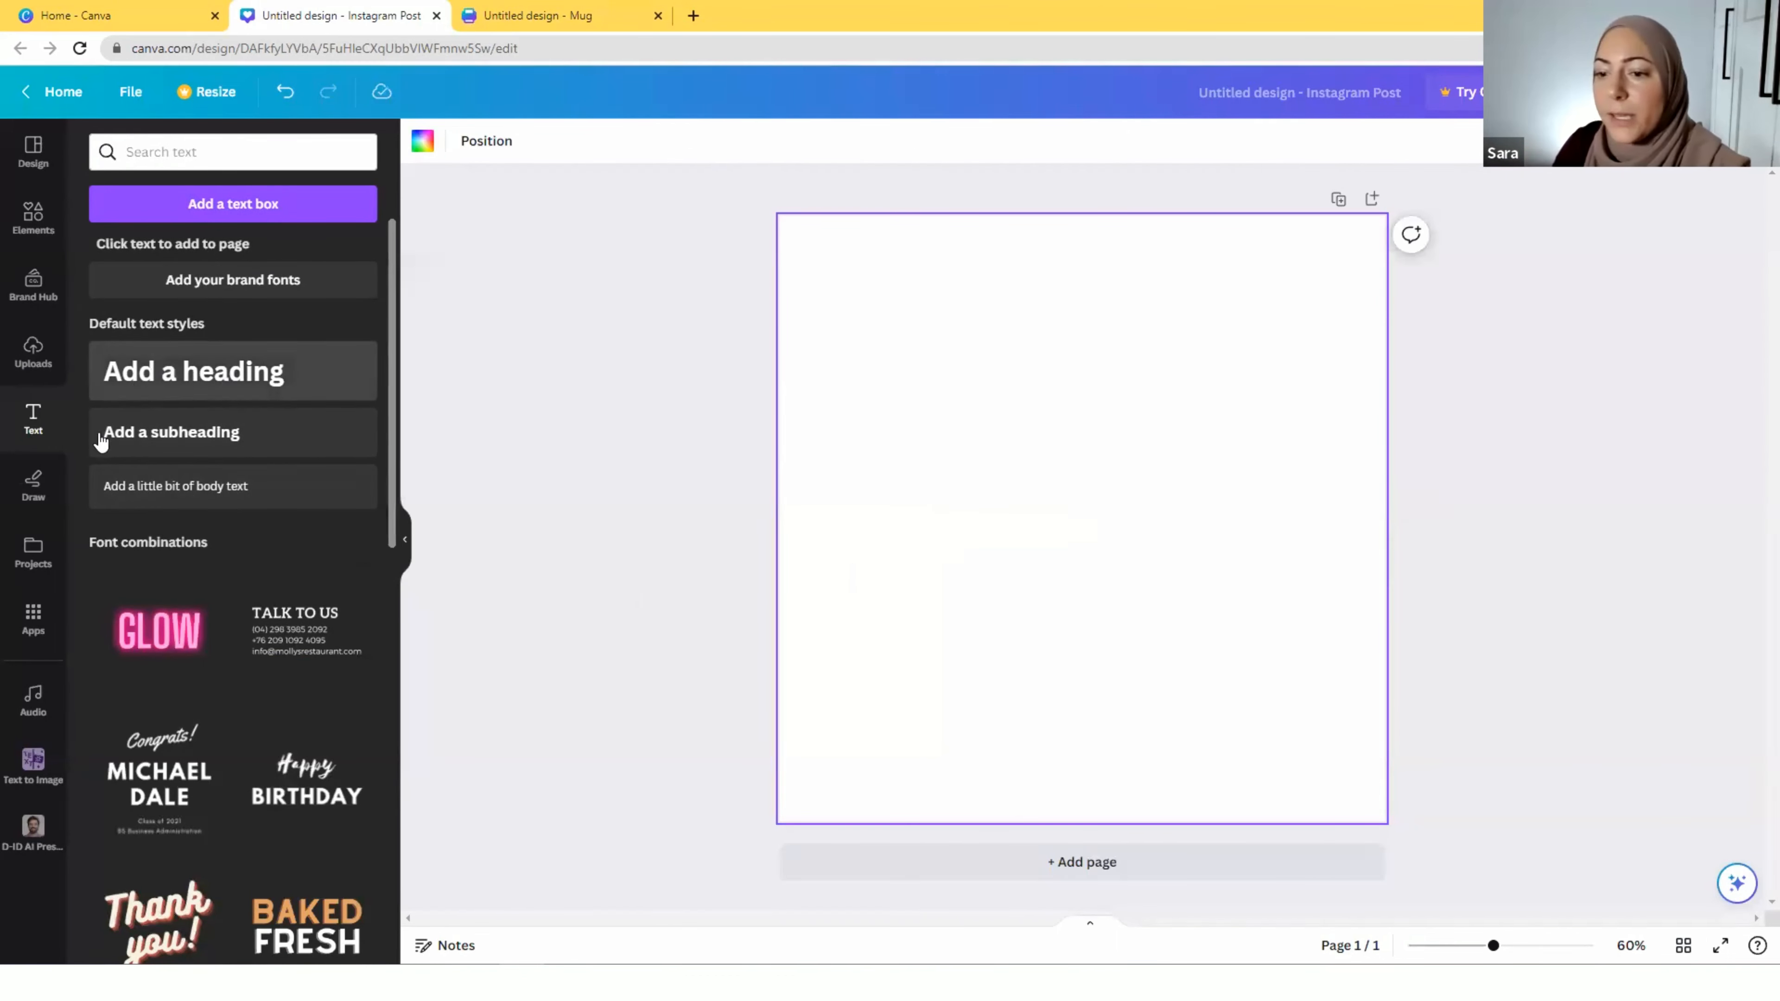
Draw a freehand looping line in the middle of the blank post with the red marker
left_click(37, 497)
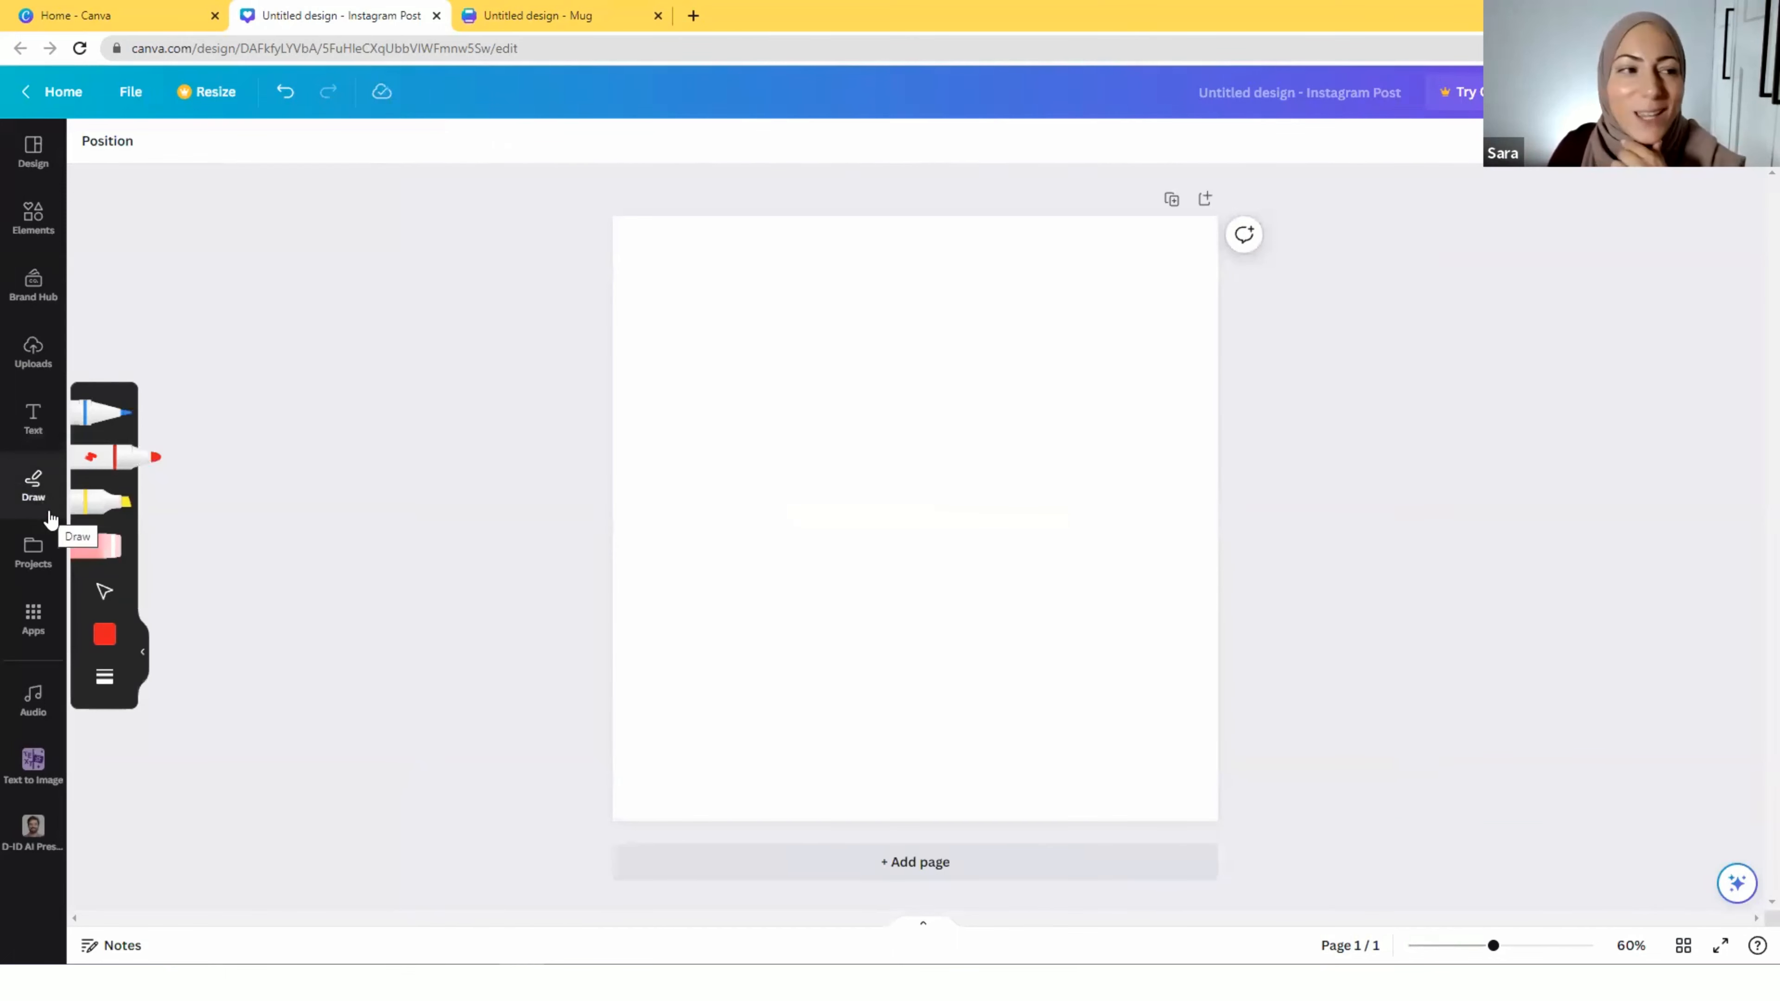
left_click(156, 459)
mouse_move(794, 475)
left_mouse_down()
mouse_move(1029, 490)
mouse_move(995, 477)
left_mouse_up()
left_click(112, 459)
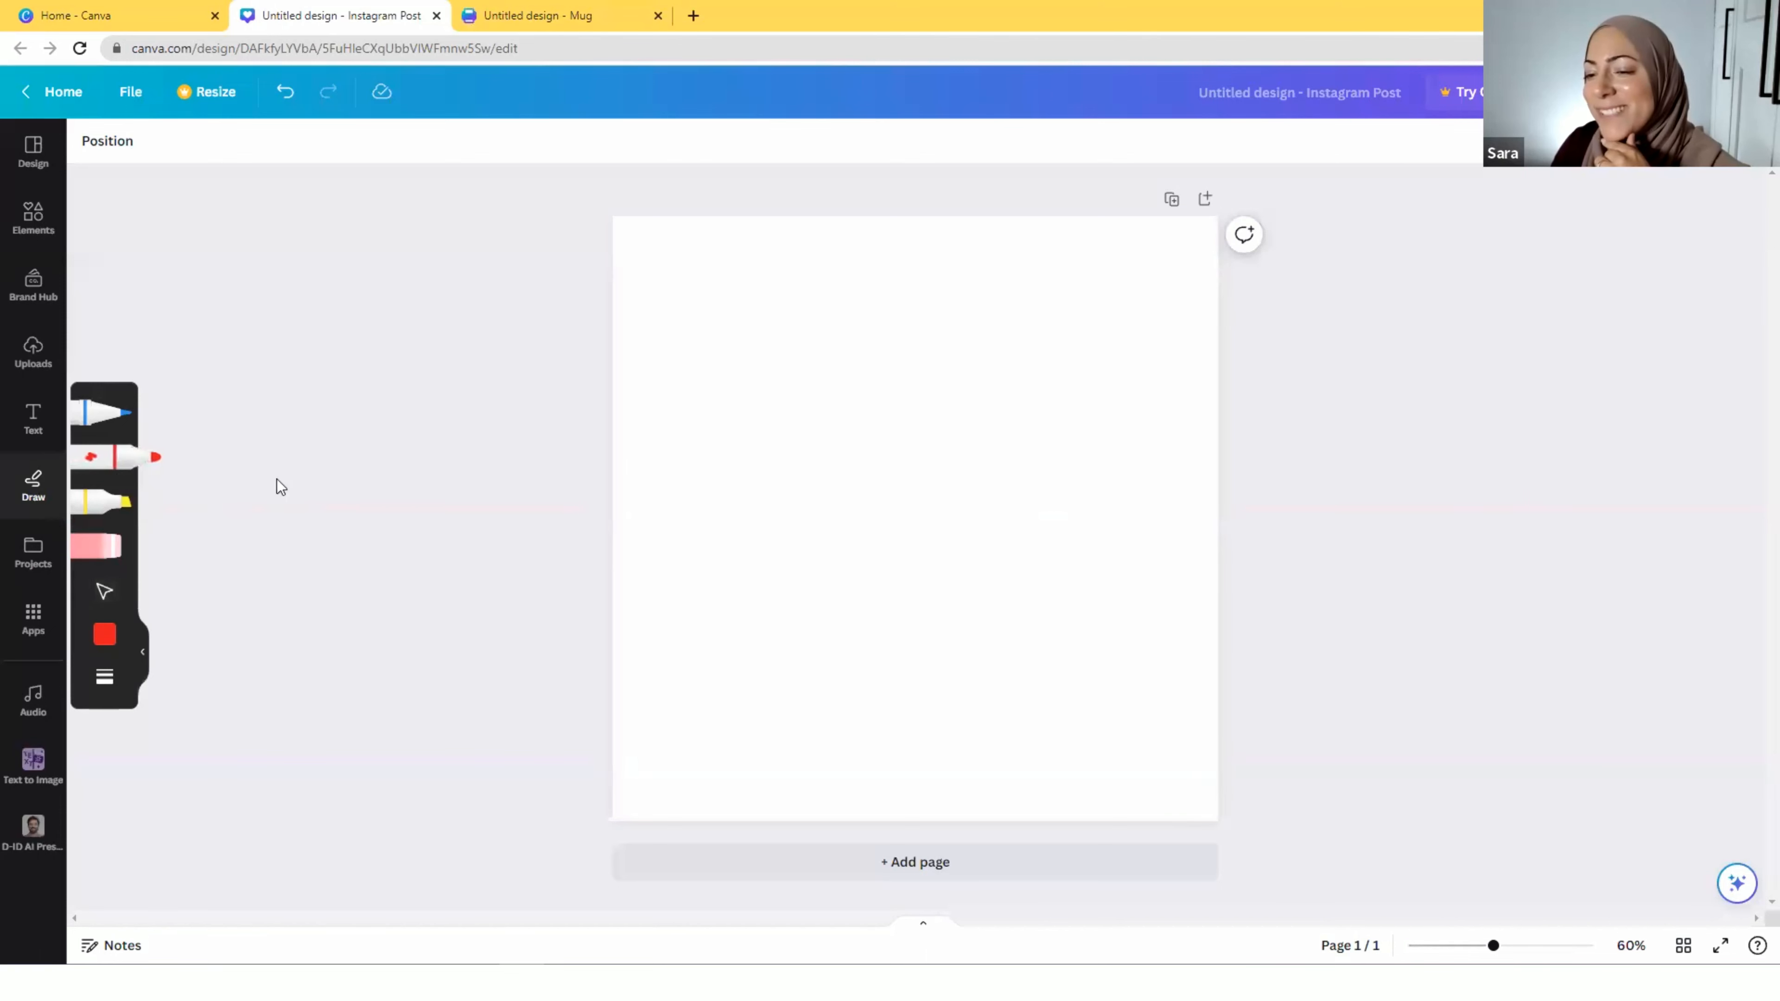
left_click_drag(768, 418, 974, 537)
mouse_move(990, 457)
left_mouse_down()
mouse_move(932, 558)
mouse_move(918, 662)
mouse_move(967, 618)
left_mouse_up()
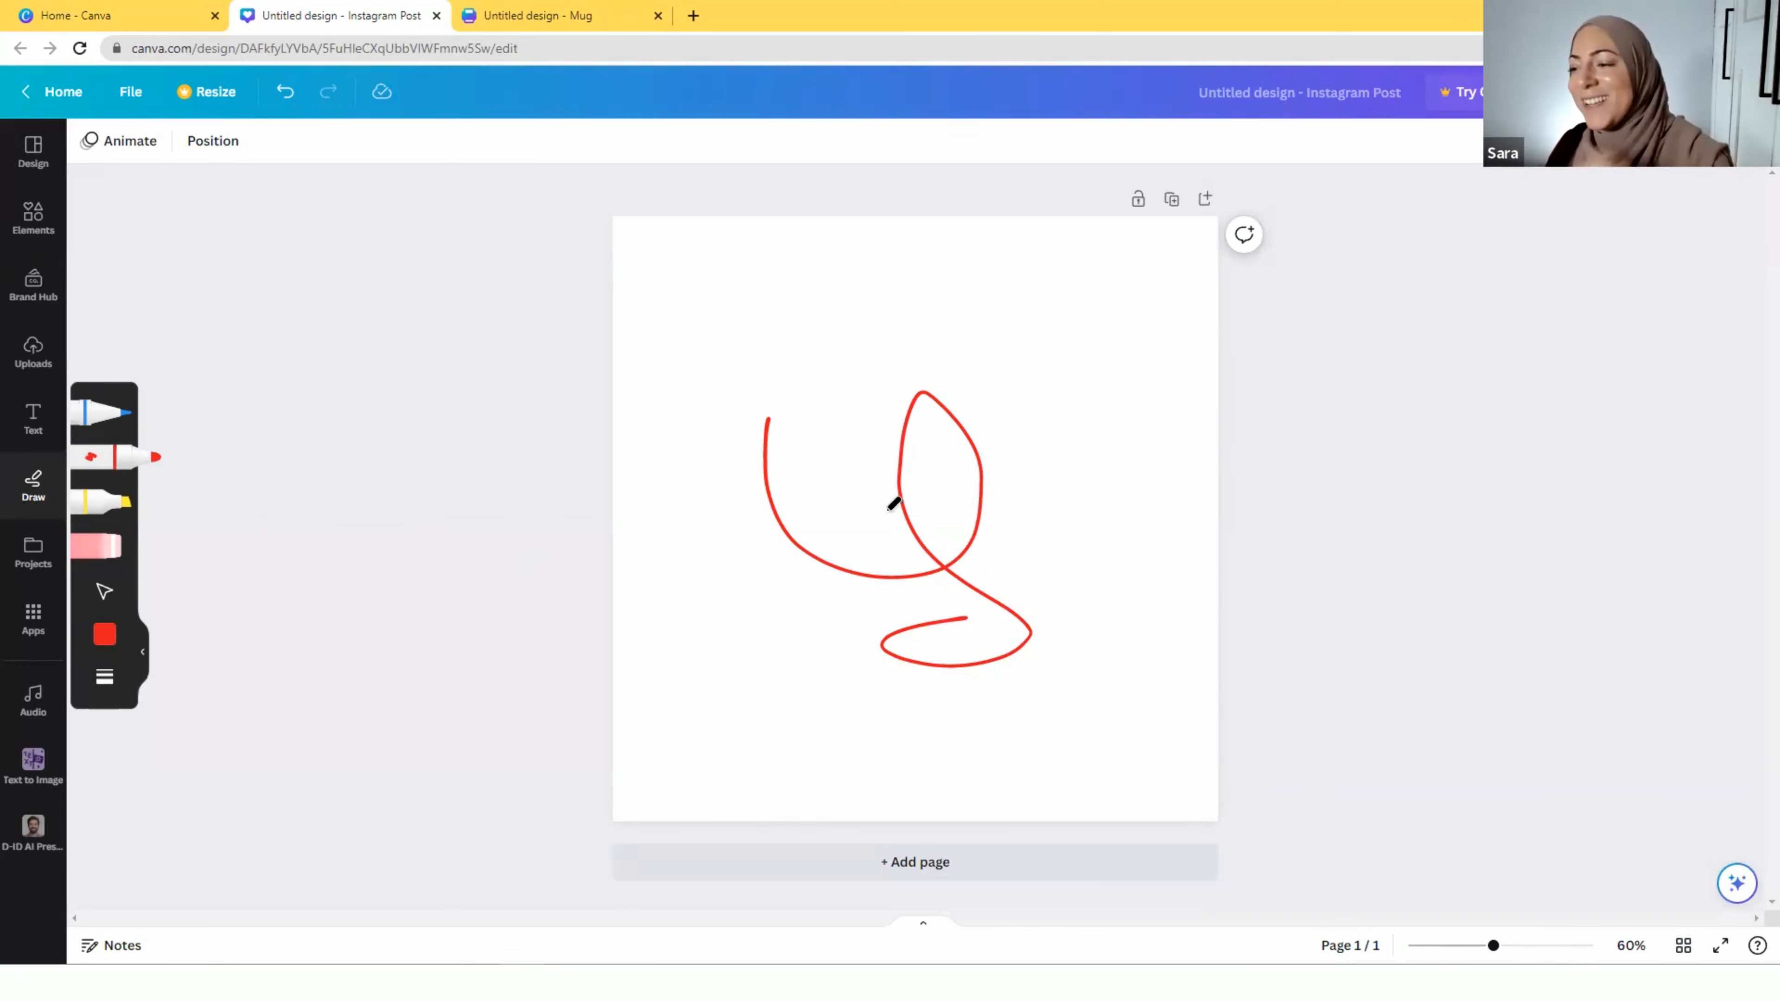
Delete the red looping line from the post, and look over the existing projects and the available apps
left_click(38, 554)
left_click(988, 512)
key("Delete")
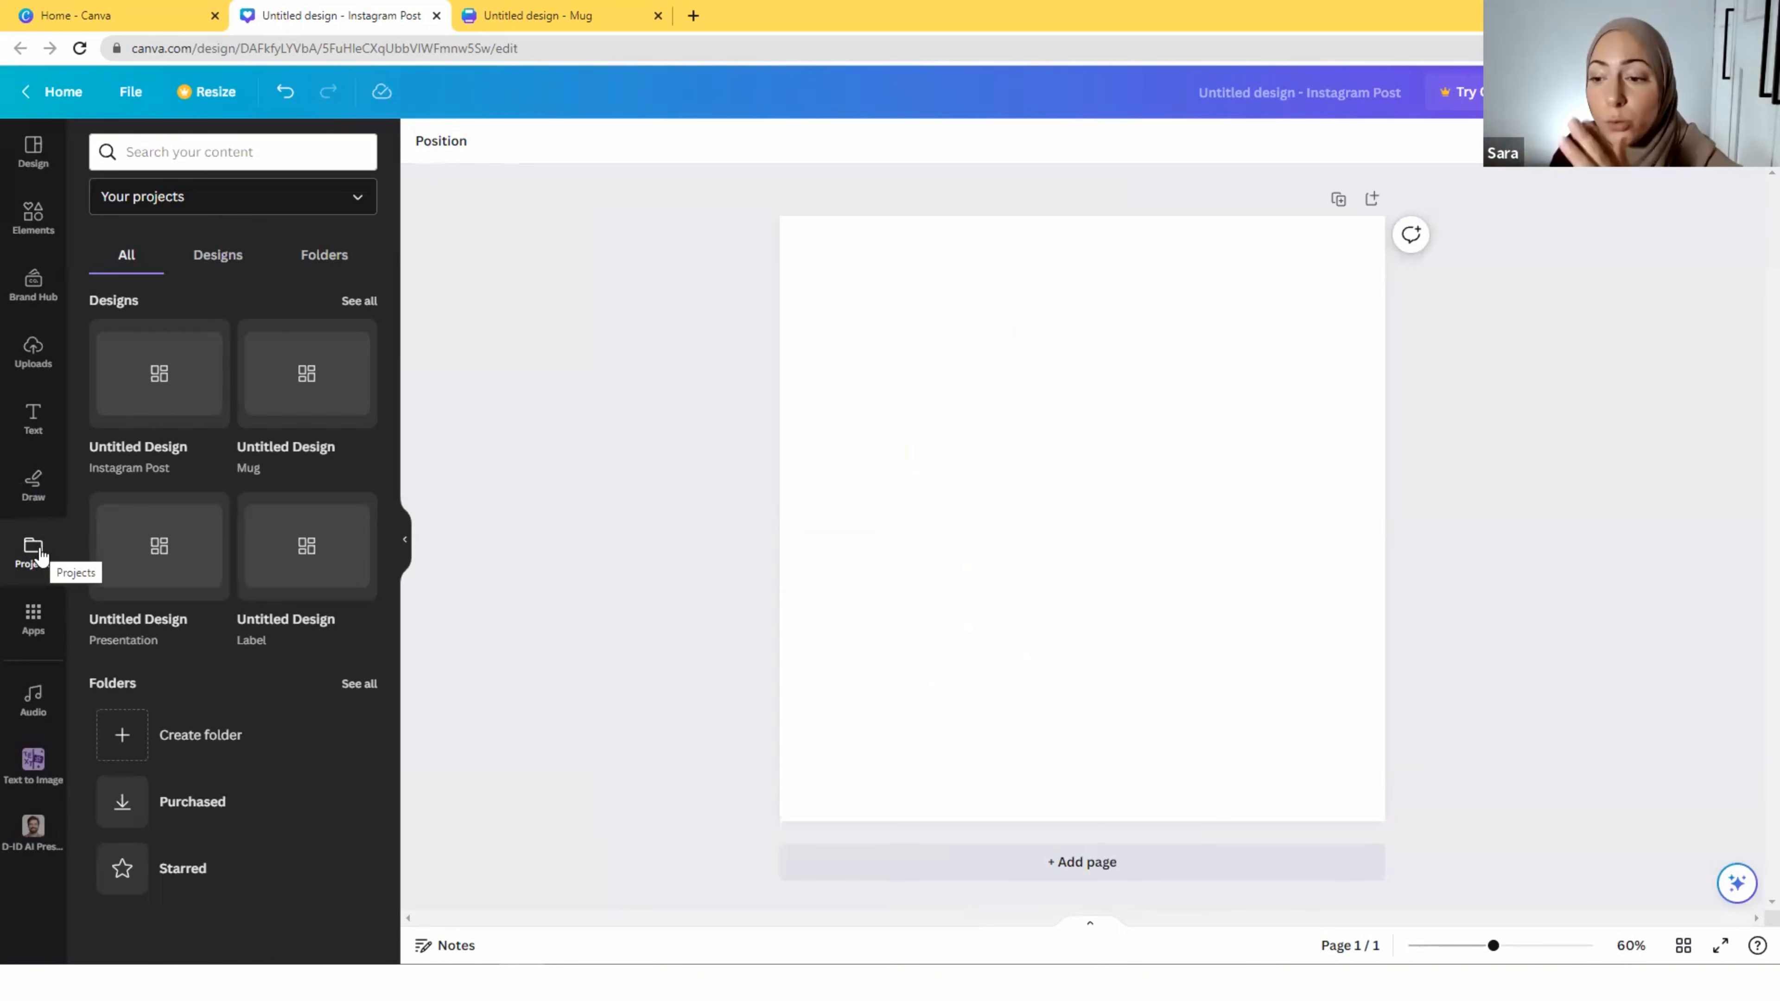
left_click(38, 624)
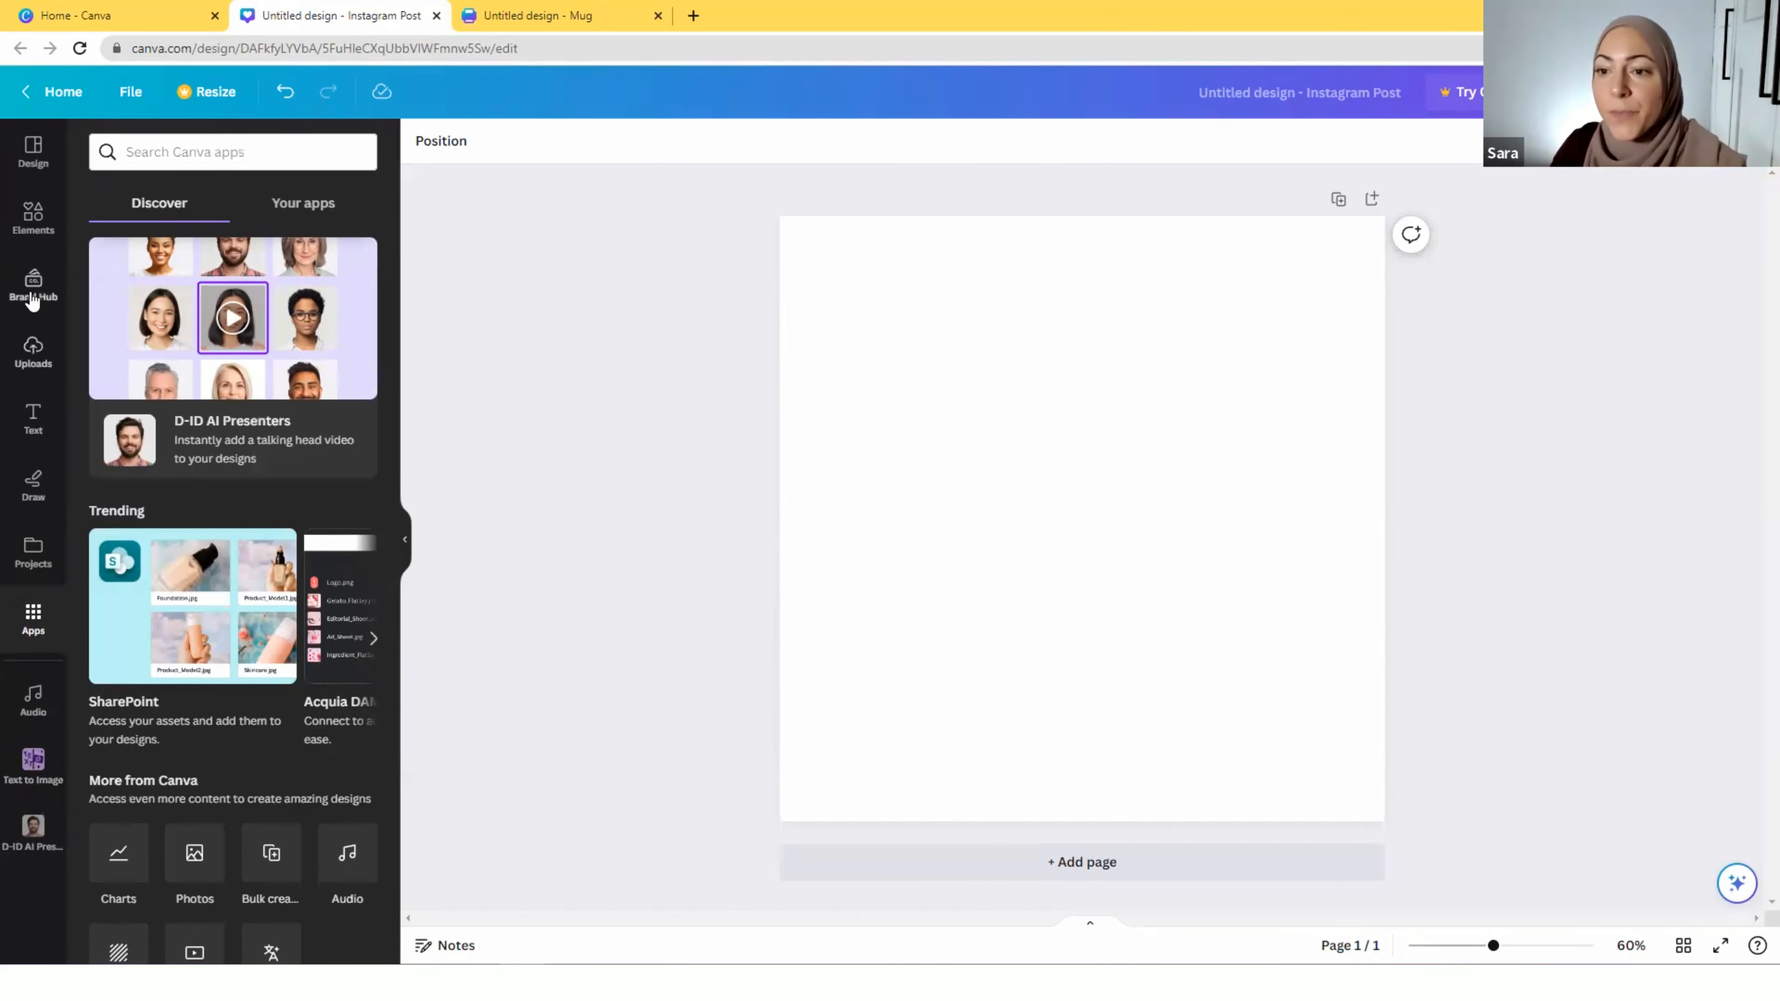
Search the design templates for "intro" and apply the beige realtor template headed "Buying or selling a home?" to the post
left_click(12, 140)
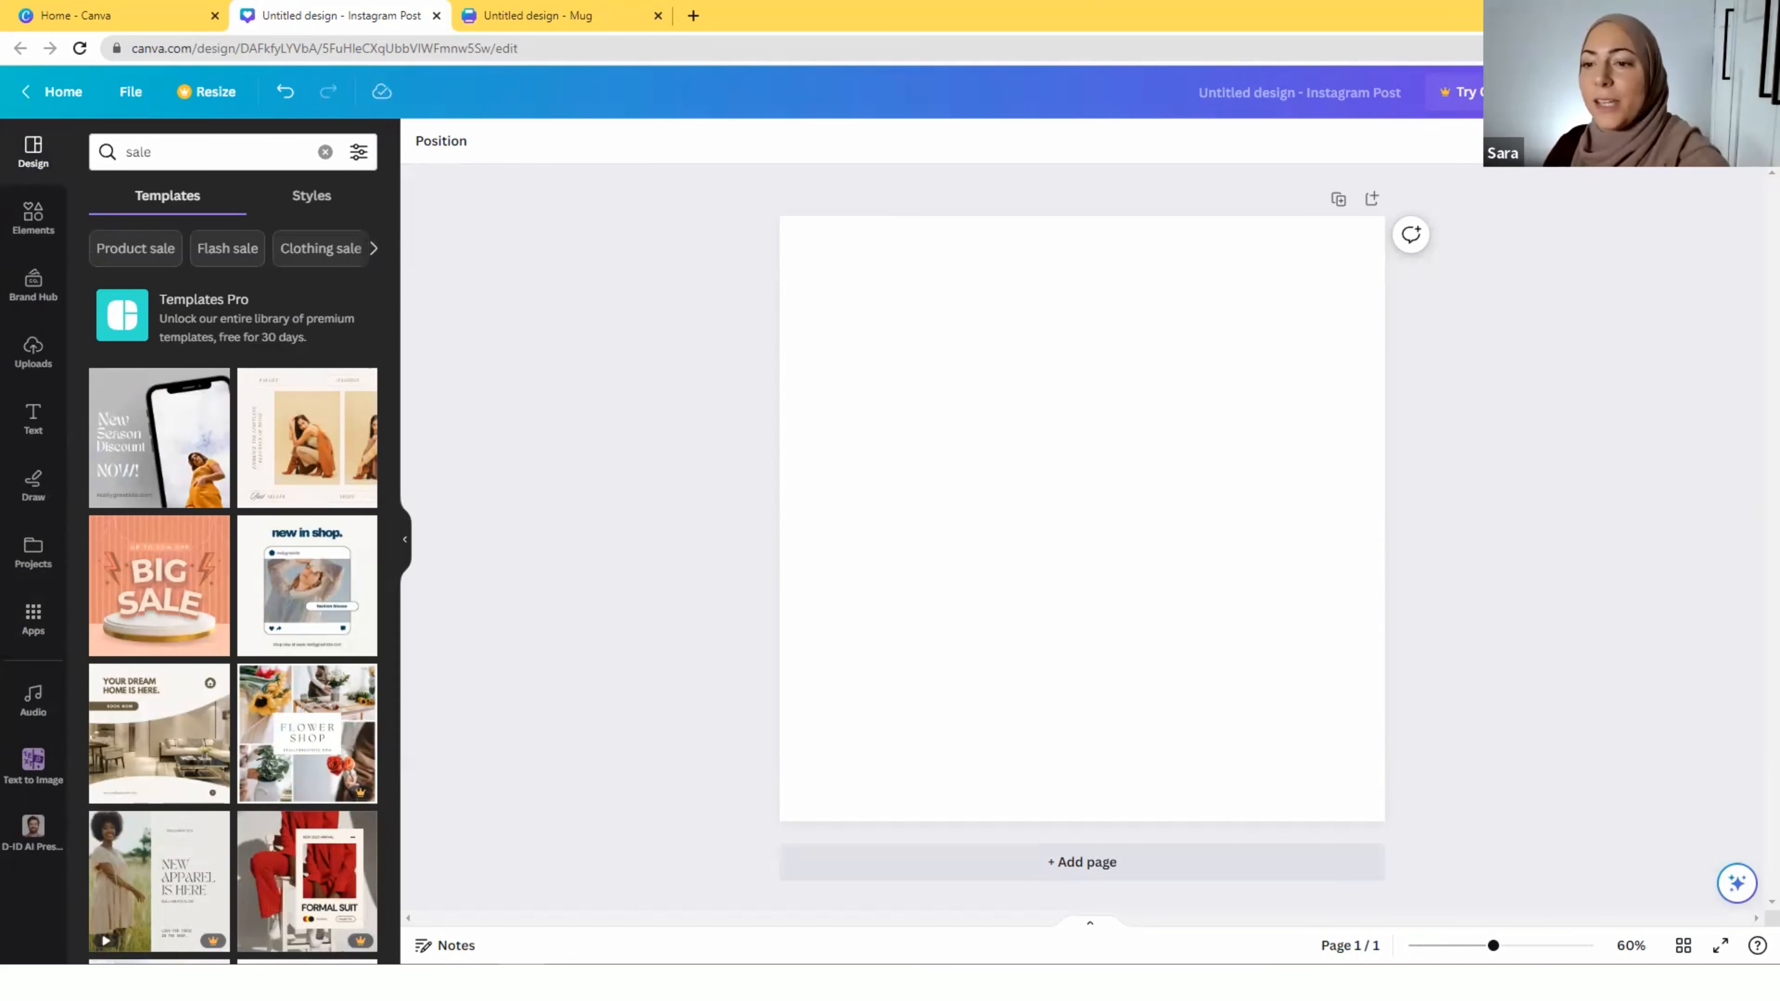
left_click(266, 150)
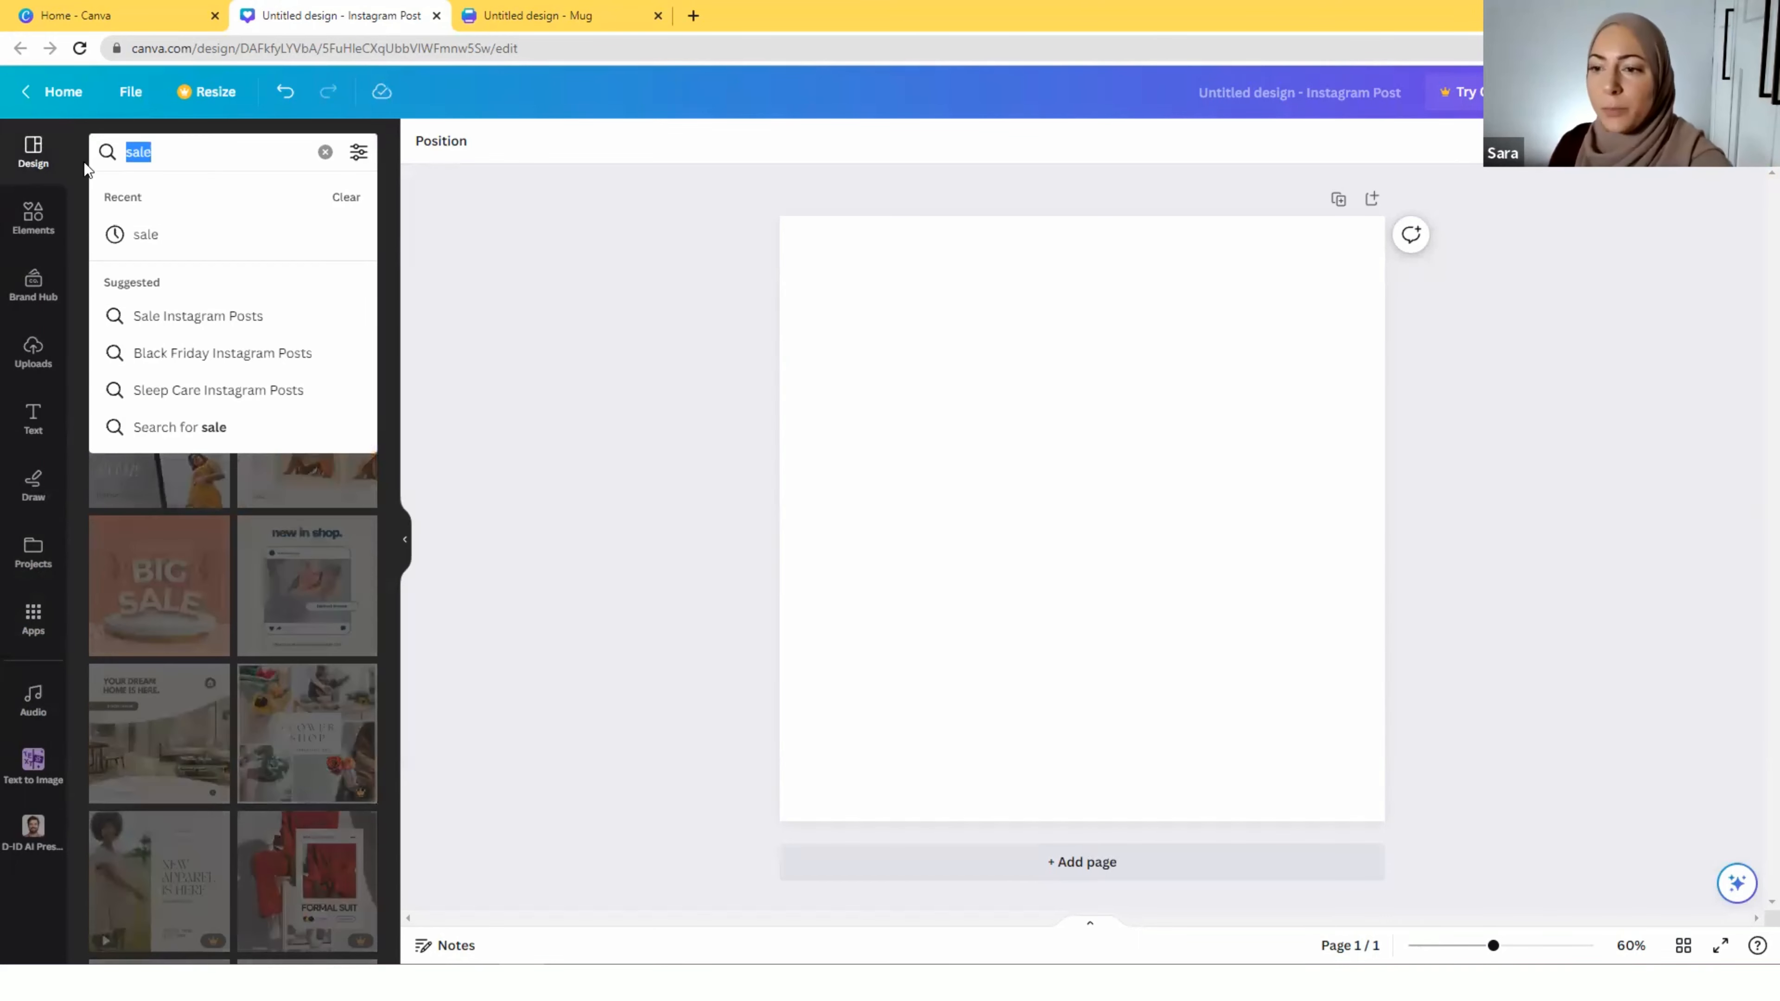
type("intro")
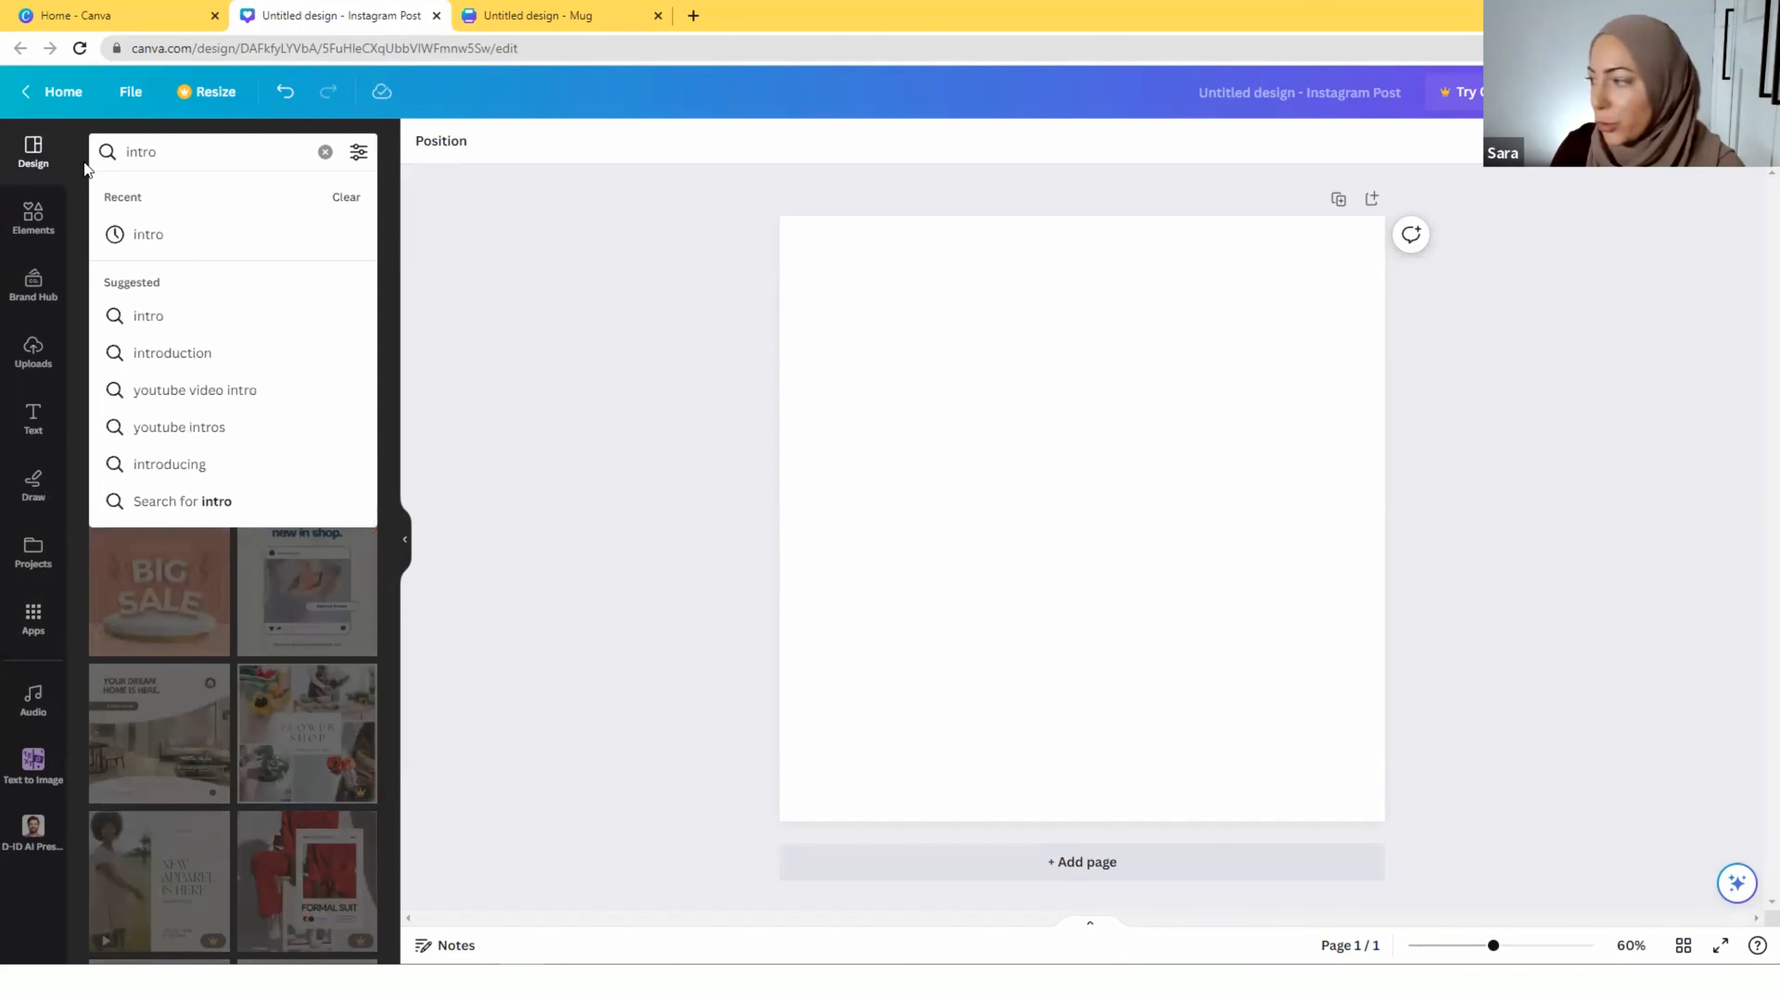
key("Return")
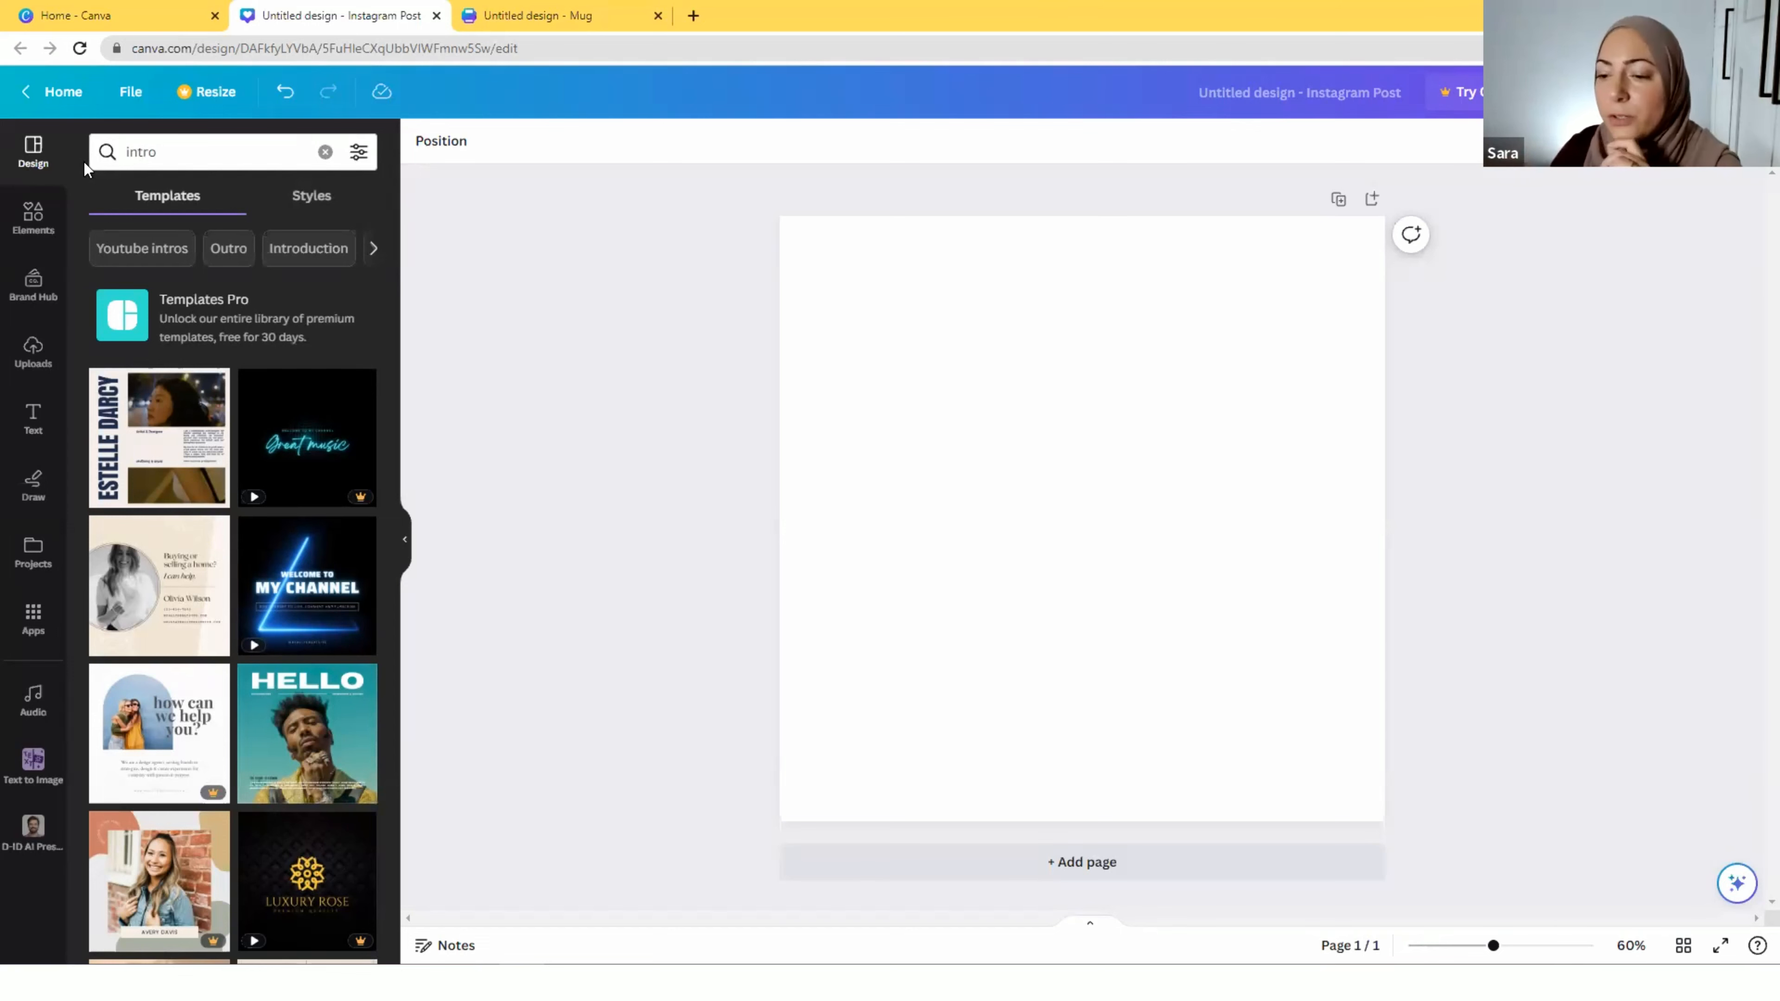
left_click(166, 588)
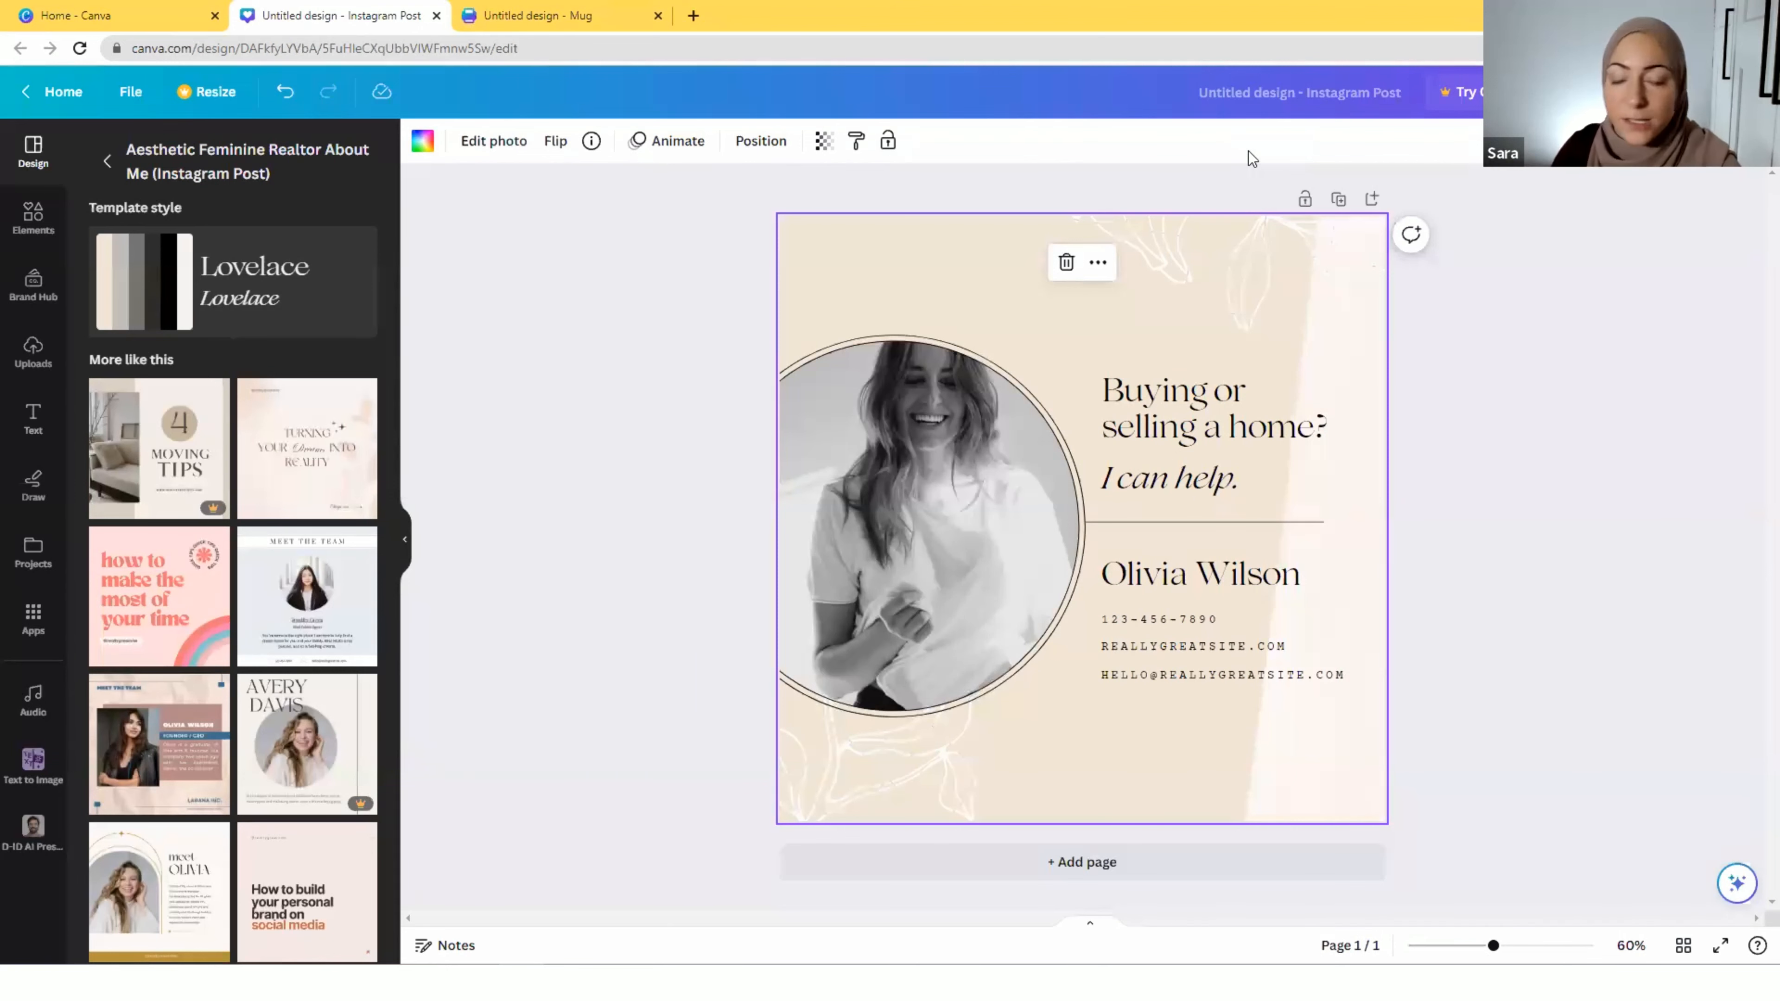
Look through the fonts, text colors and custom color picker available for the "Buying or selling a home?" heading
left_click(1143, 406)
left_click(483, 140)
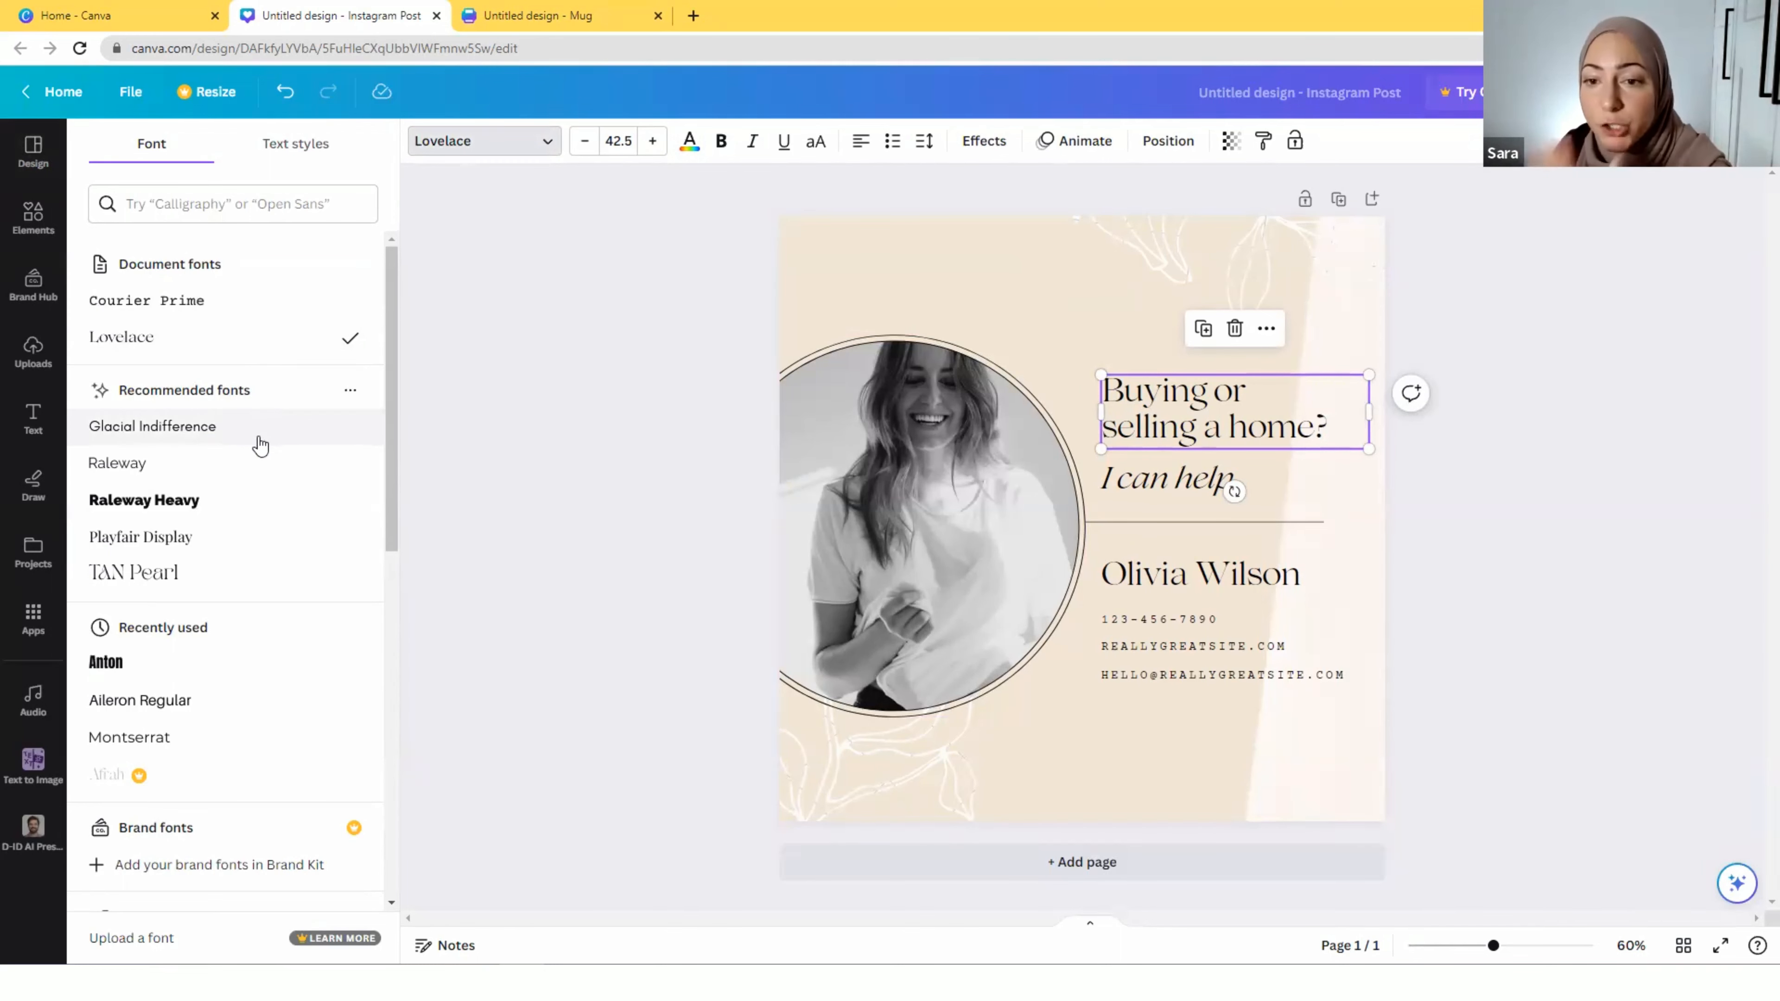
scroll(257, 460, "down", 4)
scroll(253, 469, "down", 4)
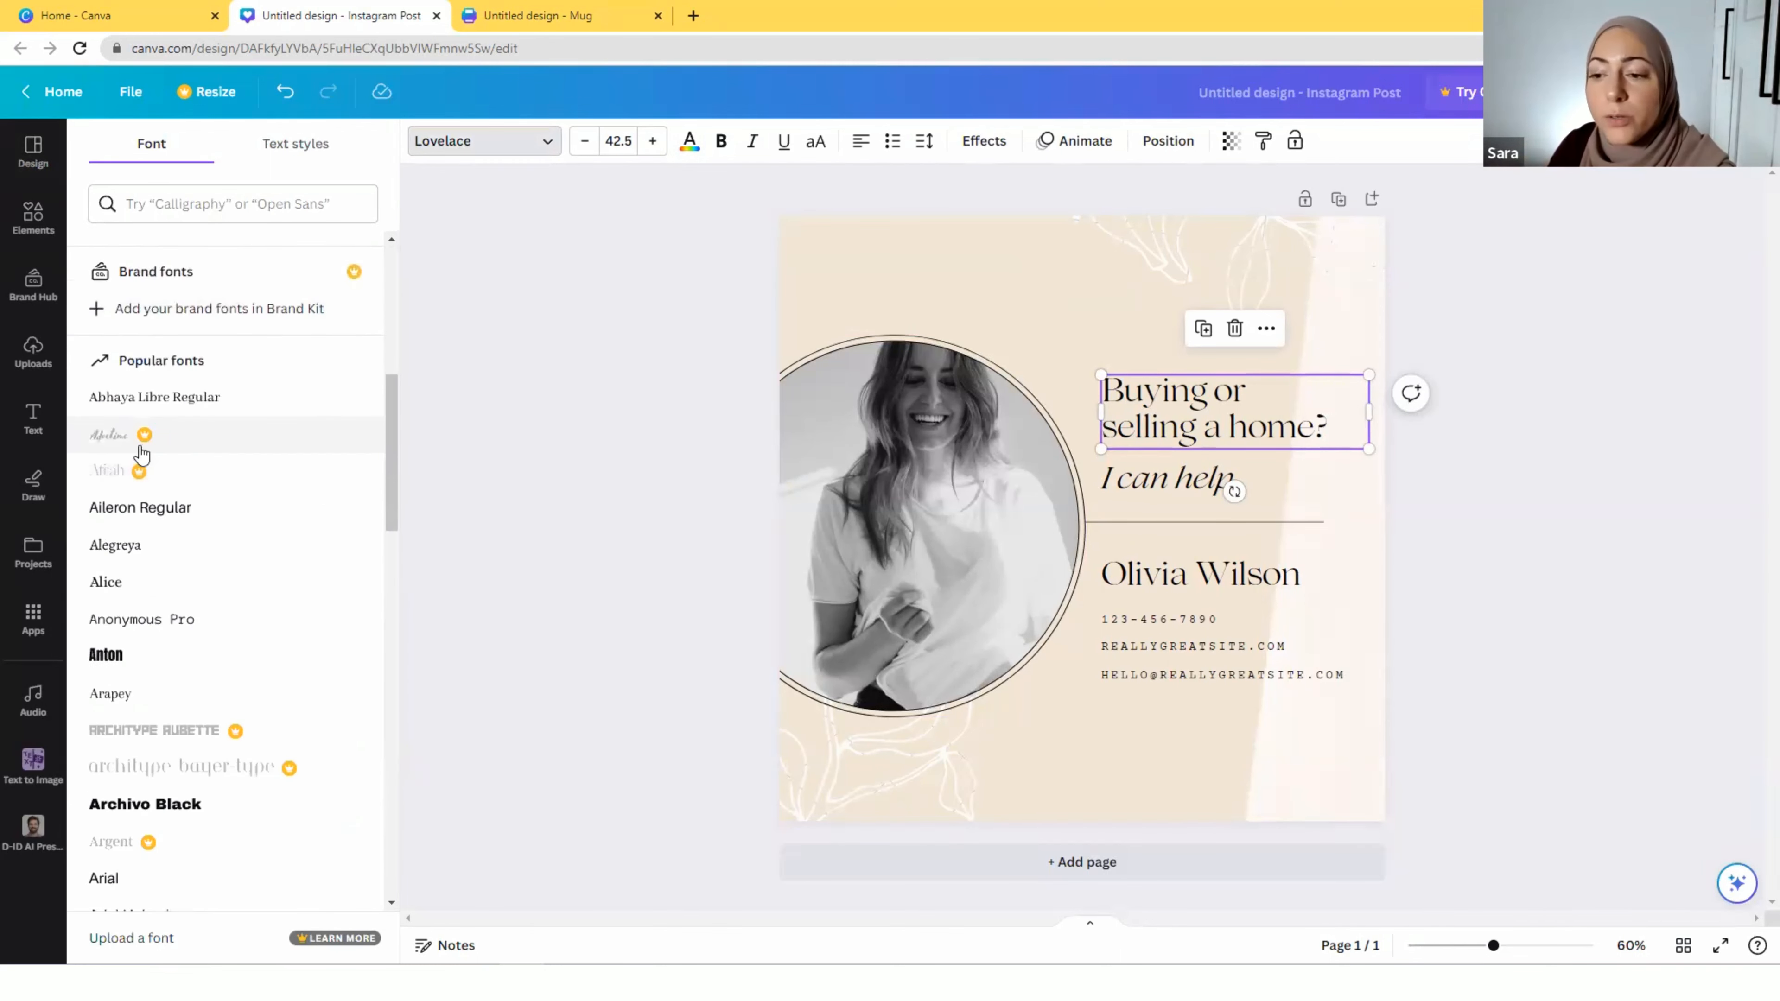
left_click(689, 141)
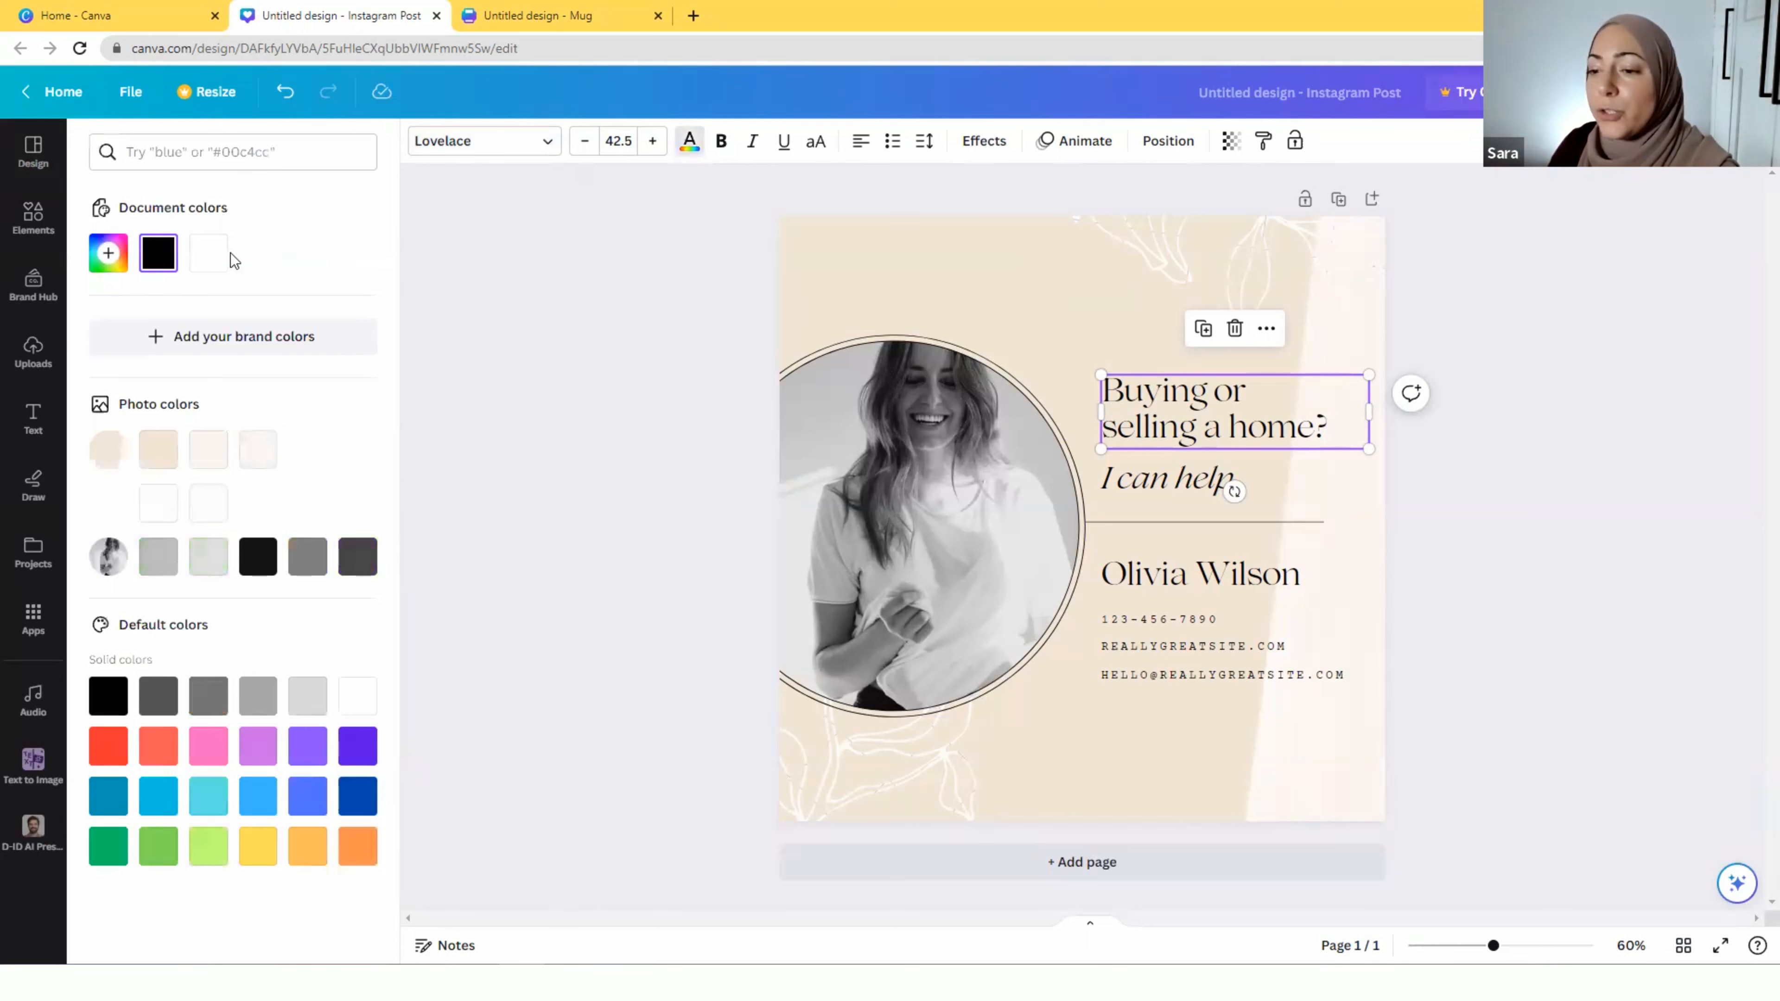
left_click(111, 255)
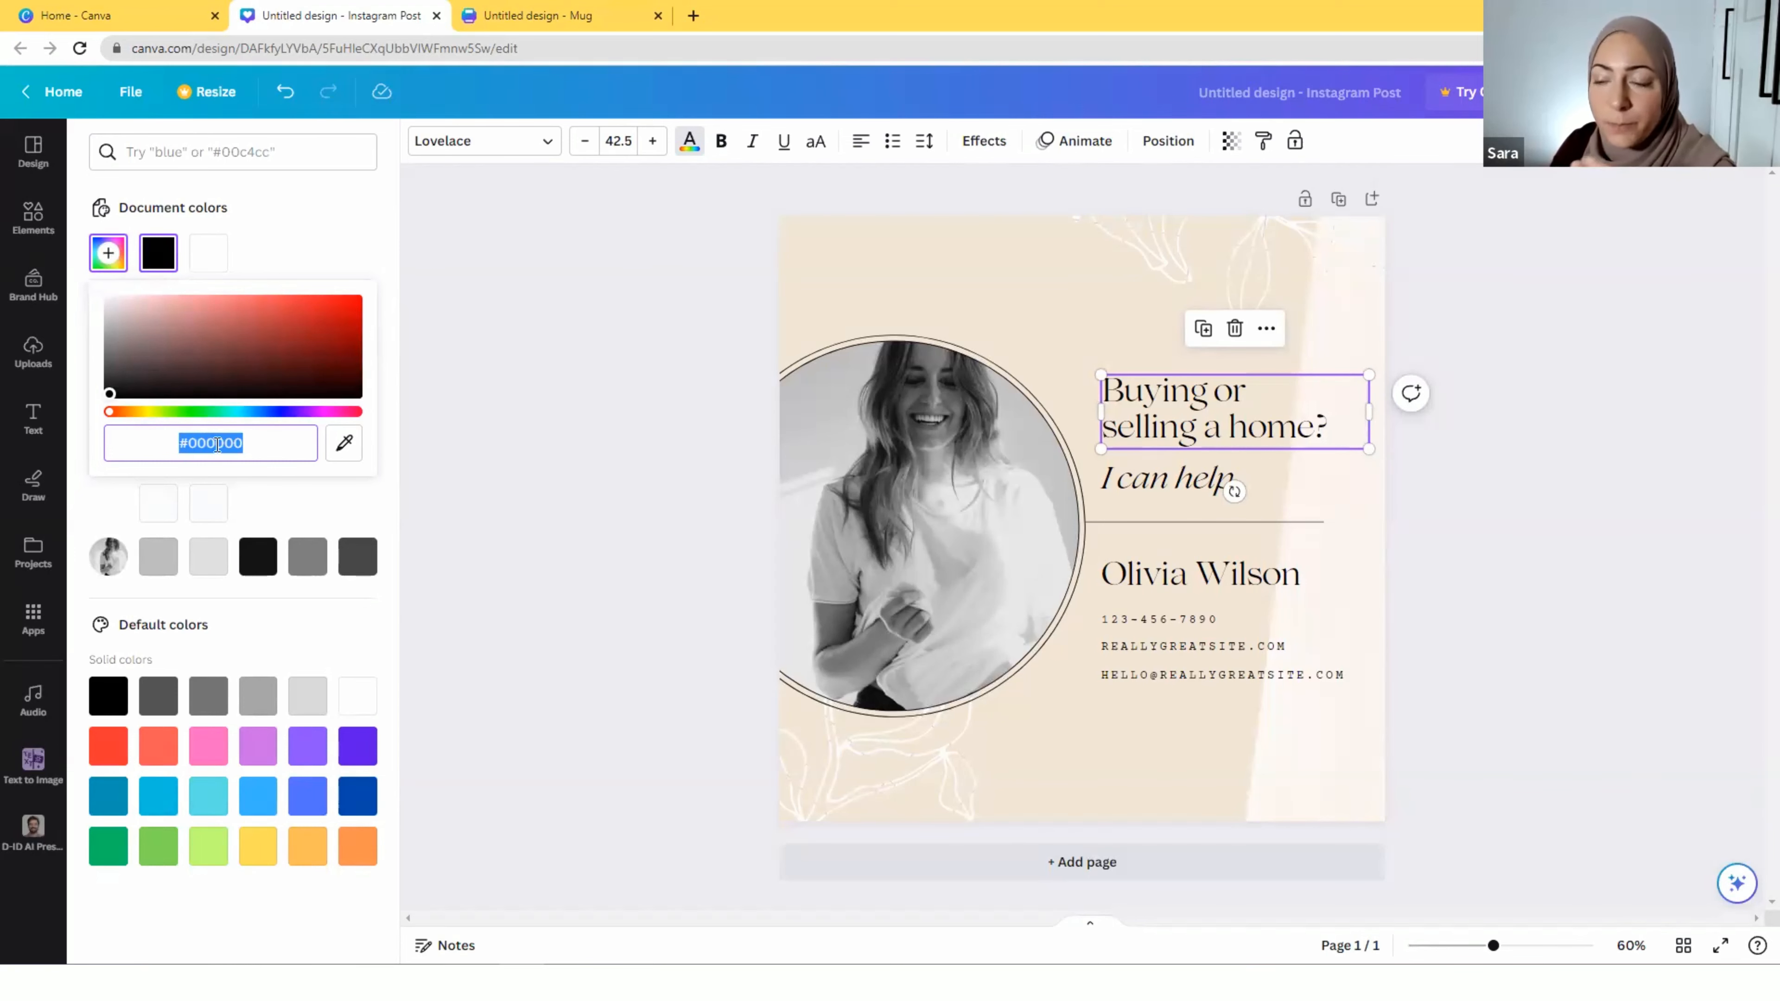
left_click(331, 245)
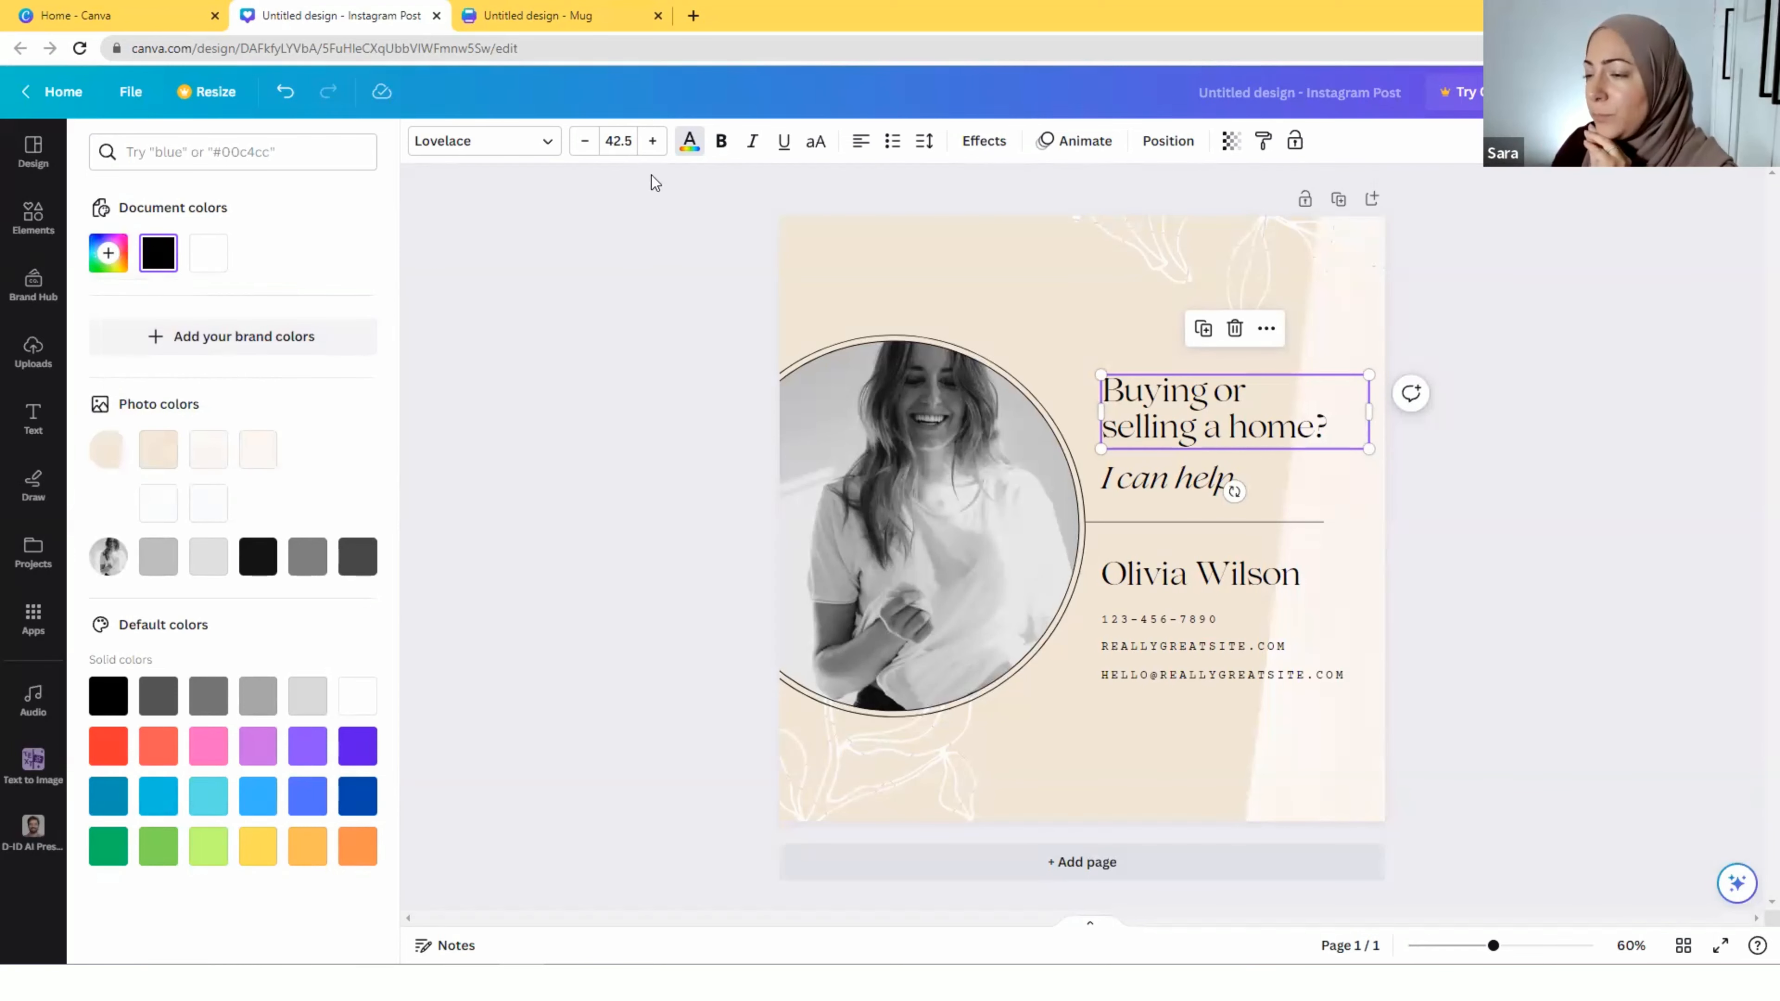
Make the "Buying or selling a home?" heading bold and italic, and try it in uppercase
left_click(721, 142)
left_click(752, 143)
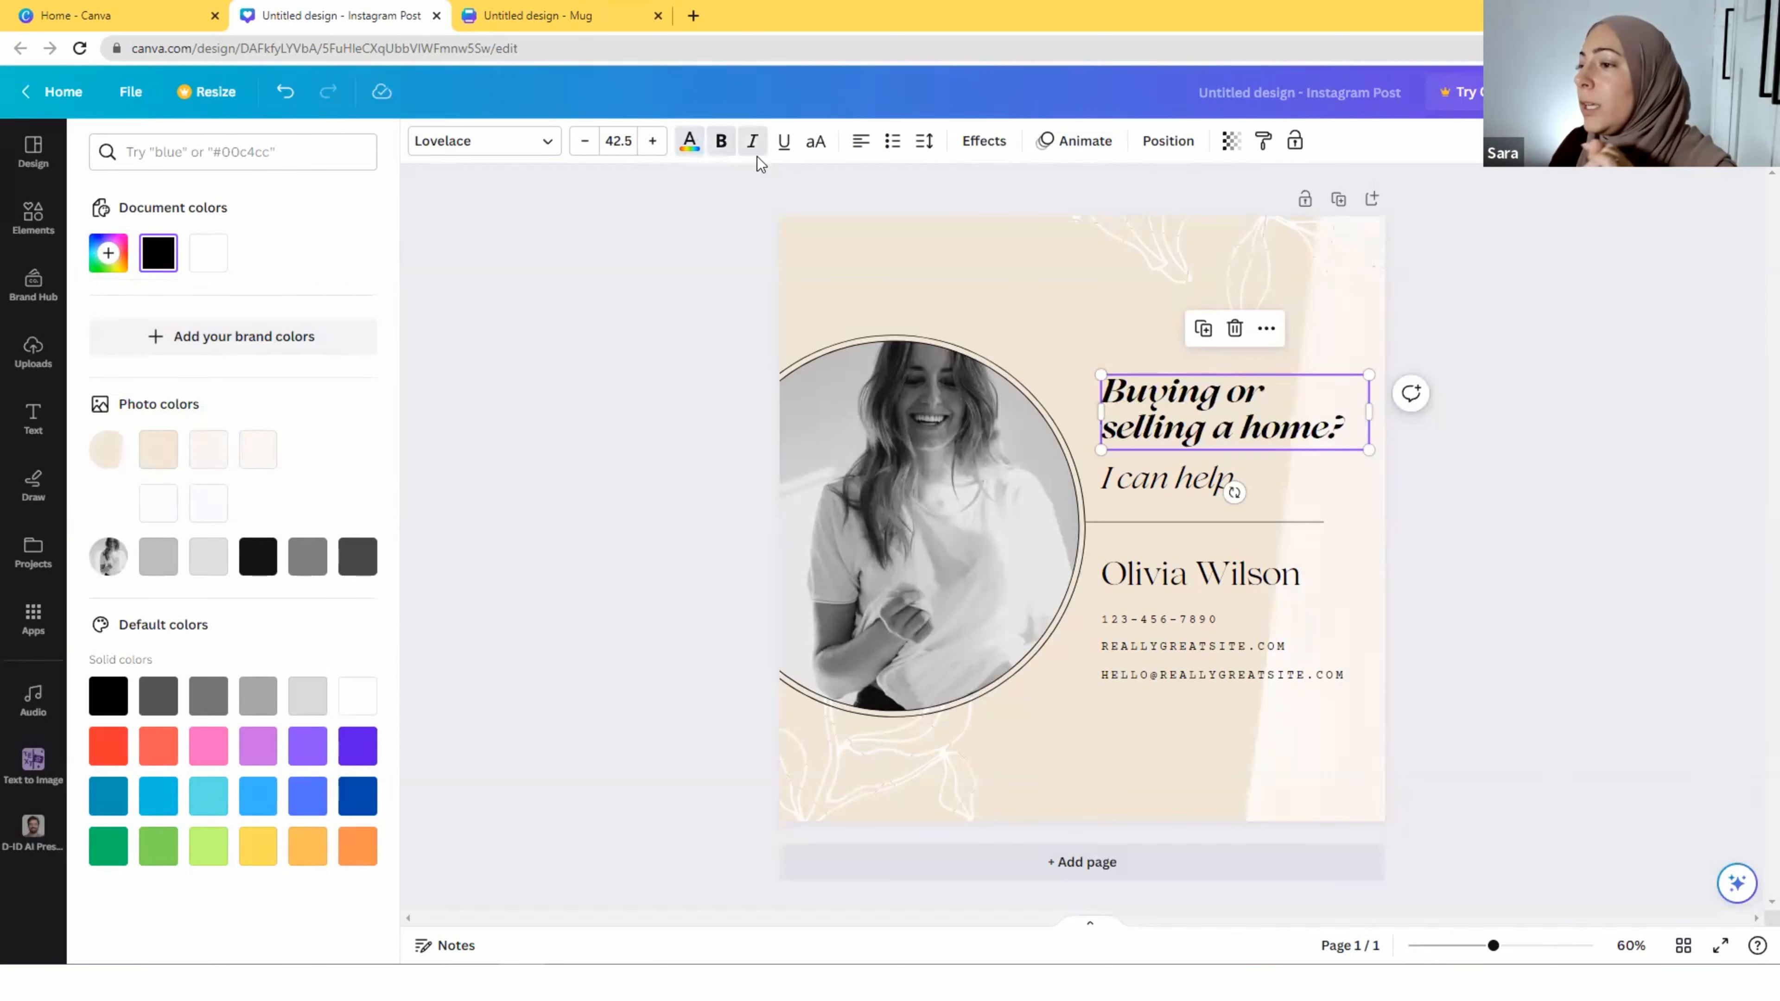
left_click(814, 143)
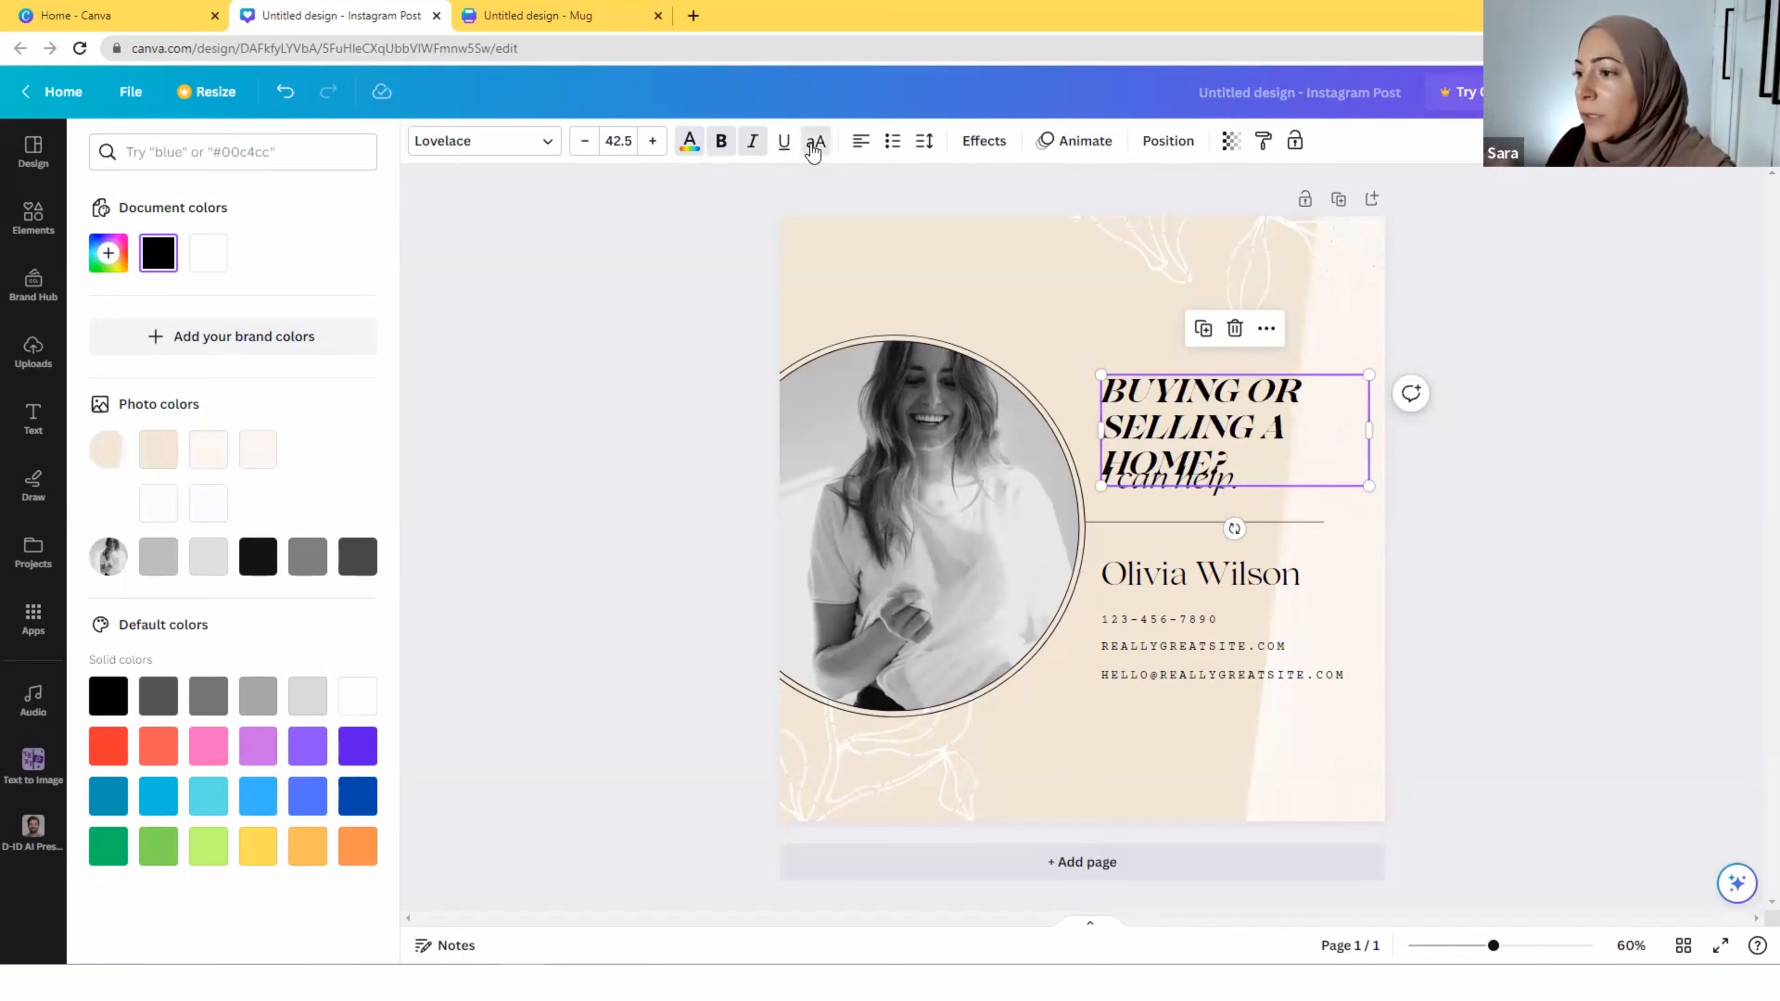
left_click(814, 143)
Format the heading as a centered bulleted list with letter spacing 47 and line spacing 0.78
left_click(863, 142)
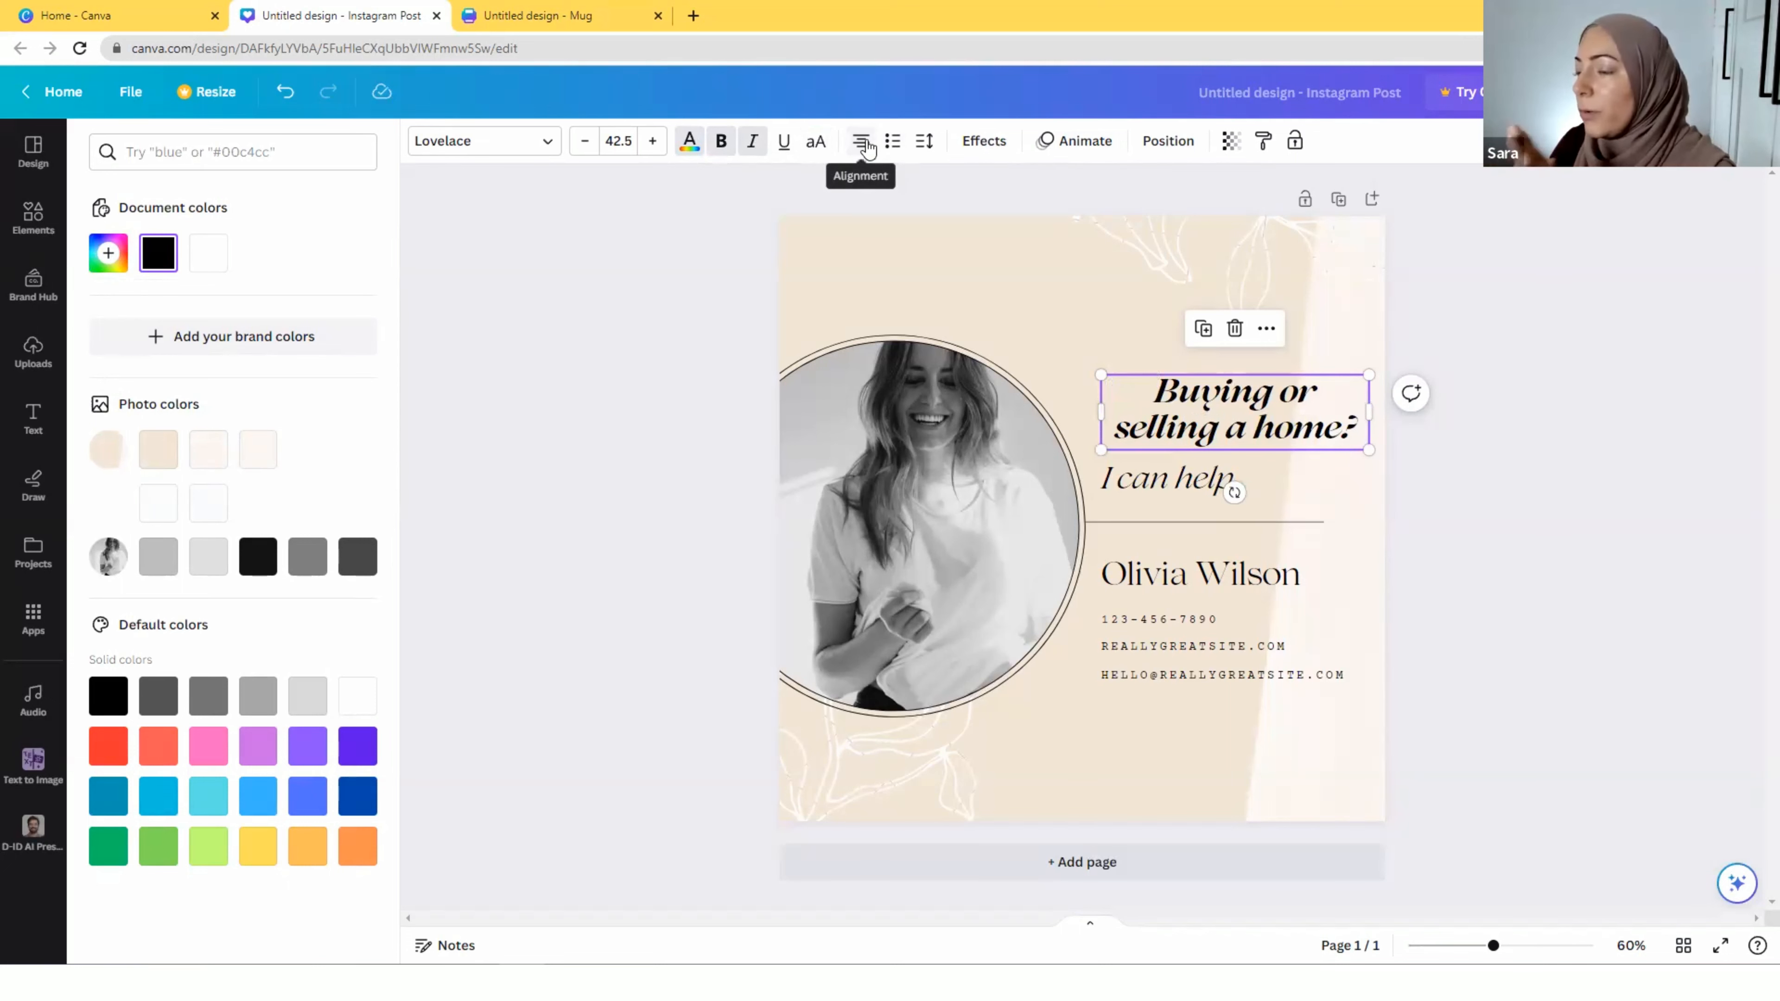
left_click(893, 145)
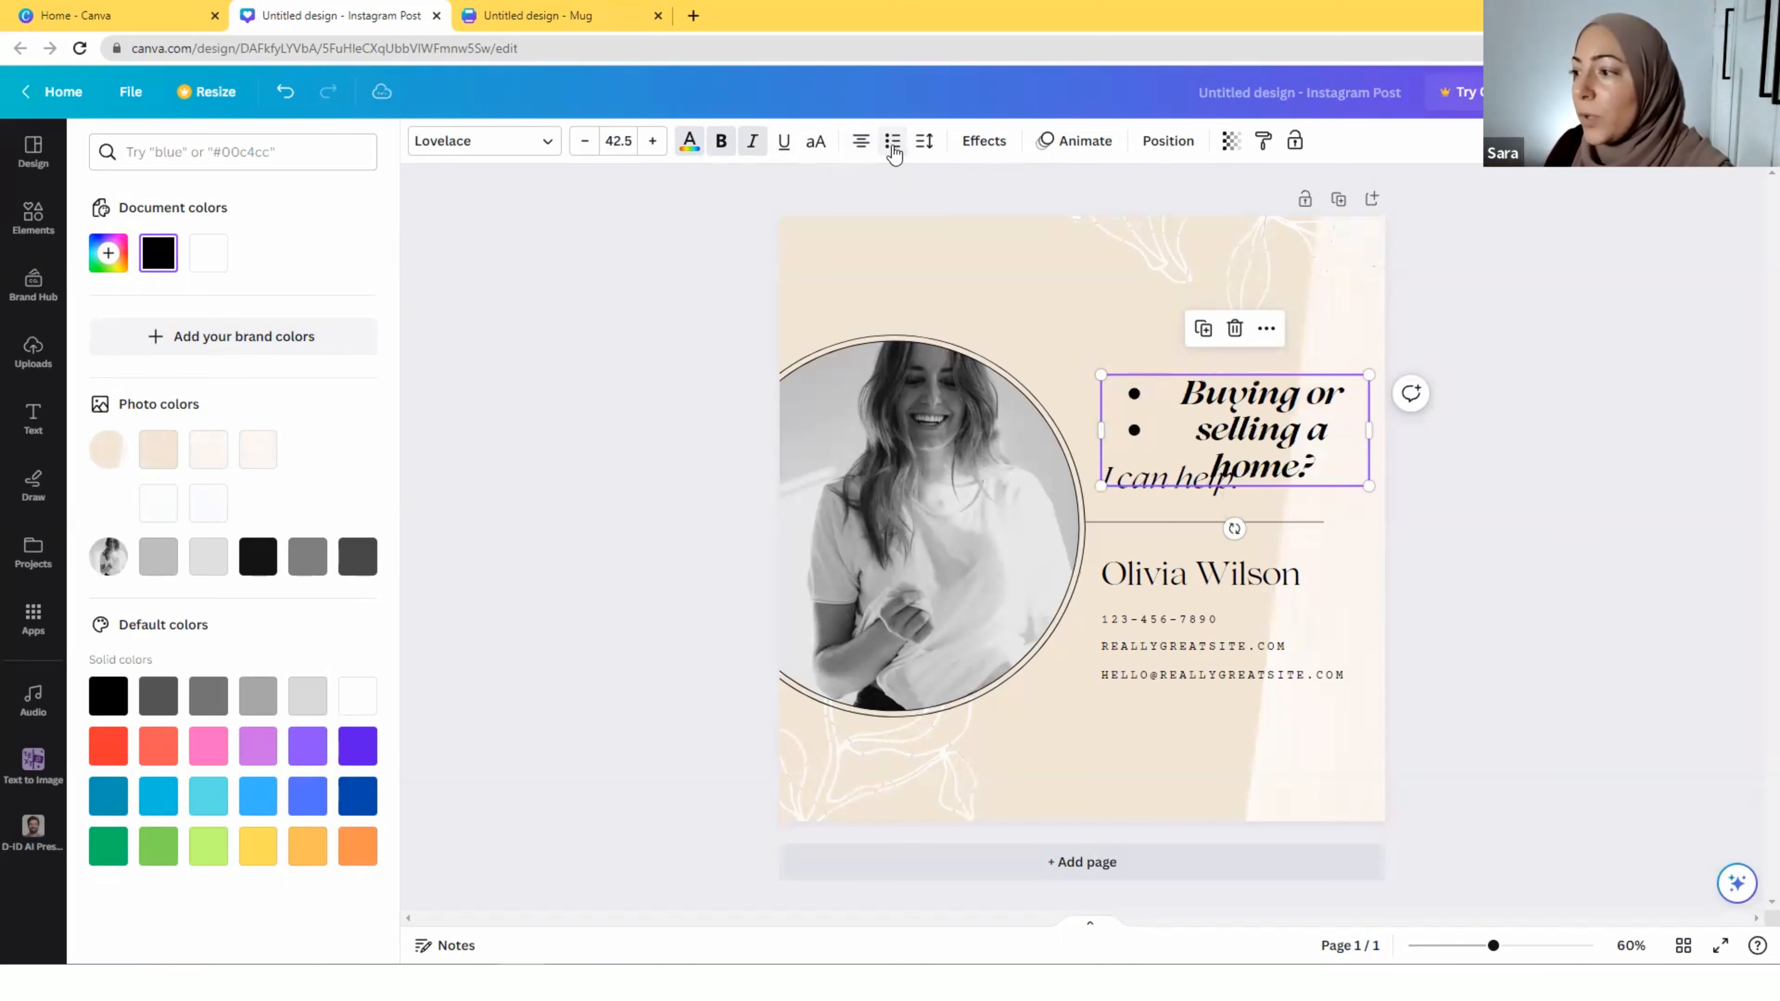
left_click(924, 142)
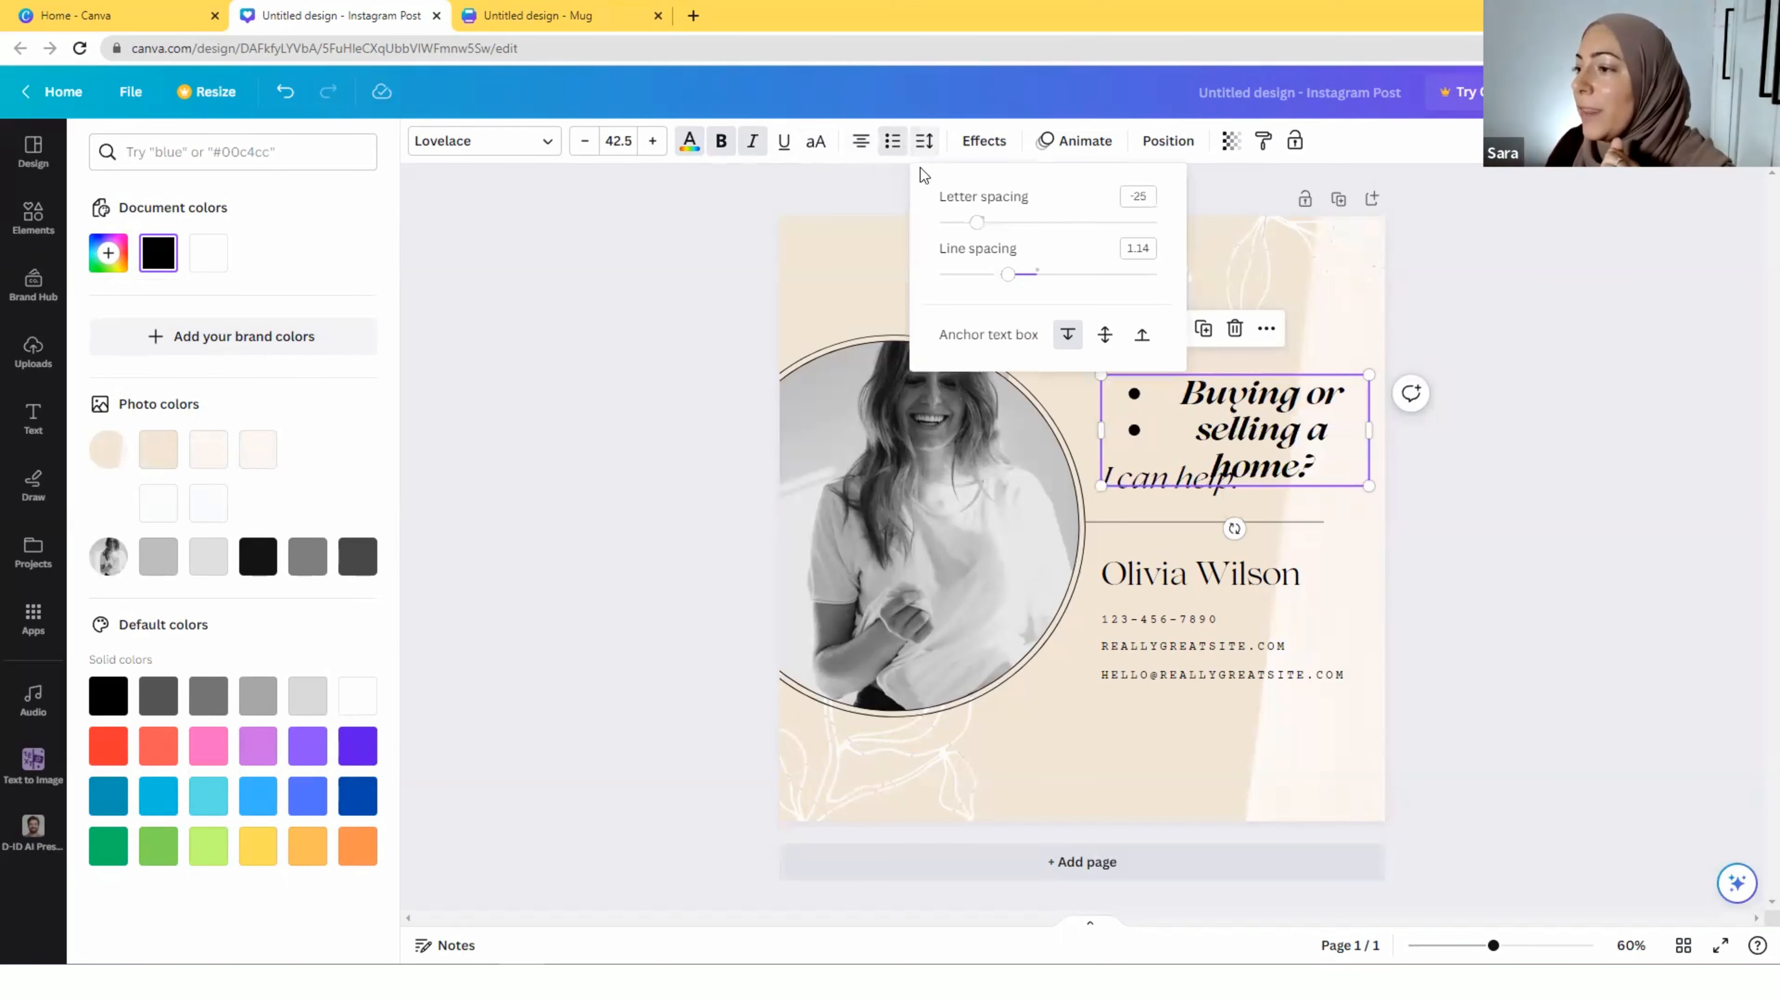
left_click_drag(965, 214, 971, 293)
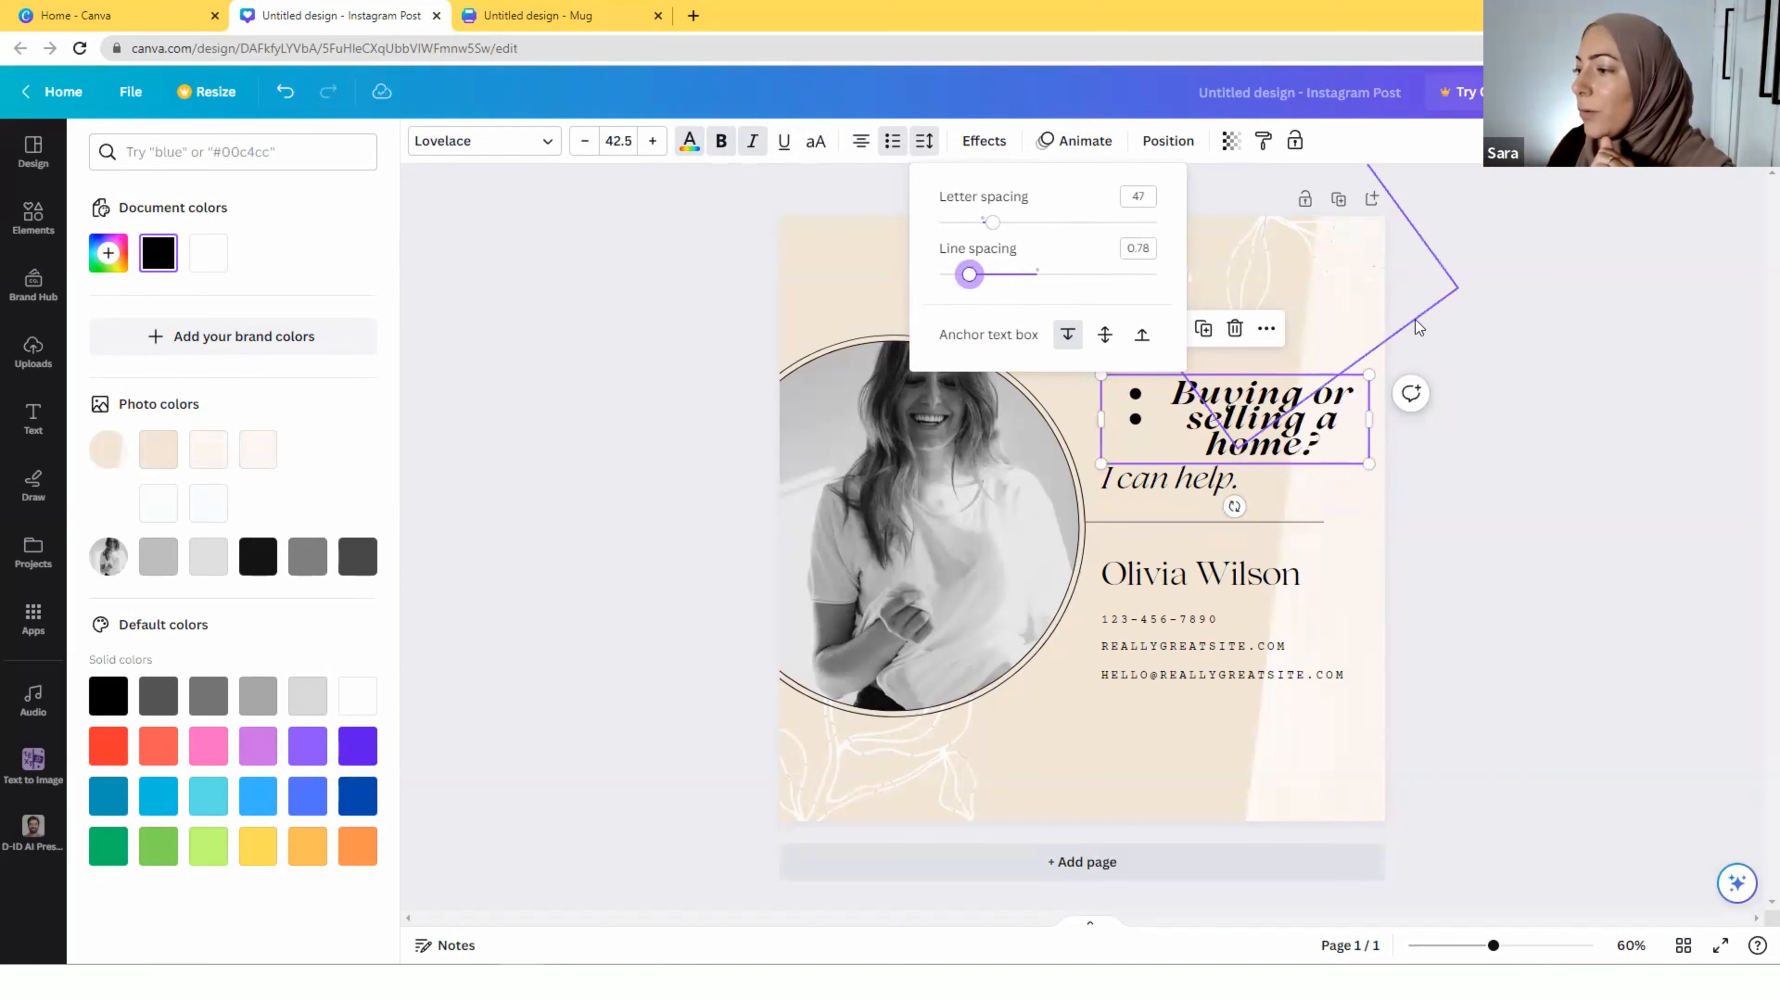
Delete the "Buying or selling a home?" heading from the post
left_click(1232, 420)
double_click(1232, 420)
key("BackSpace")
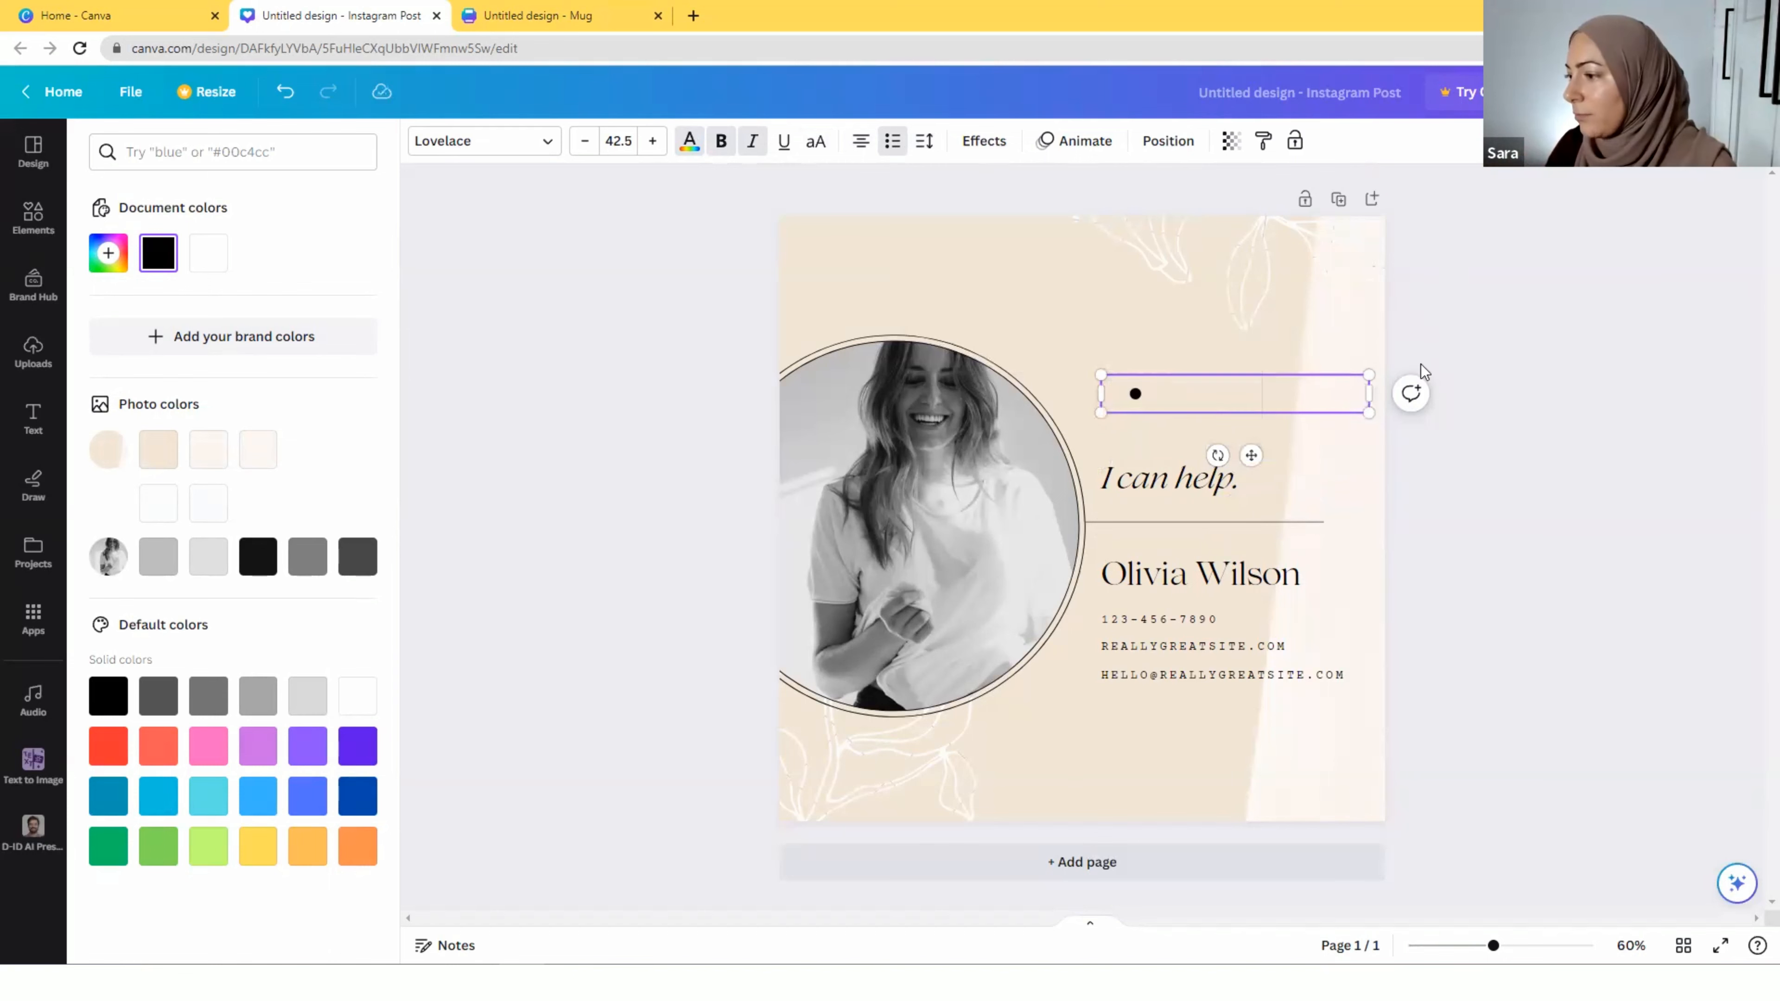
left_click(1421, 364)
left_click(1247, 401)
left_click(1434, 341)
left_click(1134, 419)
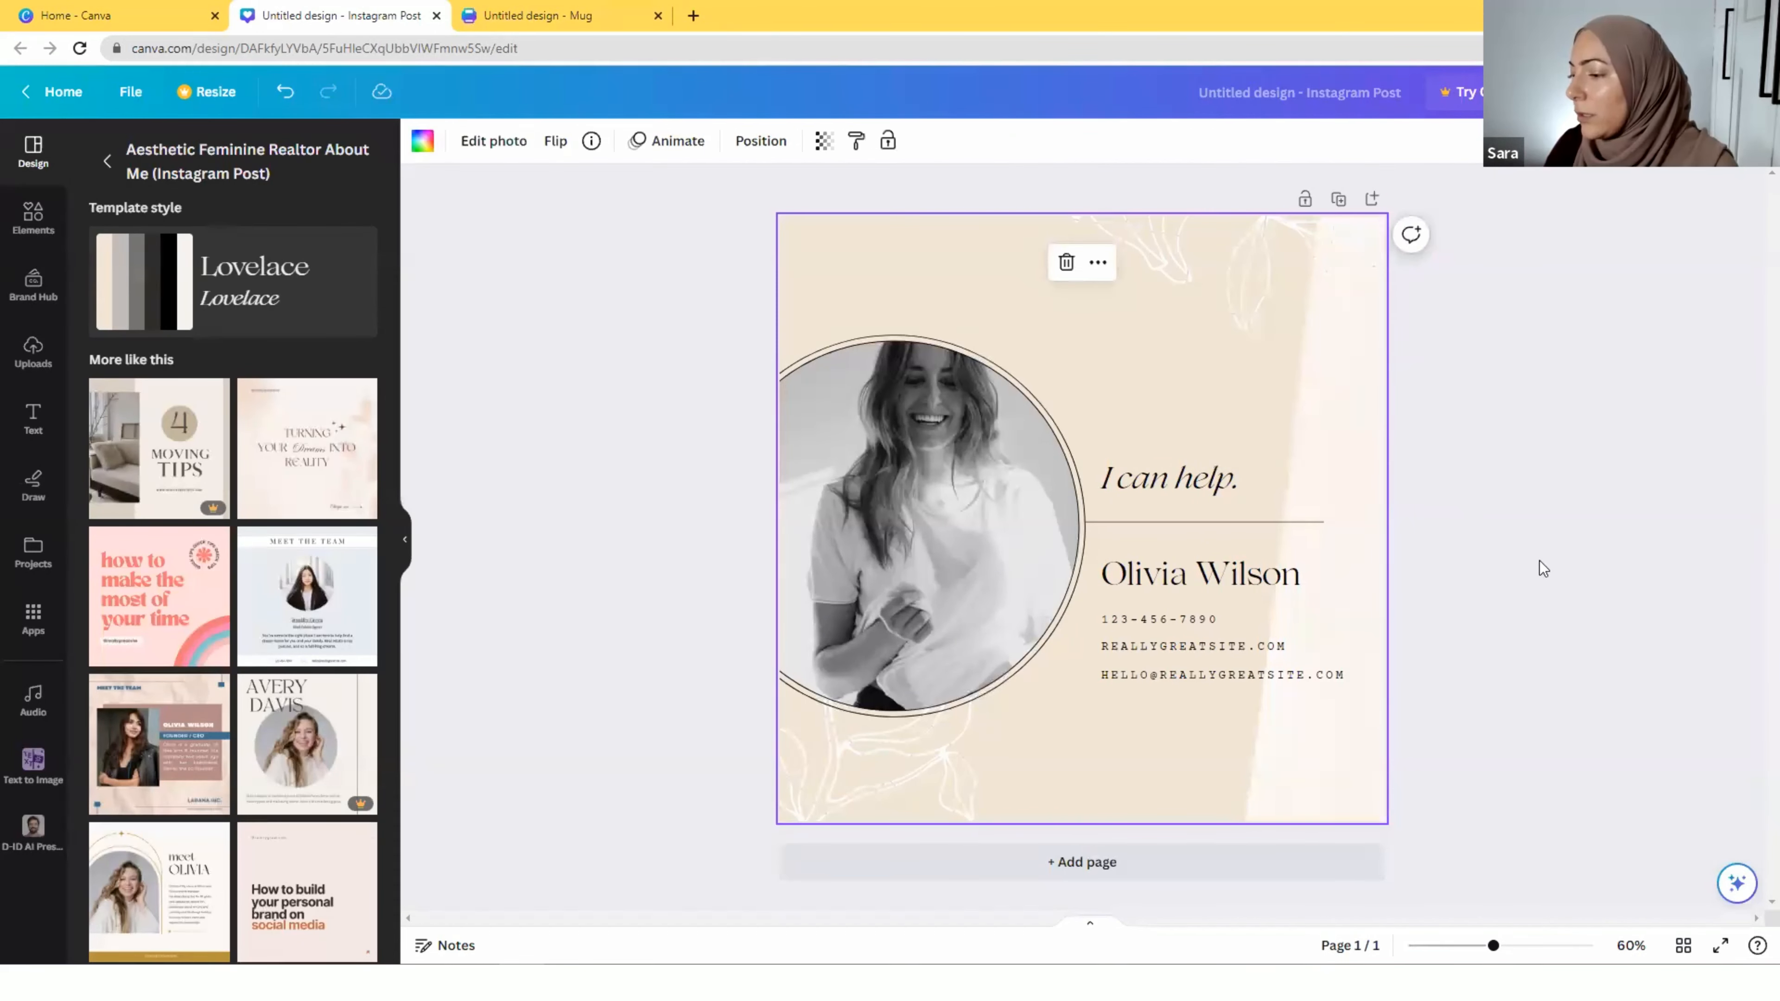
Move the name text from above the contact details to the area just above the circular photo
left_click(1204, 583)
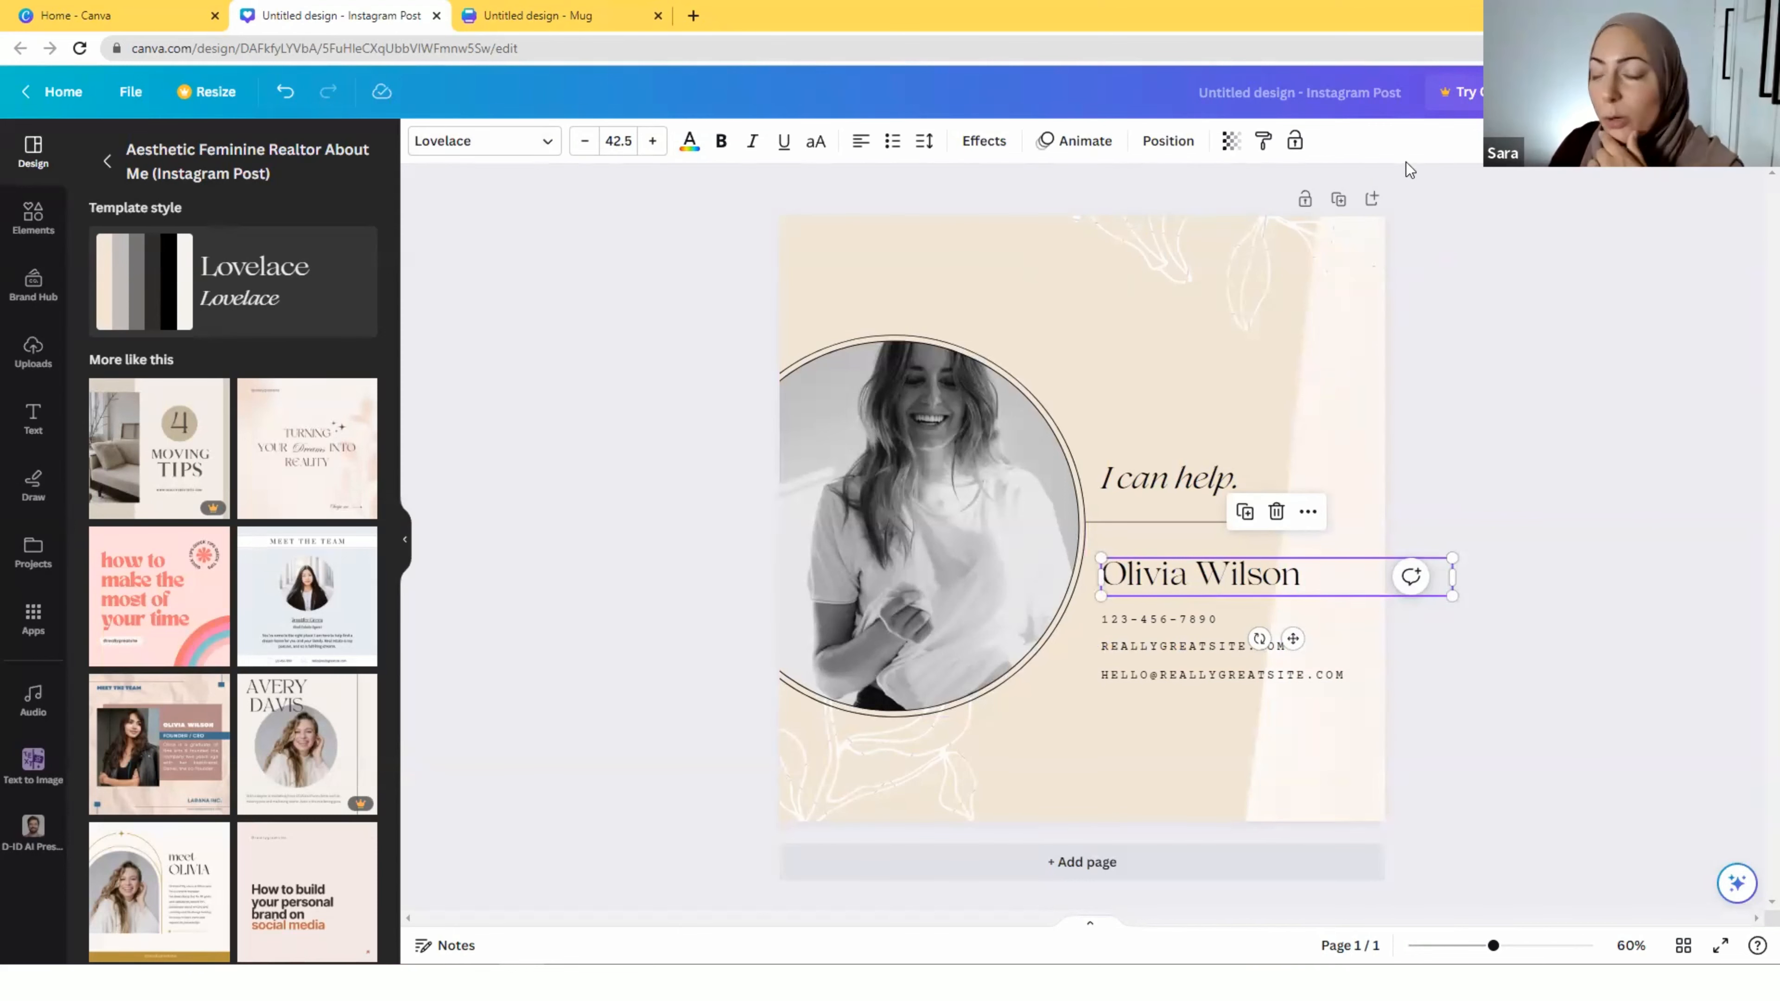
left_click_drag(1183, 583, 1019, 321)
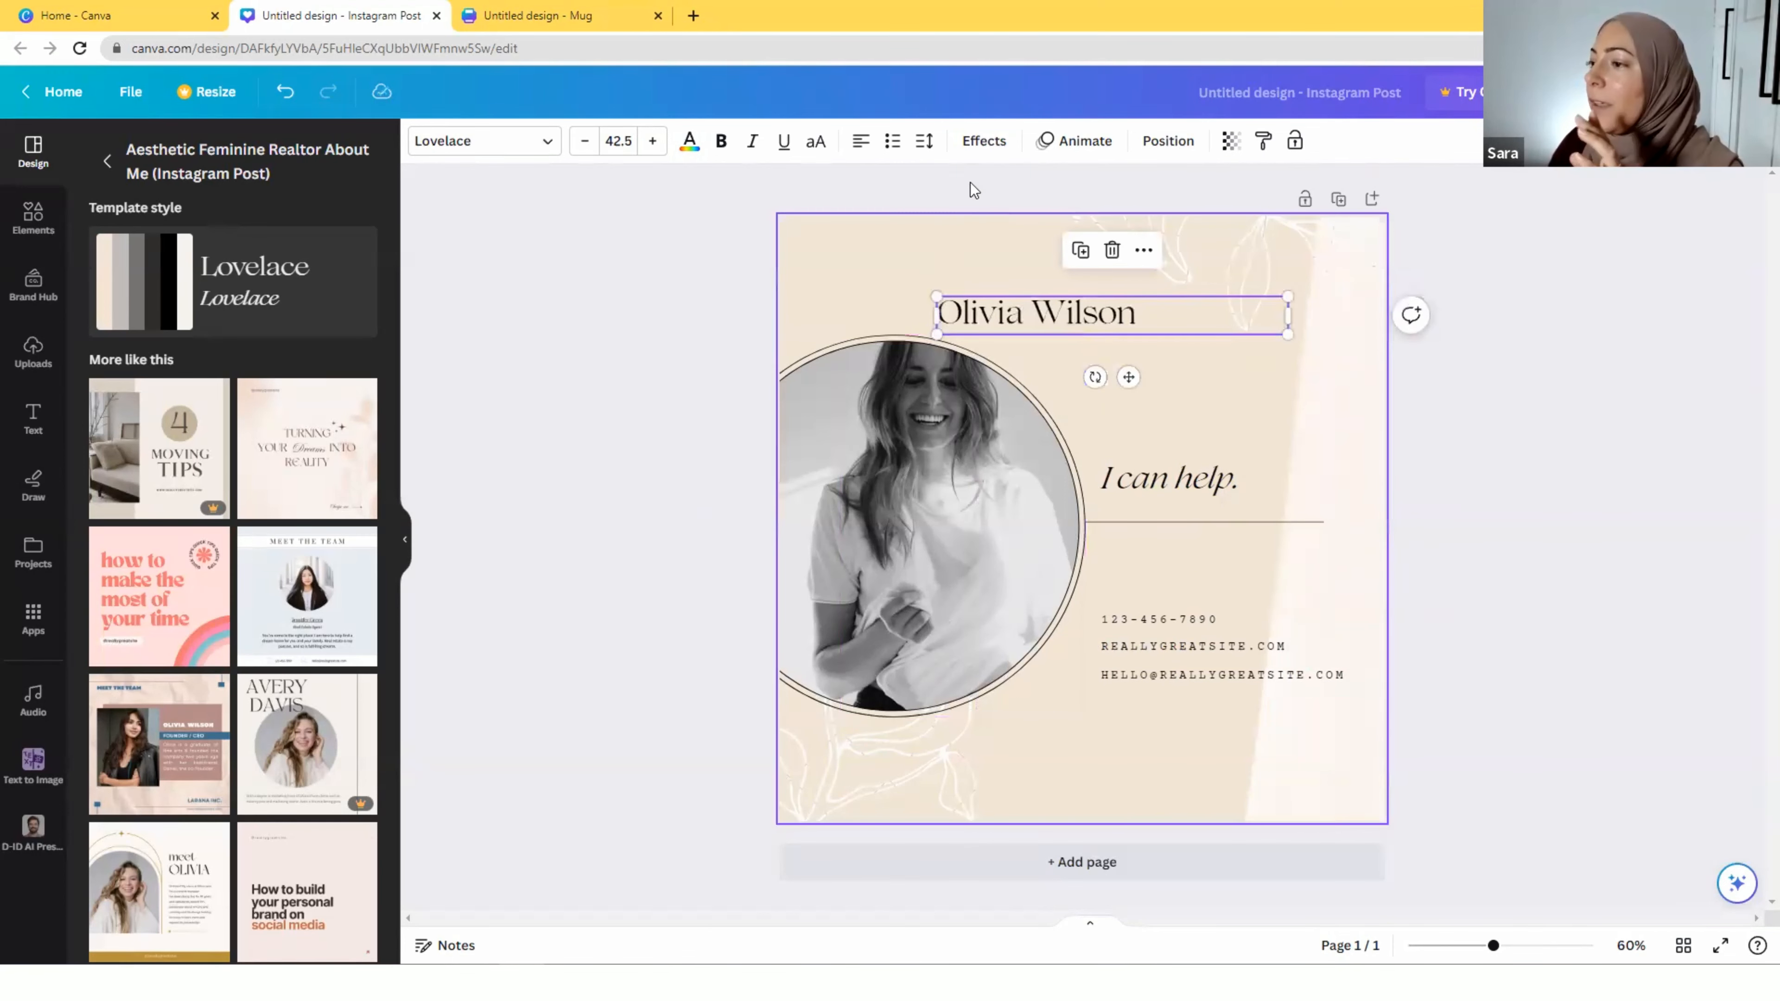
Try a Background text effect in white on the name text, and remove it
left_click(983, 141)
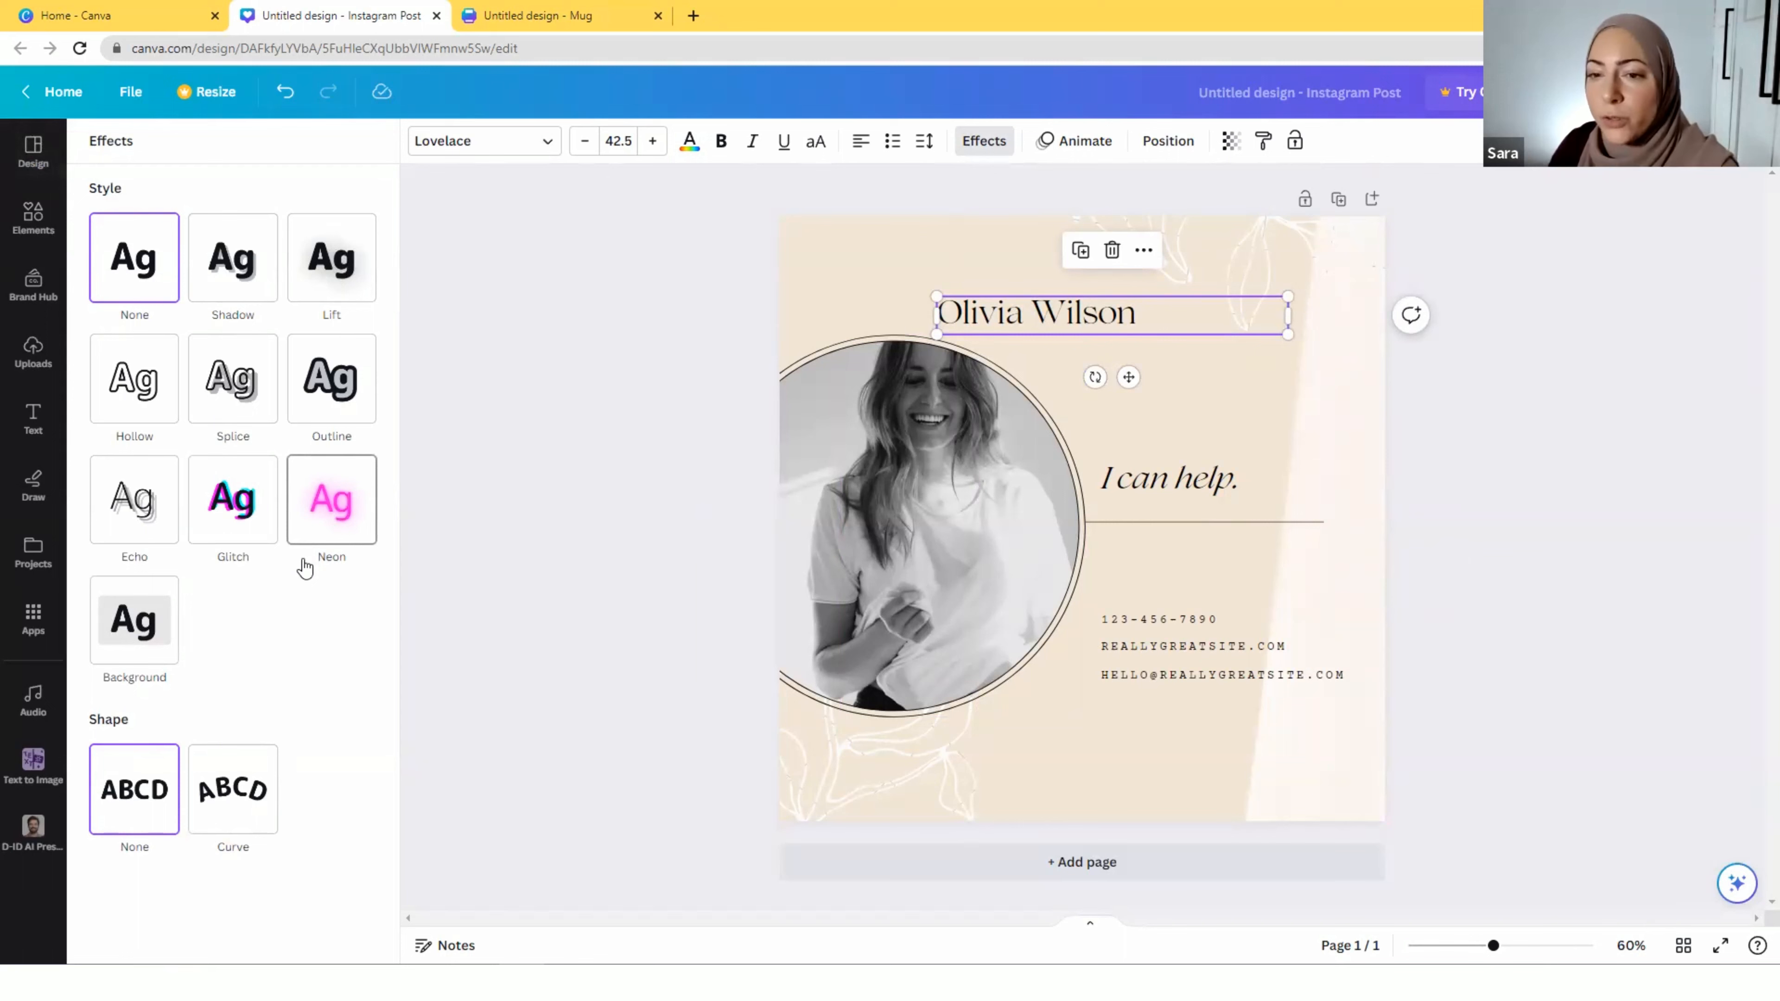
left_click(127, 640)
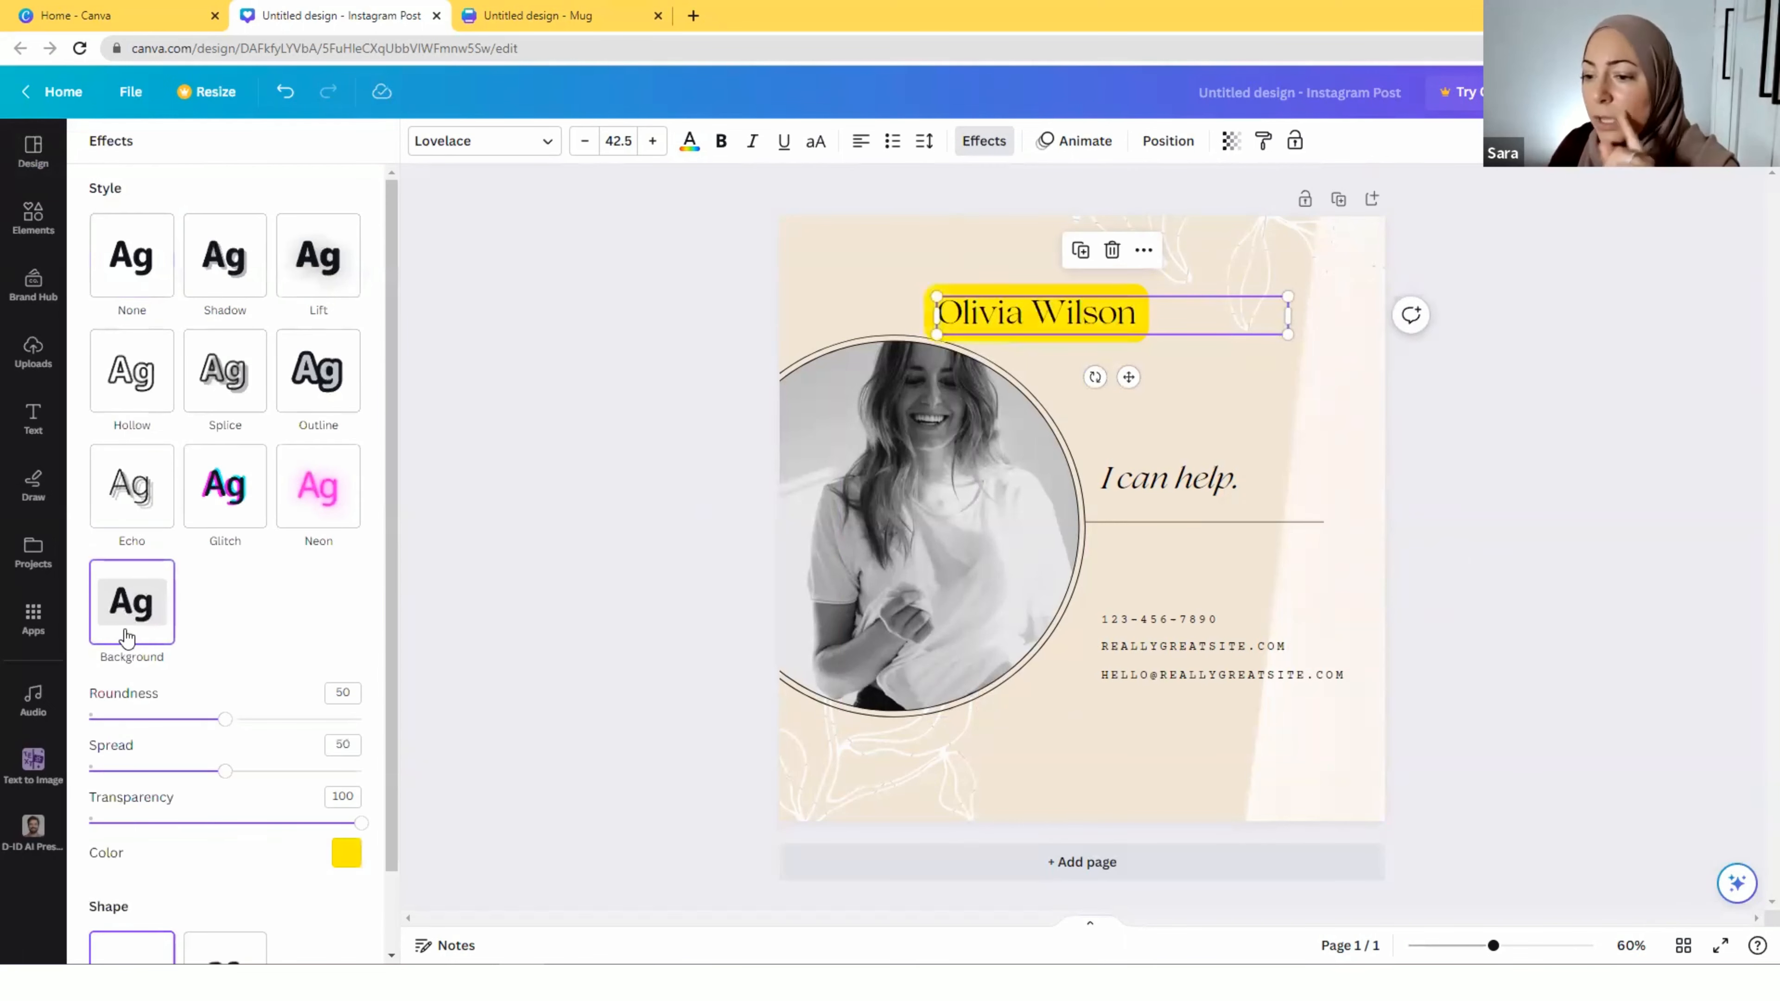
left_click(346, 852)
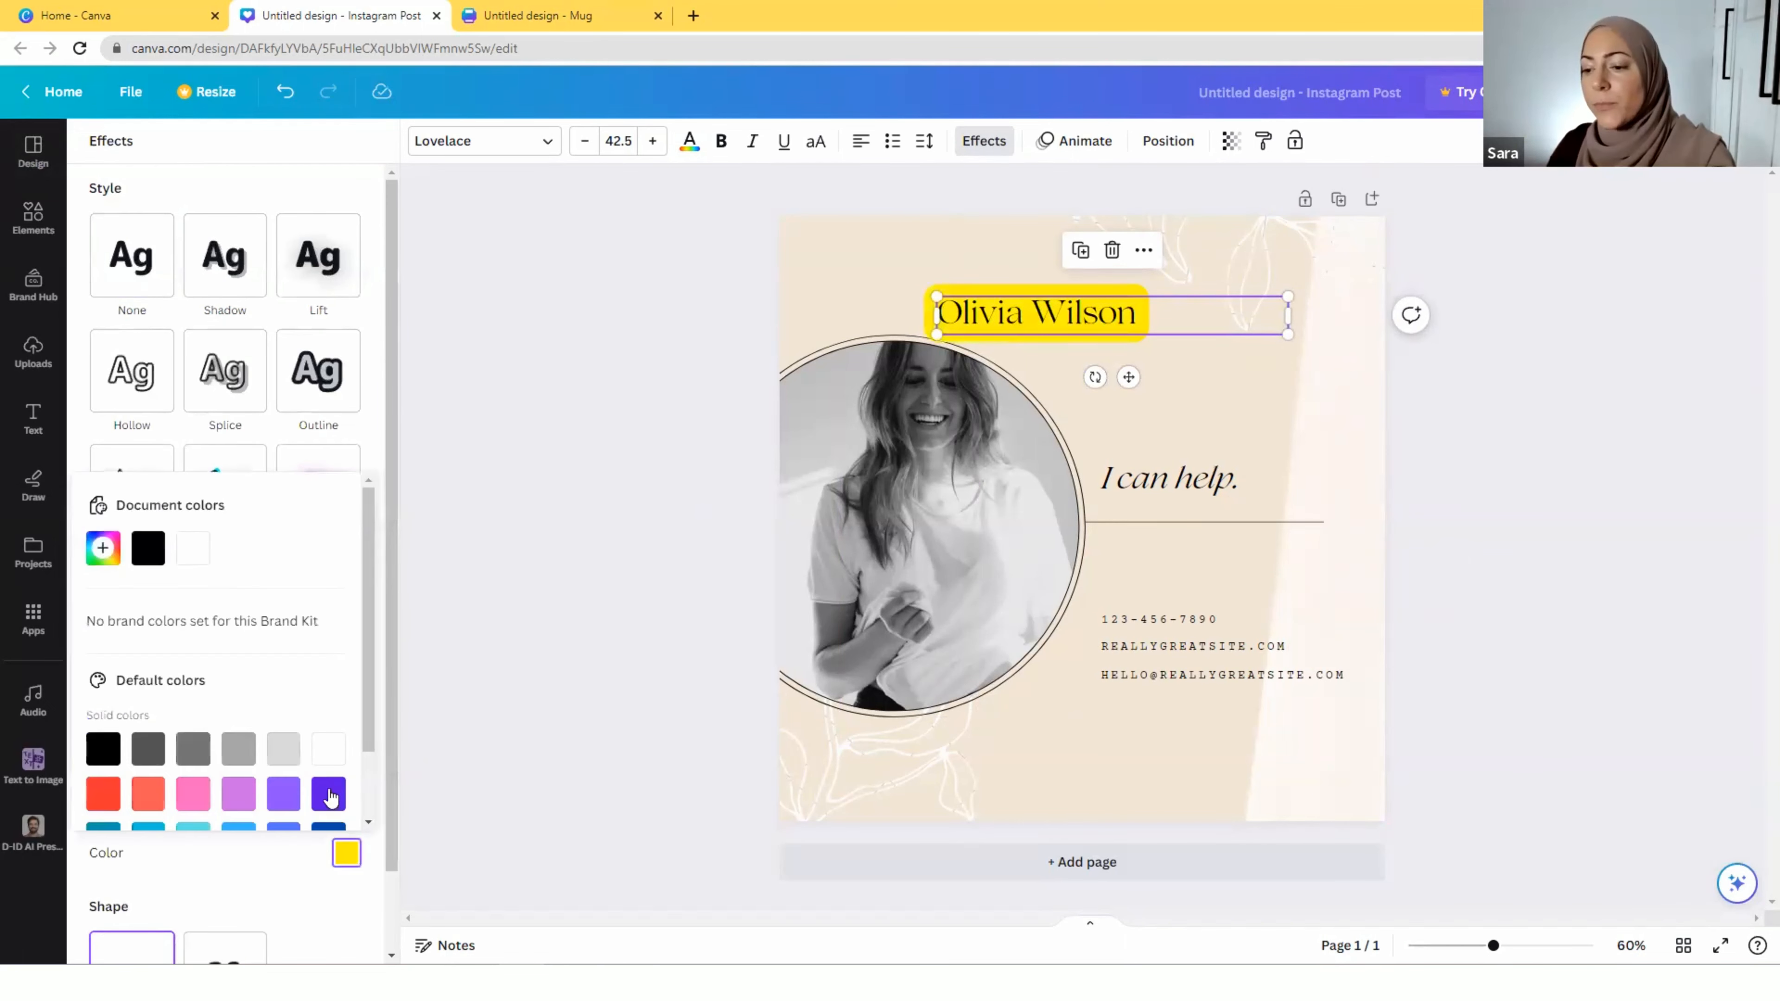
left_click(328, 748)
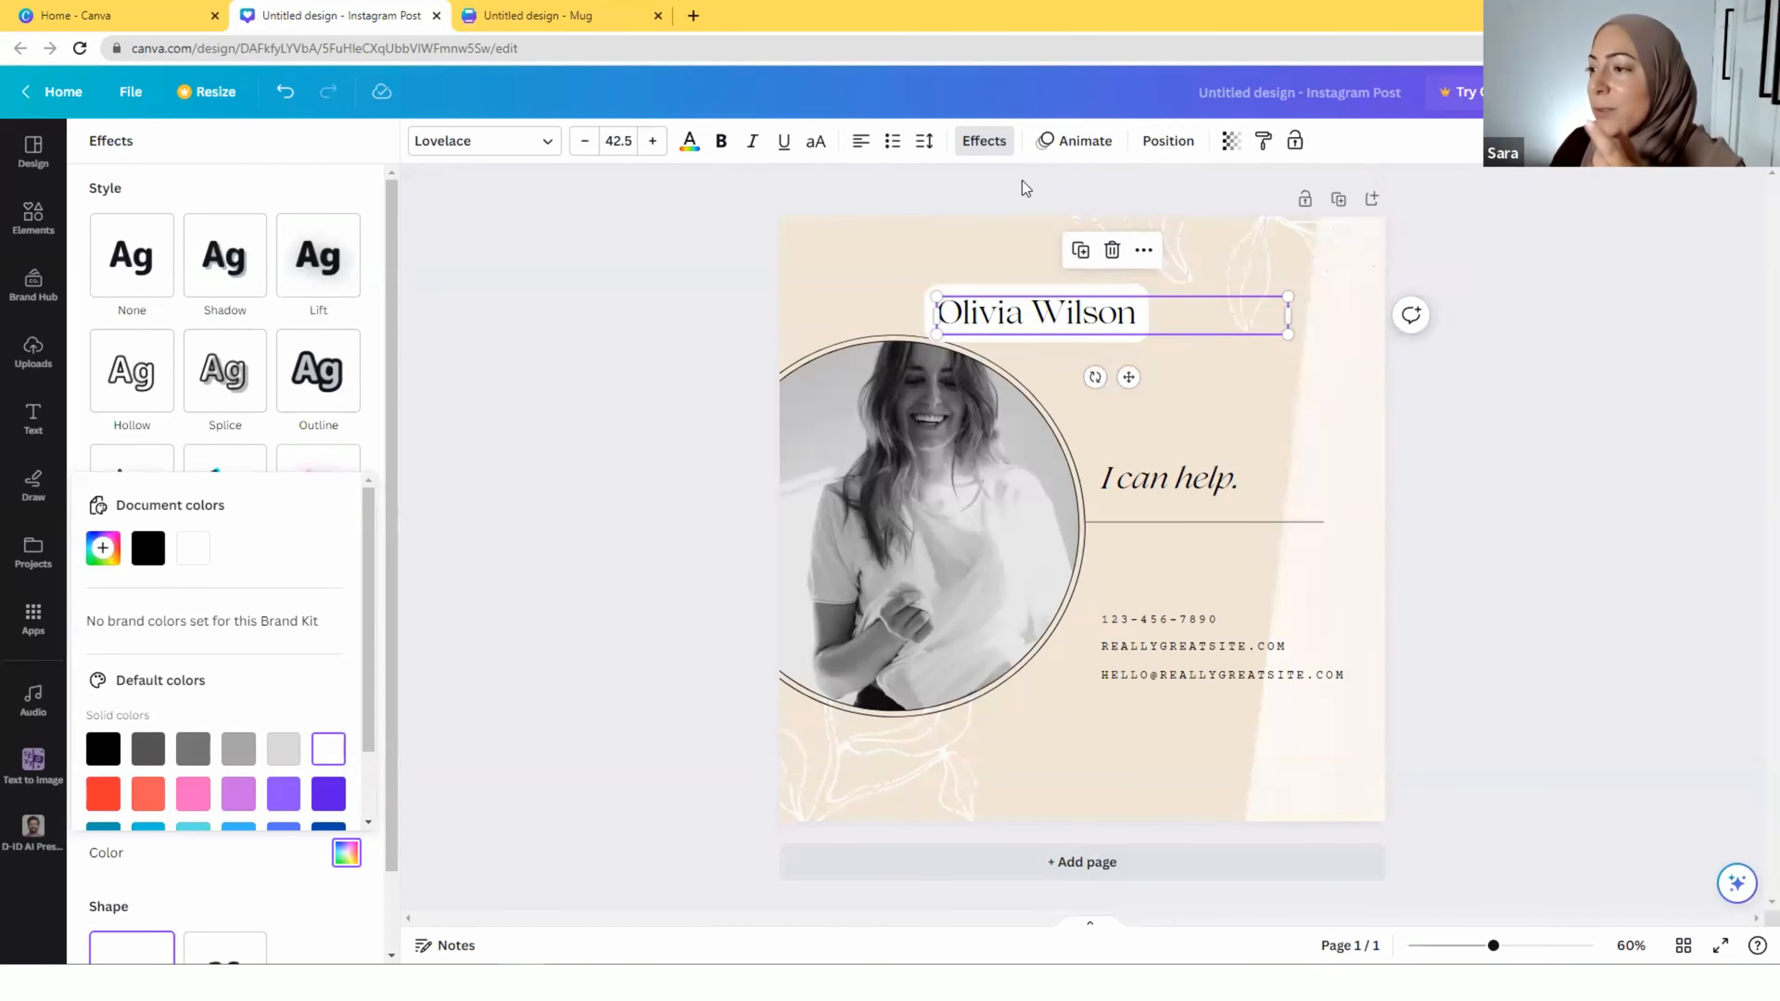
left_click(983, 143)
left_click(980, 143)
left_click(143, 284)
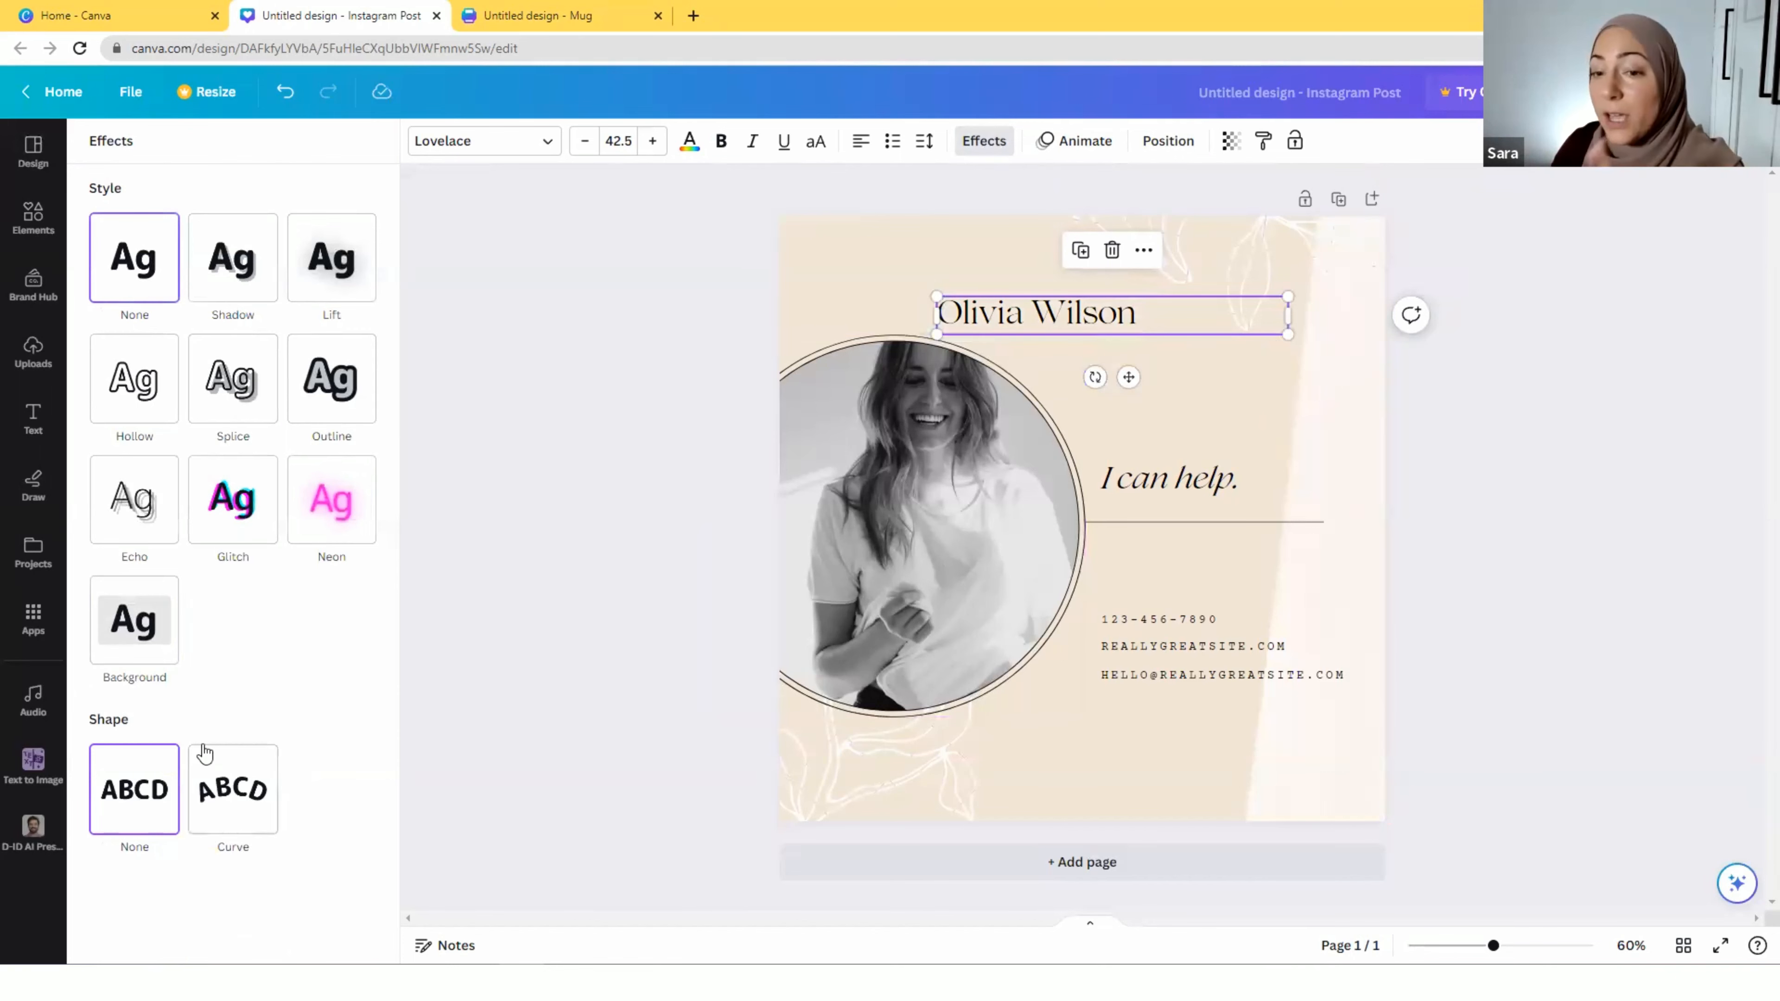
Curve the name text with a curve value of 55 and place it, tilted clockwise, along the upper edge of the circular photo
left_click(230, 802)
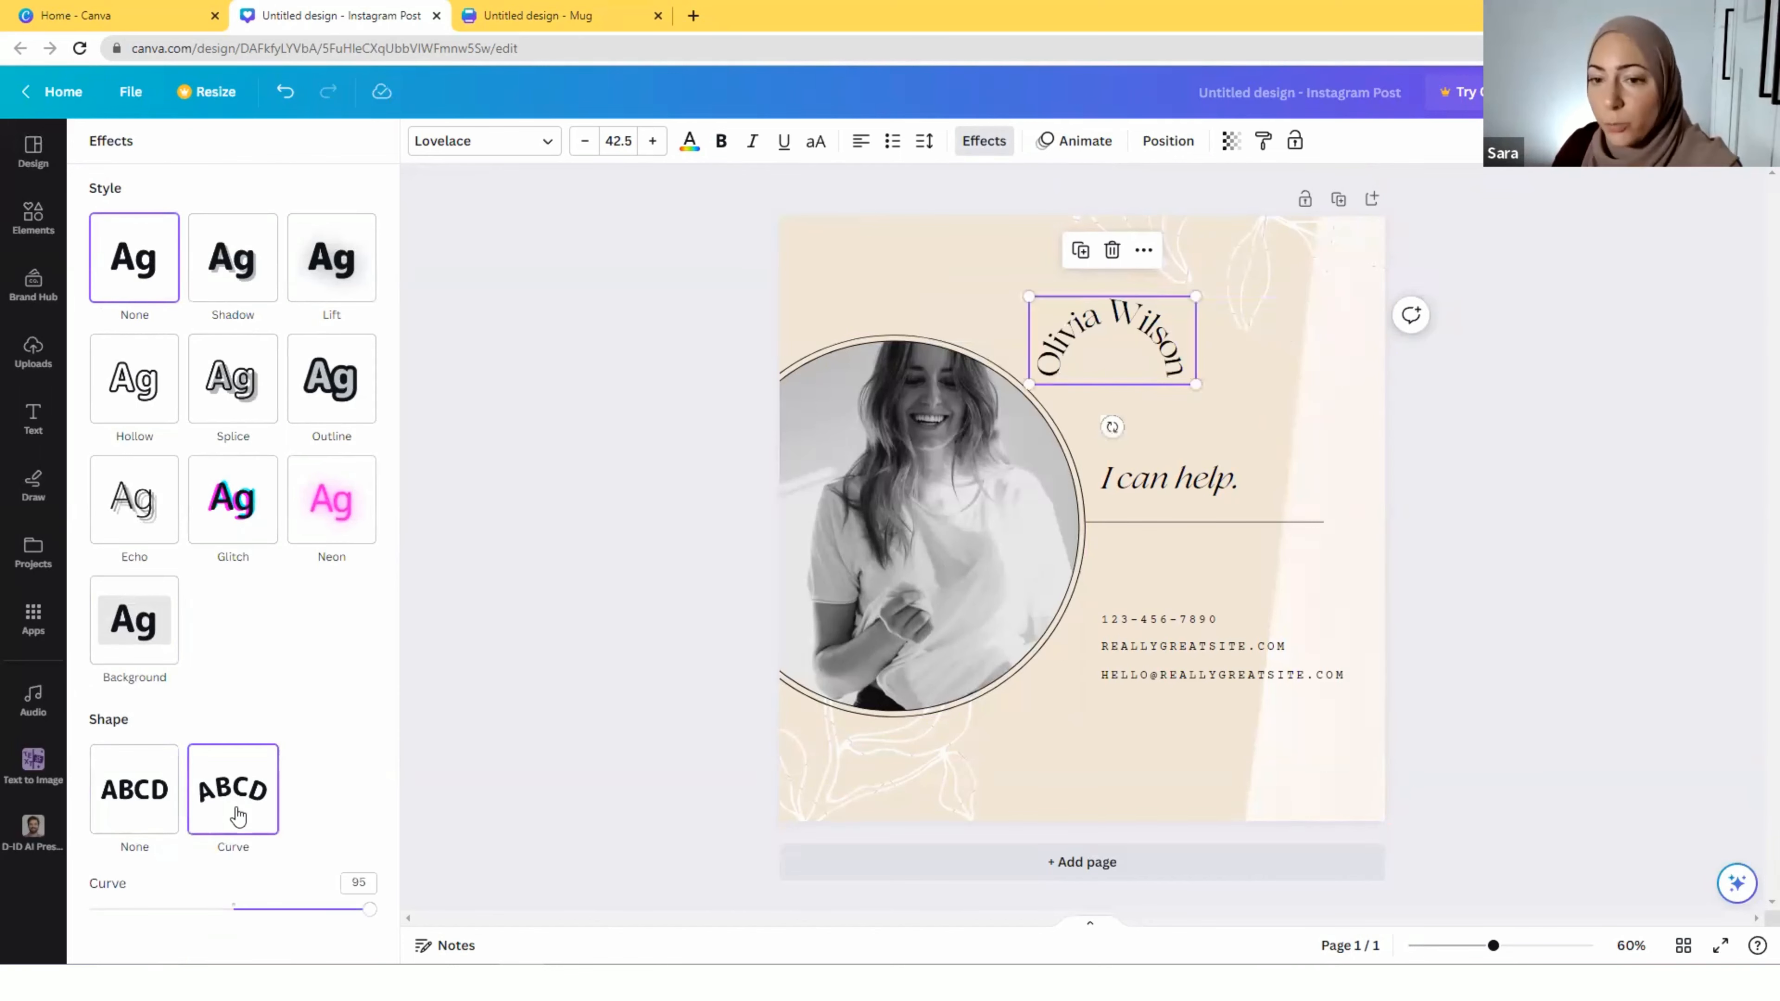
left_click_drag(370, 909, 323, 910)
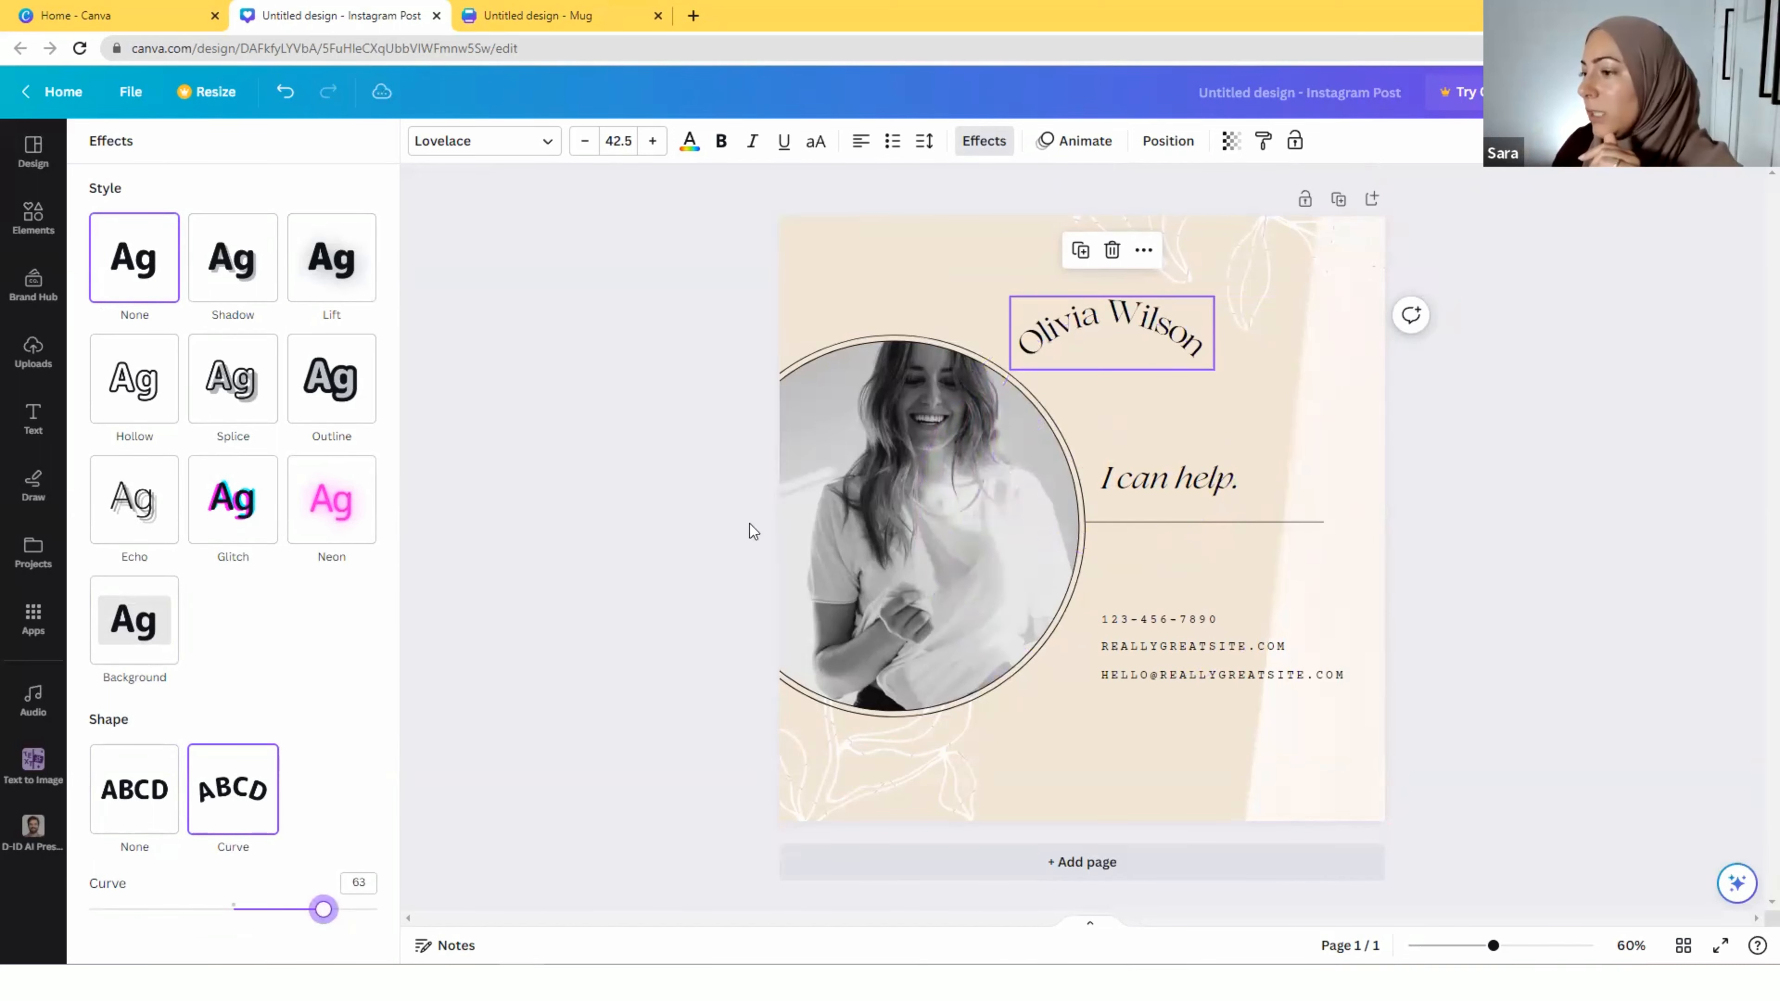
left_click_drag(1124, 346, 927, 337)
mouse_move(323, 910)
left_mouse_down()
mouse_move(339, 911)
mouse_move(312, 909)
left_mouse_up()
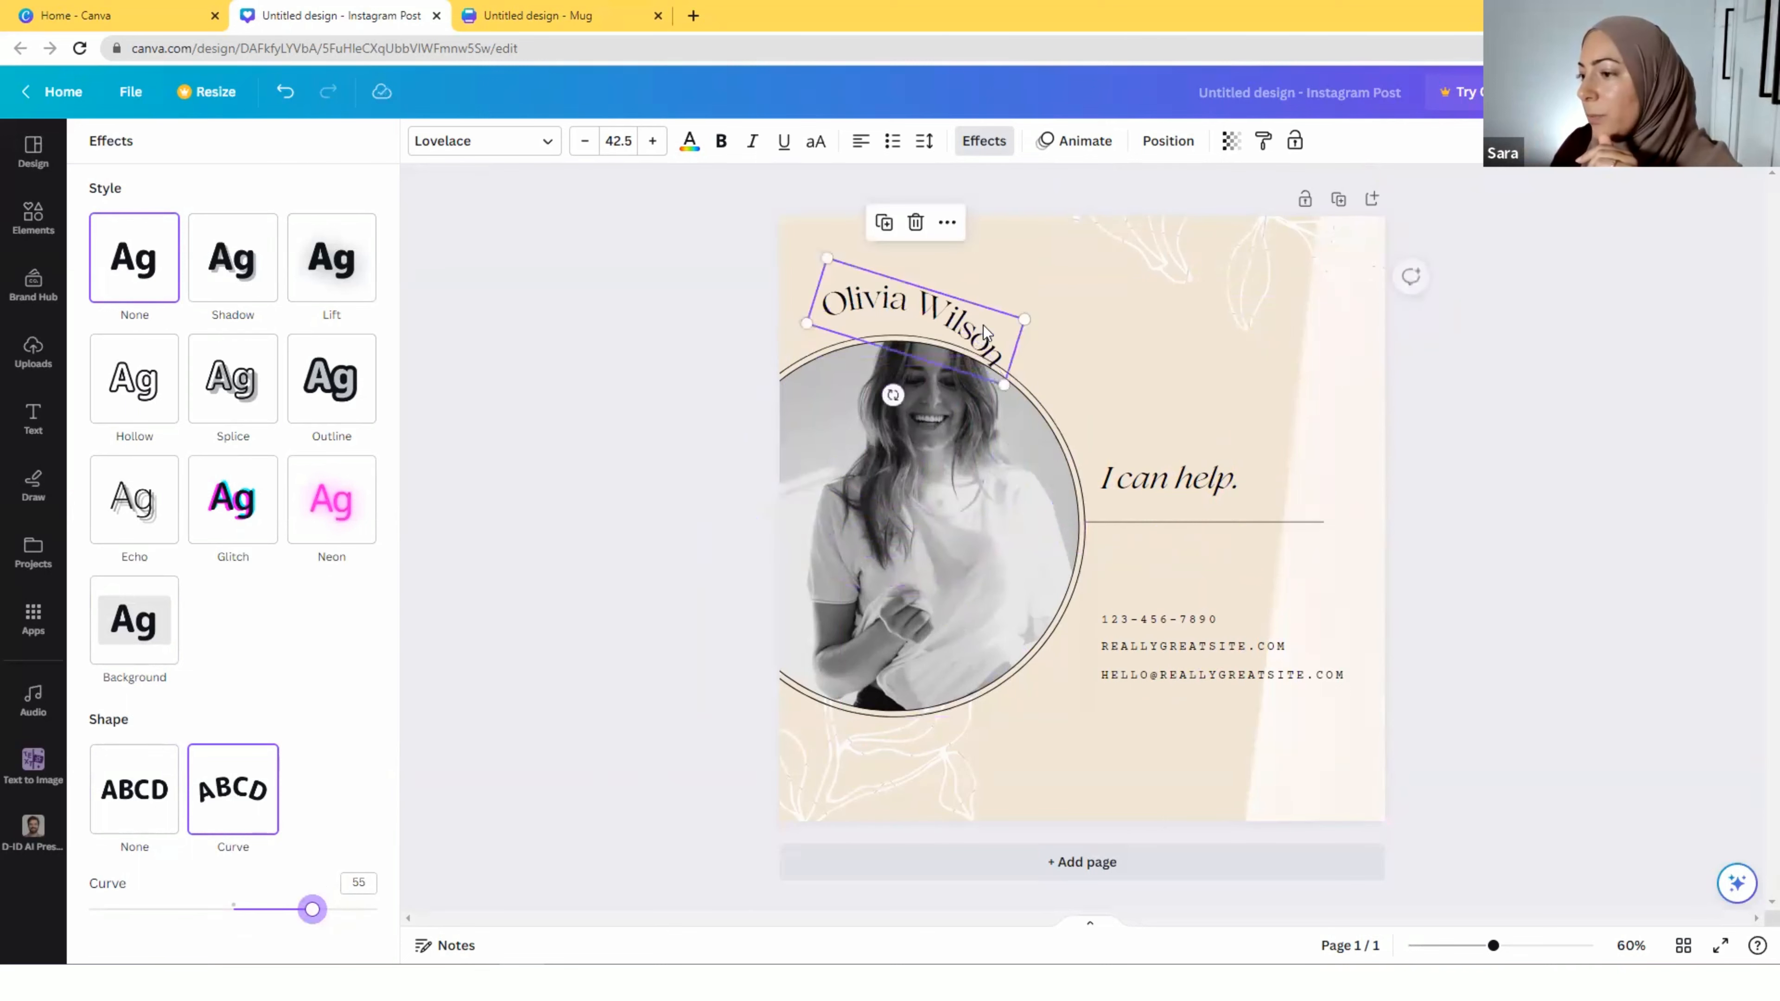
mouse_move(984, 332)
left_mouse_down()
mouse_move(1037, 365)
mouse_move(1016, 344)
left_mouse_up()
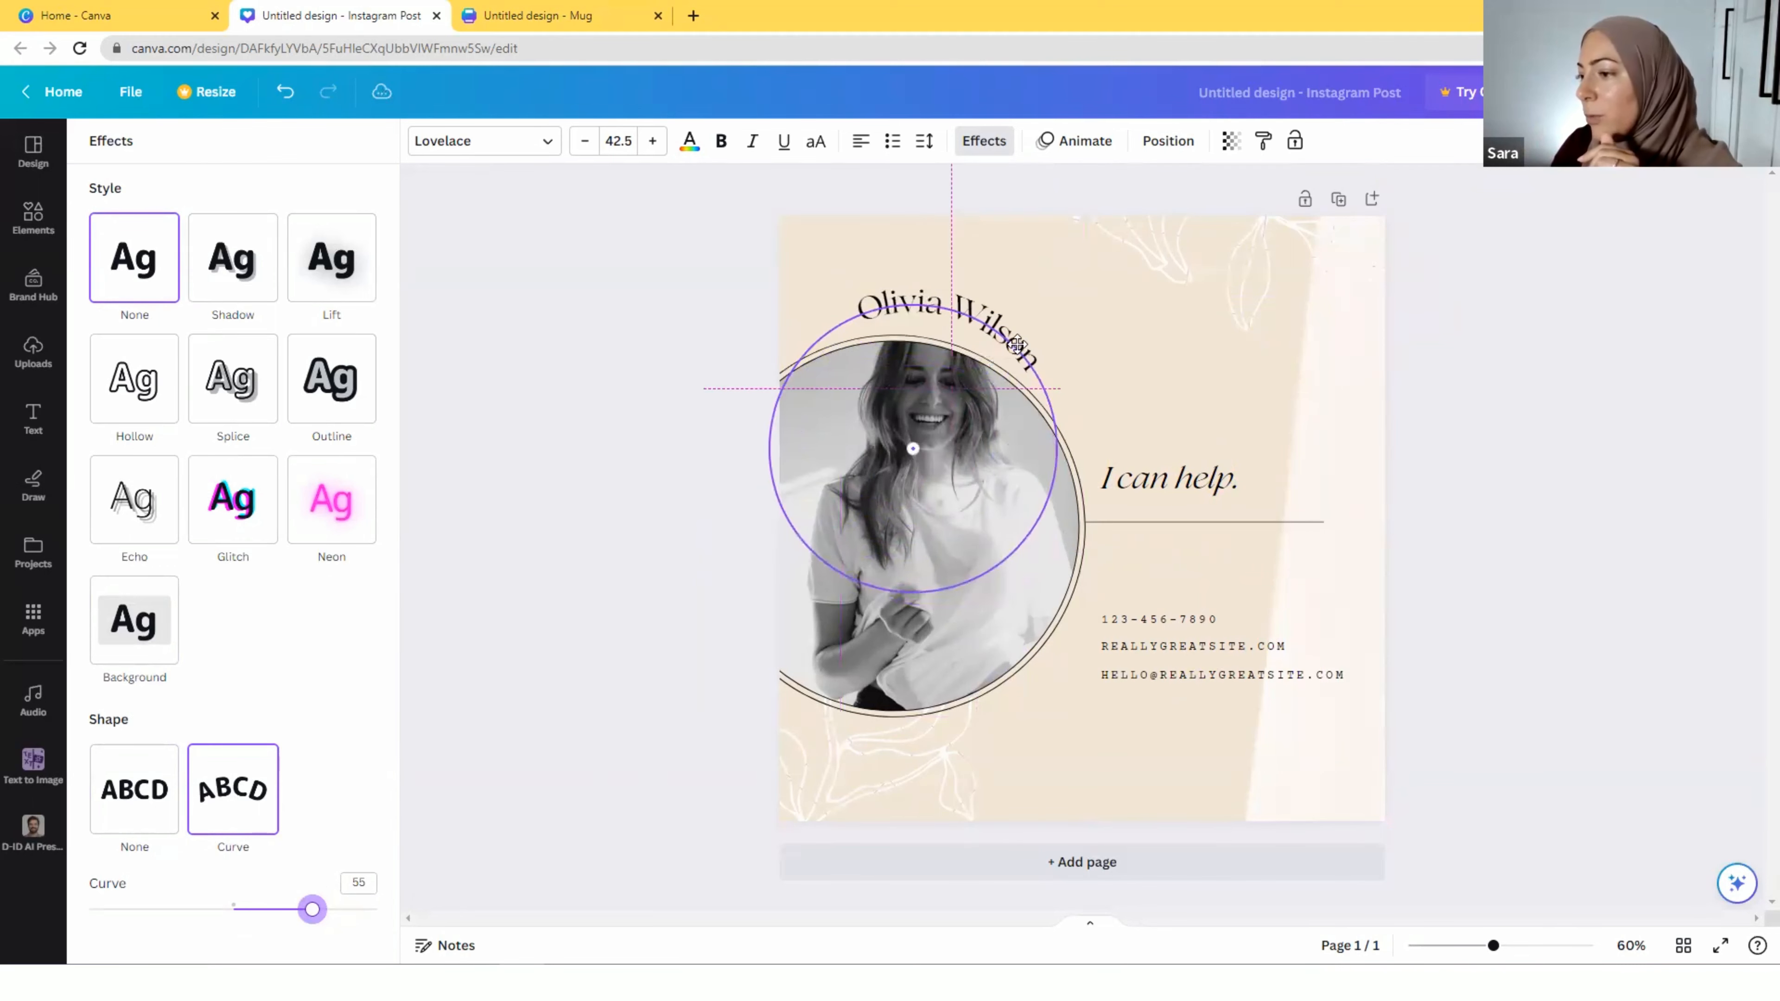
left_click(1511, 657)
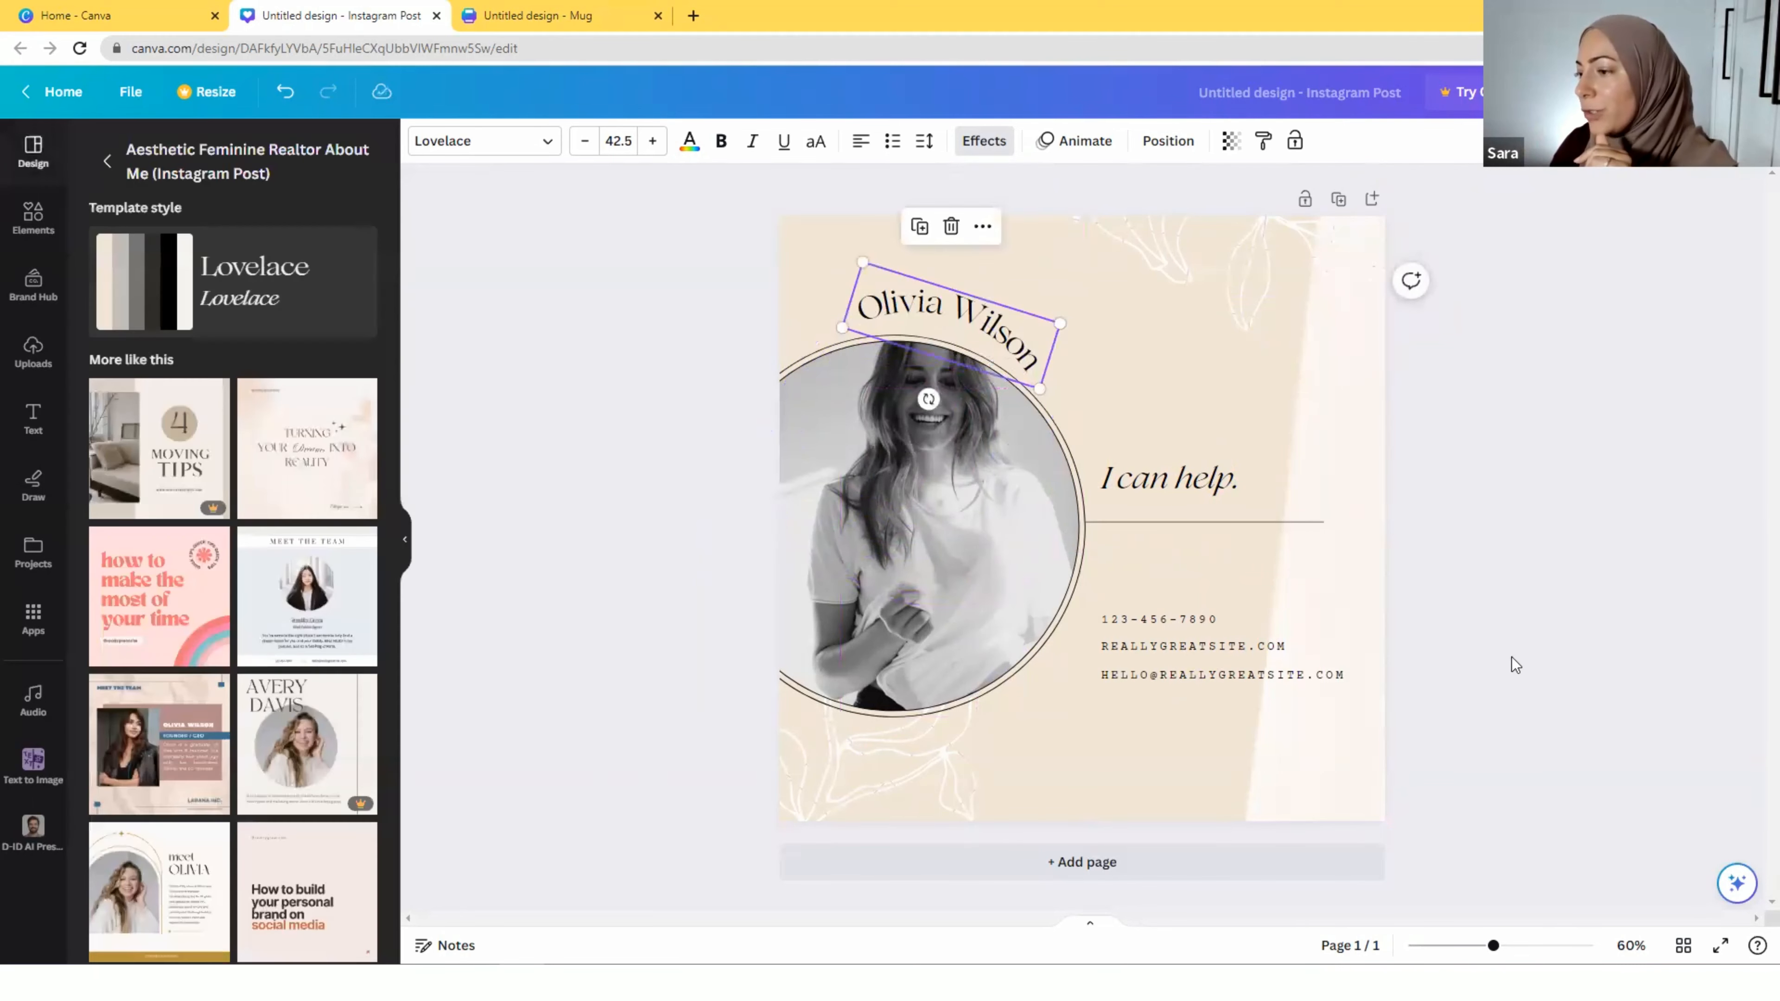
Apply the Typewriter text animation to the curved name text
left_click(1026, 334)
left_click(984, 141)
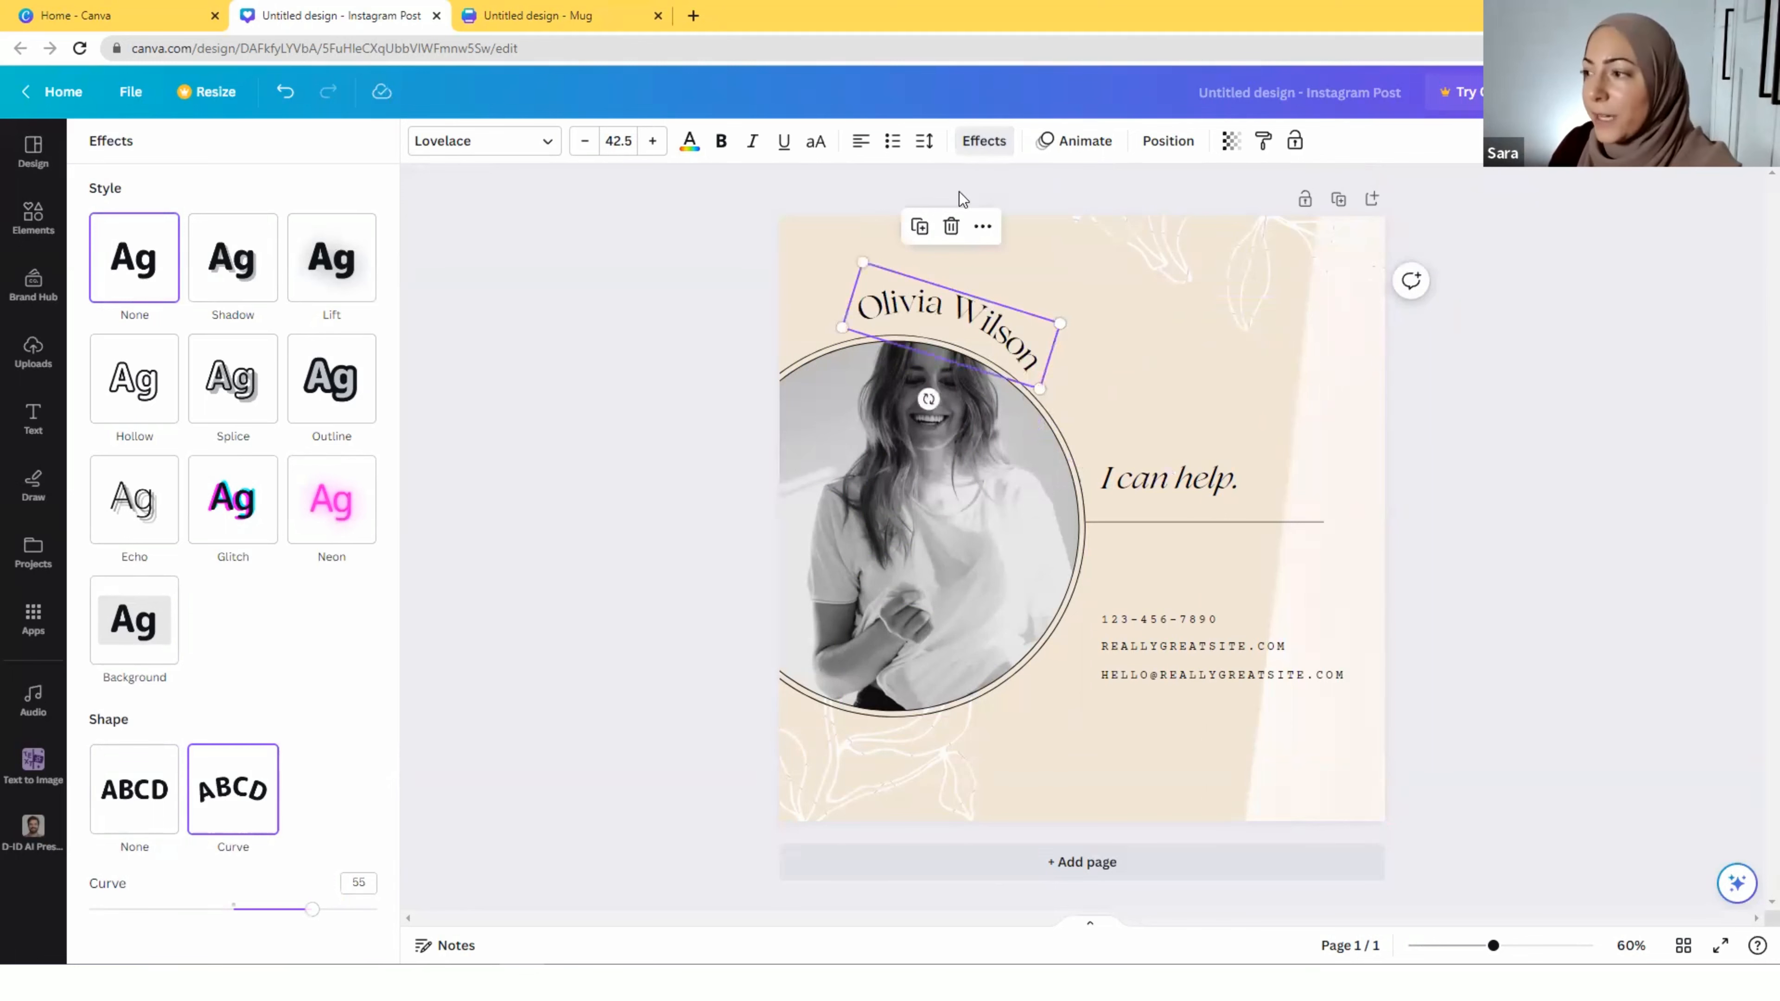
left_click(1082, 143)
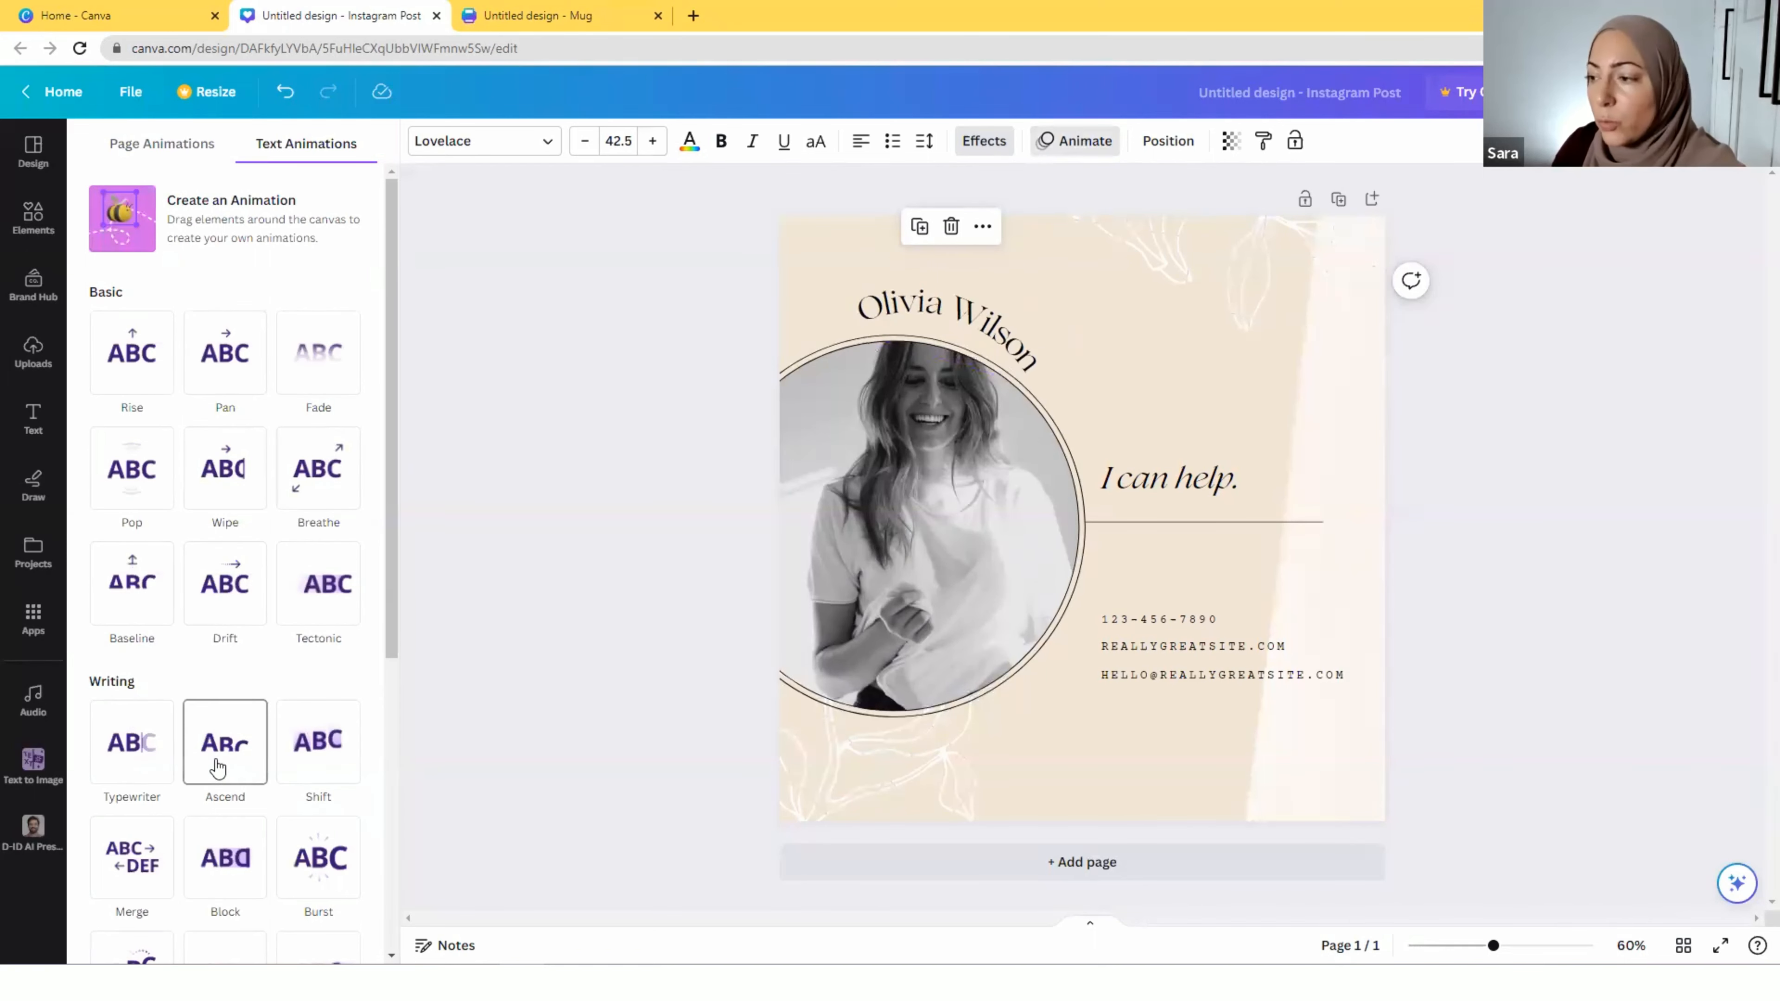
left_click(140, 764)
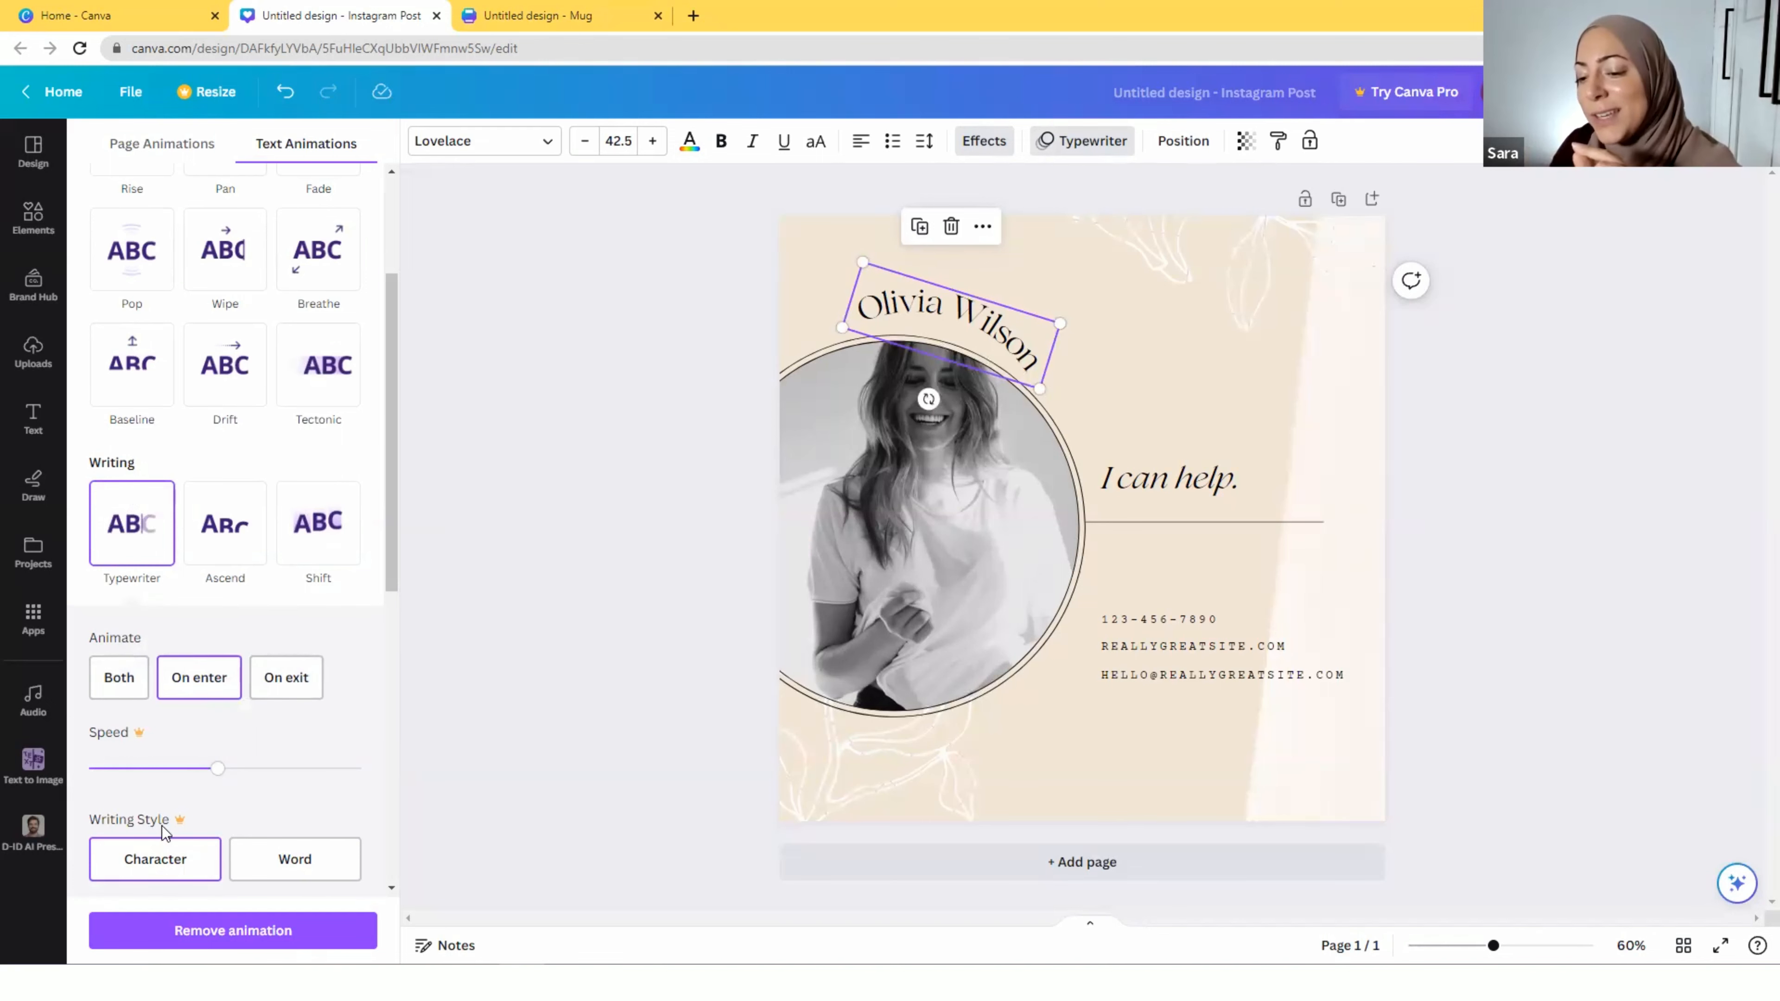
Review the Typewriter animation's options, and remove the animation from the curved name text
scroll(163, 827, "down", 5)
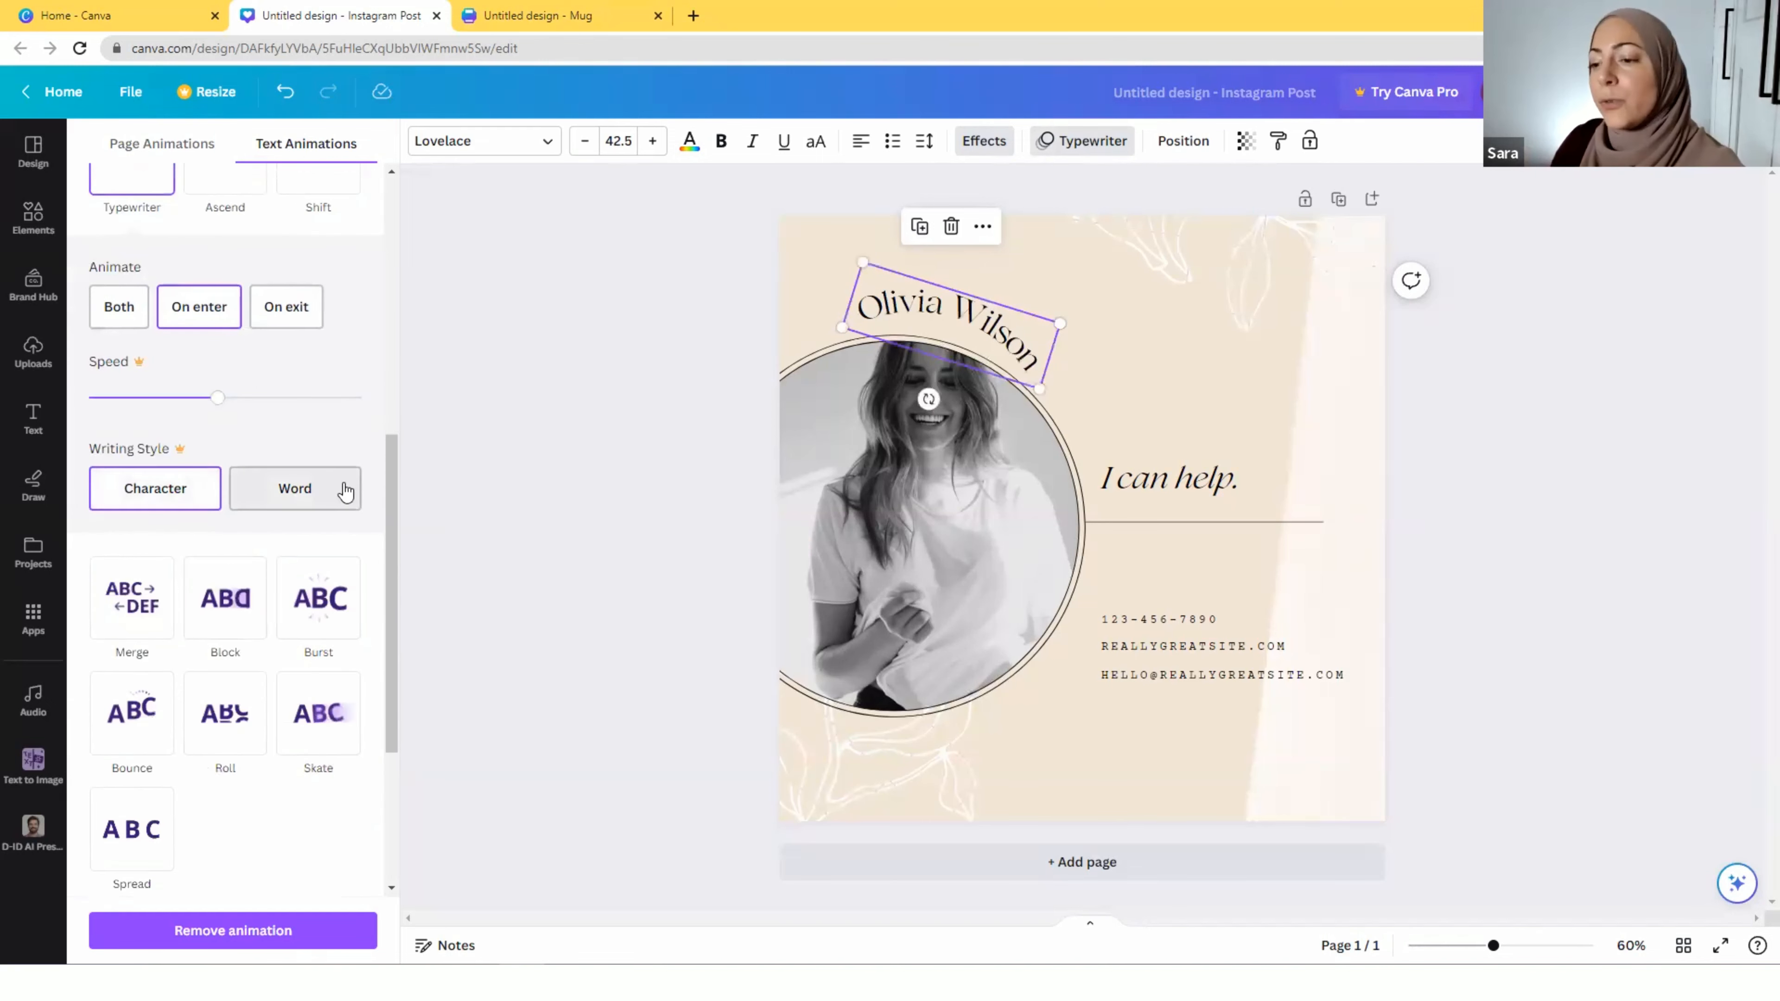
scroll(313, 659, "up", 8)
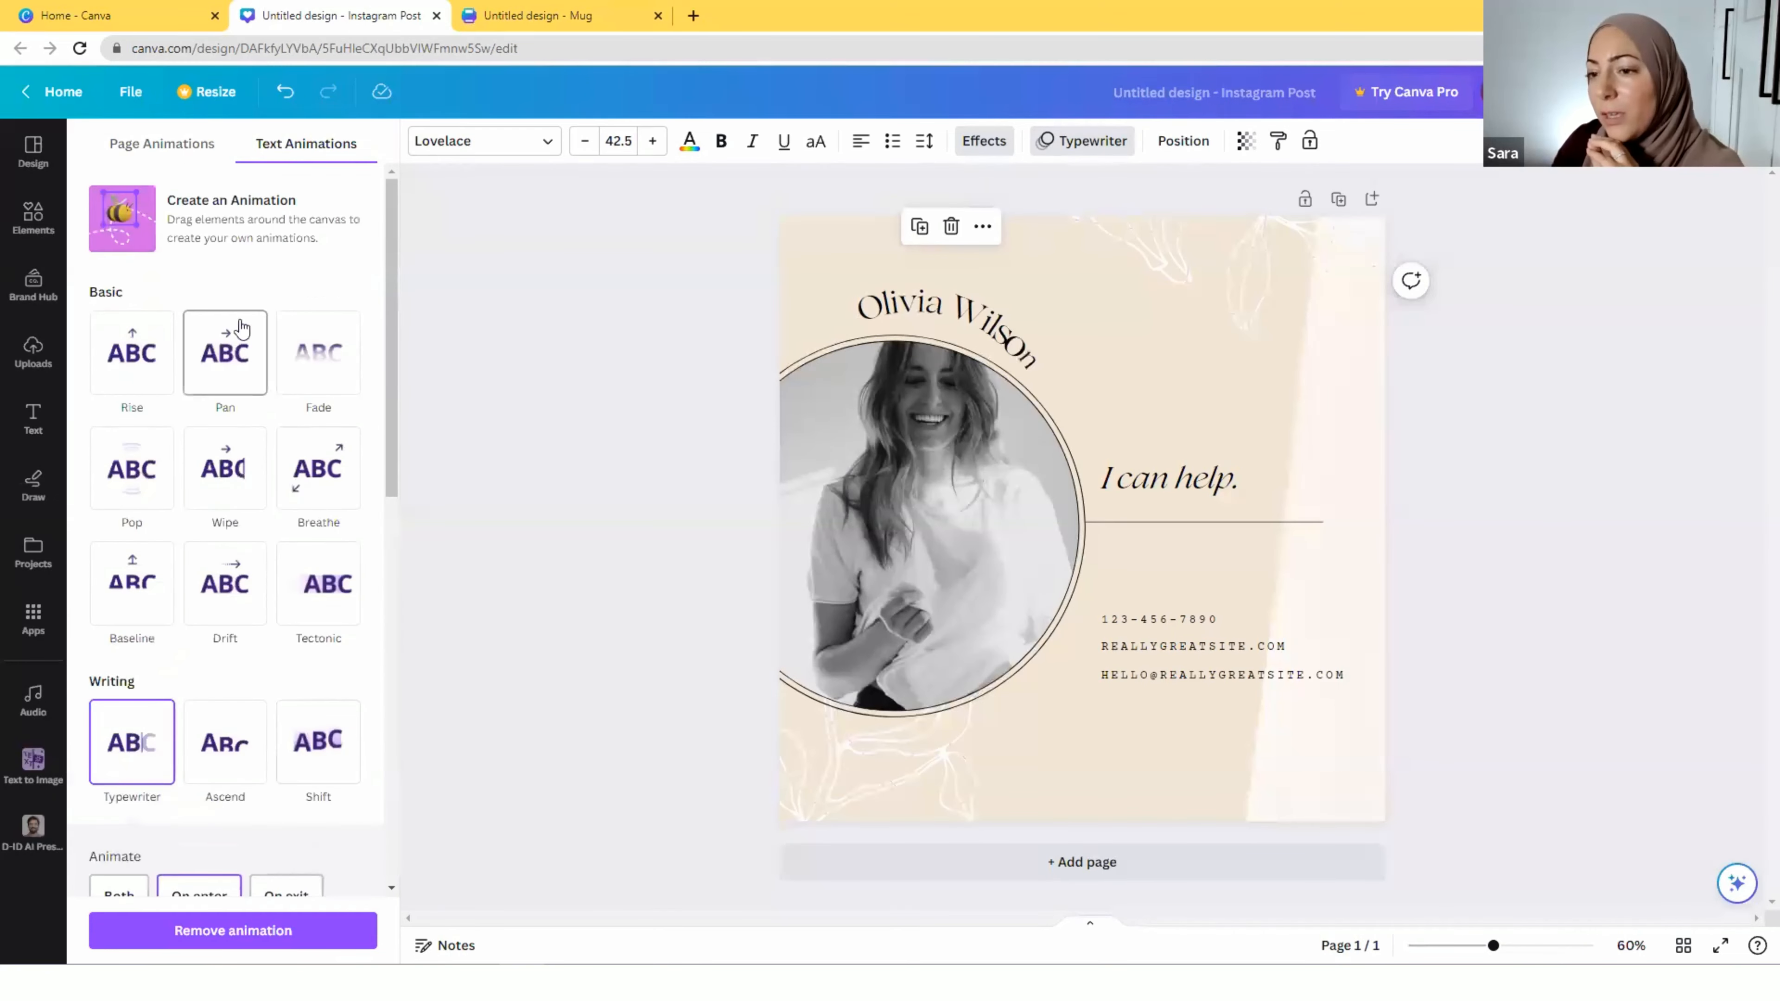
left_click(235, 931)
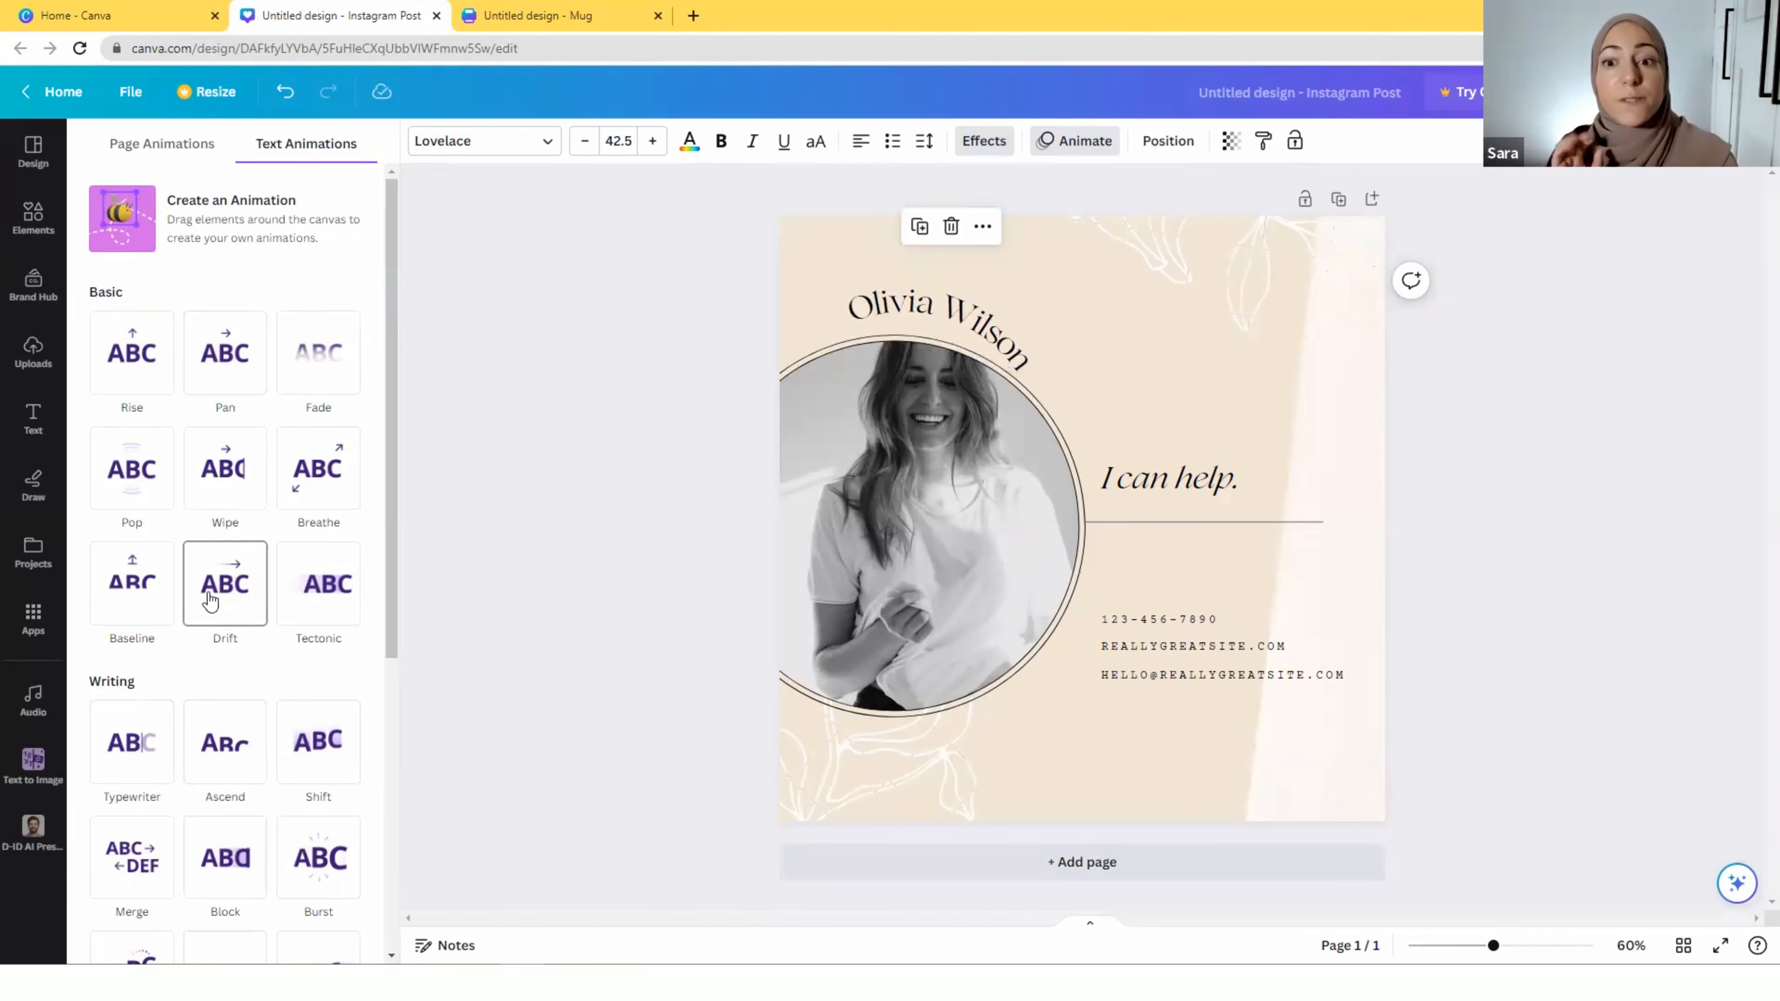
Try a custom motion path on the name text with Smooth and Steady movement and a slower speed, and delete the path
left_click(154, 231)
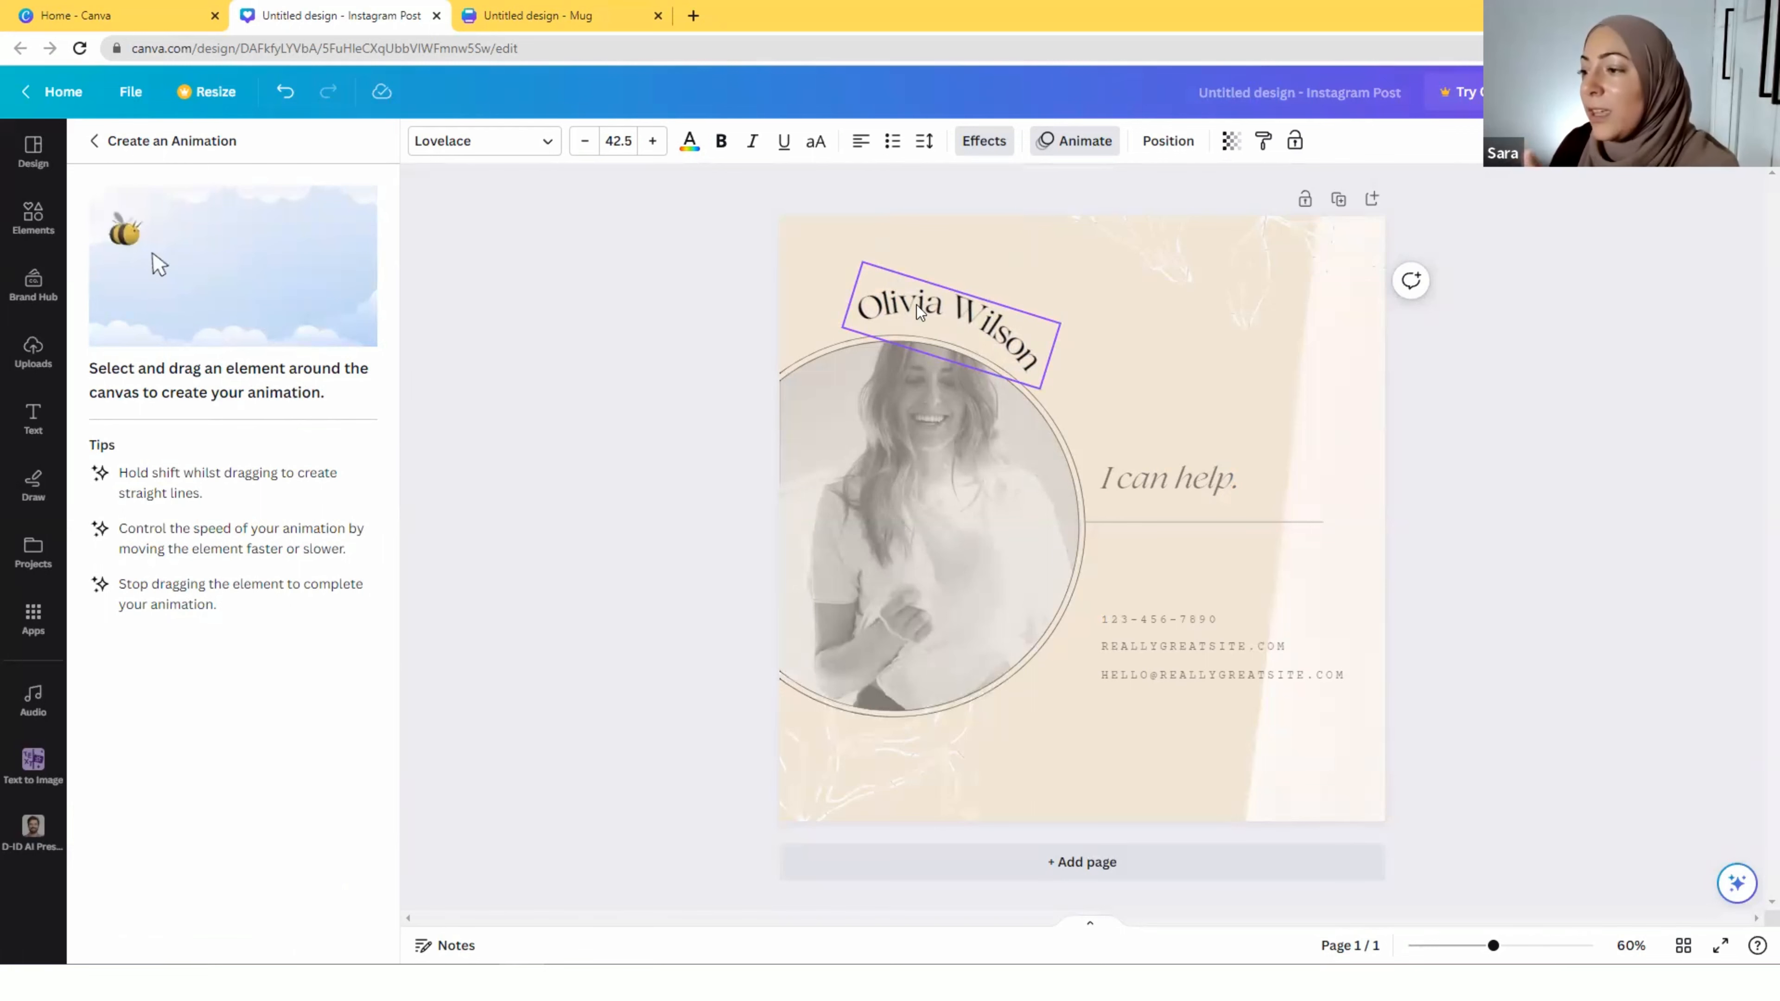
mouse_move(915, 305)
left_mouse_down()
mouse_move(952, 367)
mouse_move(1144, 367)
mouse_move(1174, 269)
mouse_move(1124, 307)
mouse_move(1150, 392)
mouse_move(1238, 420)
mouse_move(1301, 475)
mouse_move(1307, 548)
mouse_move(1299, 568)
mouse_move(862, 535)
left_mouse_up()
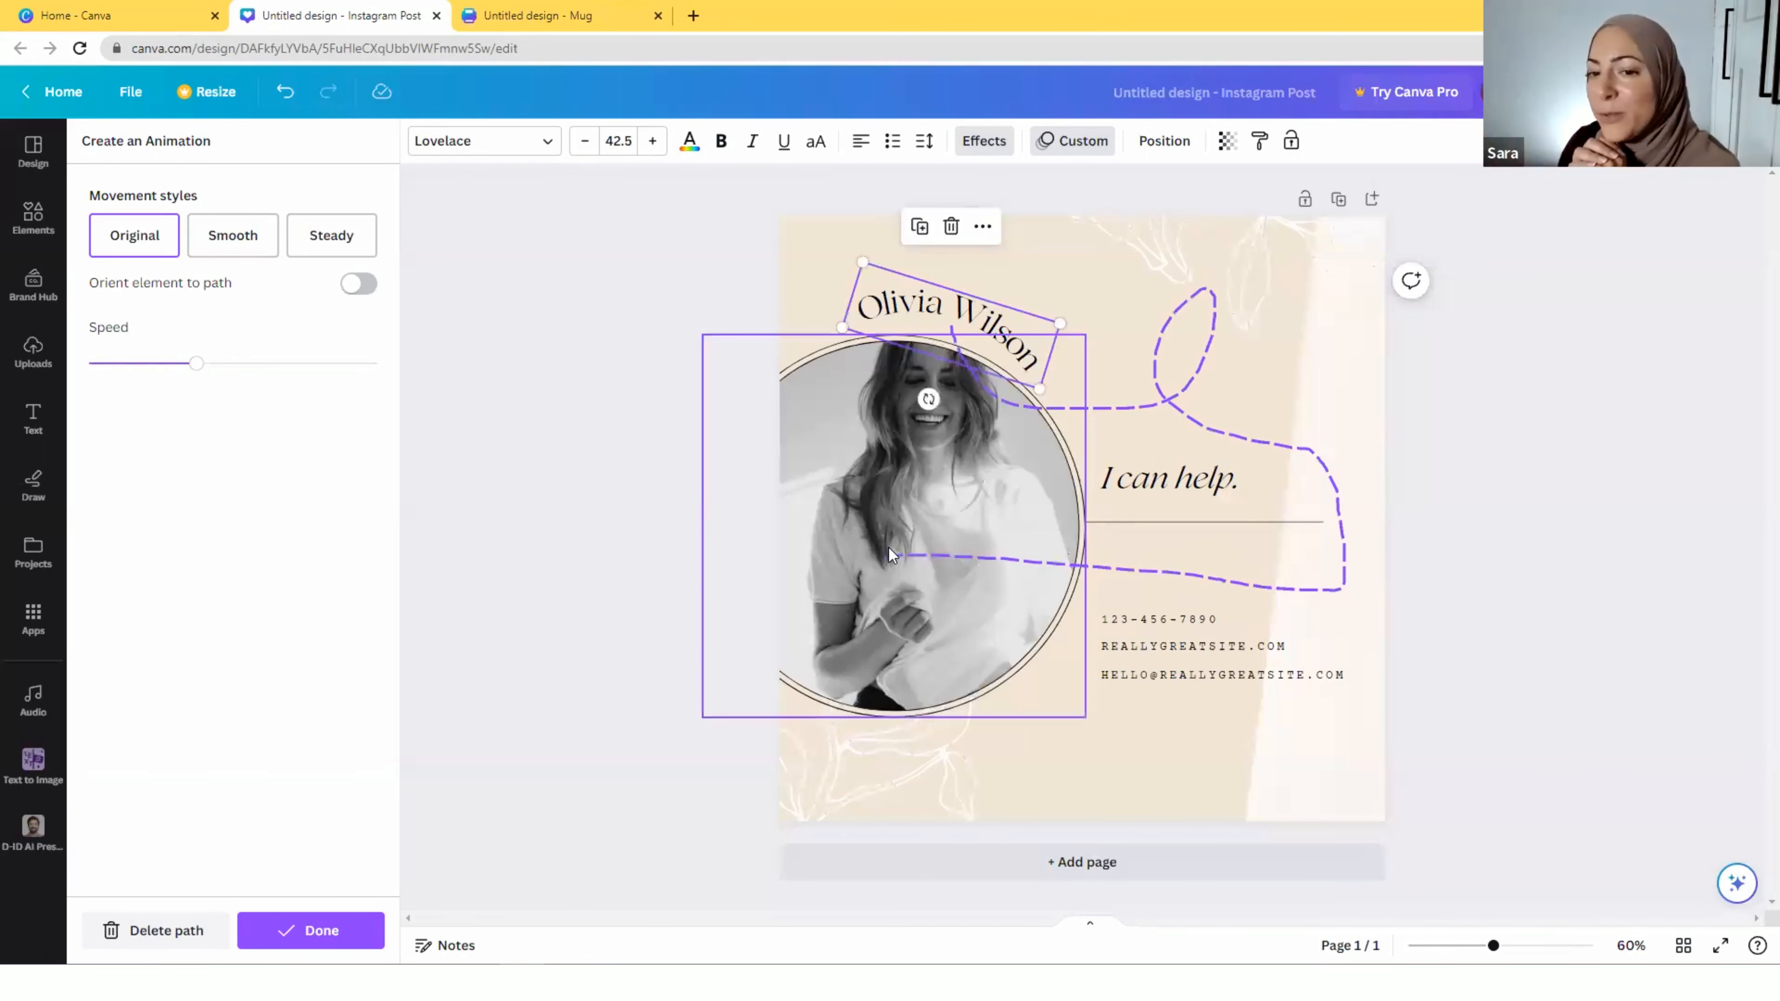
left_click(223, 238)
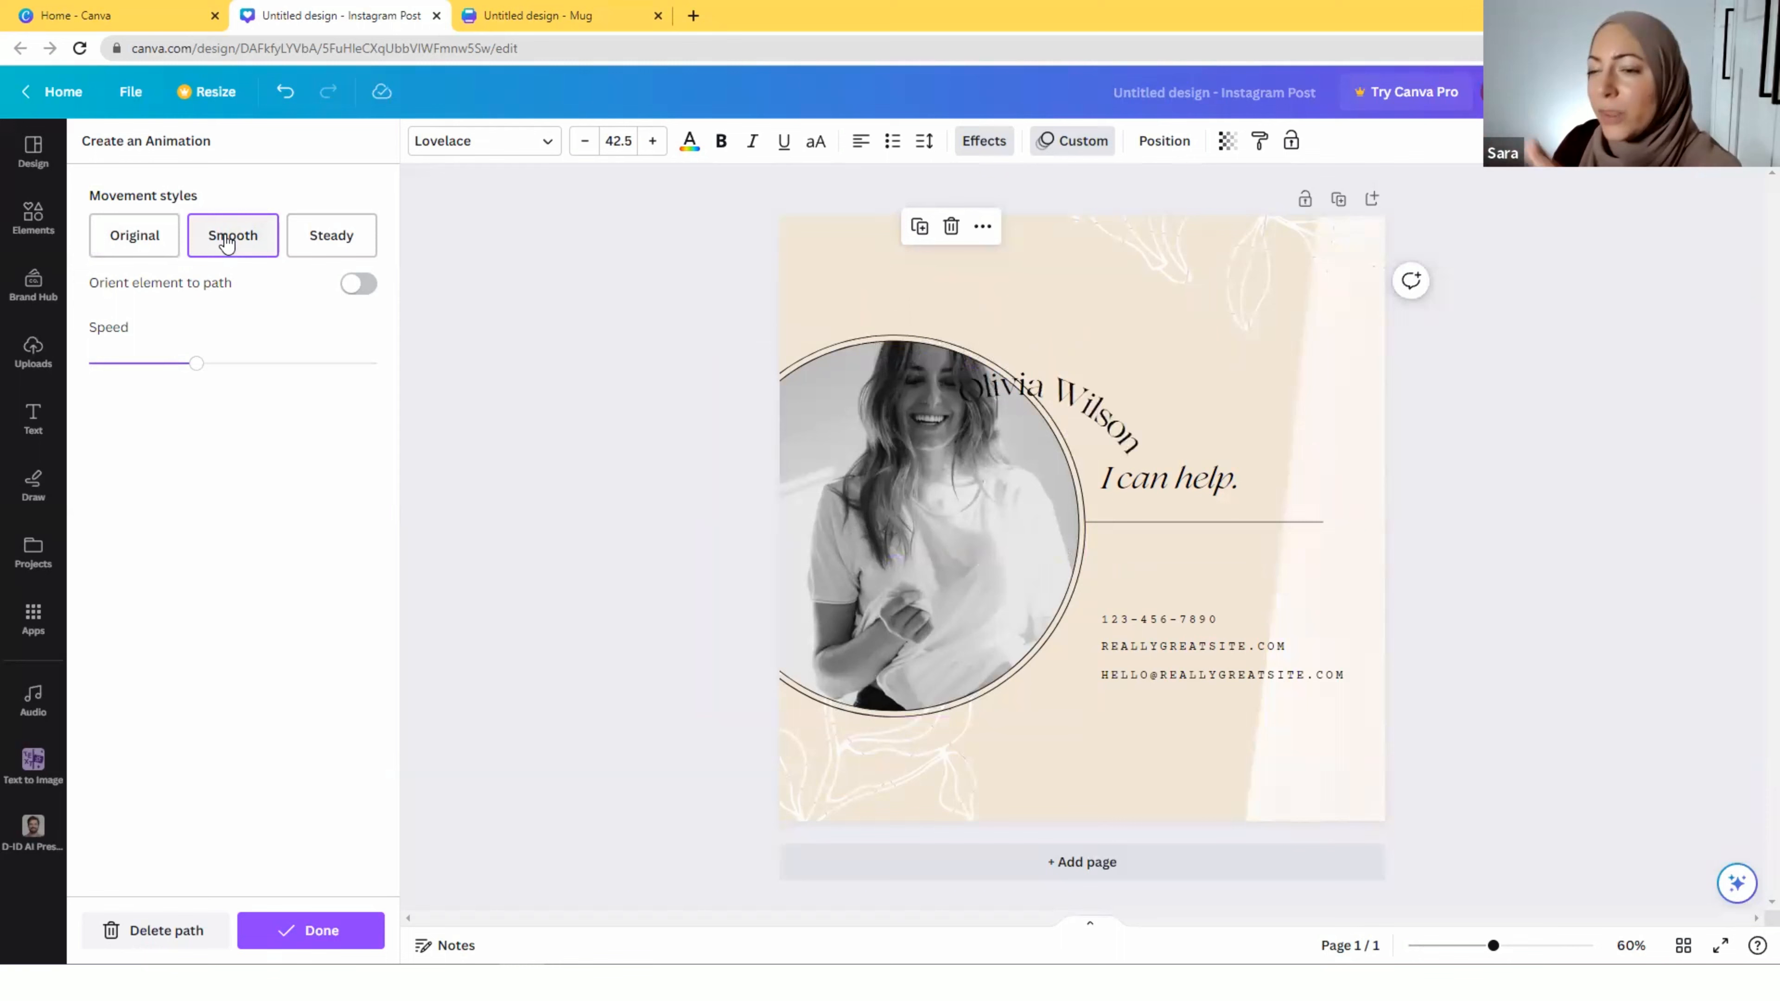
left_click(339, 224)
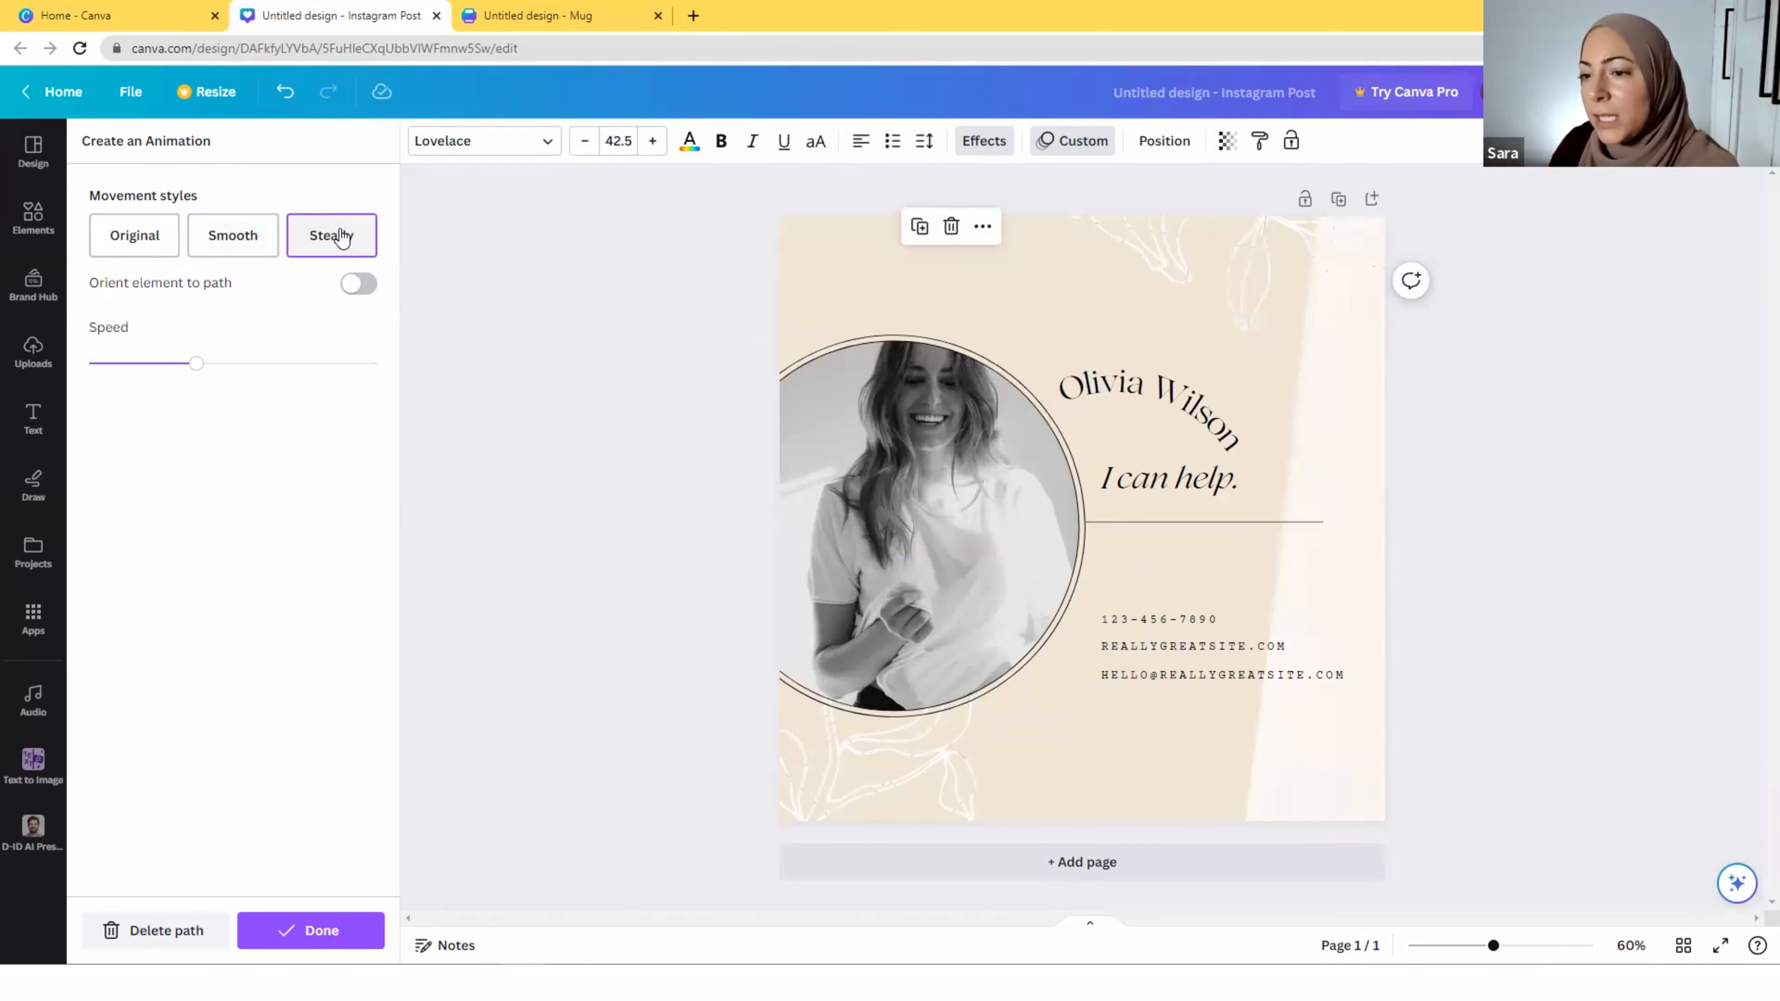
left_click_drag(197, 364, 114, 372)
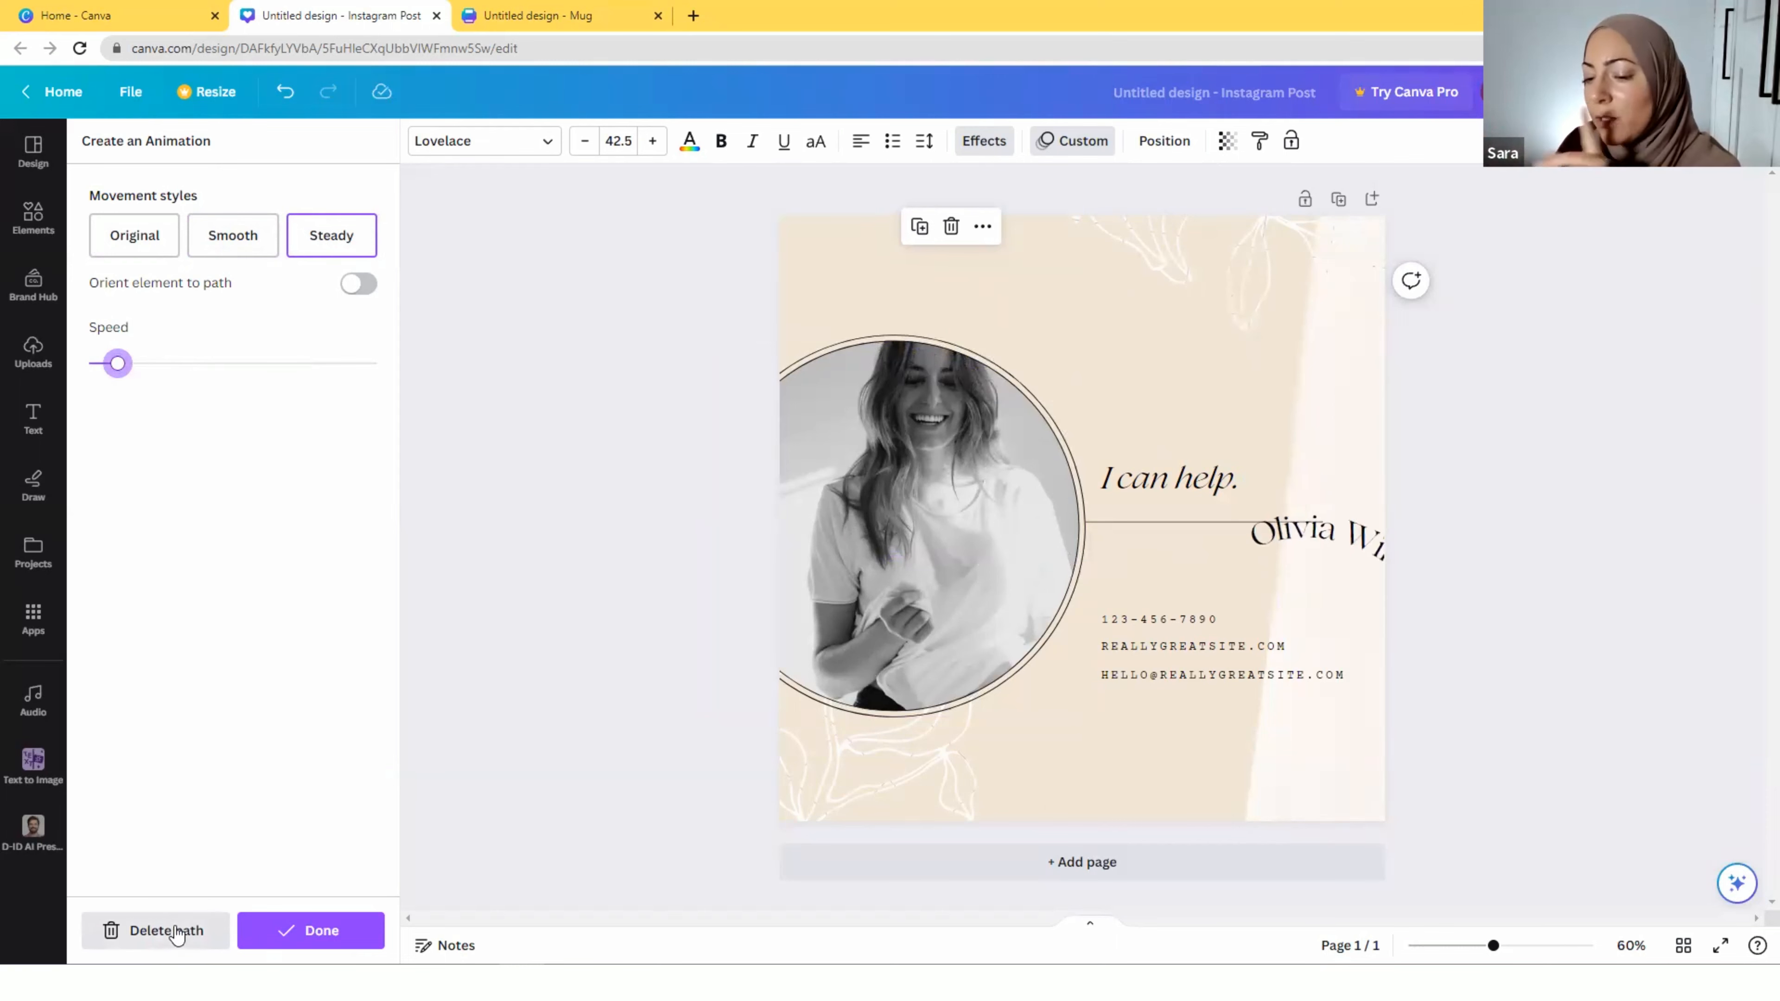
left_click(161, 931)
Try a second custom path looping the name text around the page, delete it, and return to the text animations
mouse_move(859, 315)
left_mouse_down()
mouse_move(866, 697)
mouse_move(919, 282)
left_mouse_up()
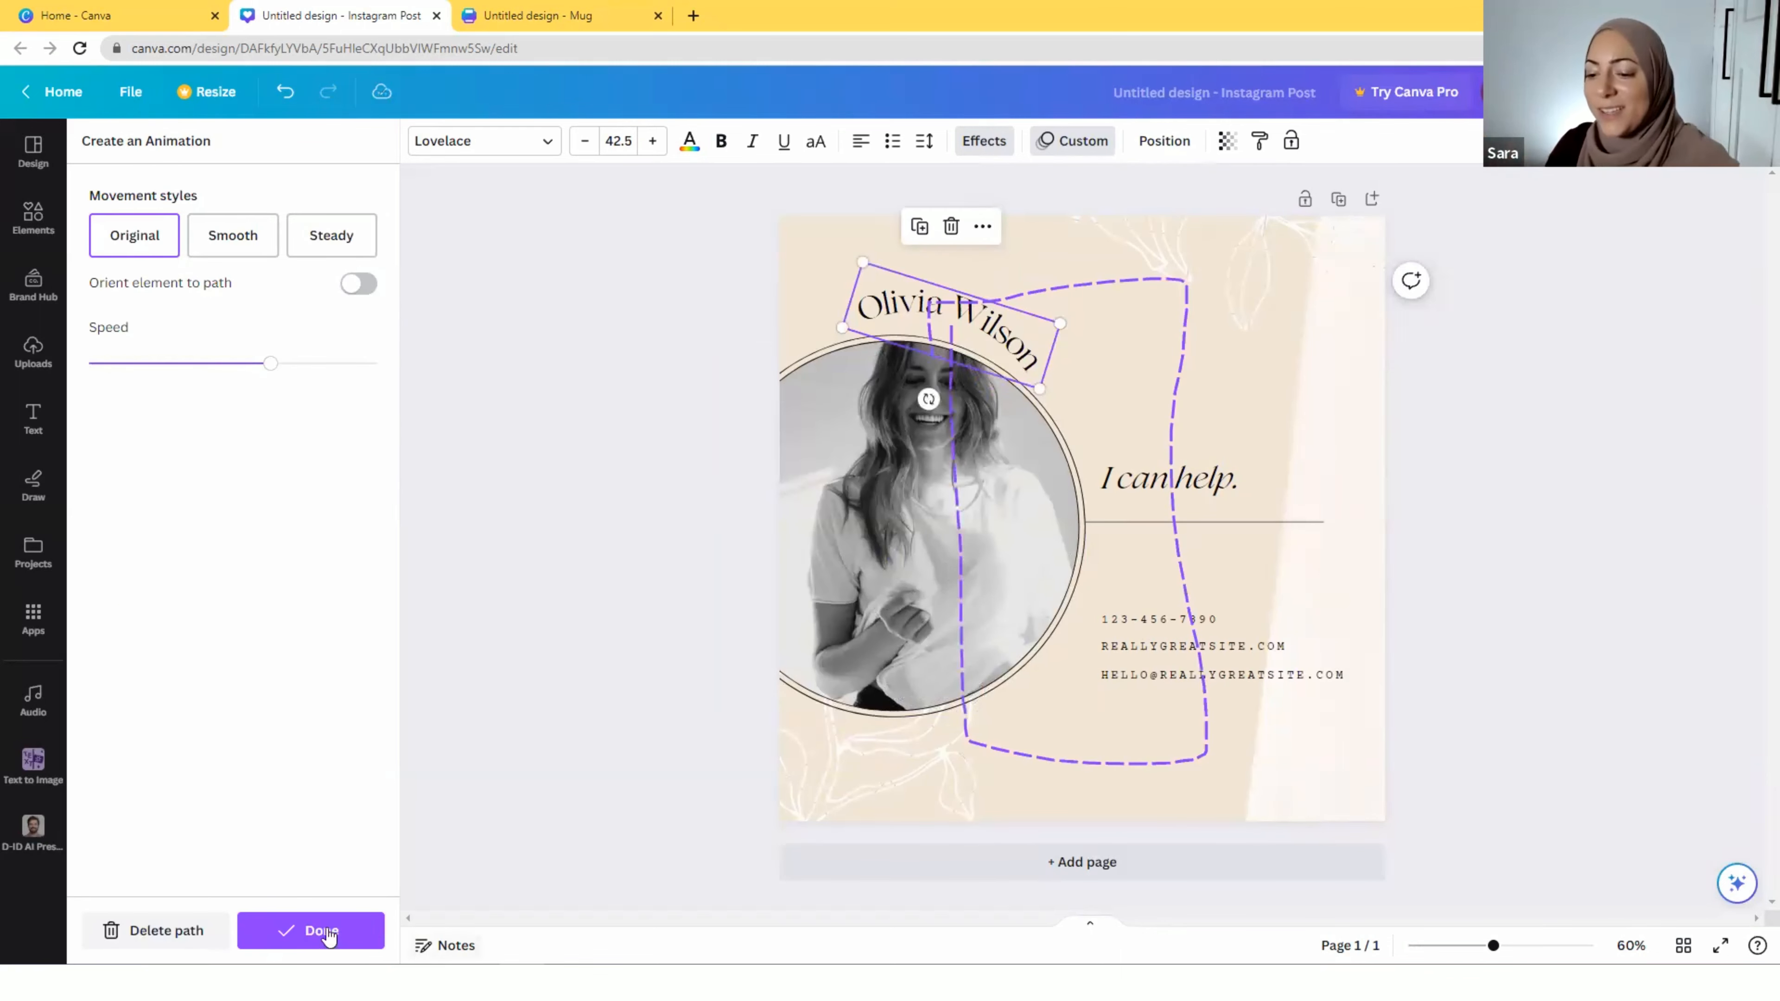
left_click(160, 931)
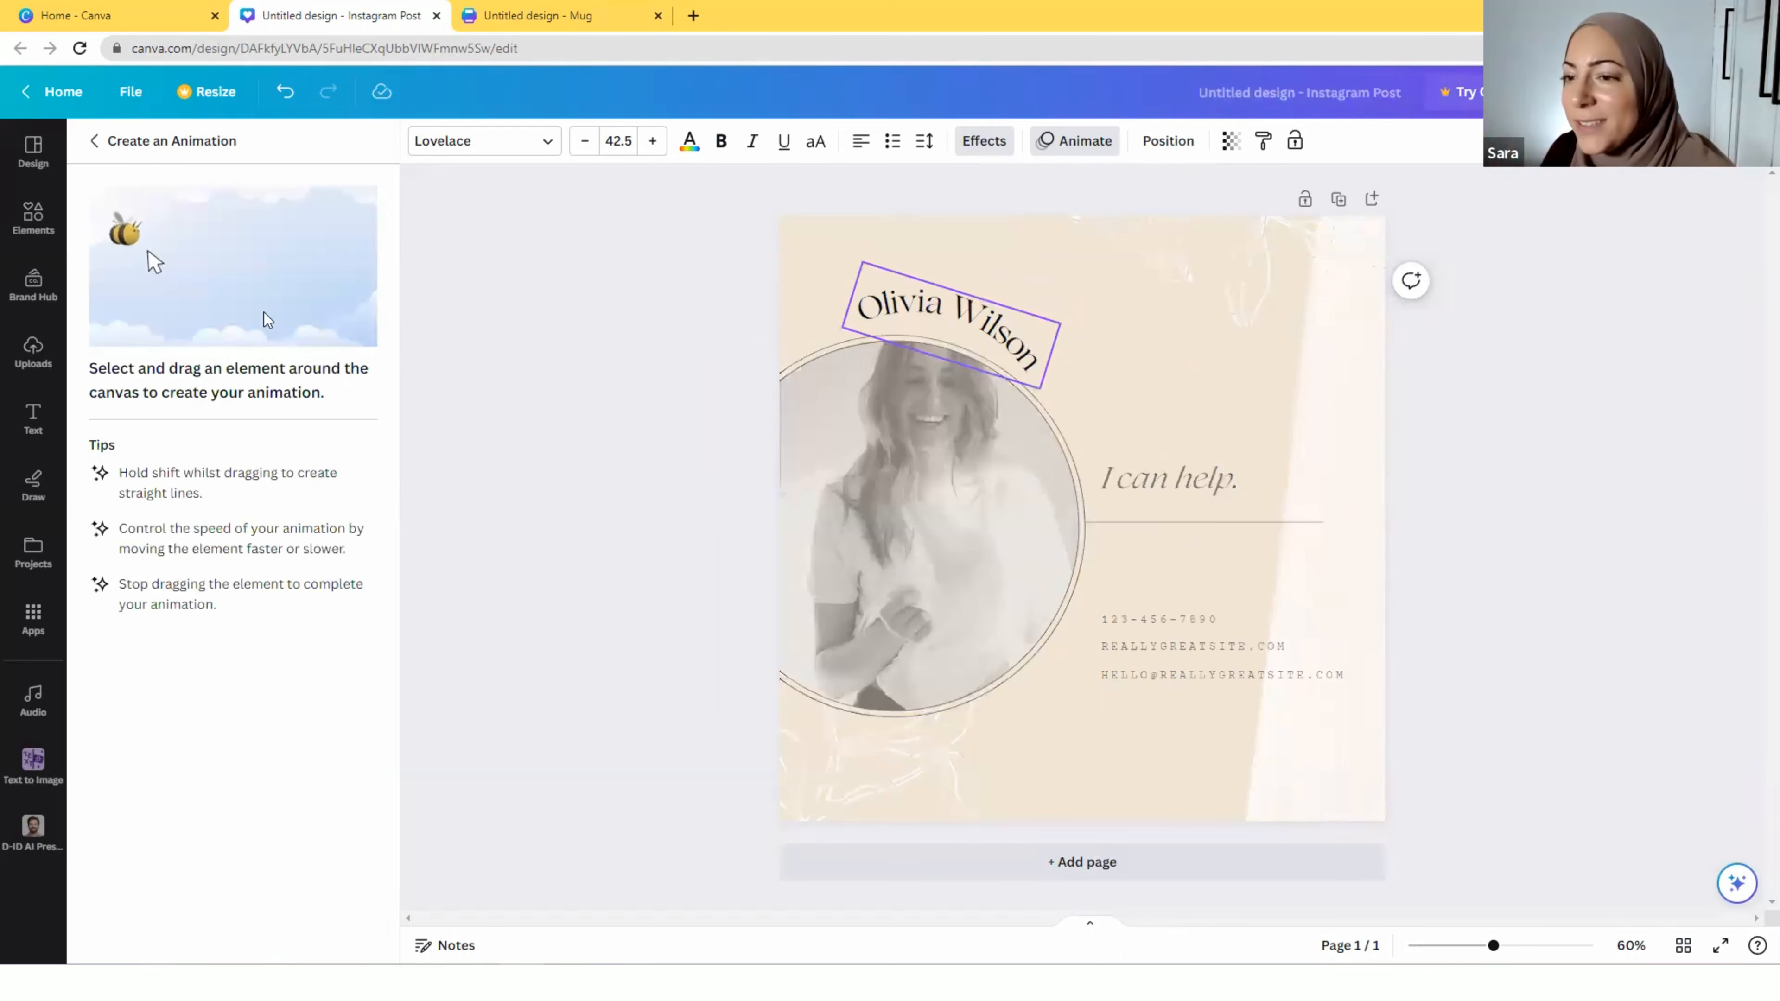
left_click(93, 143)
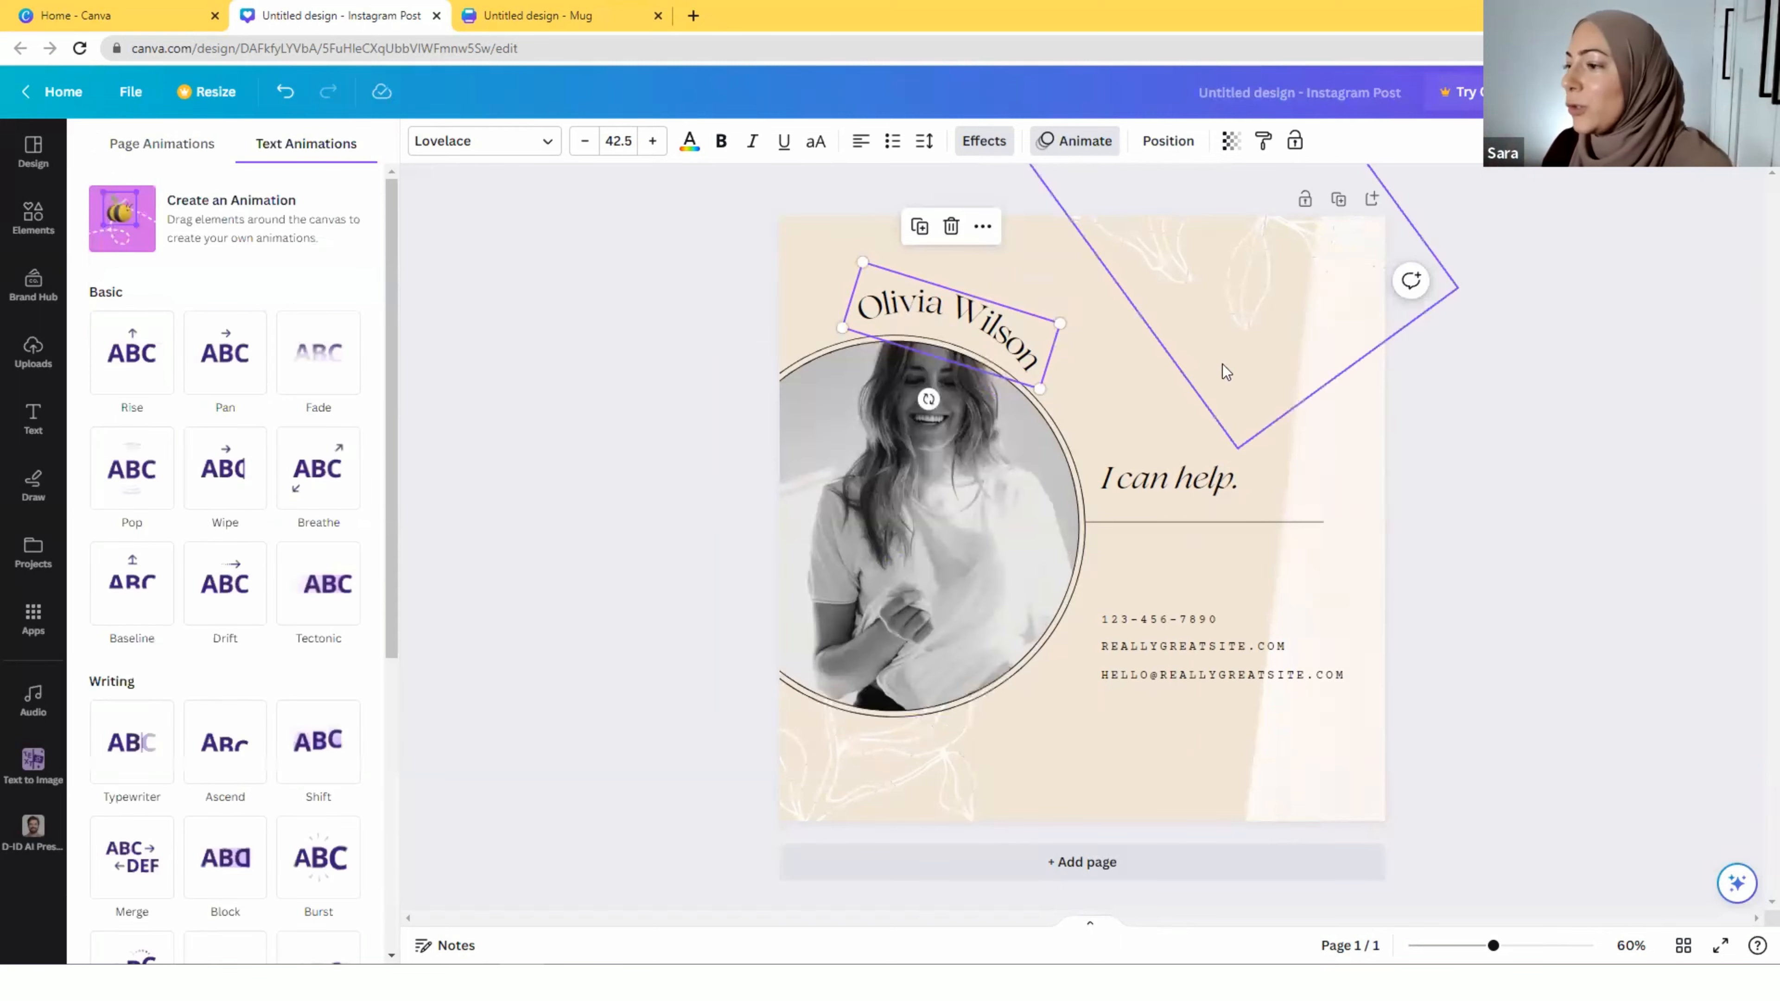
Bring the lower leaf drawing to the top of the layer order and display its layer options
left_click(1166, 141)
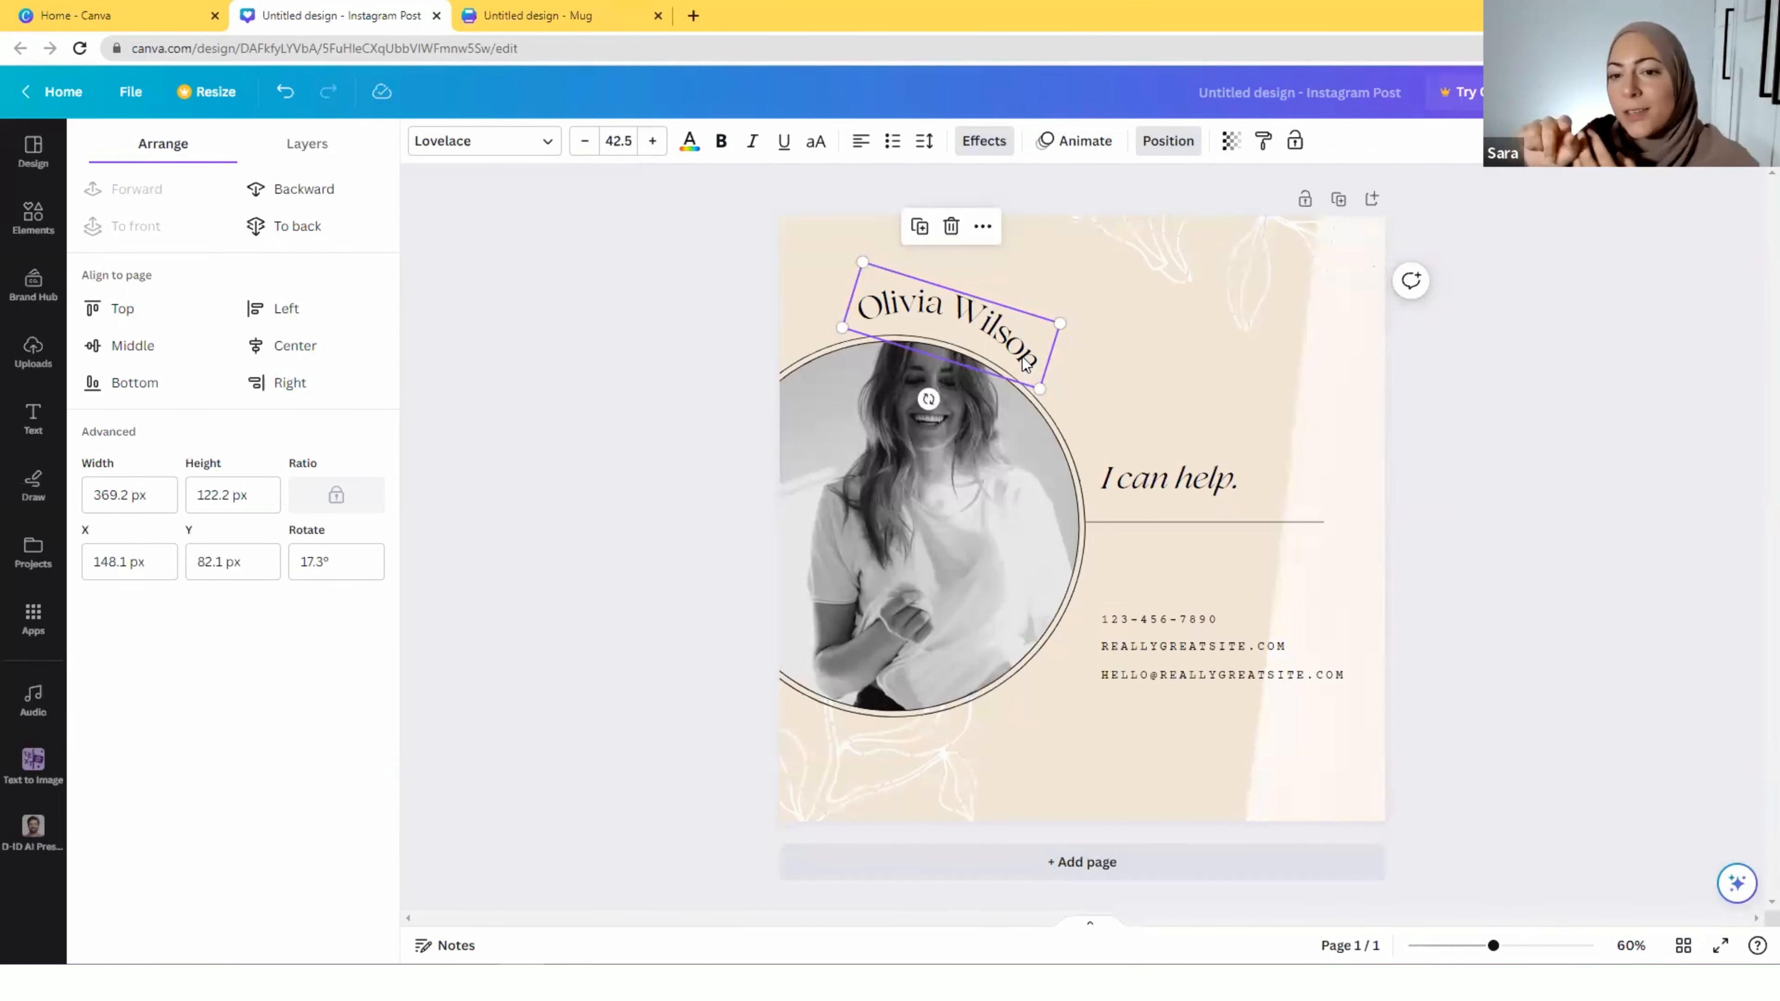
left_click(306, 144)
left_click_drag(239, 556, 238, 259)
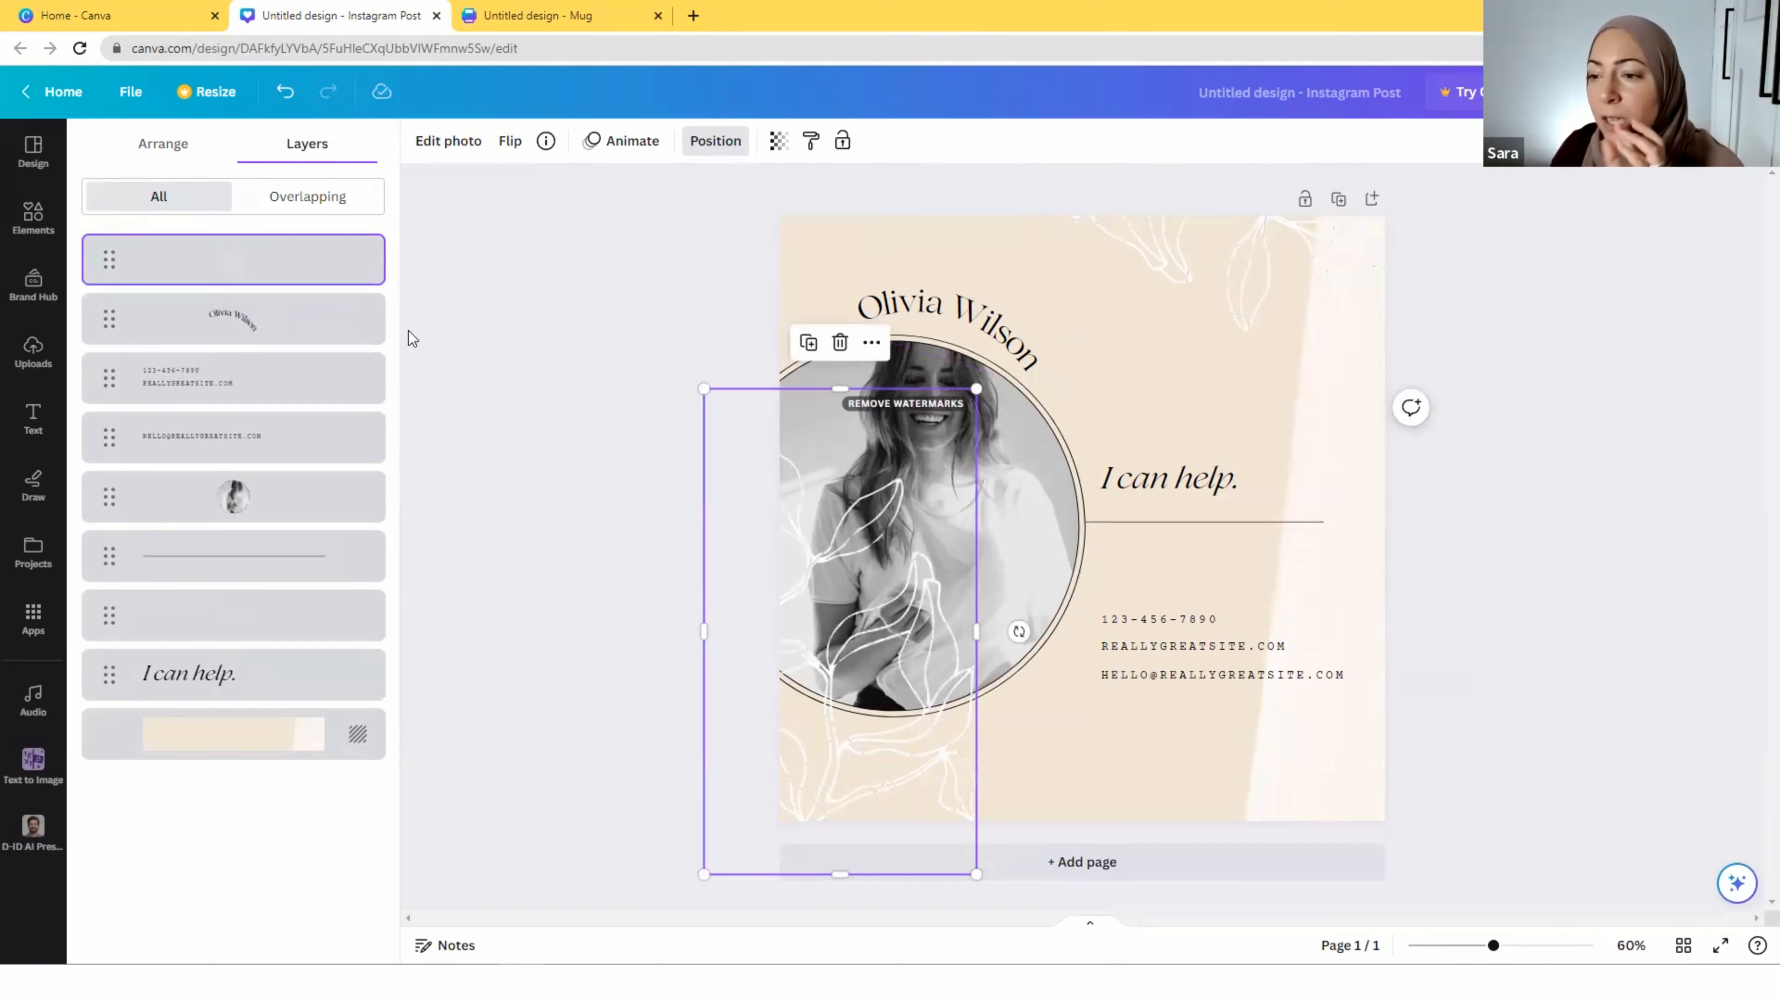
left_click(367, 246)
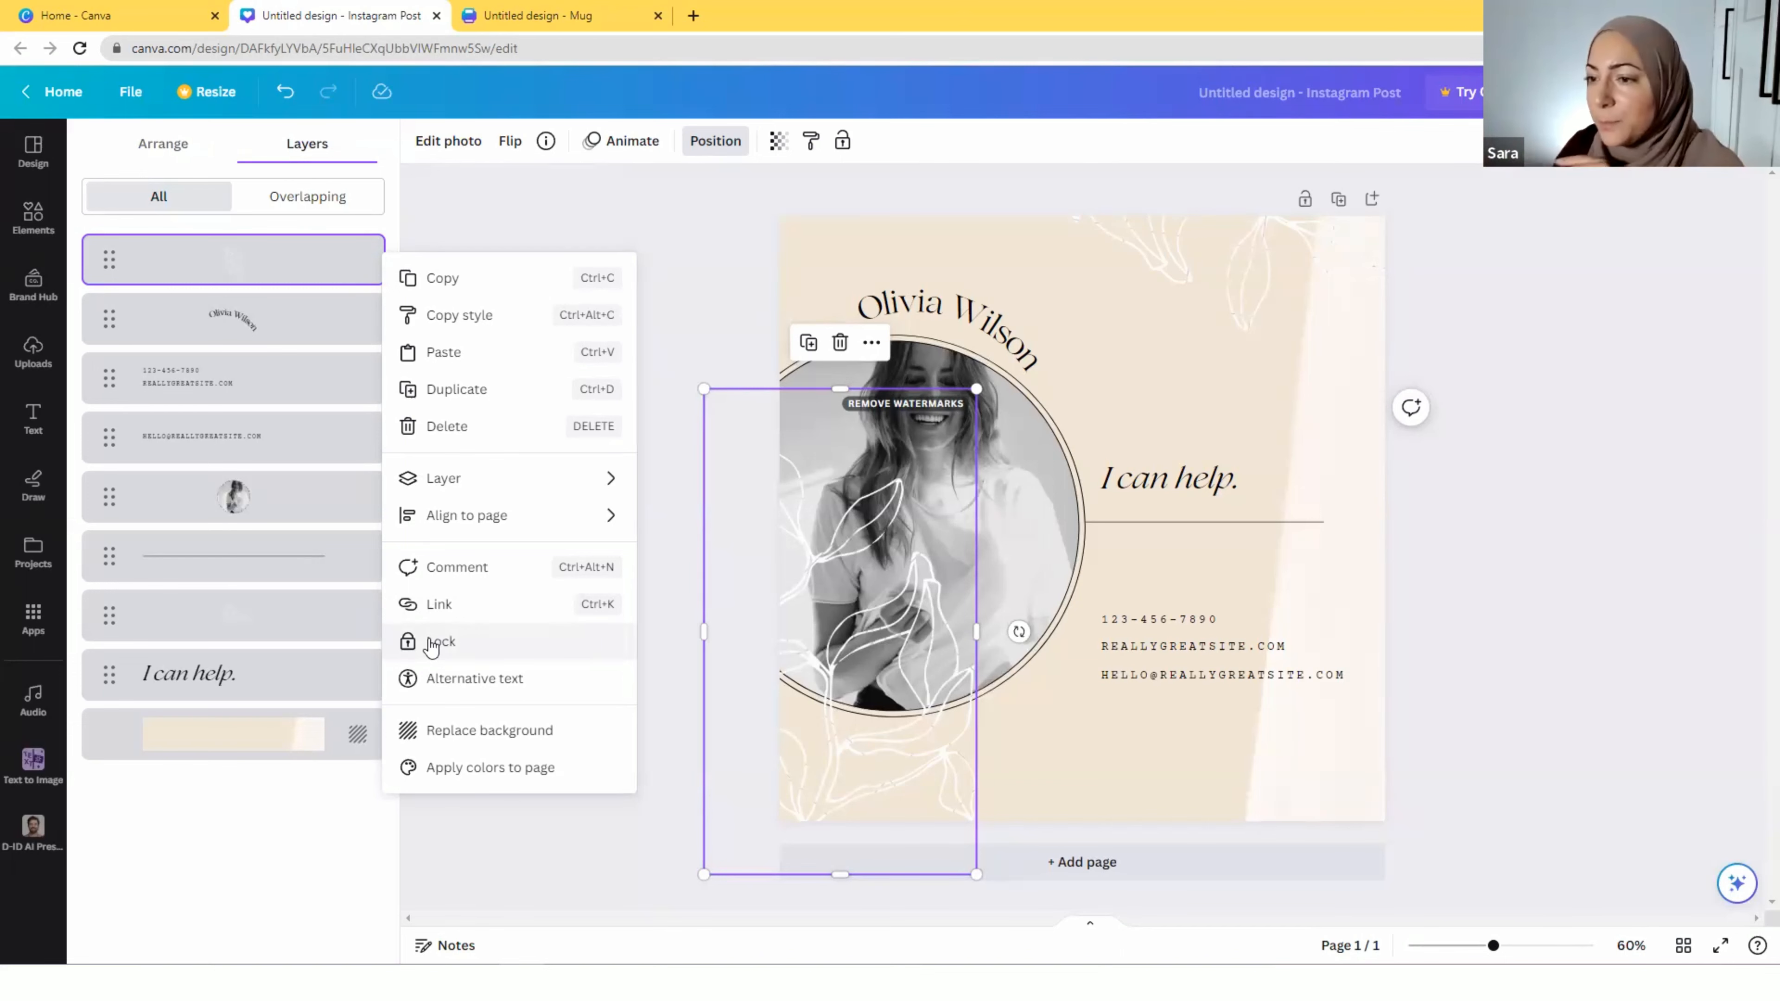
Reorder the layers, placing the lower leaf drawing directly behind the circular photo and the name text beneath the phone and website text
left_click(162, 148)
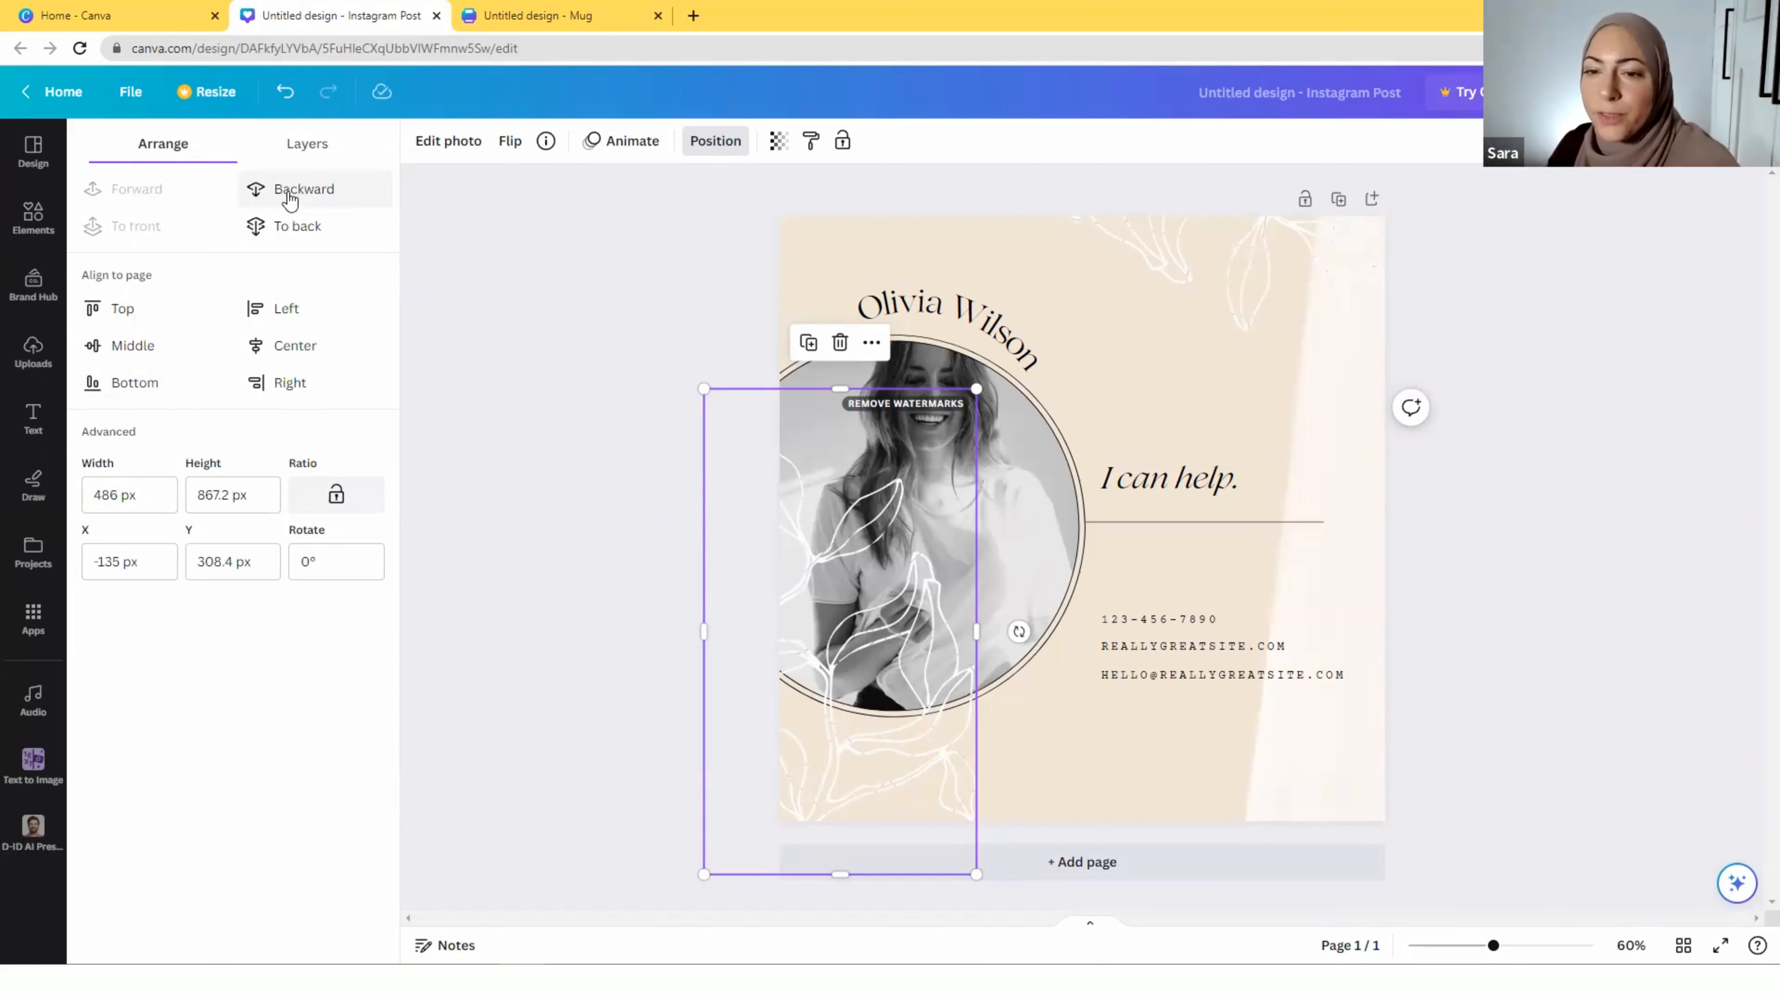
left_click(303, 145)
left_click_drag(263, 264, 271, 499)
left_click_drag(307, 260, 280, 319)
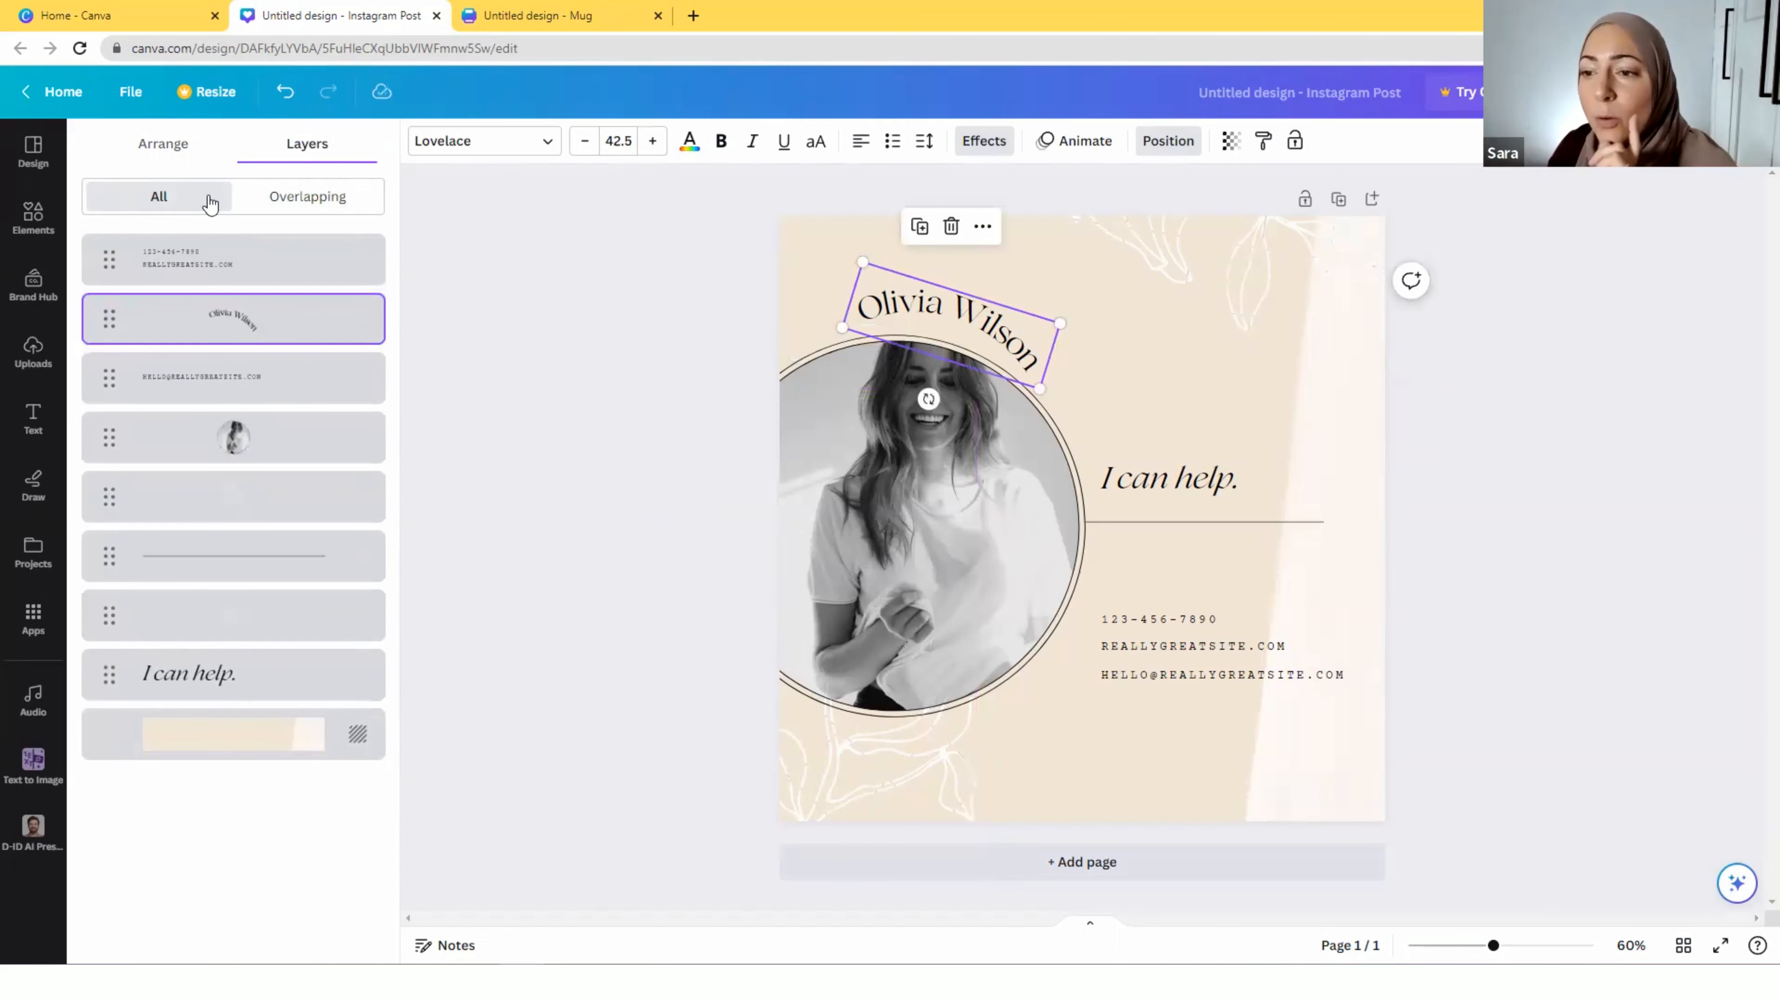
Examine the name text's alignment, size and rotation settings, its place in the layer list, and its transparency control
left_click(180, 147)
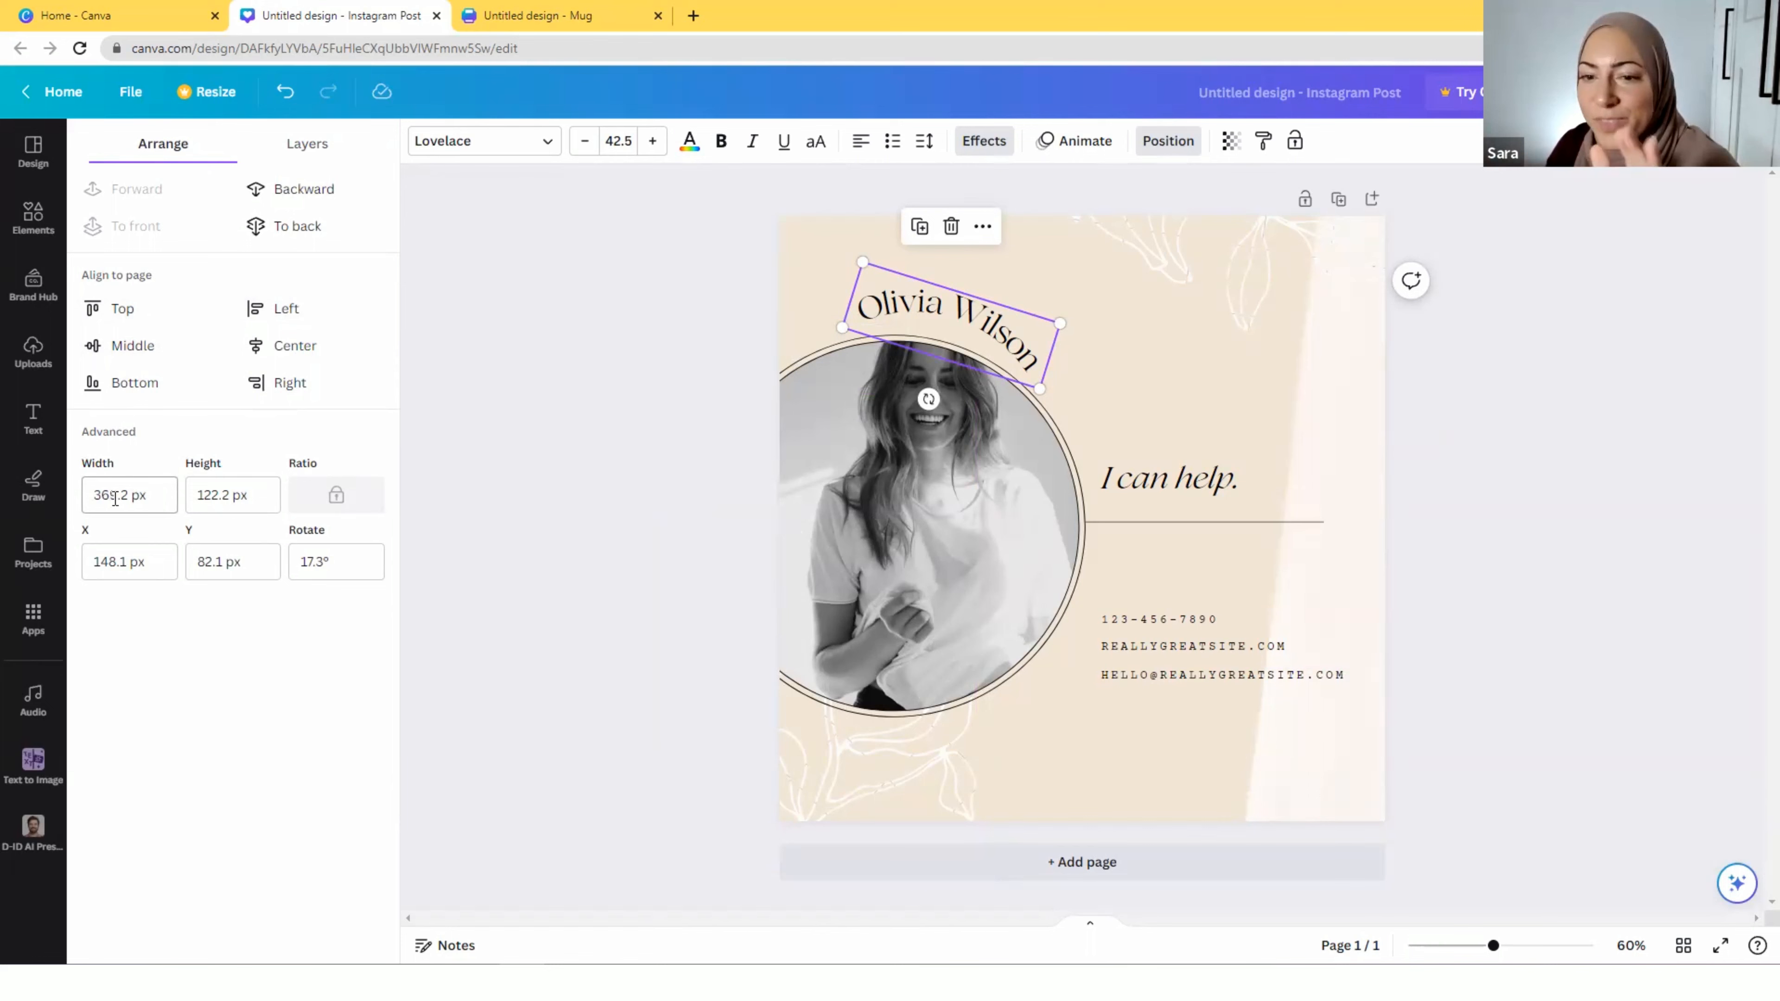
left_click(315, 147)
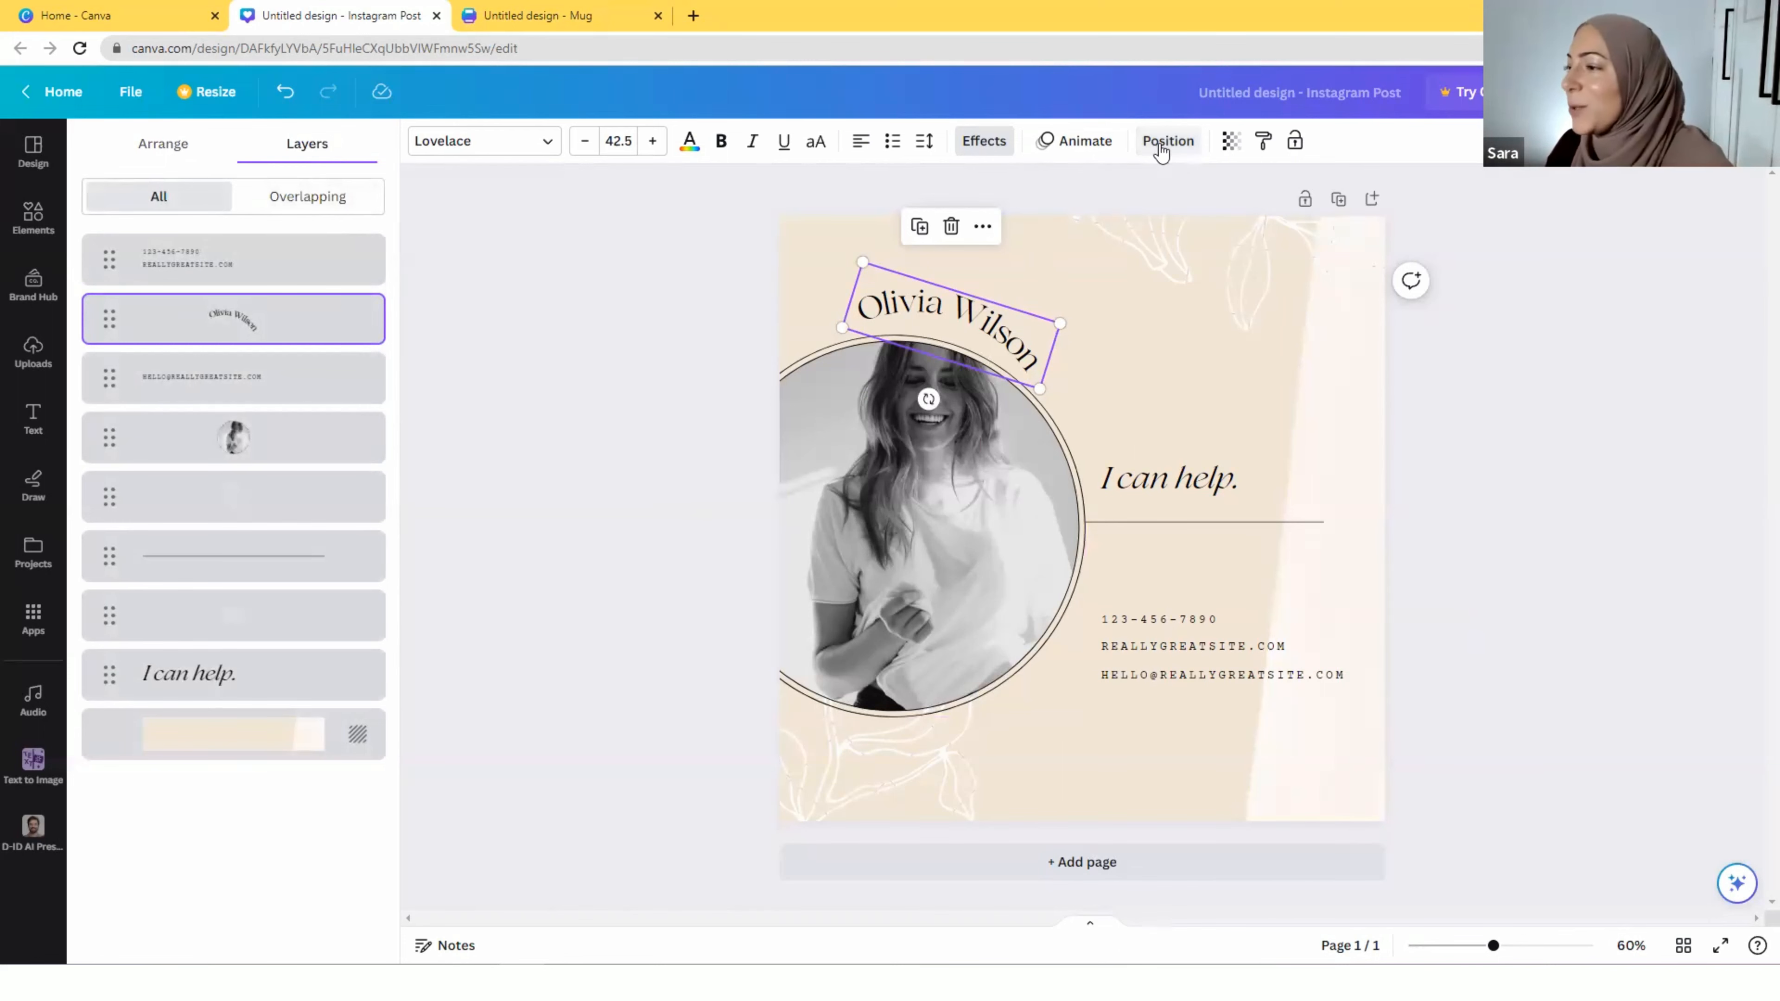
left_click(1229, 145)
mouse_move(1231, 216)
left_mouse_down()
mouse_move(1149, 219)
mouse_move(1264, 222)
left_mouse_up()
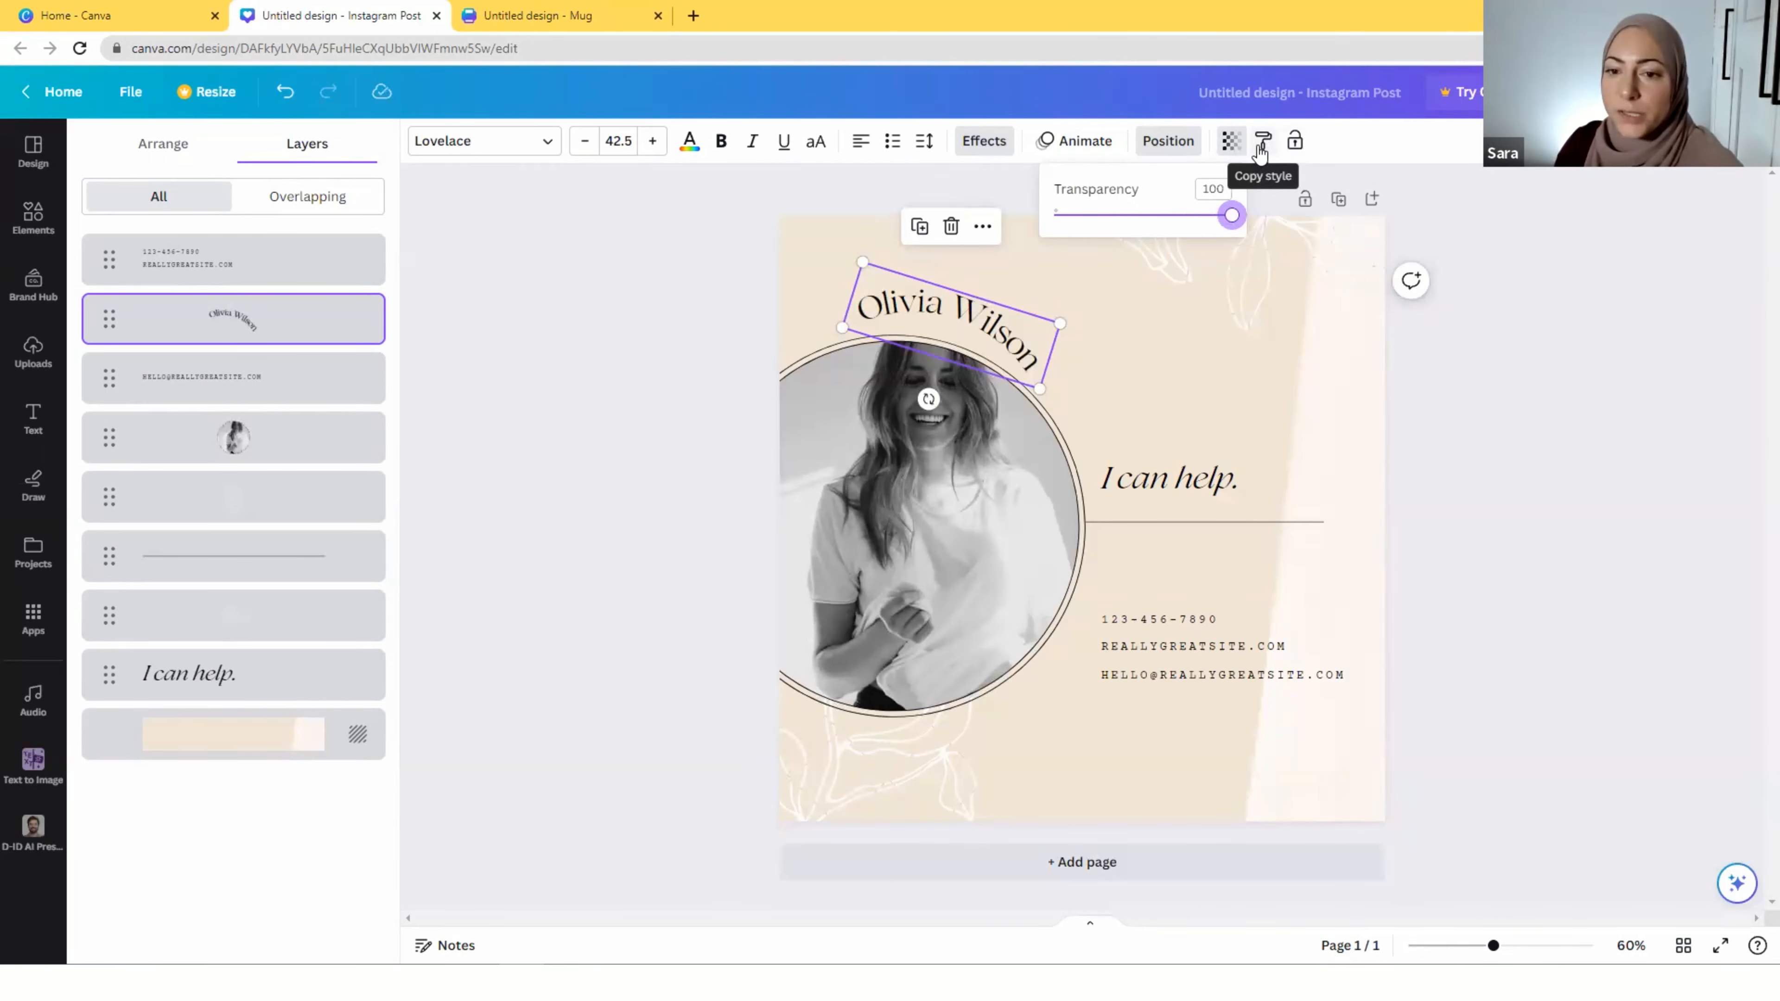
Copy the curved name text's style onto the email line and move the restyled line to the upper-right area of the page
left_click(1117, 360)
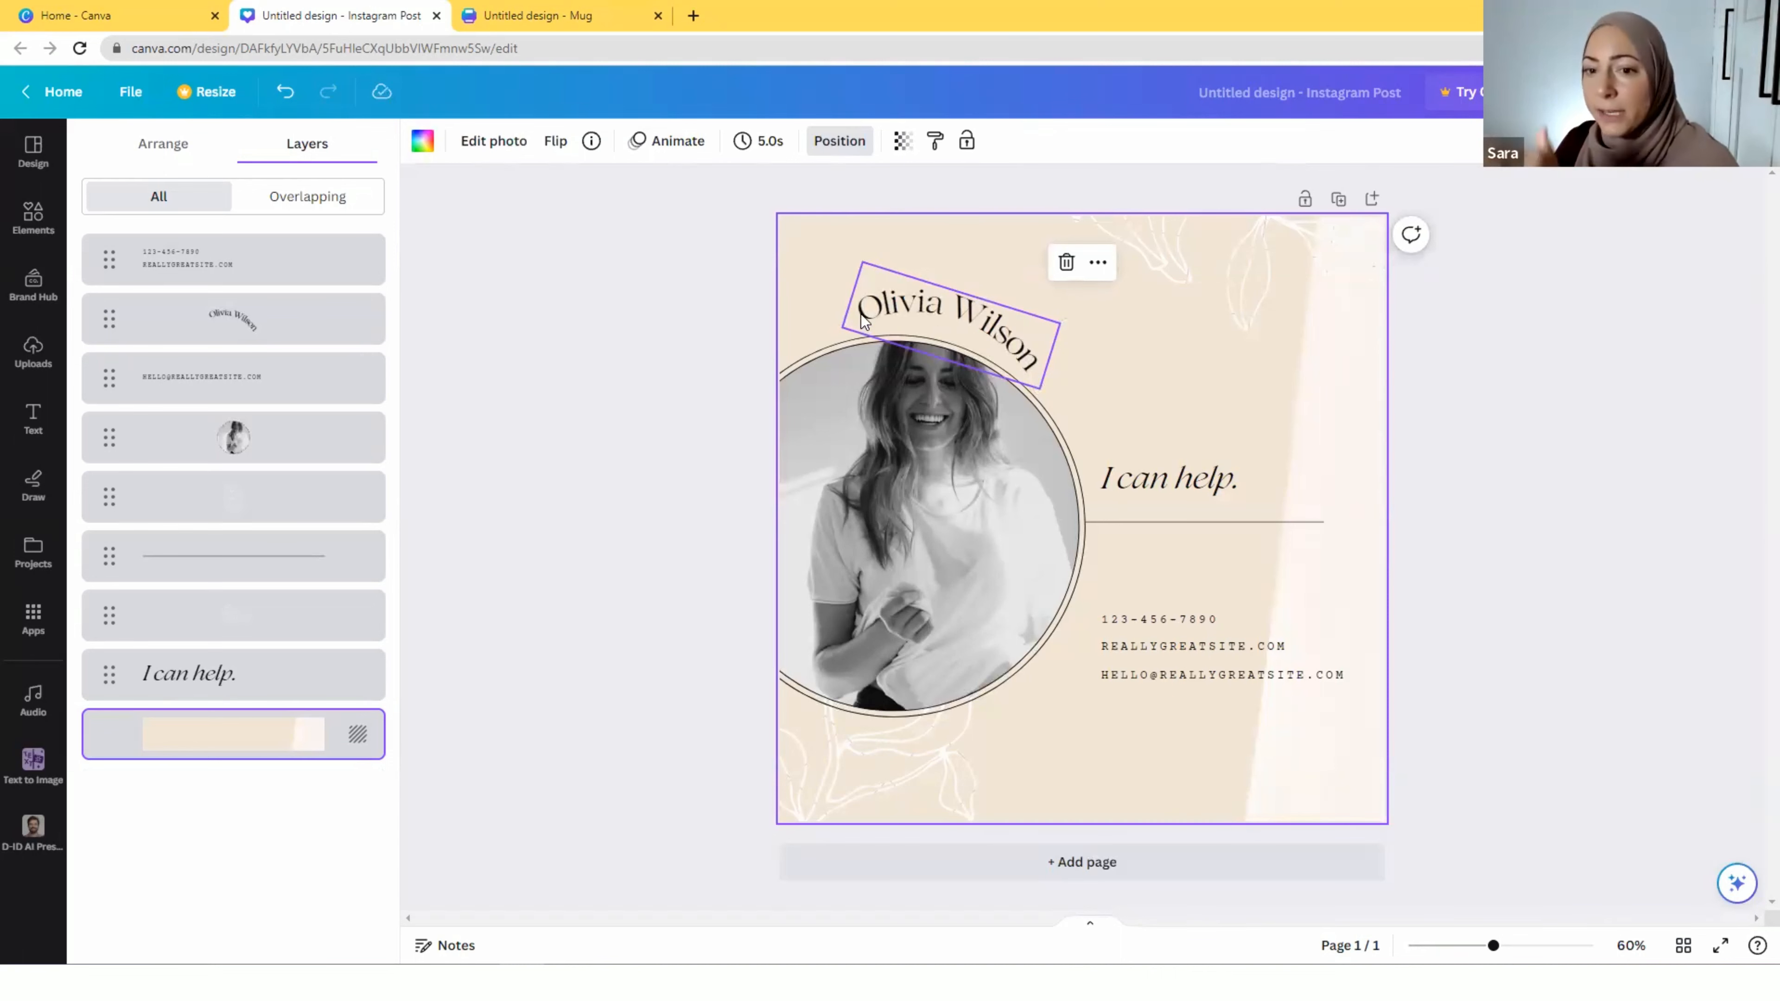
left_click(971, 321)
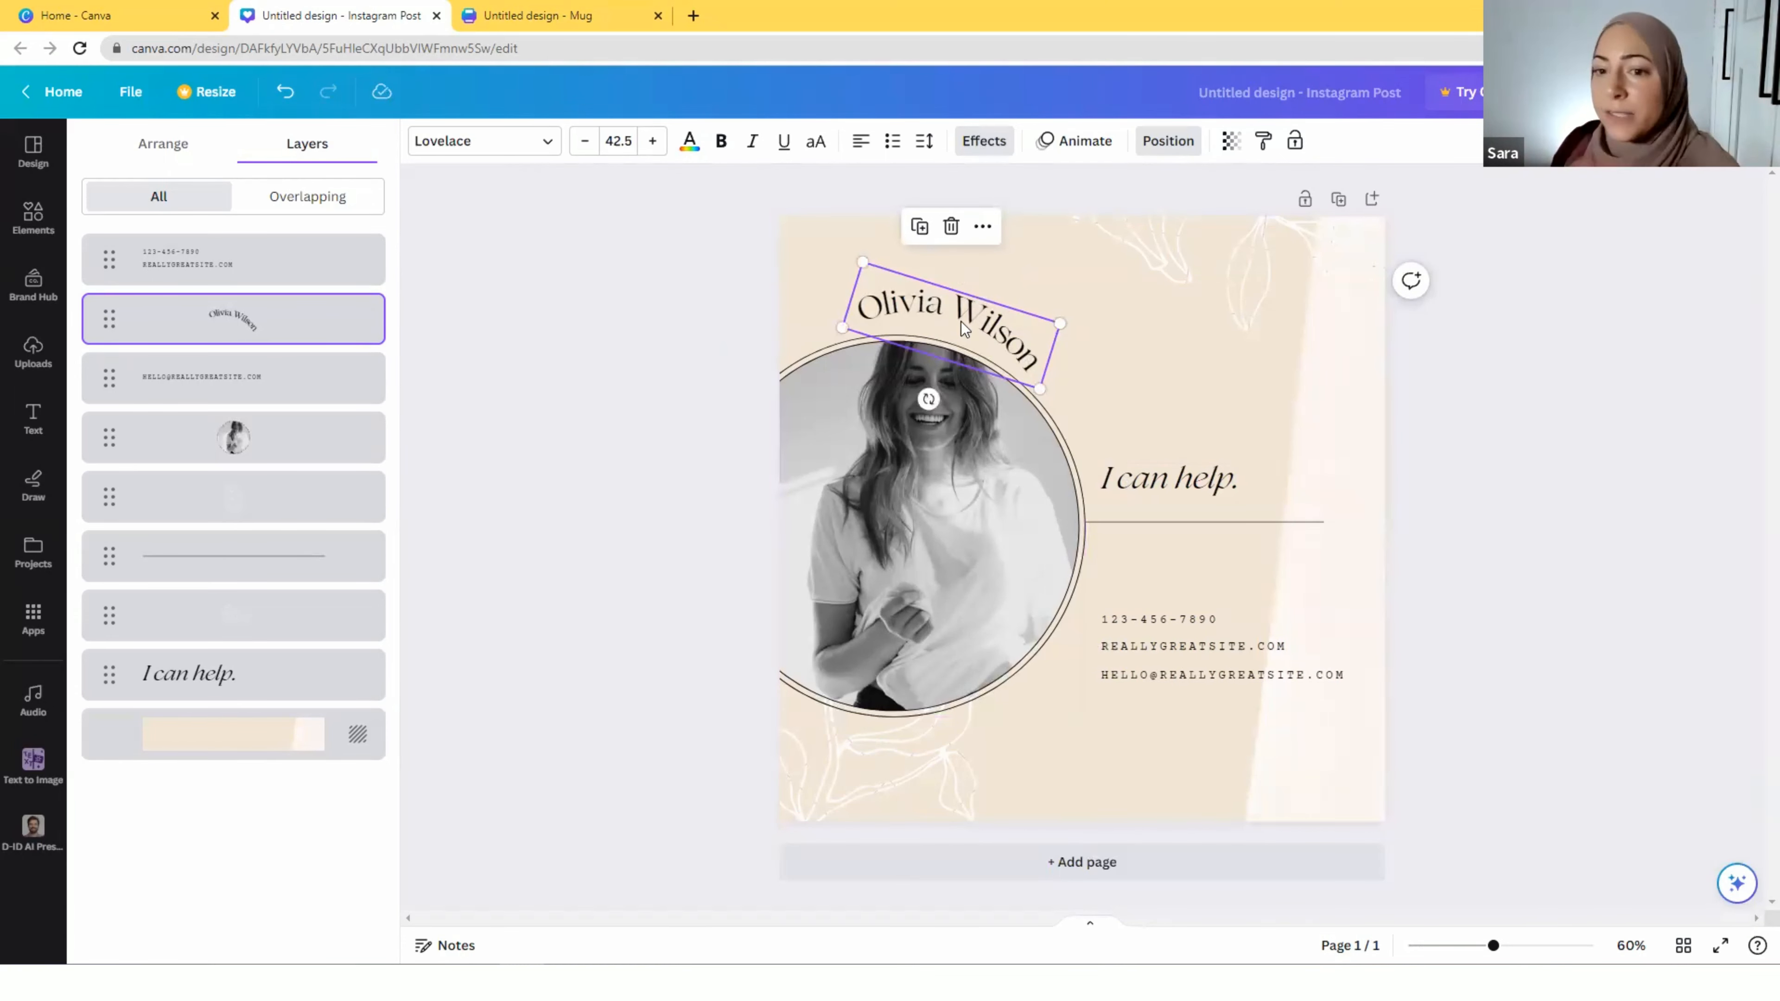
left_click(1262, 143)
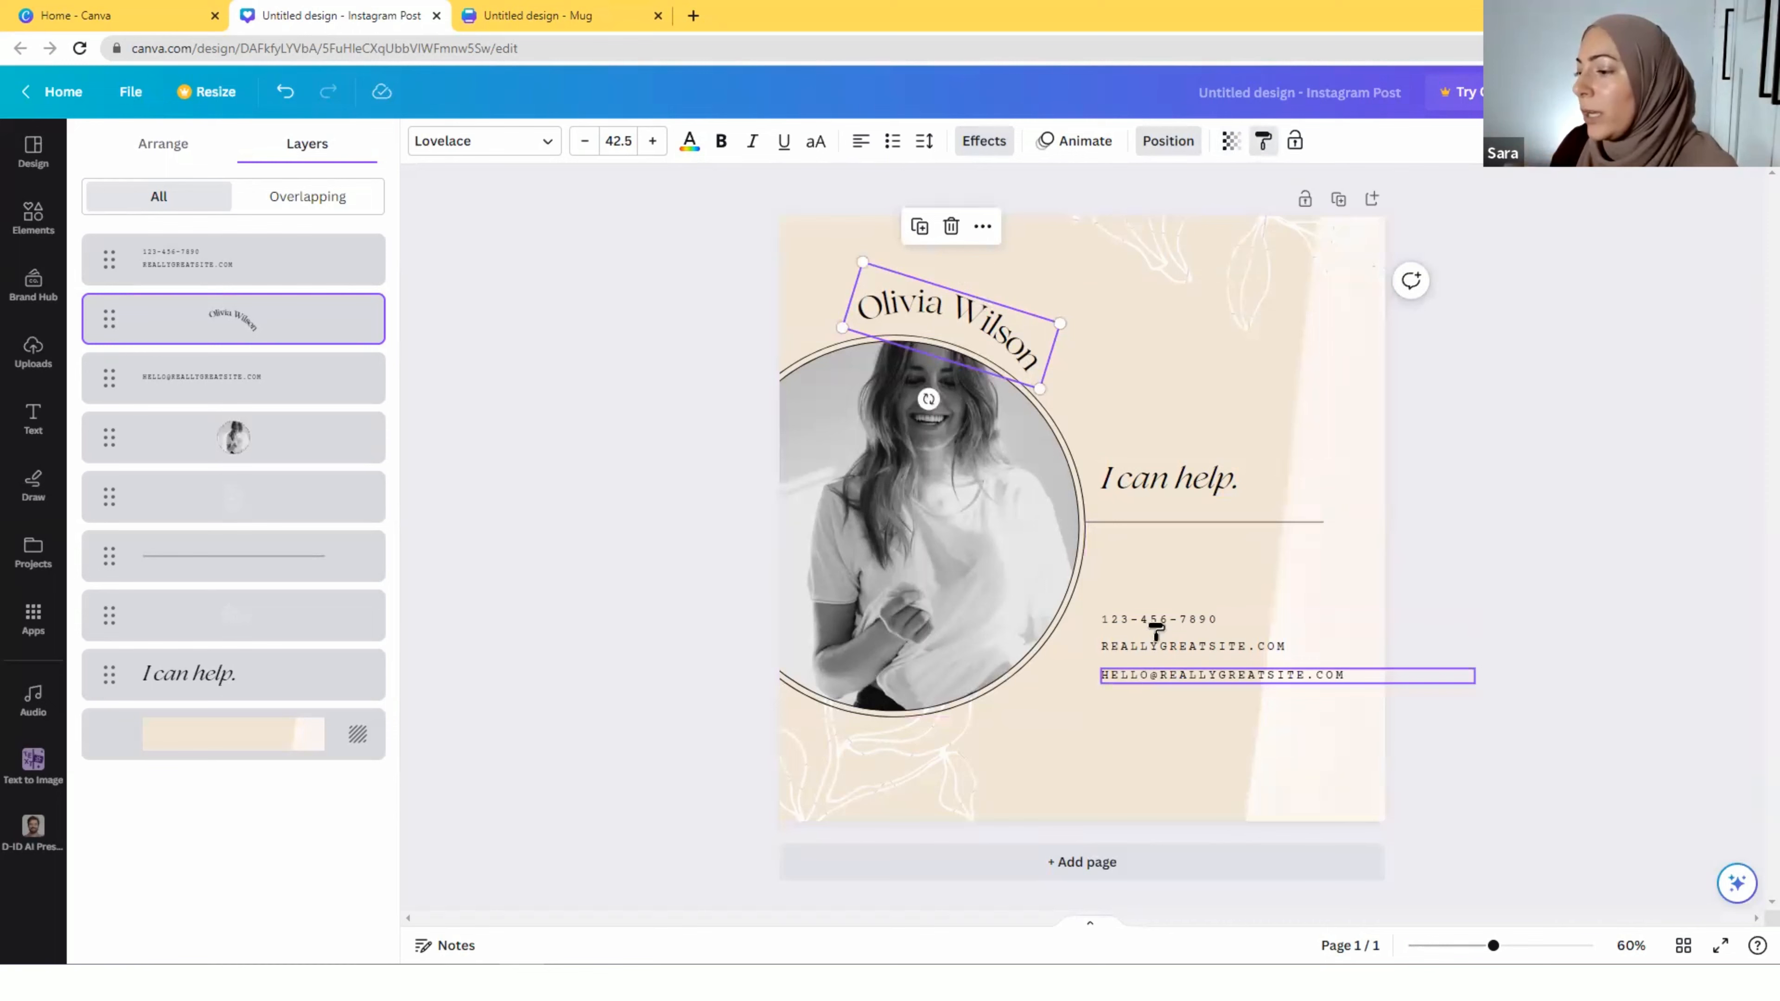
left_click(1163, 681)
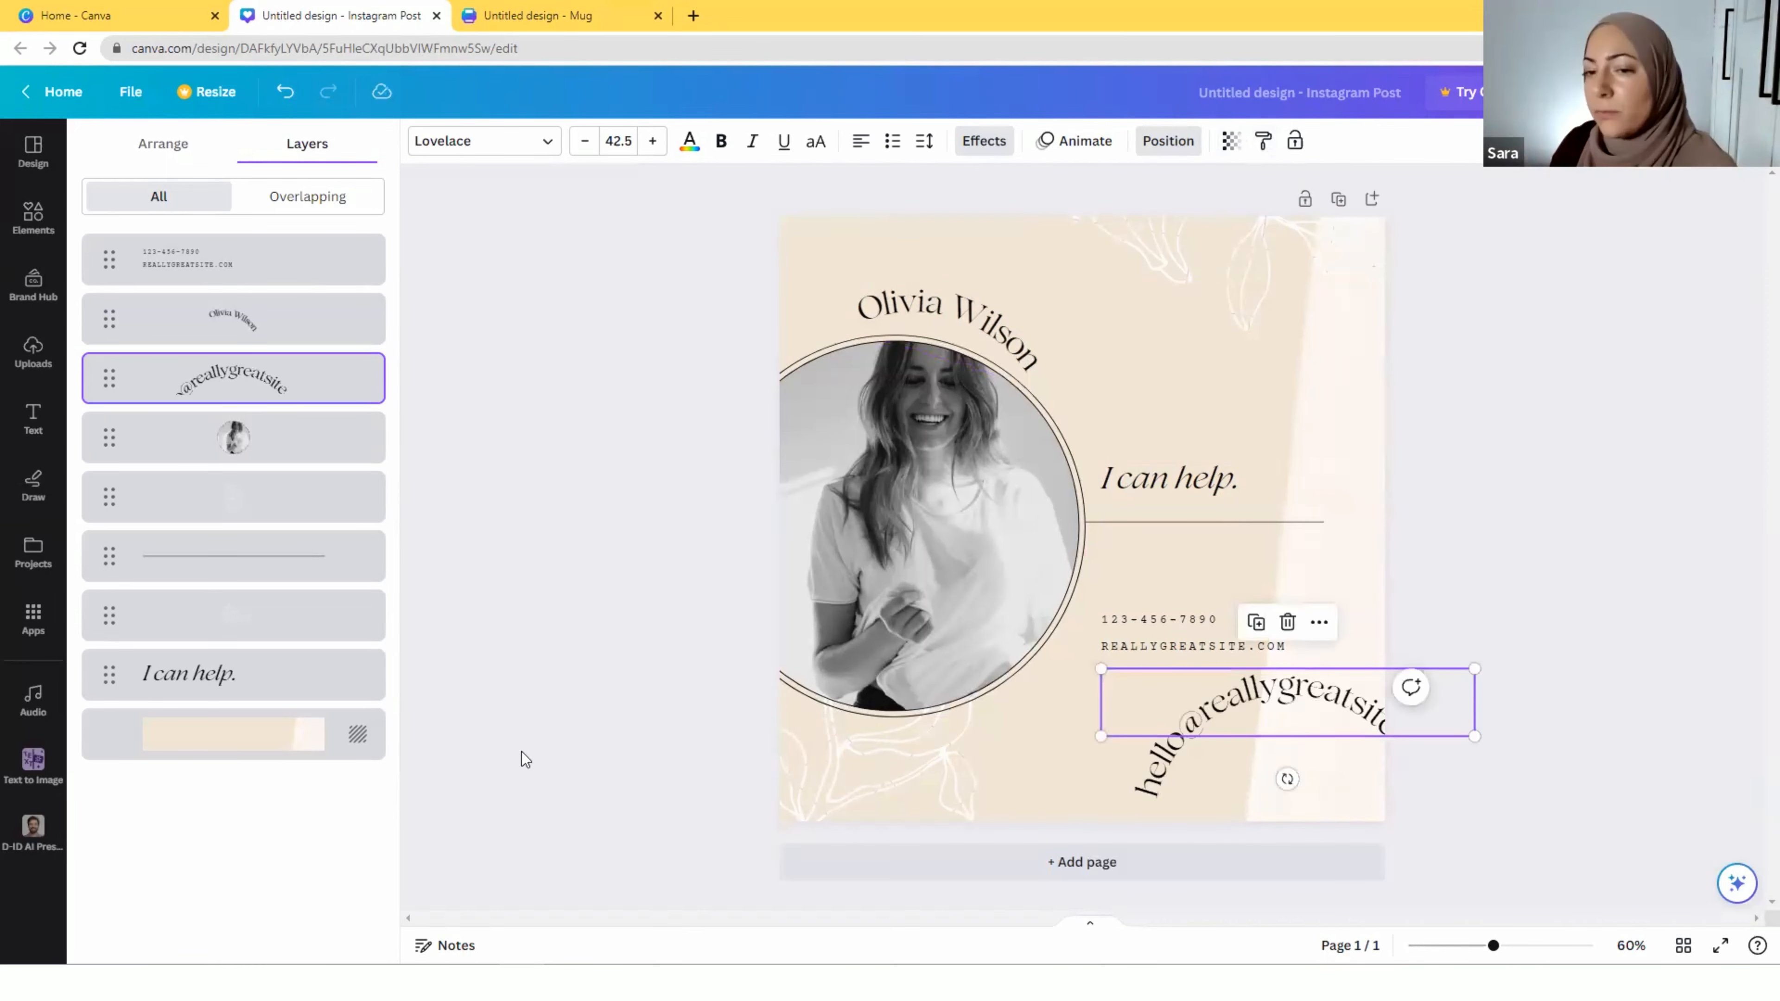
left_click_drag(1327, 700, 1247, 245)
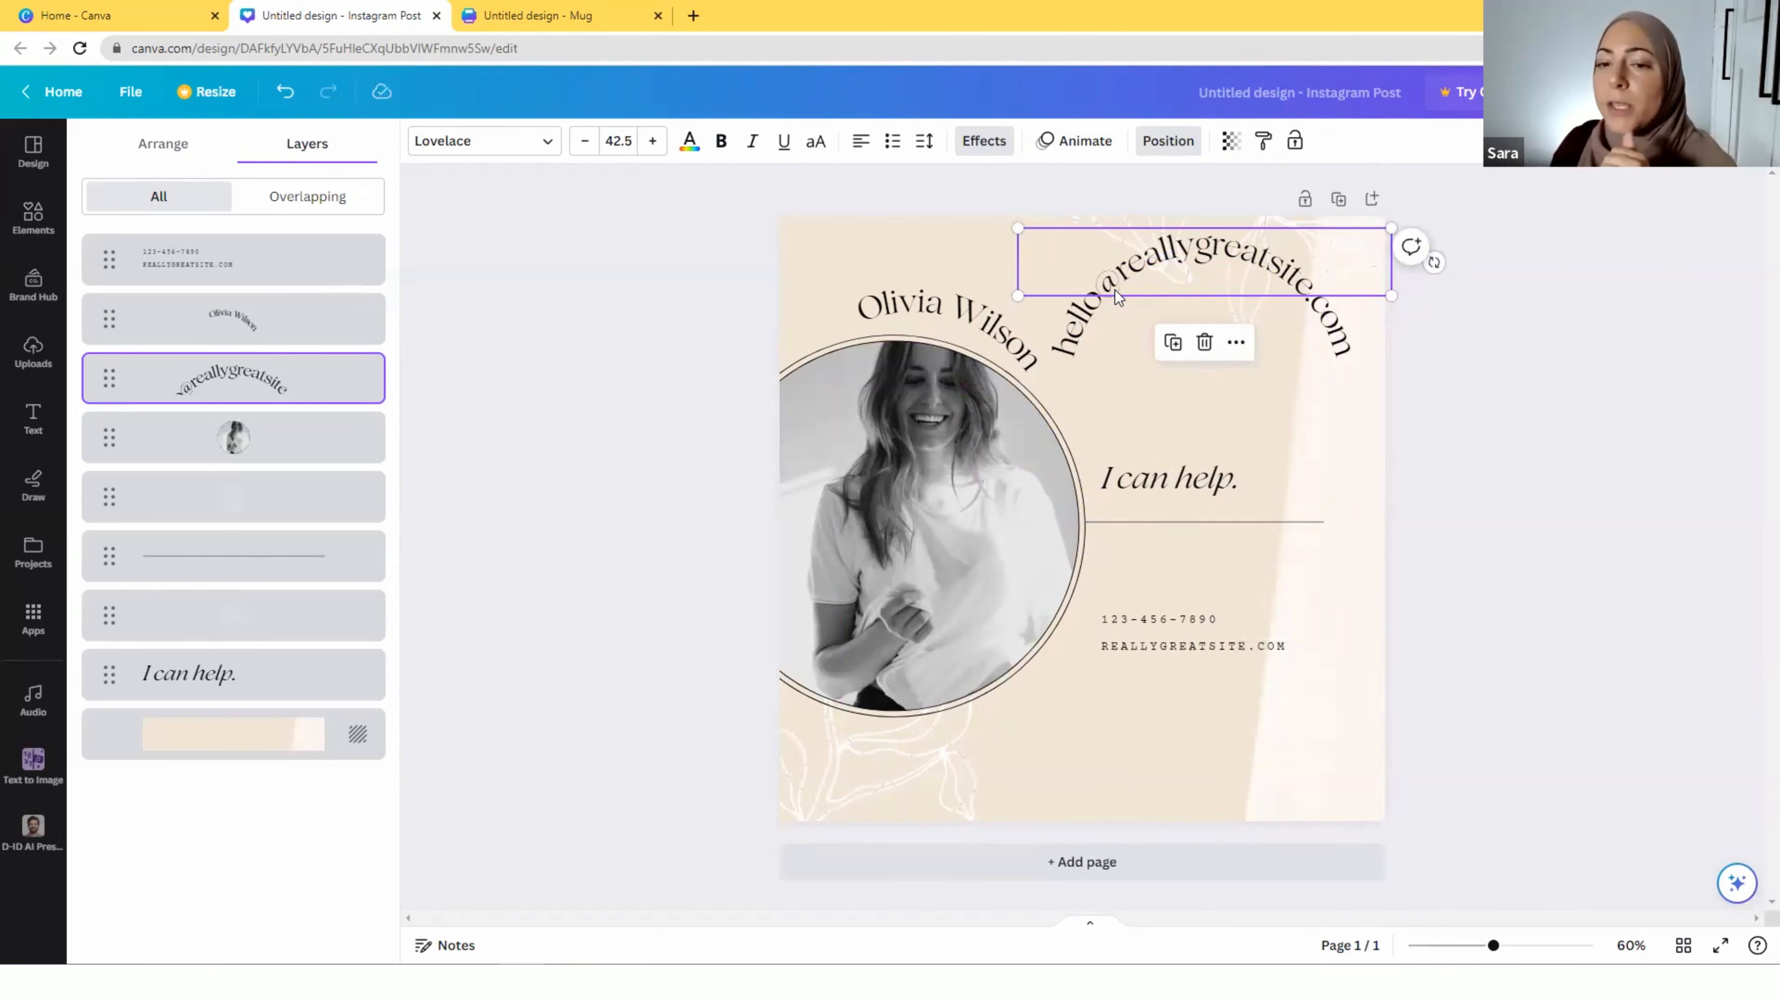
Move the name text under the arched email line and shift the lower leaf drawing right, toward the page's centre
left_click(951, 309)
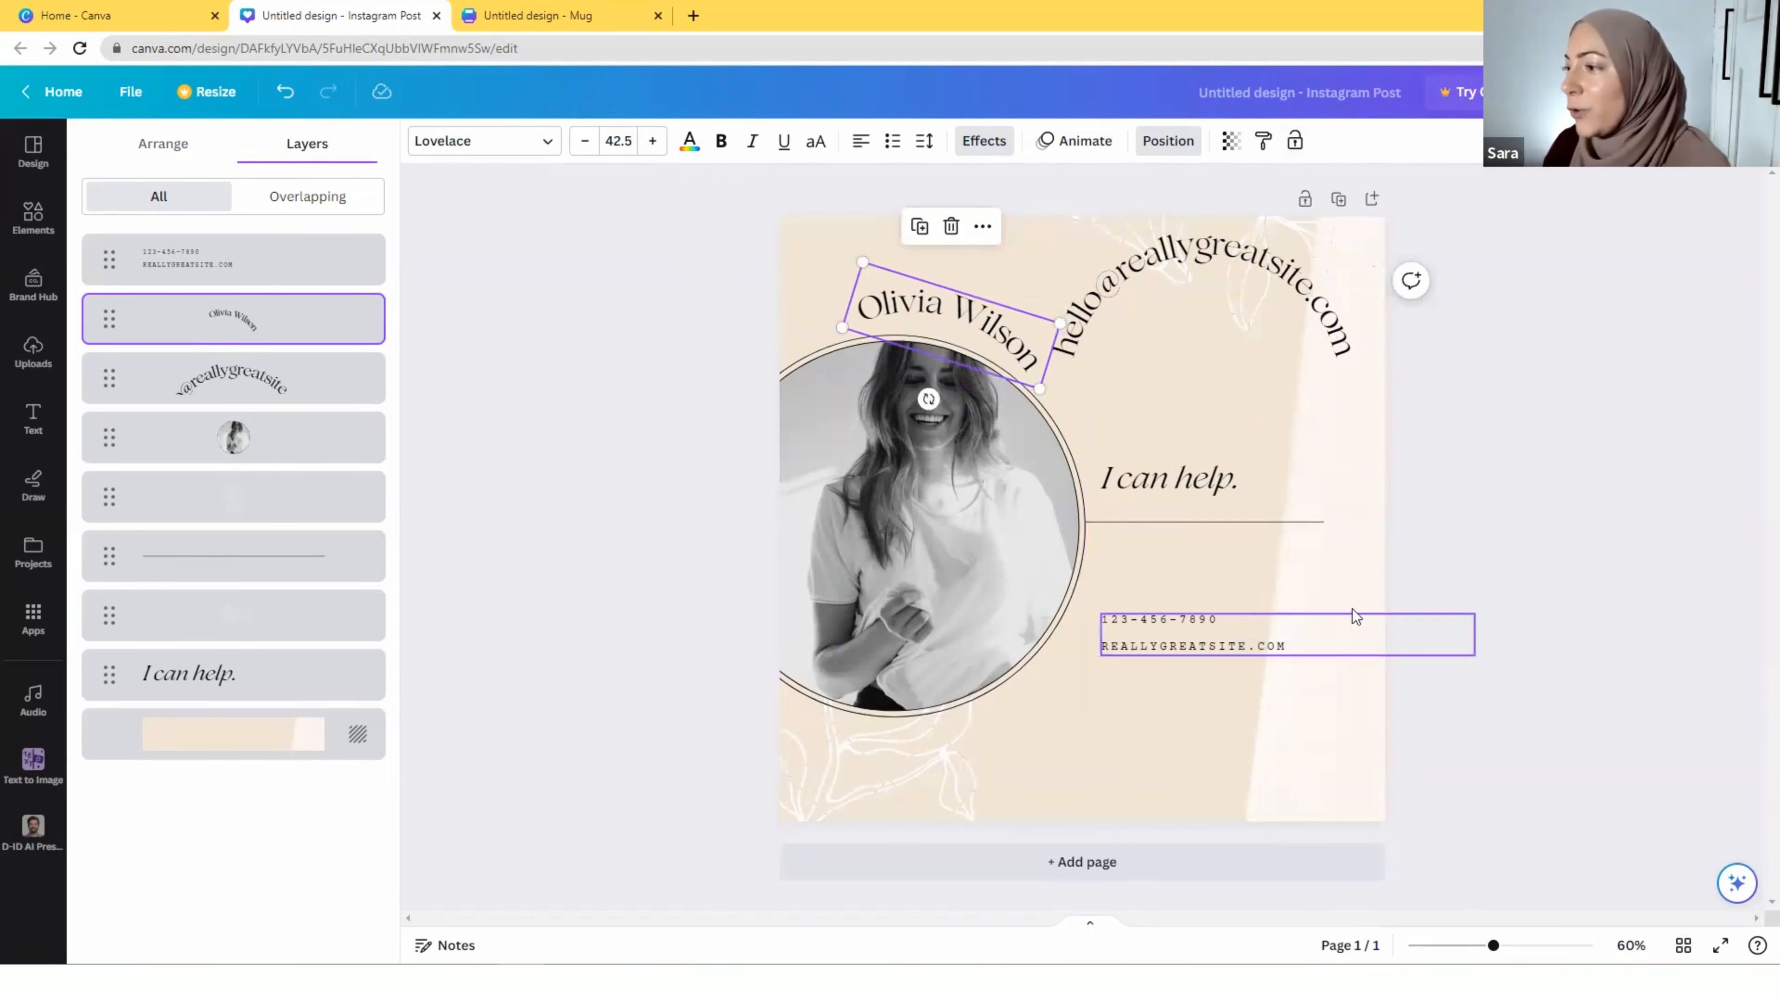
left_click(1037, 358)
left_click_drag(1040, 361, 1303, 399)
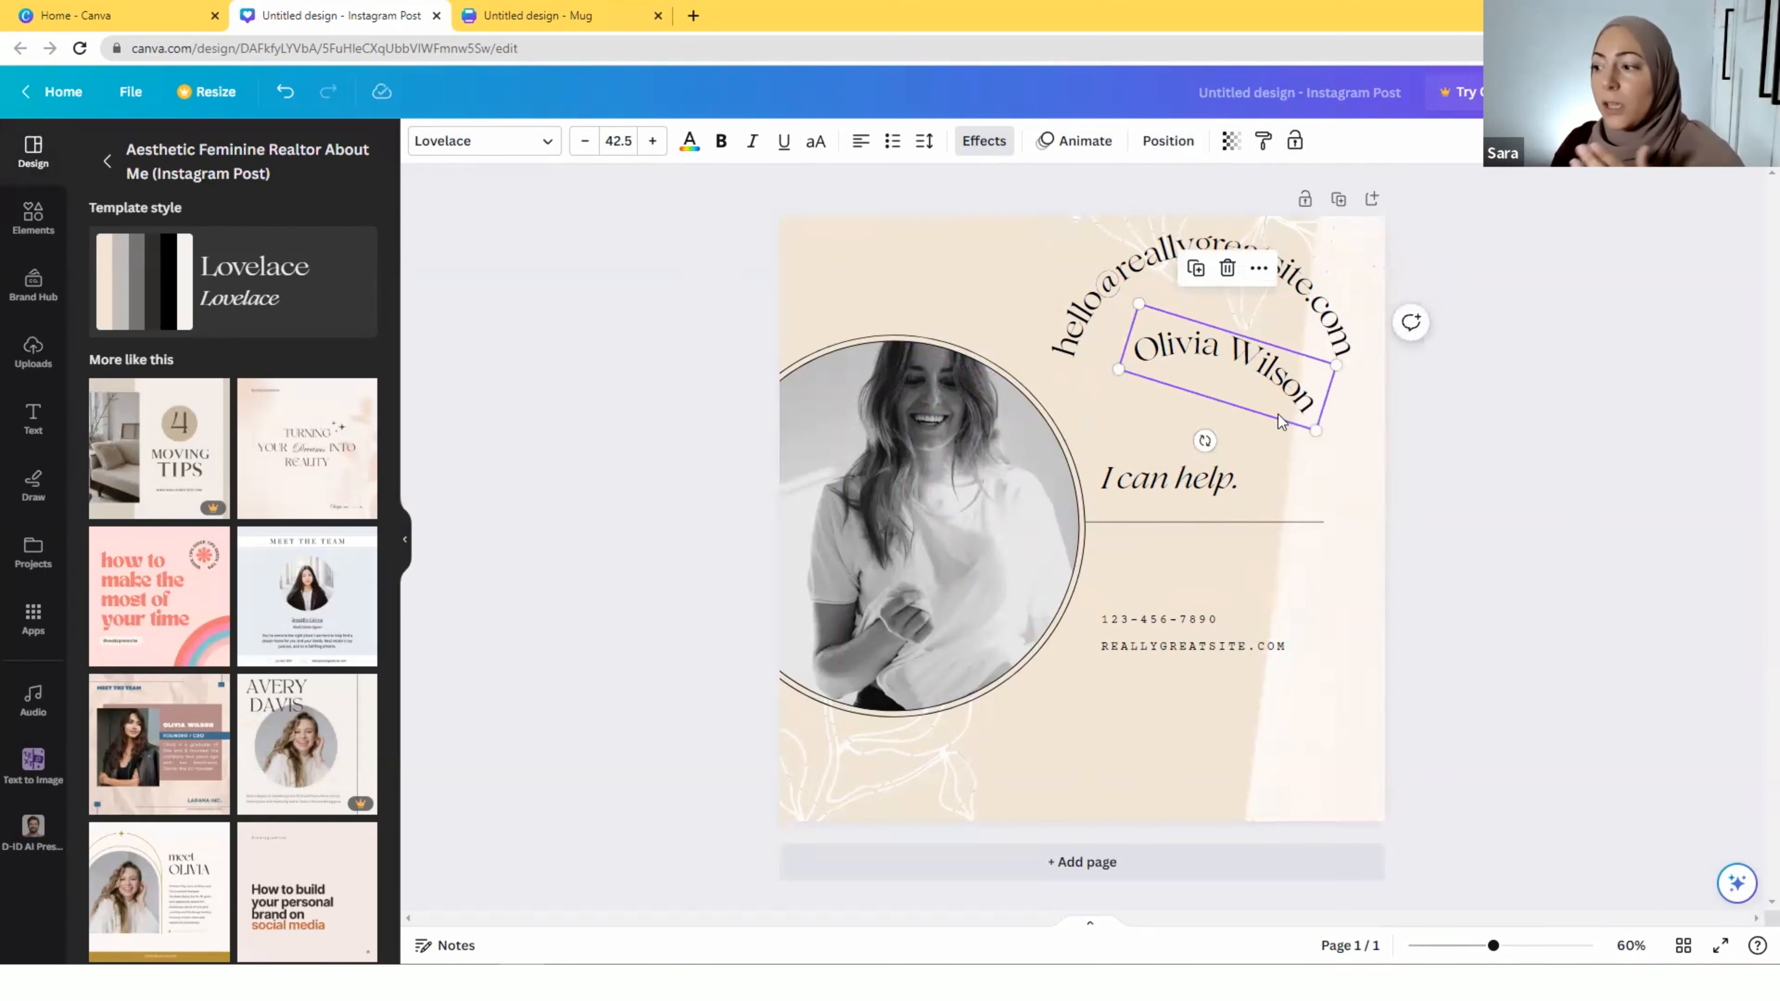
left_click(865, 778)
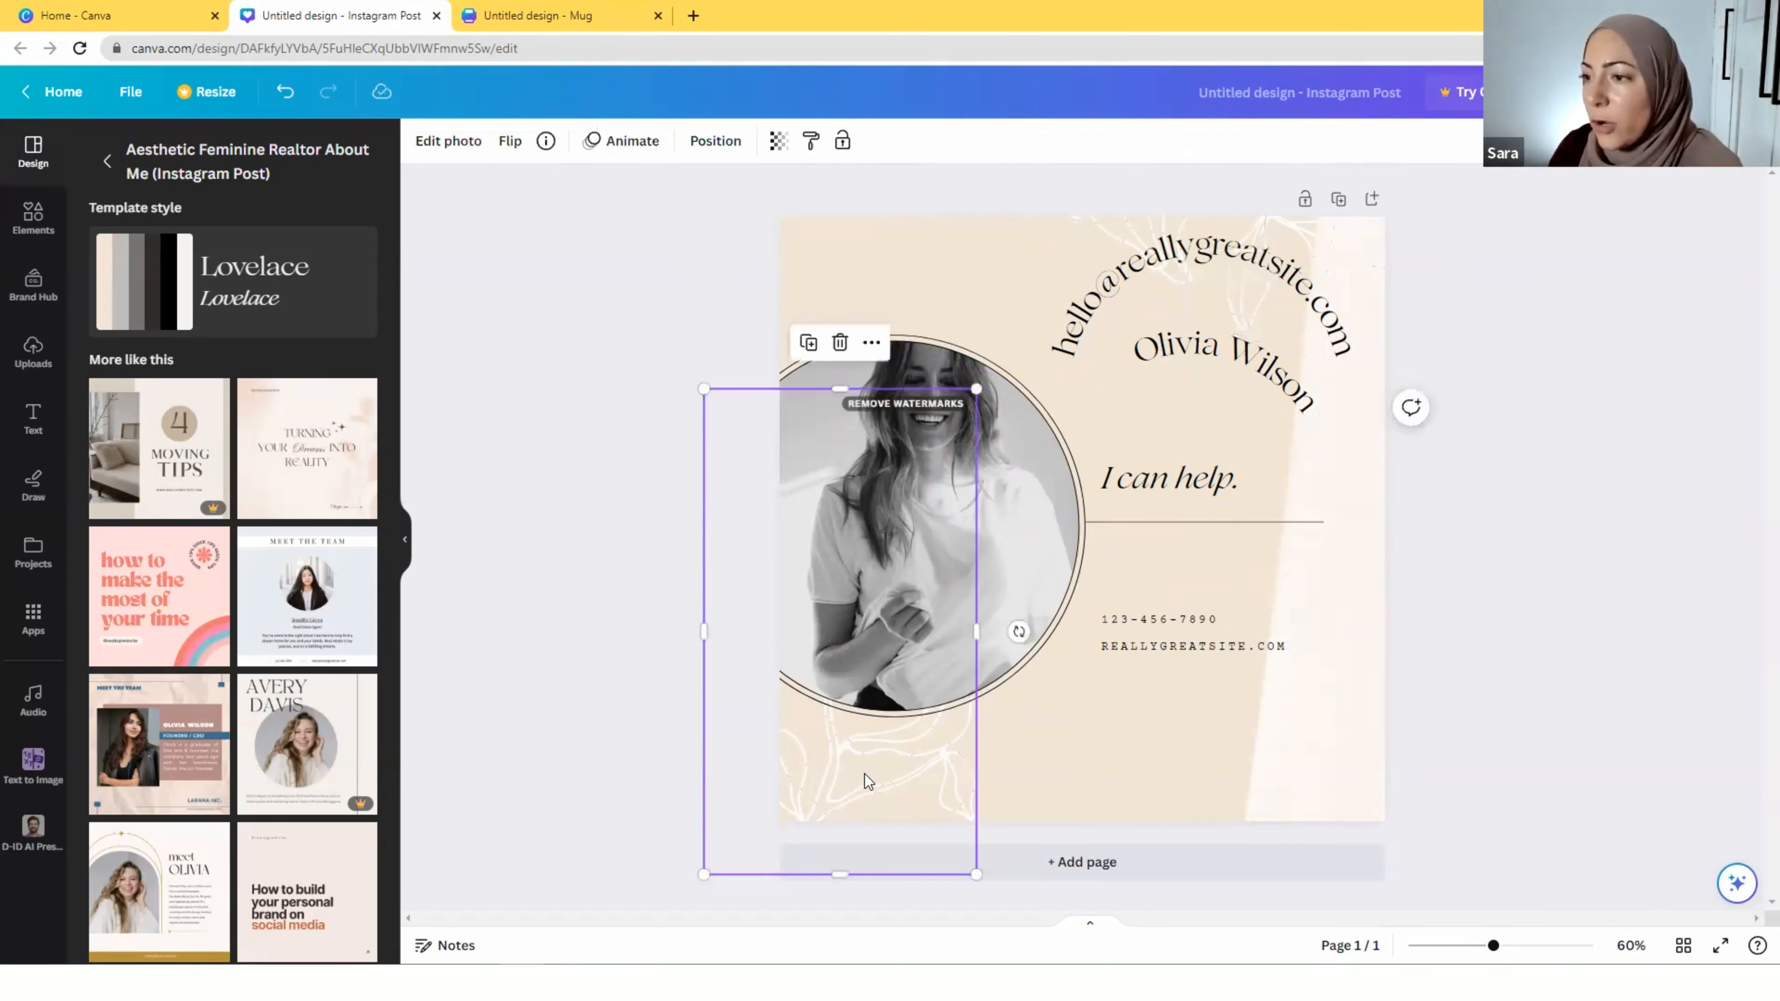
left_click_drag(865, 773, 995, 773)
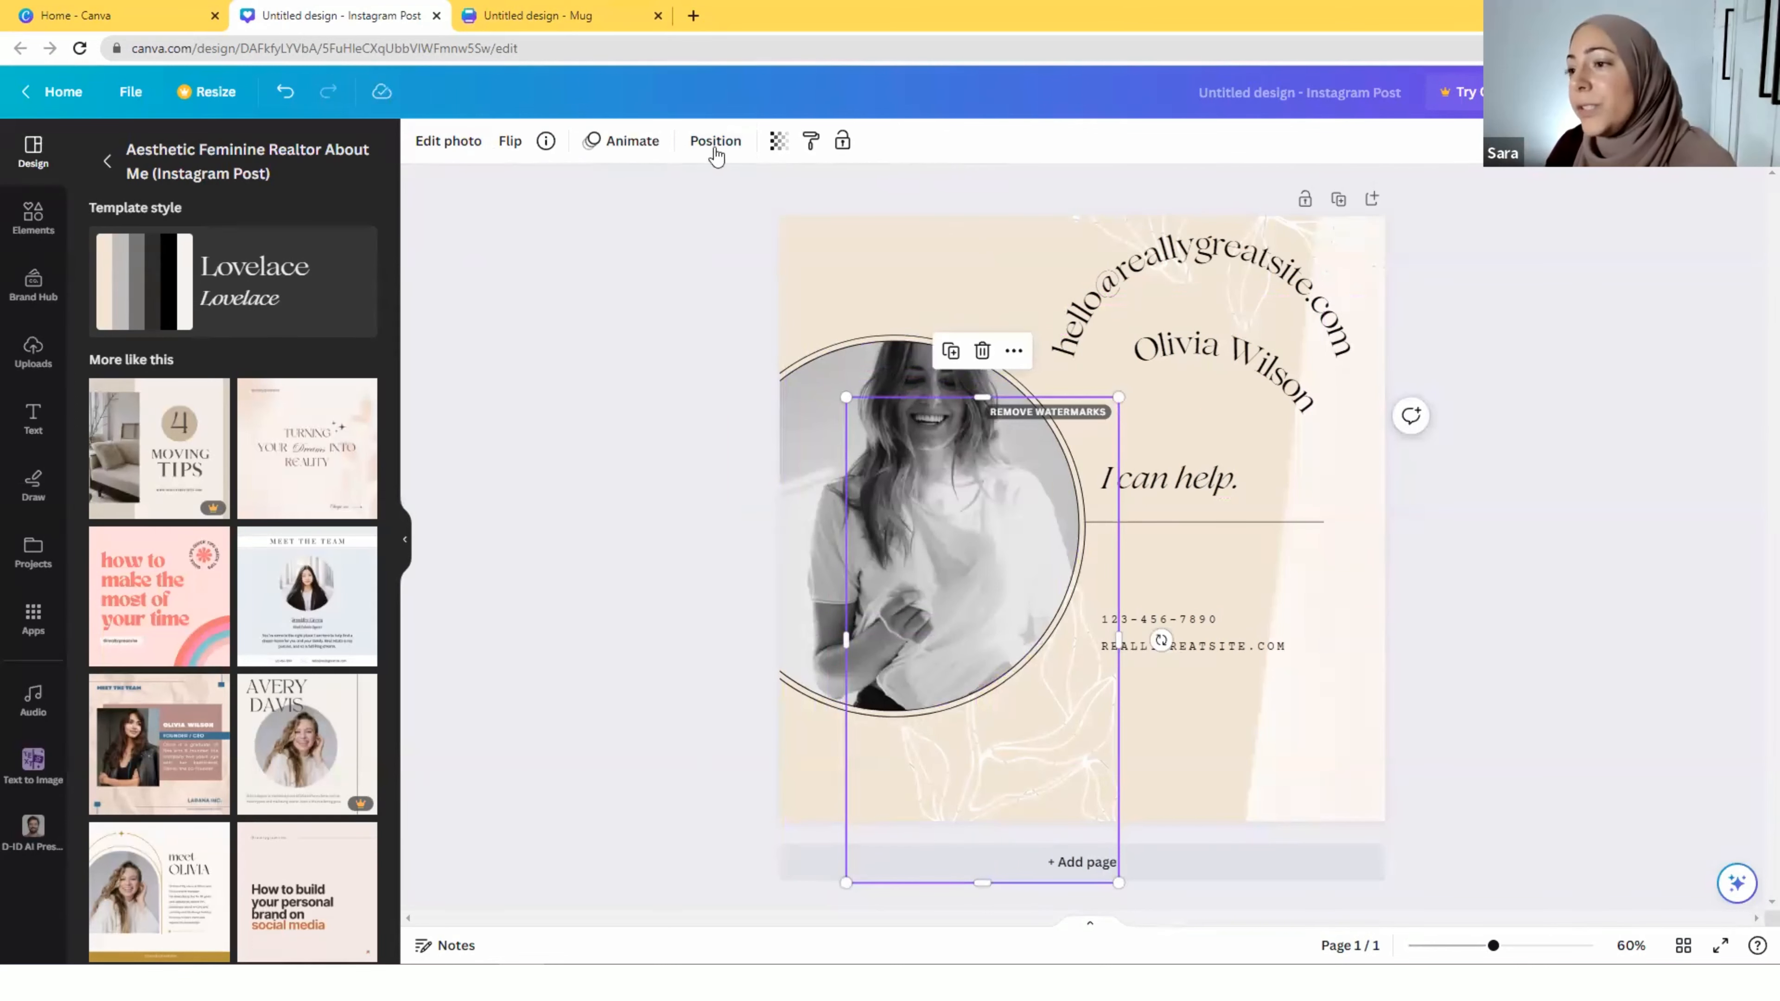
Adjust the circular photo's light, setting Brightness to 45, Contrast to -46 and Highlights to 22
left_click(449, 143)
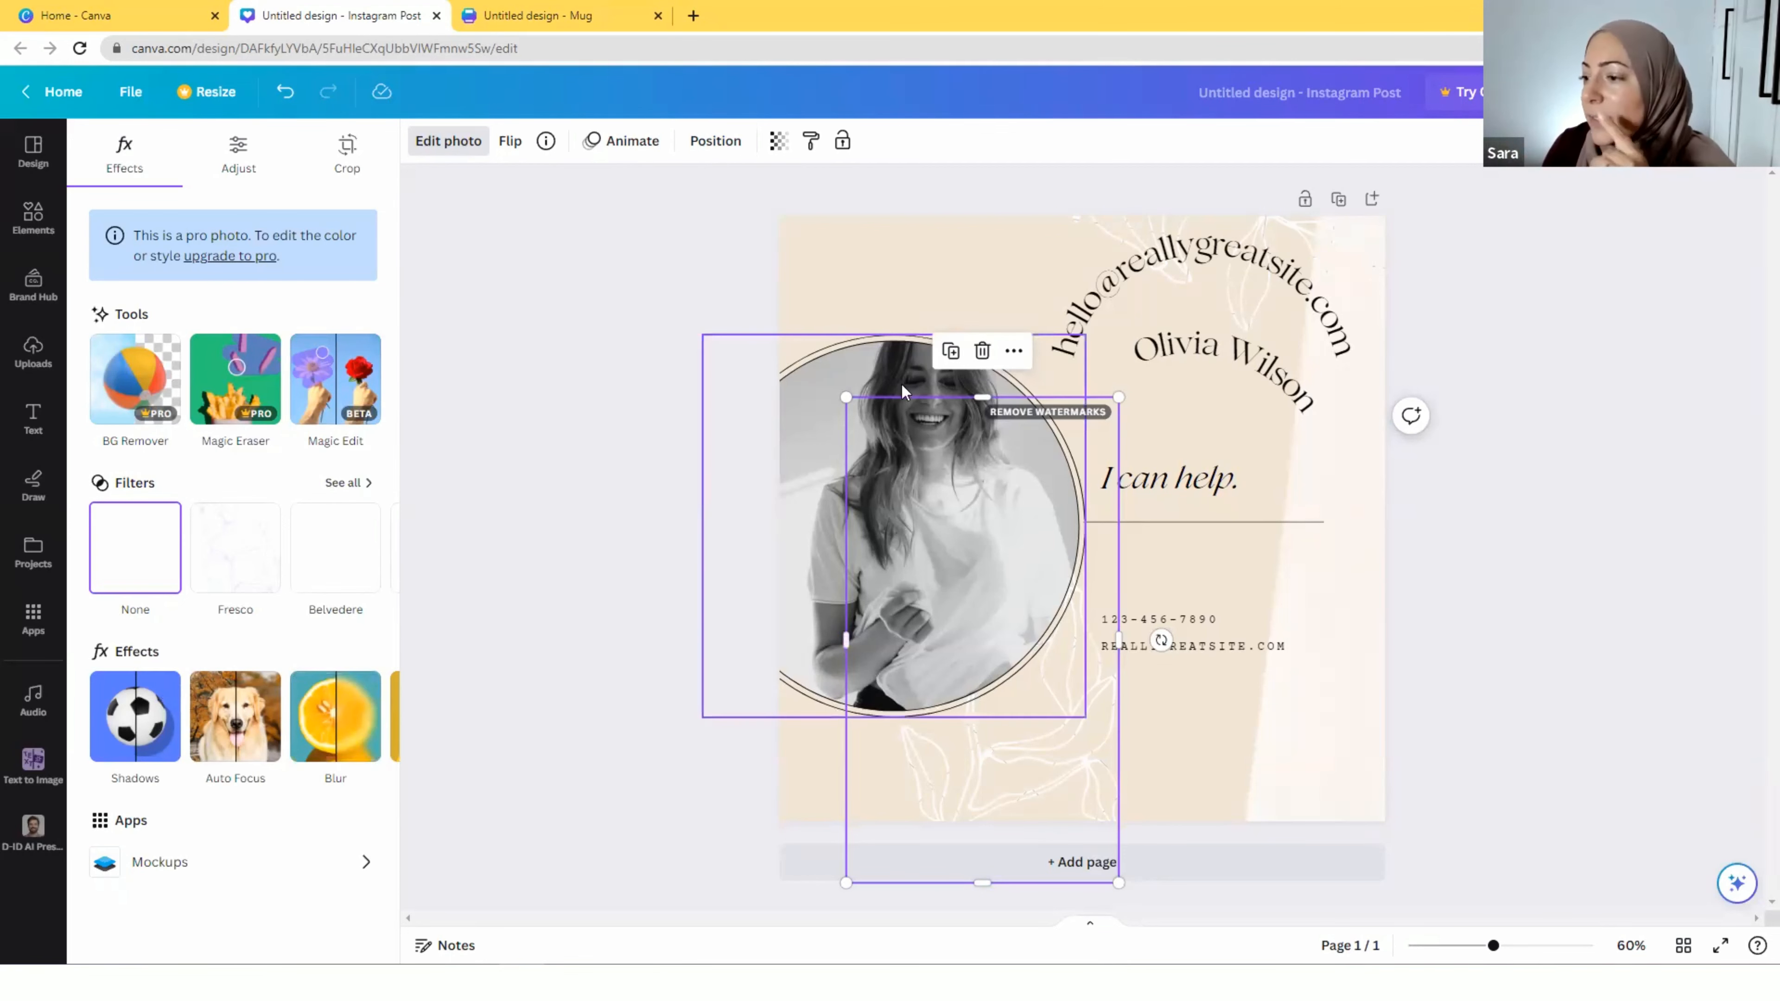
left_click(912, 372)
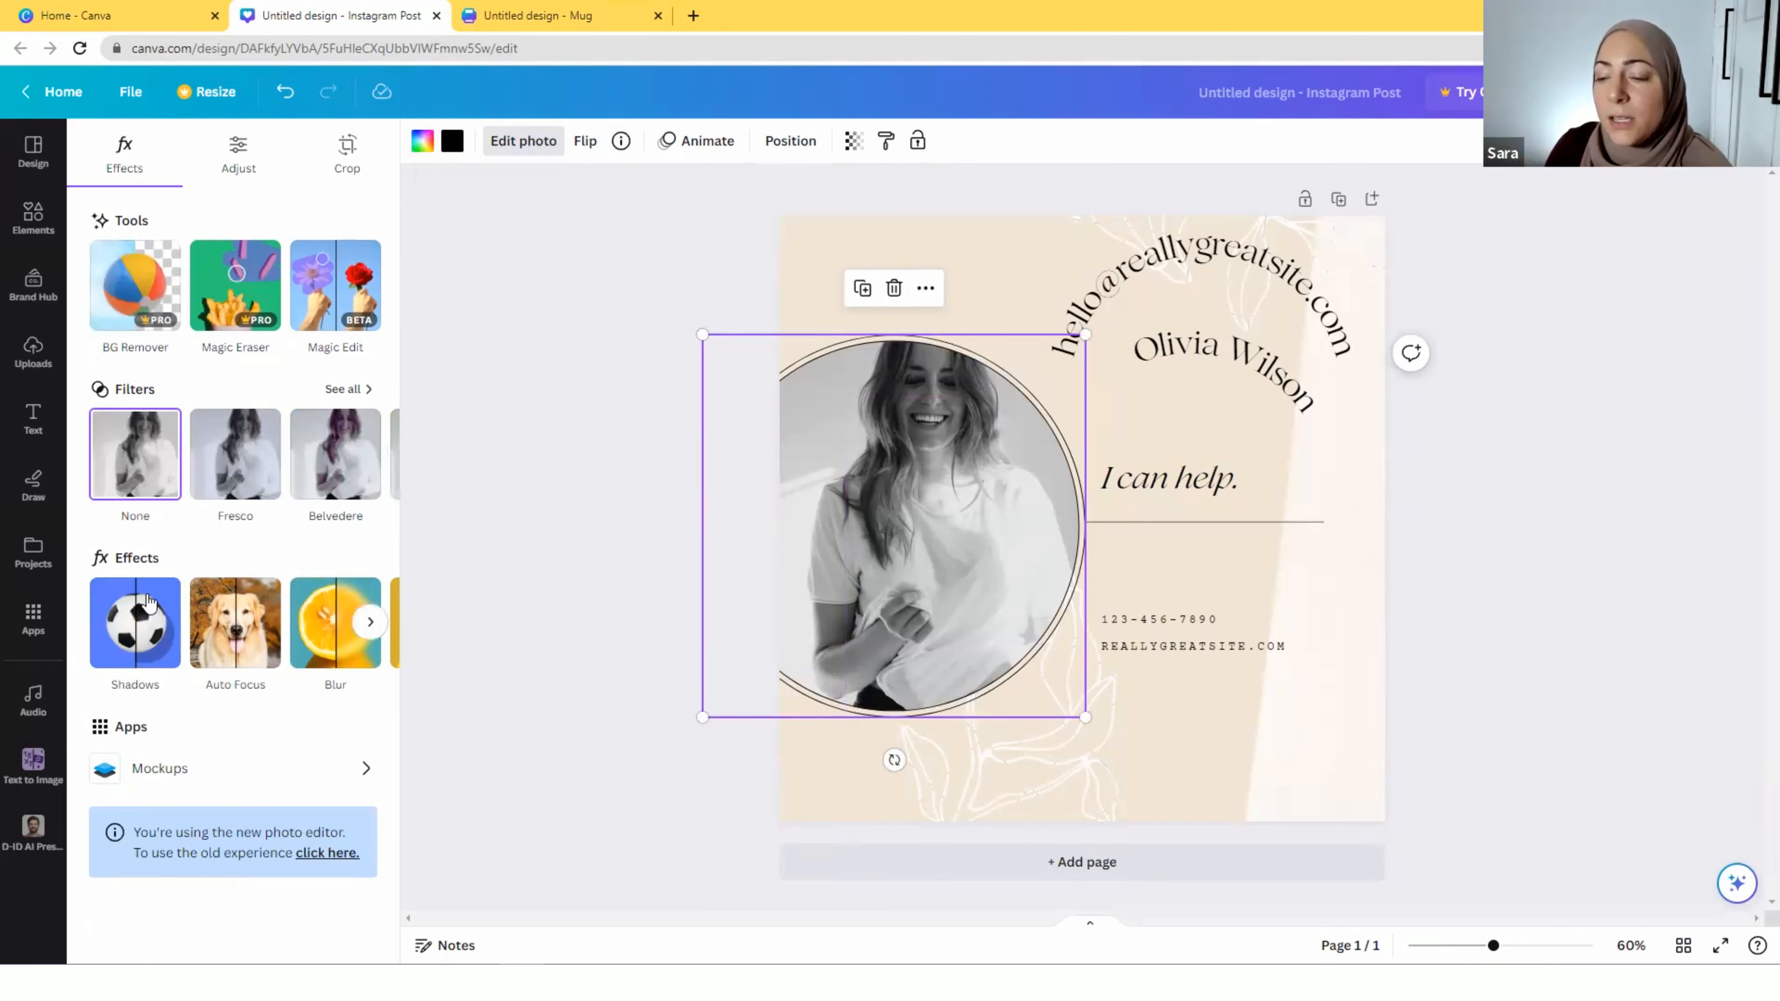
left_click(239, 154)
left_click_drag(218, 580, 286, 579)
left_click_drag(223, 631, 275, 683)
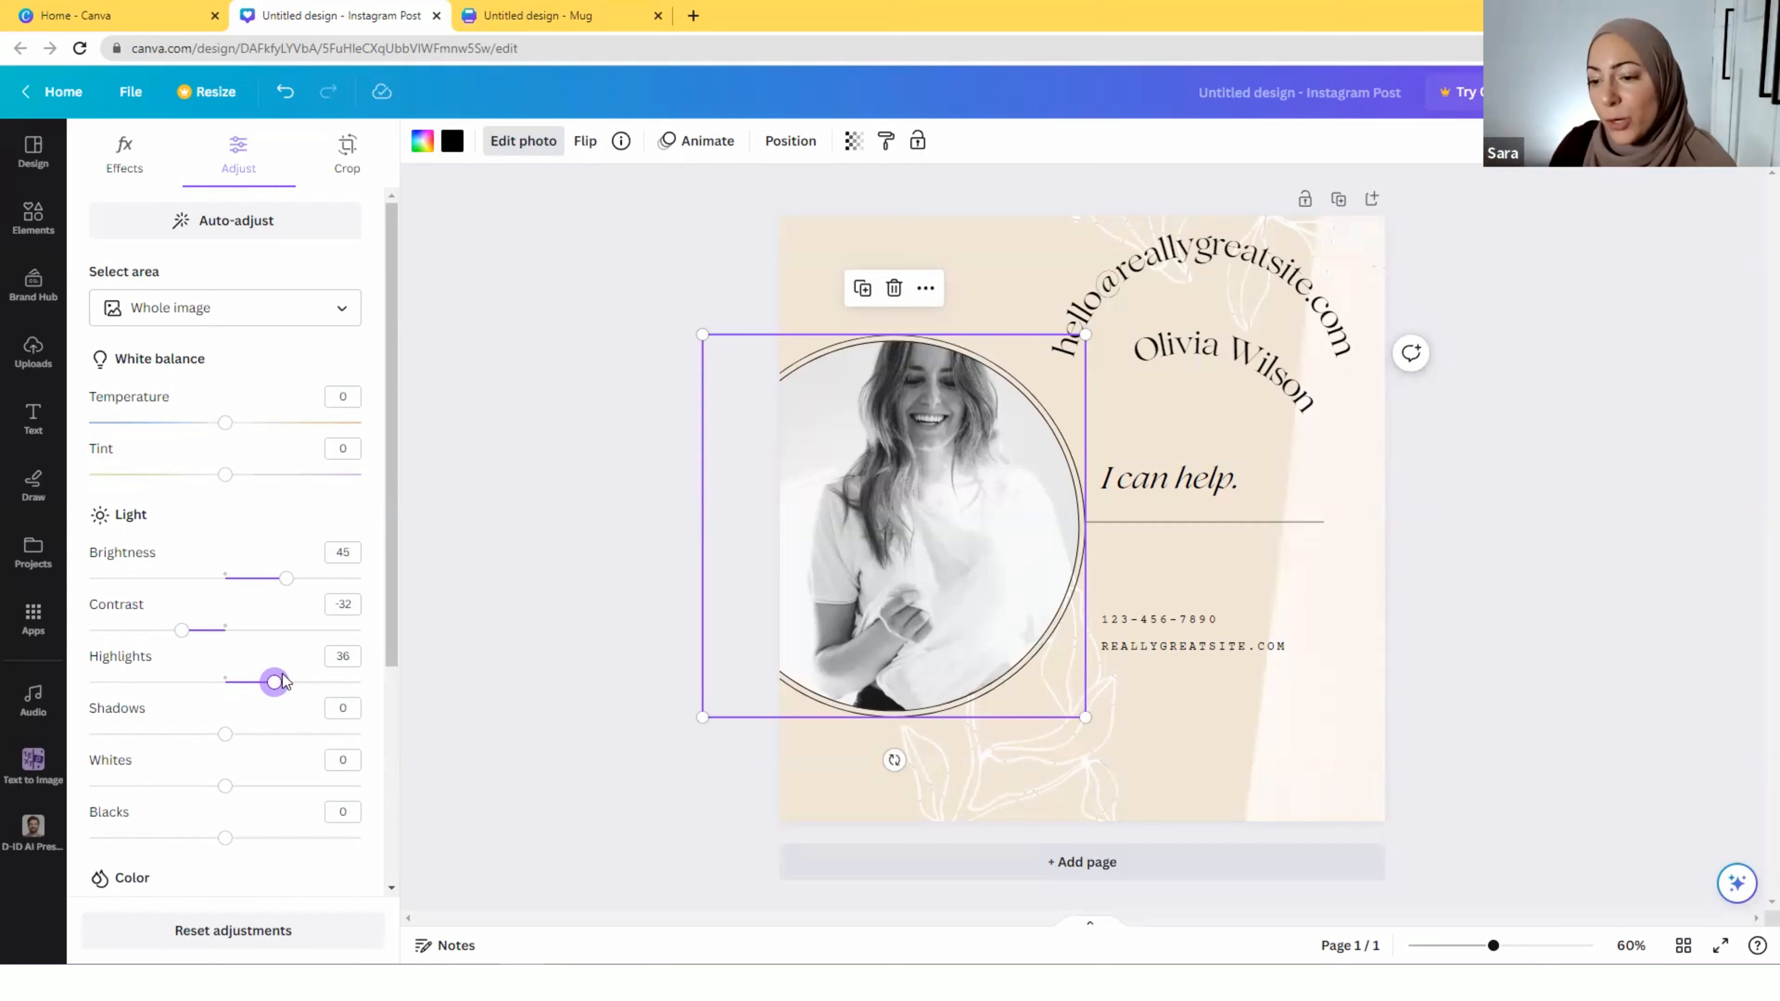
left_click_drag(179, 630, 166, 634)
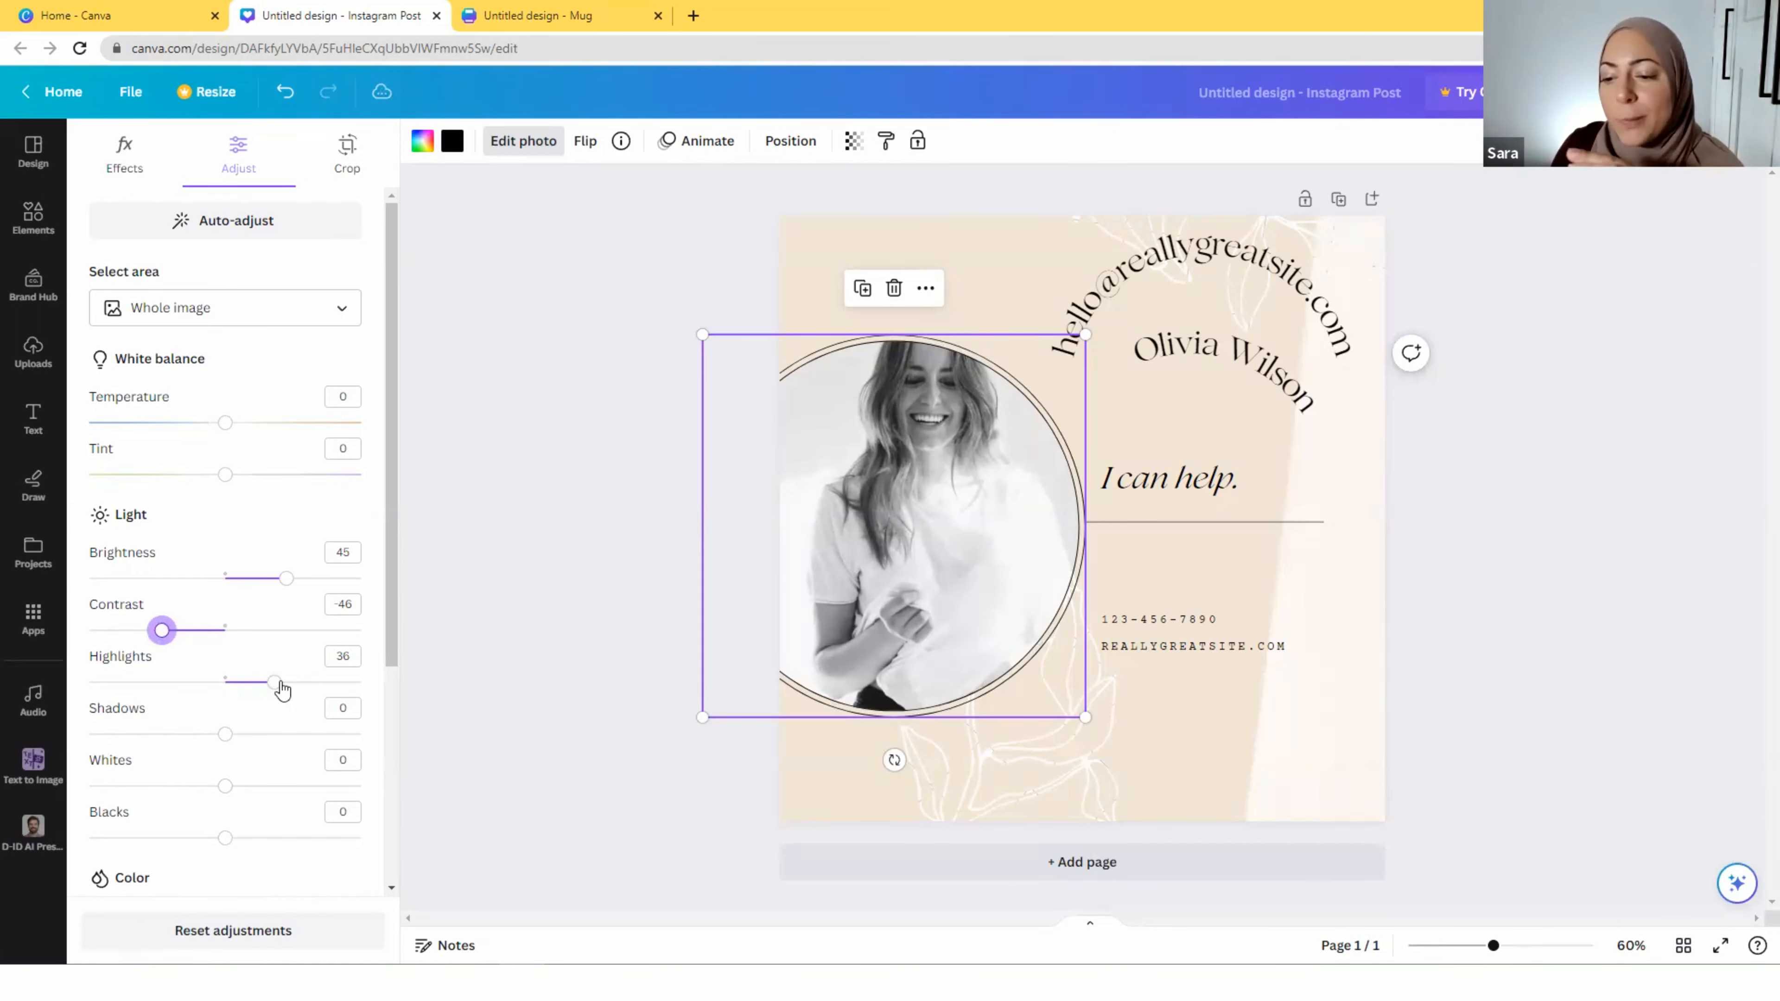
mouse_move(275, 683)
left_mouse_down()
mouse_move(326, 684)
mouse_move(231, 701)
mouse_move(256, 709)
left_mouse_up()
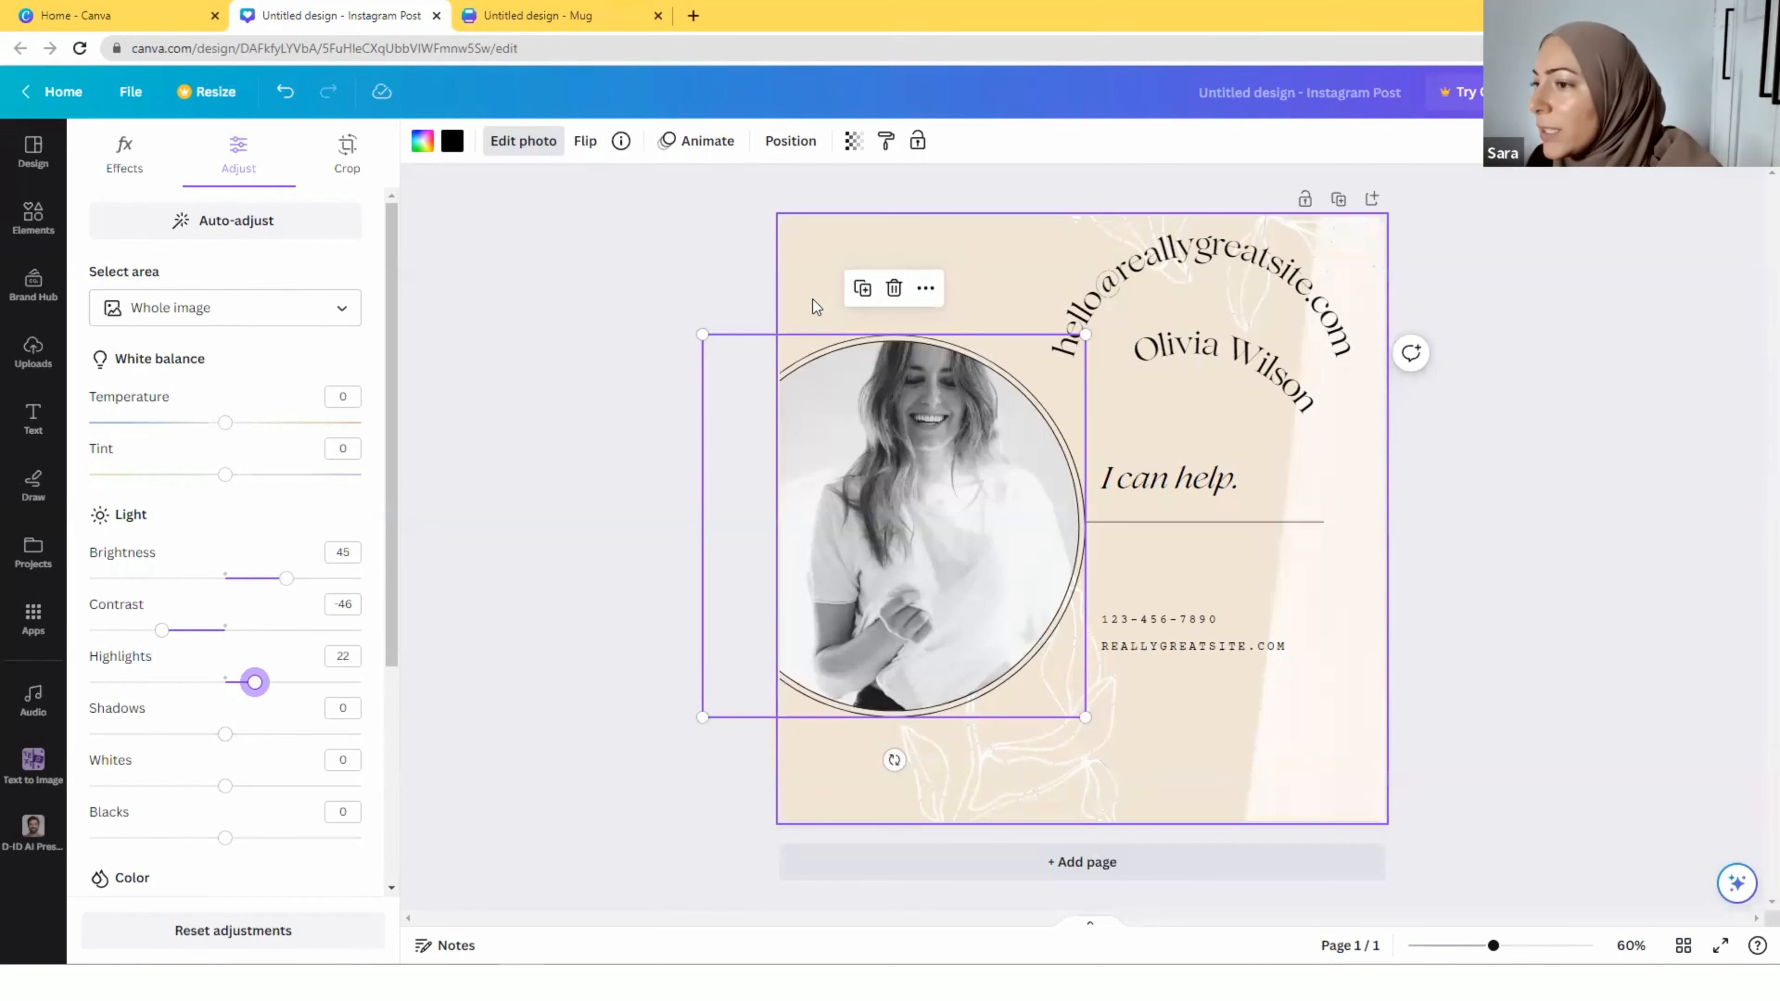
Flip the circular photo horizontally
left_click(584, 142)
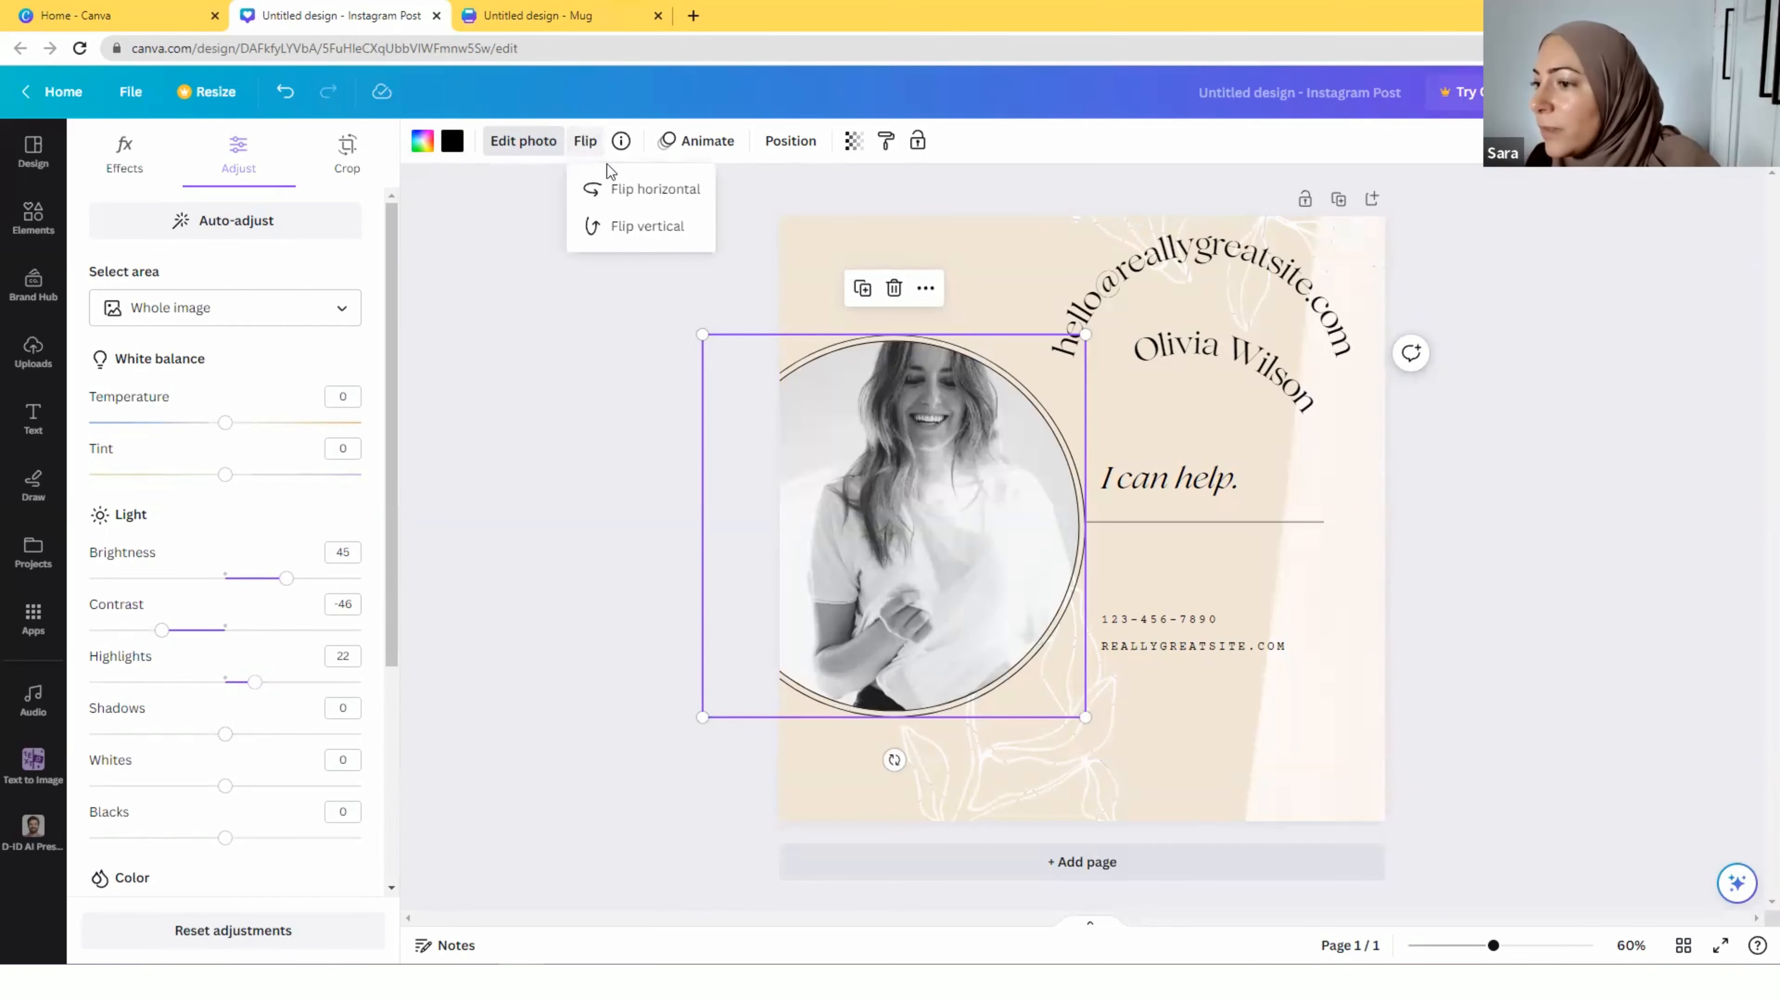
left_click(624, 188)
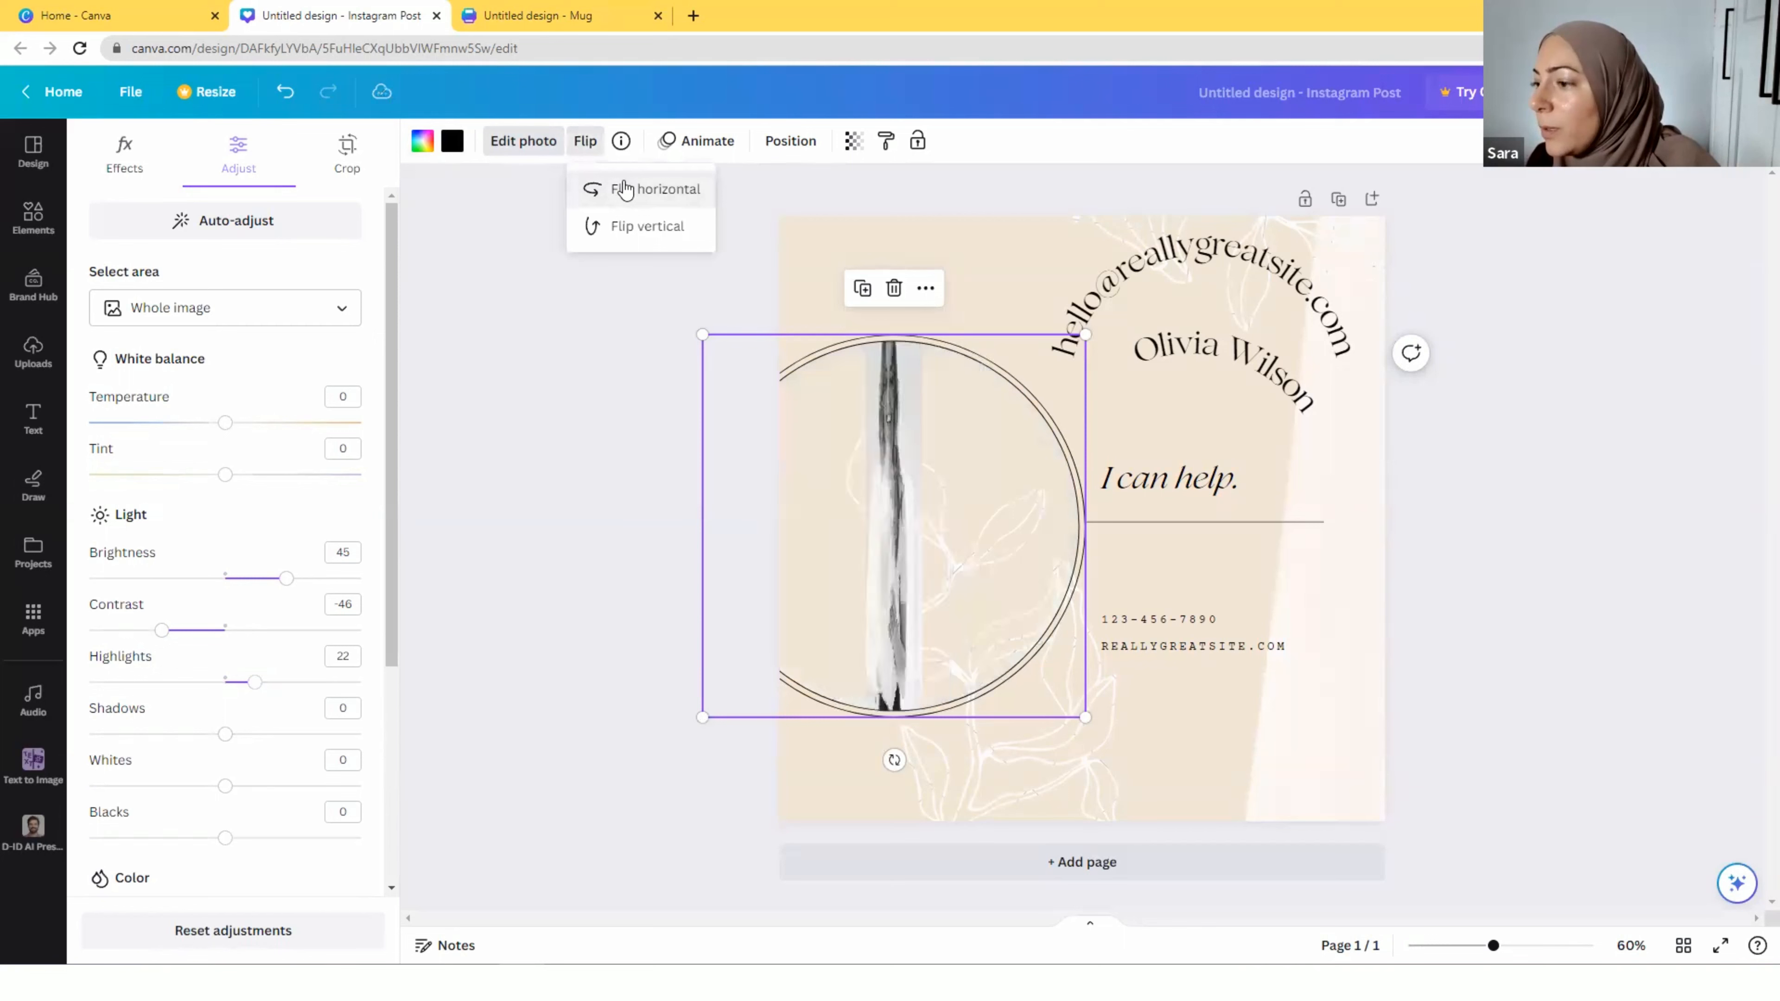
Look through the circular photo's animation options, including Drift, and open the page's layer list
left_click(697, 141)
left_click(231, 603)
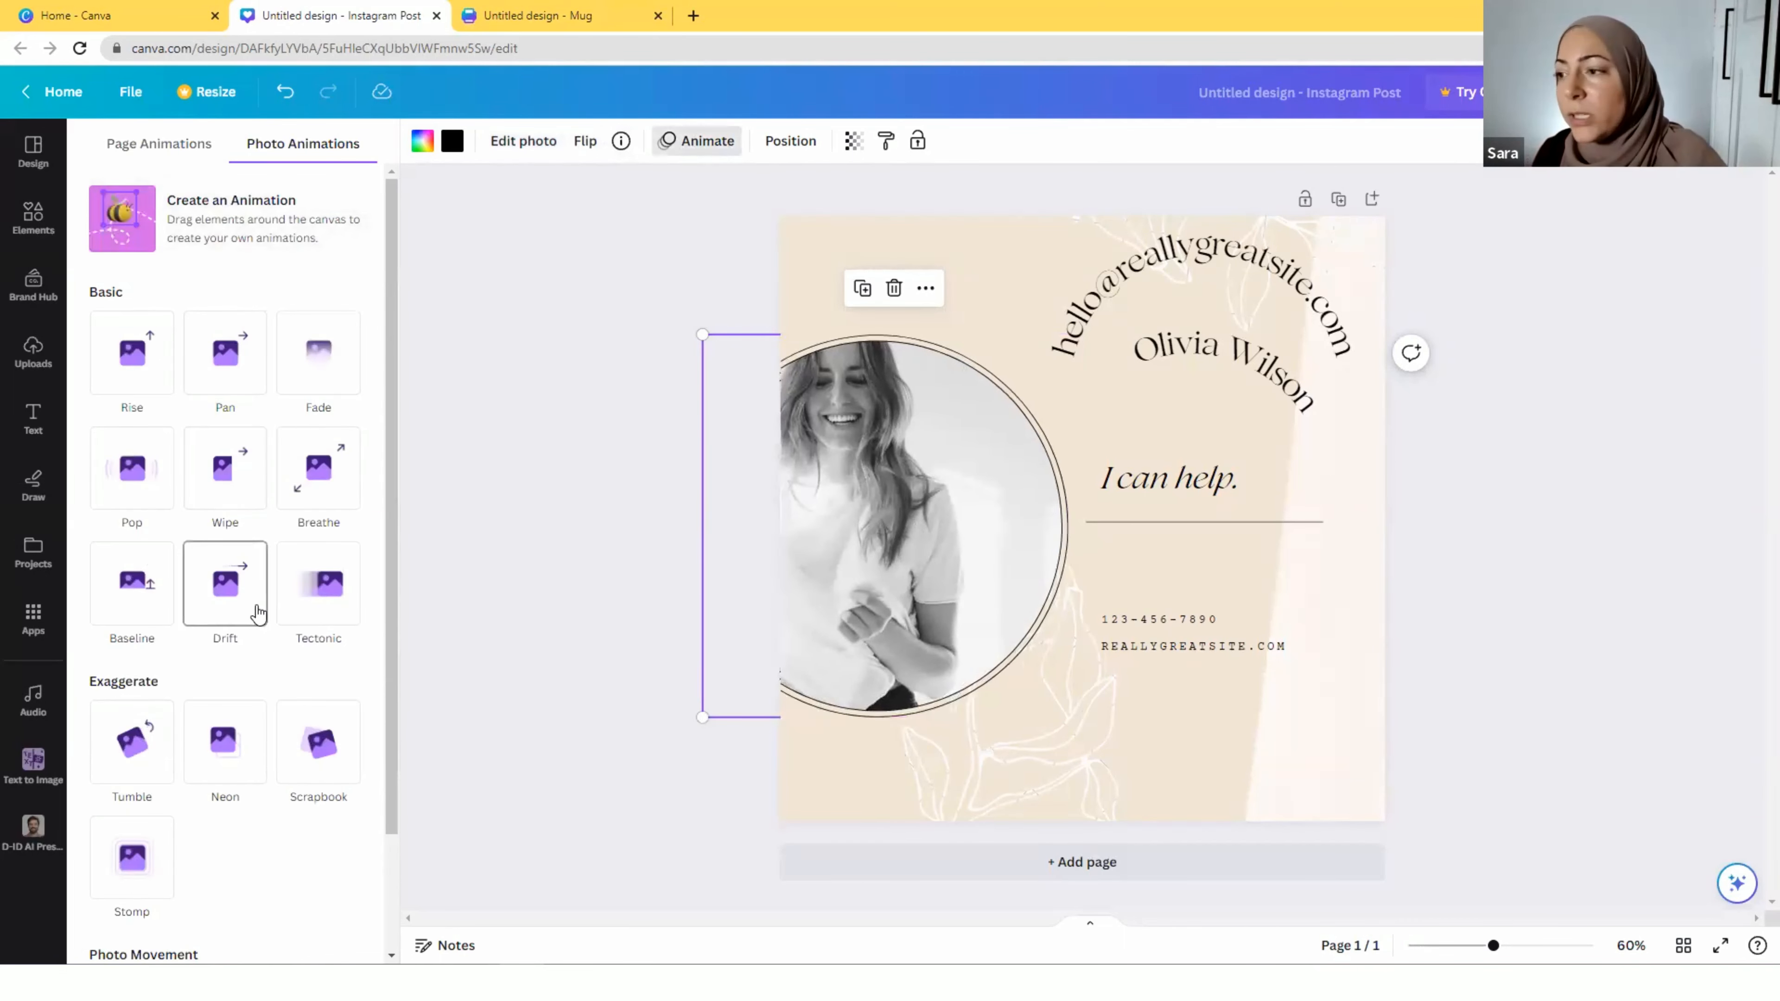
left_click(792, 140)
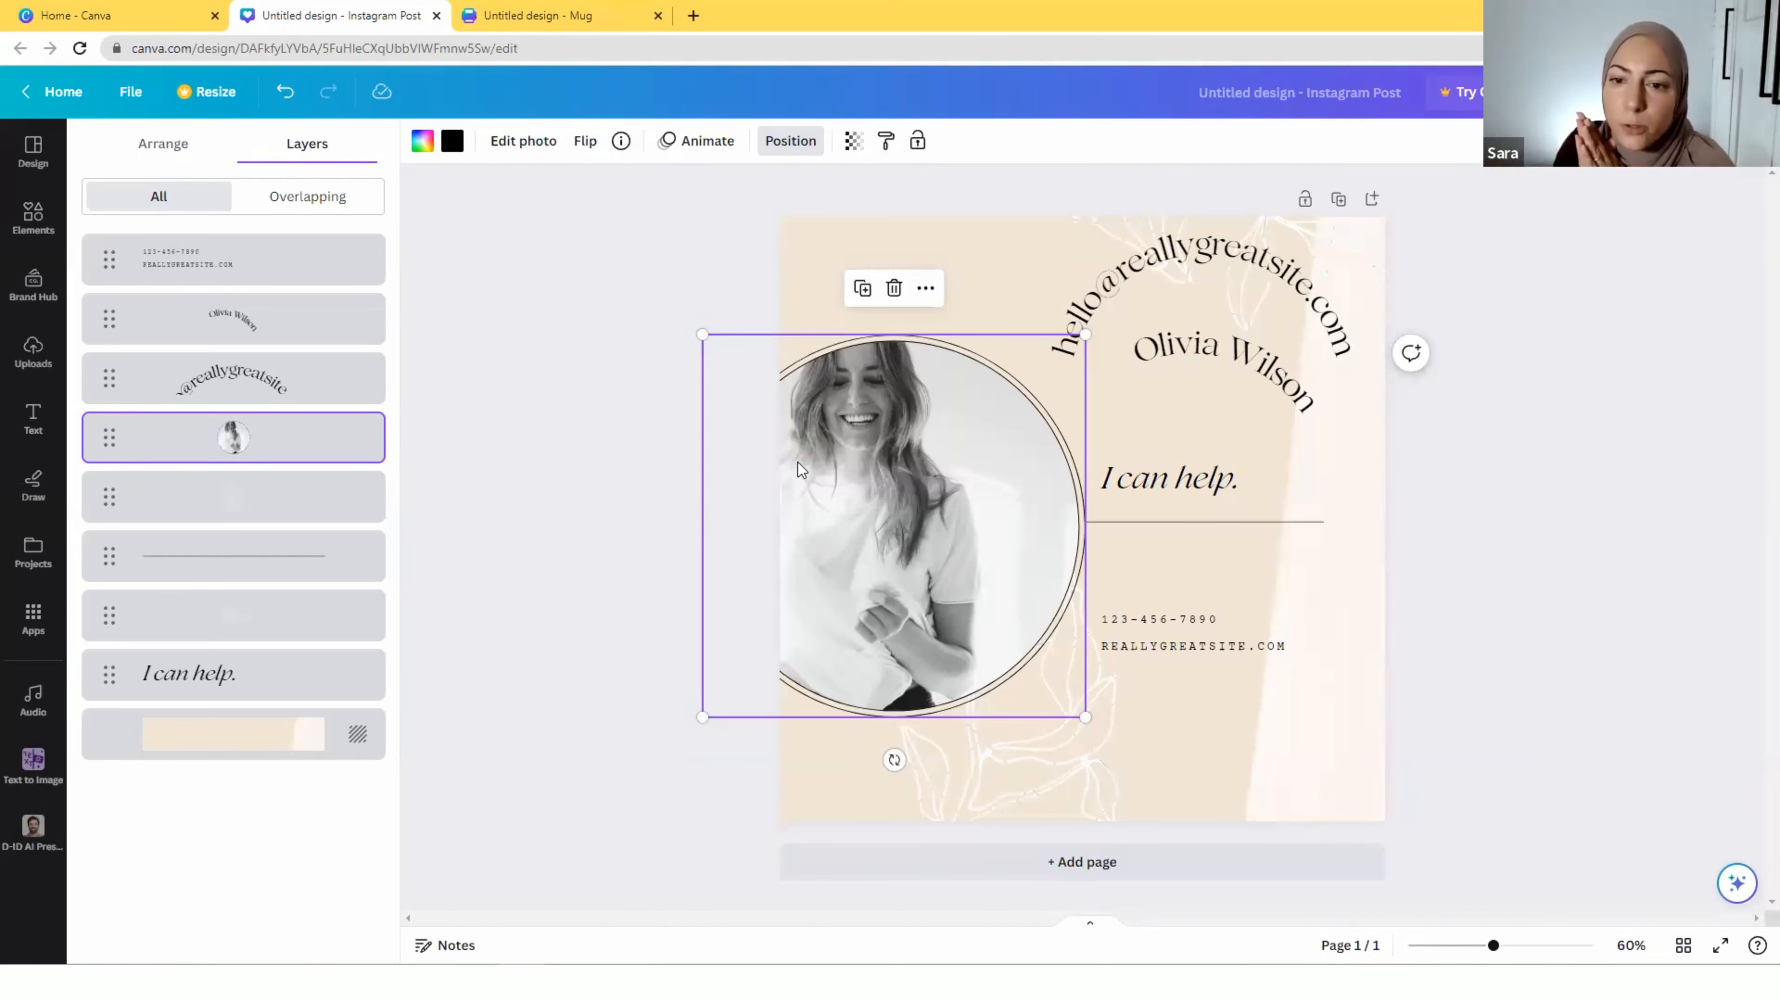
Detach the woman's photo from its circular frame and move it over the right half of the page
right_click(873, 499)
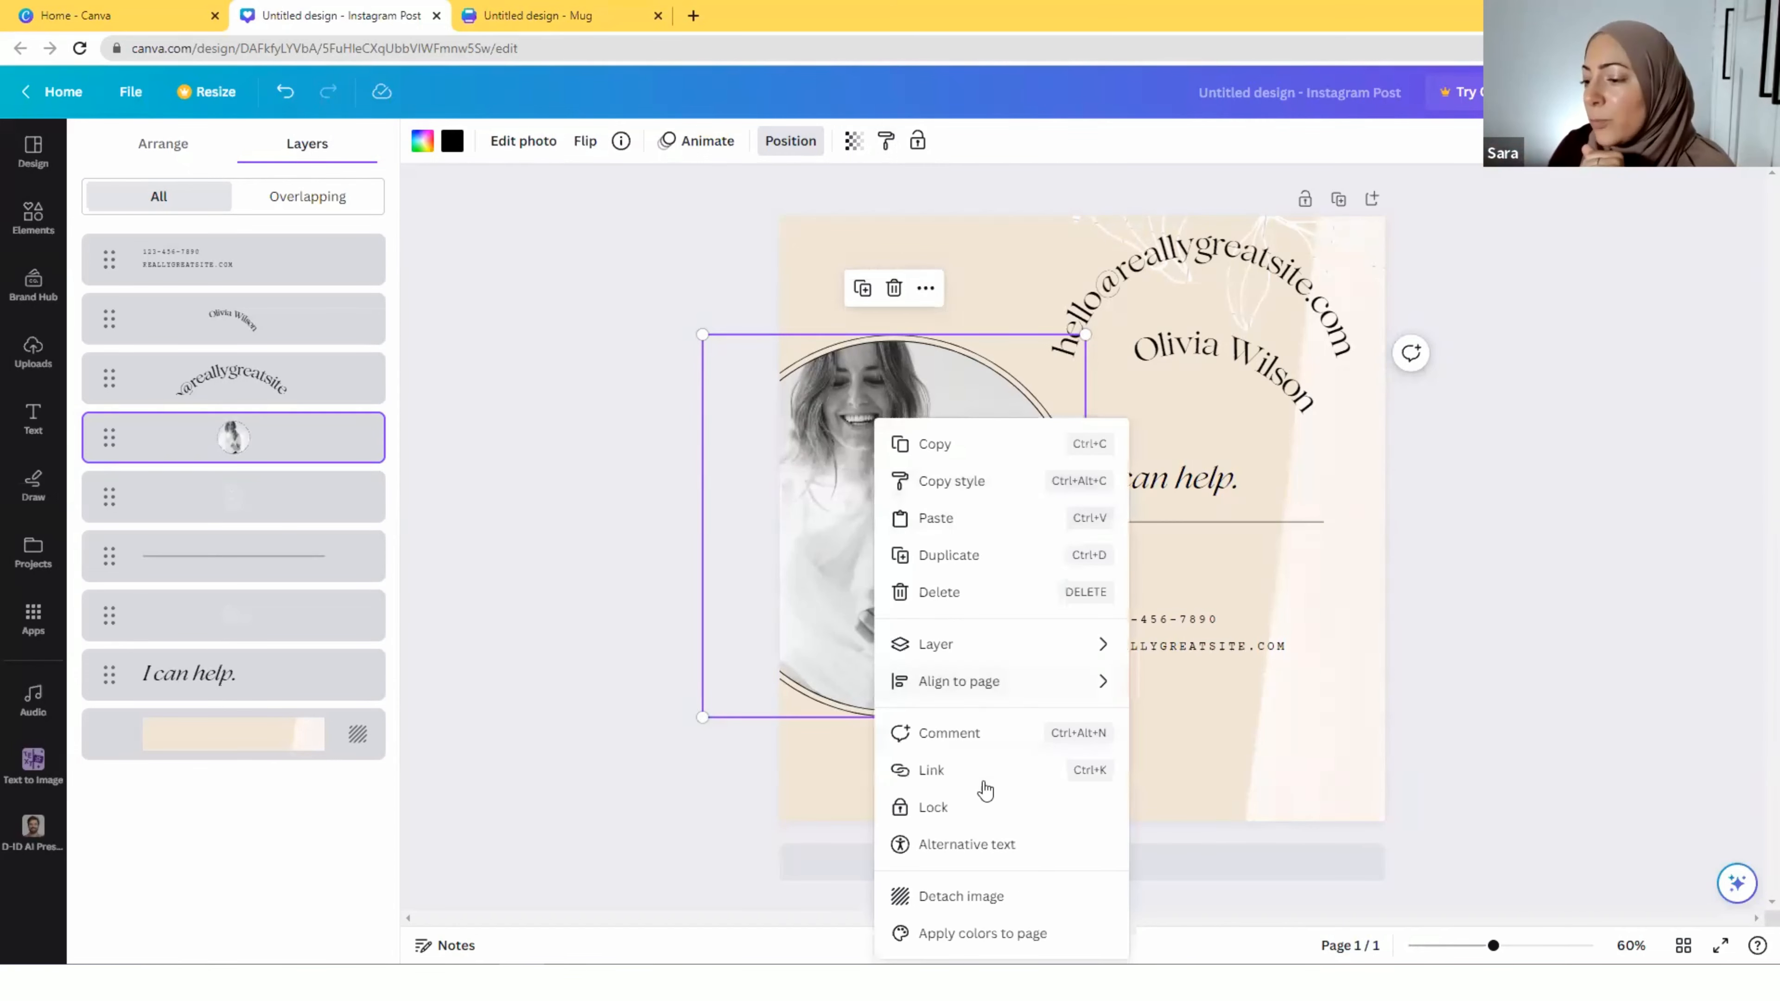
left_click(1014, 908)
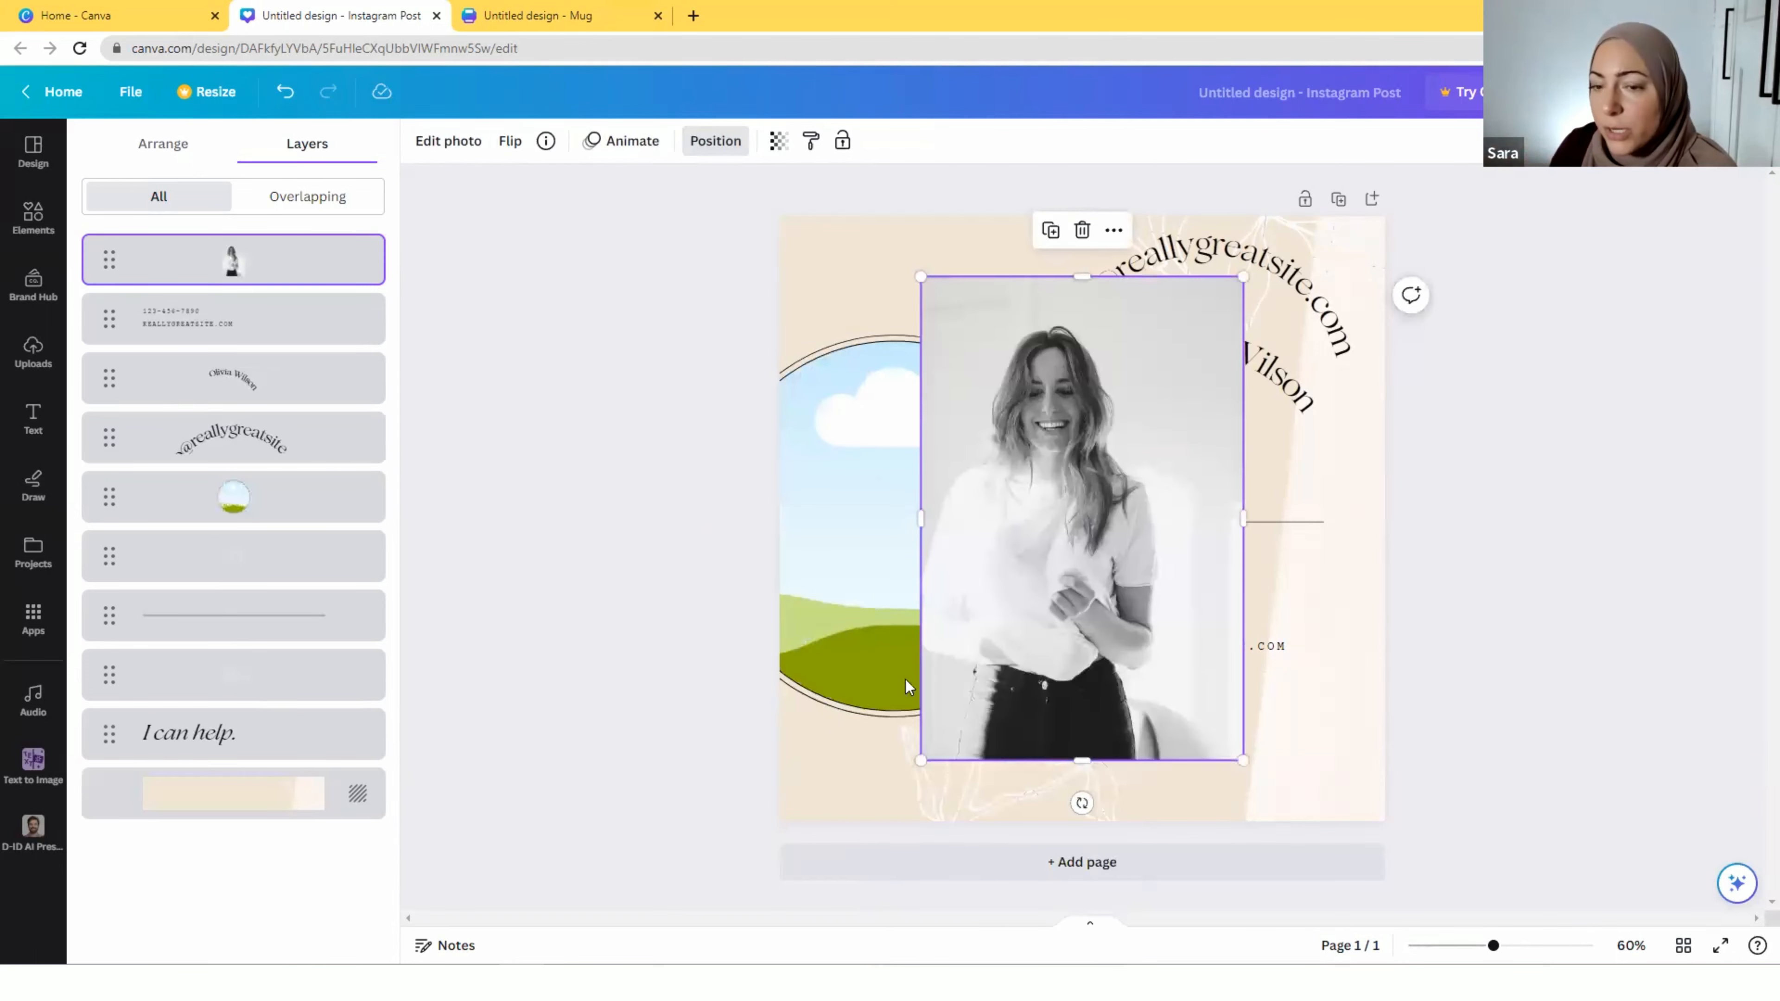
left_click_drag(1048, 570, 1151, 614)
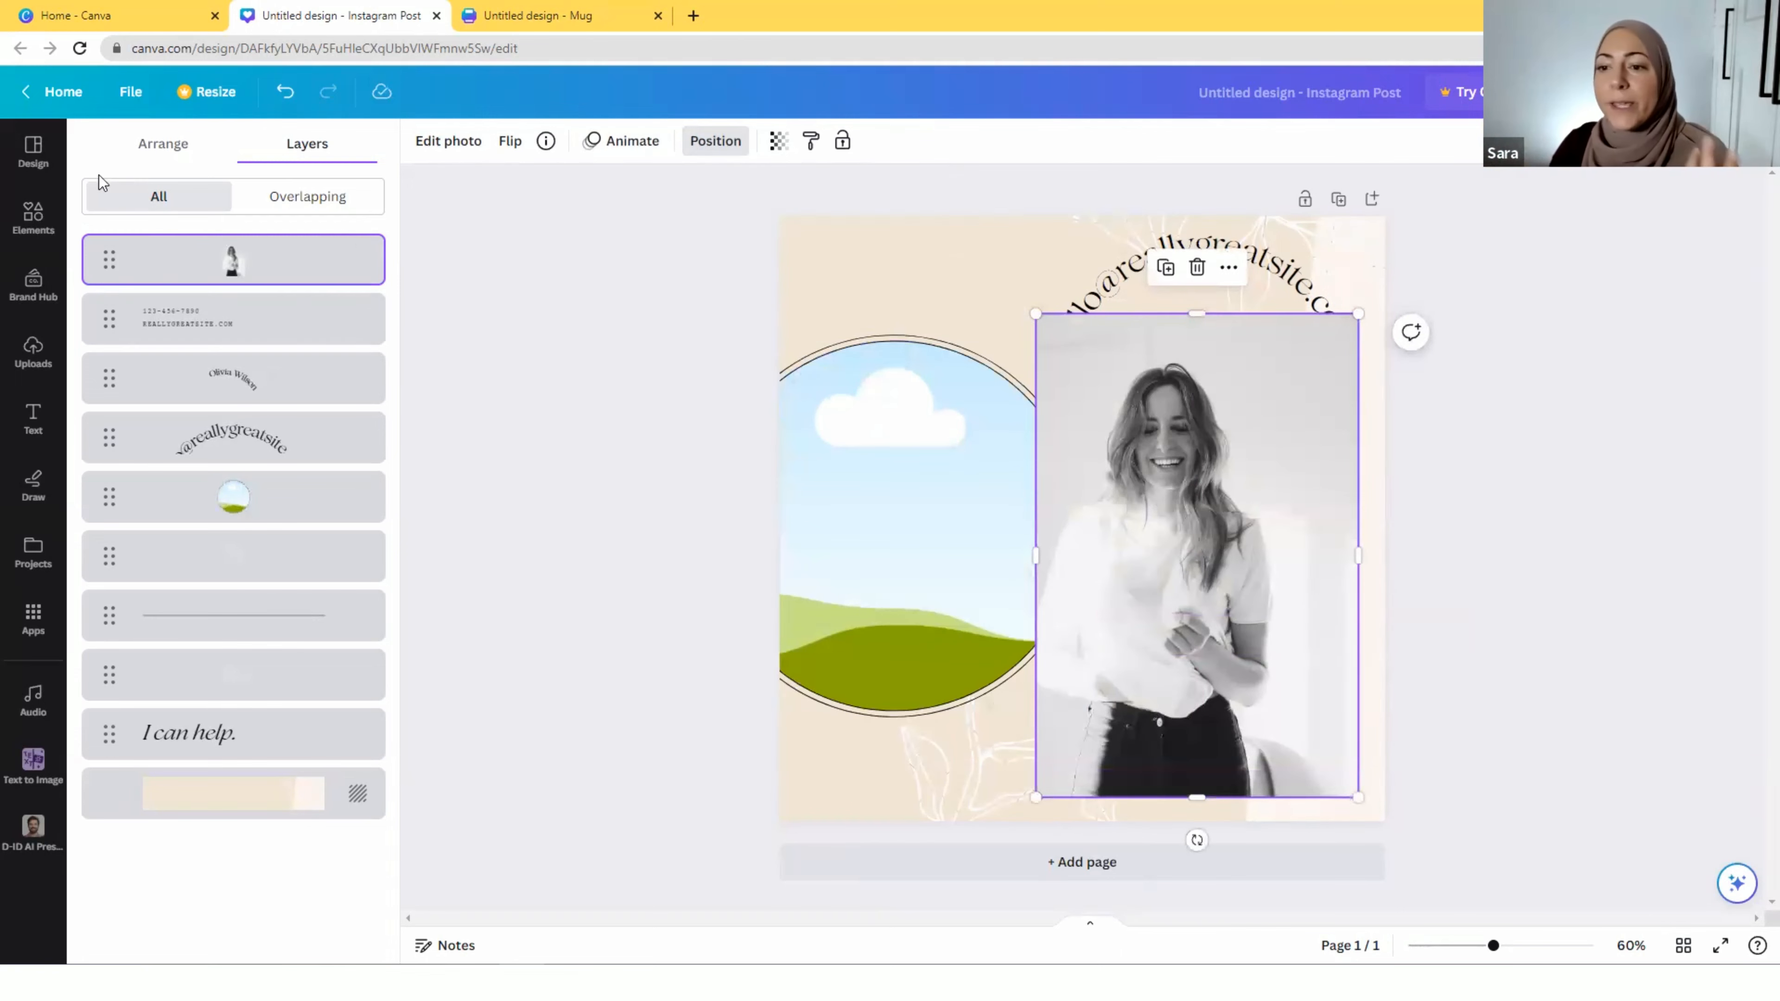
Show the full collection of frames and delete the empty circular frame from the page
left_click(38, 231)
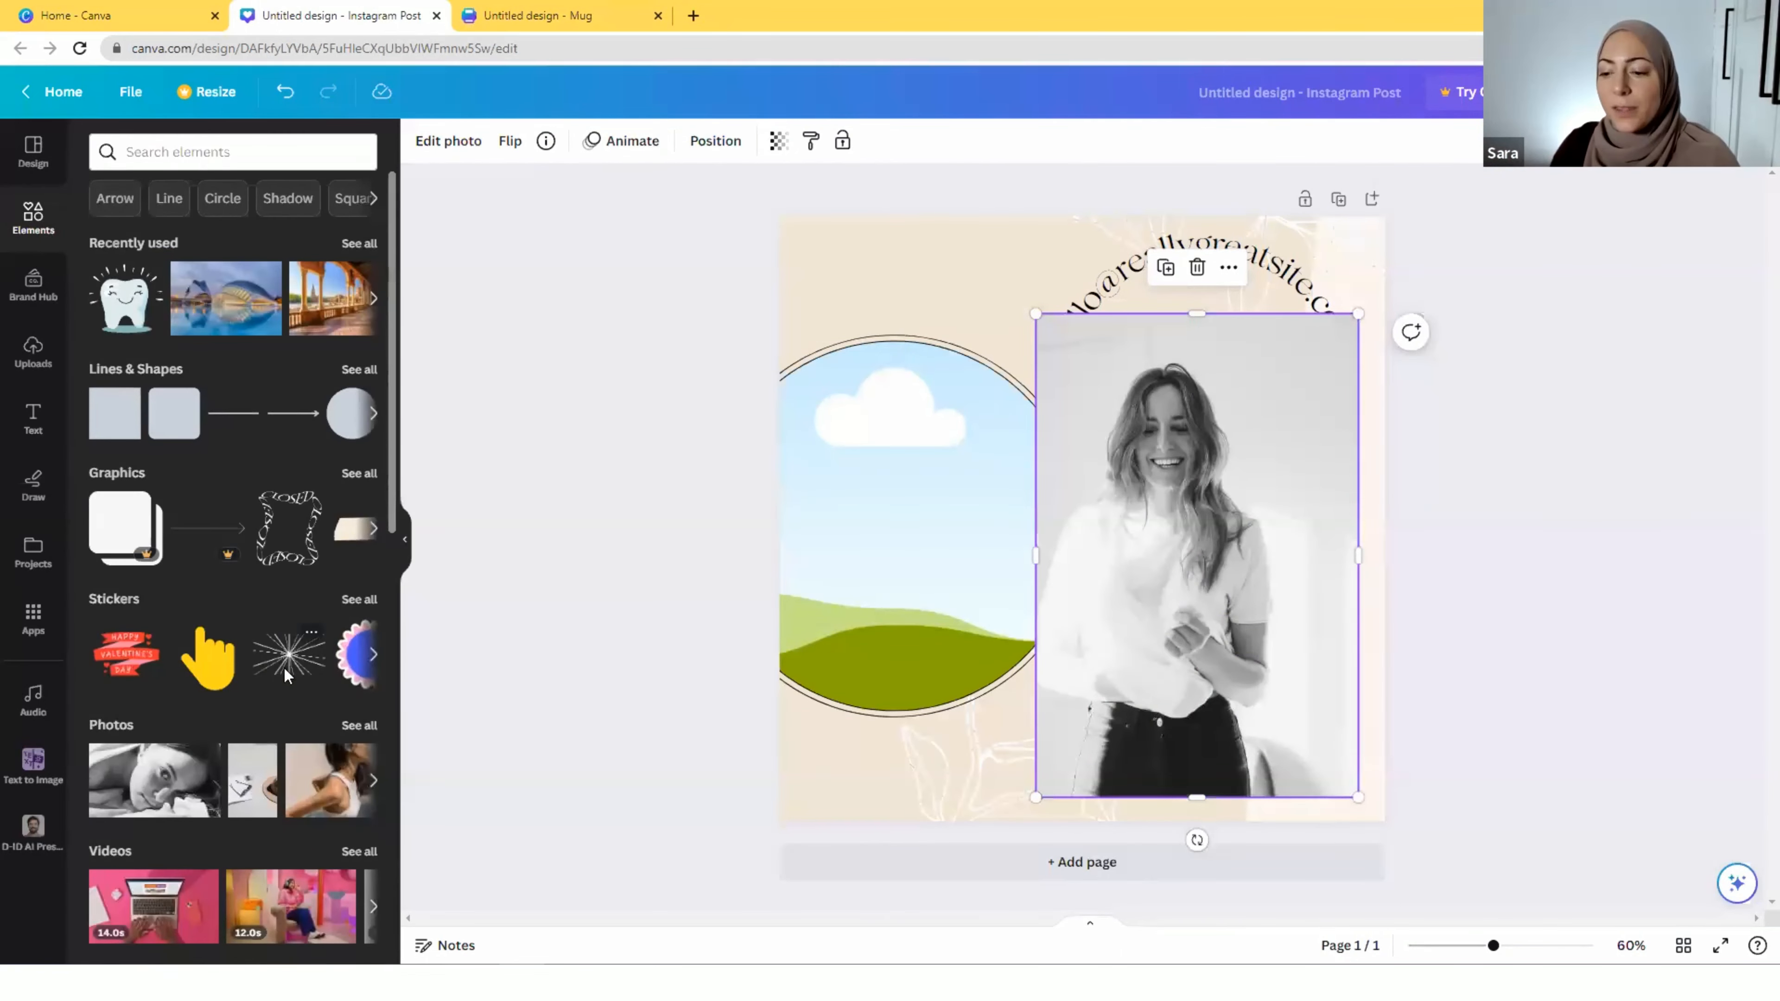
scroll(285, 671, "down", 10)
scroll(283, 666, "down", 2)
left_click(359, 586)
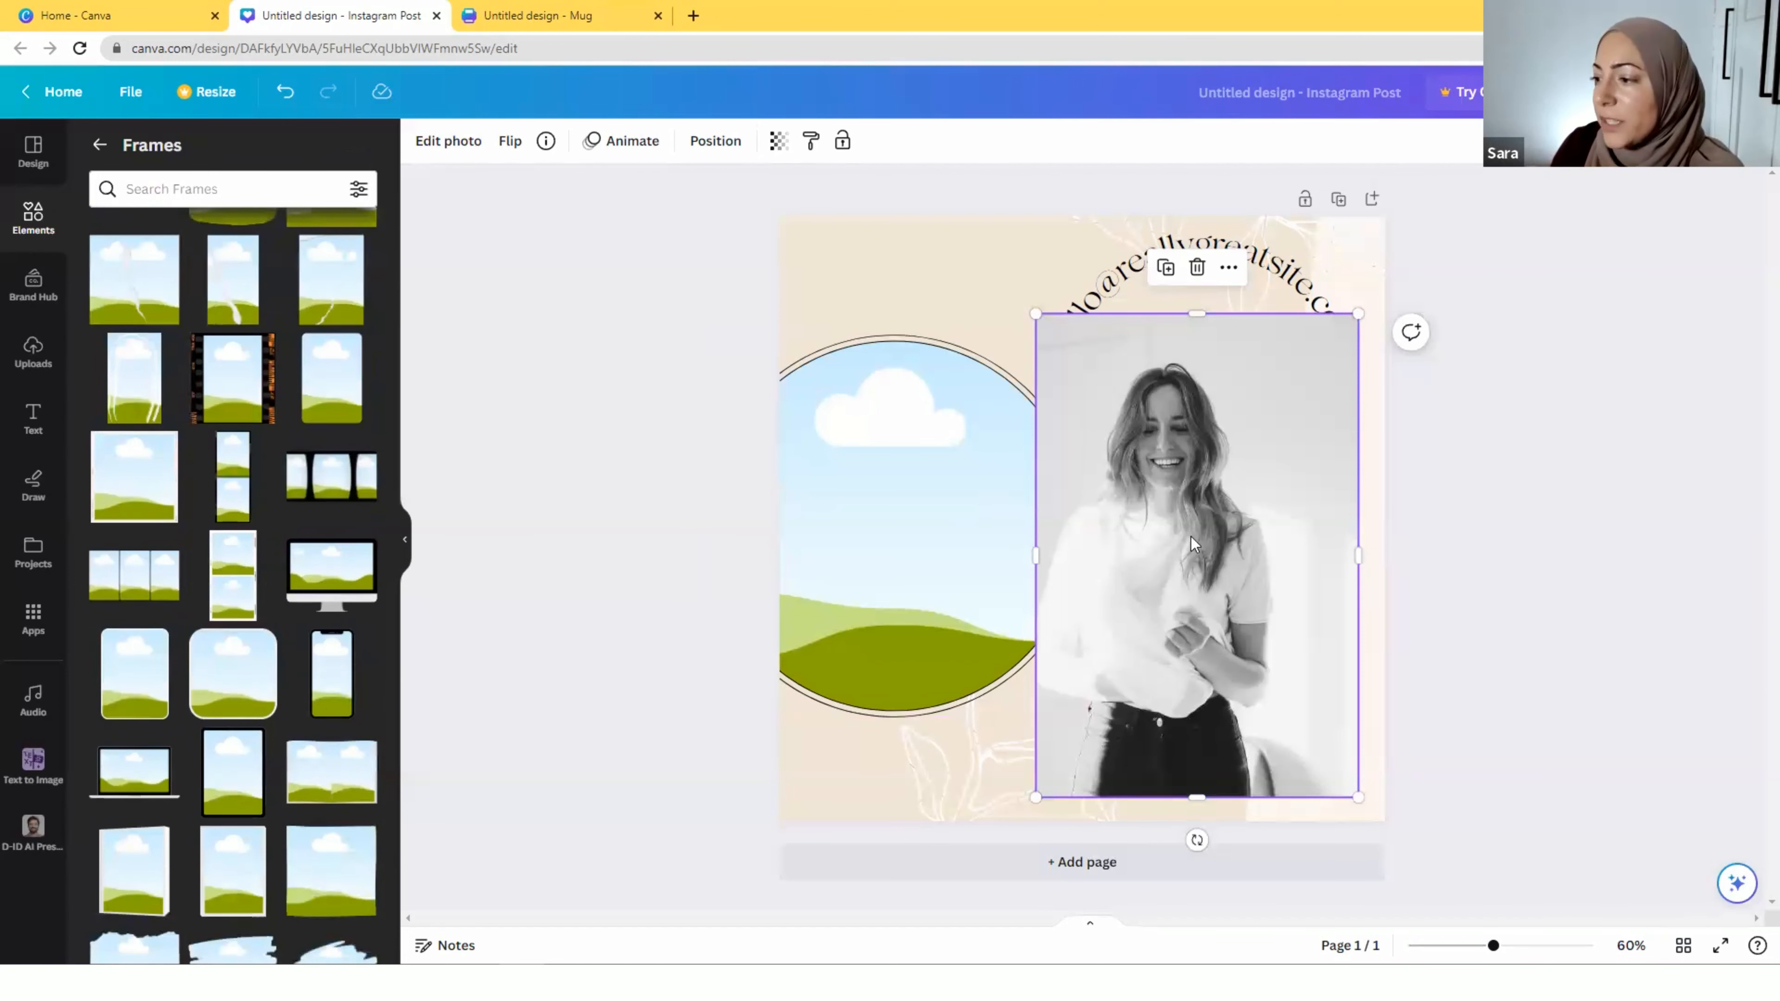
left_click(894, 492)
key("Delete")
Place an enlarged smartphone frame on the page's left half and fill it with the detached photo
left_click_drag(1045, 485, 883, 421)
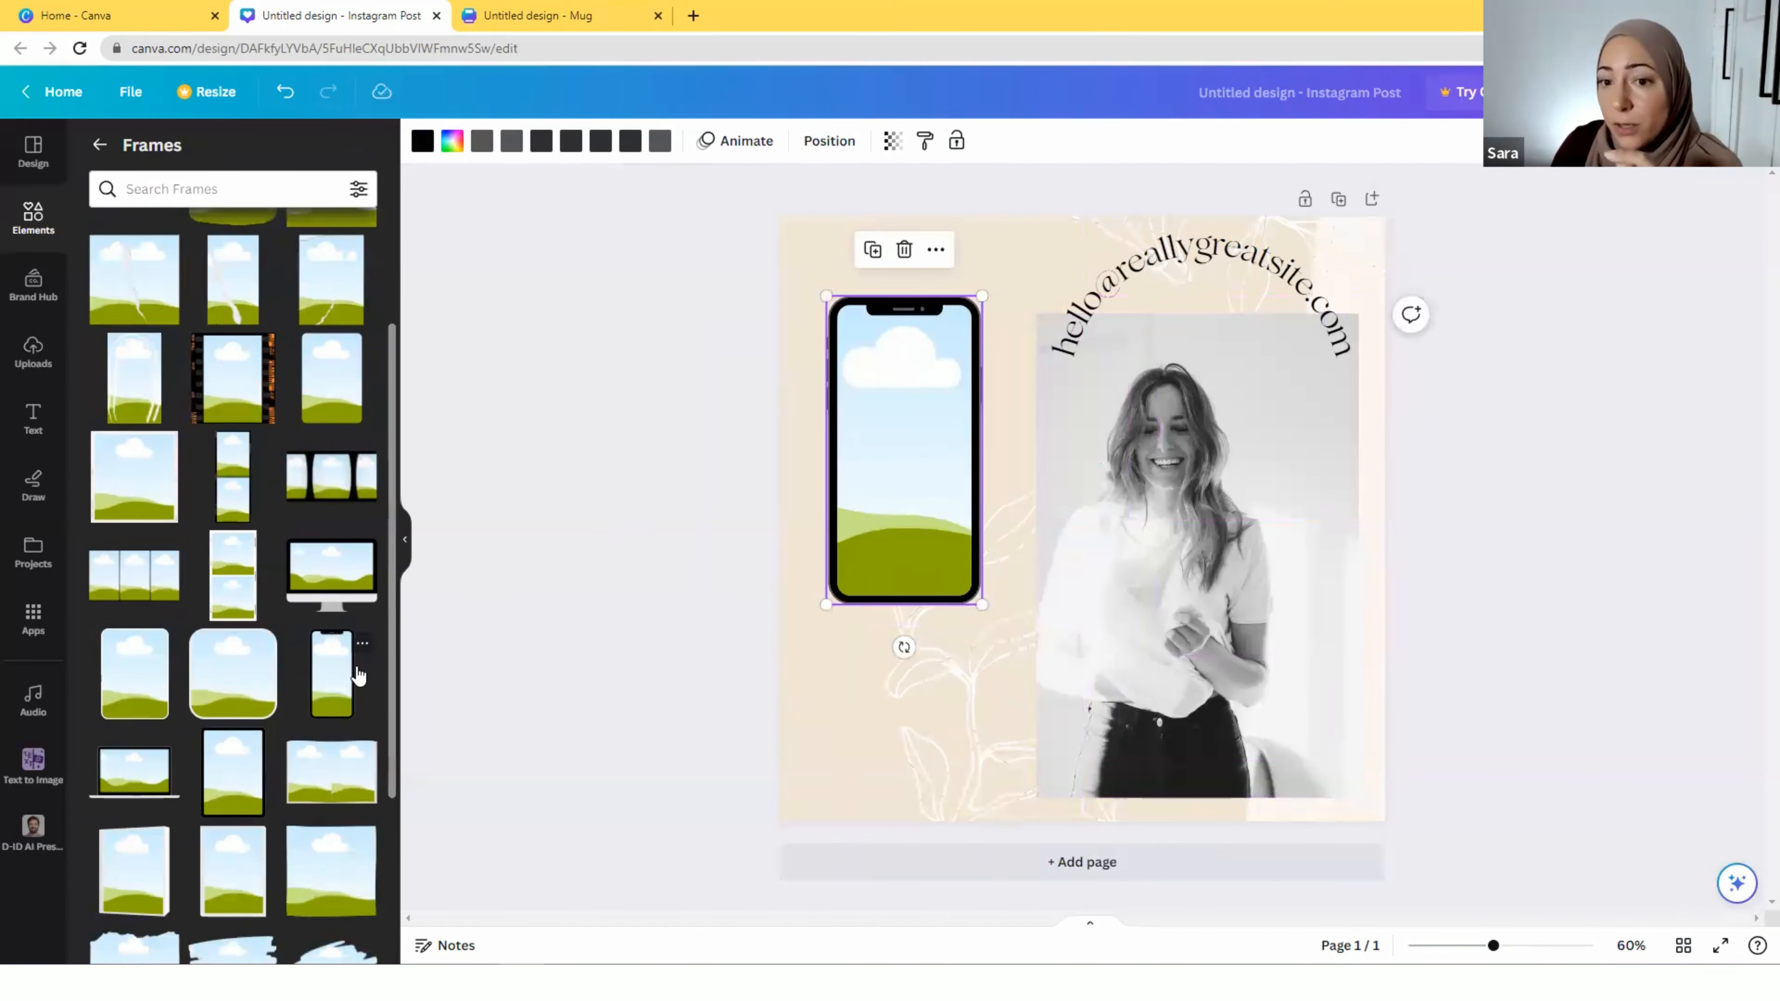
left_click_drag(982, 604, 1054, 747)
left_click(1202, 519)
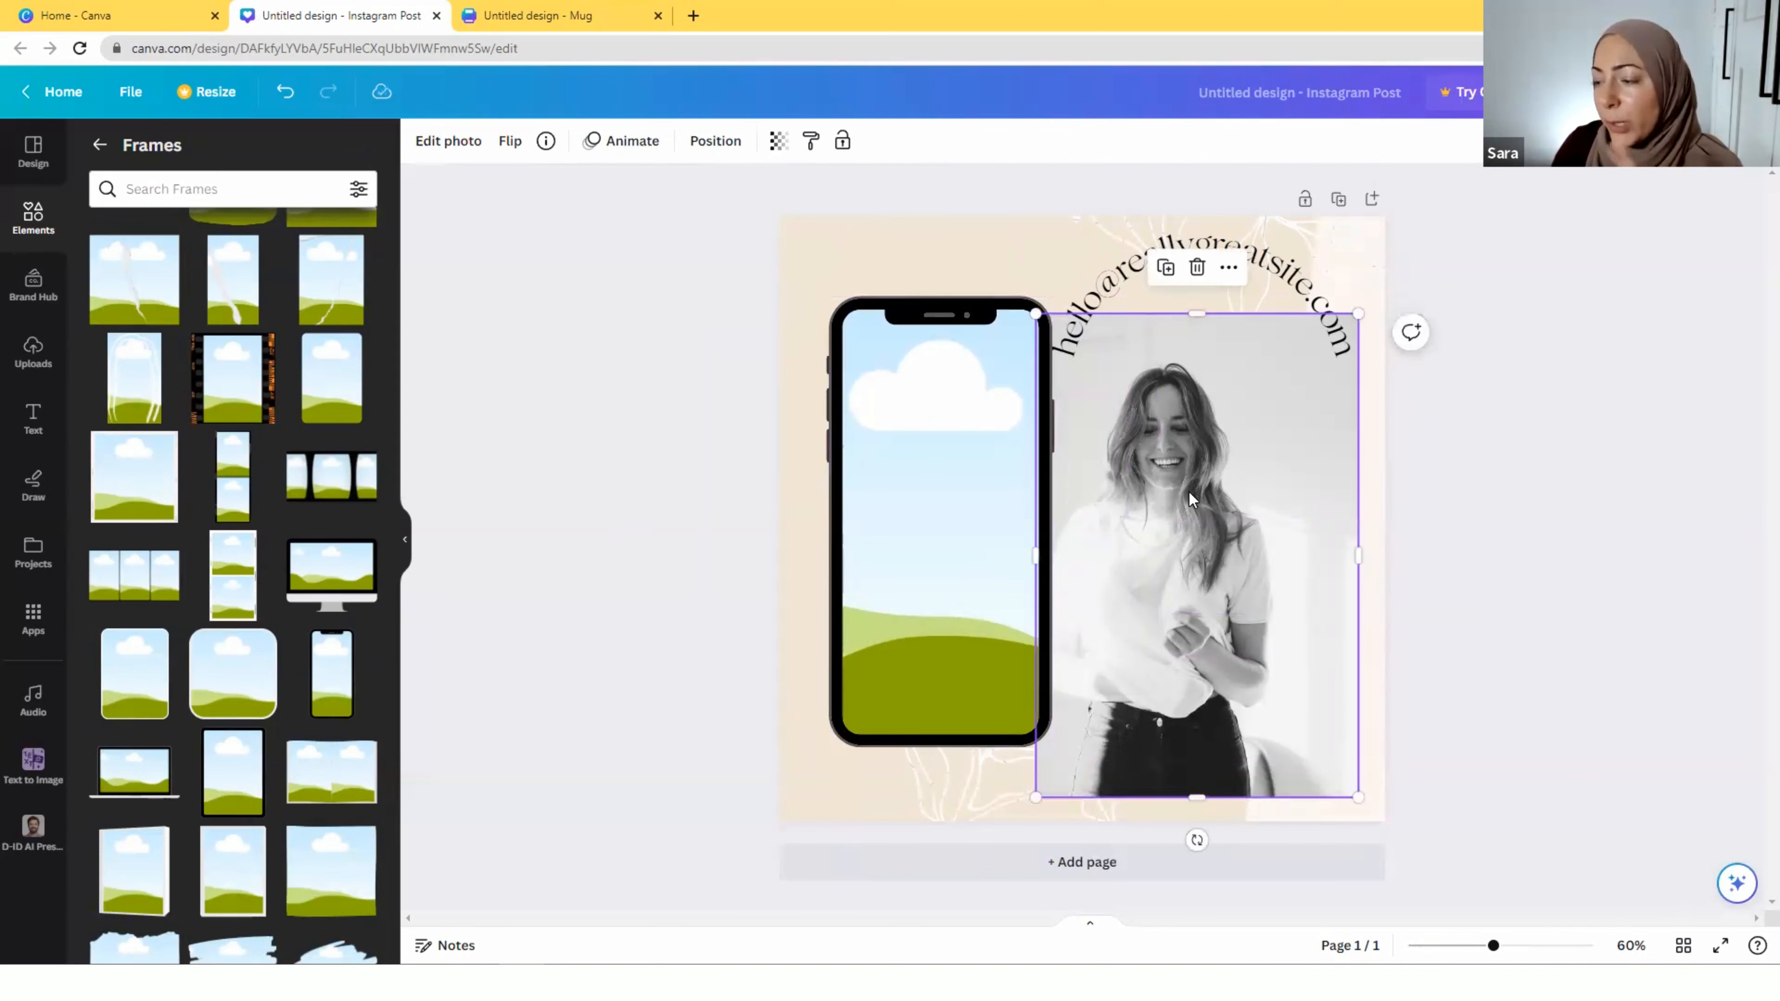
left_click_drag(1189, 493, 985, 736)
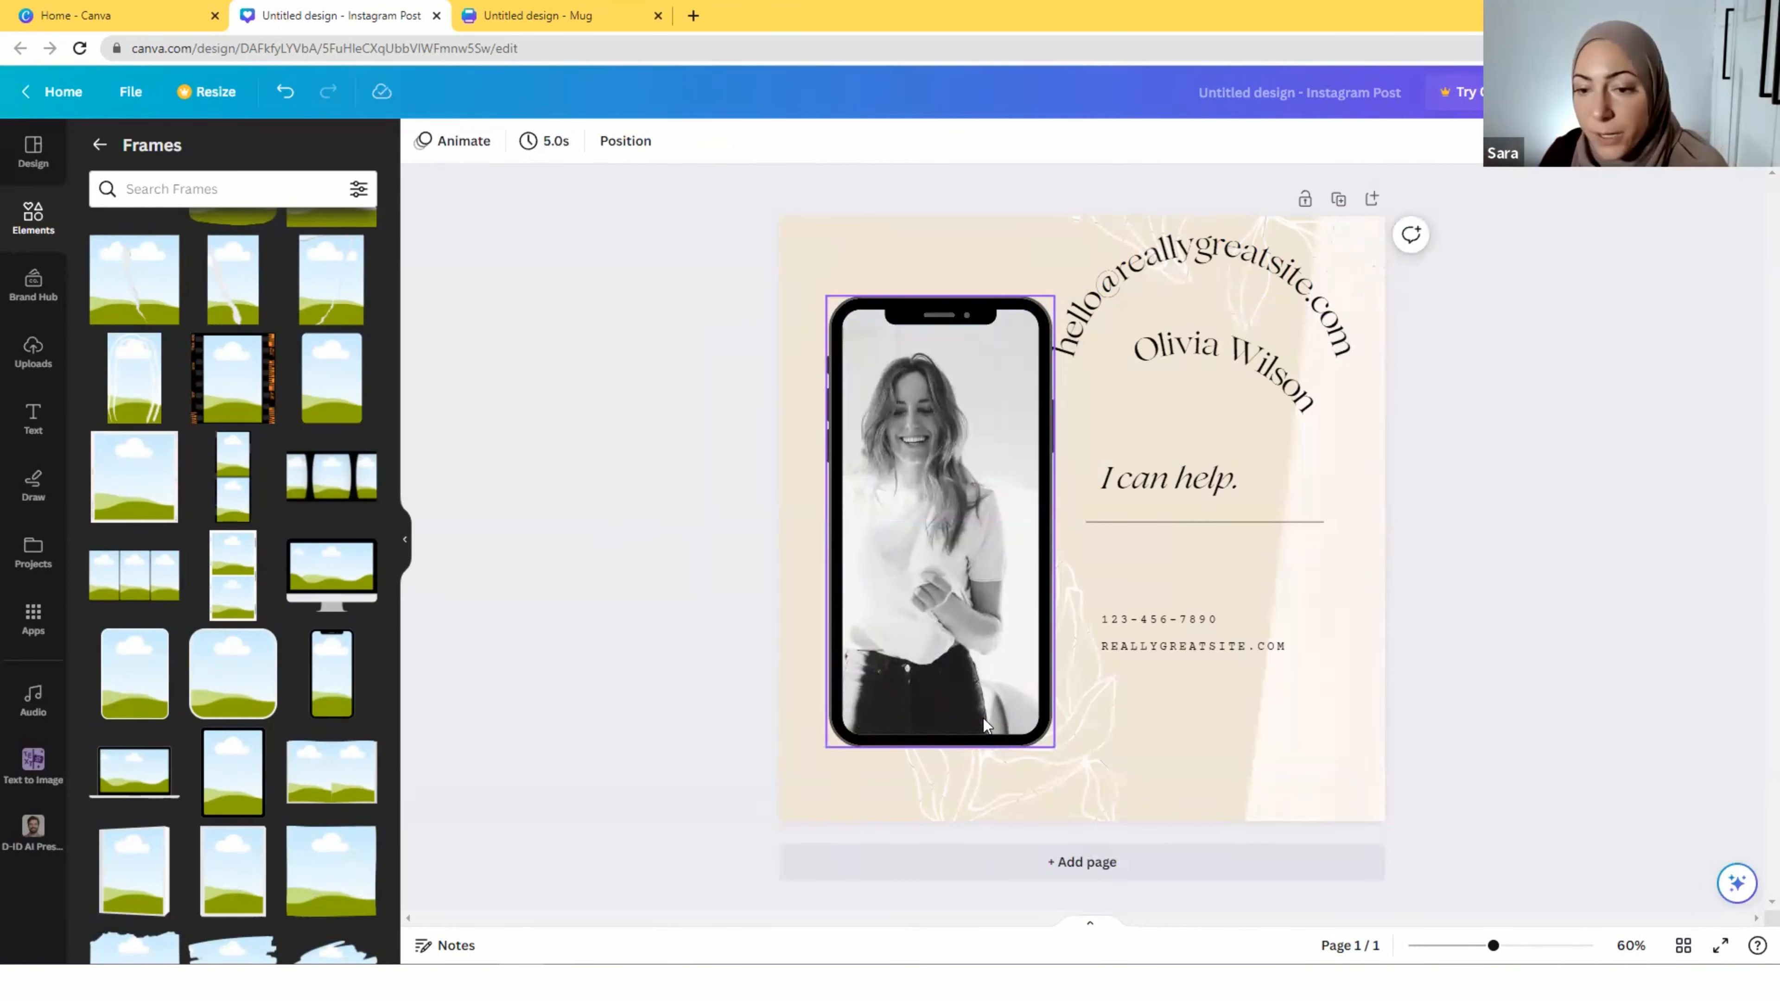
Add the frame with two side-by-side panels and move it over the lower part of the smartphone
scroll(217, 713, "down", 3)
scroll(218, 714, "down", 4)
scroll(219, 716, "up", 3)
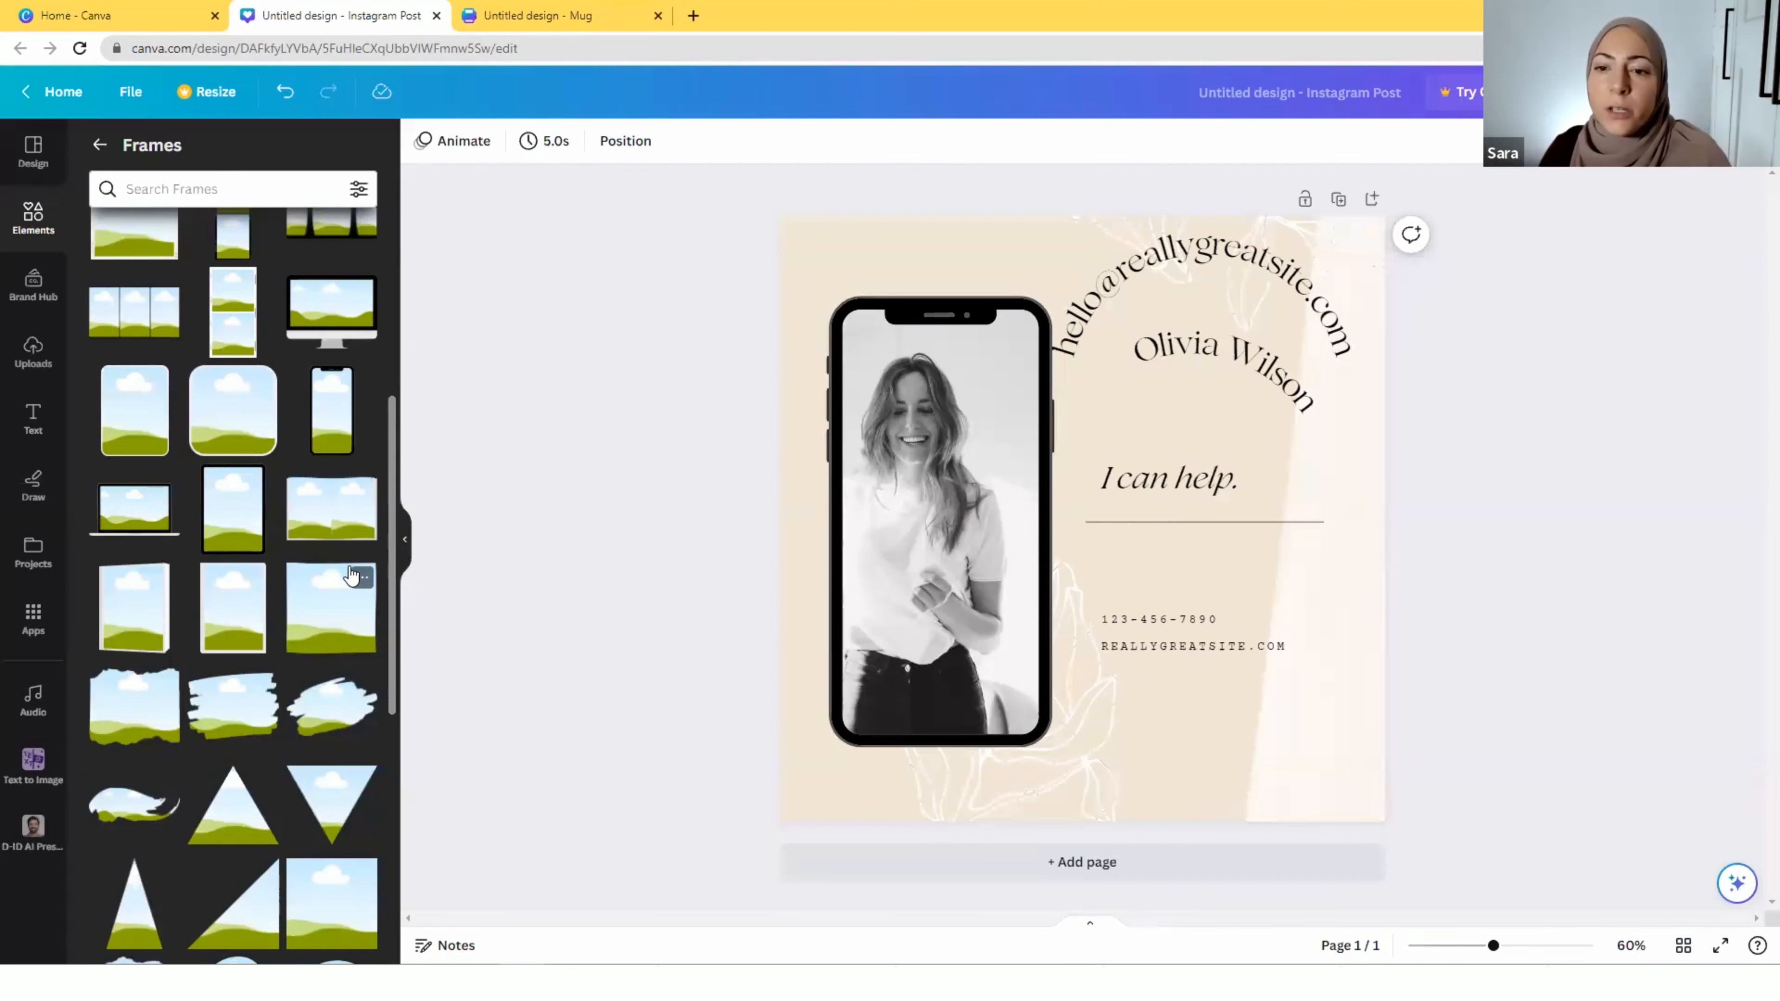
left_click(347, 523)
left_click_drag(1196, 529, 1098, 697)
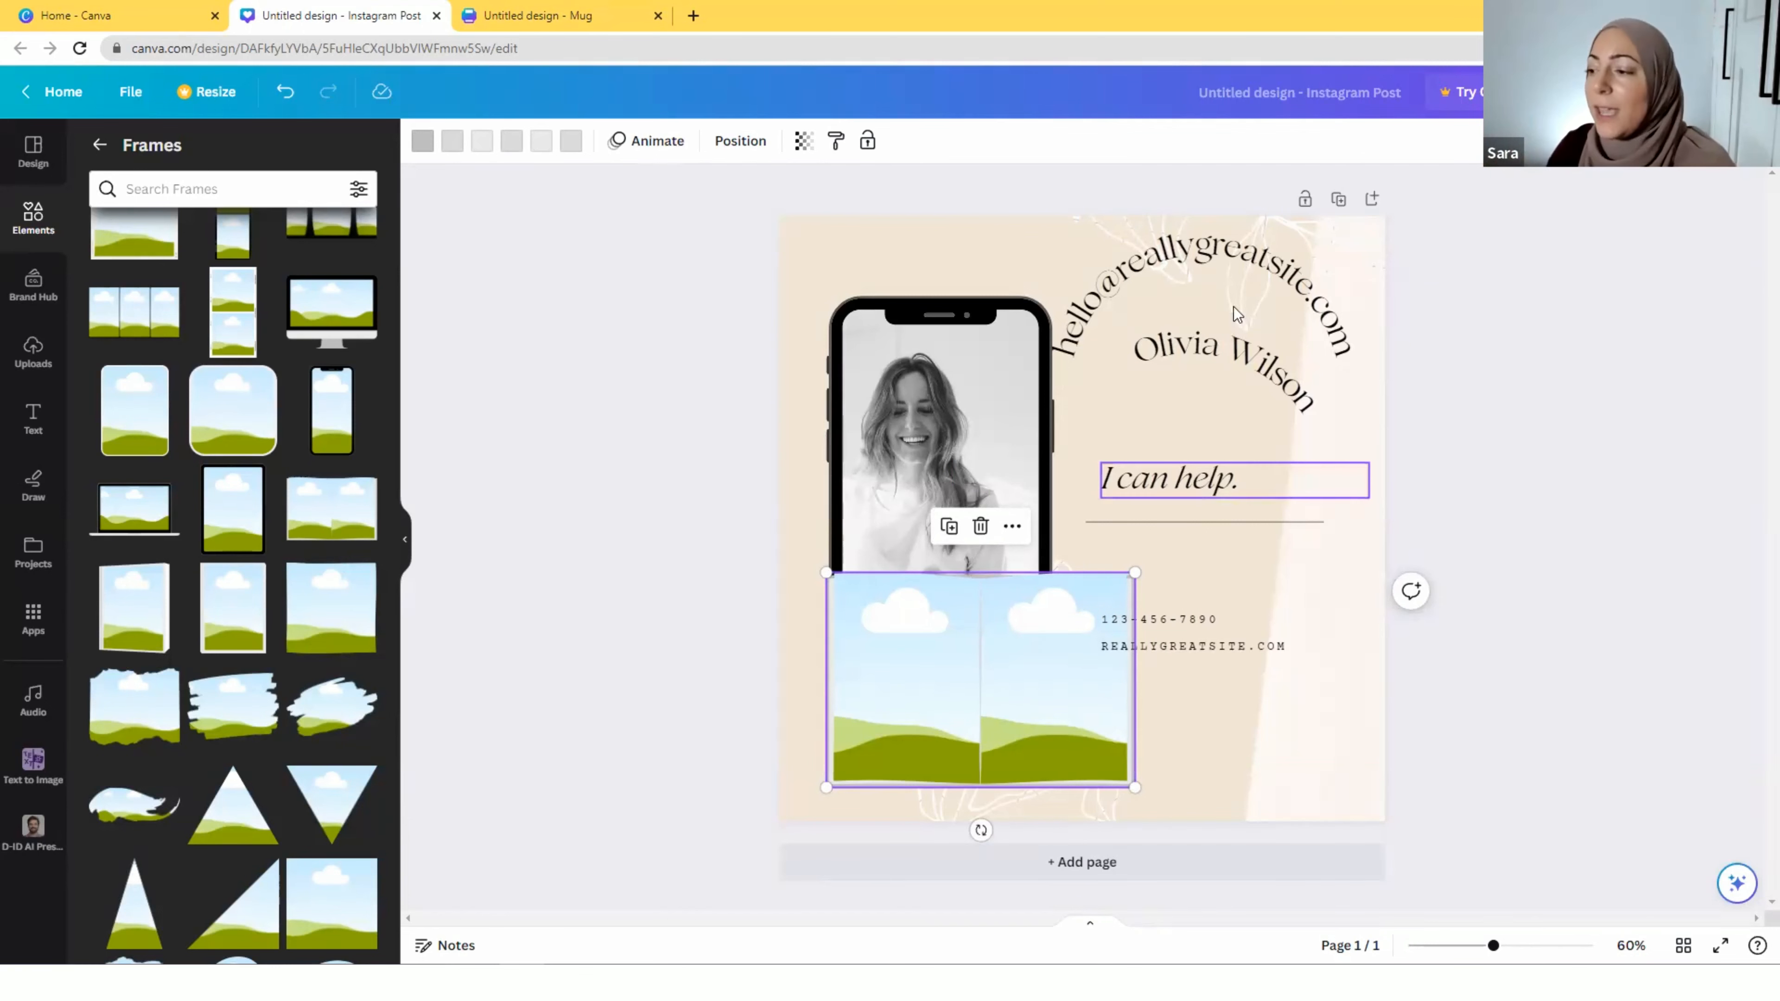
Move the photo from the smartphone frame into the left panel of the two-panel frame and delete the smartphone frame
right_click(925, 476)
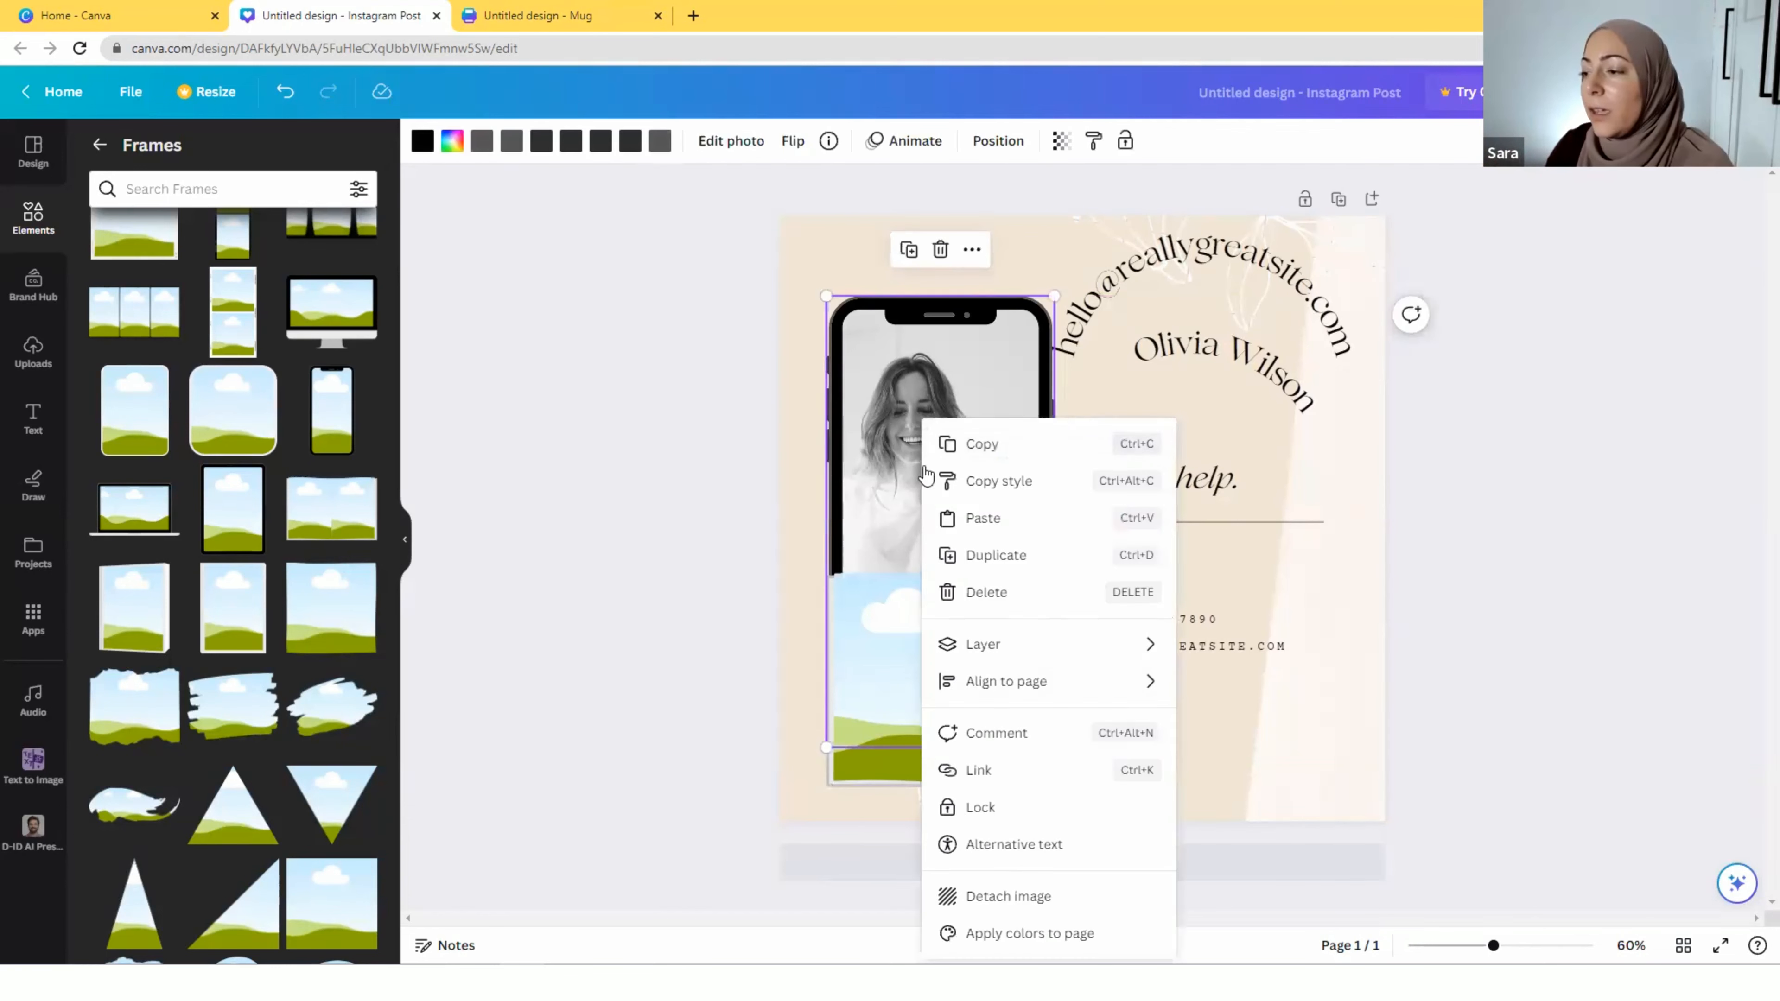
left_click(1002, 897)
left_click_drag(965, 603, 904, 680)
left_click_drag(989, 732, 1001, 428)
left_click(979, 633)
key("Delete")
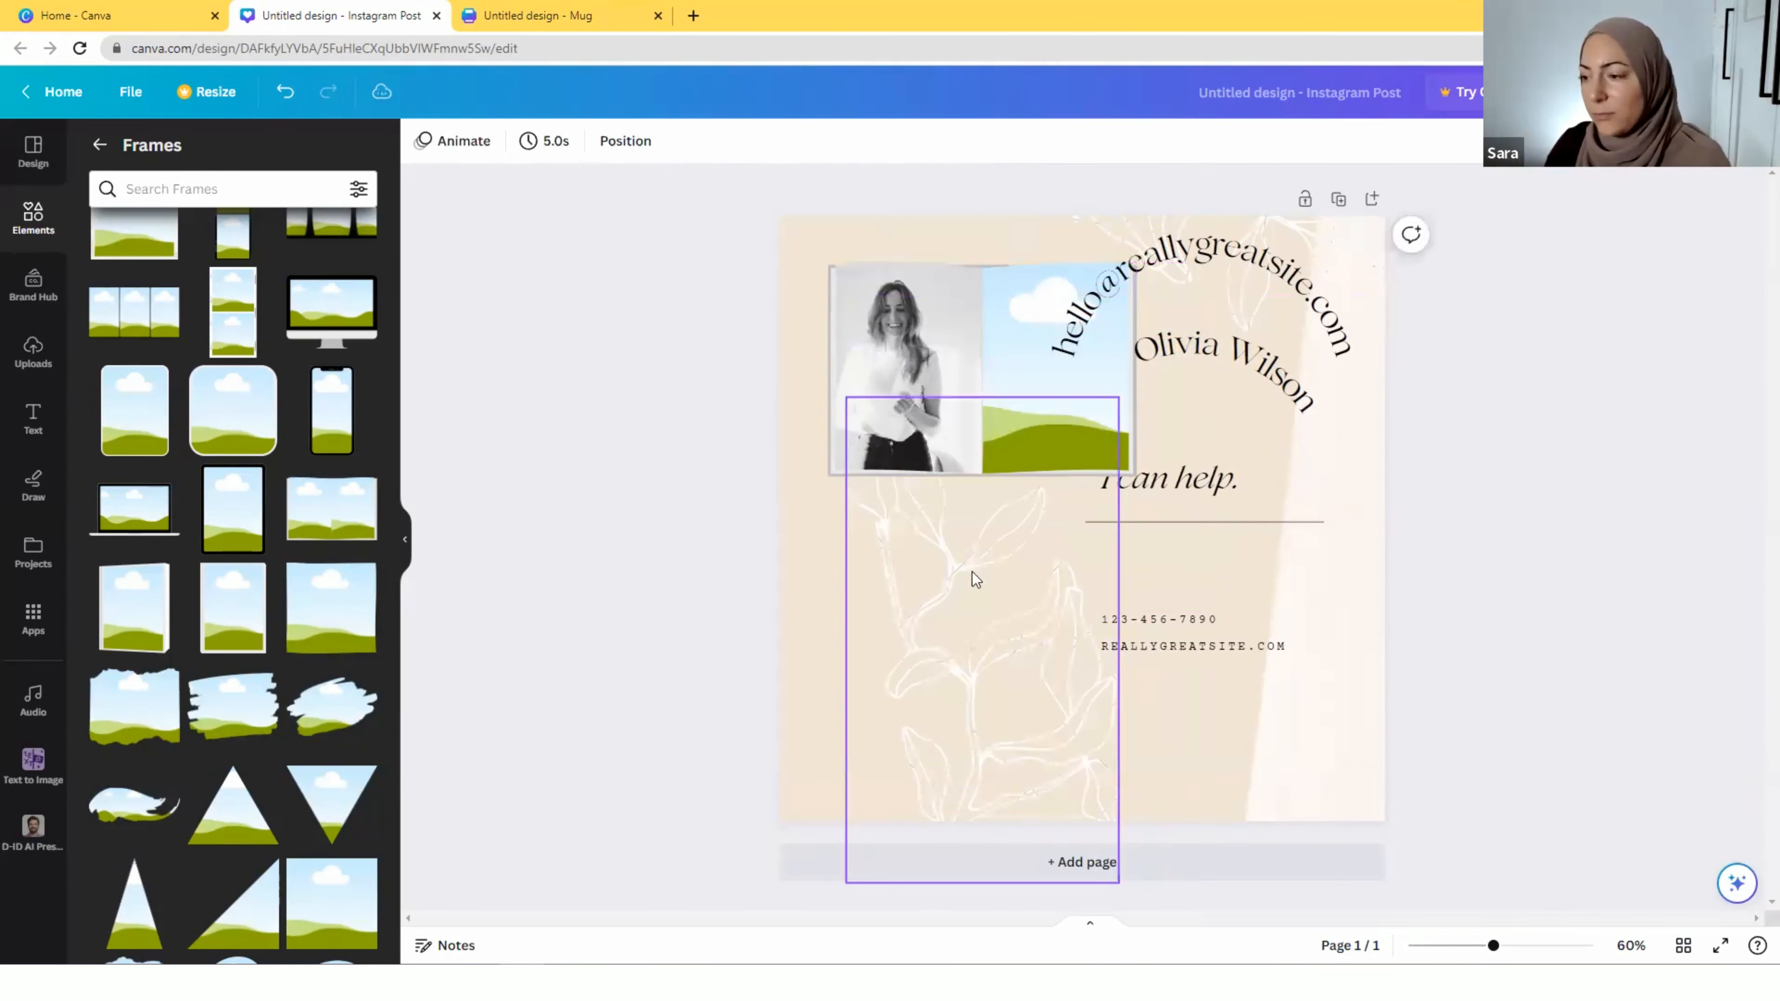
Enlarge the two-panel frame and position it in the upper-left part of the page
left_click(968, 387)
left_click_drag(1136, 477, 1243, 552)
left_click_drag(1077, 540, 1051, 783)
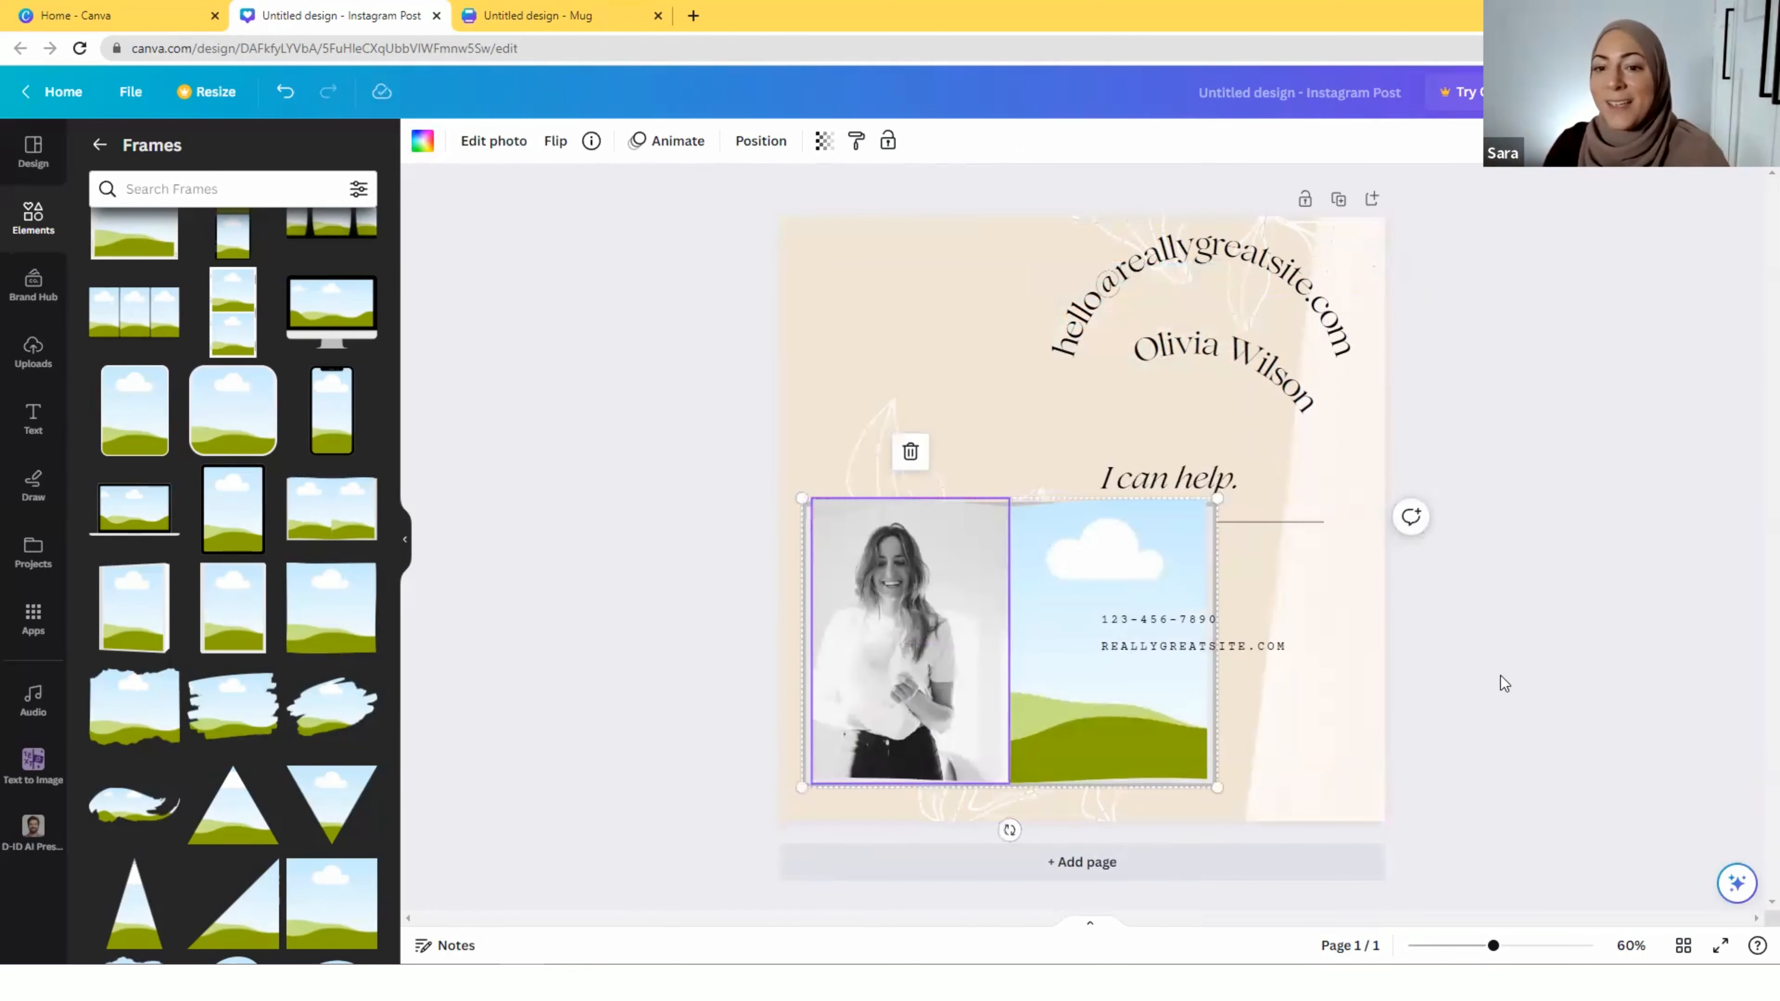
left_click(98, 145)
left_click_drag(1098, 615, 1076, 382)
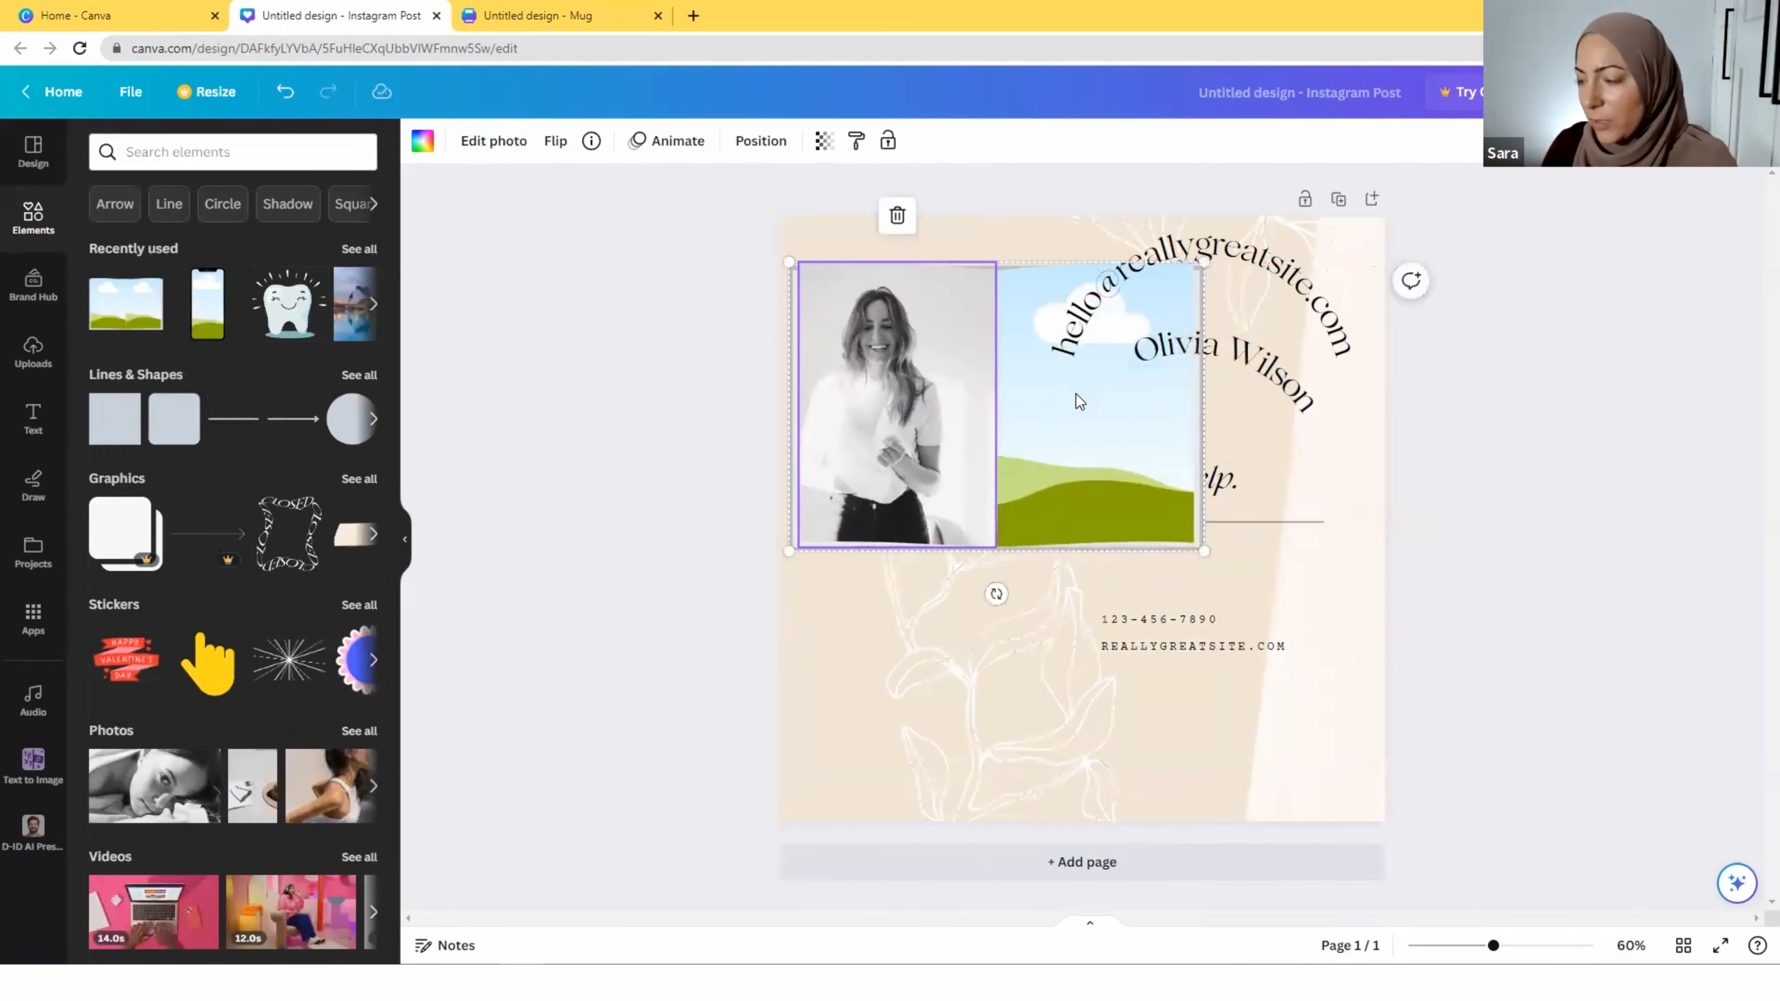
Detach the photo from the two-panel frame and place it against the page's left edge, covering the frame
right_click(1072, 449)
left_click(1158, 844)
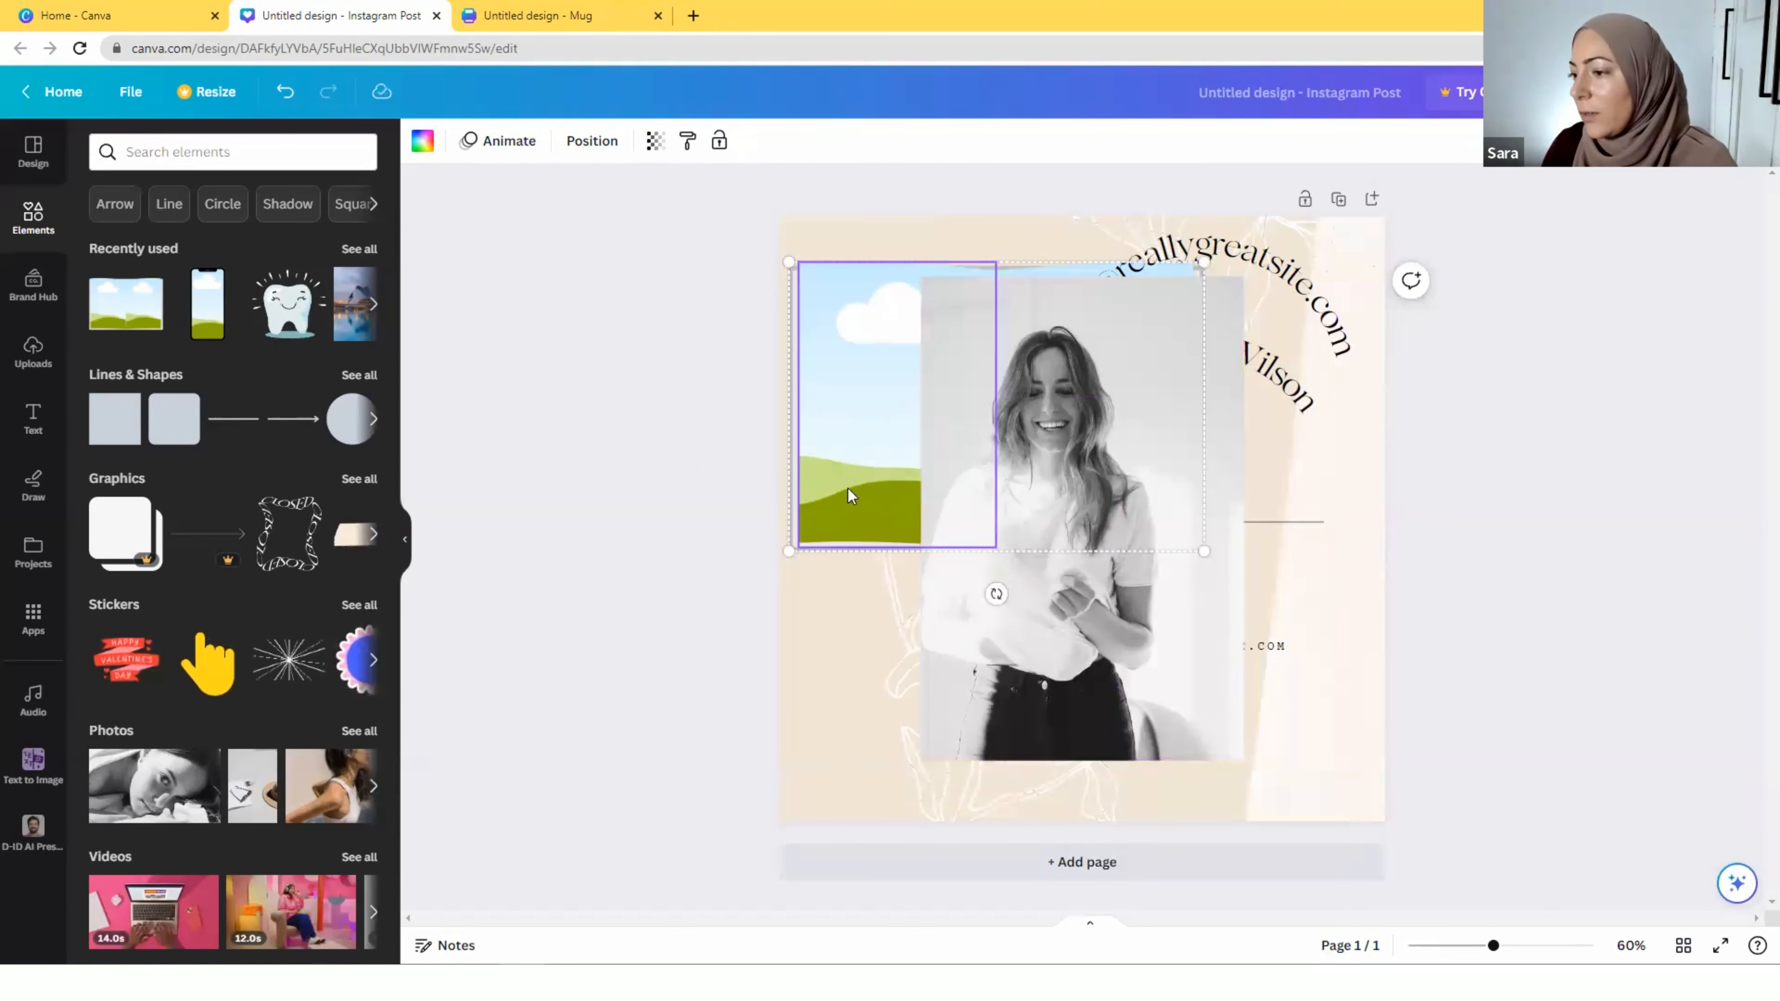
left_click_drag(848, 488, 857, 584)
left_click_drag(1030, 537, 735, 554)
left_click_drag(844, 565, 1032, 496)
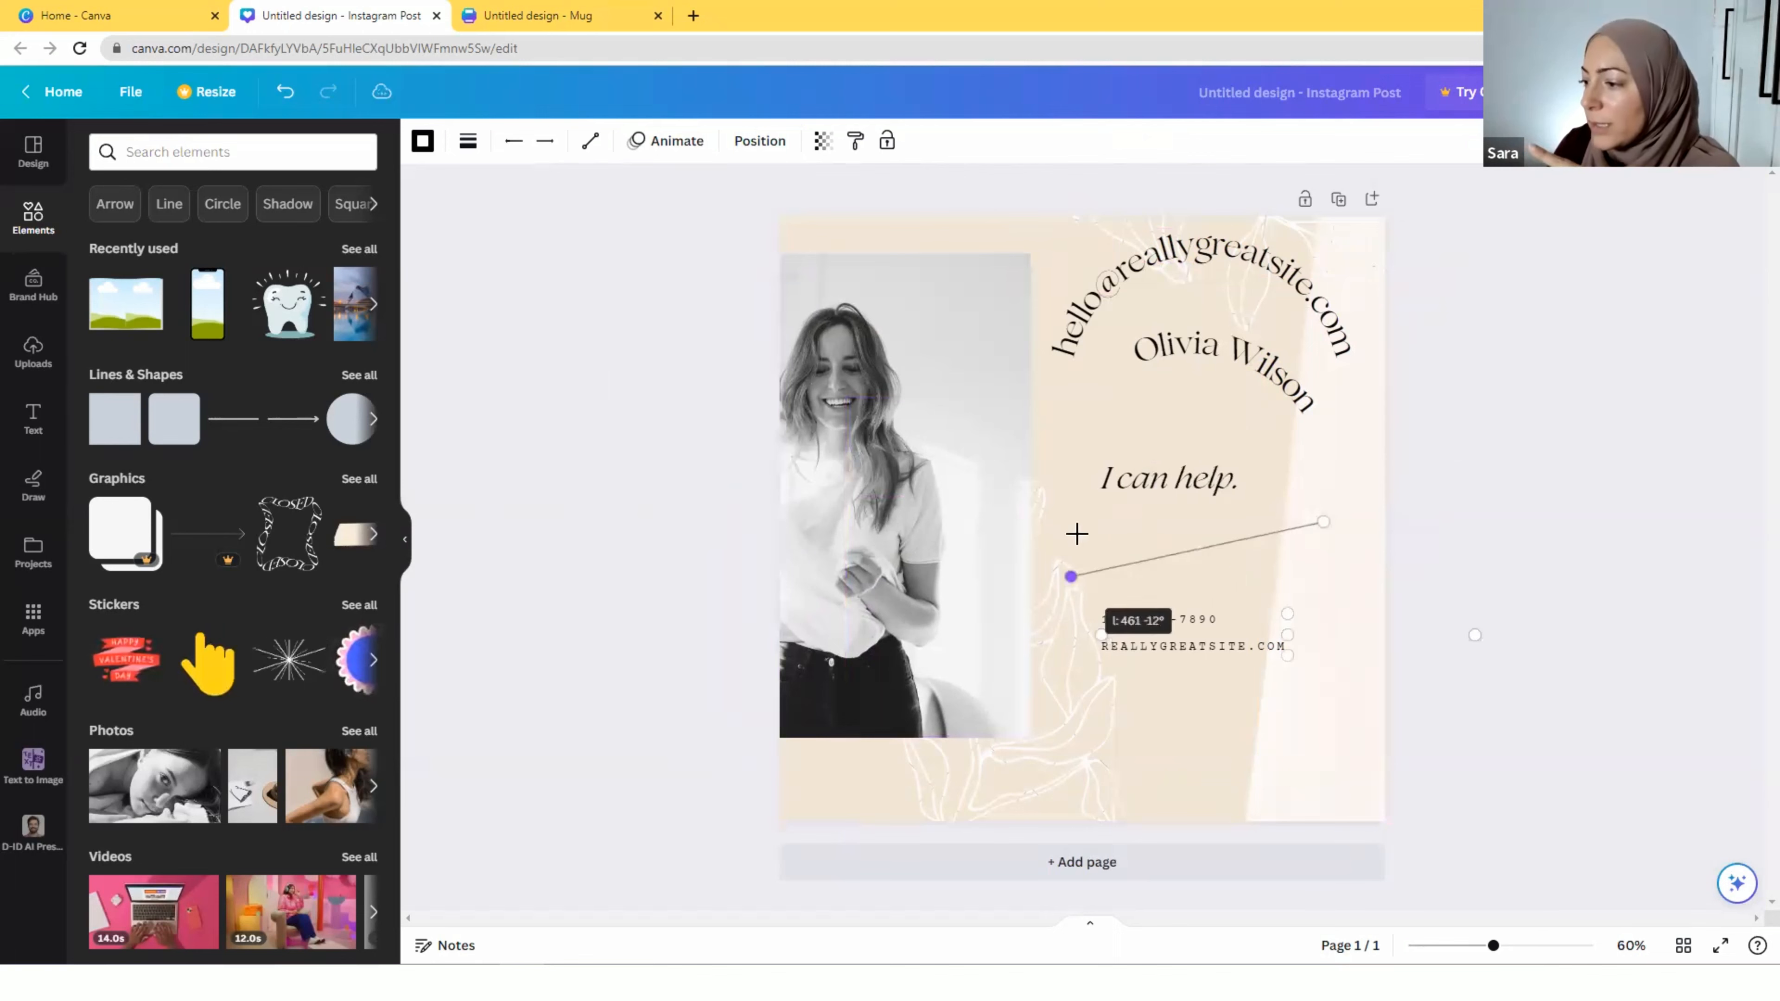
Adjust the divider line's left end and look through its colour, line style, animation, layer and transparency options
mouse_move(1076, 529)
left_mouse_down()
mouse_move(1076, 513)
mouse_move(1053, 535)
left_mouse_up()
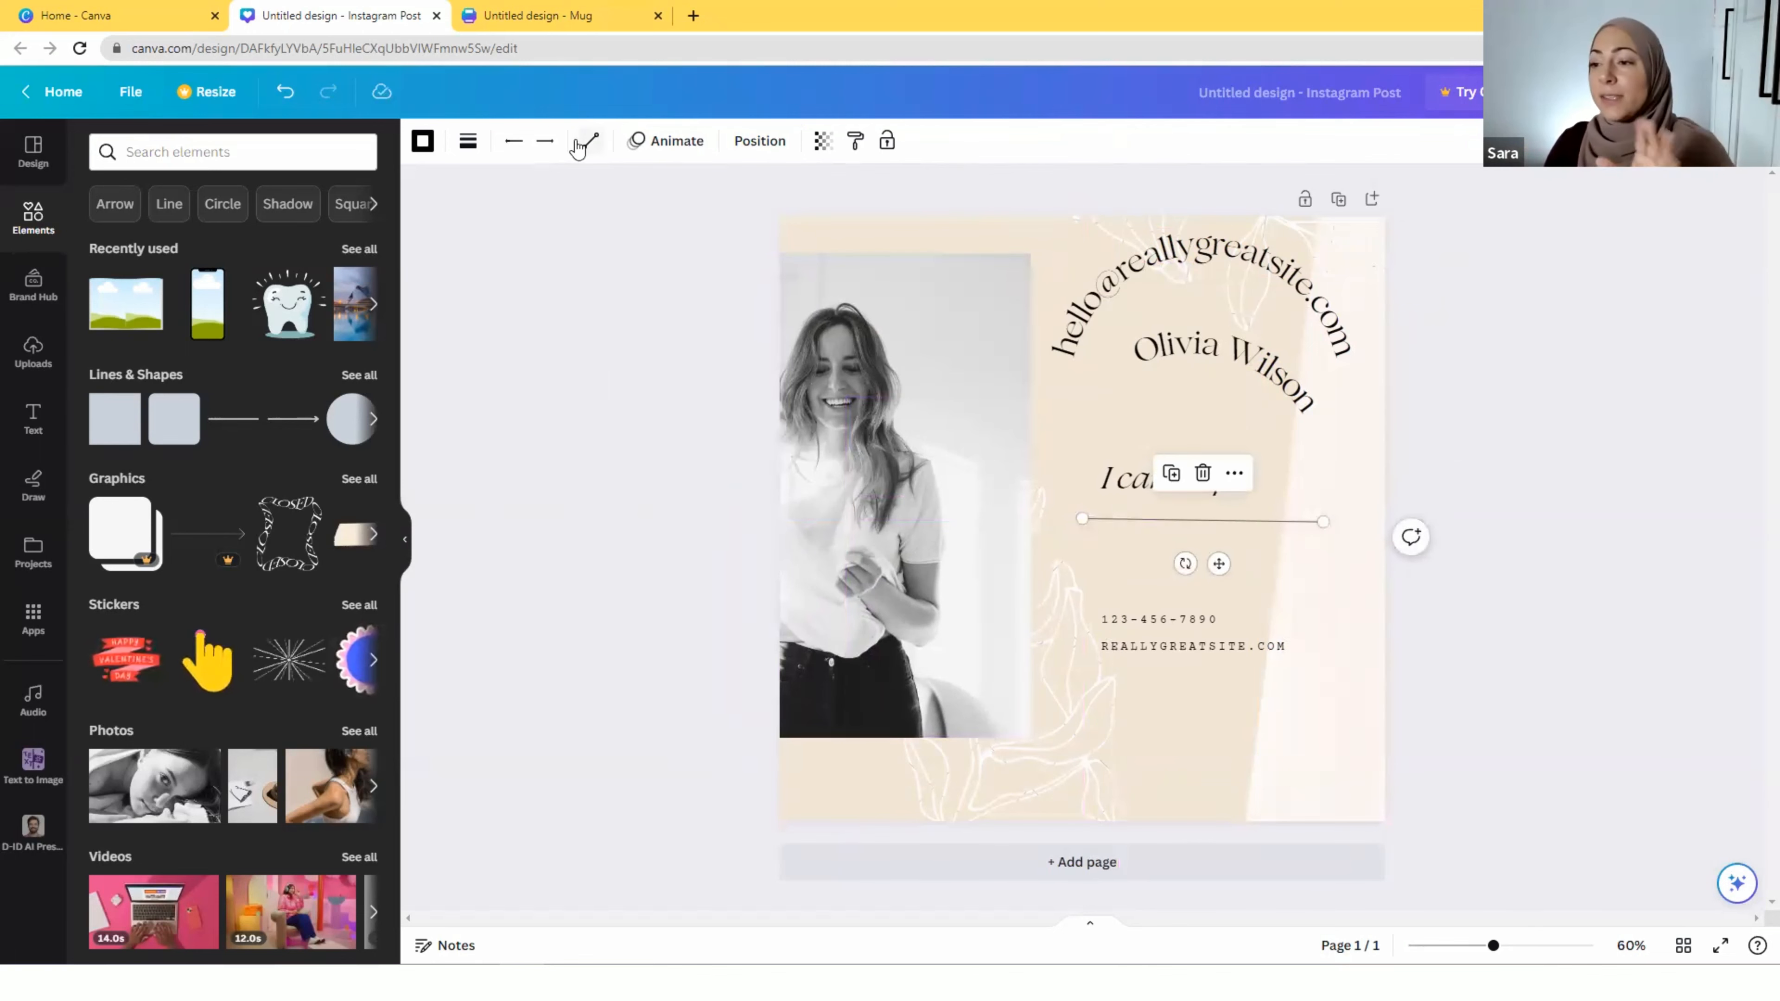
left_click(423, 142)
left_click(423, 141)
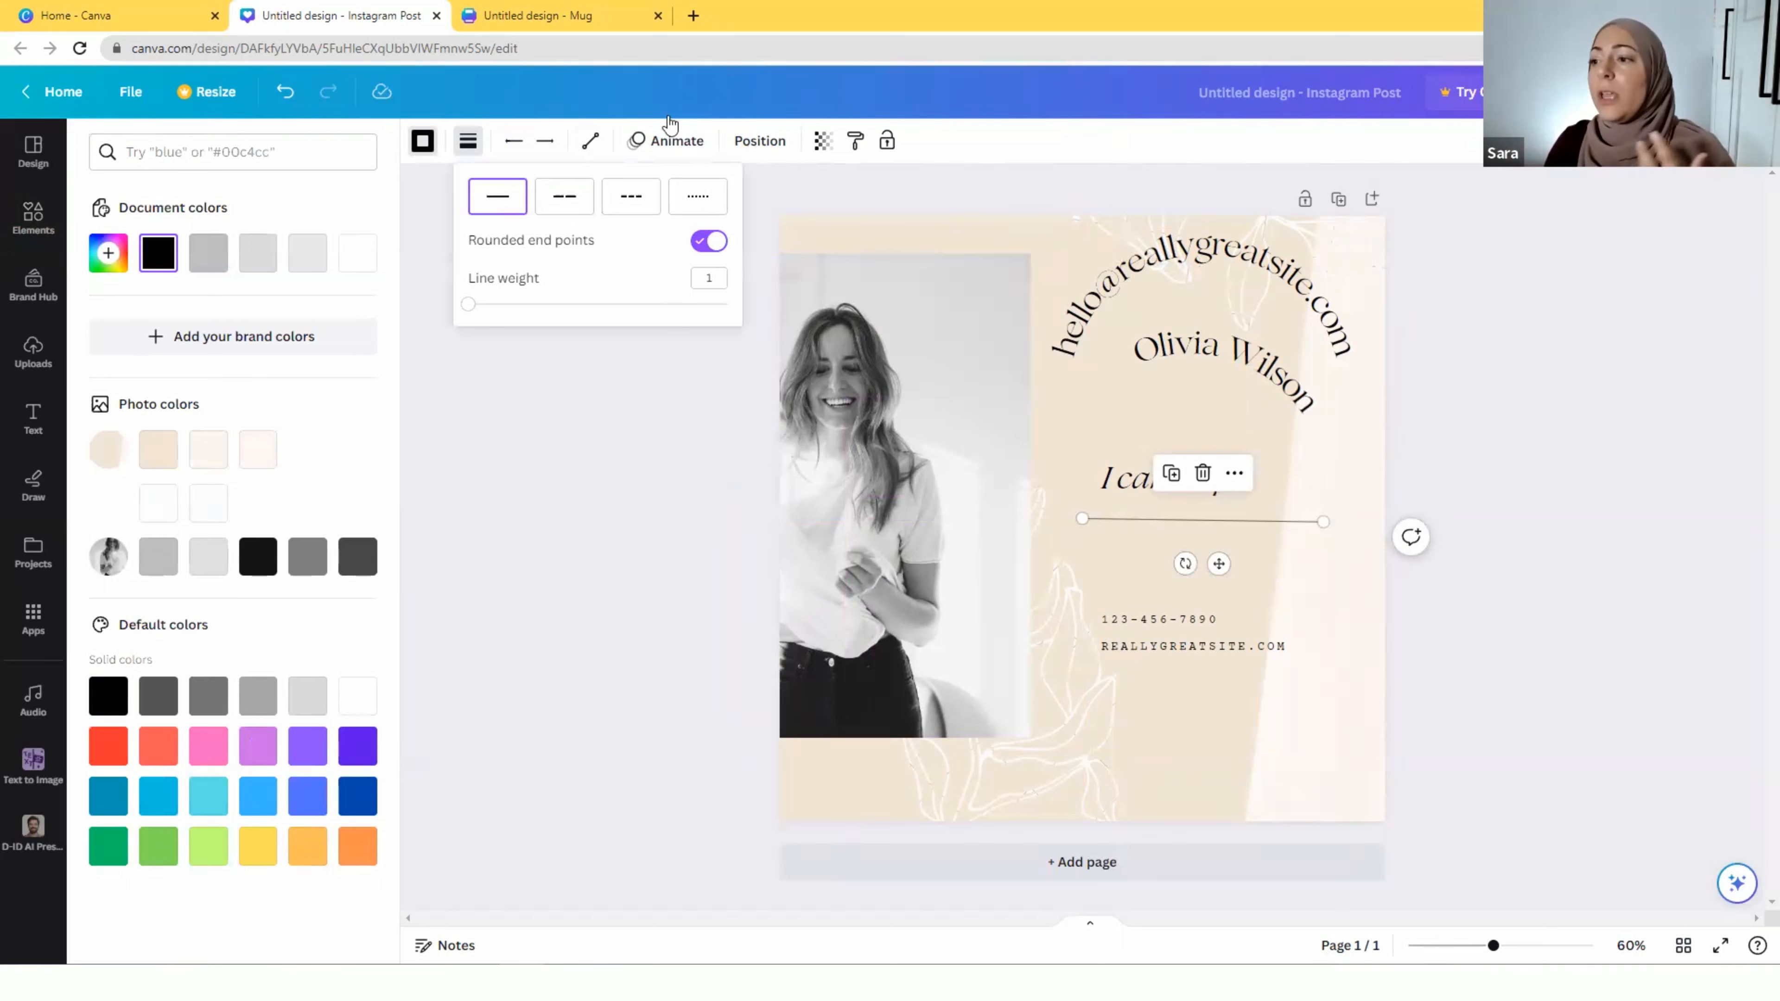
left_click(667, 141)
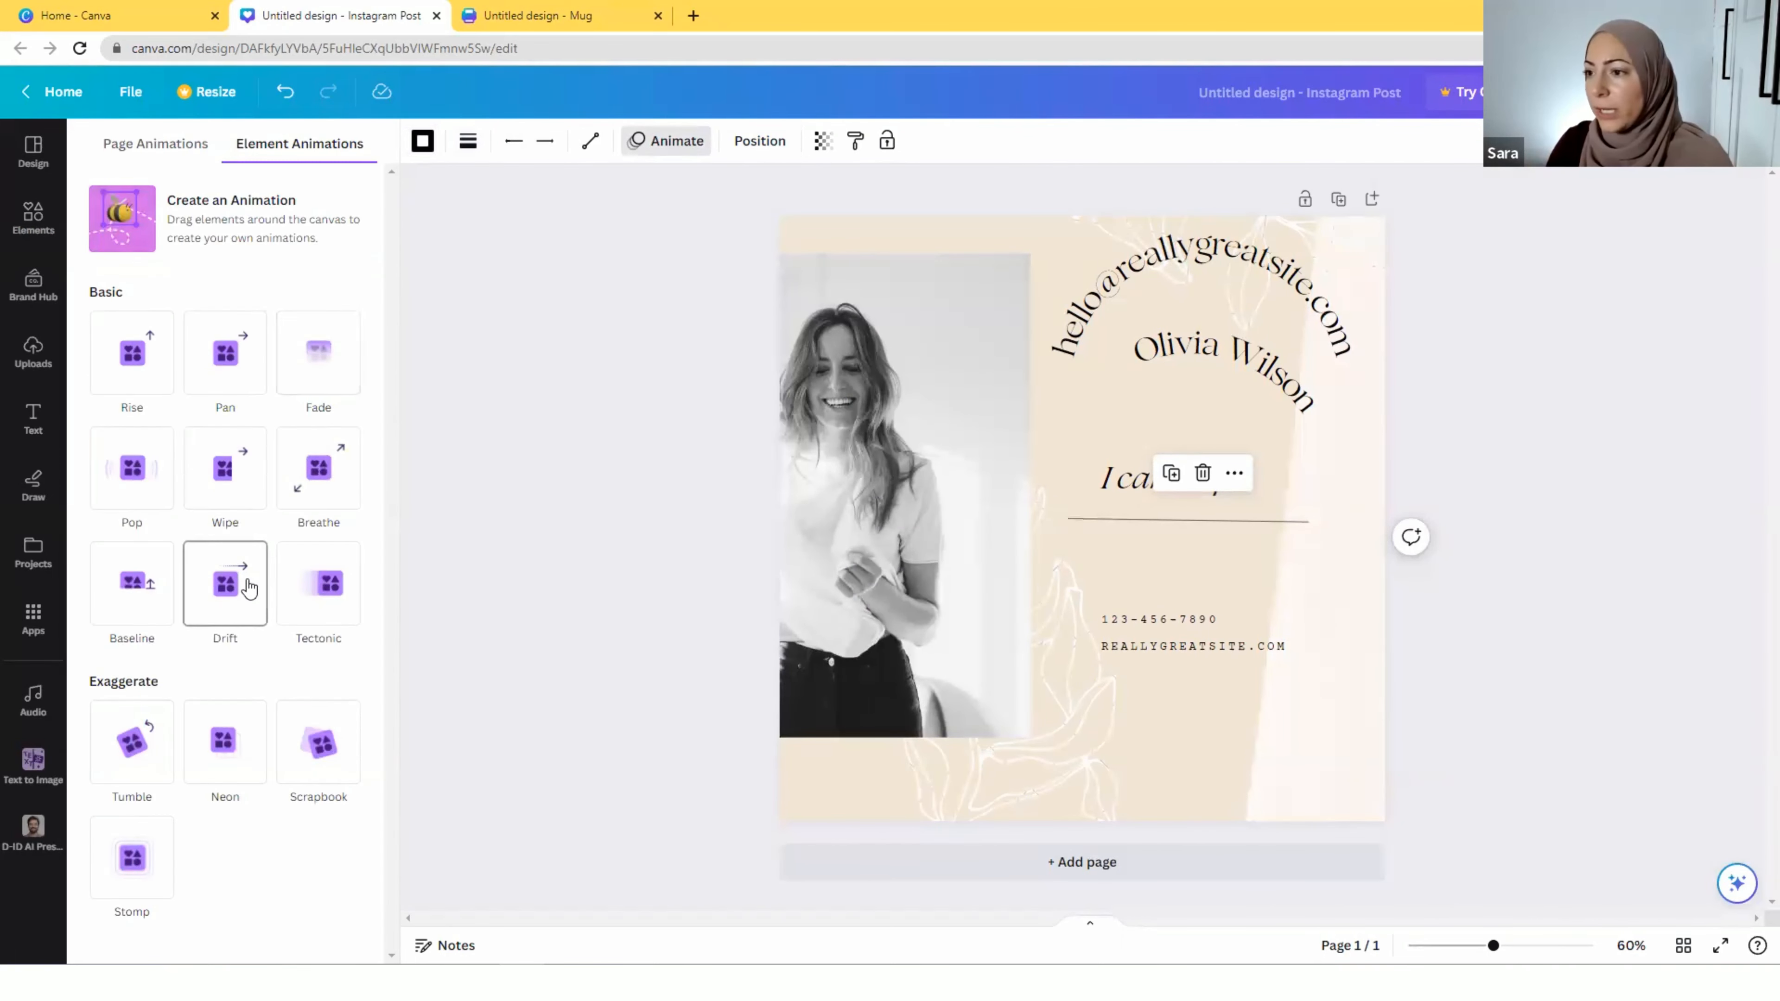
left_click(760, 142)
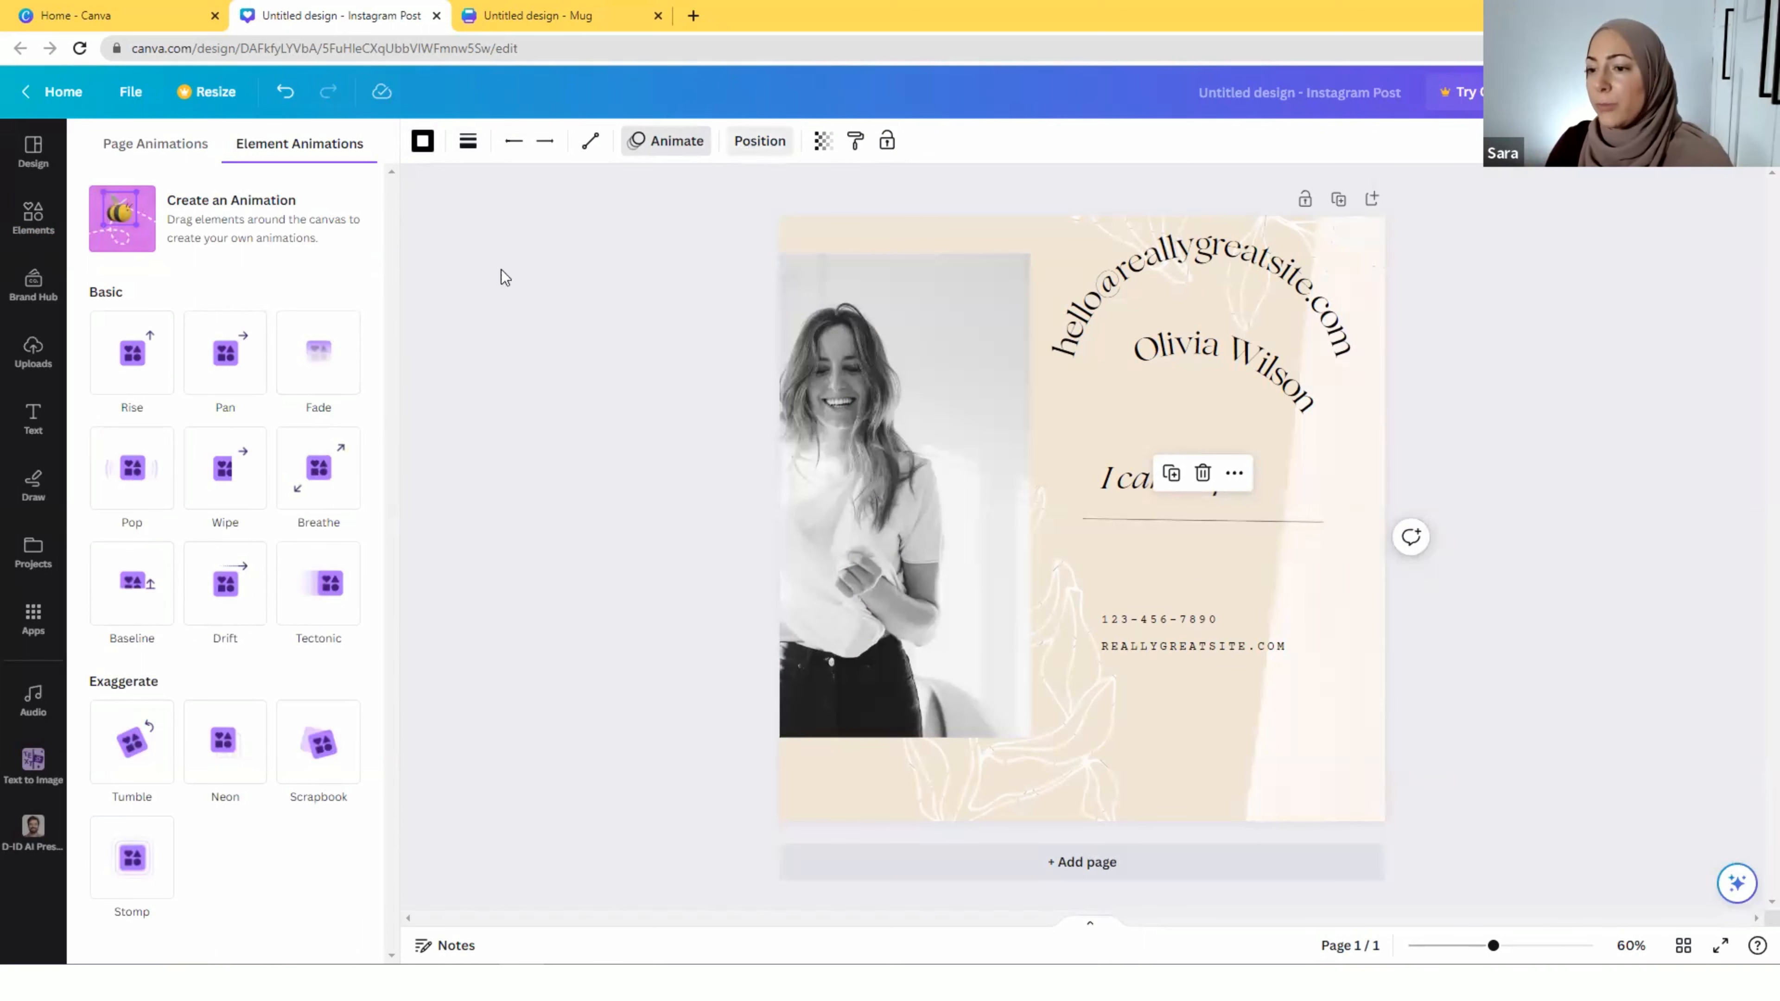
left_click(823, 141)
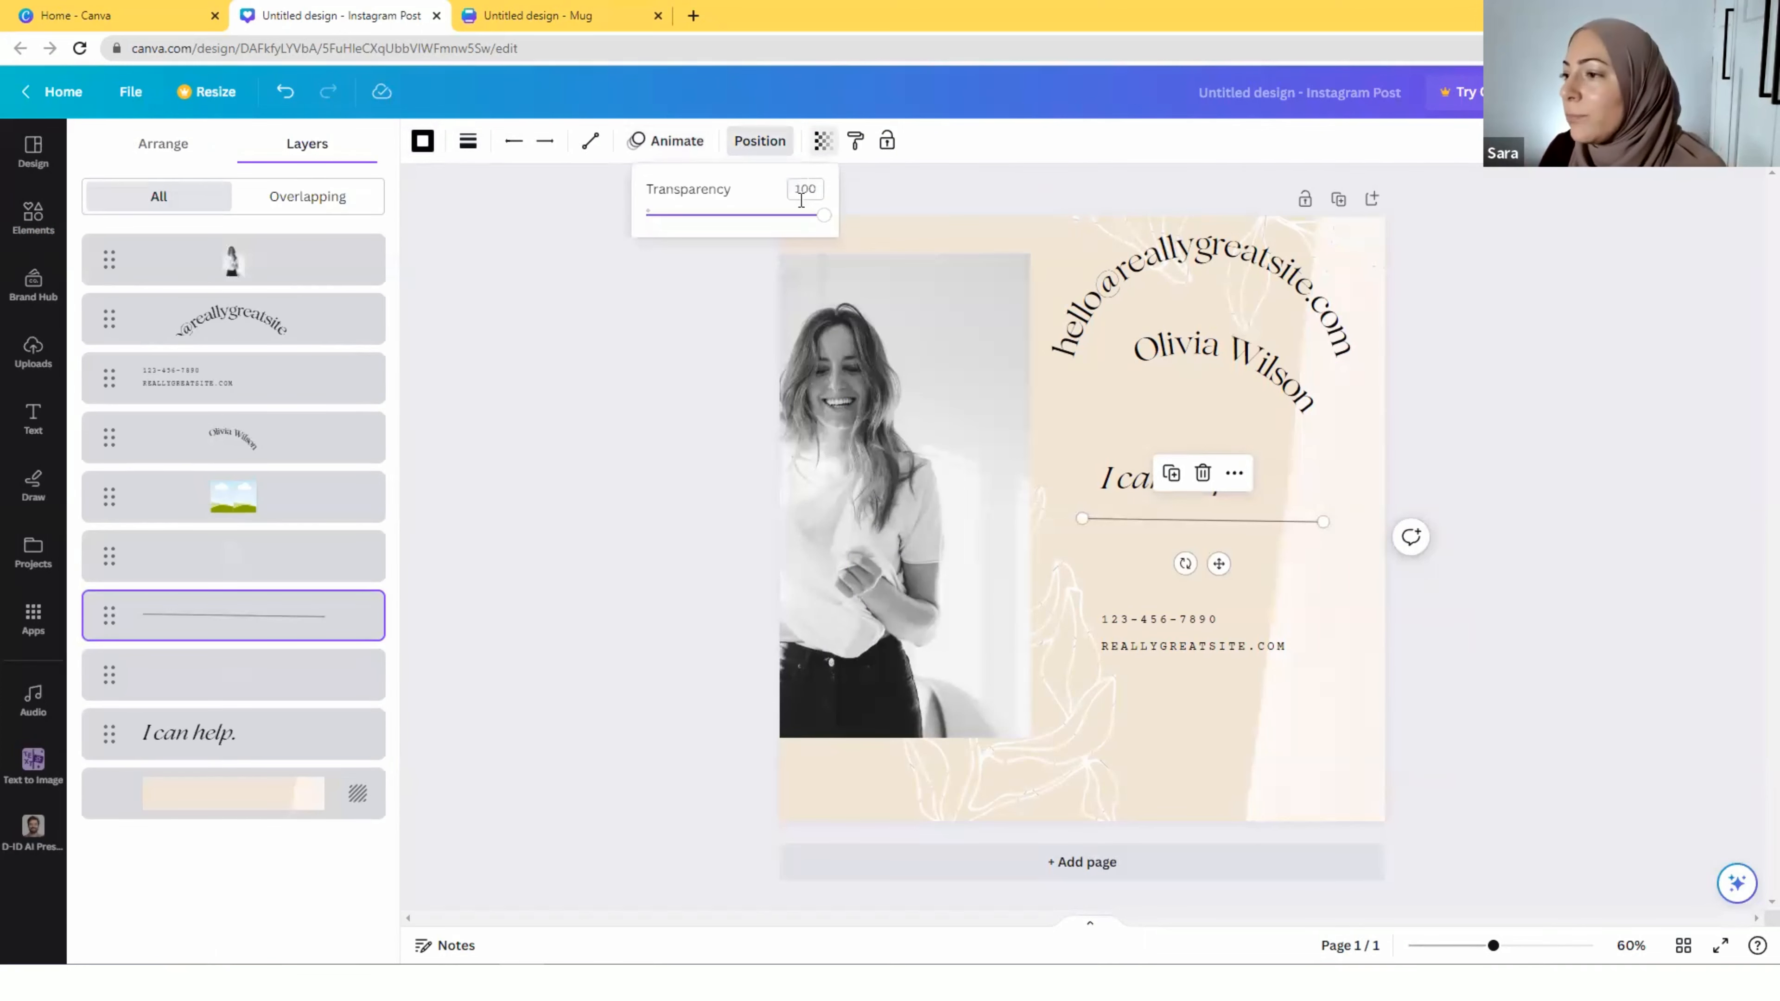
left_click(1493, 500)
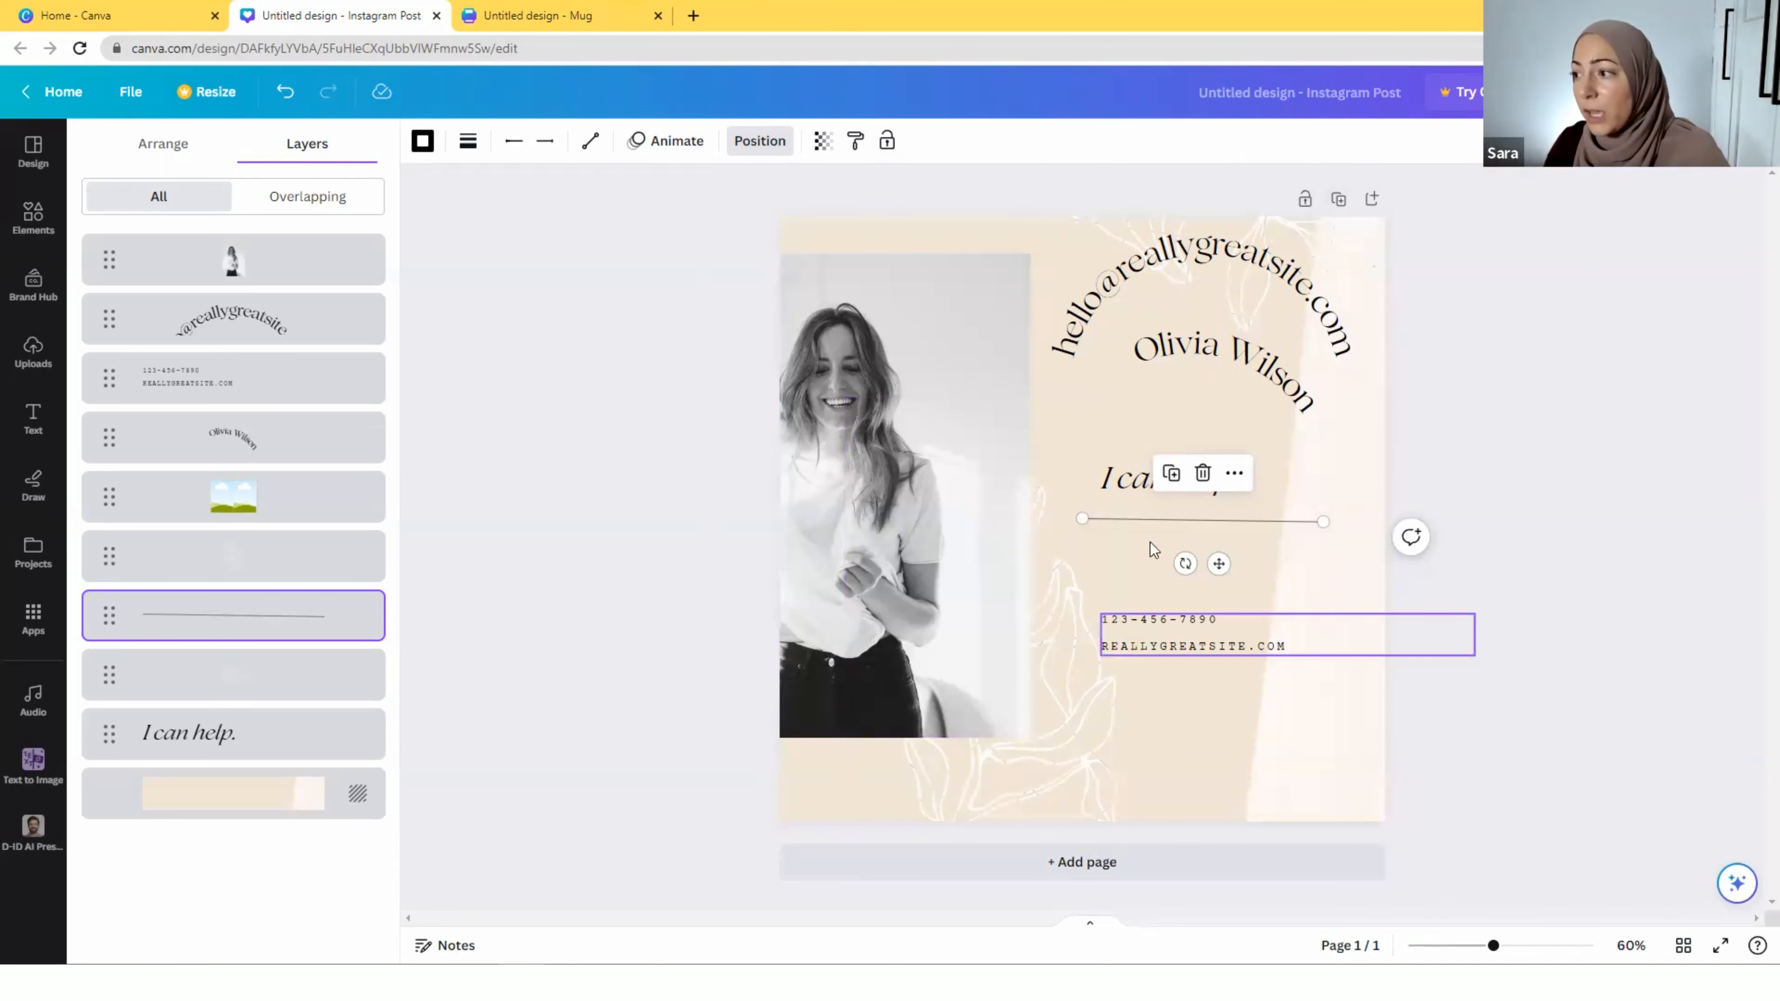
Add a second page and place a slightly reduced black circle in its upper-left area
left_click(1372, 200)
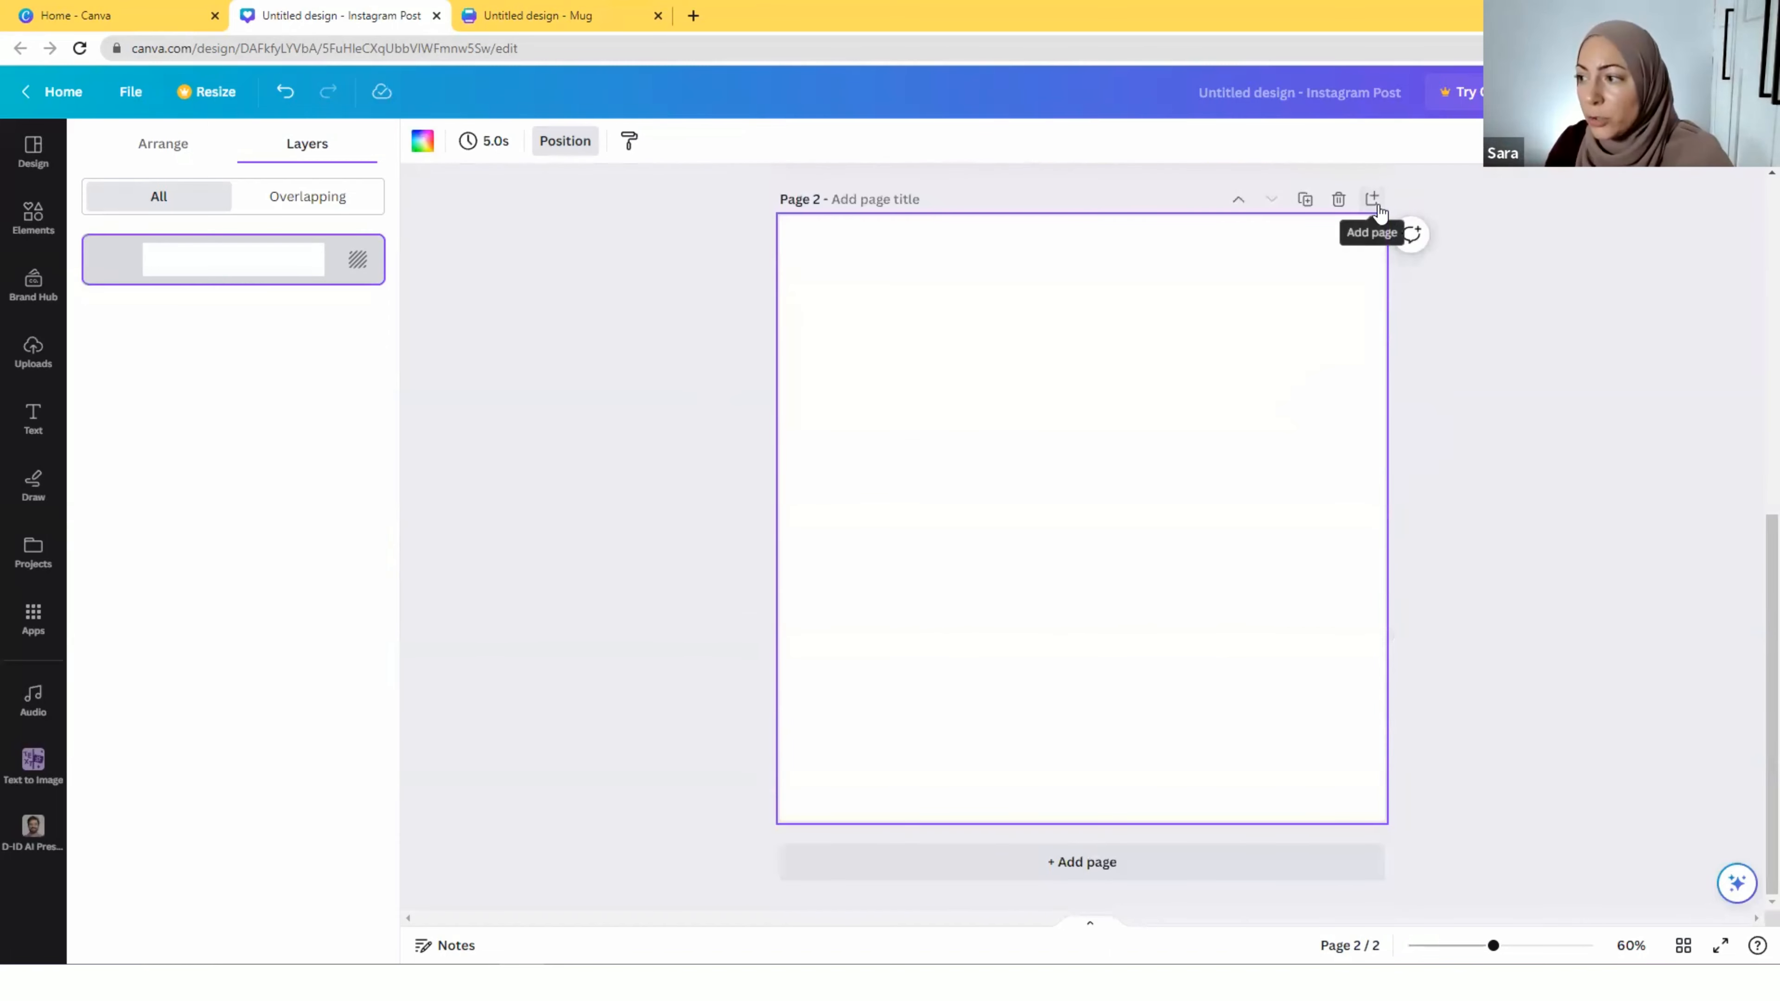
left_click(175, 145)
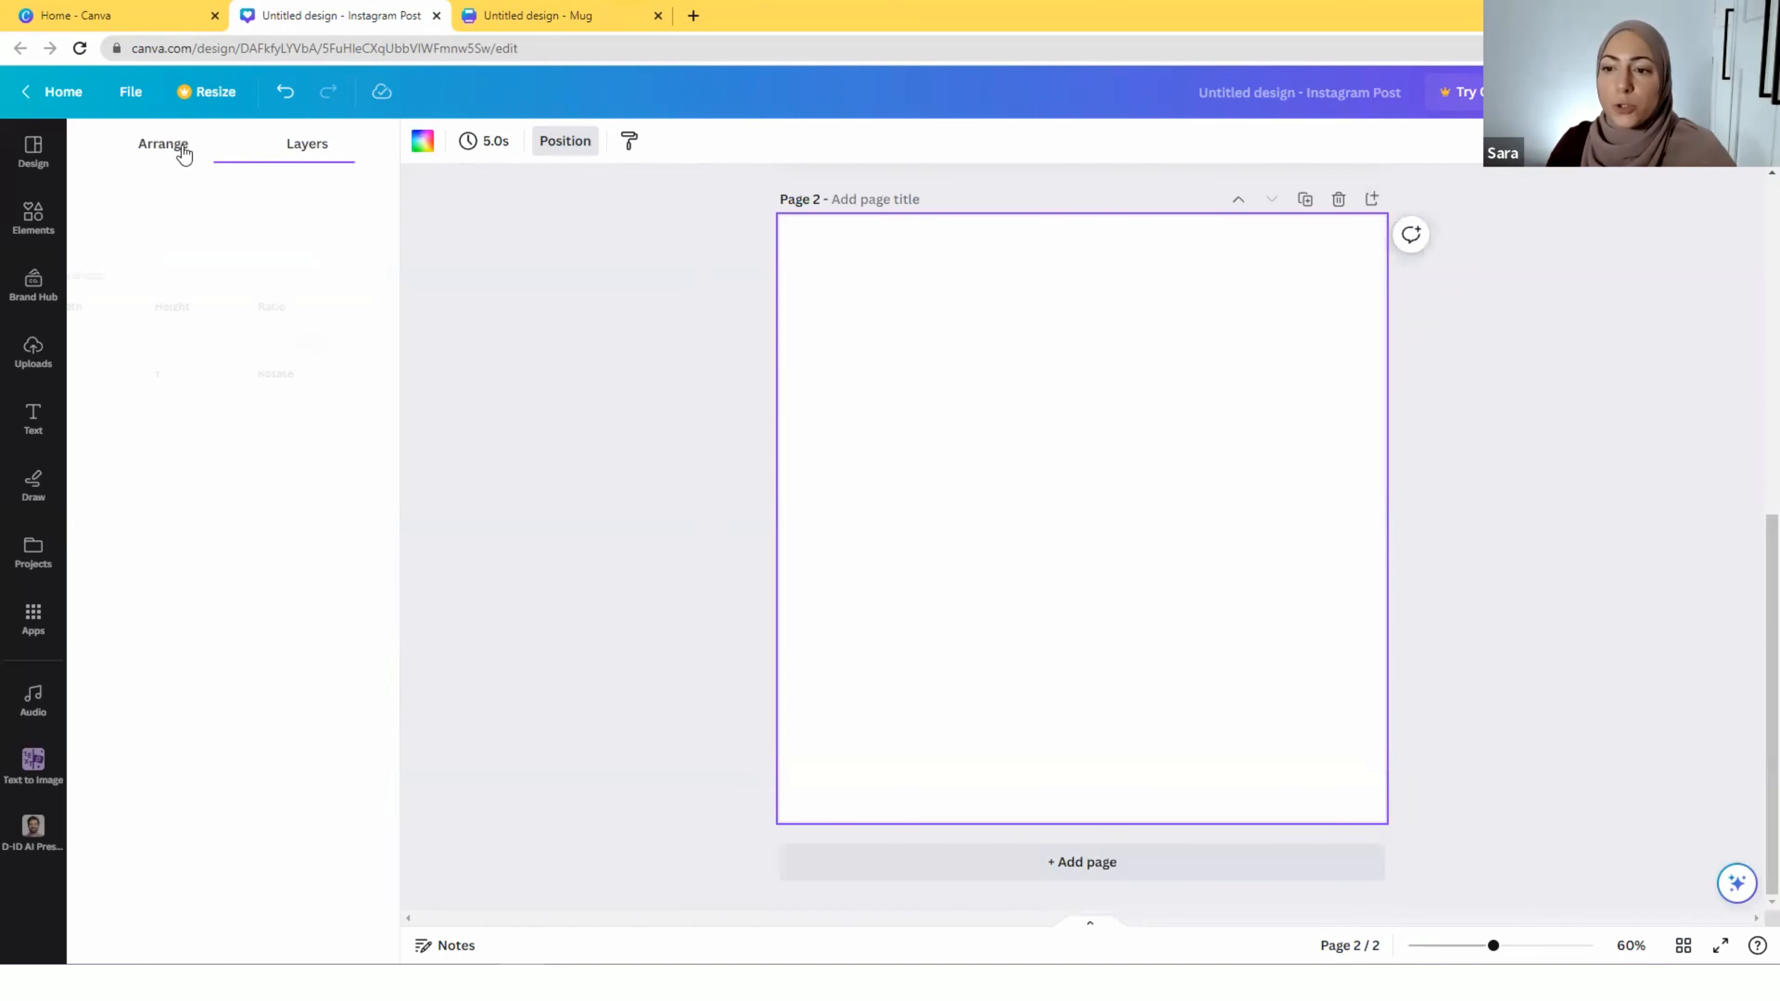
left_click(56, 223)
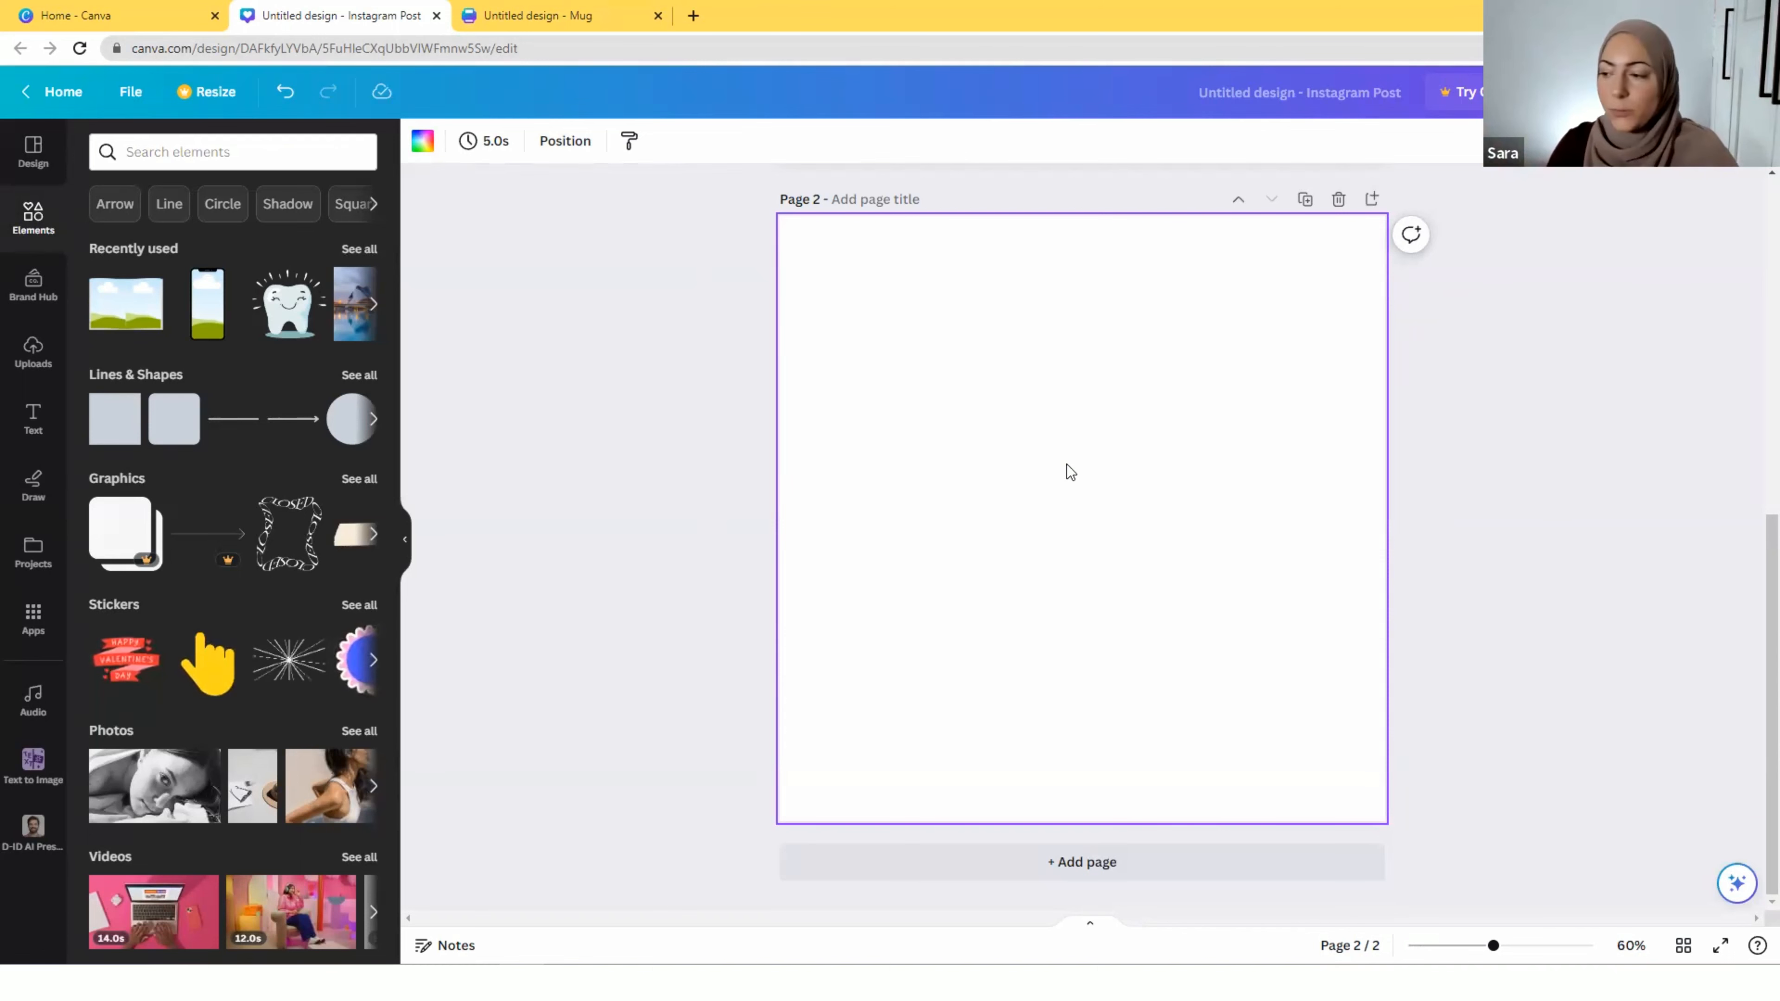
key("c")
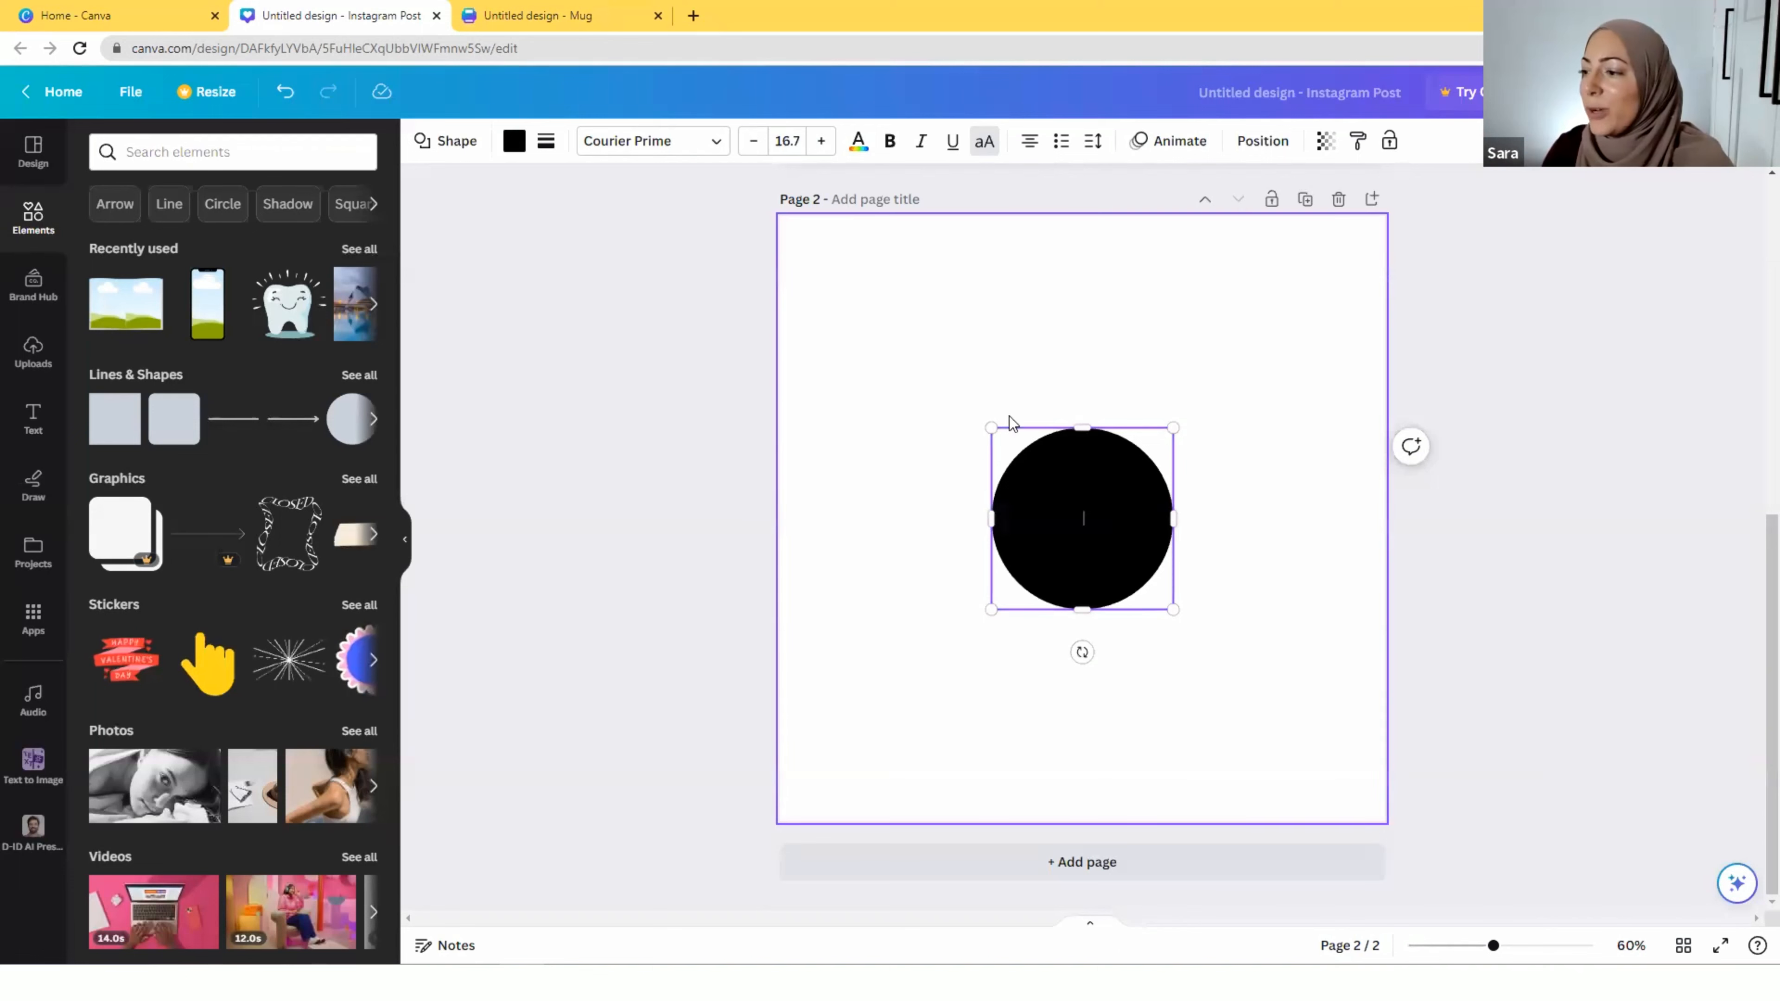
left_click_drag(1173, 586, 1003, 425)
left_click(1191, 544)
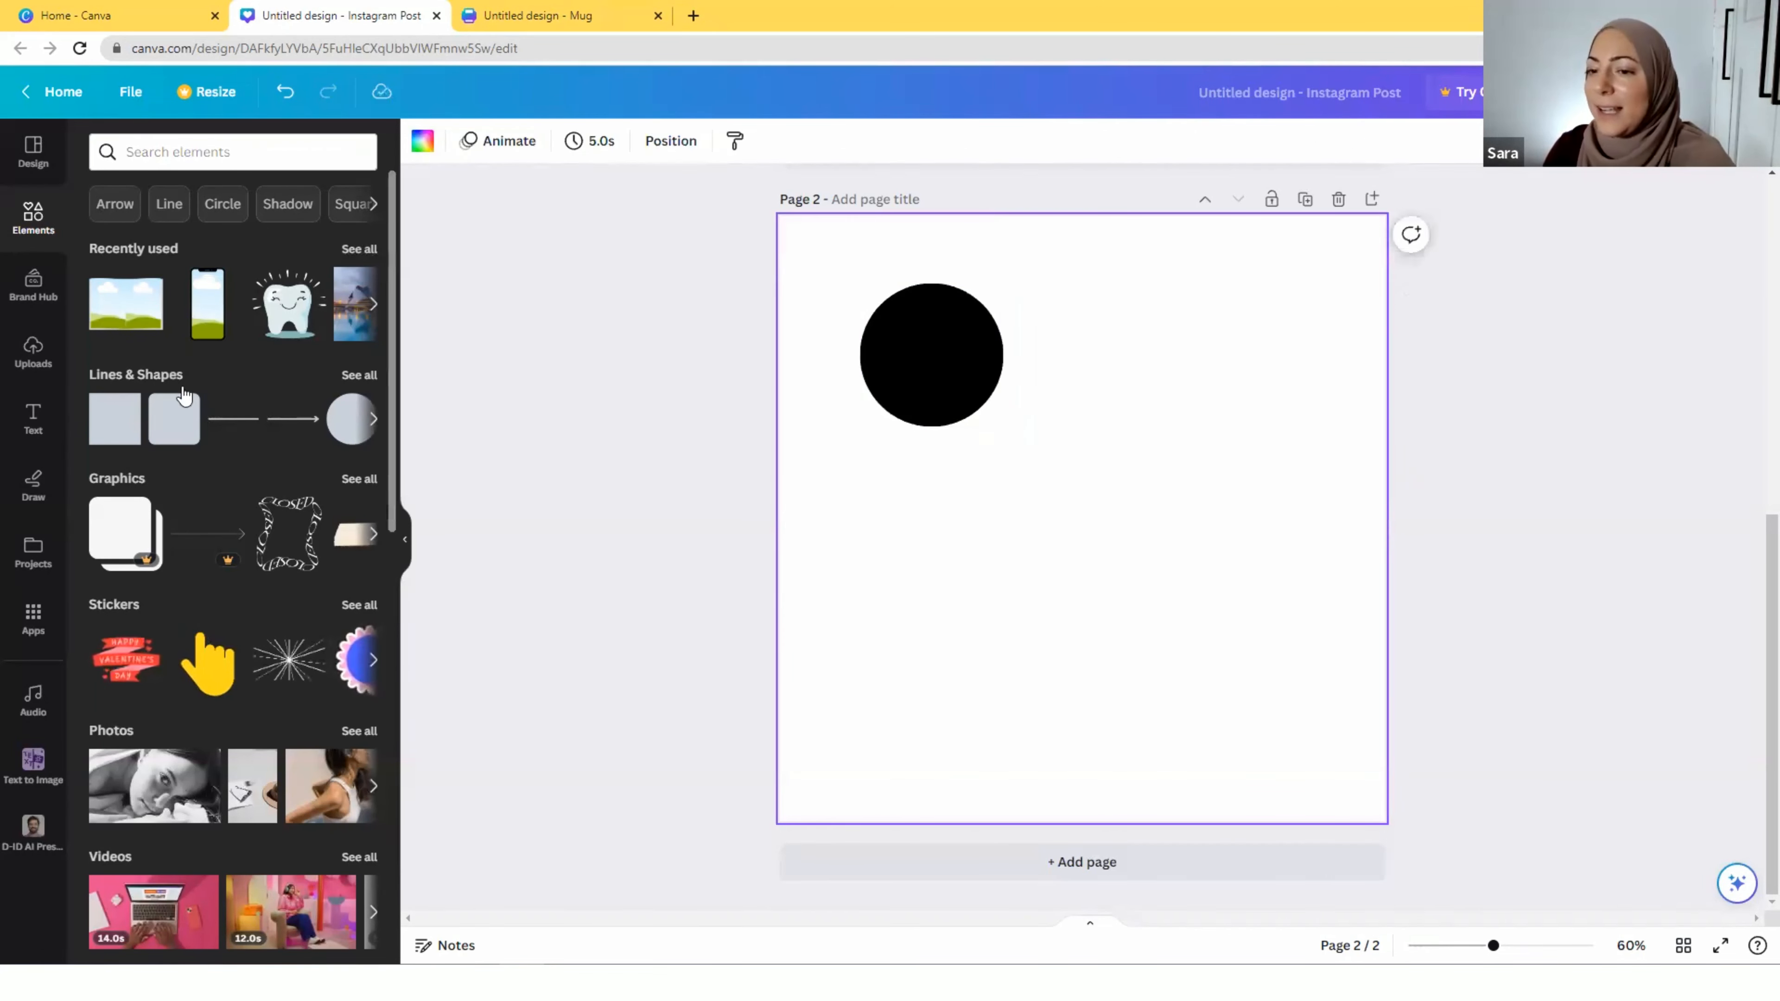
Add a heading reading "C" and place it to the right of the black circle
left_click(33, 418)
left_click(219, 386)
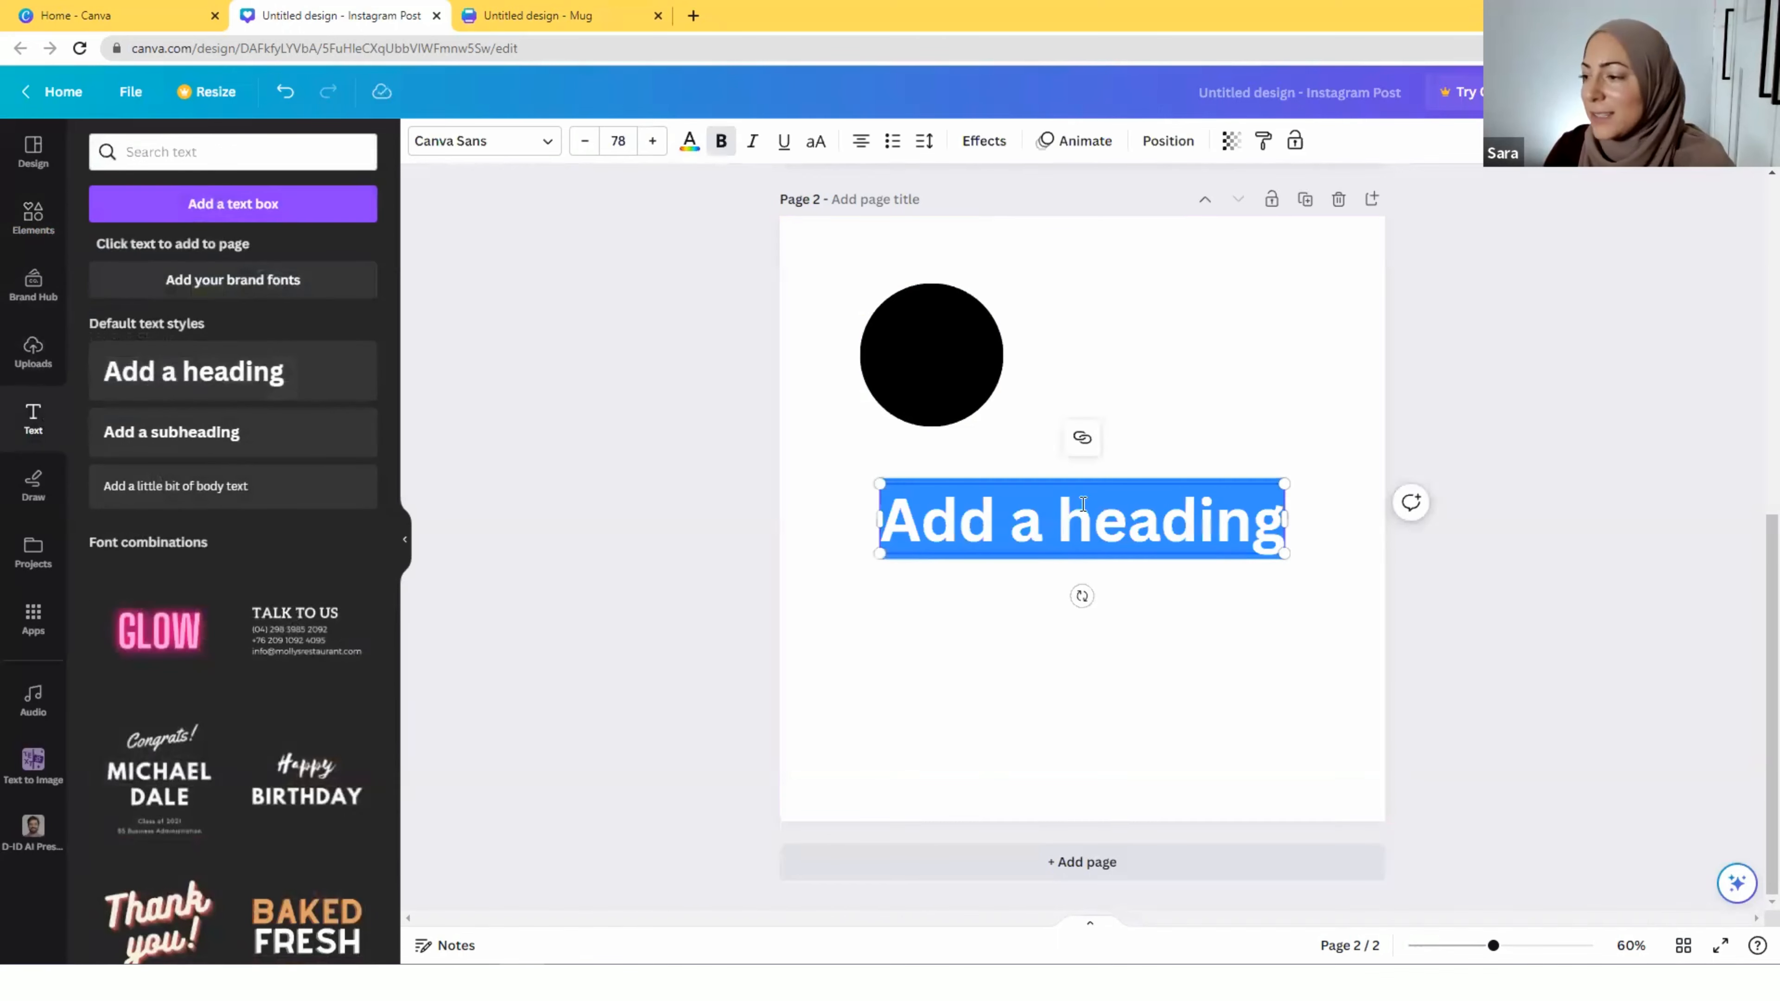
type("C")
left_click(1046, 585)
left_click_drag(1089, 522, 1171, 361)
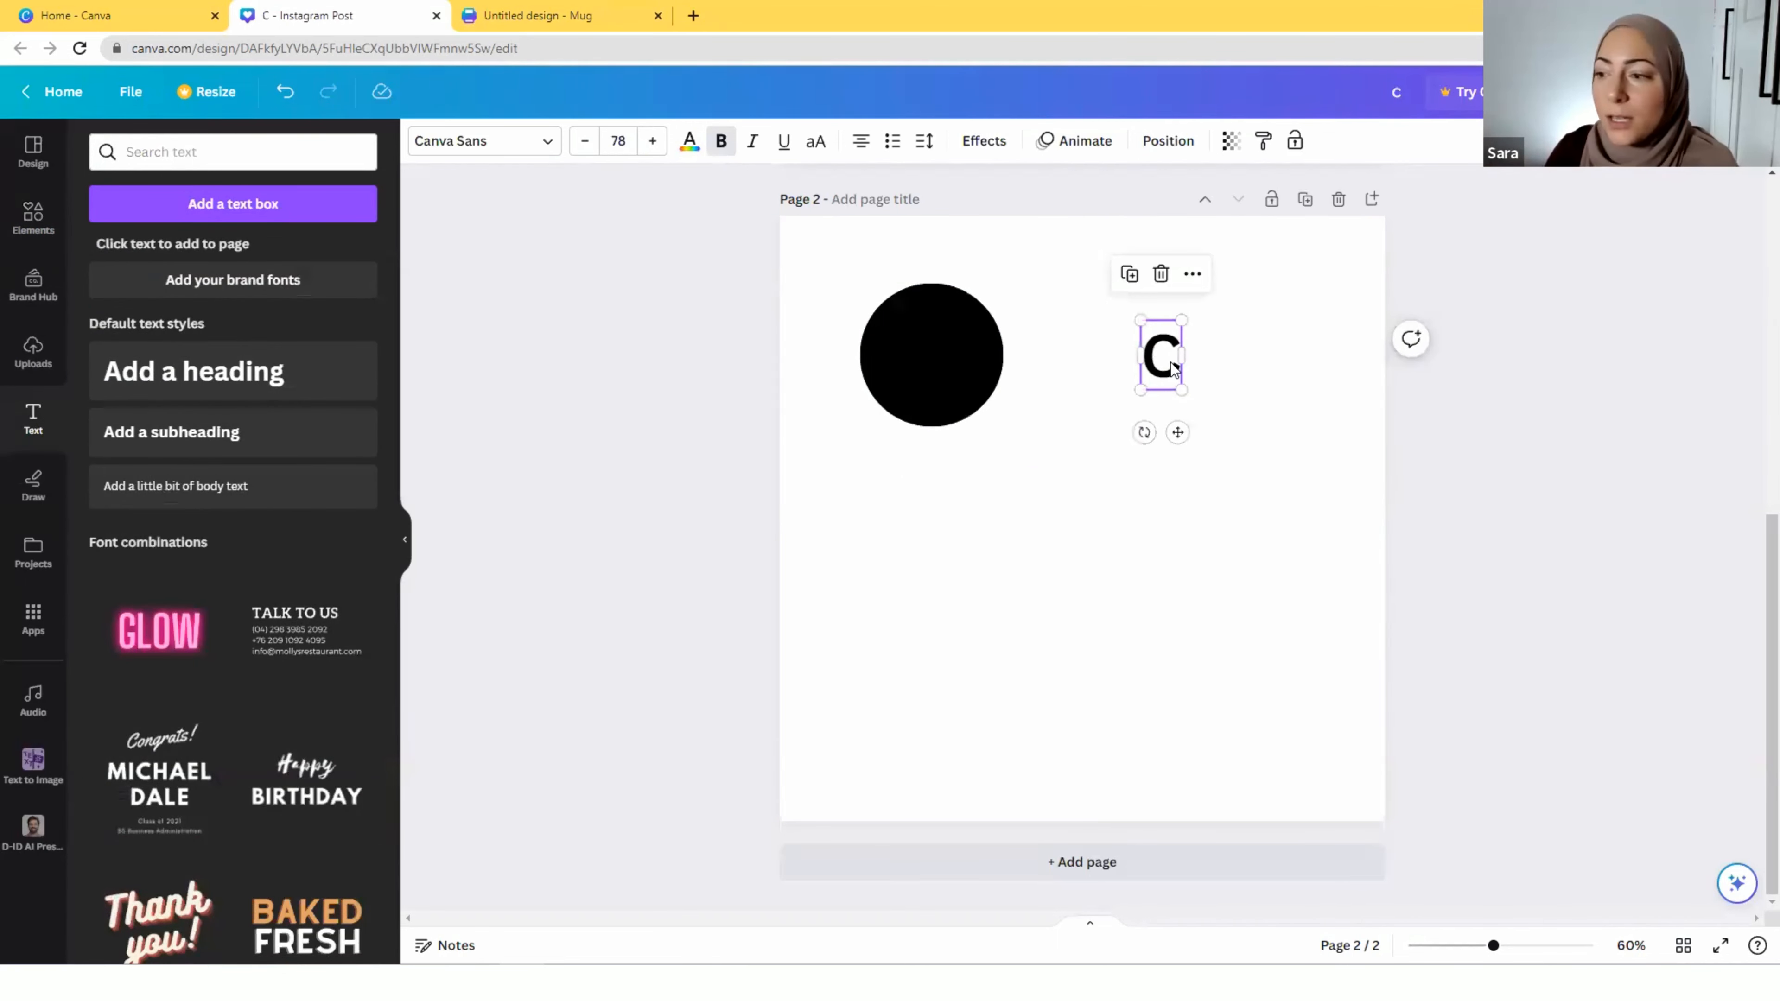
left_click(1190, 533)
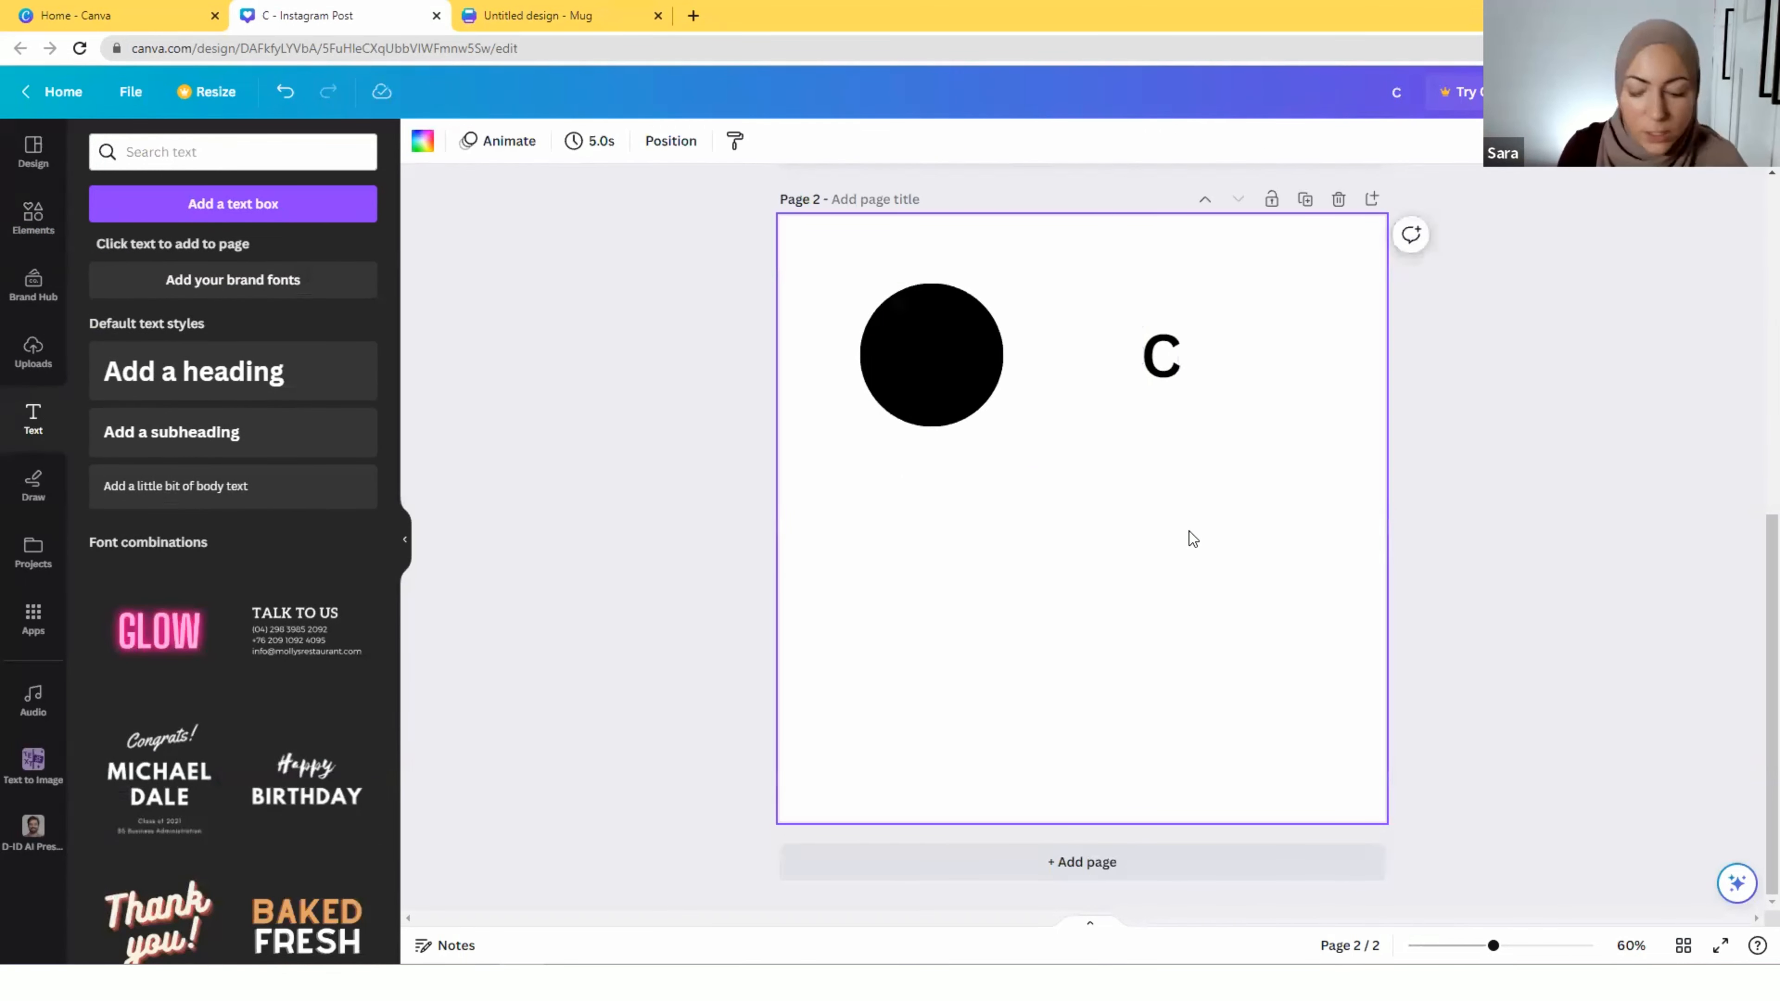
Add a grey rectangle about 354 wide by 324 high below the black circle
key("r")
left_click_drag(1149, 551, 1040, 536)
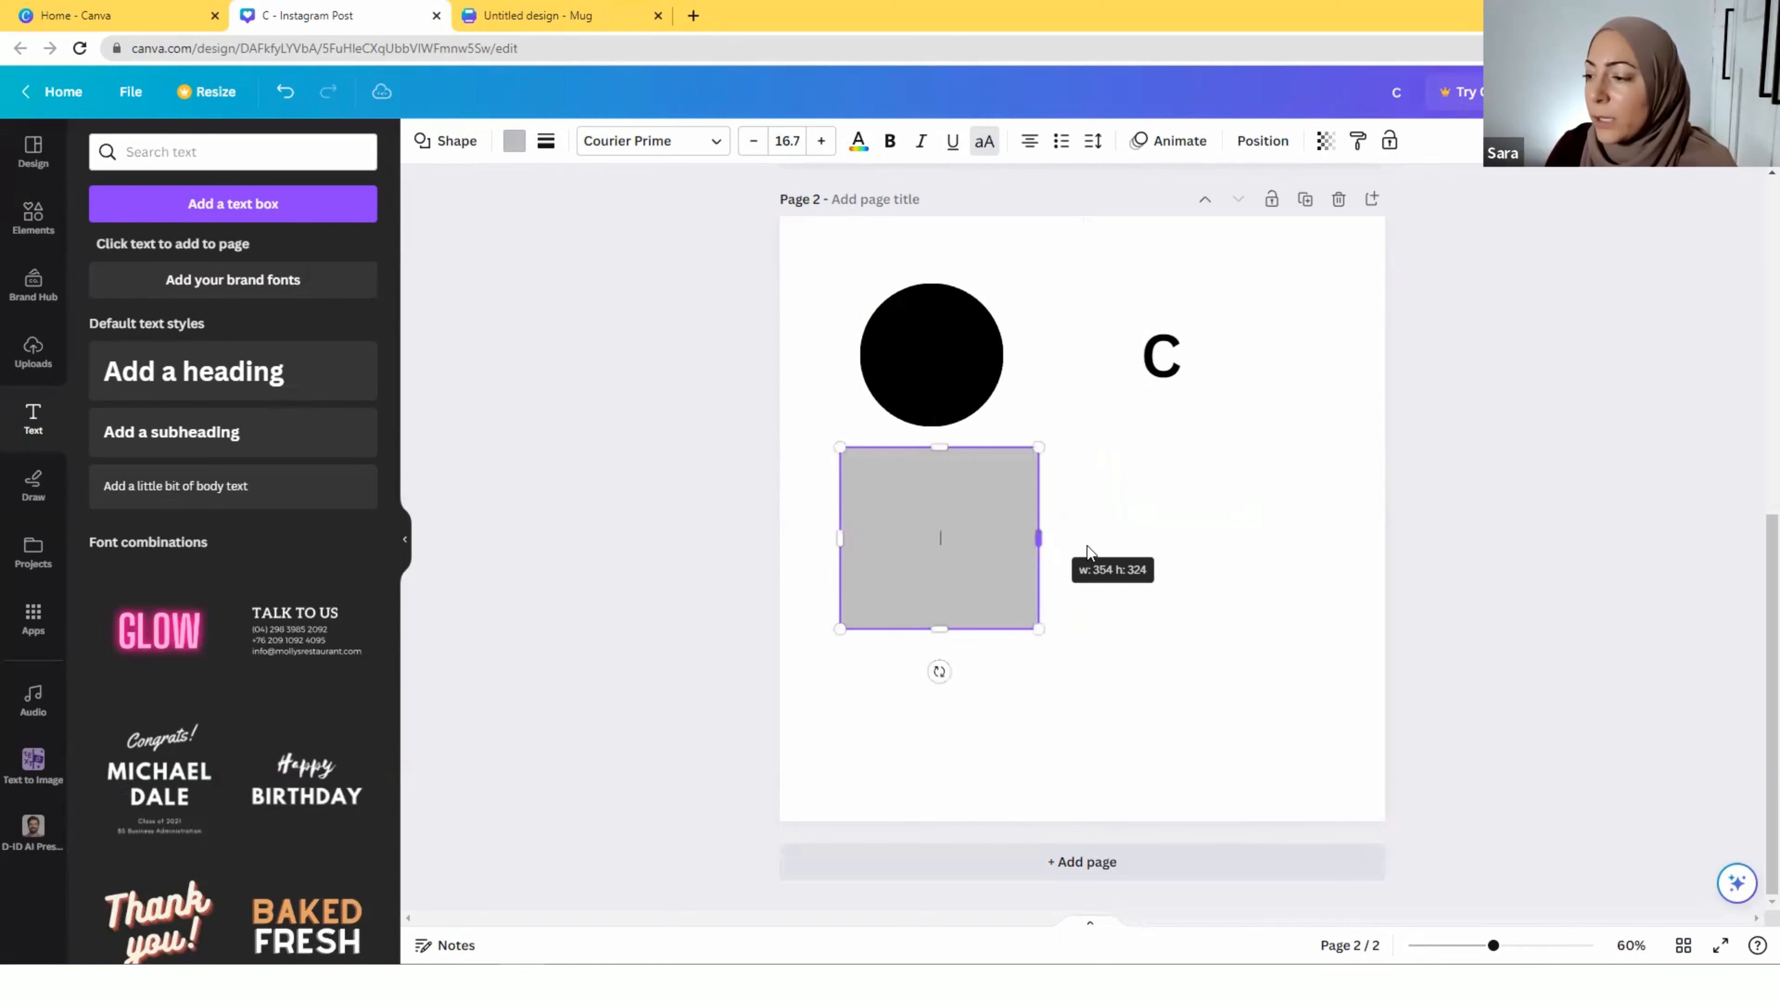
left_click(1140, 437)
Duplicate the letter C, place the copy beside the grey rectangle and change its text to "R"
left_click(1159, 370)
key("ctrl+d")
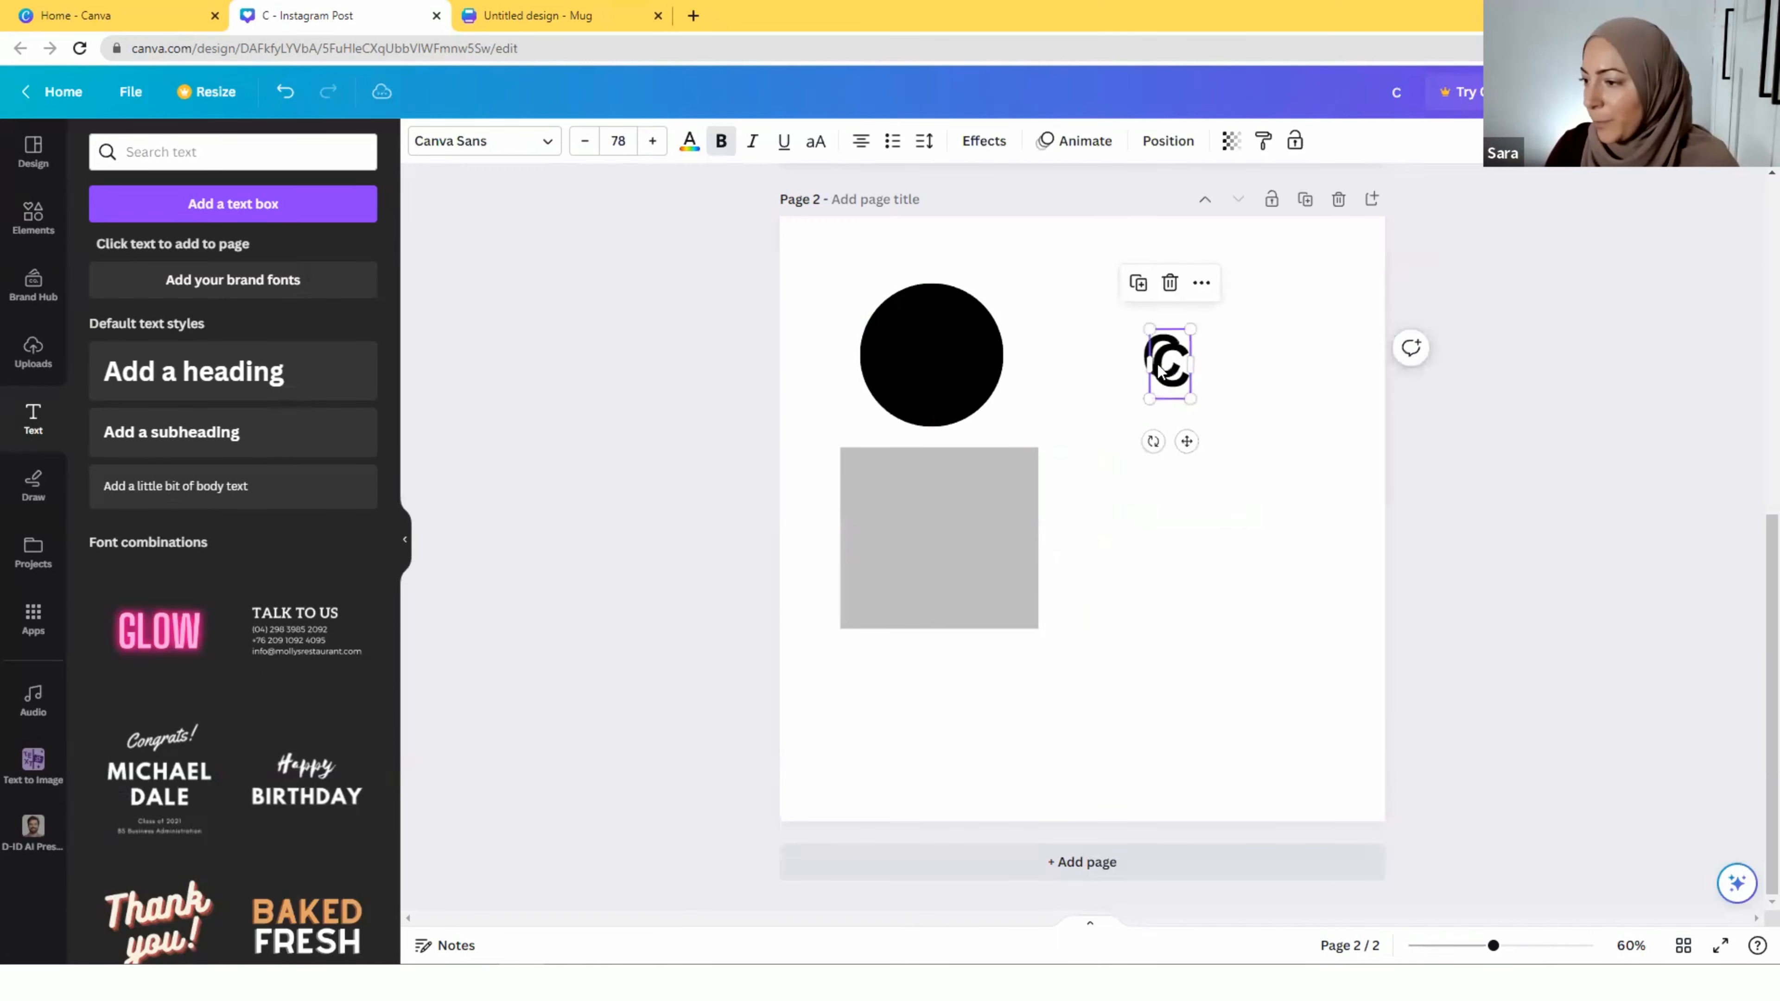
left_click_drag(1160, 370, 1164, 510)
double_click(1165, 513)
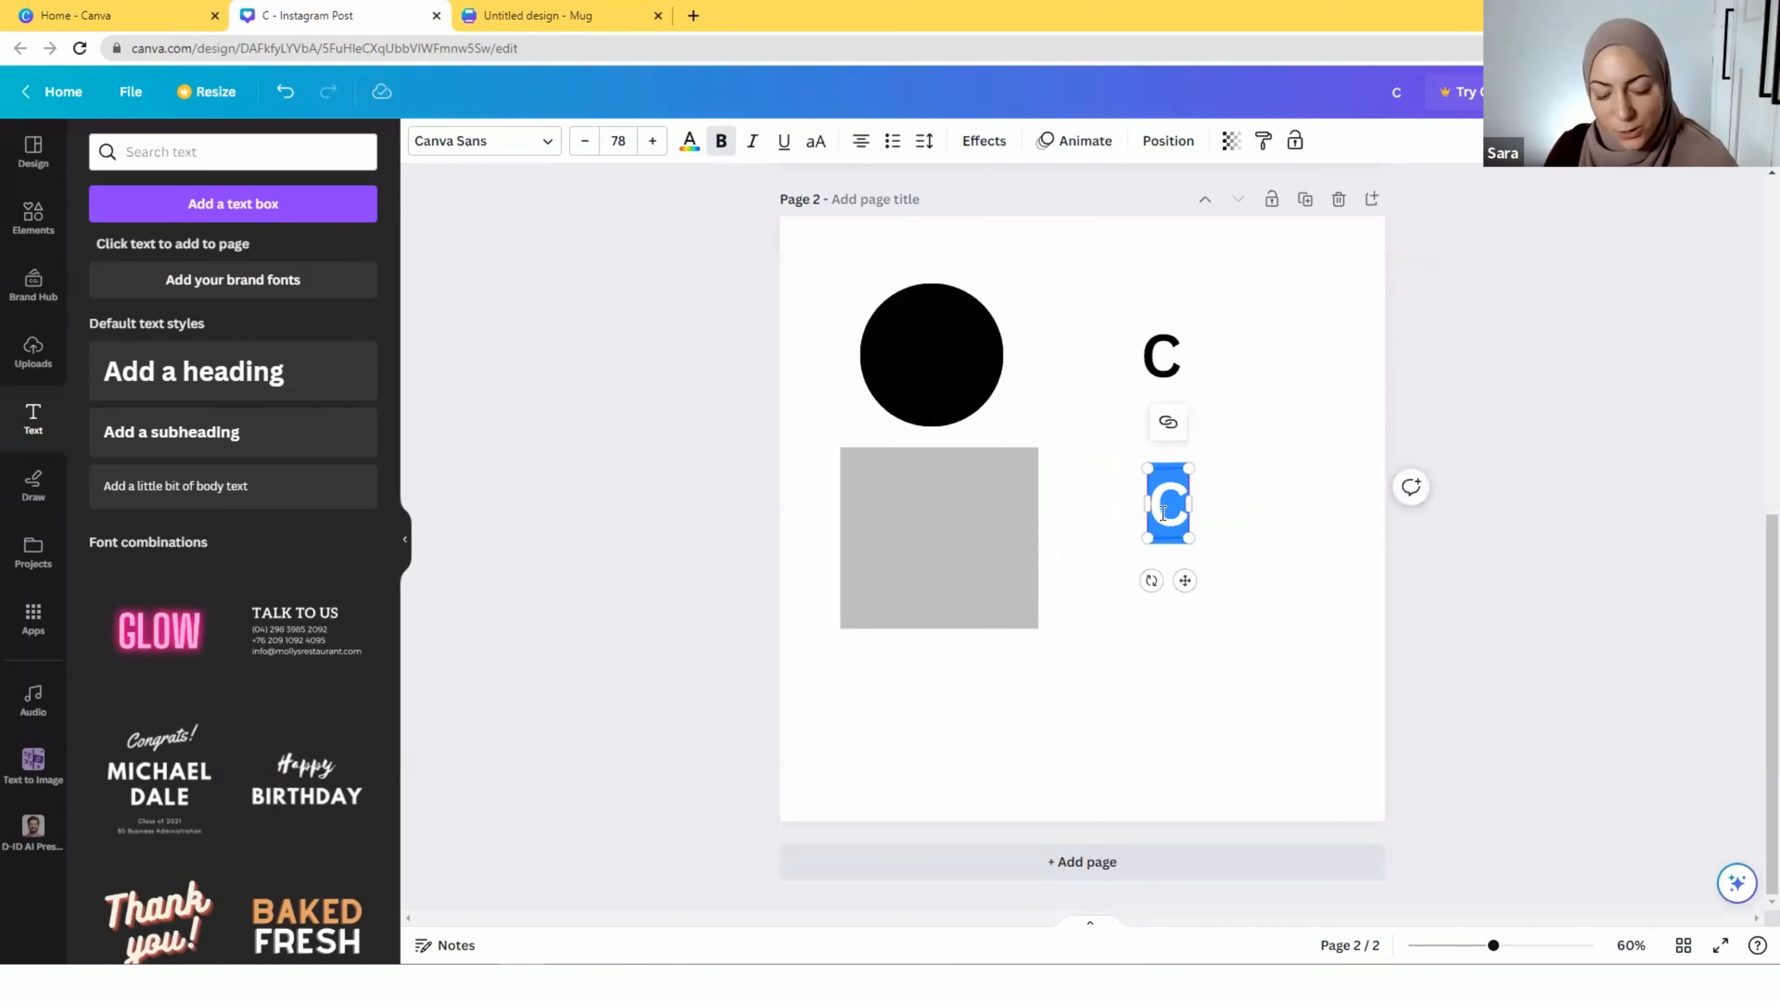
type("R")
left_click(1220, 655)
Shrink the grey rectangle to a flatter, narrower shape that fits beneath the black circle
left_click(1001, 588)
left_click_drag(1036, 626, 1005, 495)
left_click_drag(883, 488, 902, 489)
Add a horizontal black line and place it below the grey rectangle
left_click(1054, 664)
key("l")
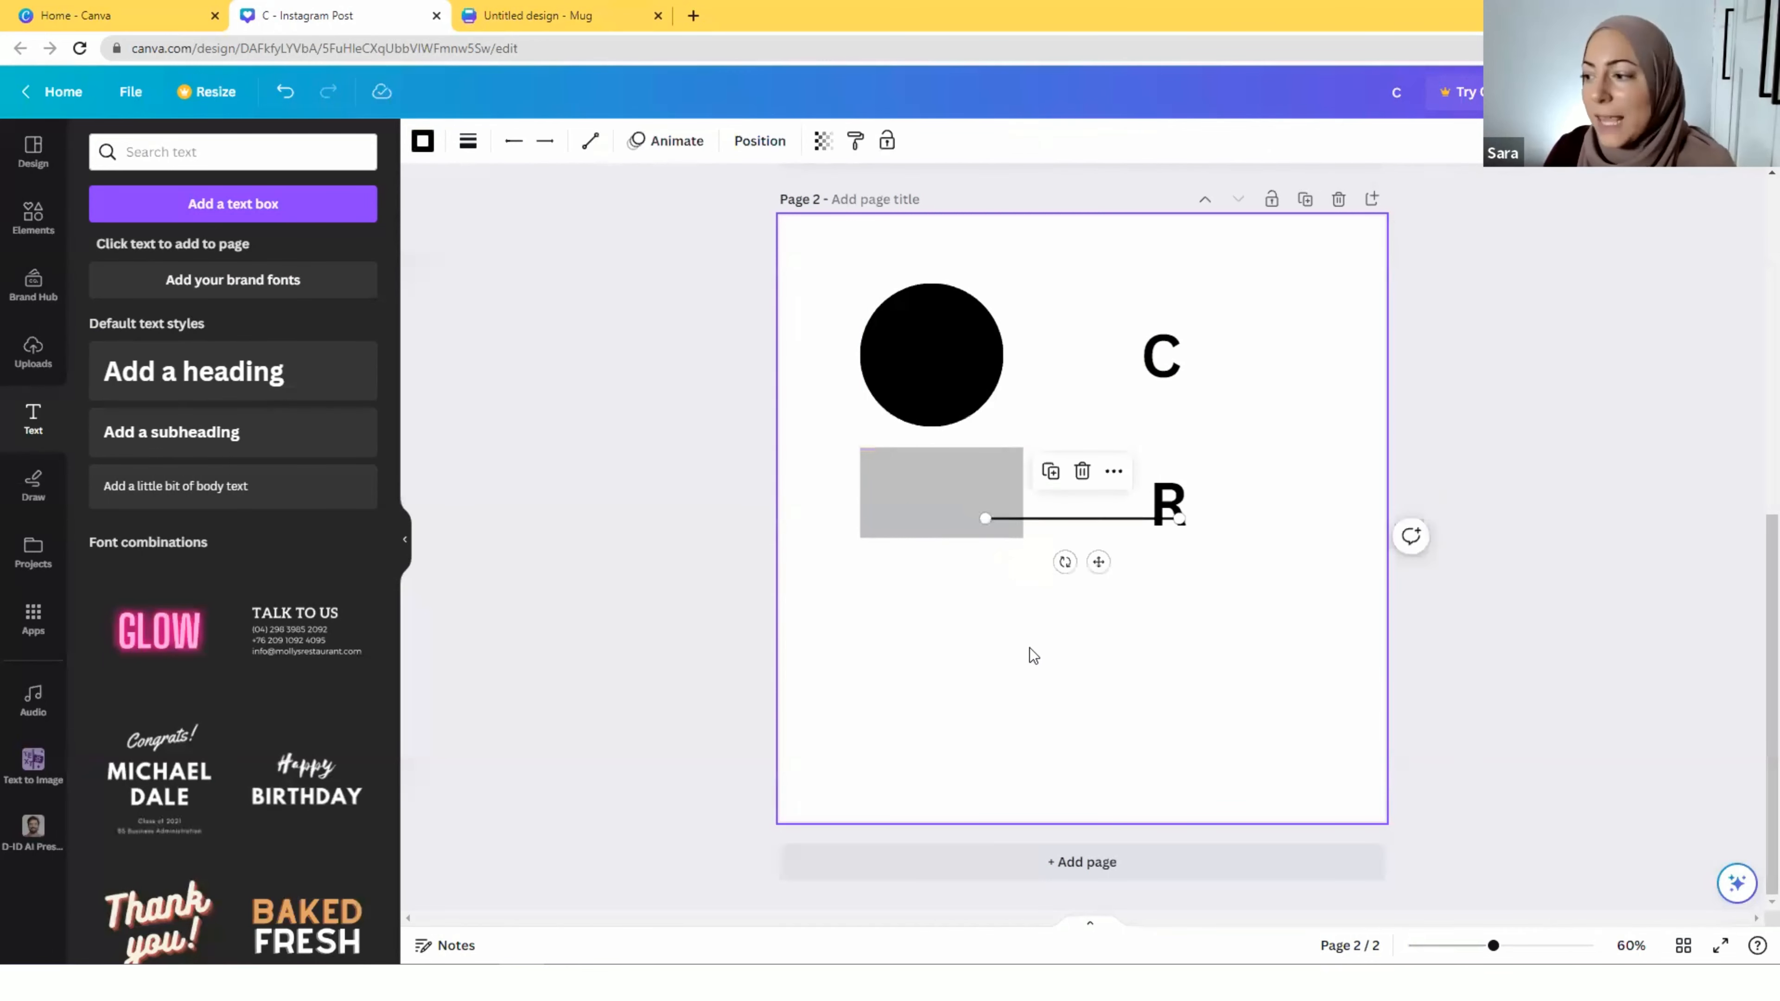
left_click_drag(1113, 522, 970, 638)
left_click(1035, 694)
Duplicate the letter R, place the copy beside the line and change its text to "L"
left_click(1168, 512)
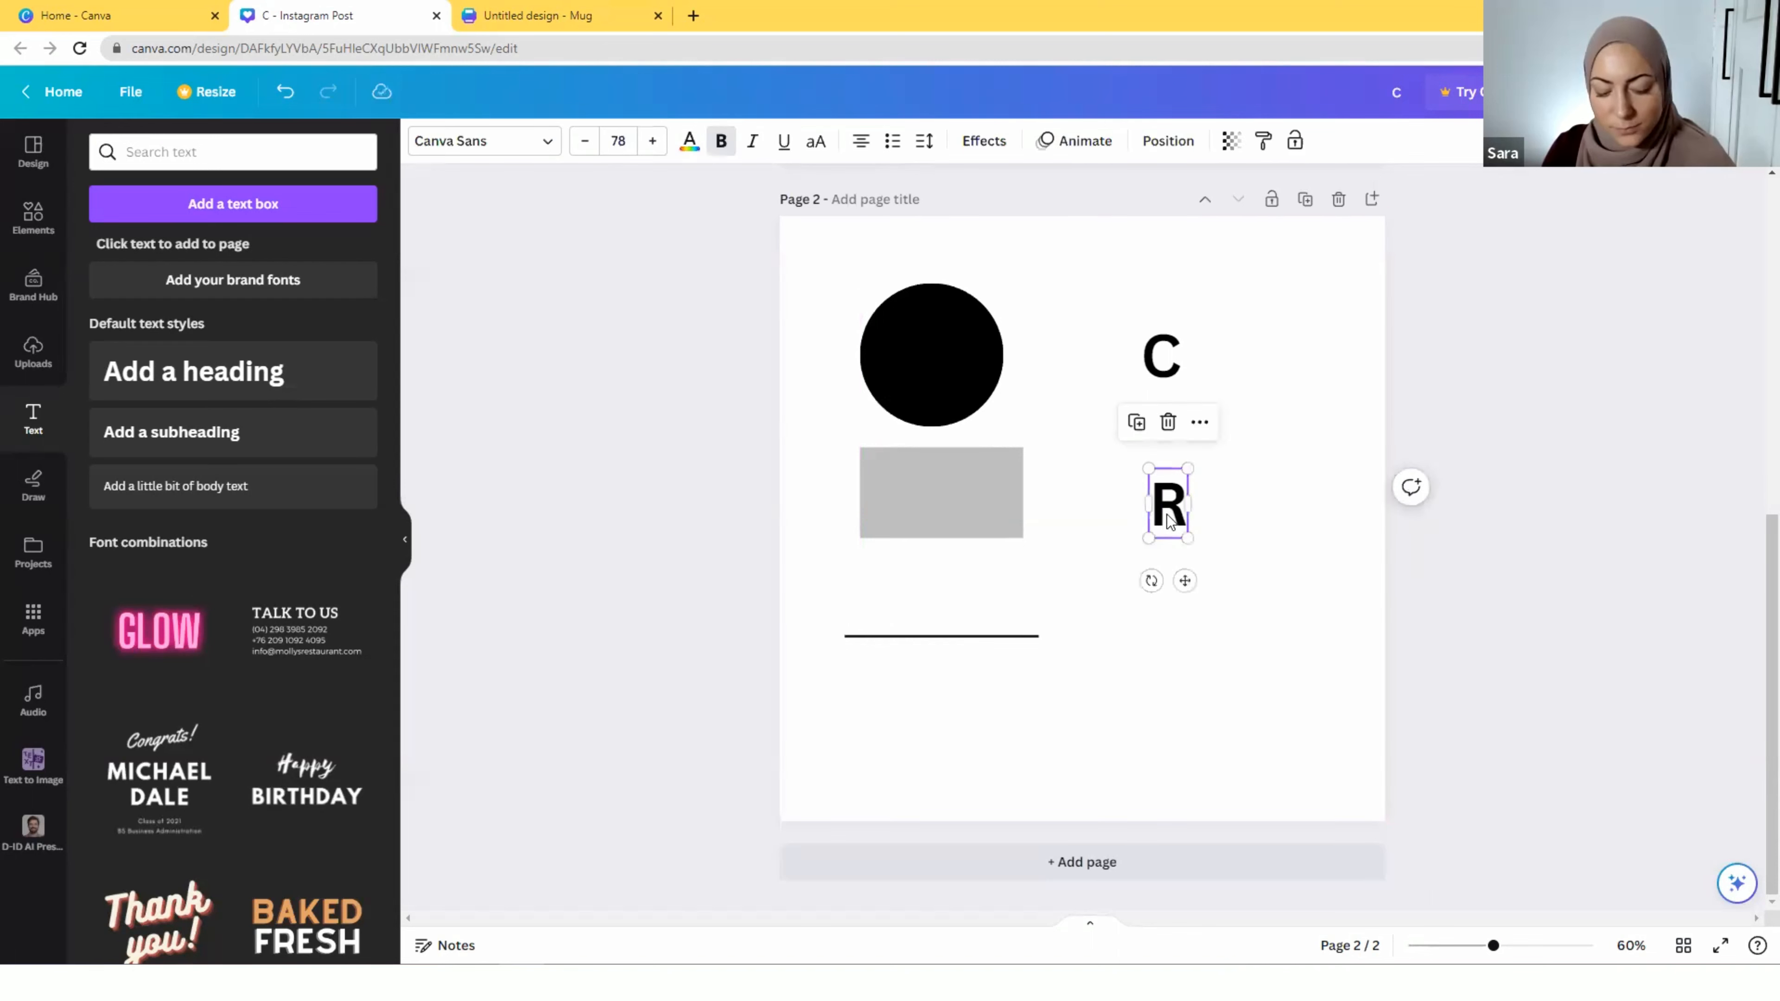
key("ctrl+d")
left_click_drag(1170, 537, 1175, 644)
double_click(1175, 643)
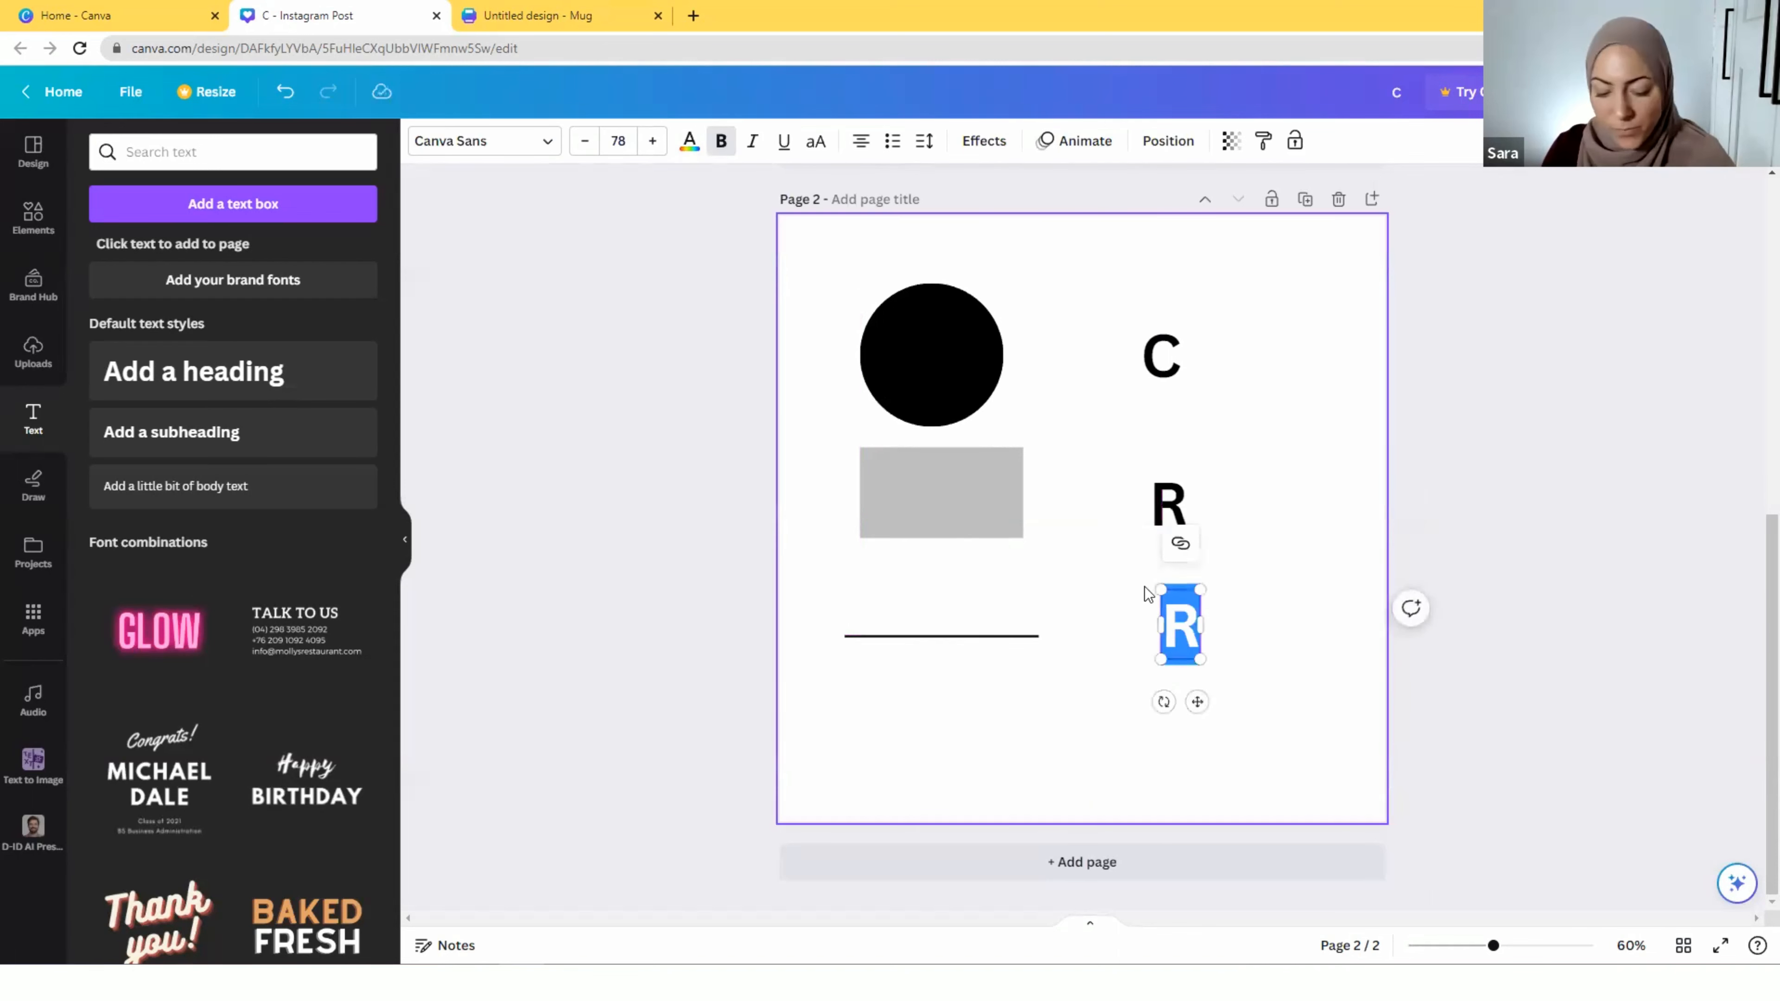
type("L")
left_click(1252, 646)
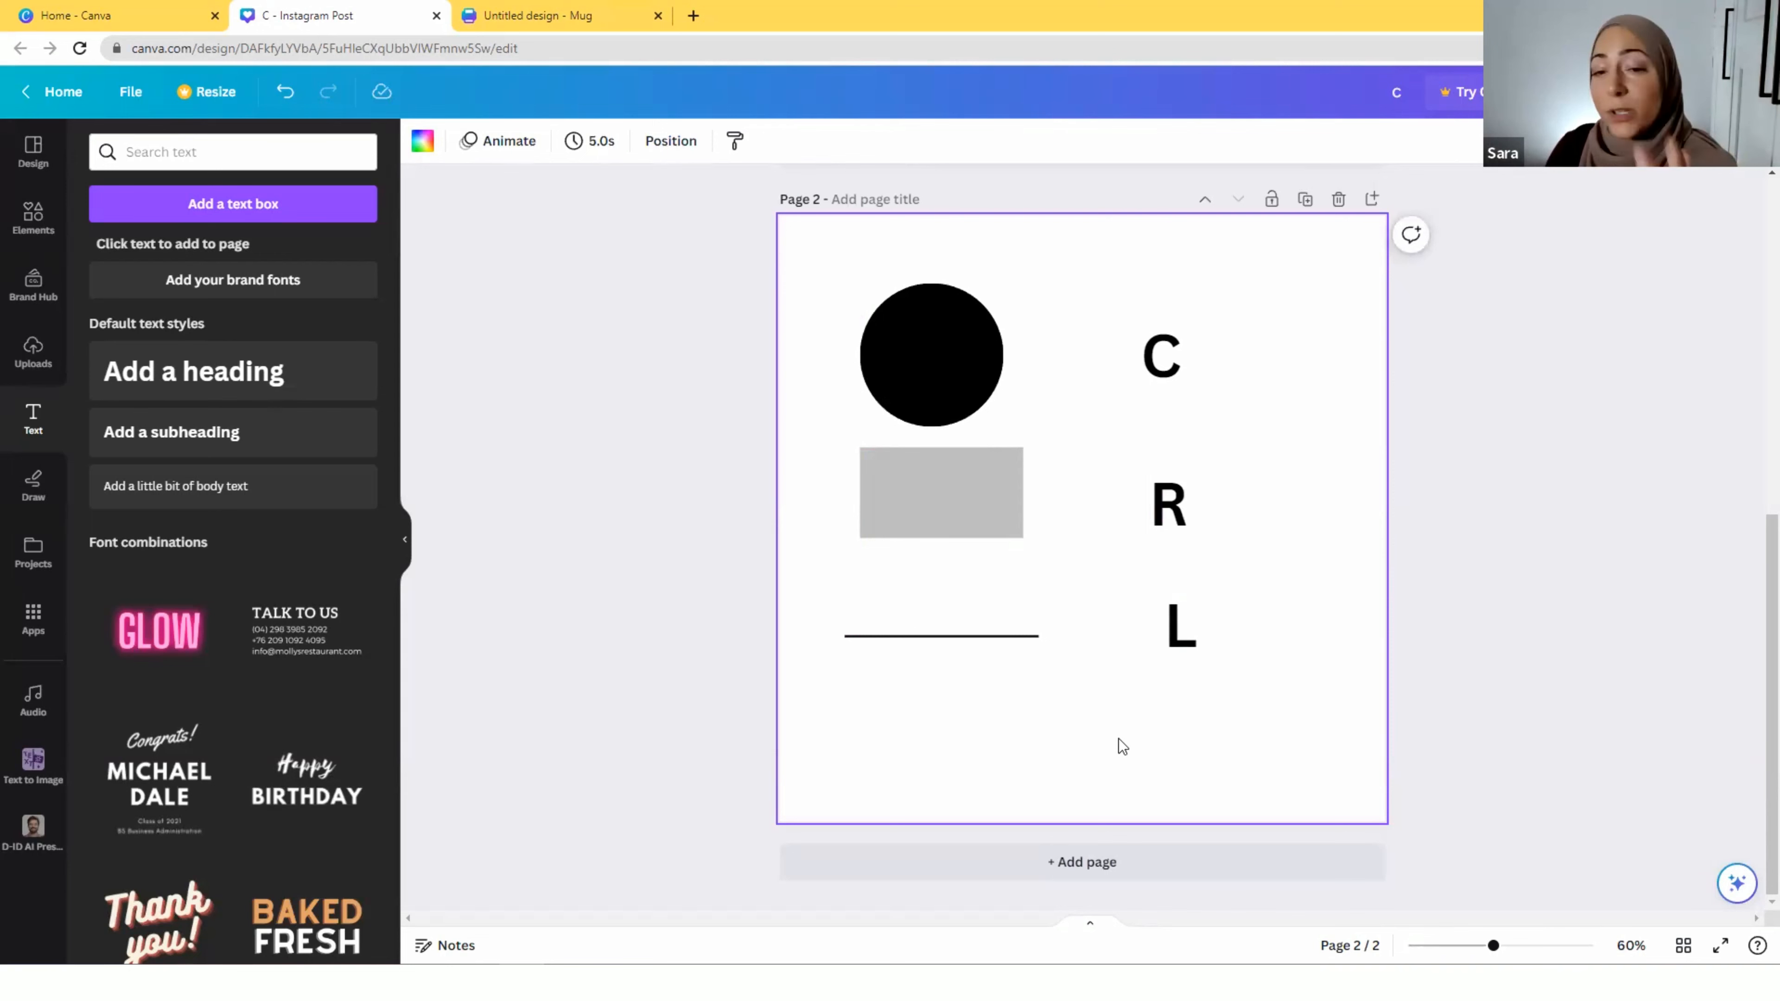
Add a paragraph text box with its placeholder text and place it below the line
left_click(32, 165)
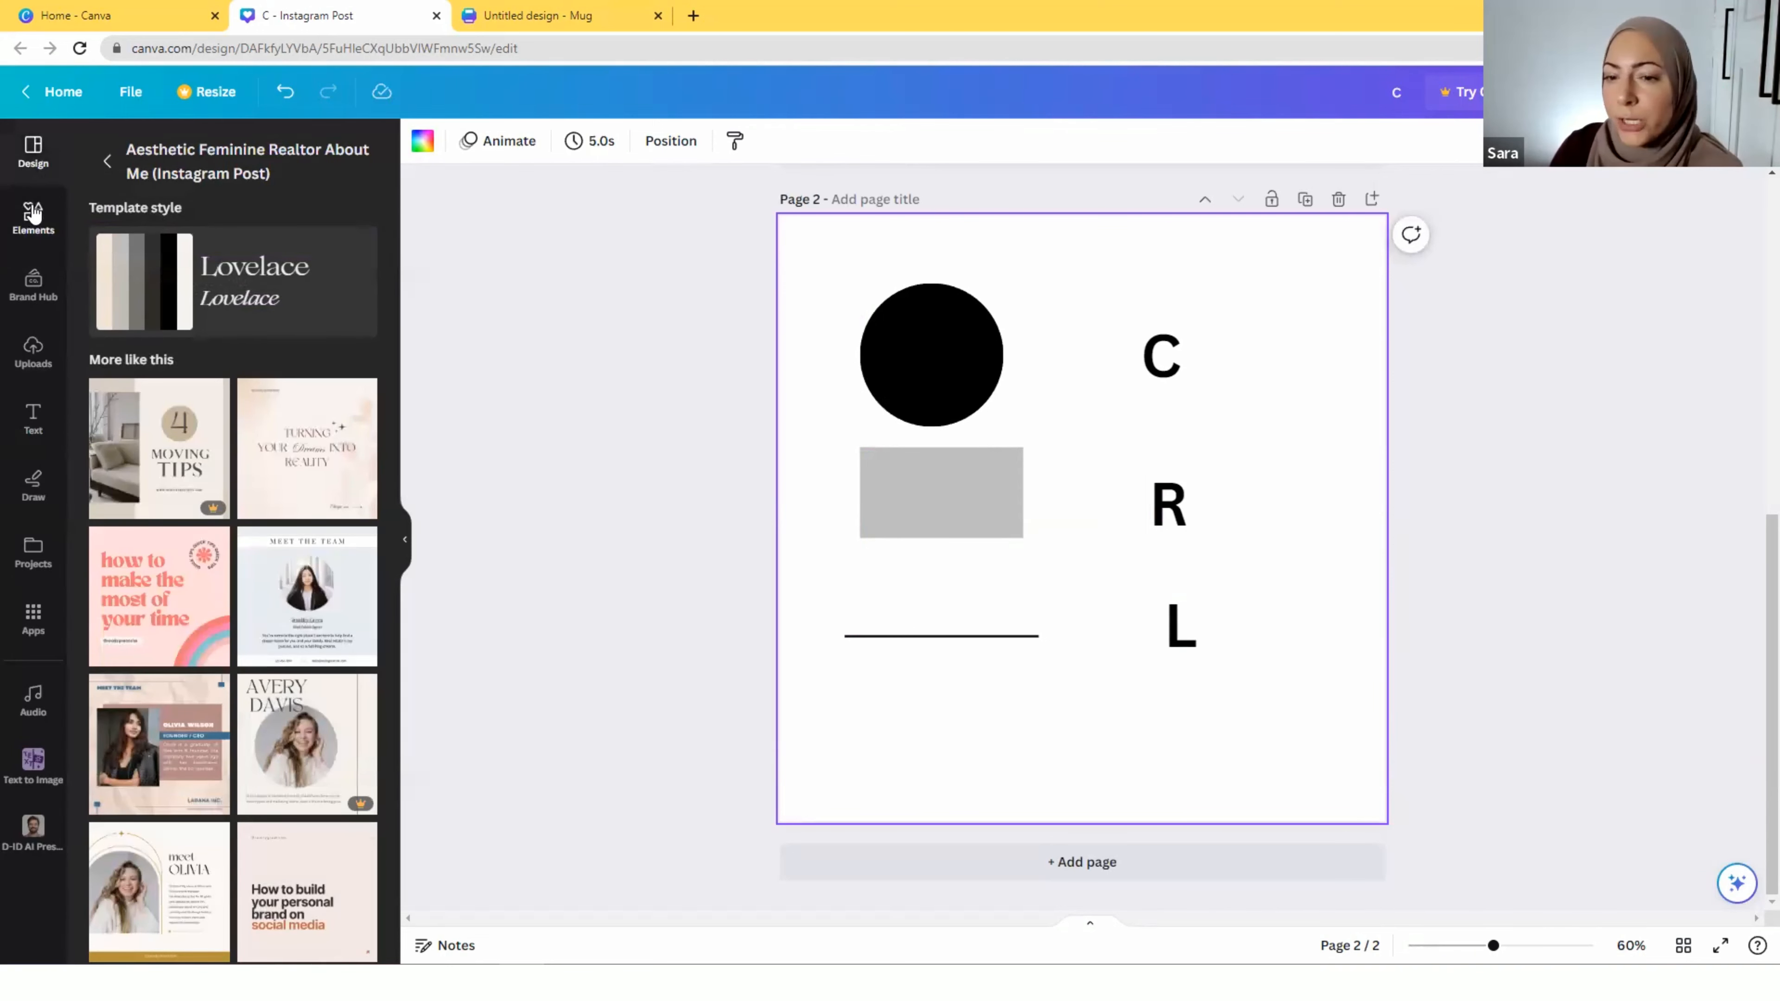
key("t")
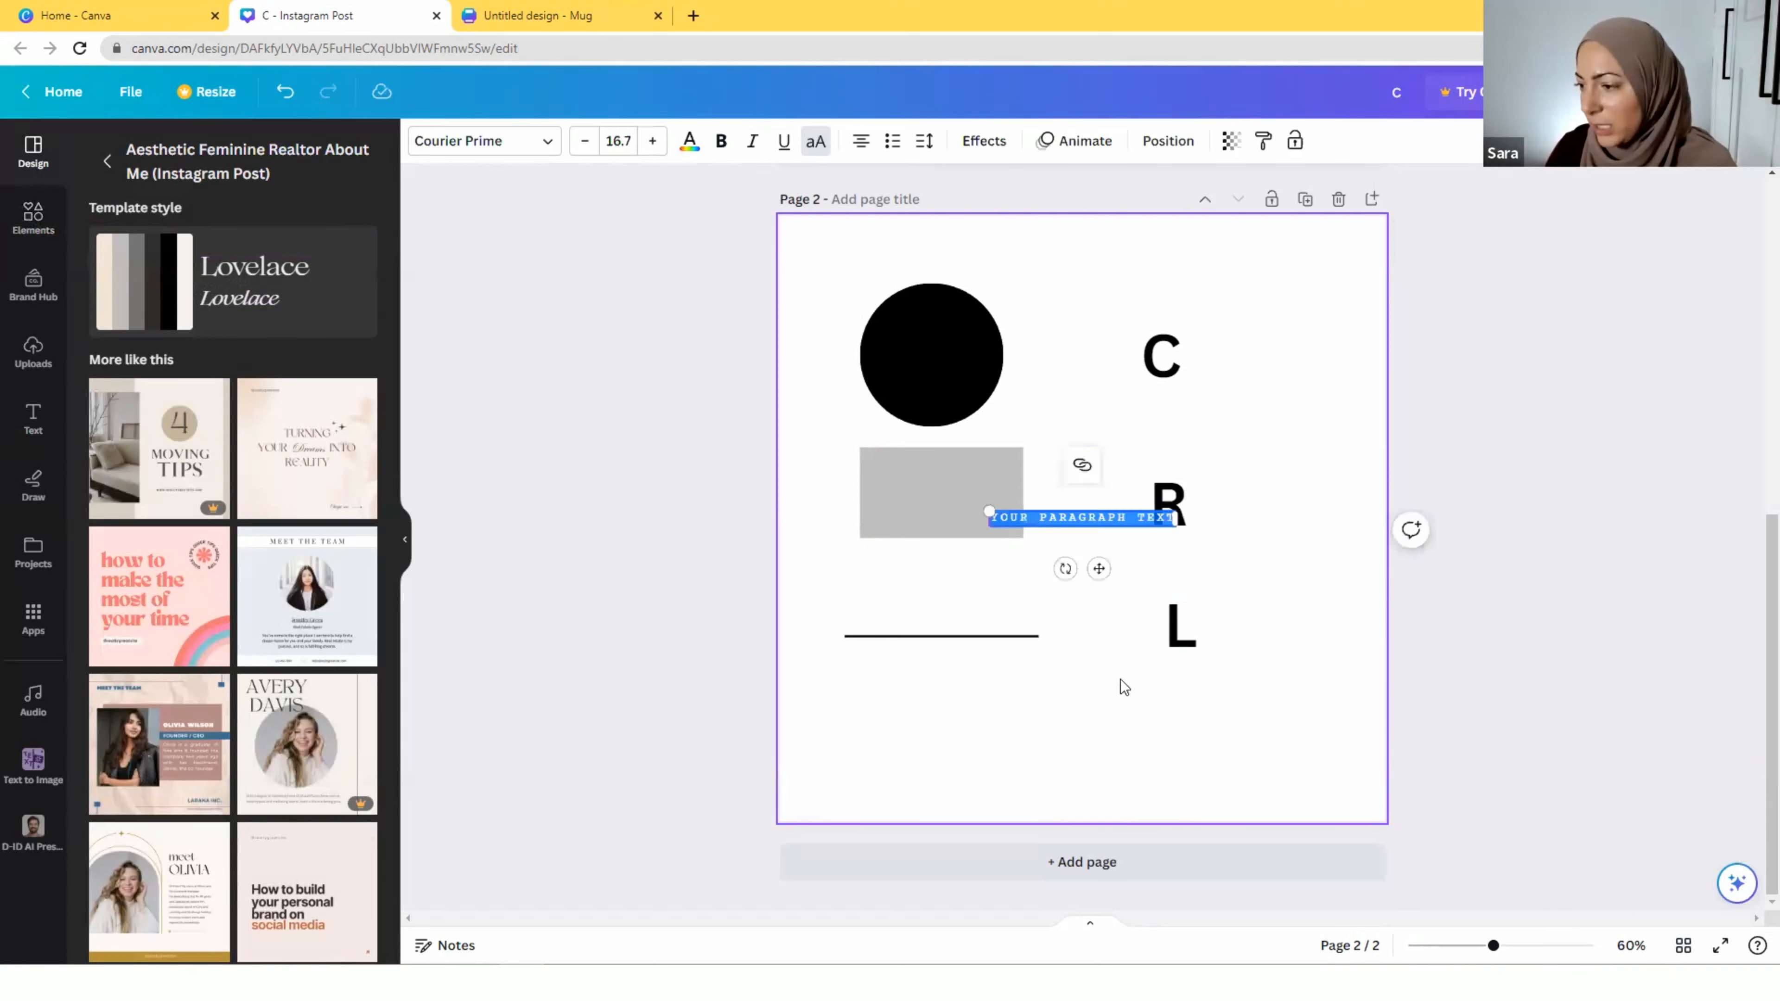
left_click(1094, 645)
left_click_drag(1083, 521, 942, 721)
Duplicate the letter L, place the copy beside the paragraph text and change it to "T"
left_click(1184, 631)
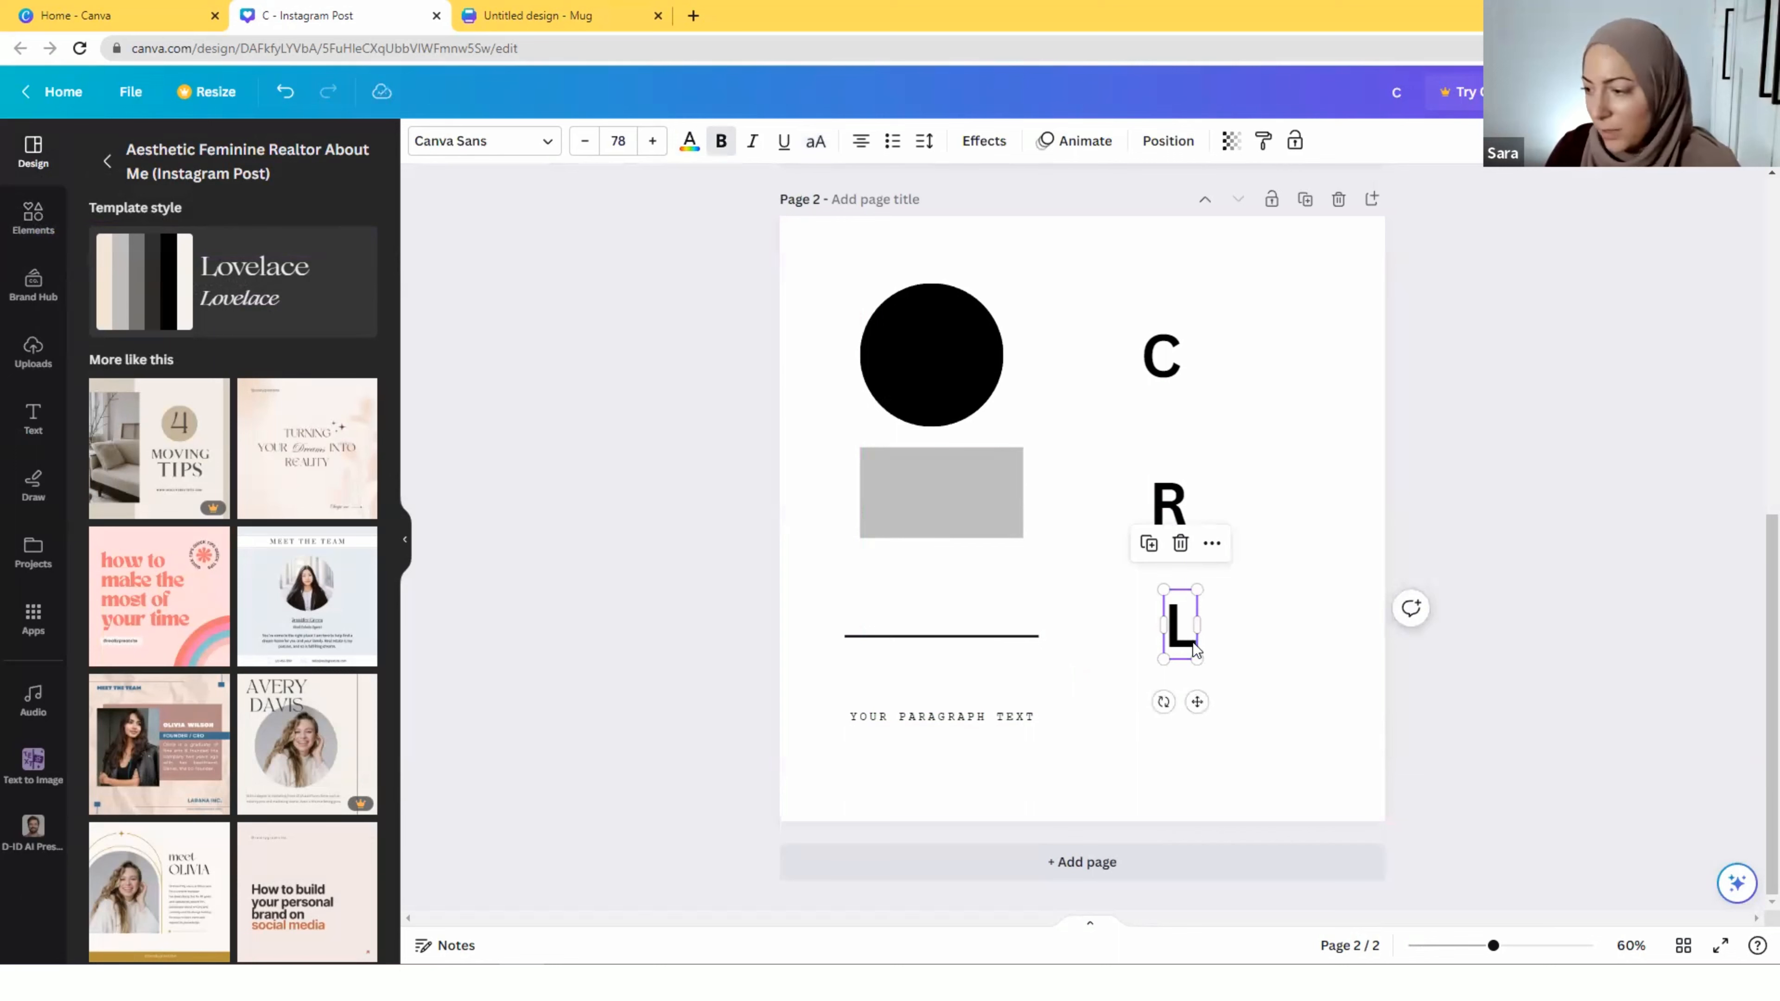
left_click(1274, 638)
left_click(1179, 654)
key("ctrl+d")
mouse_move(1190, 654)
left_mouse_down()
mouse_move(1194, 739)
mouse_move(1190, 686)
left_mouse_up()
double_click(1194, 740)
type("T")
left_click(1295, 733)
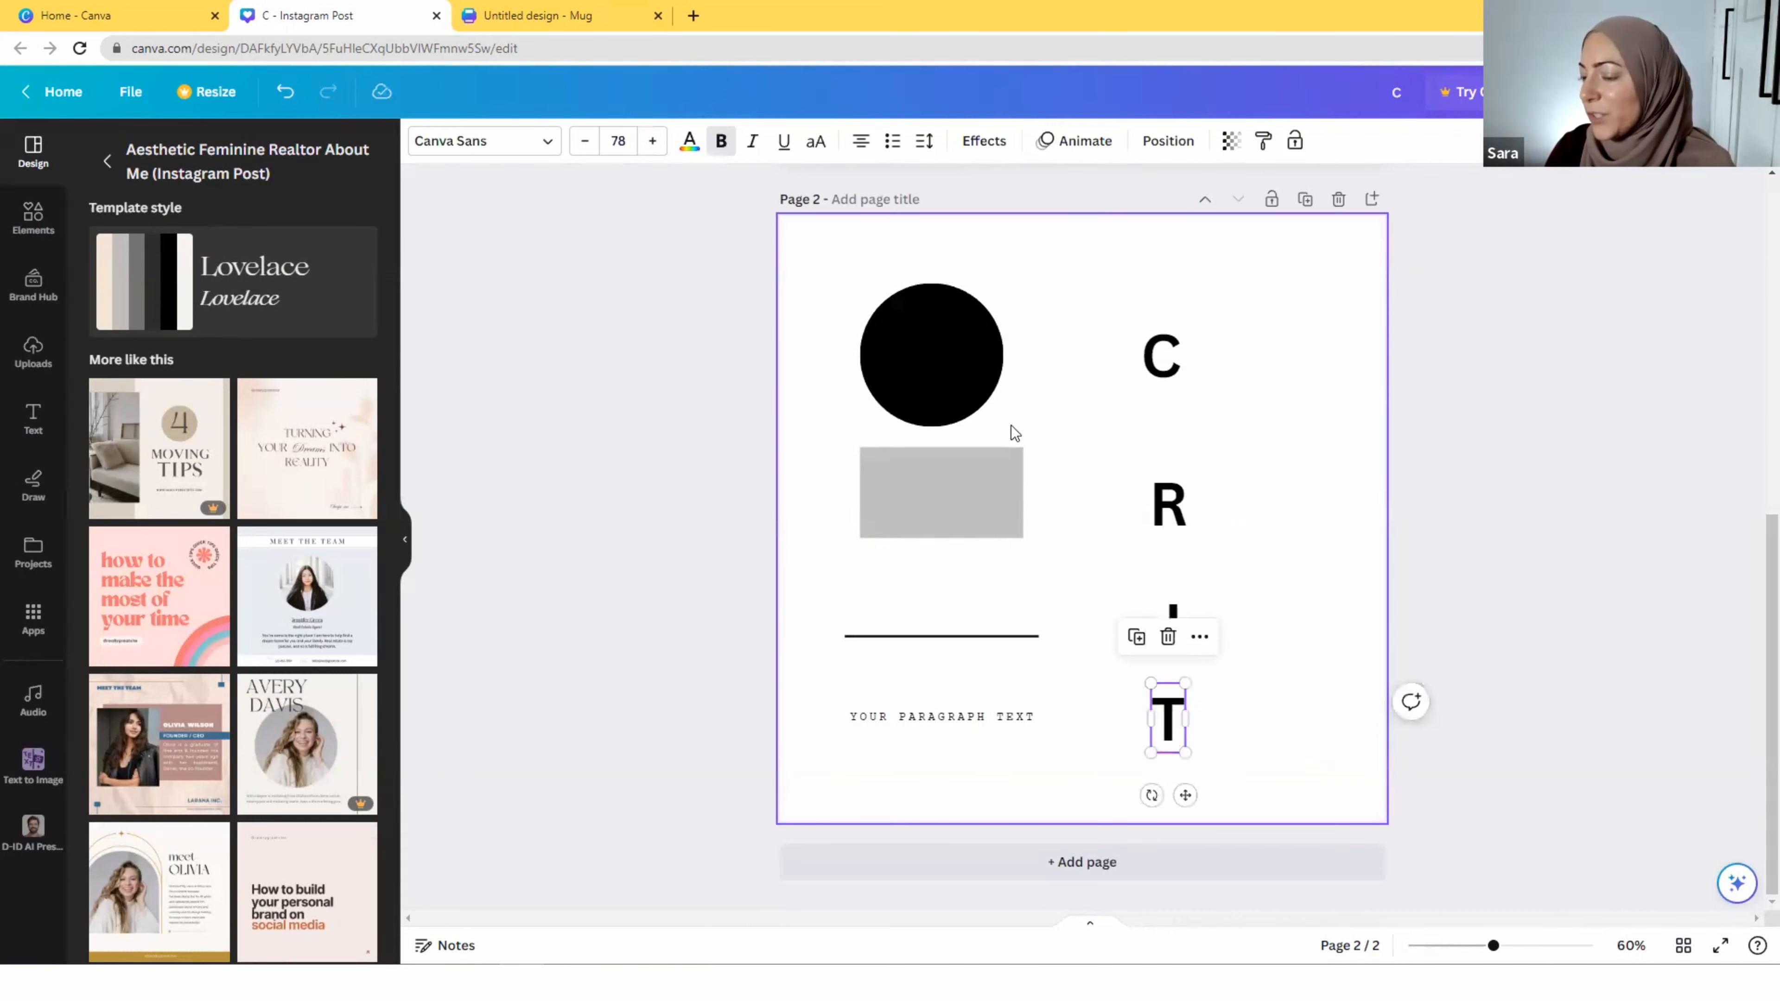
Shift the letter T slightly into line with the L above it and delete the extra "Add a heading" text
left_click(916, 655)
left_click_drag(1191, 708, 1209, 708)
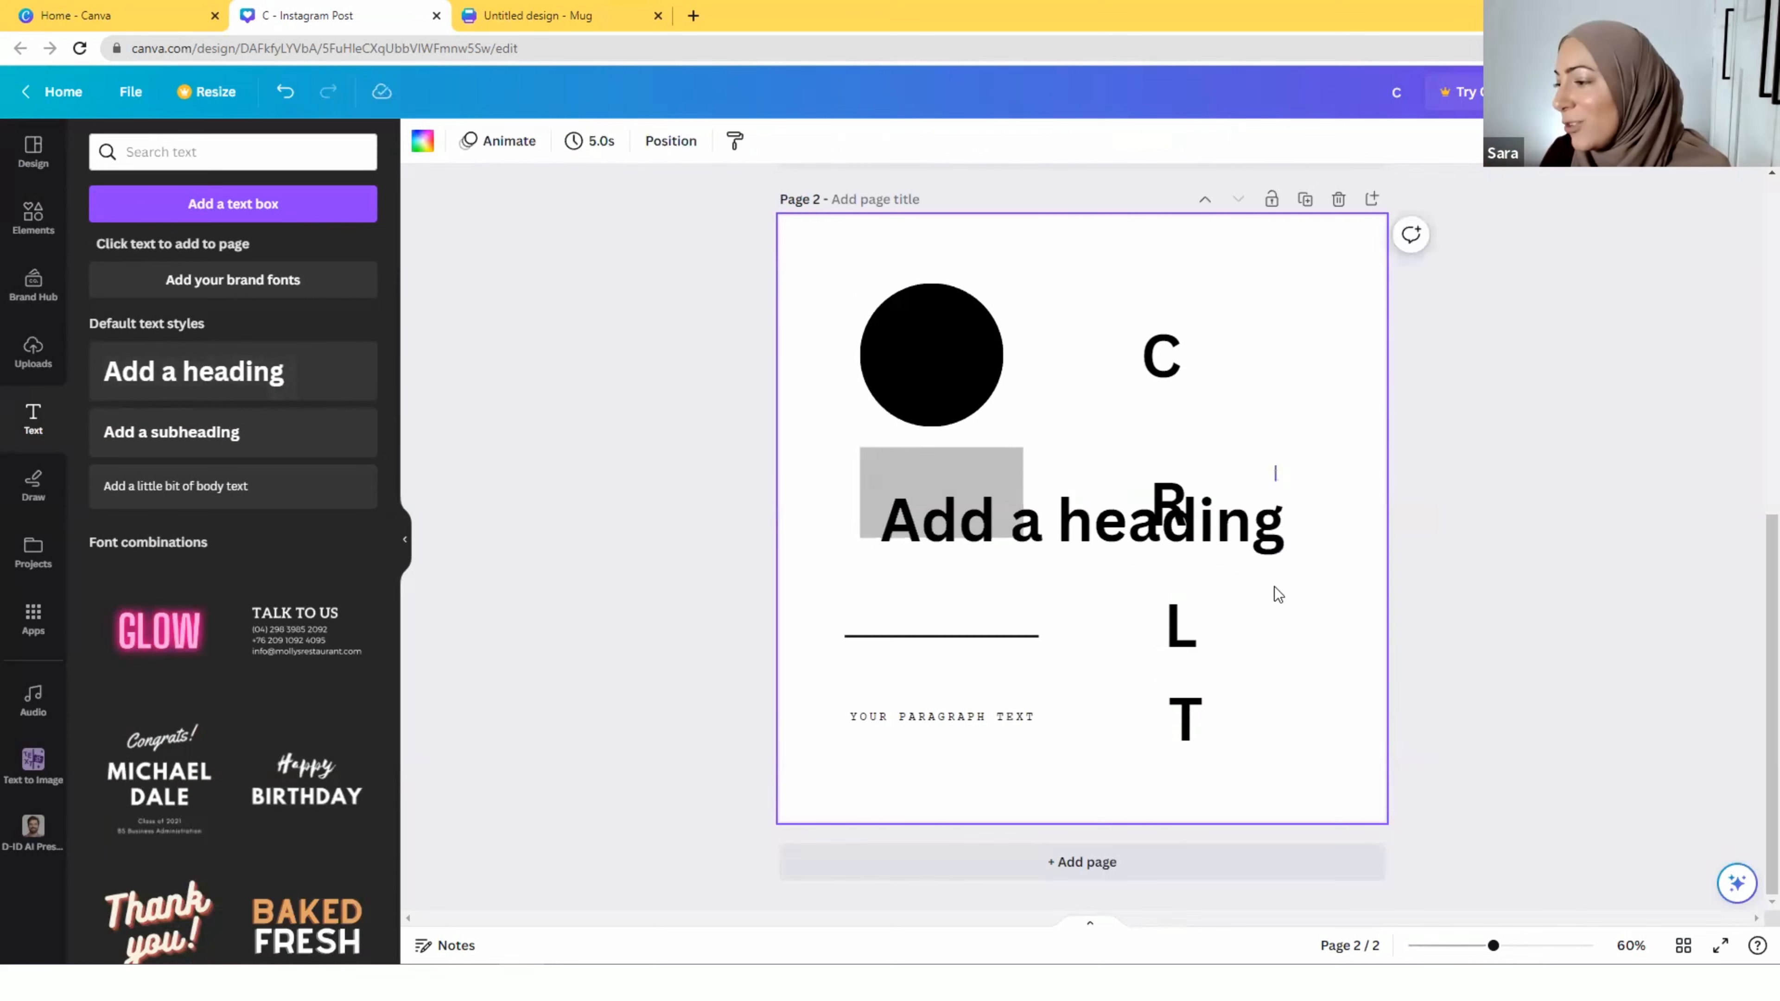
key("Delete")
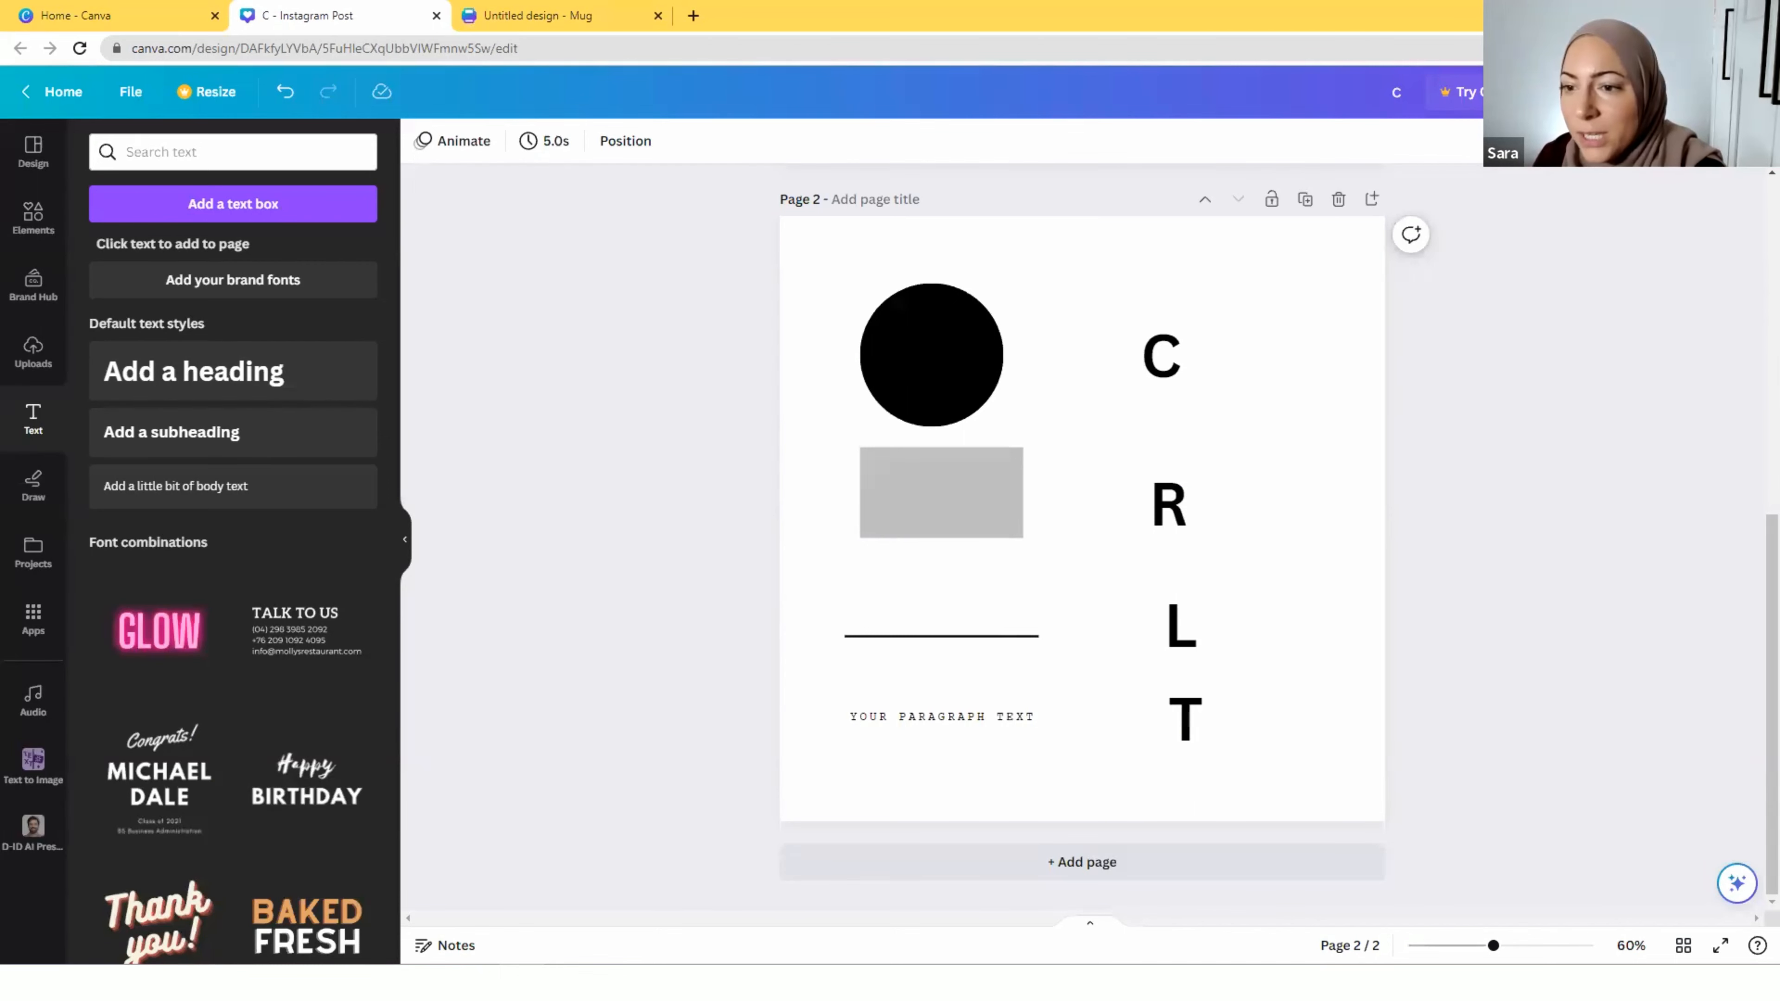
Add a third page and search the graphics elements for "strawberry"
left_click(33, 217)
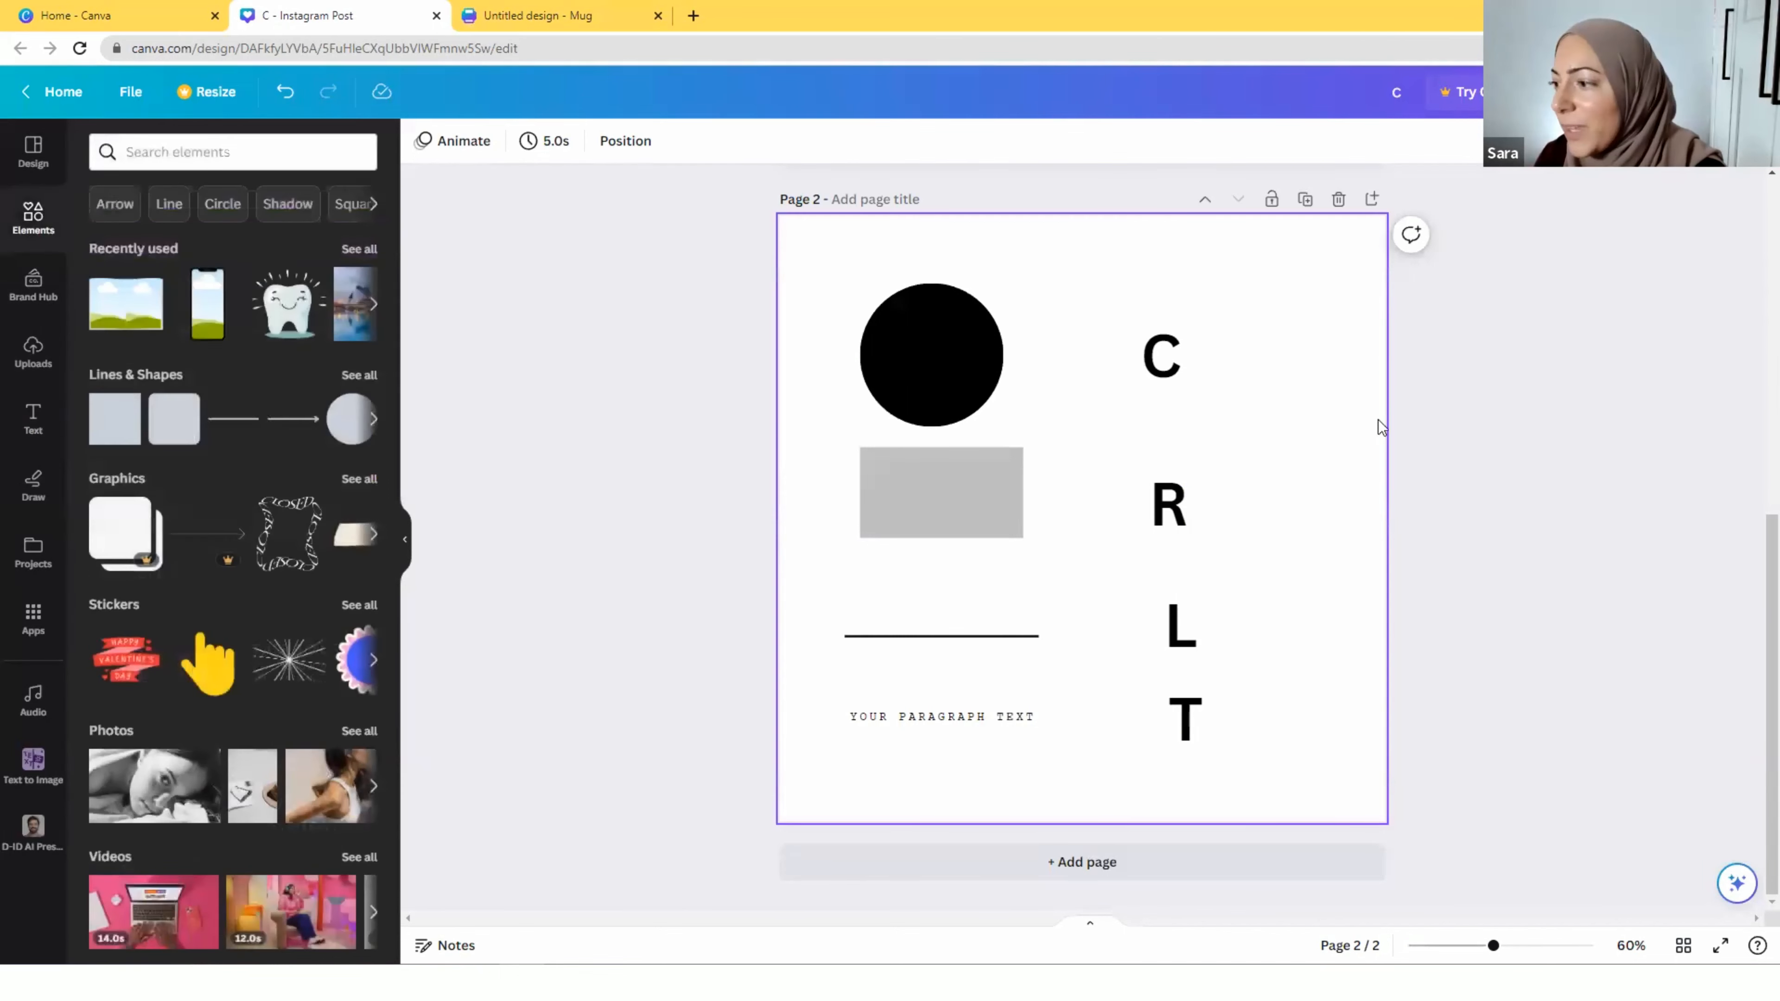
left_click(1371, 203)
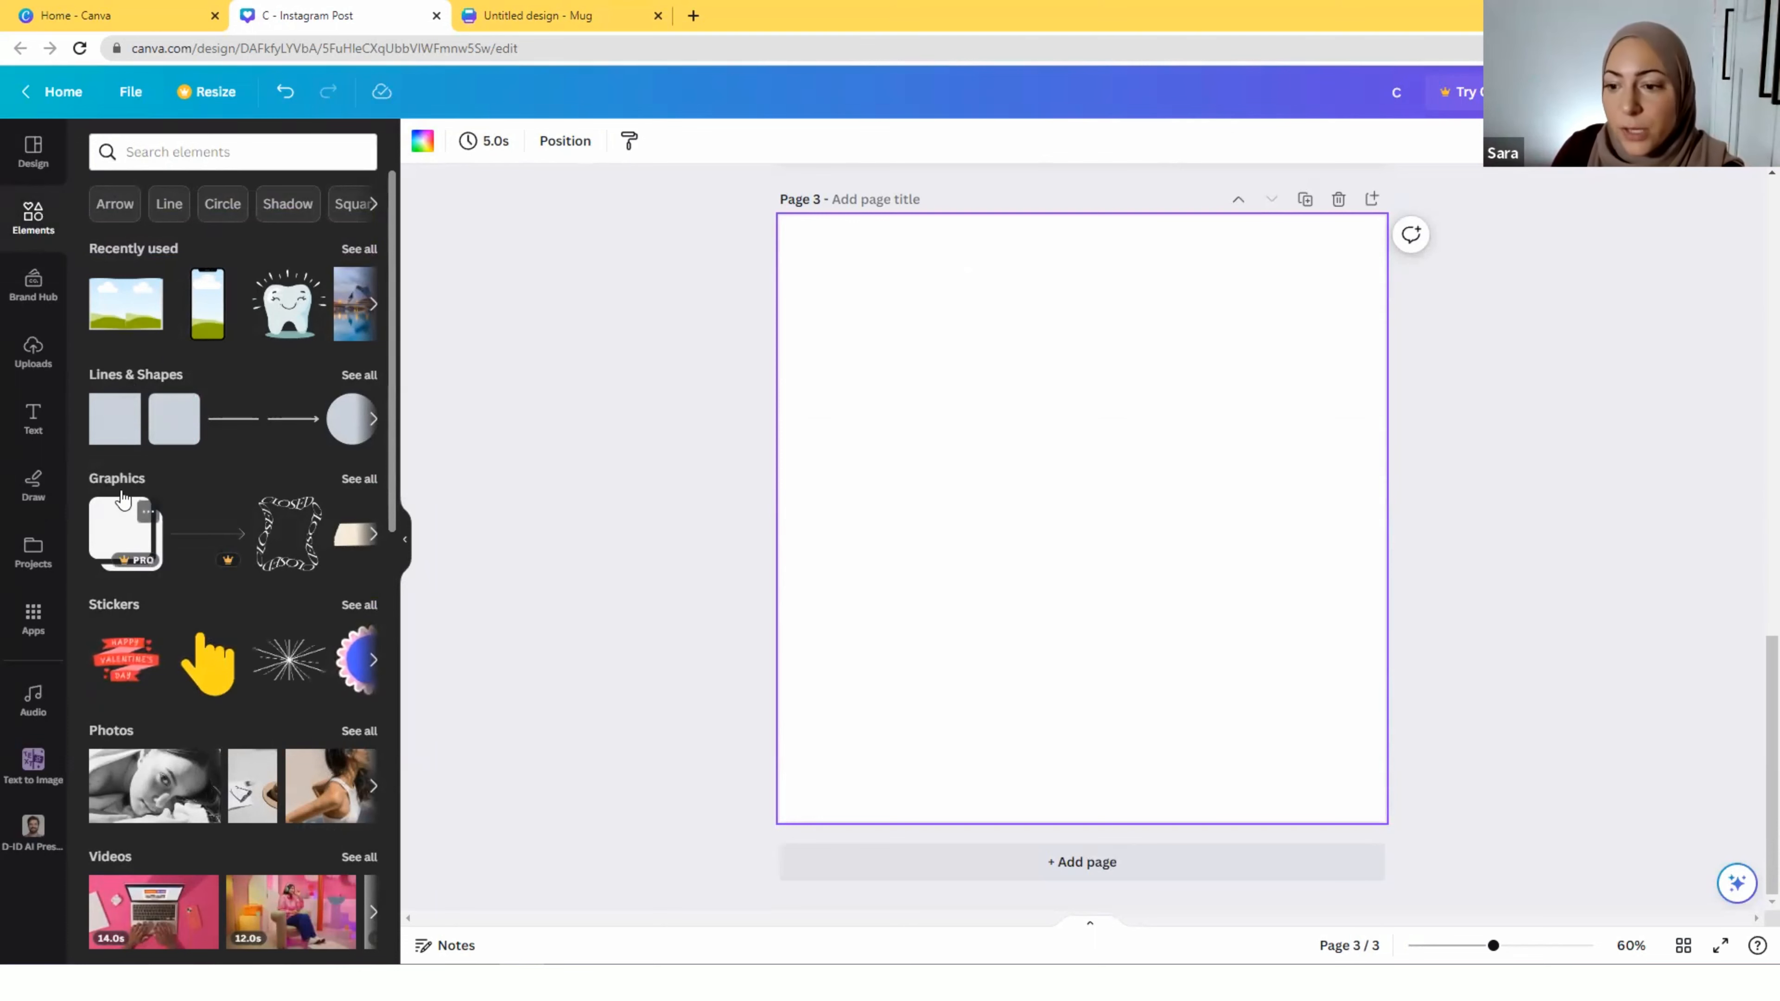
left_click(357, 480)
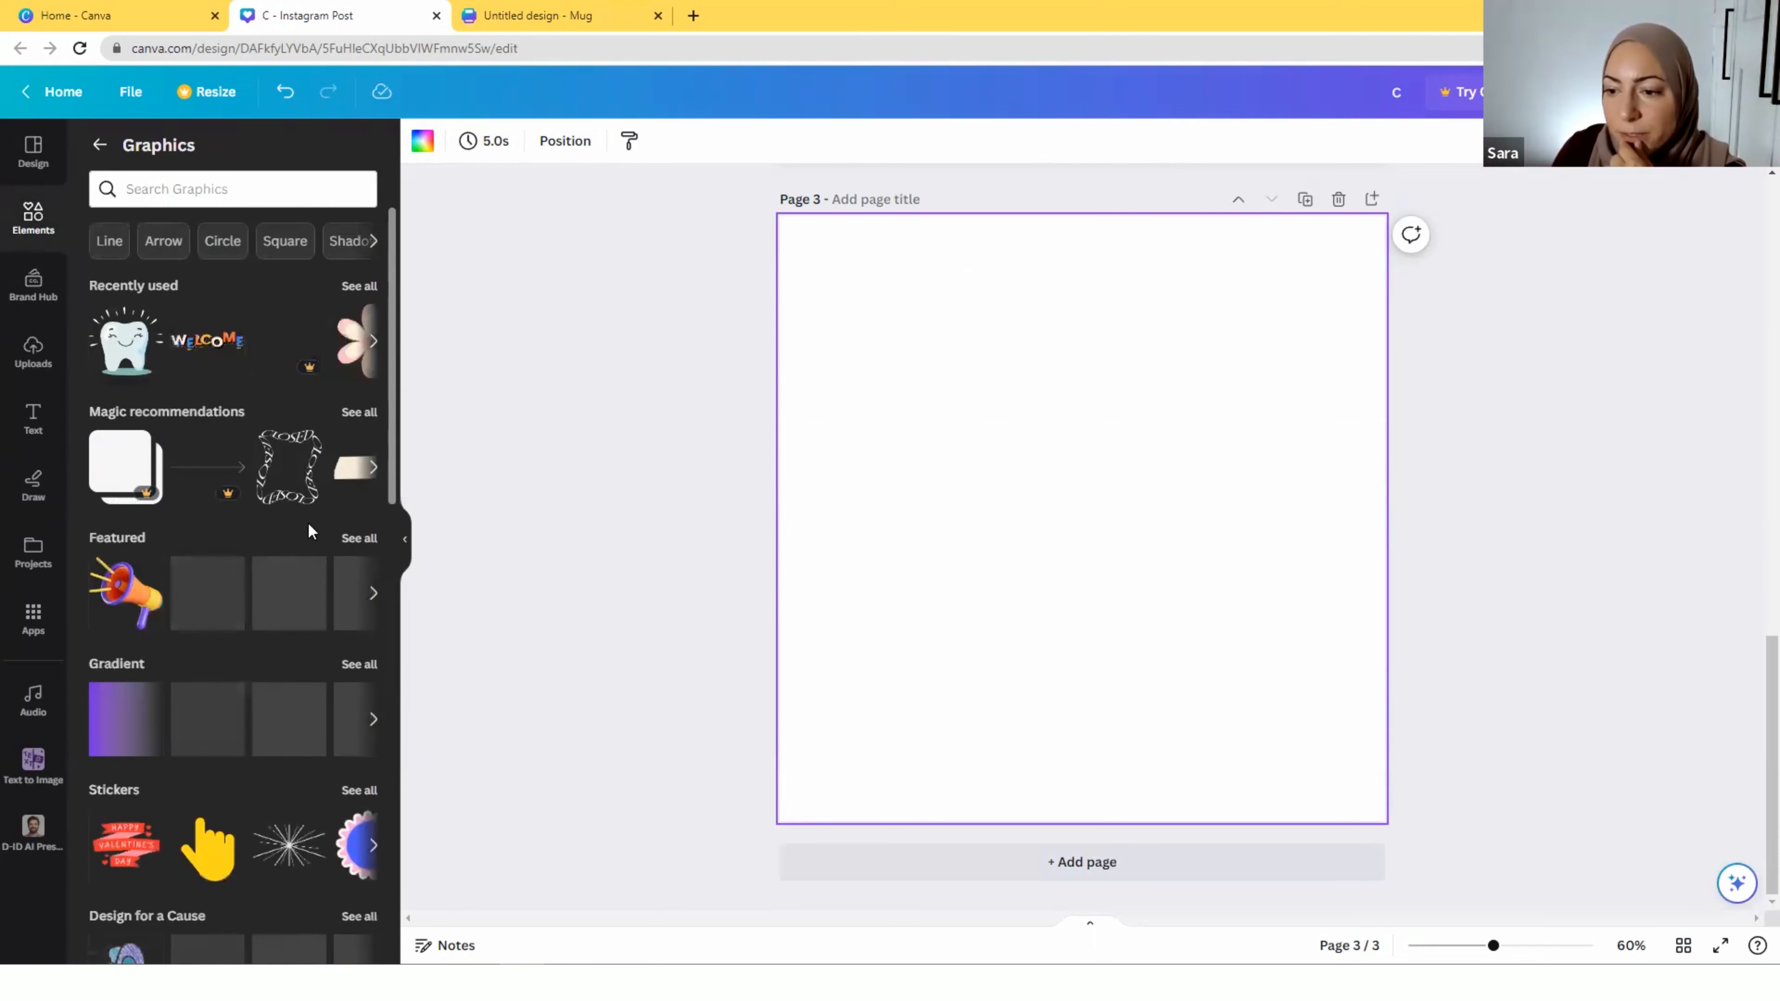
left_click(202, 188)
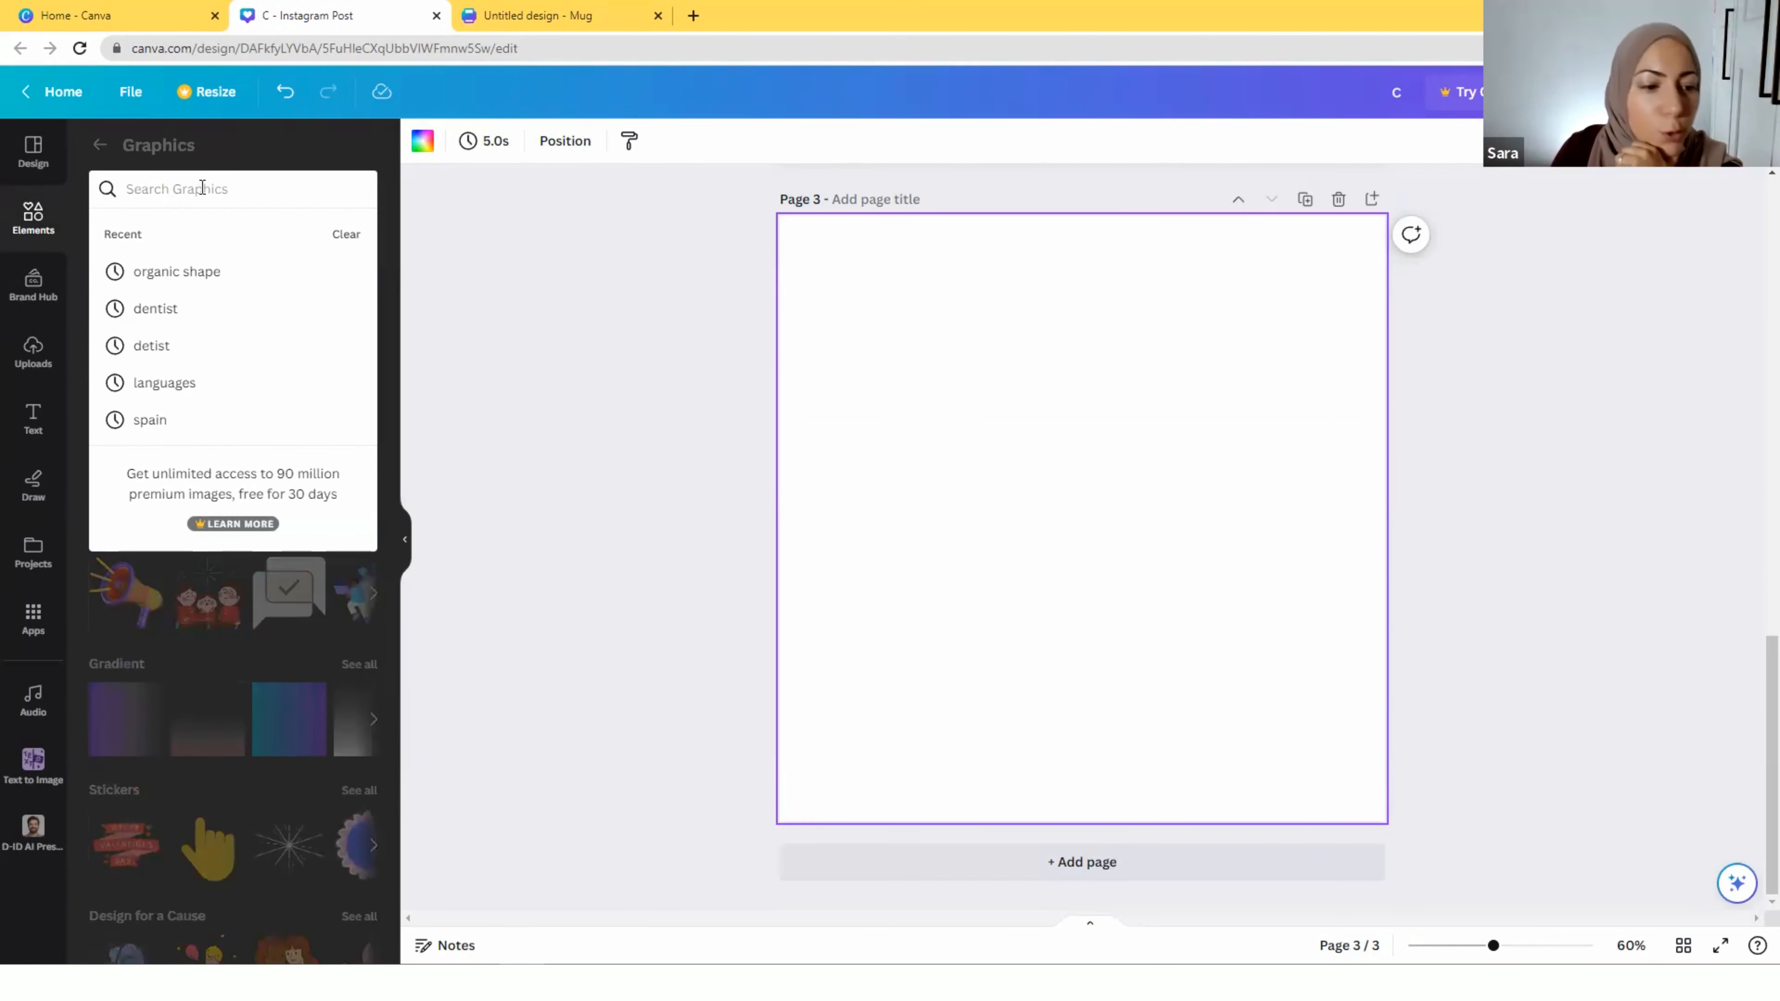
type("strawberry")
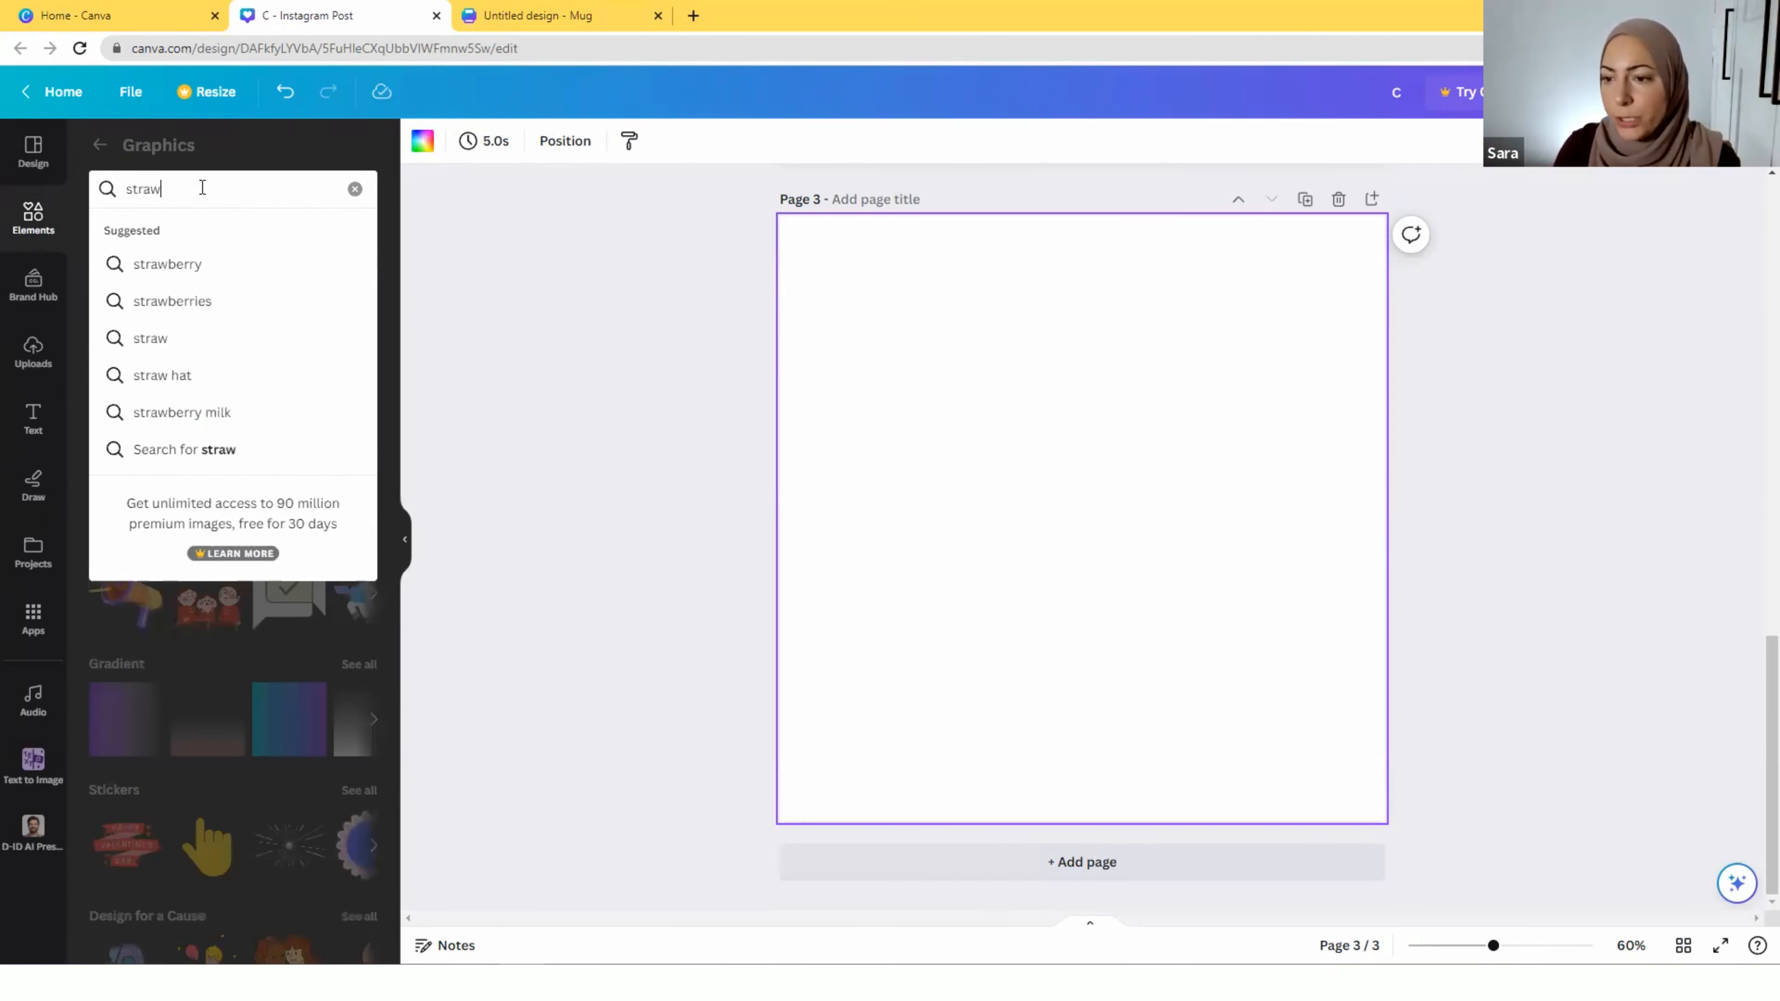
key("Return")
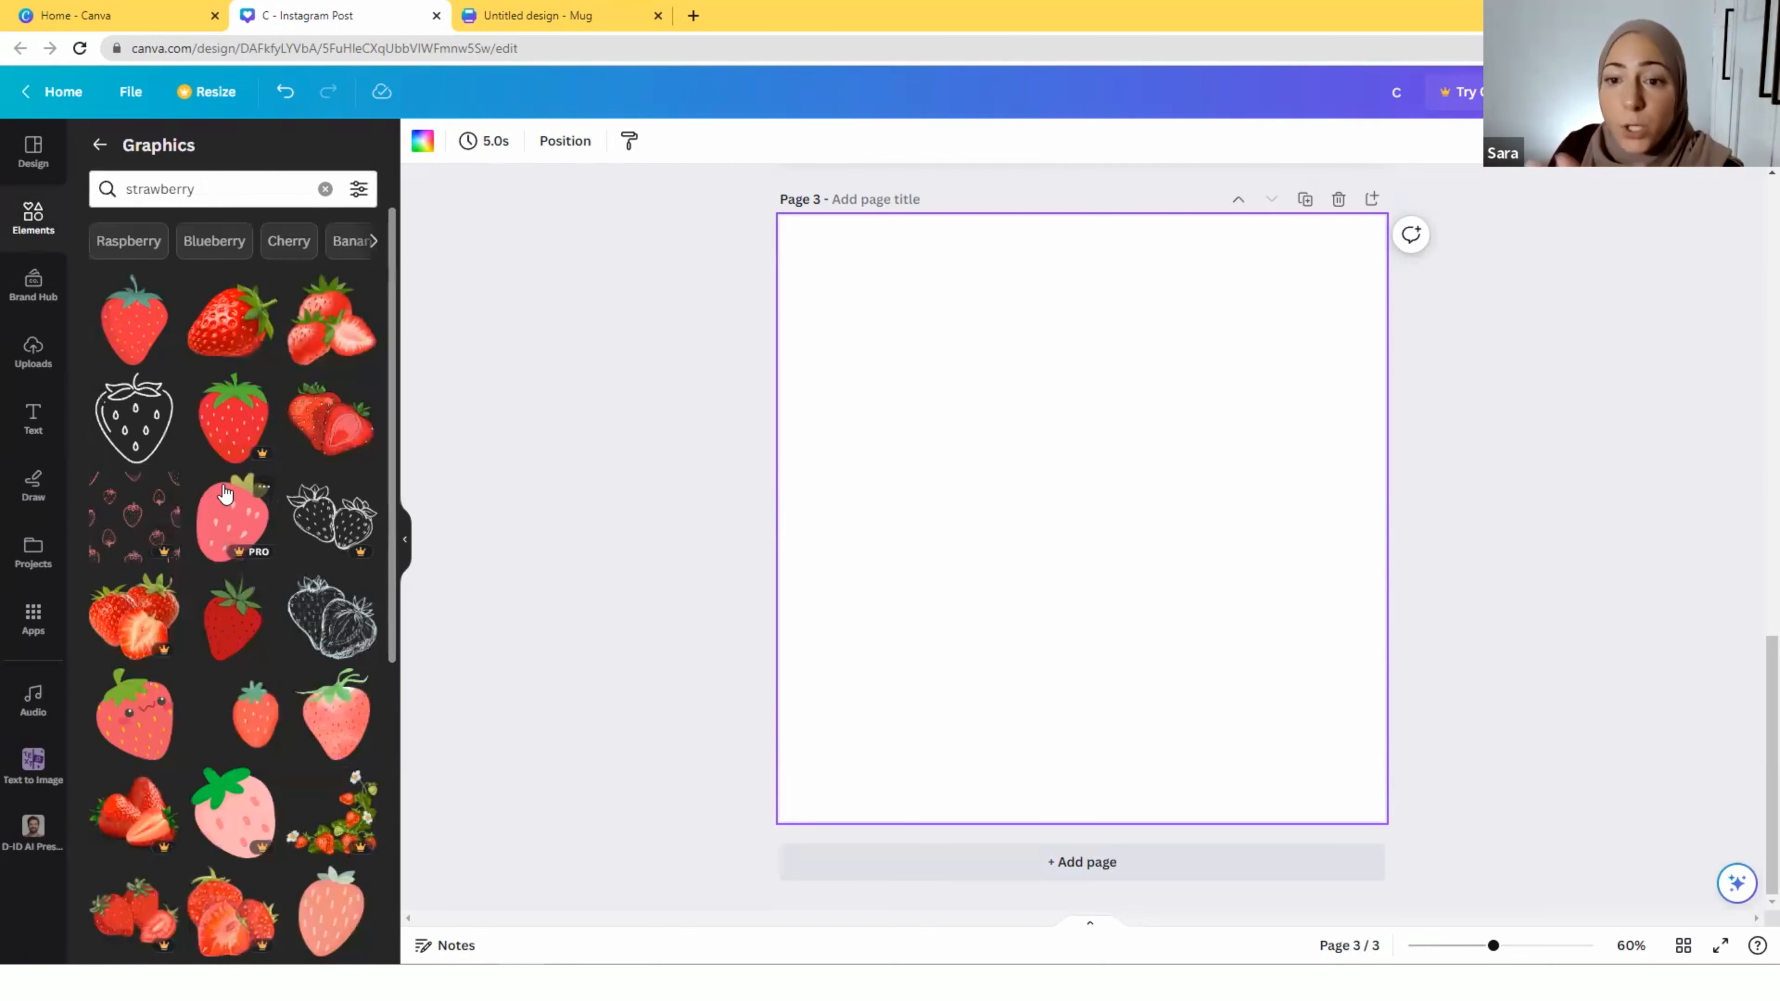
scroll(226, 498, "down", 3)
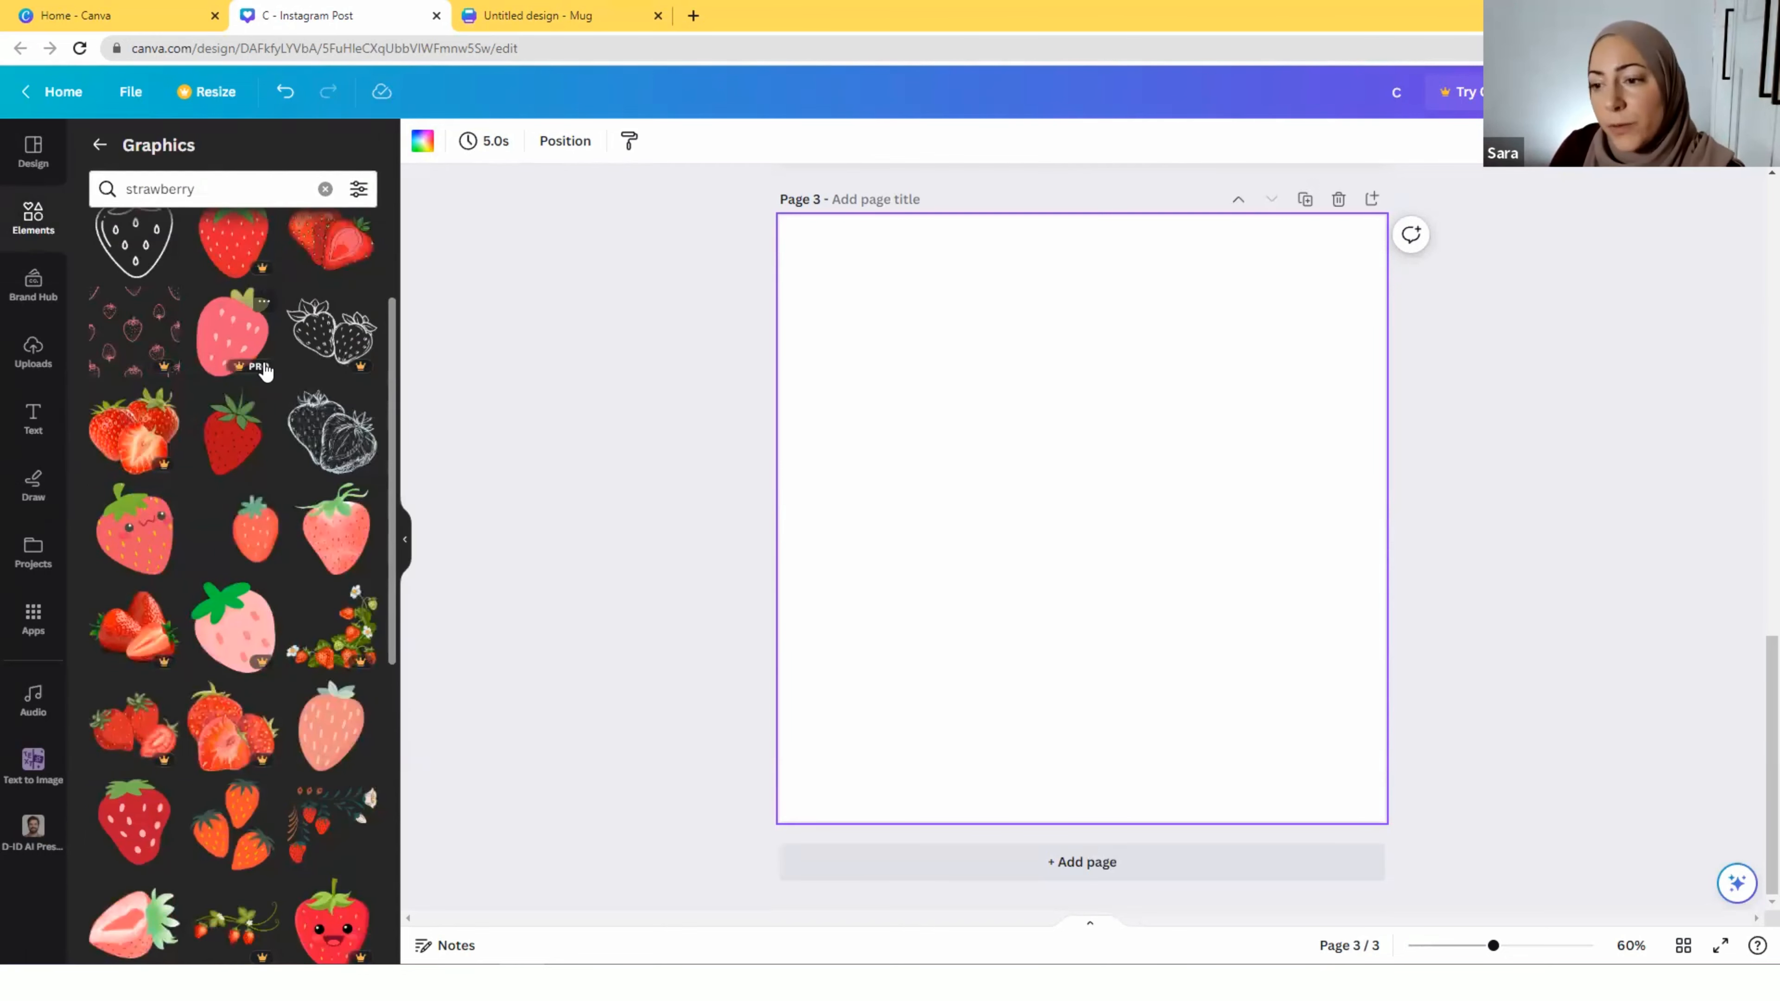
Try the smiling, the yellow-seeded red and the pale pink strawberry graphics on the page, deleting each one
left_click(156, 536)
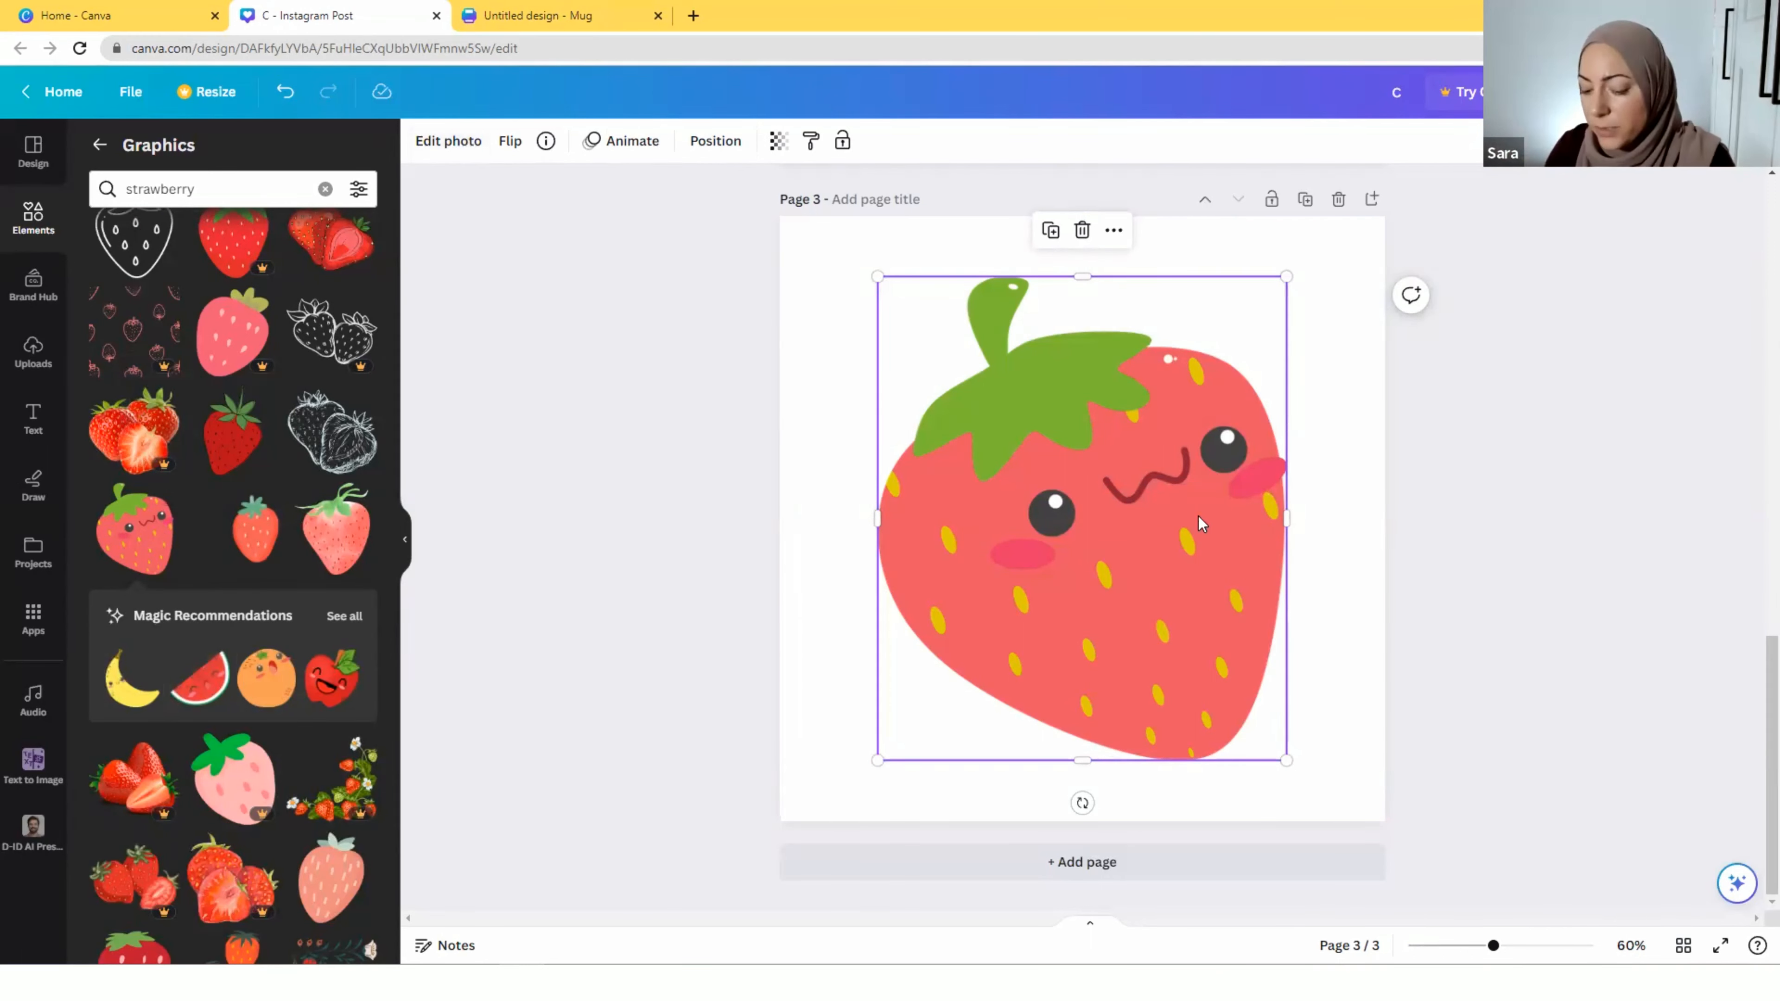
key("Delete")
scroll(151, 343, "up", 3)
left_click(150, 344)
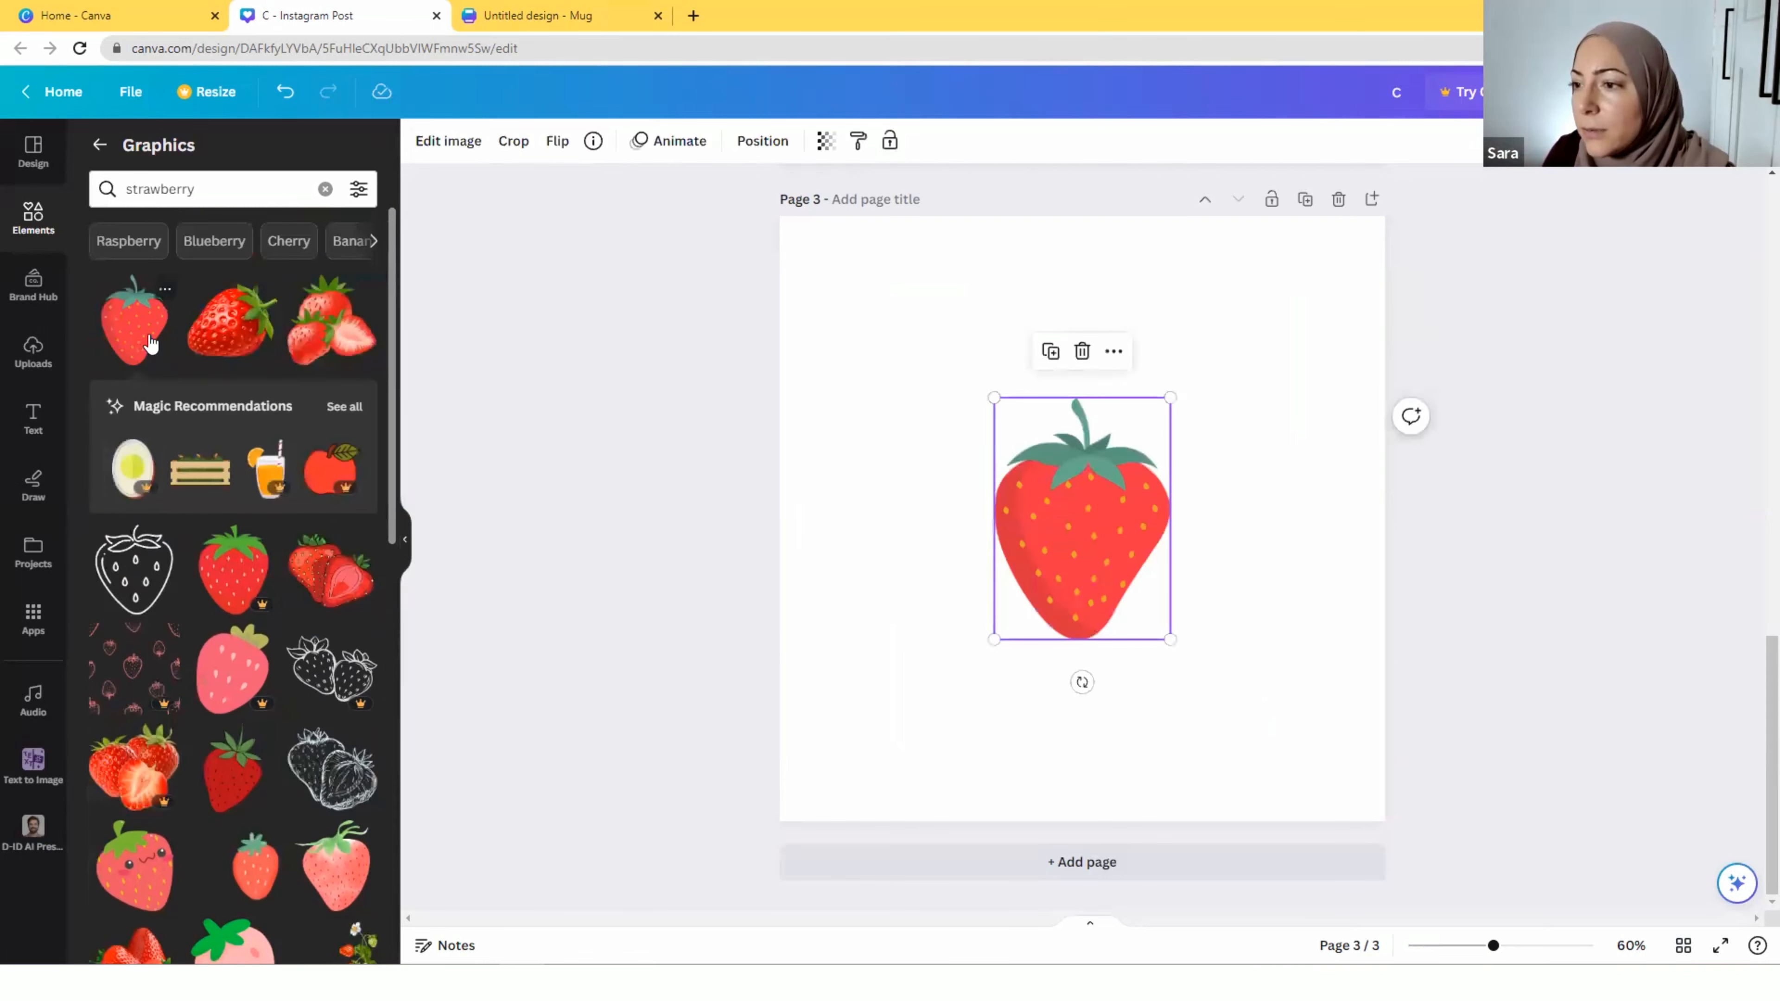
key("Delete")
scroll(212, 659, "down", 5)
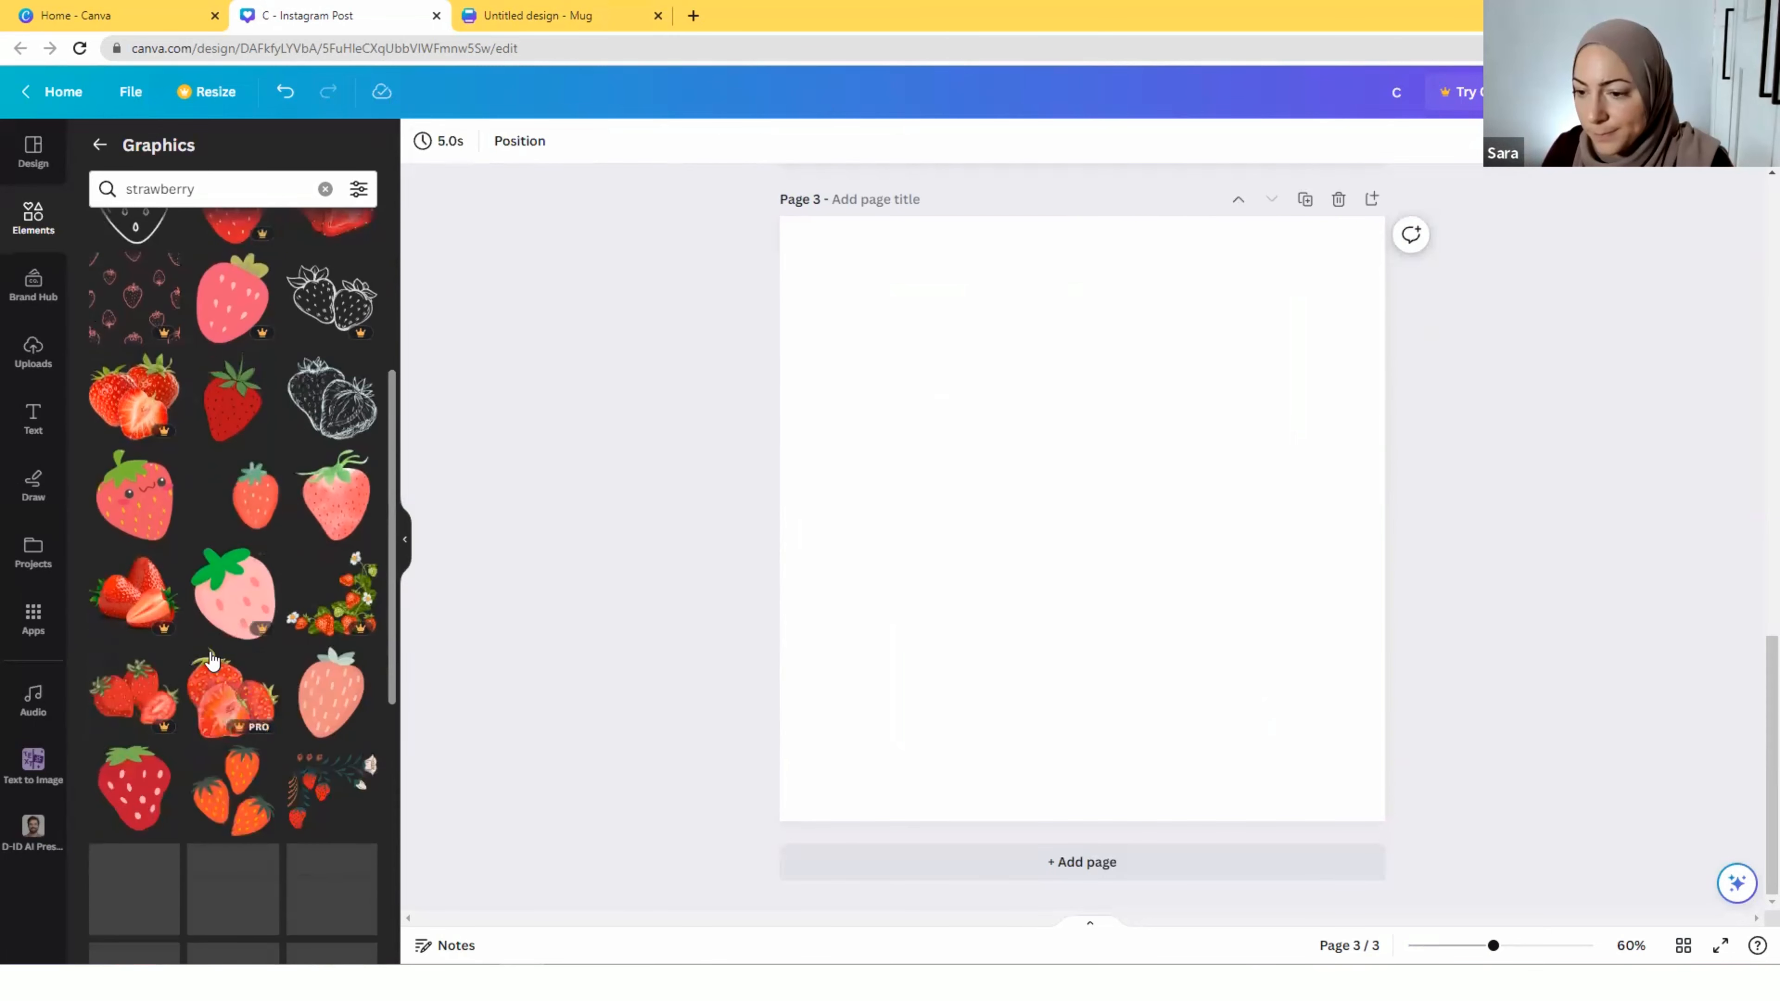
scroll(323, 596, "down", 1)
left_click(323, 595)
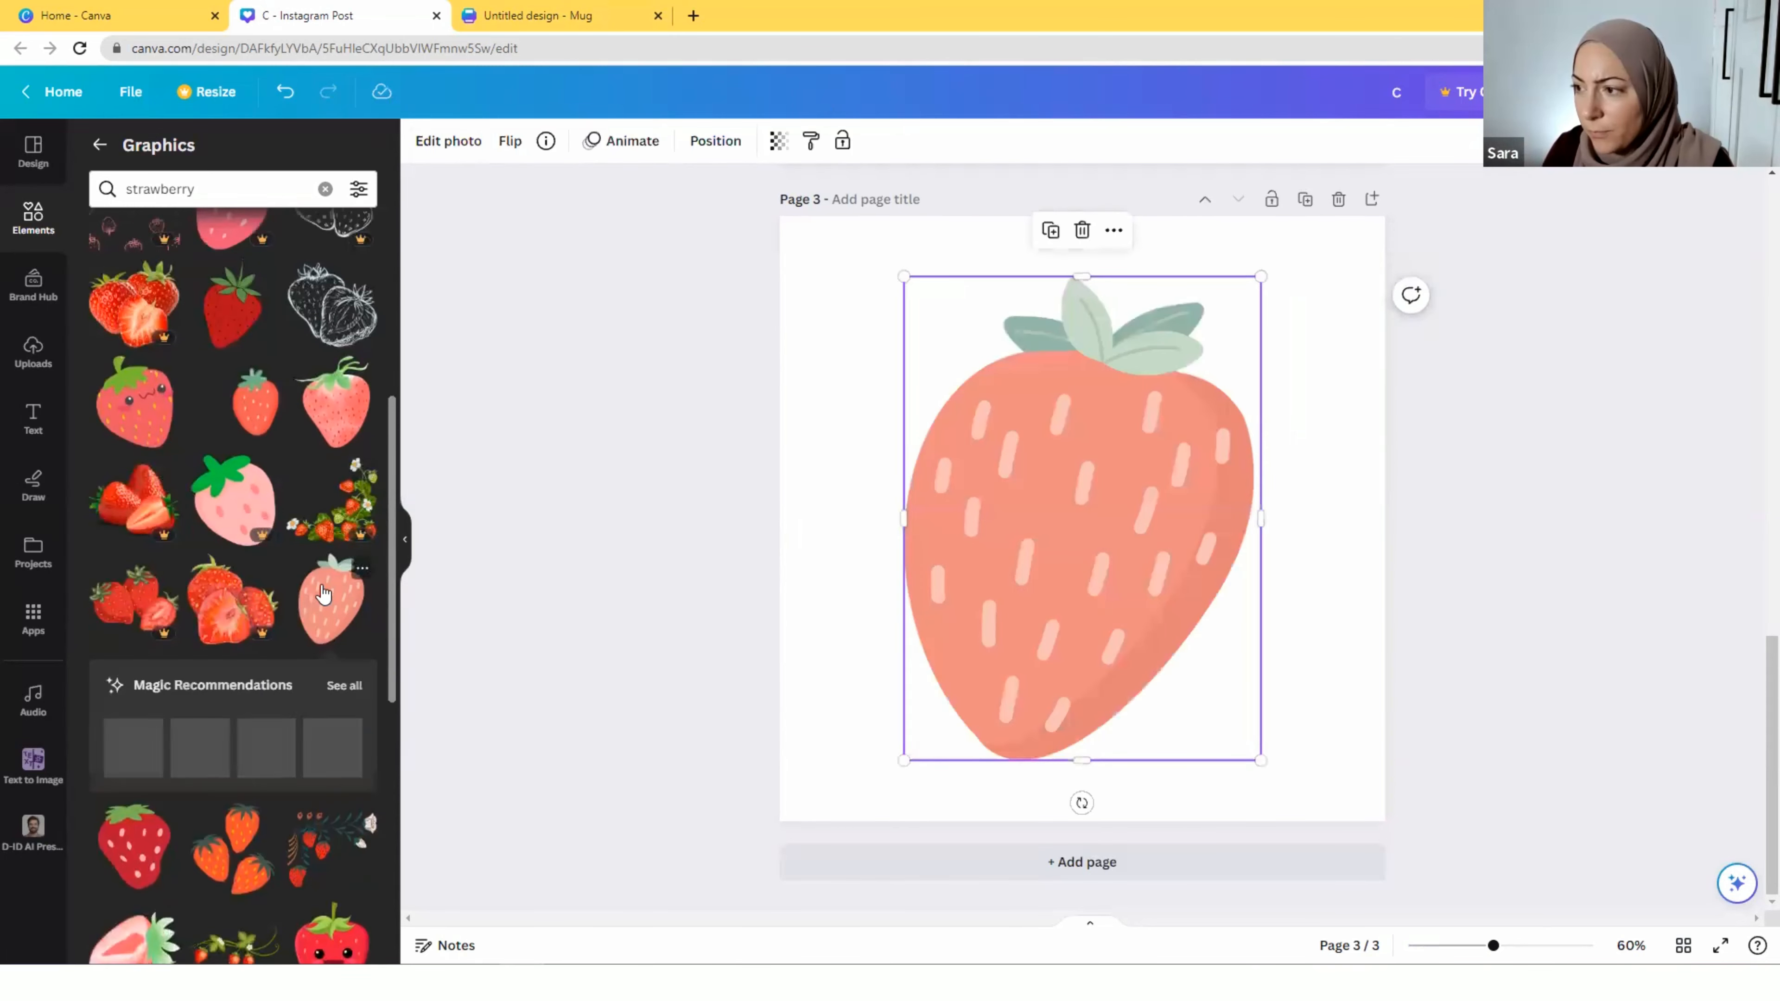
key("Delete")
Add the red strawberry graphic with pink seeds to the page and recolour its green leaves purple
scroll(134, 590, "down", 5)
left_click(133, 480)
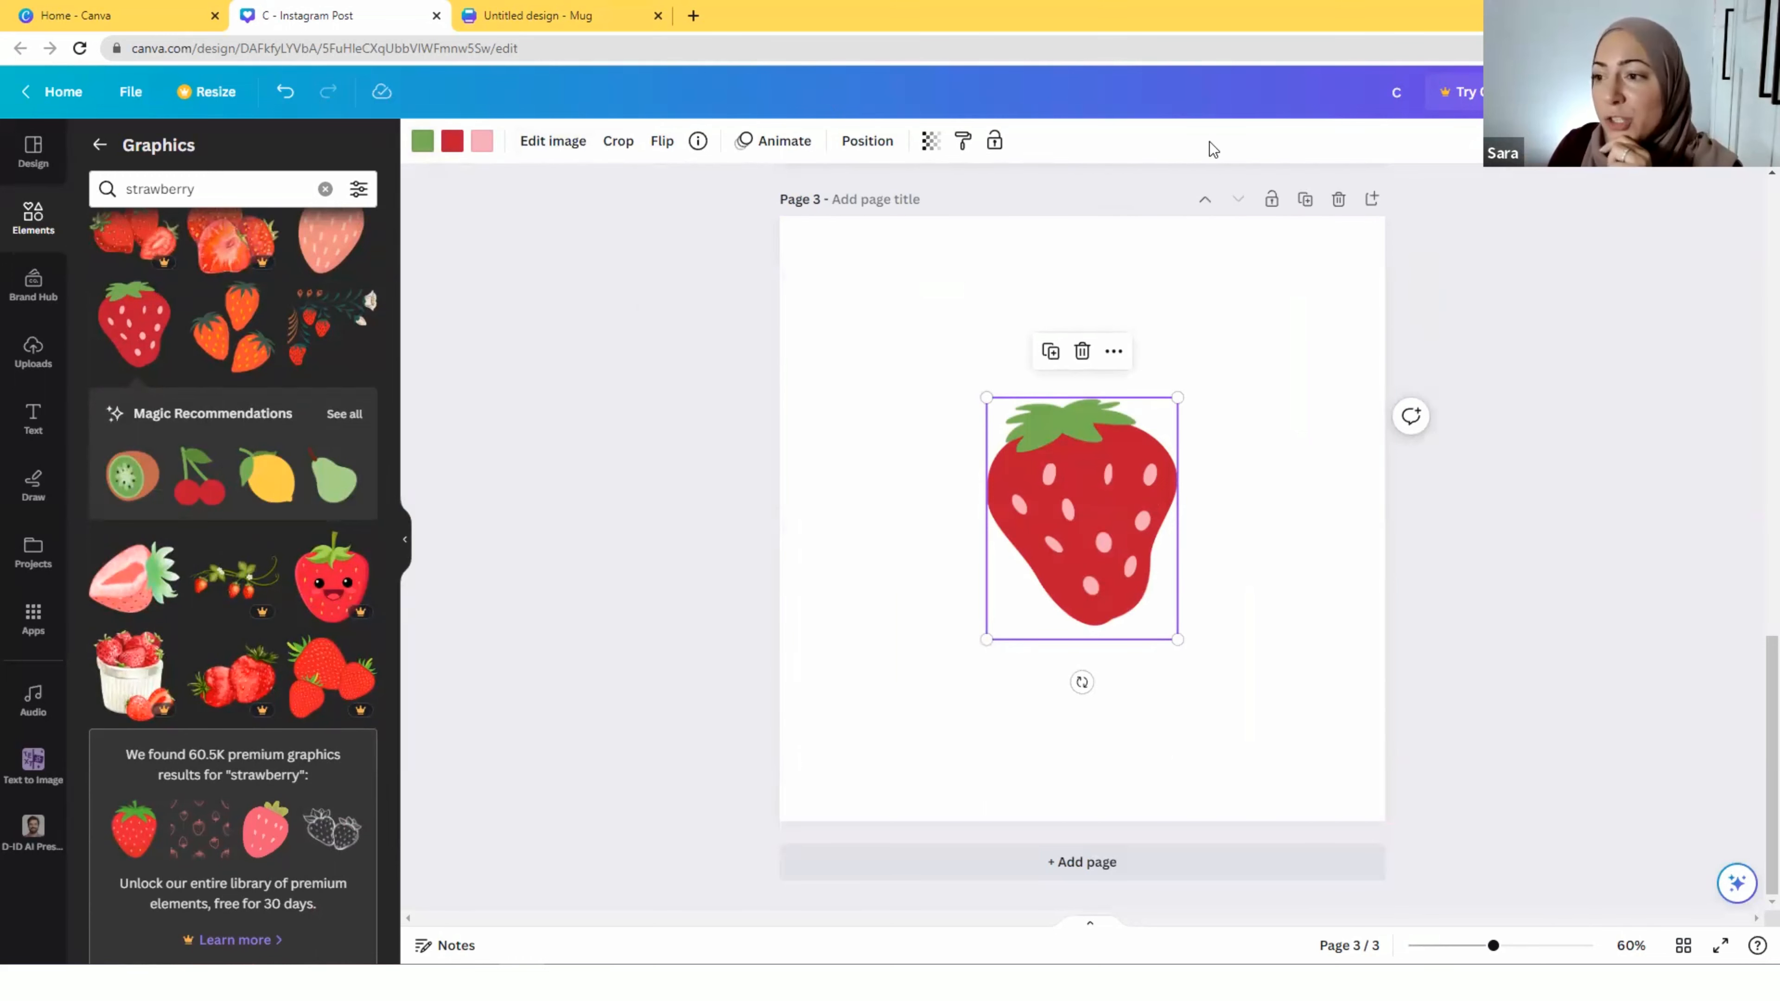
left_click(422, 144)
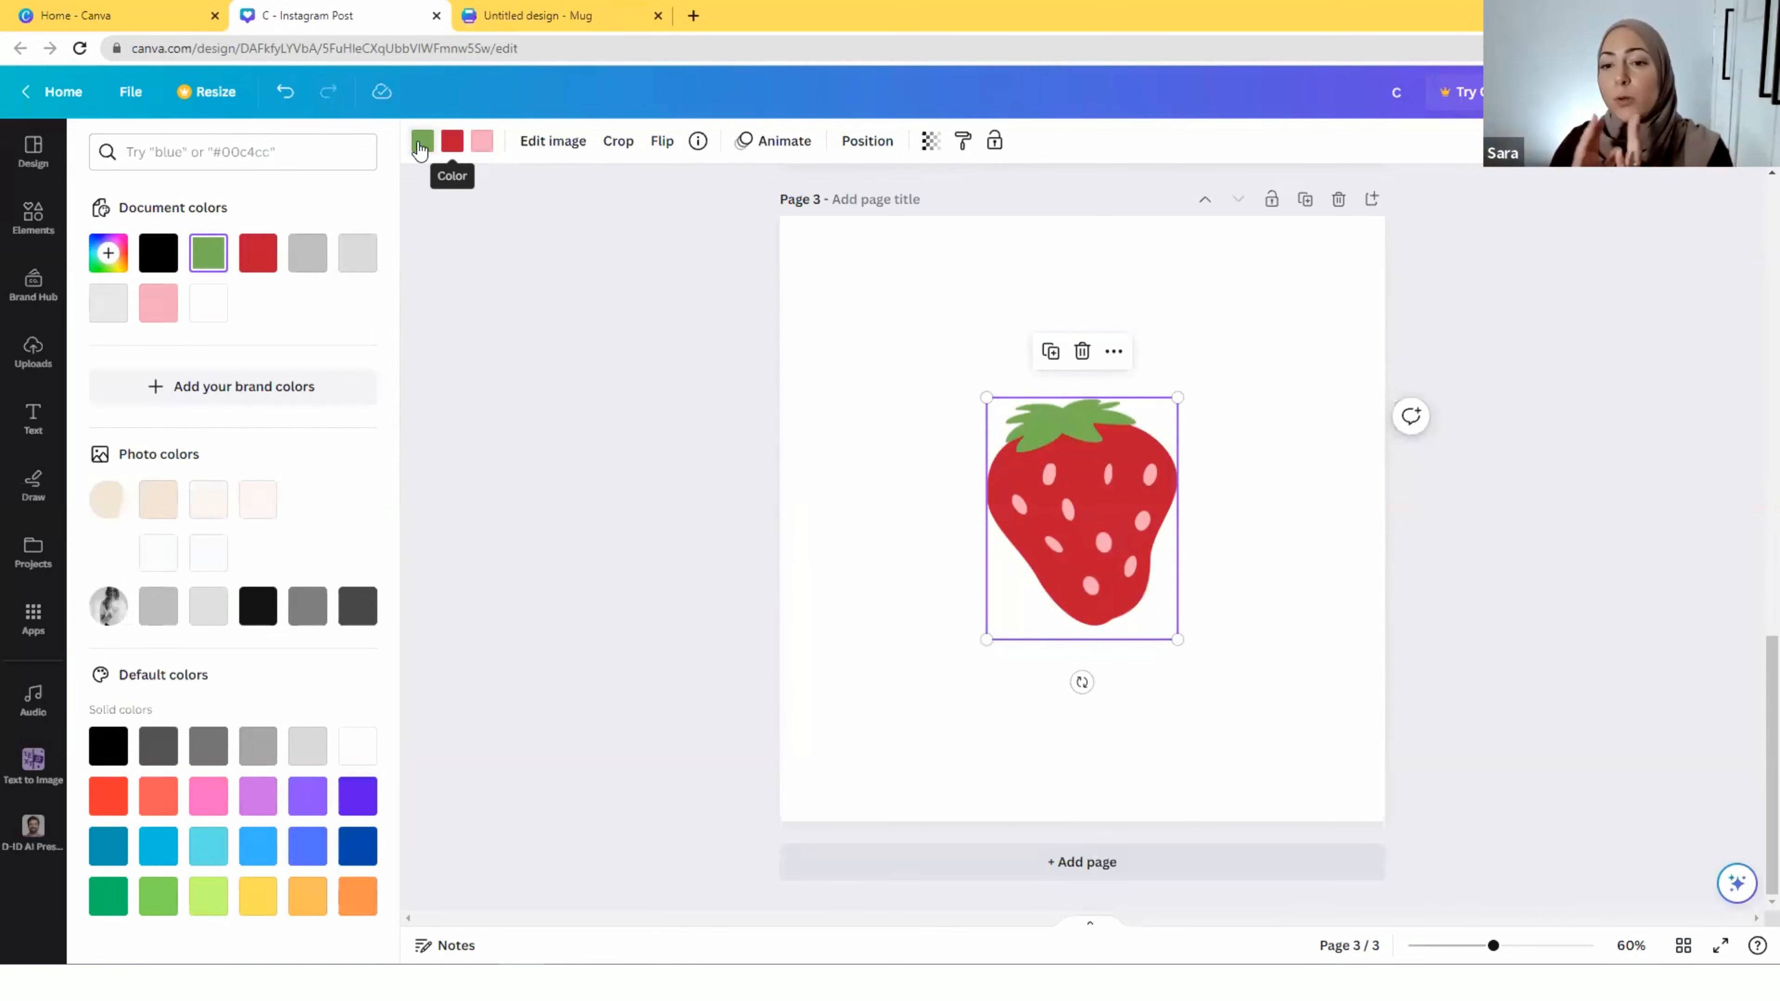
left_click(108, 253)
left_click_drag(171, 412, 286, 413)
left_click(589, 444)
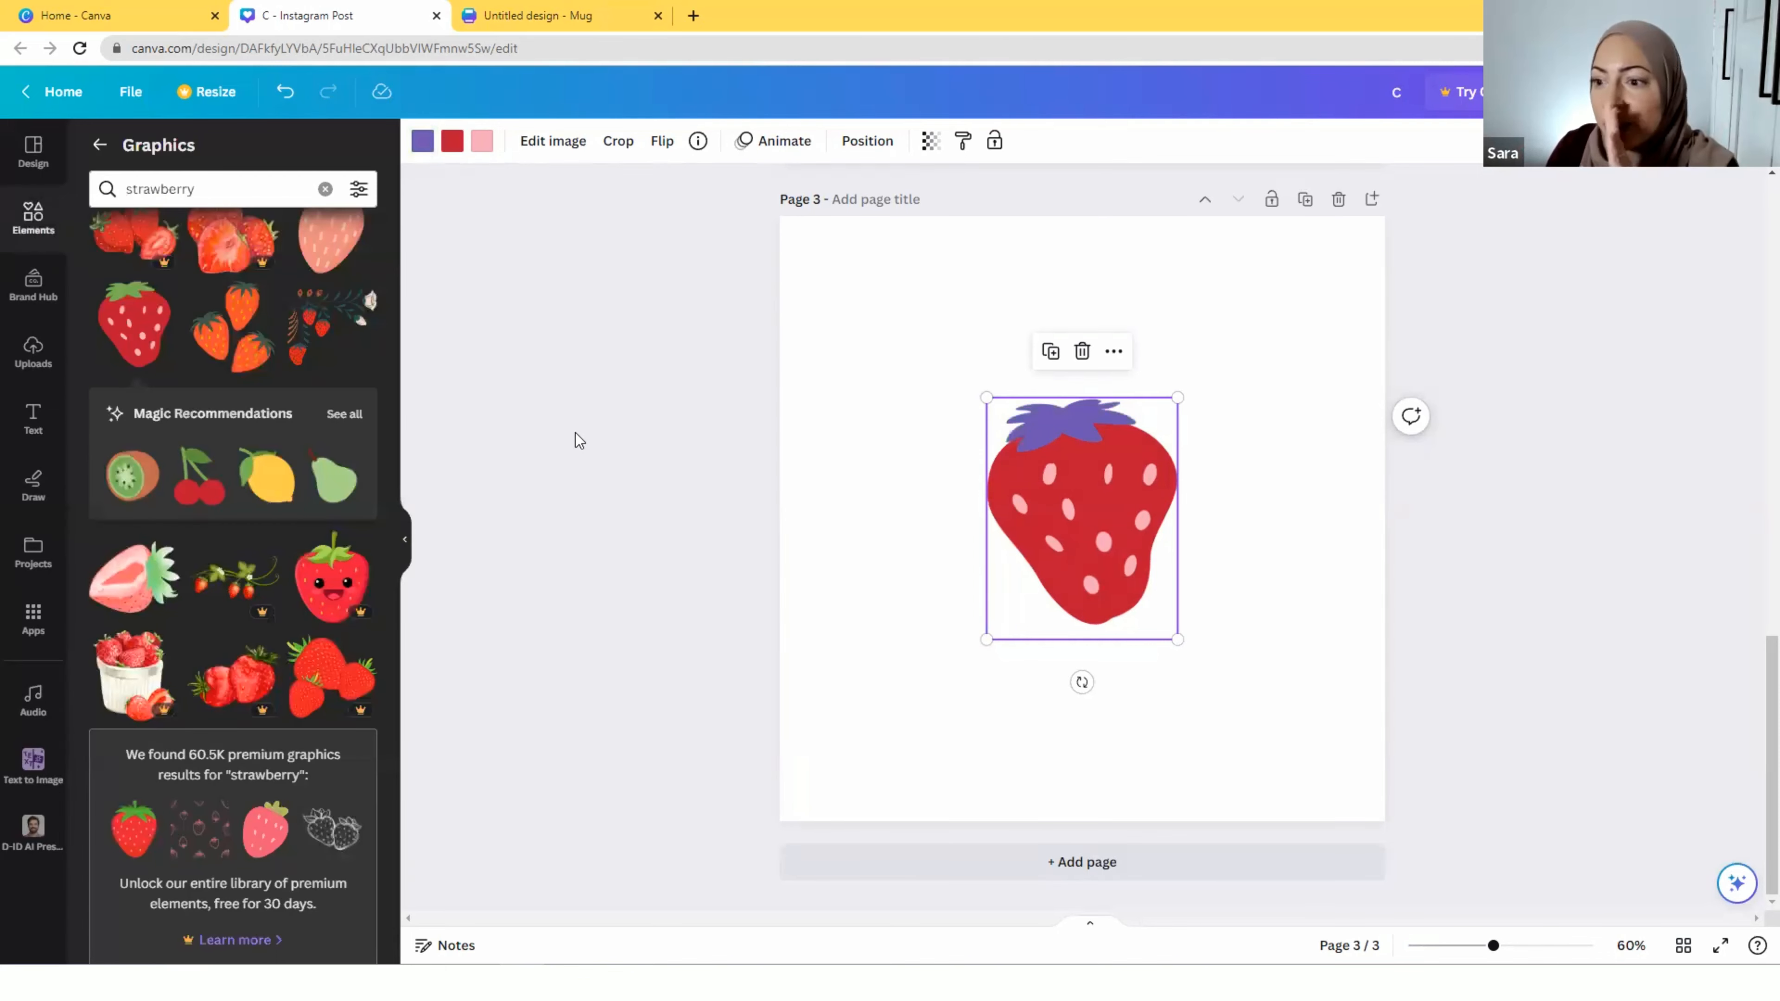
Return to the full graphics collection and search it for "lemons"
left_click(99, 144)
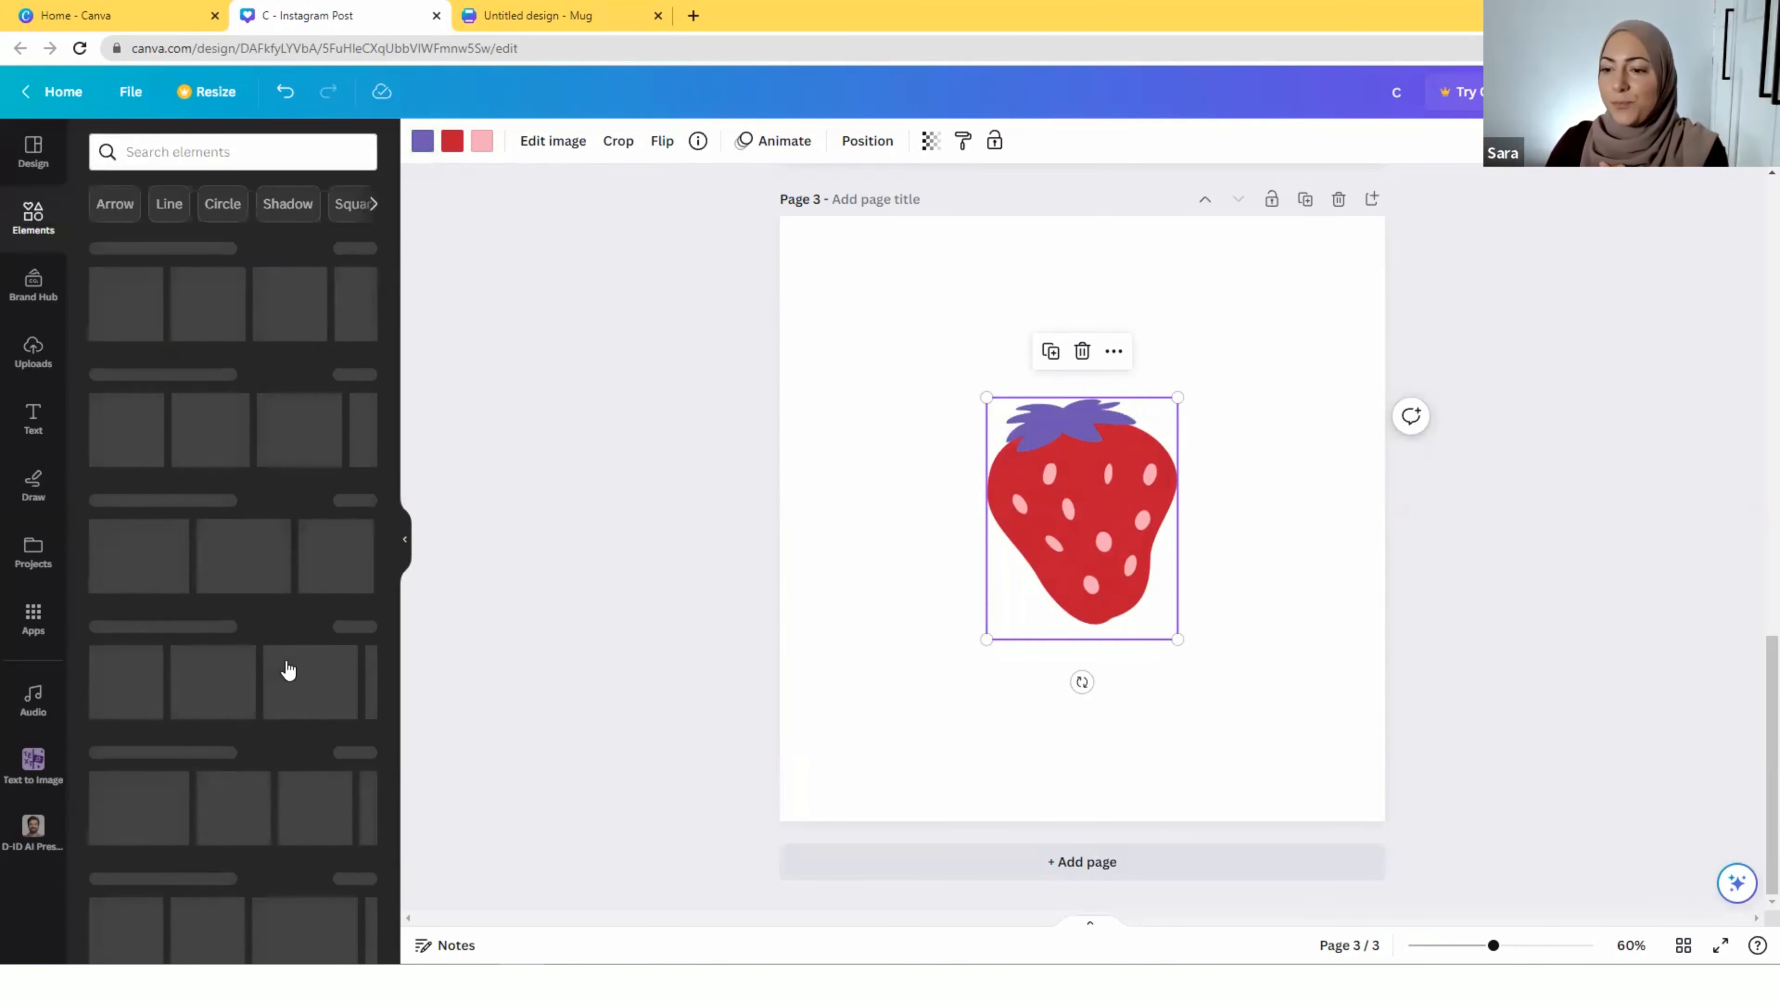
left_click(351, 481)
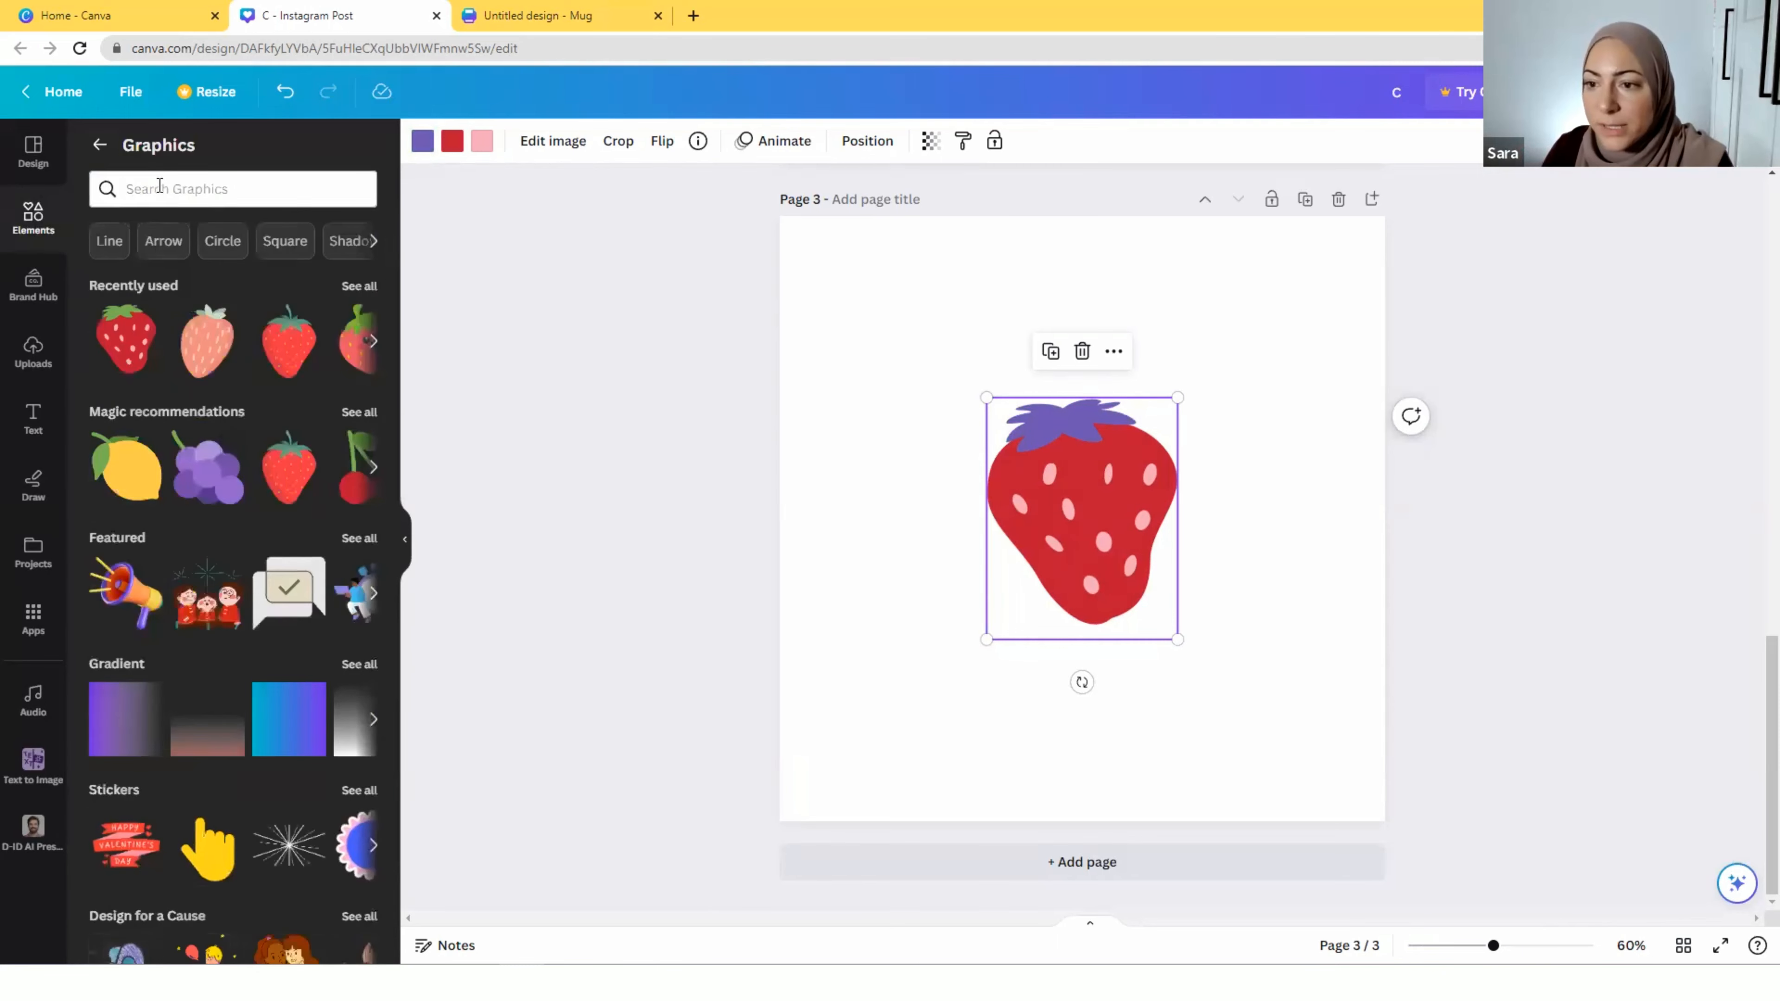
left_click(172, 201)
type("lemons")
key("Return")
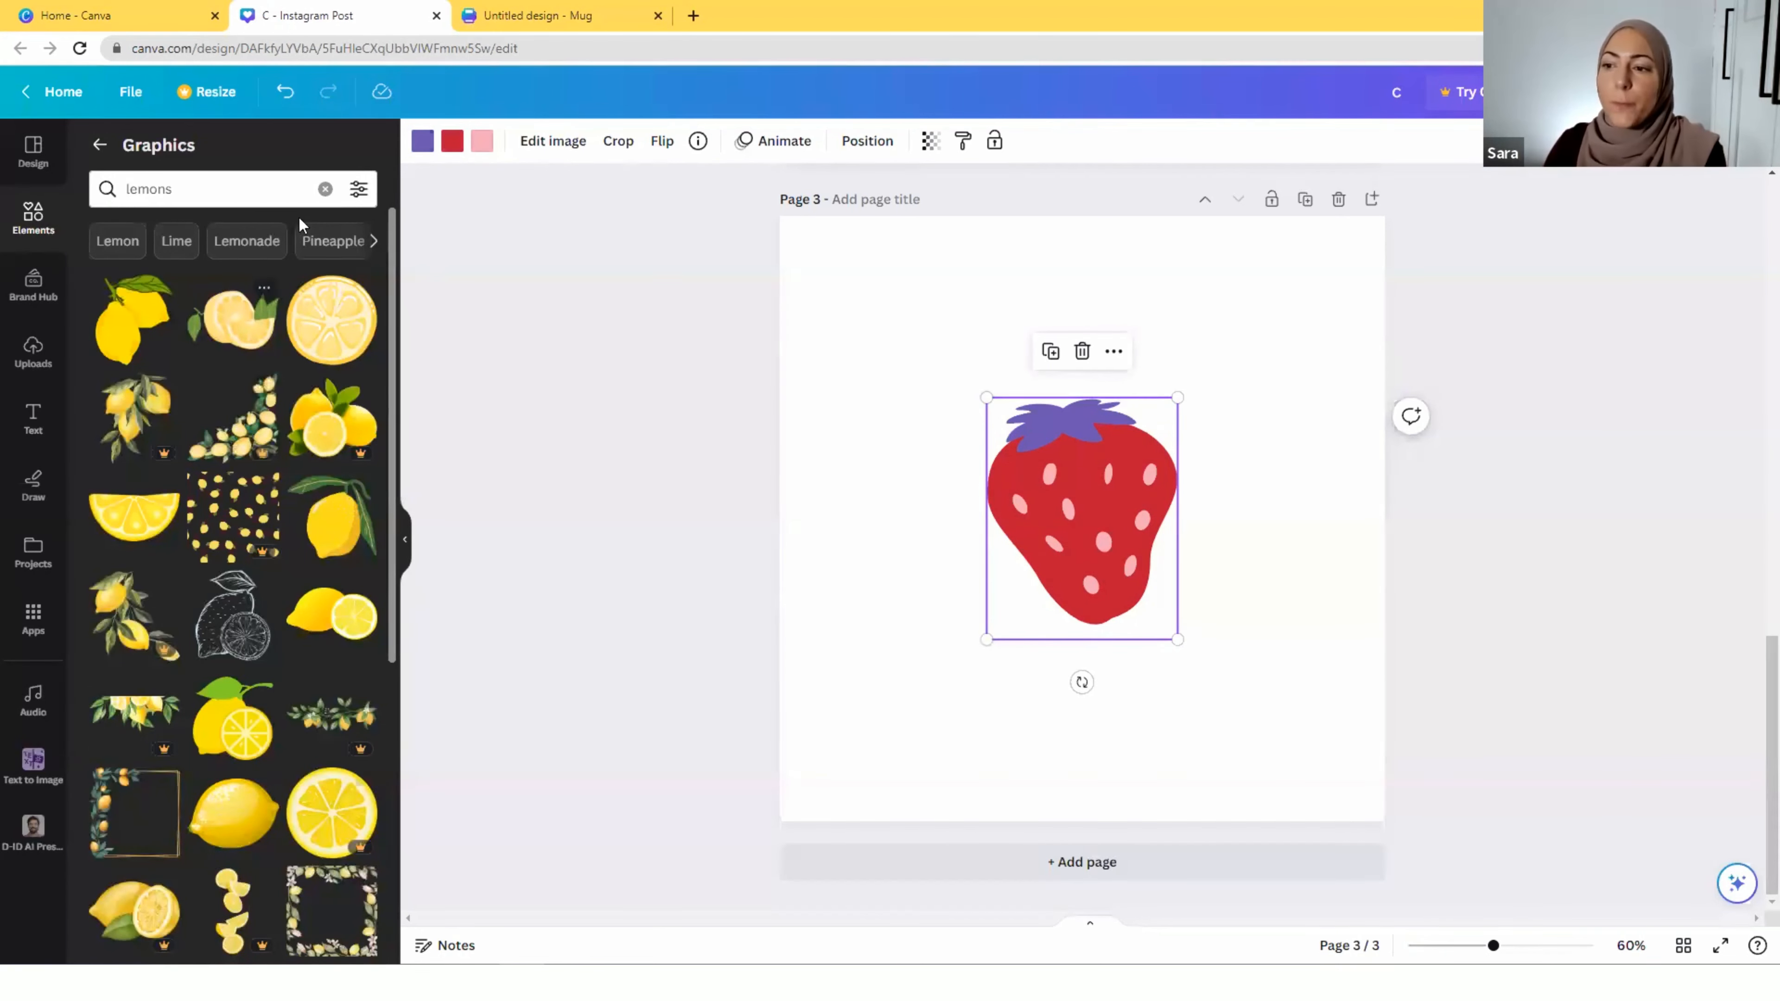
Filter the lemon graphics to animated ones only
left_click(359, 189)
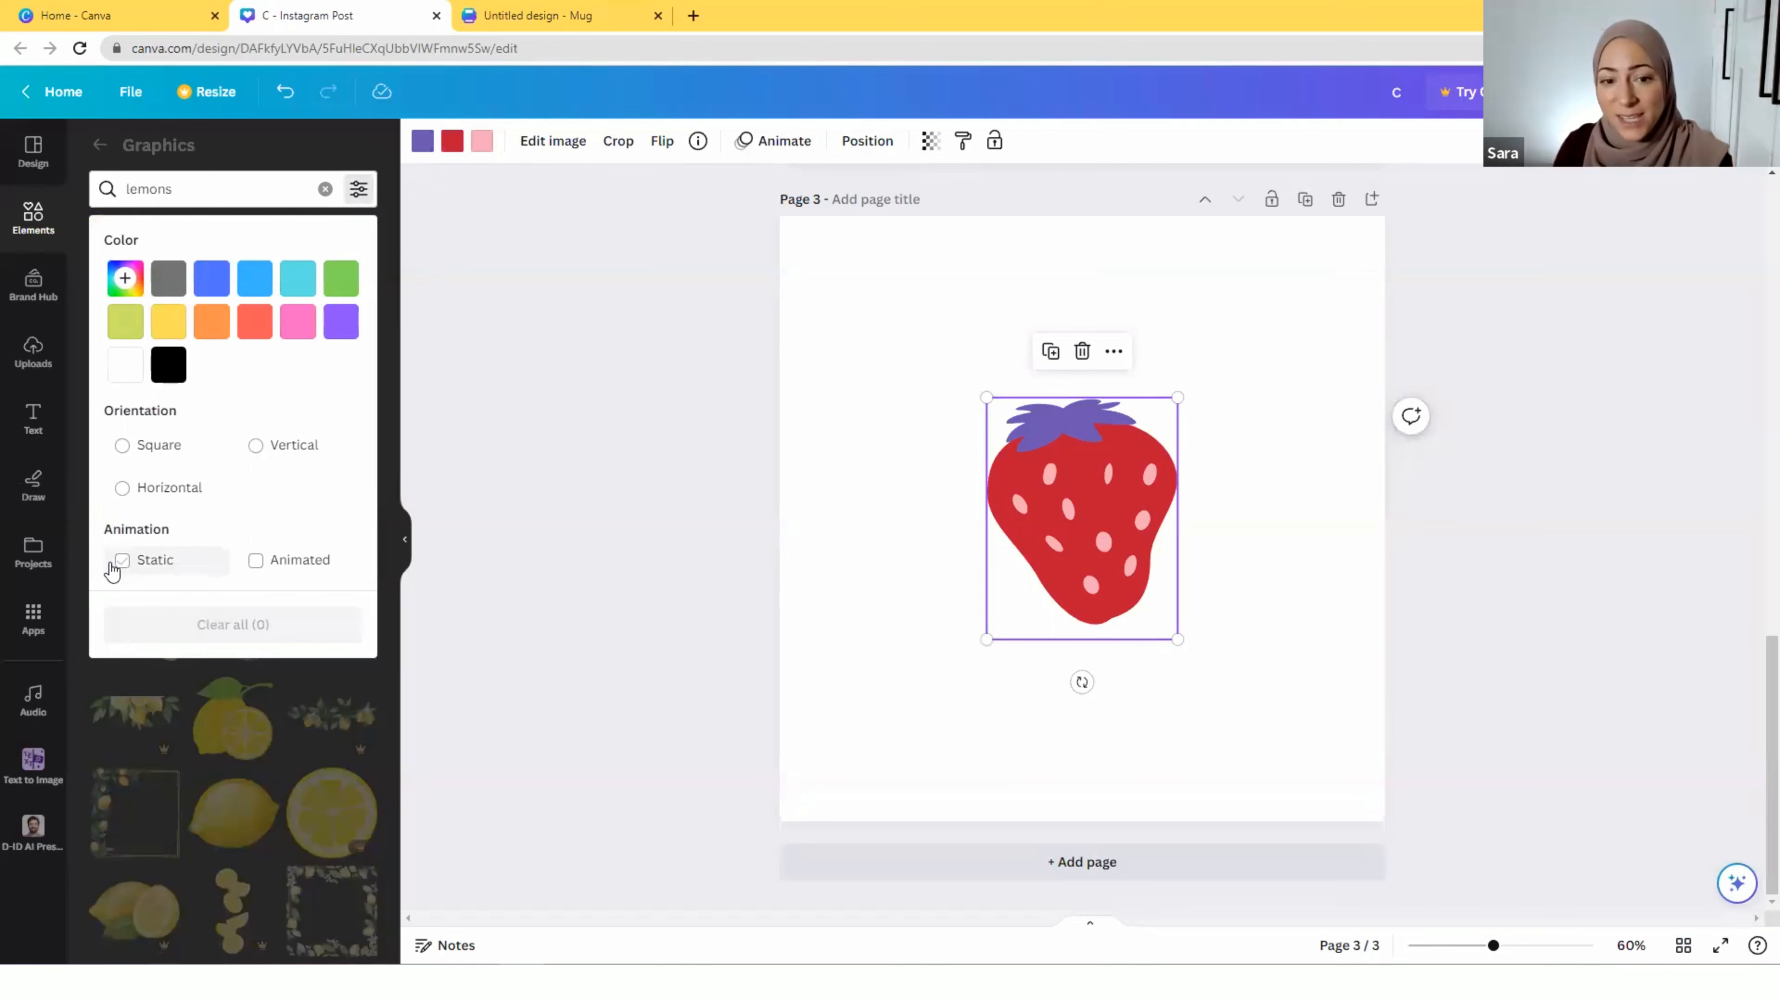
left_click(334, 569)
left_click(411, 694)
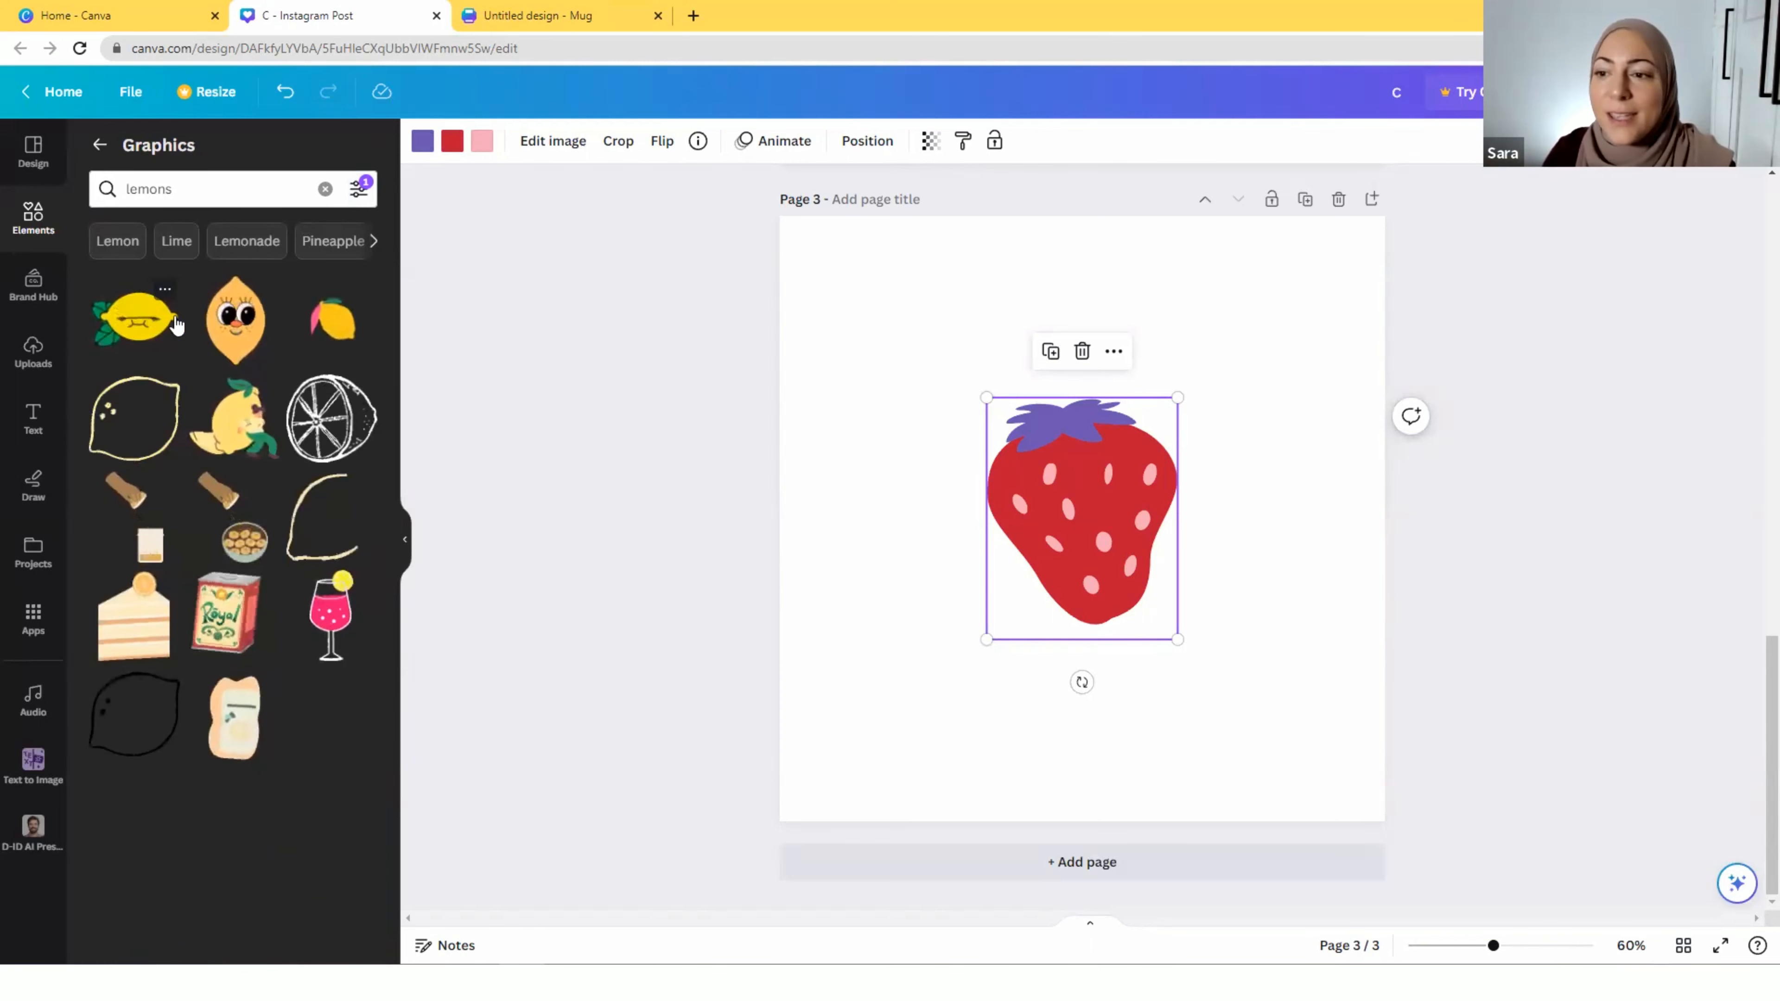
Switch the lemon graphics filter from animated to static and browse the results
left_click(359, 188)
left_click(130, 561)
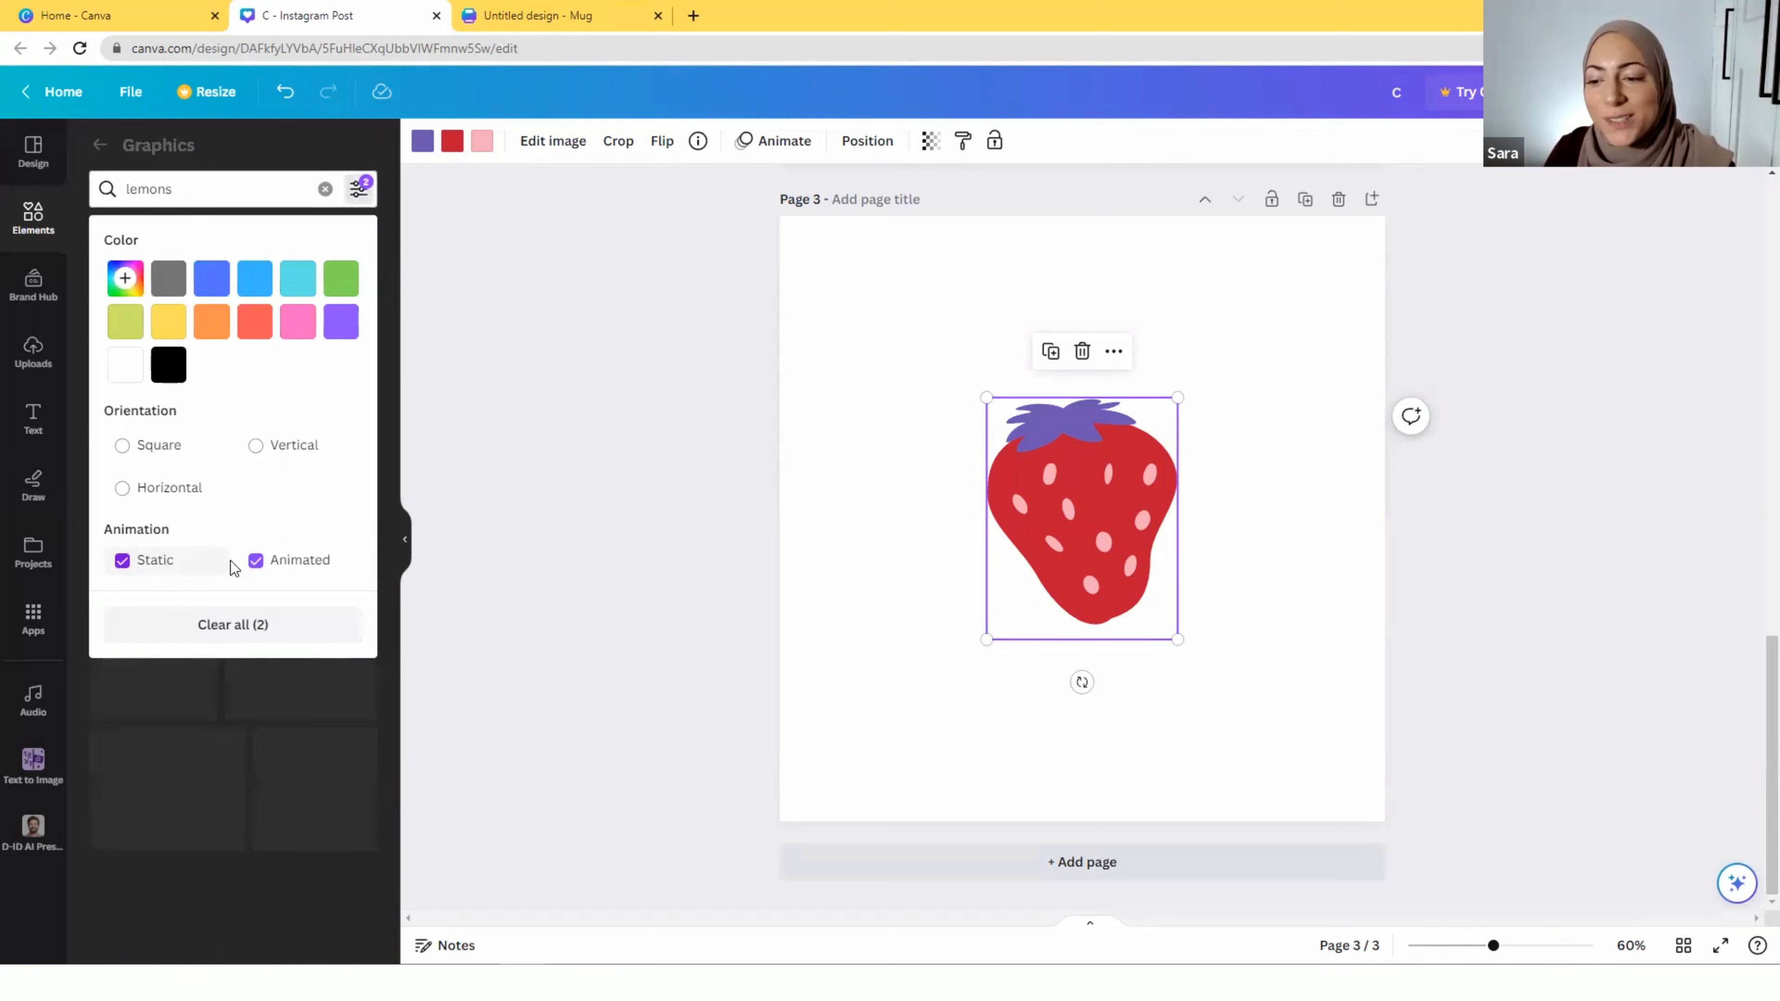
left_click(382, 609)
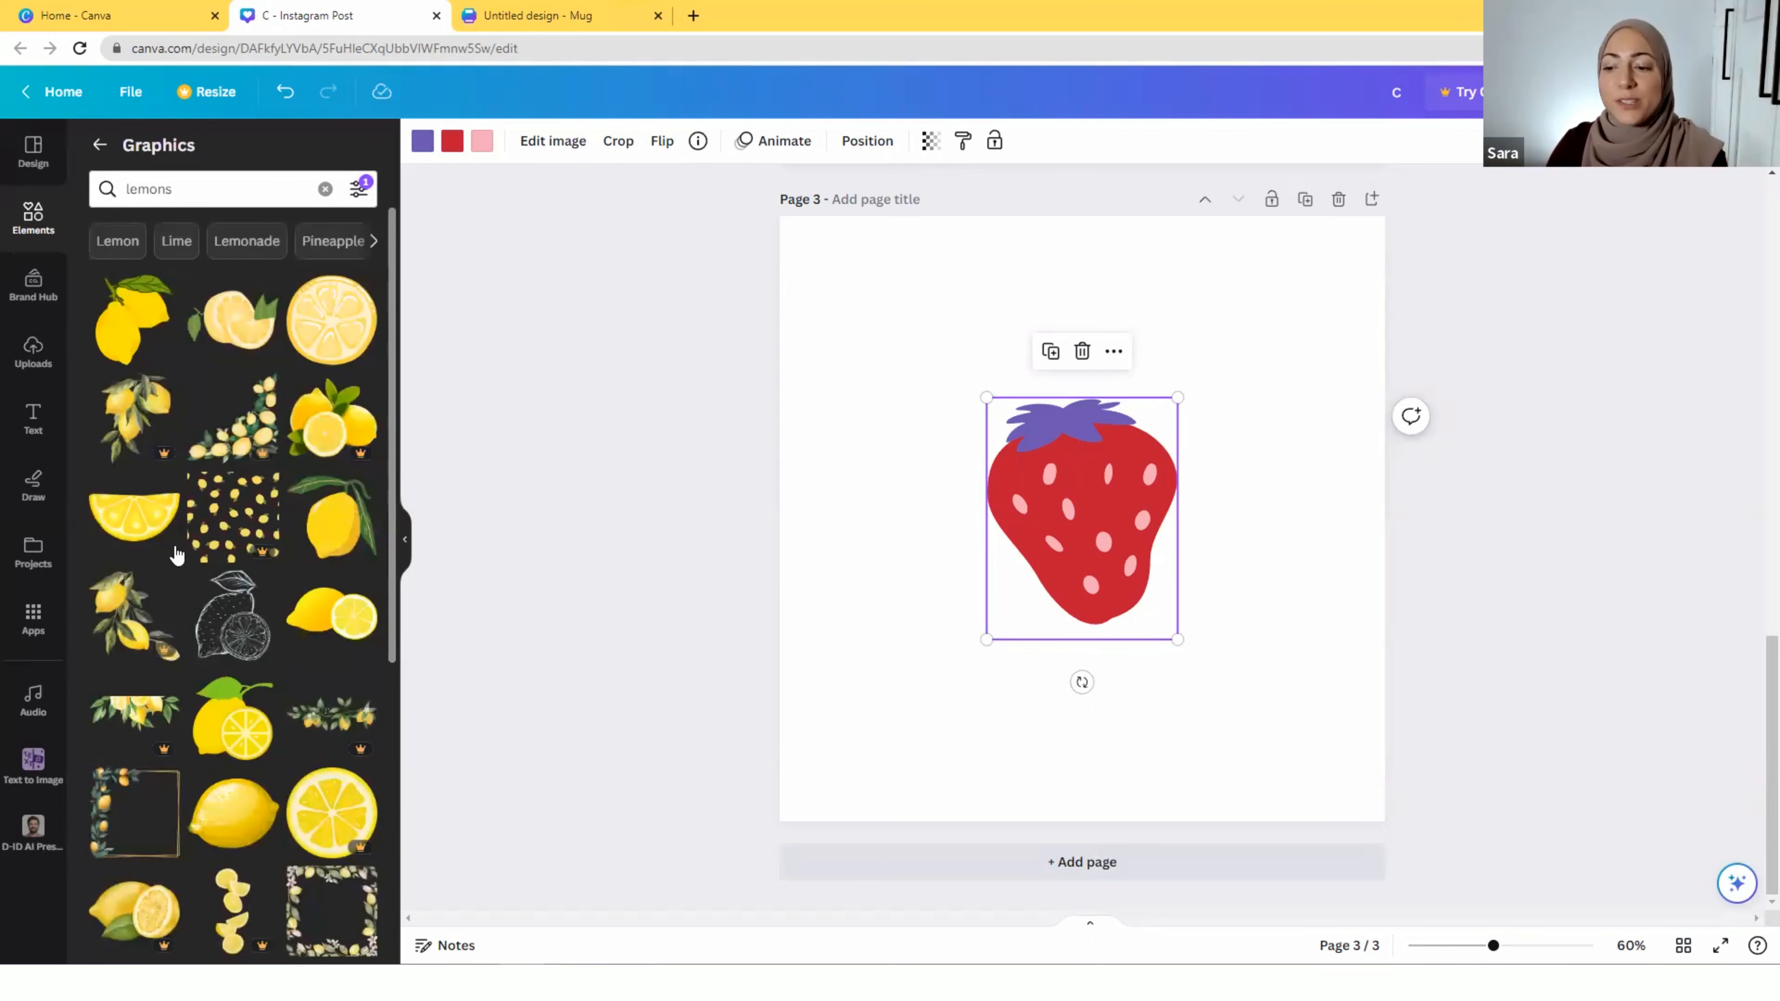
scroll(199, 557, "down", 5)
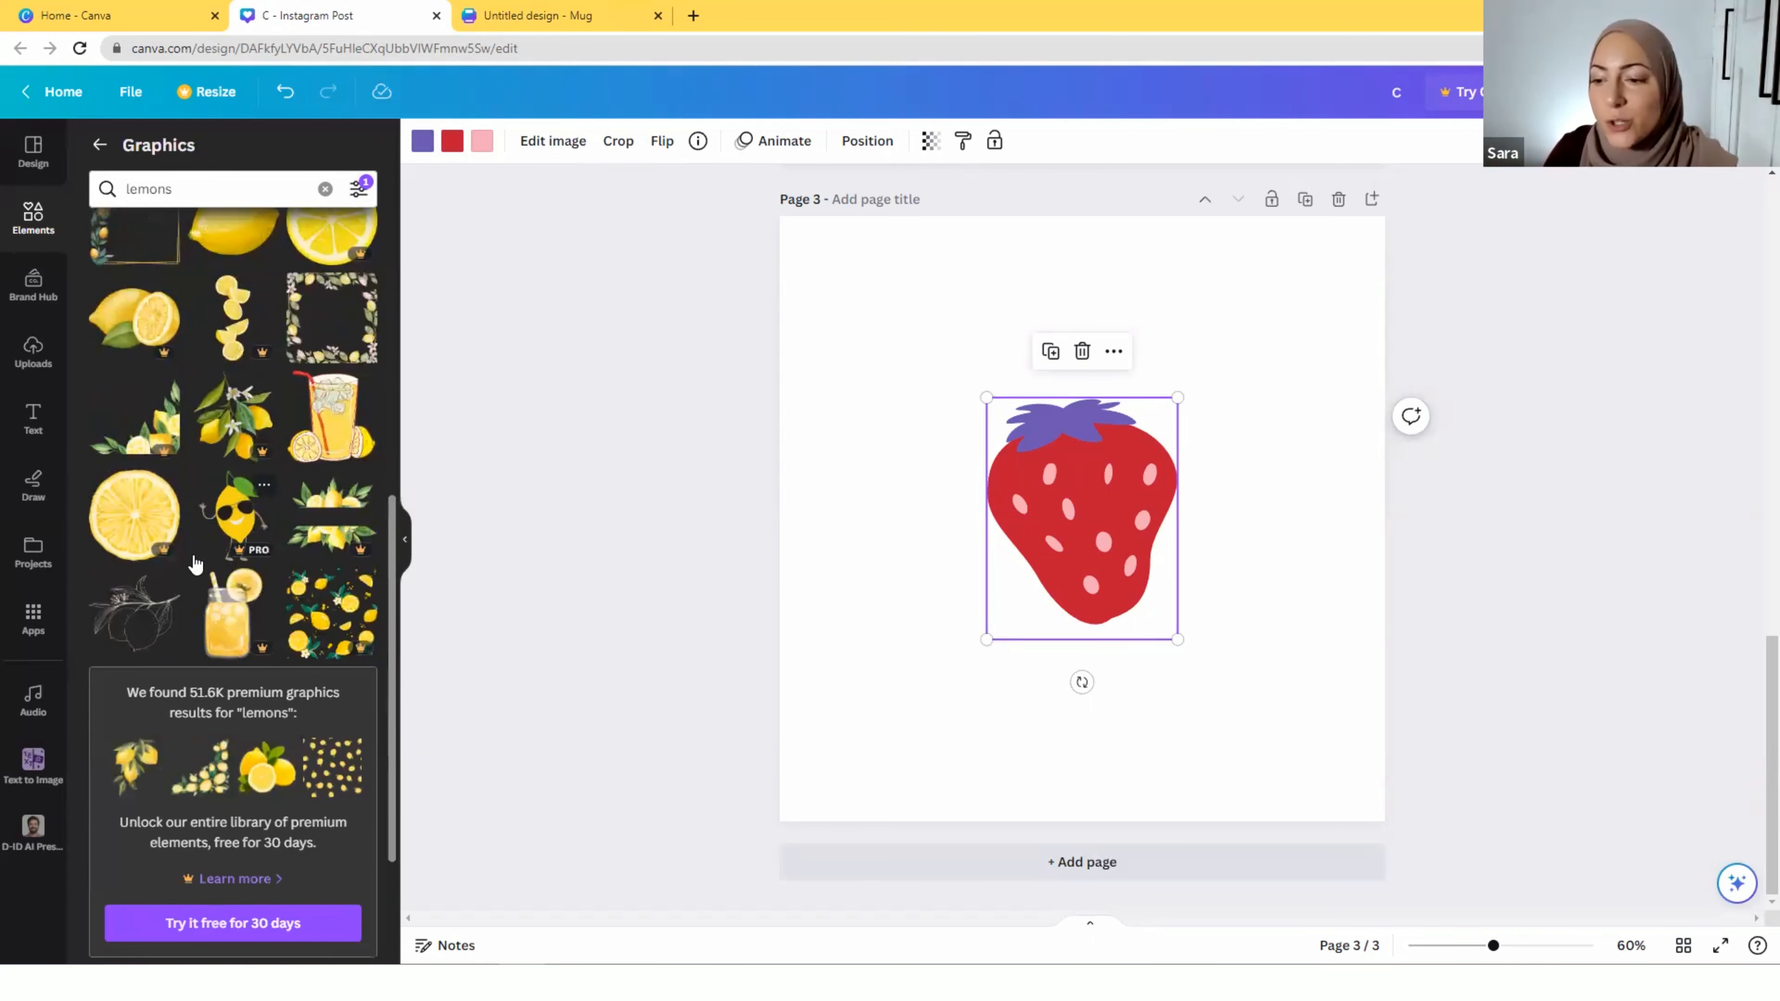
scroll(195, 563, "down", 6)
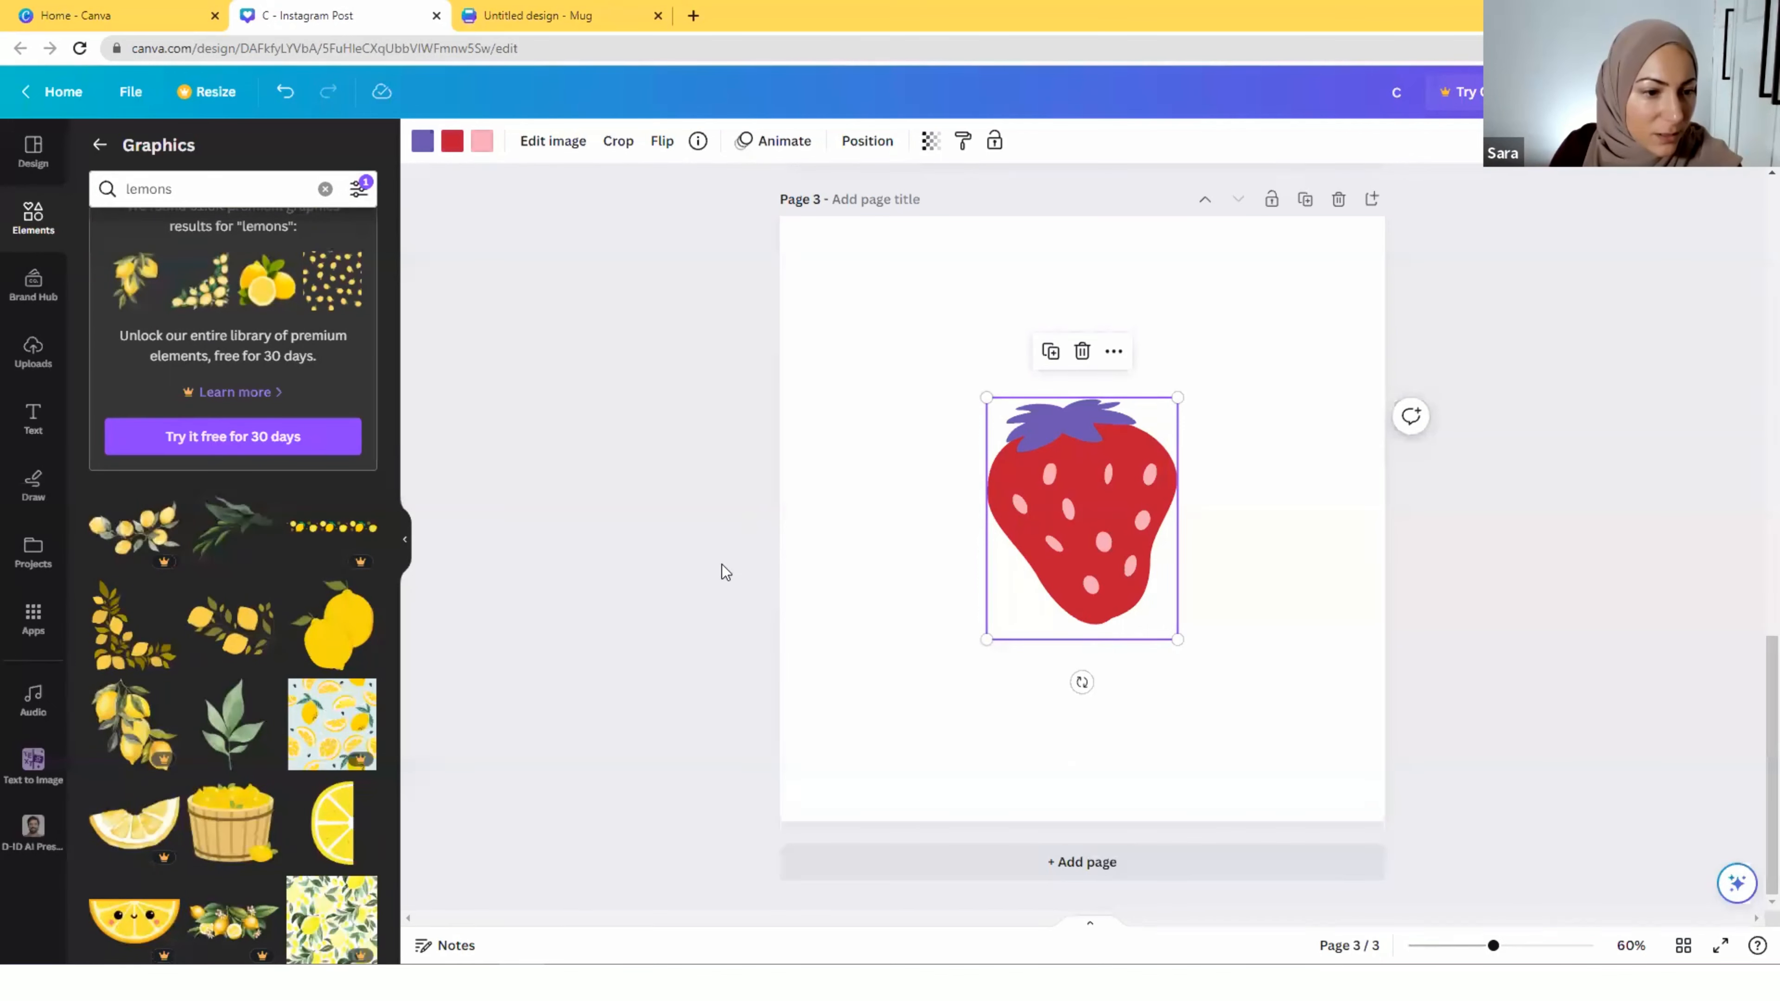
Return to page 1 with the portrait photo and duplicate it as a new page directly below
scroll(1308, 656, "up", 15)
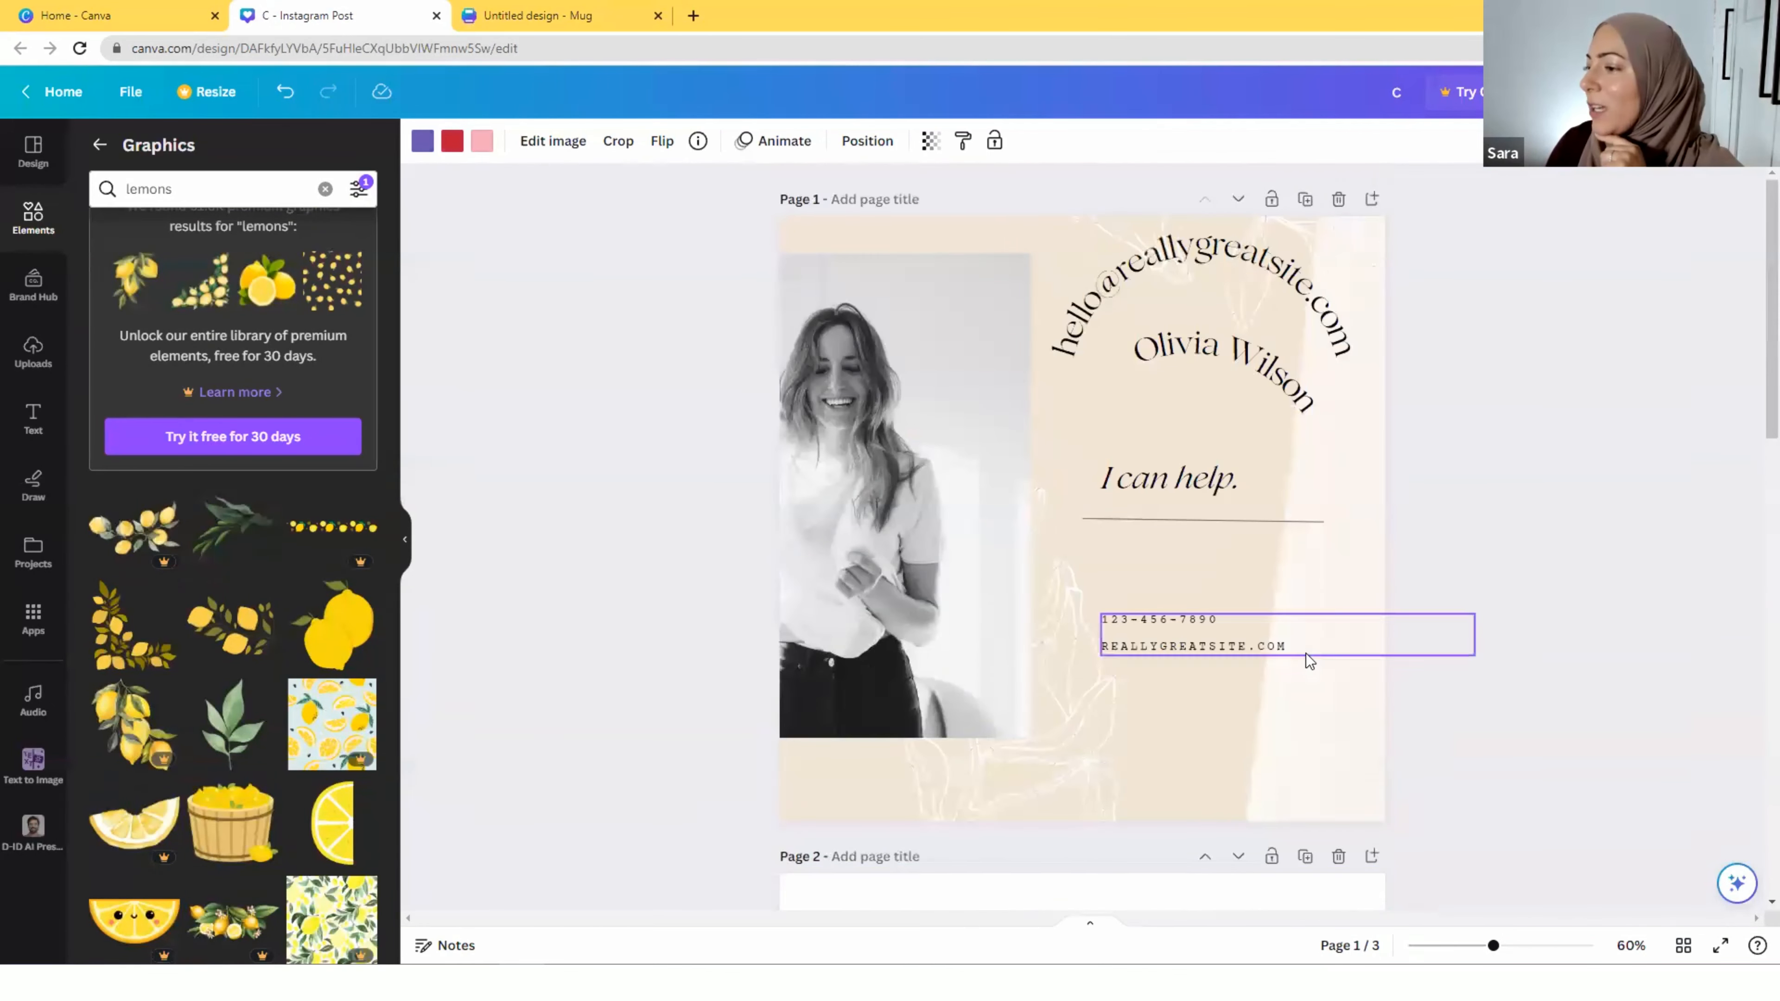
left_click(1303, 201)
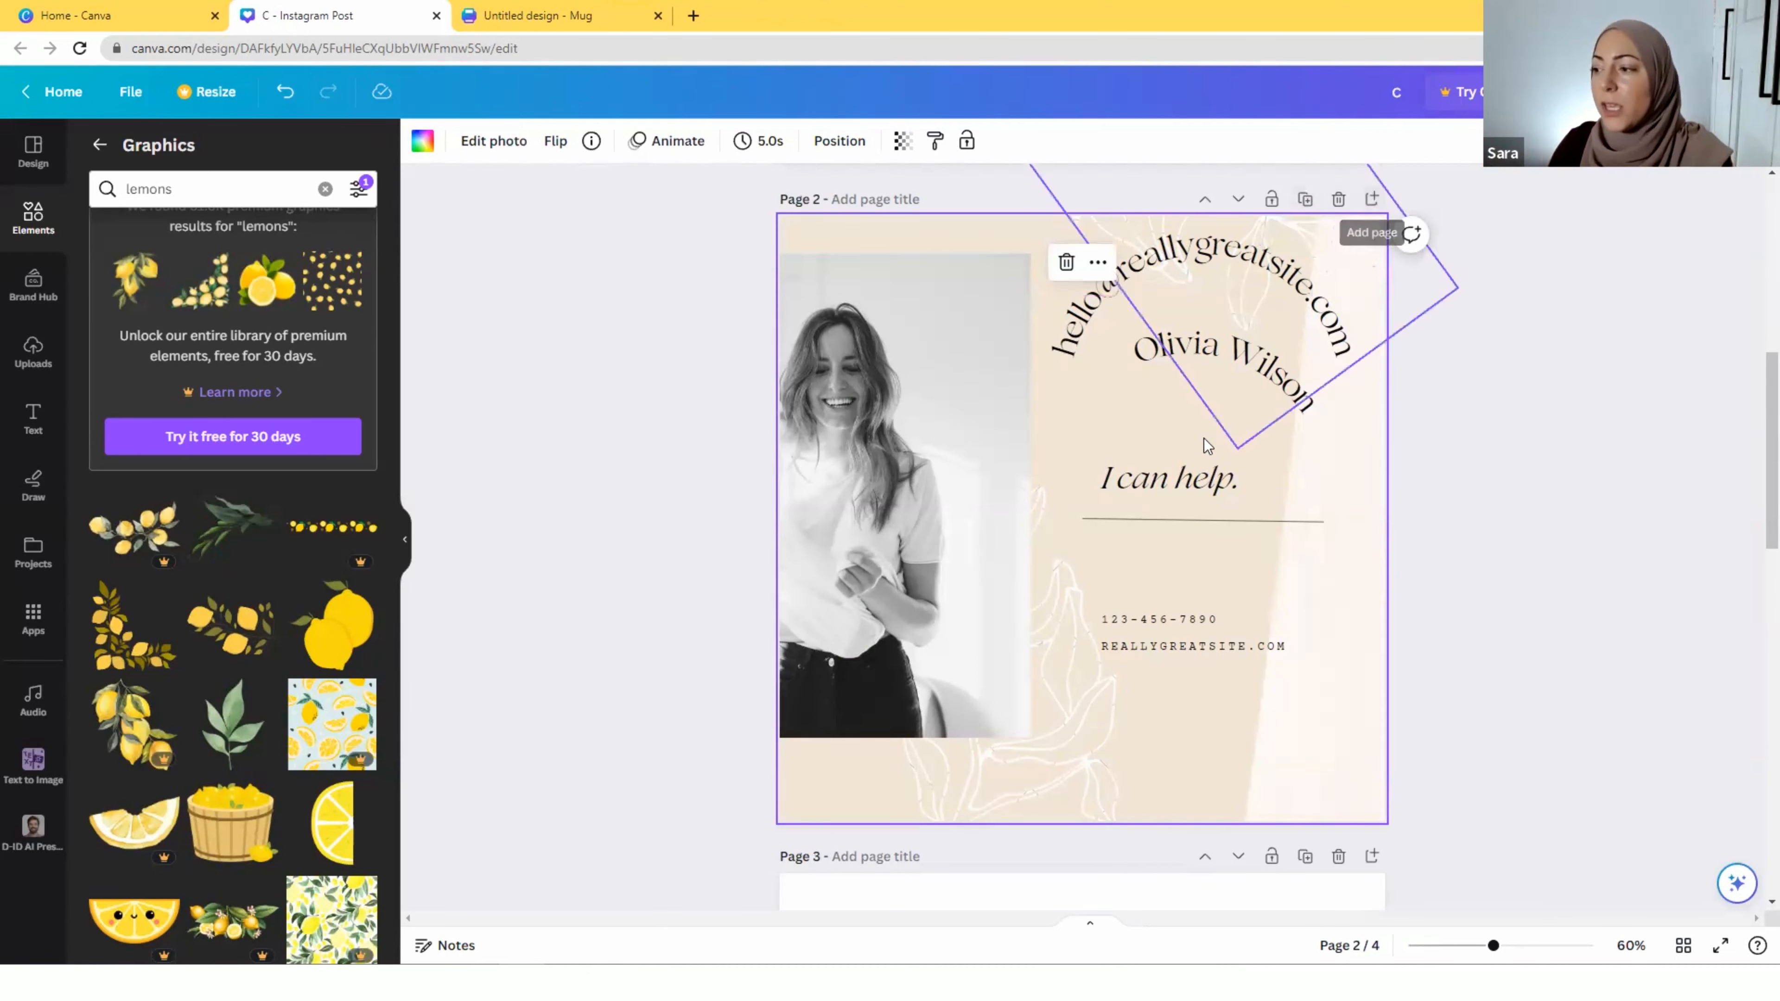
scroll(1156, 527, "down", 1)
scroll(1151, 522, "up", 2)
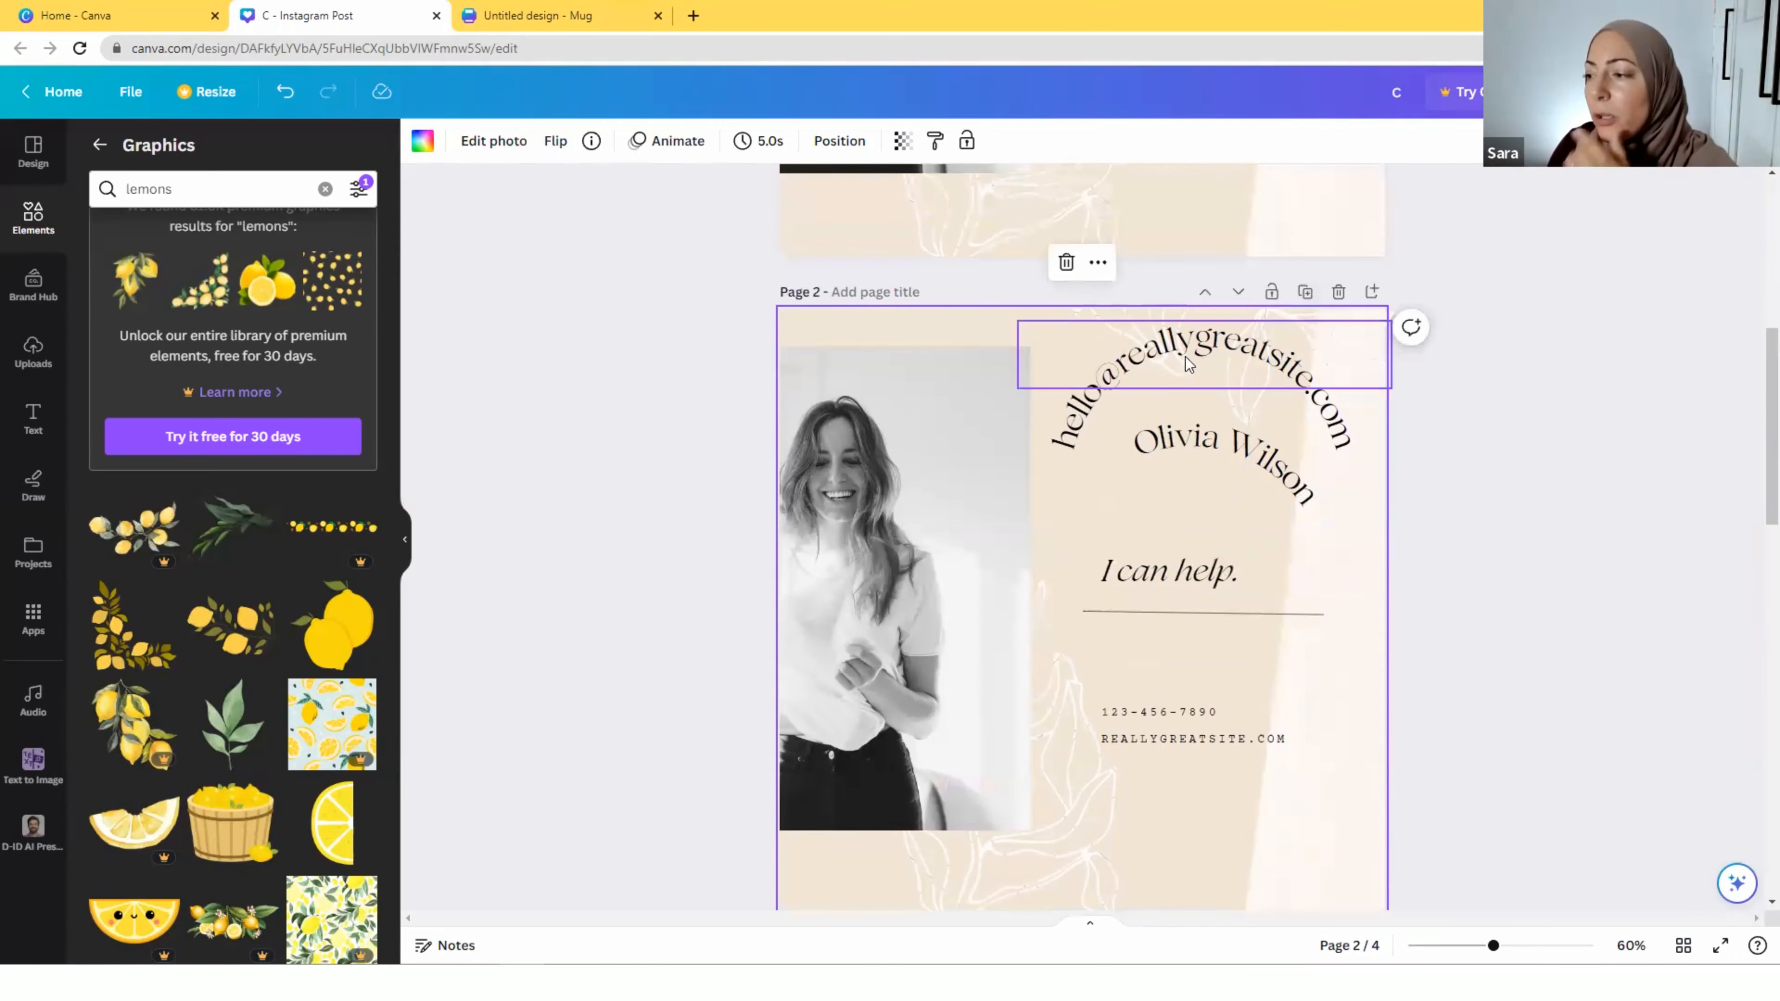
Delete both curved text lines and the portrait photo from the duplicated page 2
left_click(1190, 360)
key("Delete")
left_click(1185, 433)
key("Delete")
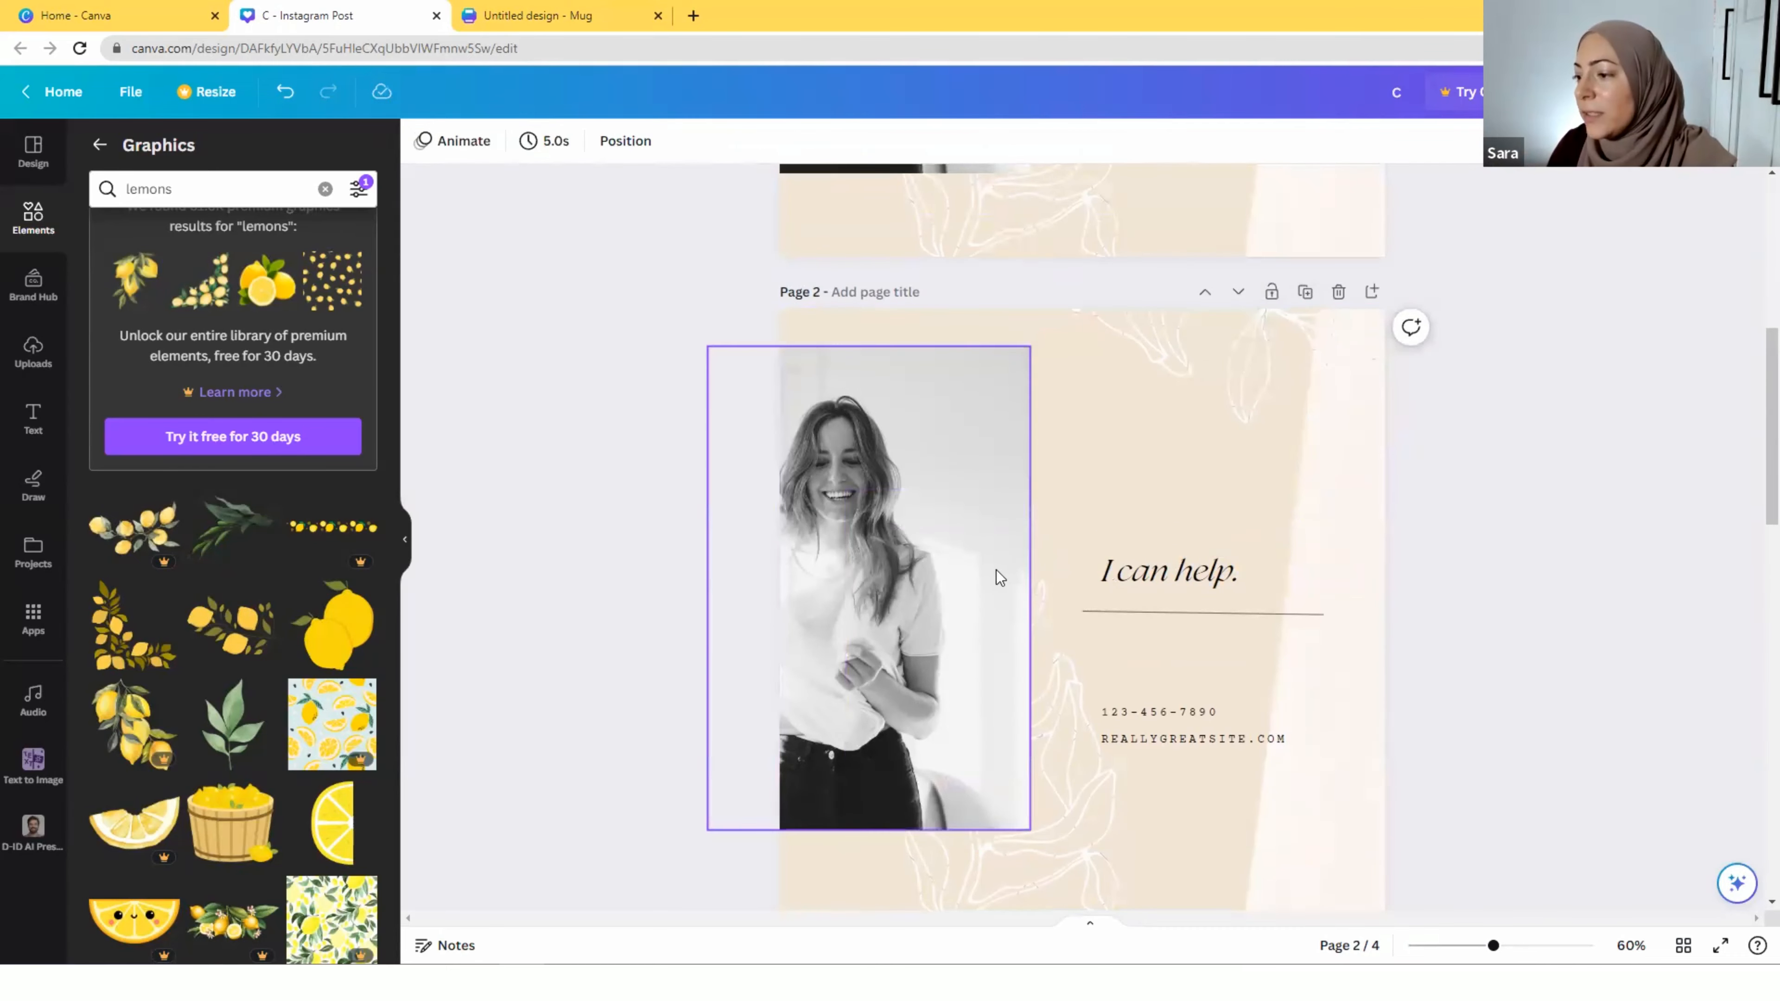
left_click(978, 570)
key("Delete")
On page 2, move the small plain rectangle off the page's left side and shift the white leaf line art toward the left edge
left_click(944, 494)
left_click_drag(915, 495, 700, 720)
scroll(1305, 560, "down", 3)
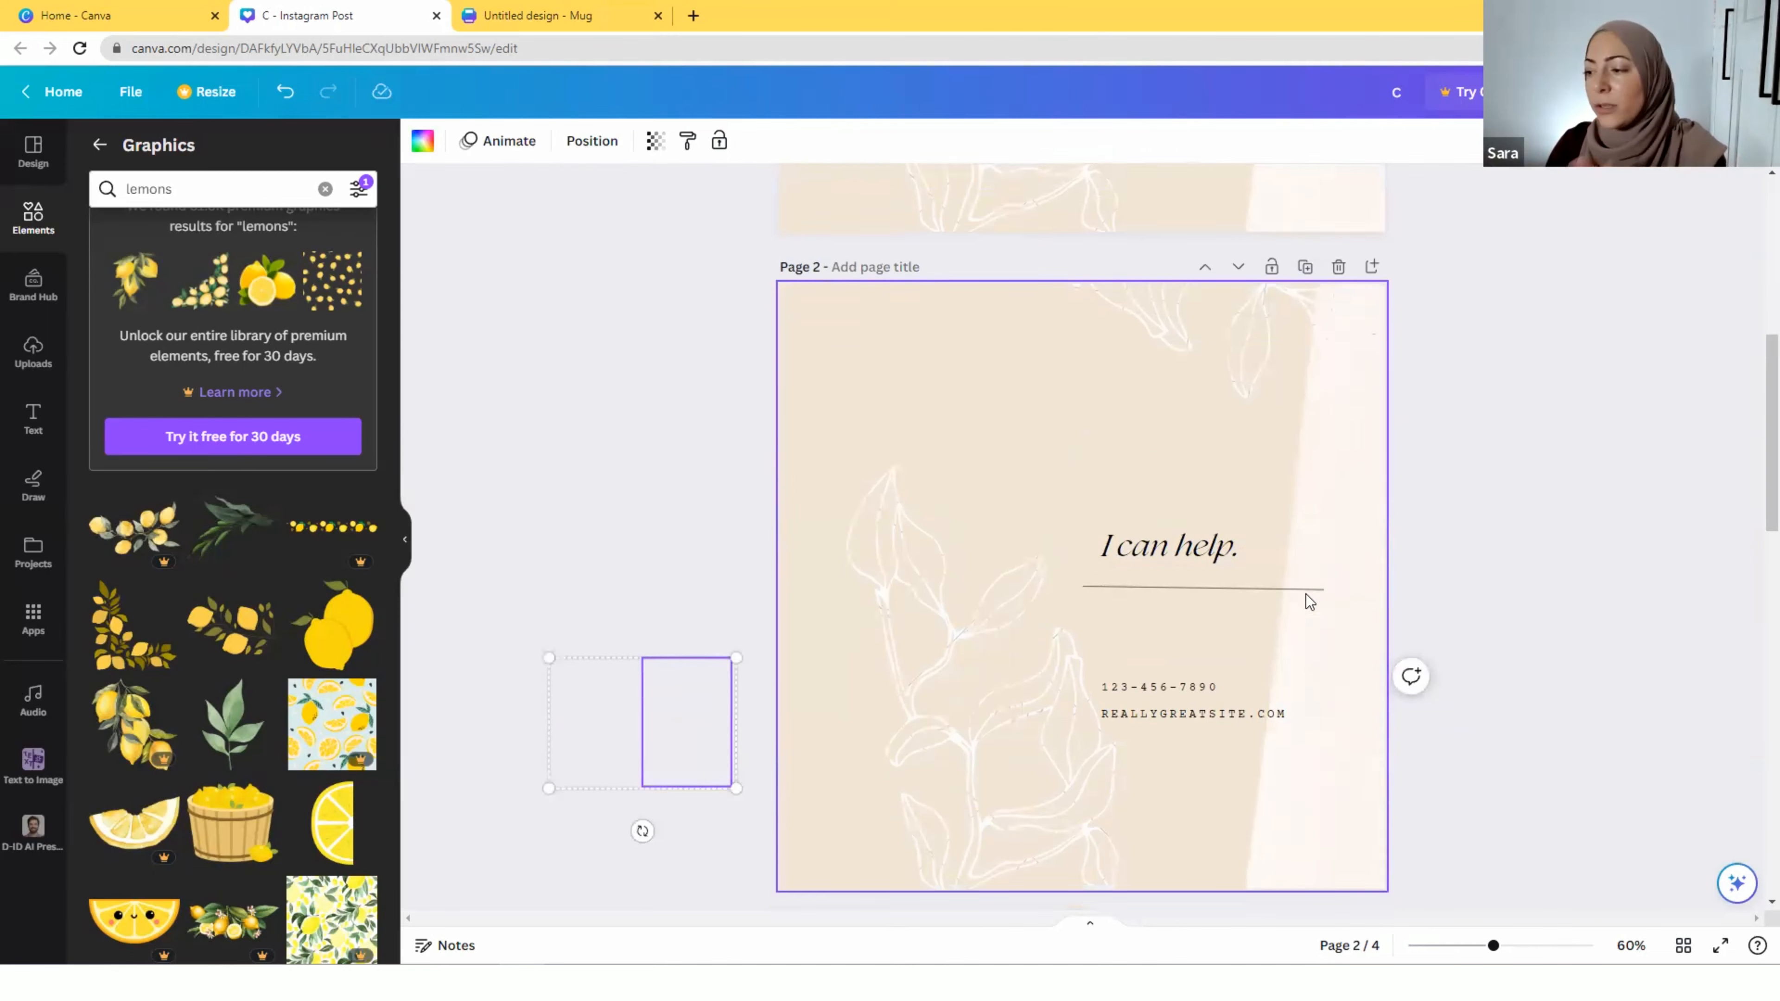
left_click_drag(1013, 608, 885, 676)
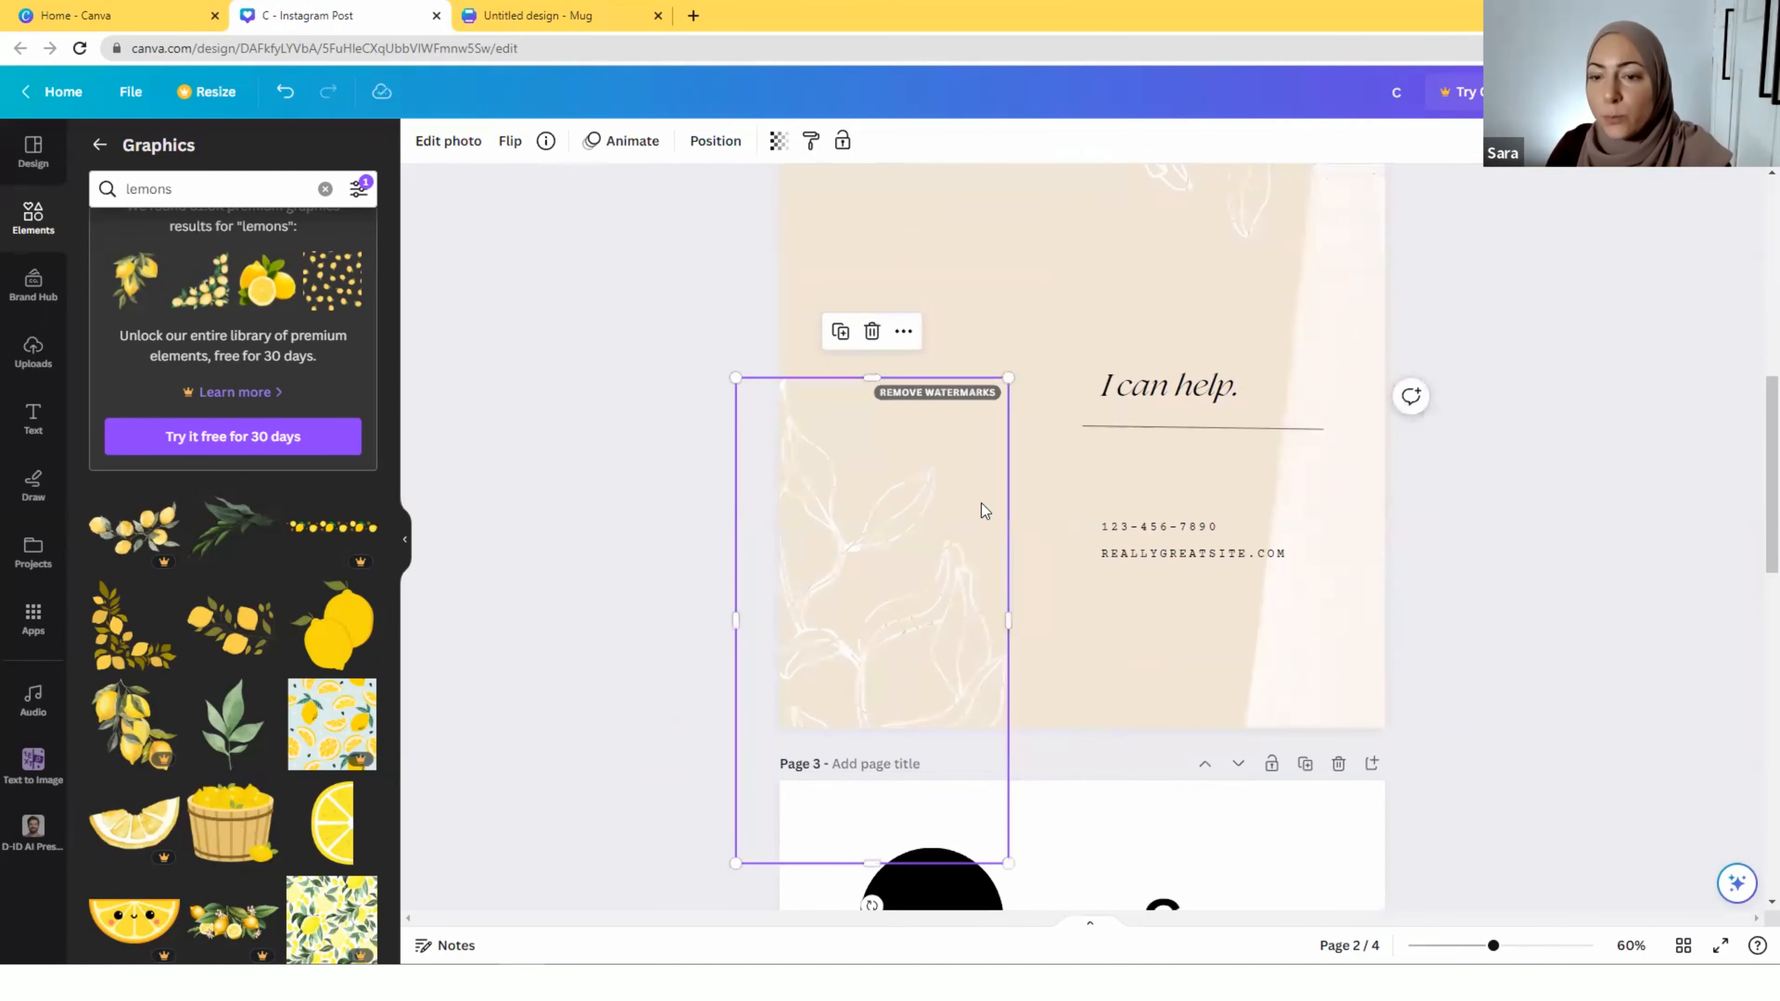
scroll(1070, 510, "up", 5)
scroll(1068, 510, "up", 5)
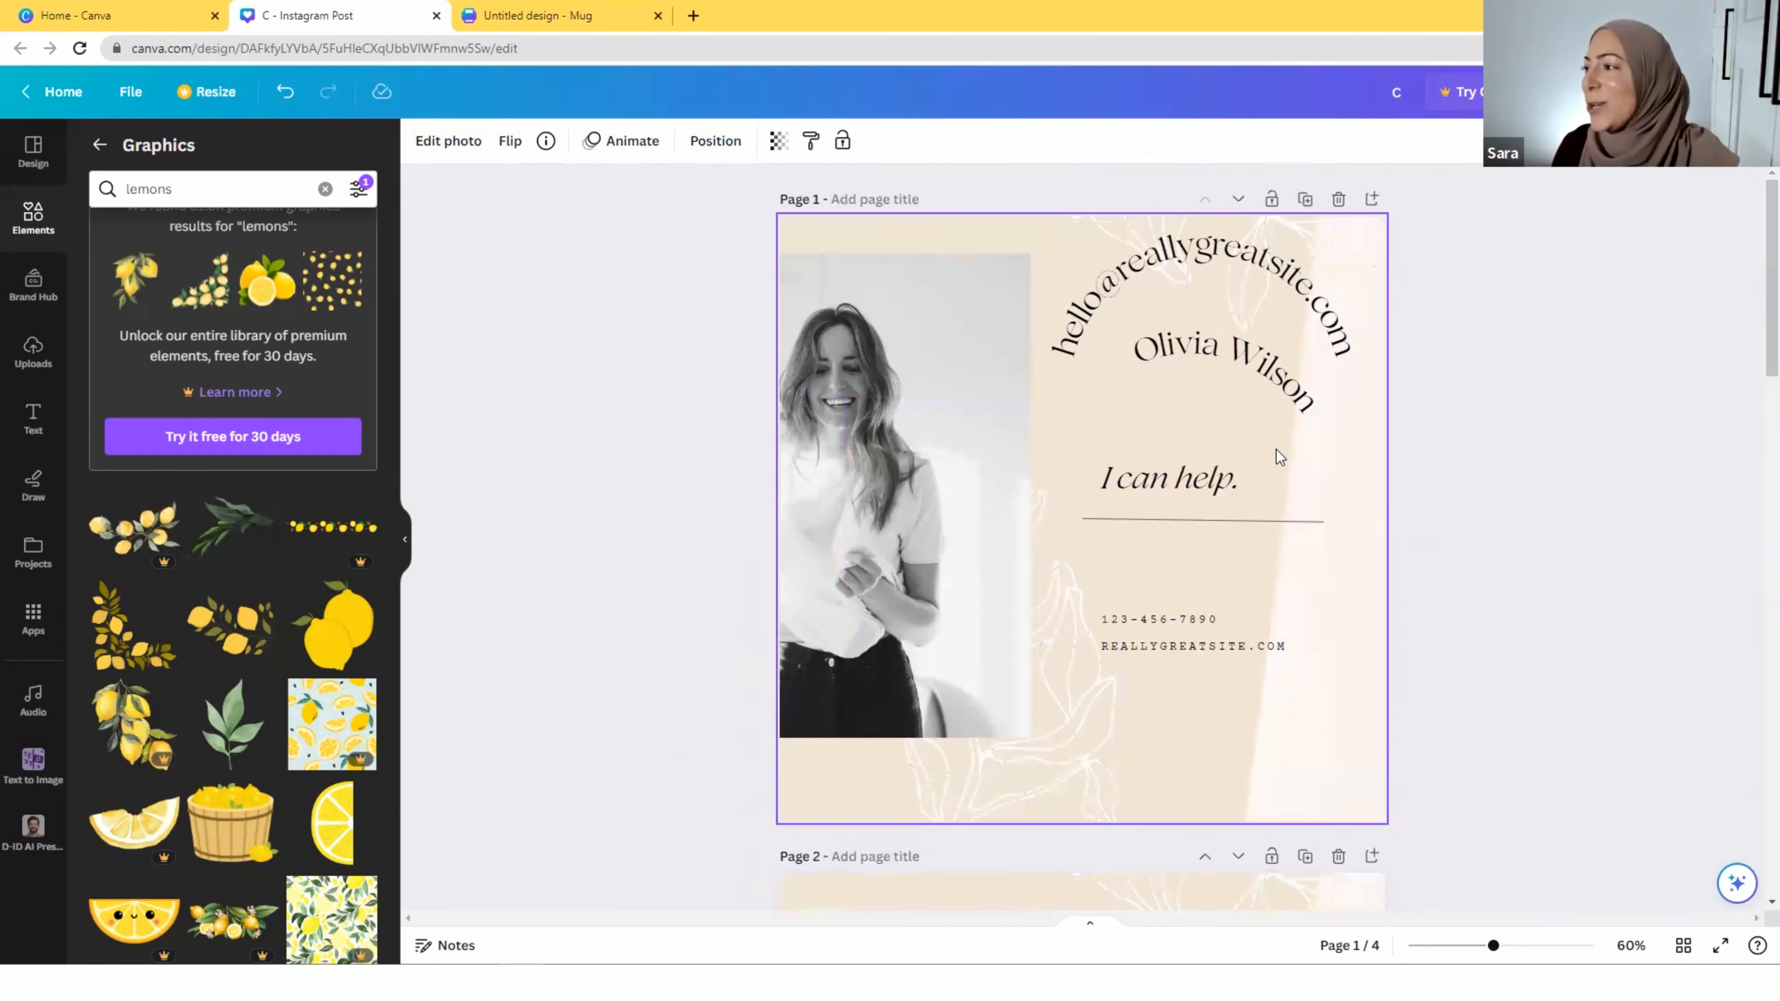
View the file types available for downloading the design, and move page 1's portrait photo right and slightly down
left_click(1726, 92)
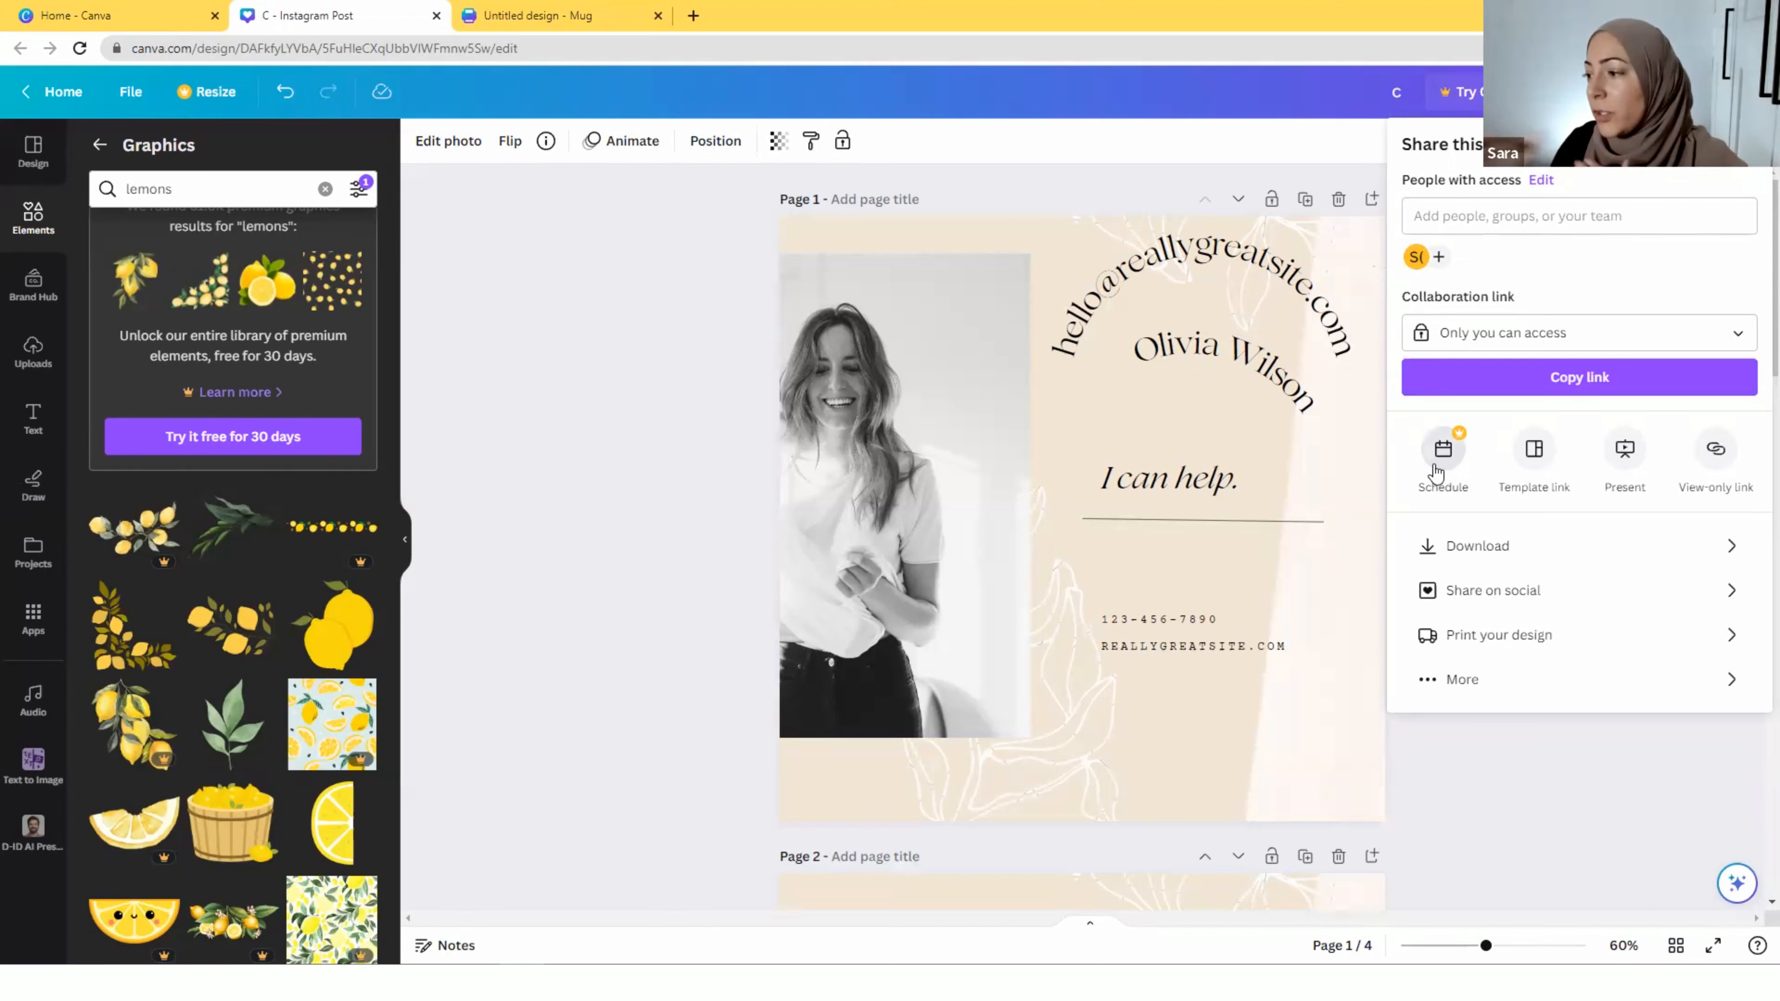
left_click(1466, 544)
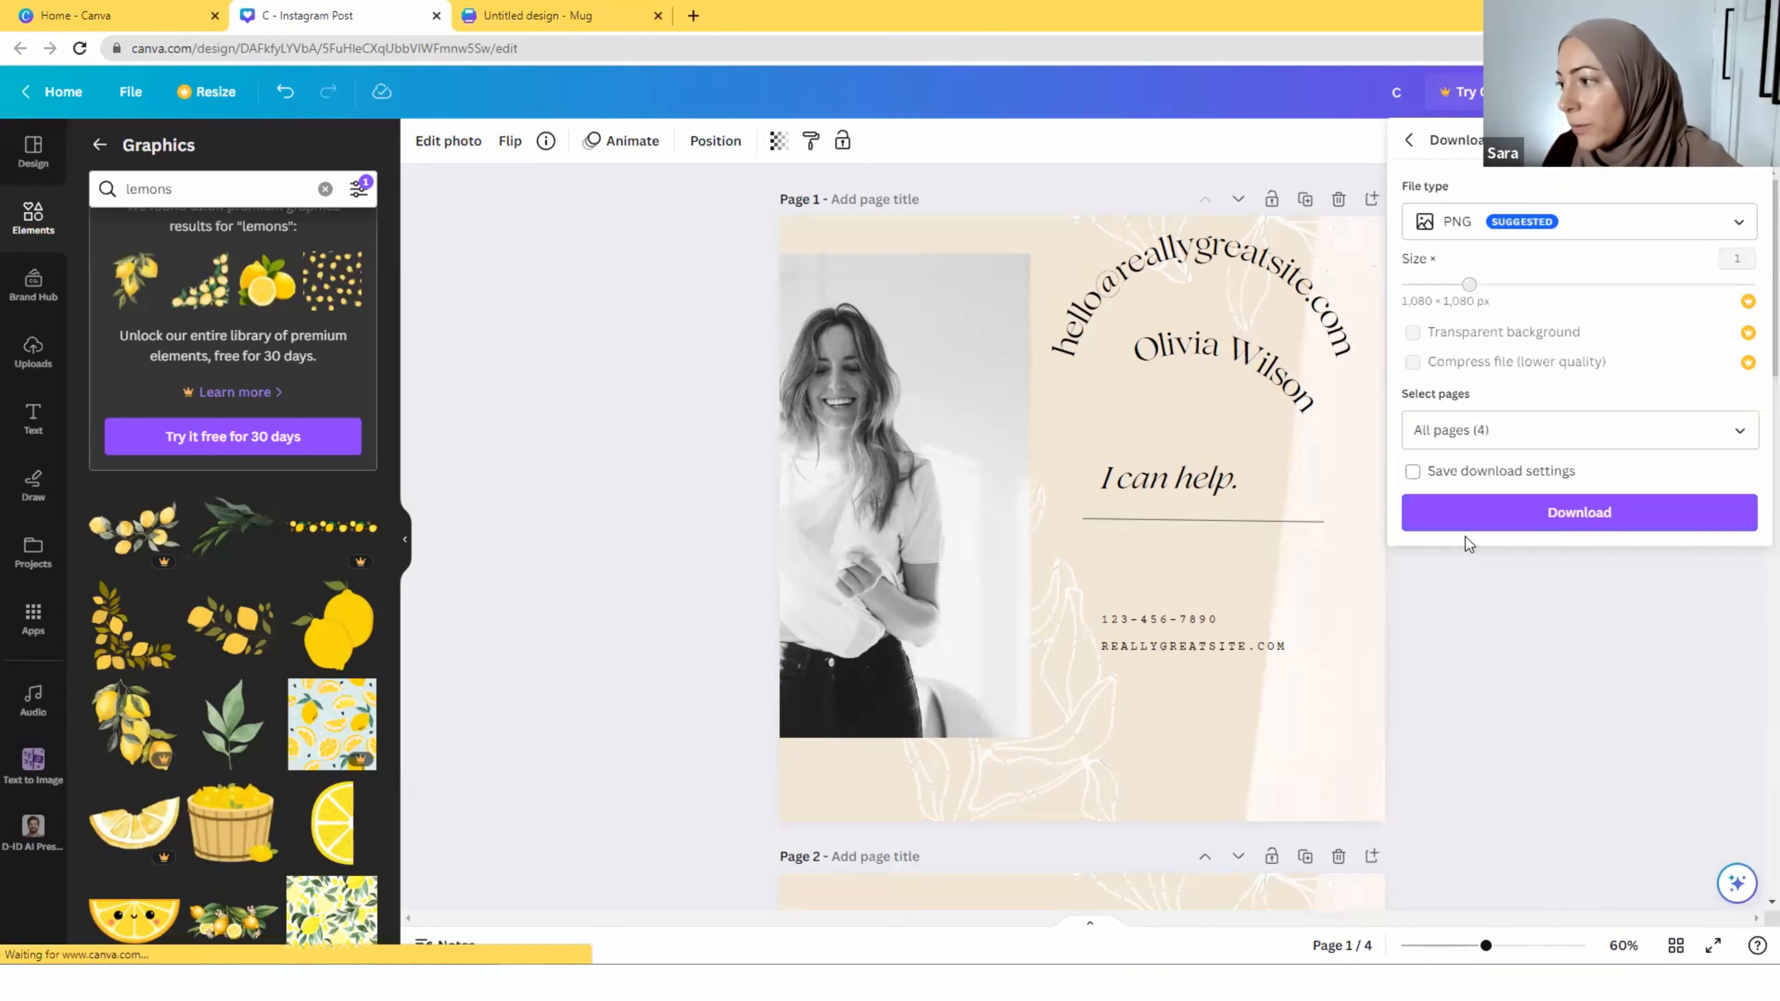
left_click(1621, 226)
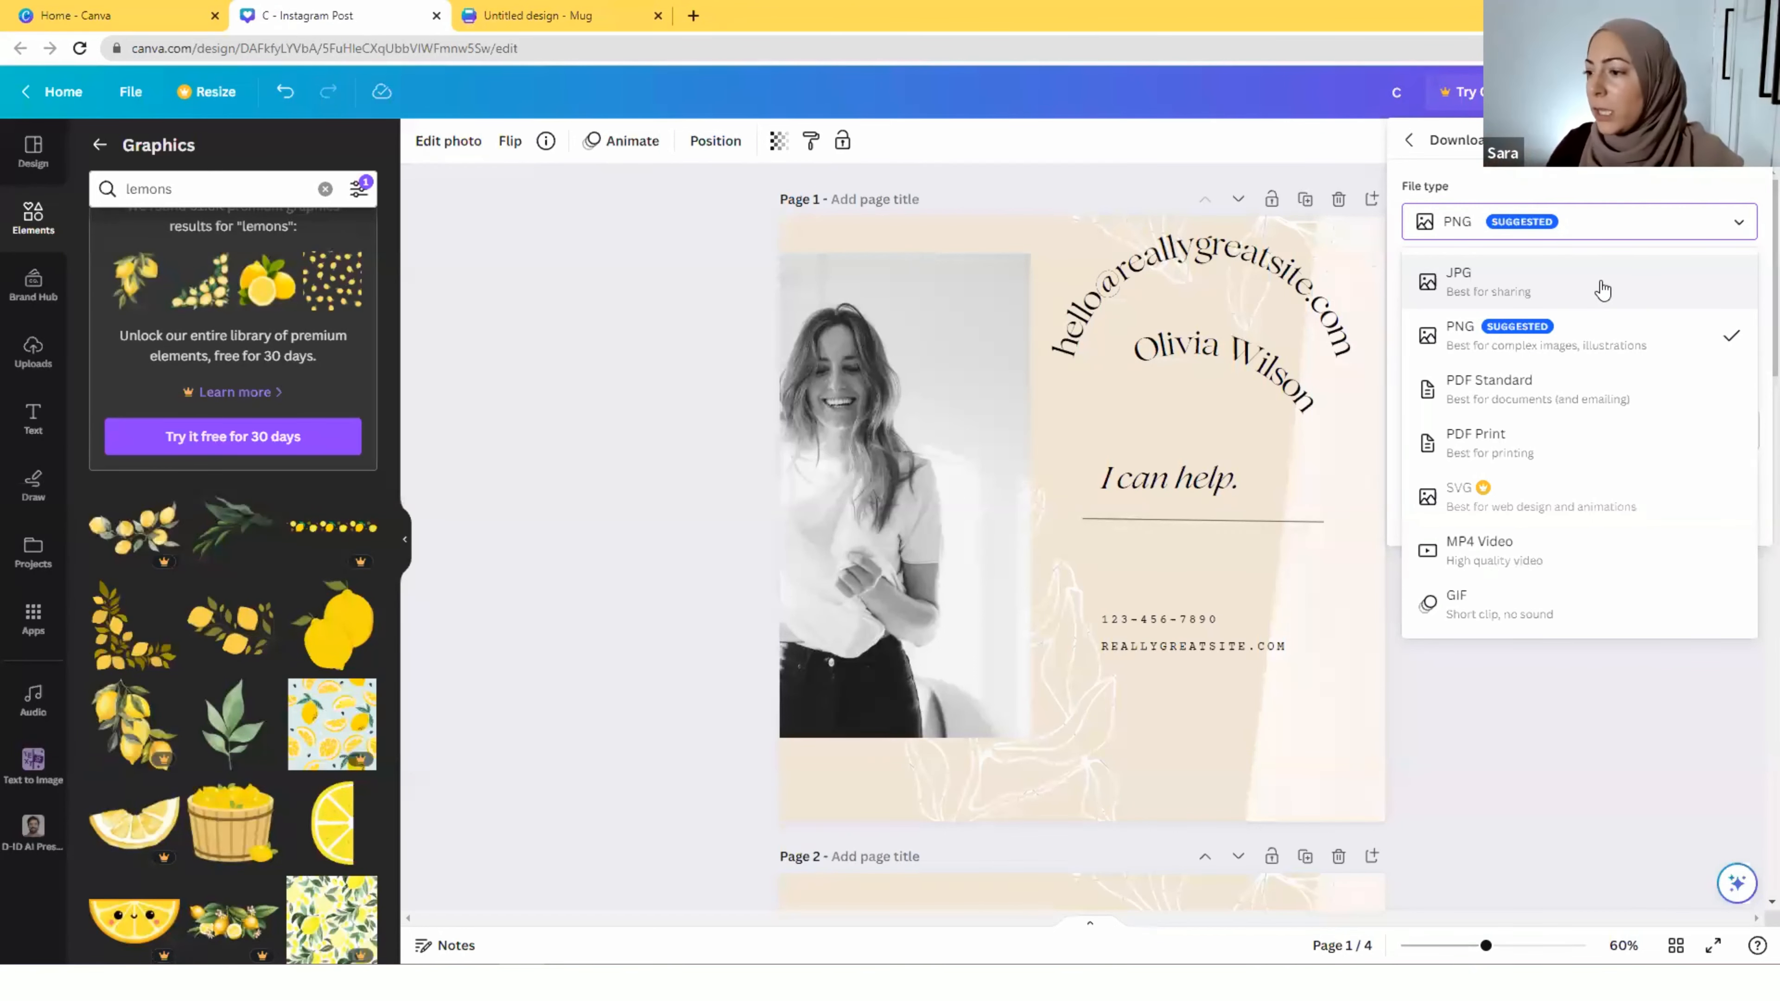
left_click_drag(856, 440, 923, 489)
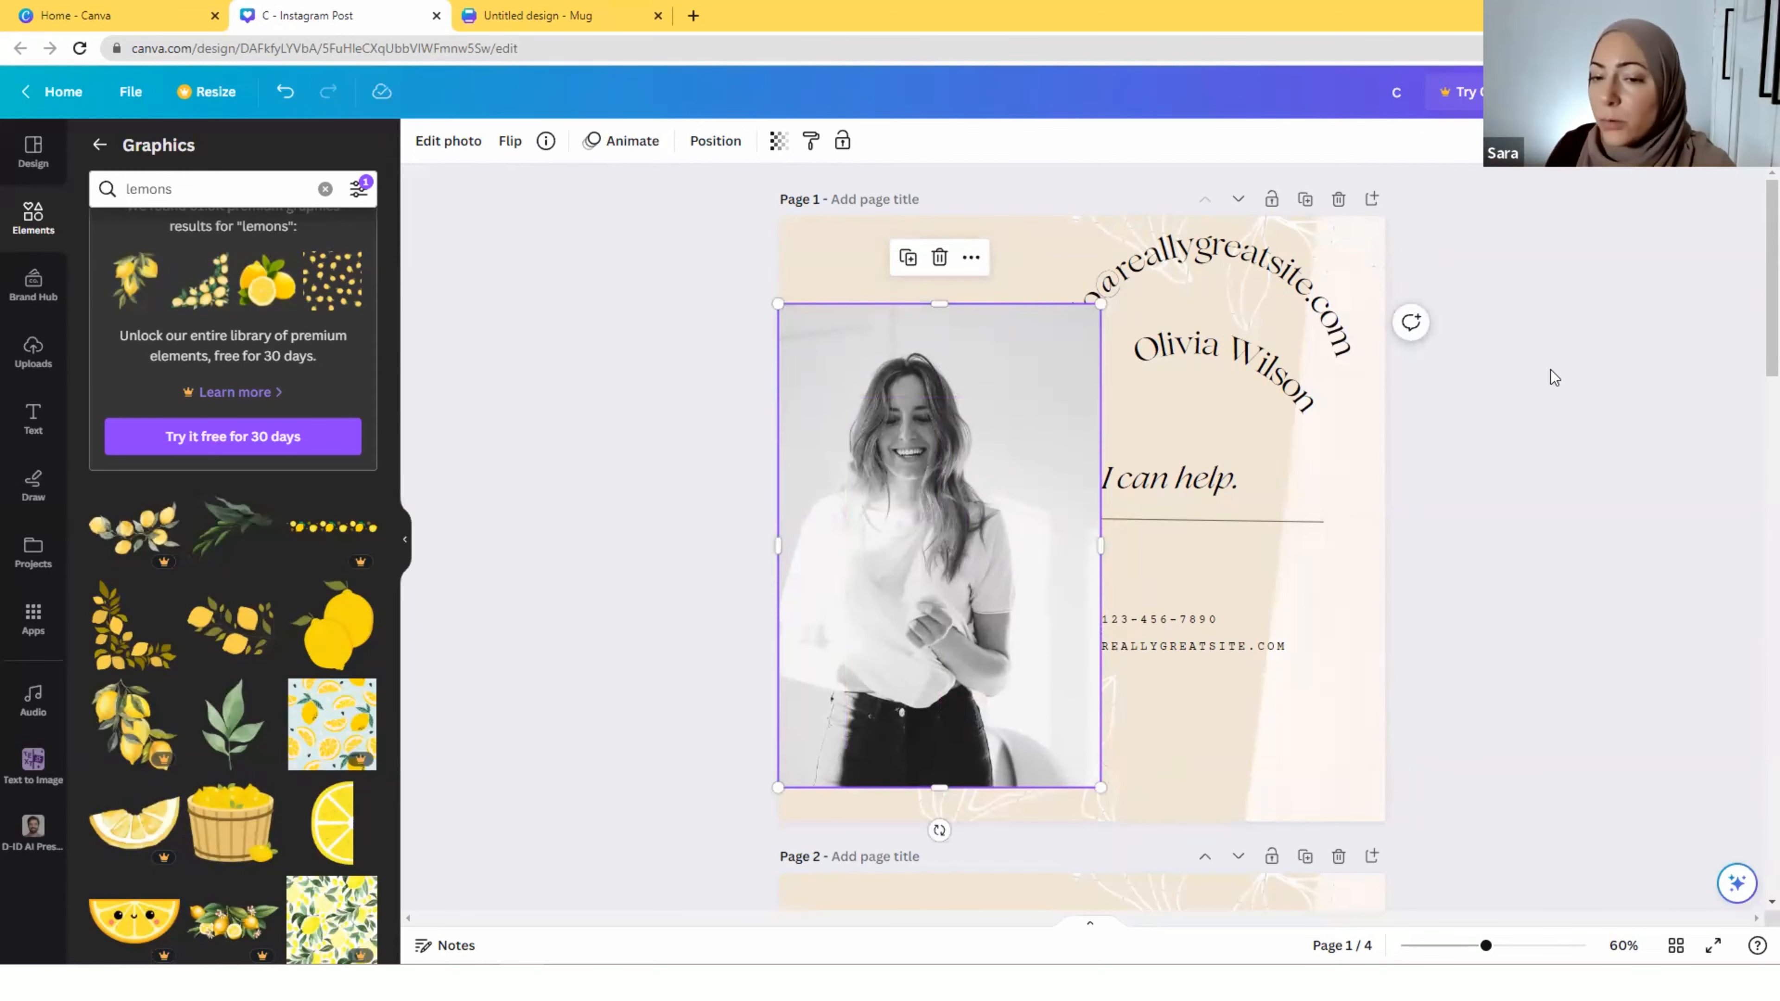
Reopen the design's download settings and choose PNG as the file type
left_click(1562, 91)
left_click(1549, 549)
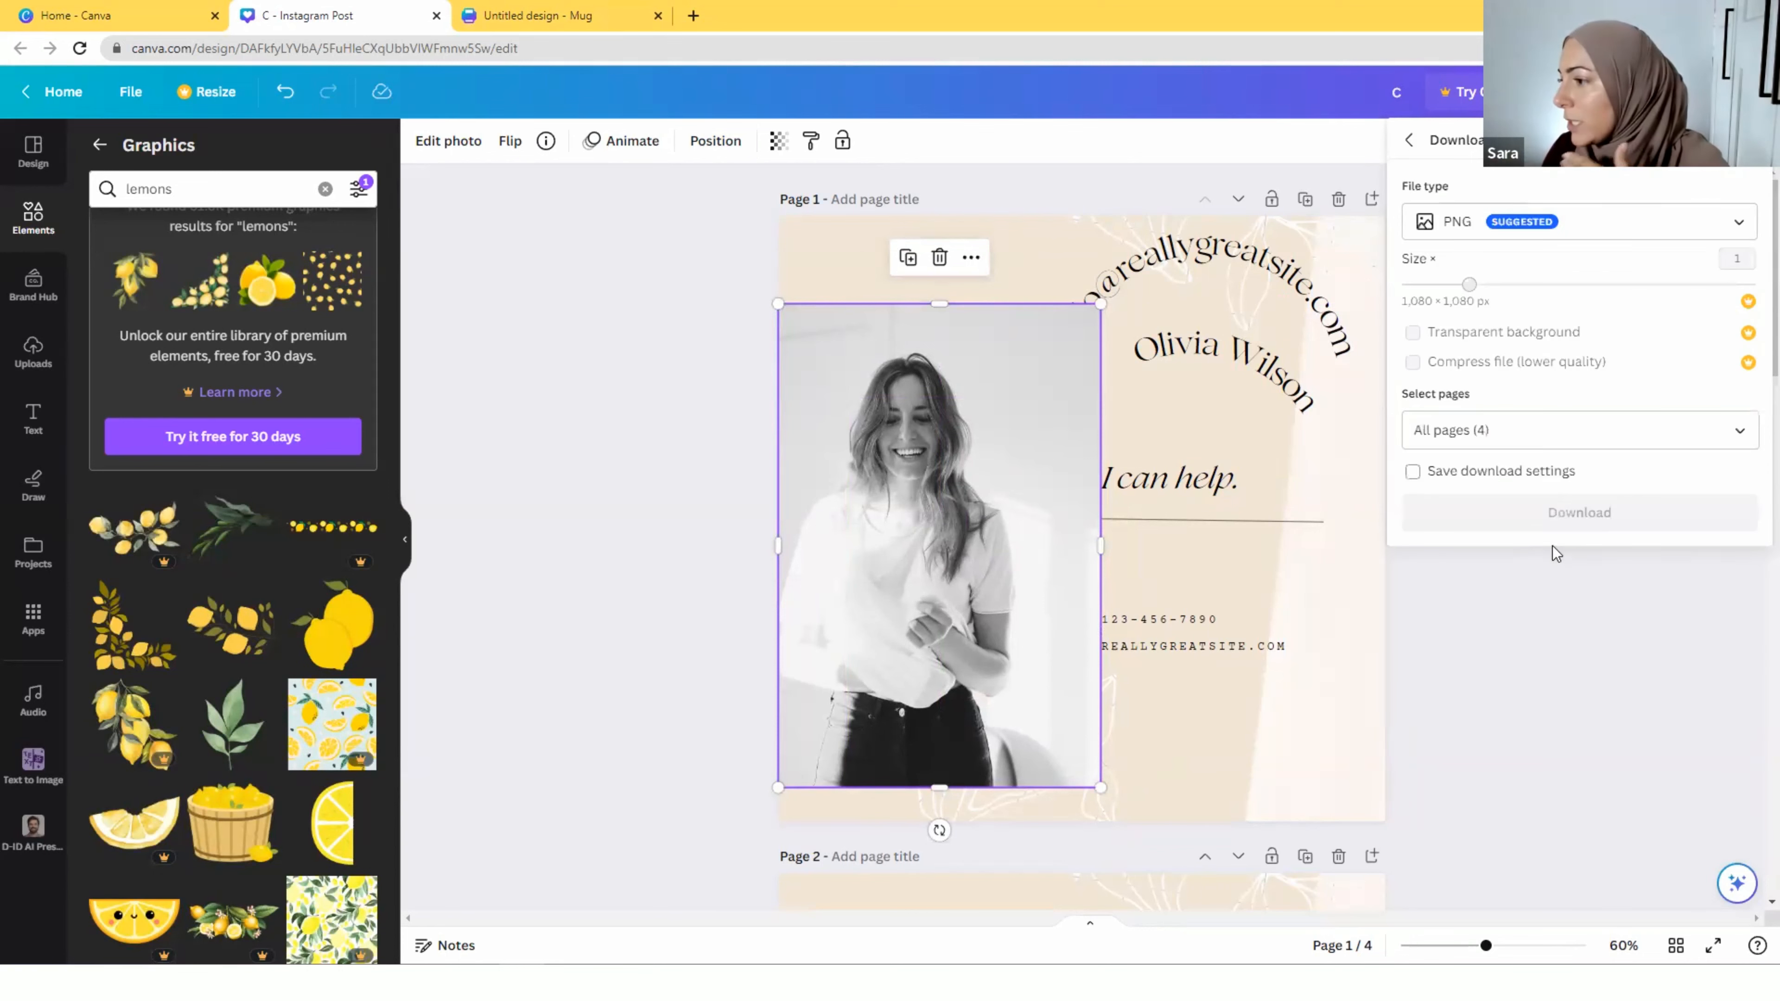
left_click(1545, 228)
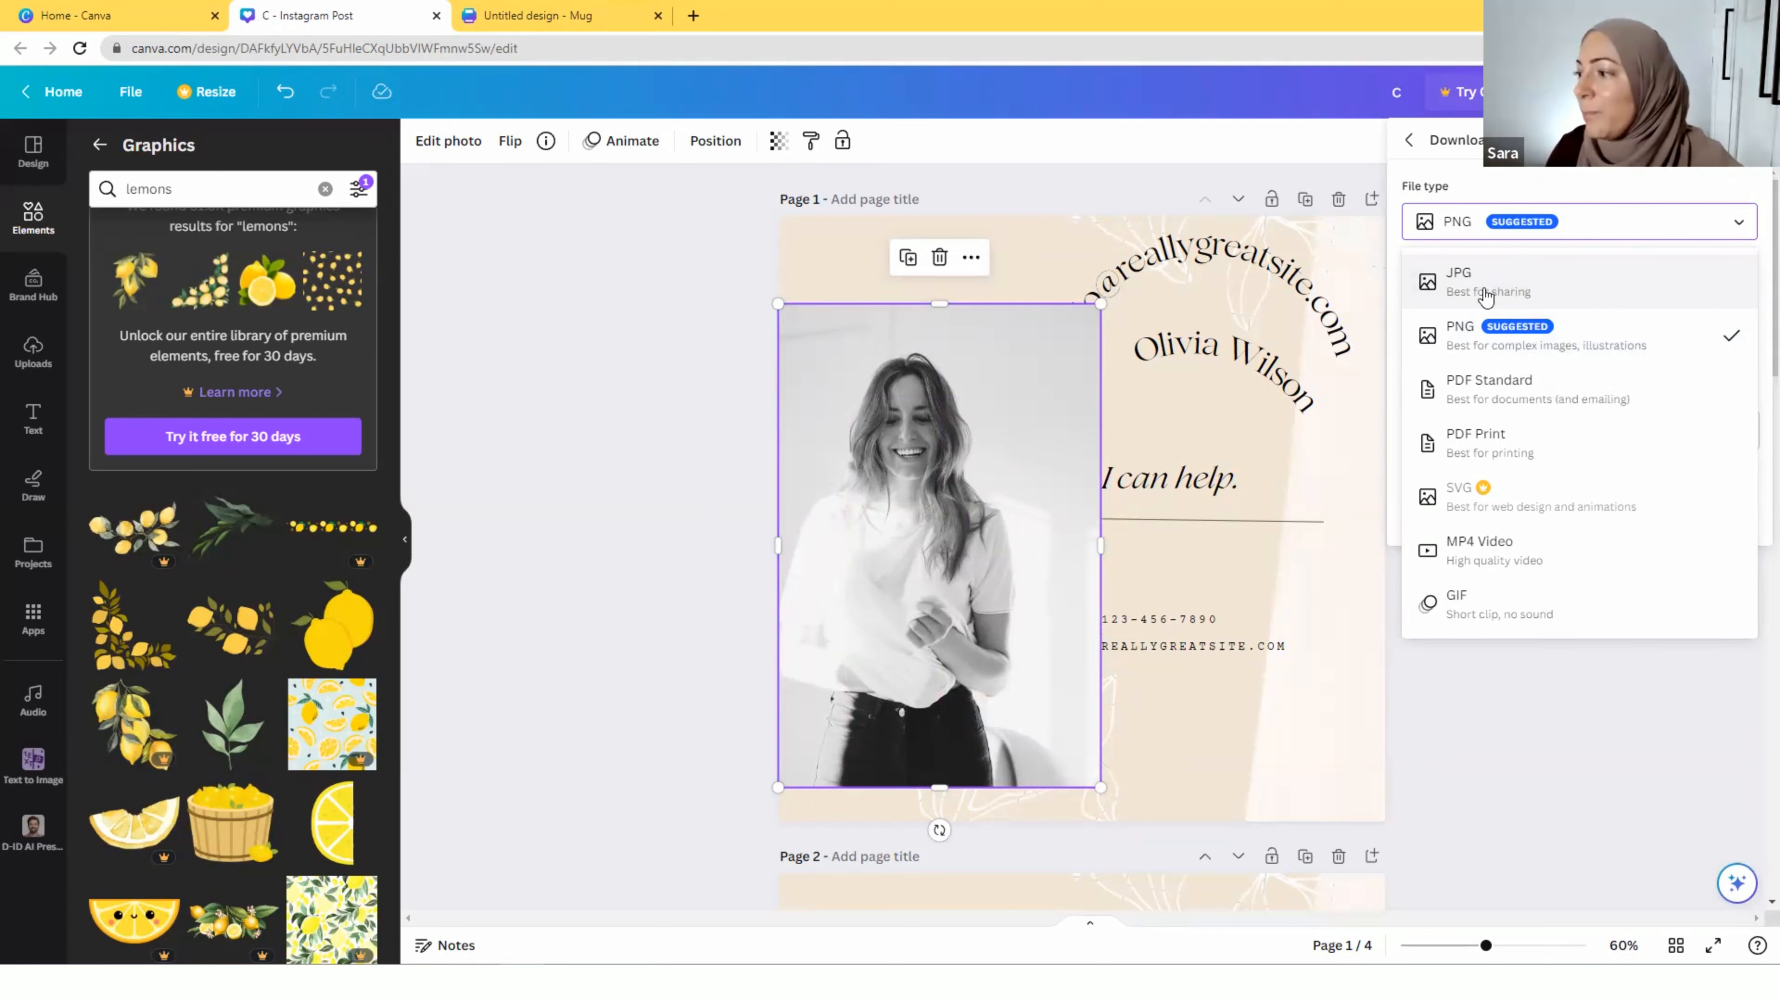
left_click(1489, 317)
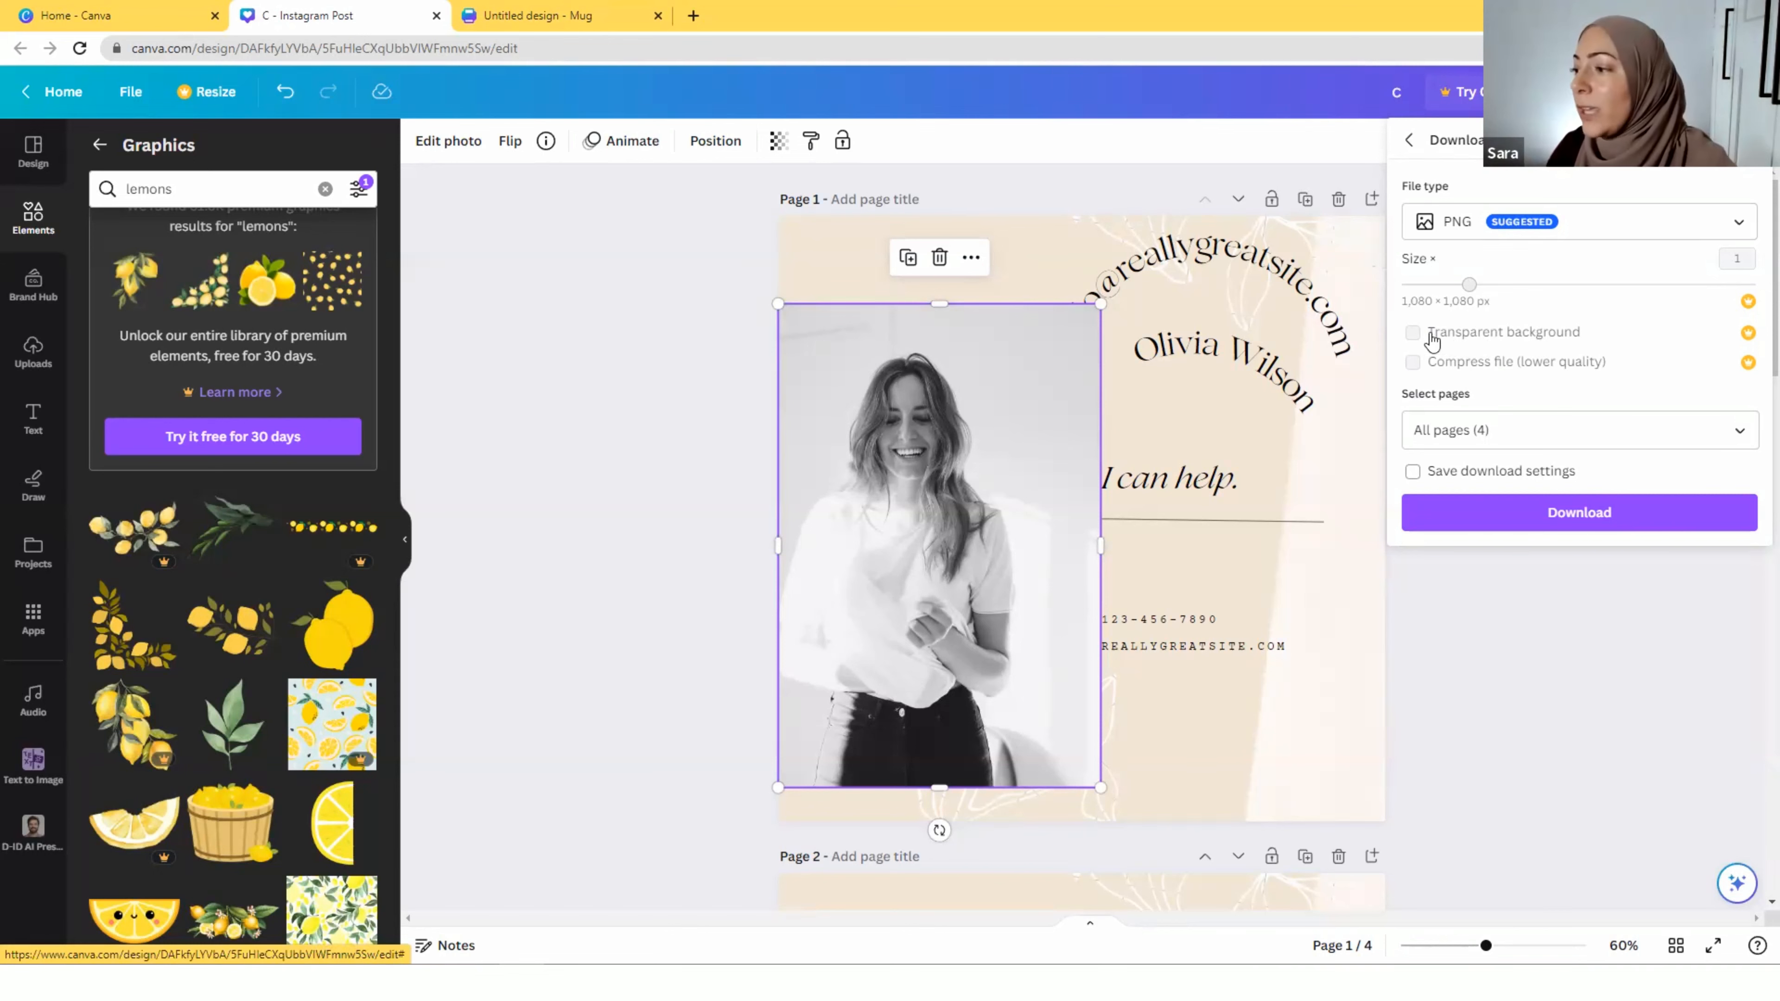
Try to enable a transparent background for the PNG download, dismiss the upgrade offer, and review the download file types again
left_click(1417, 332)
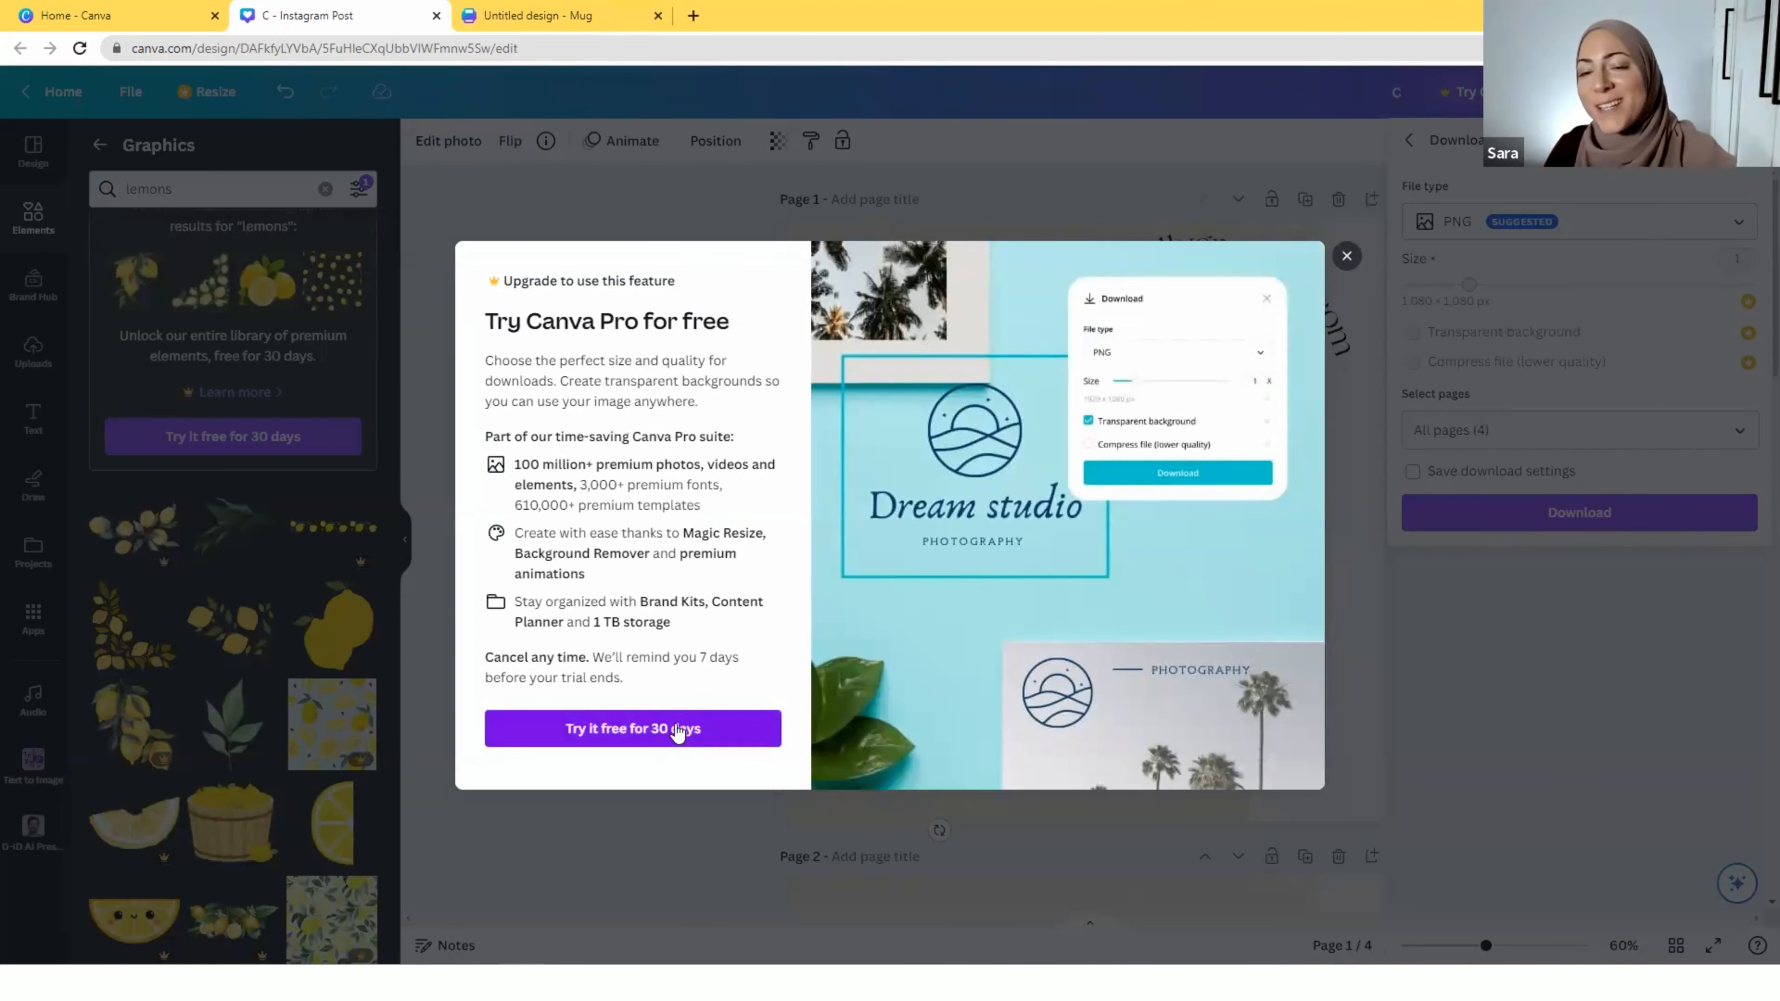
left_click(1346, 255)
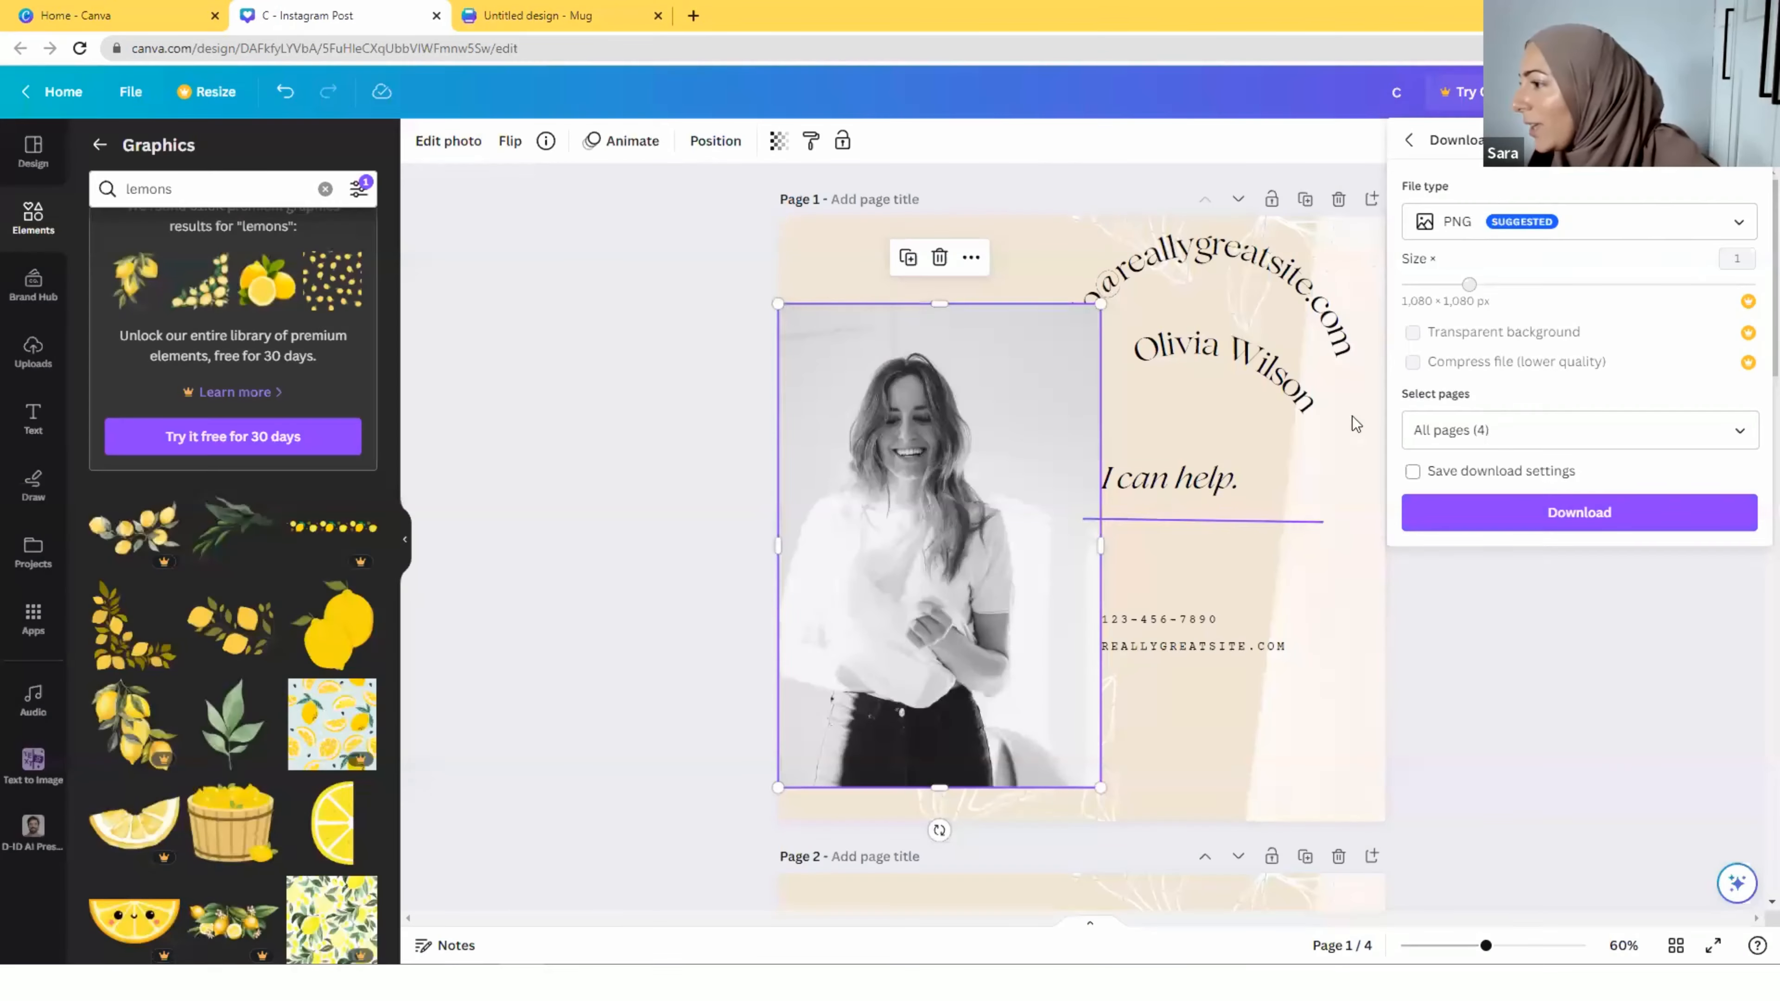
left_click(1501, 223)
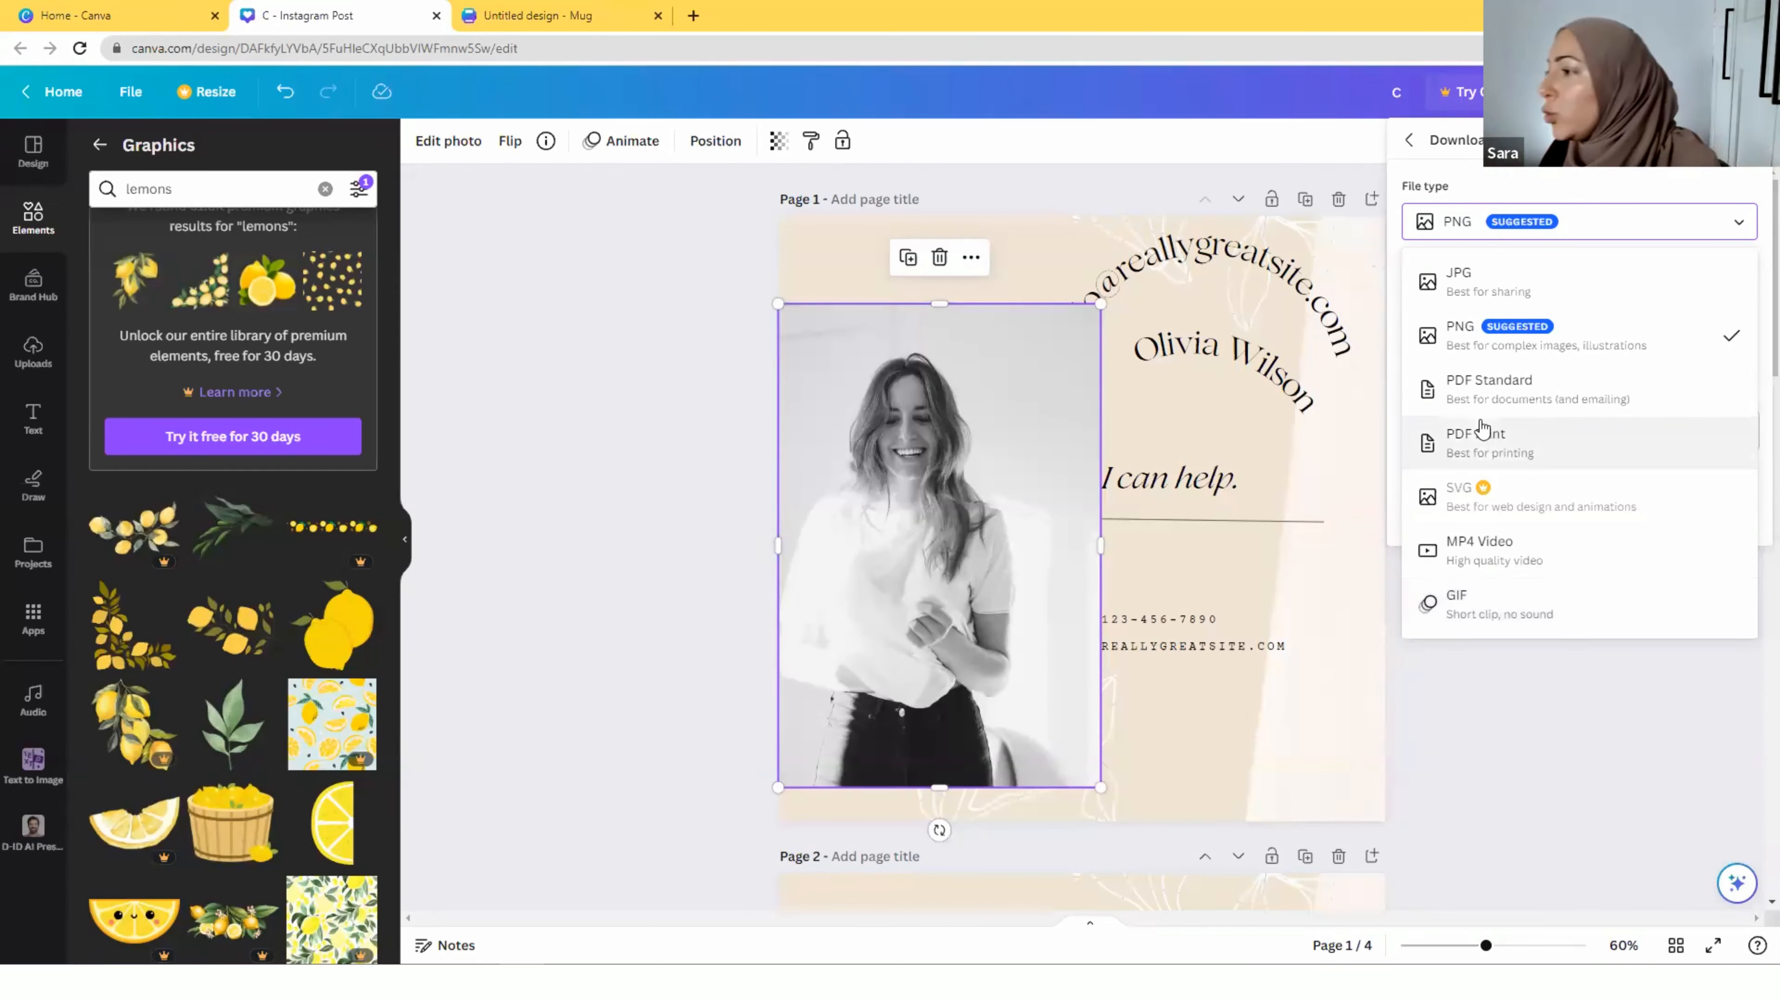
left_click(1409, 141)
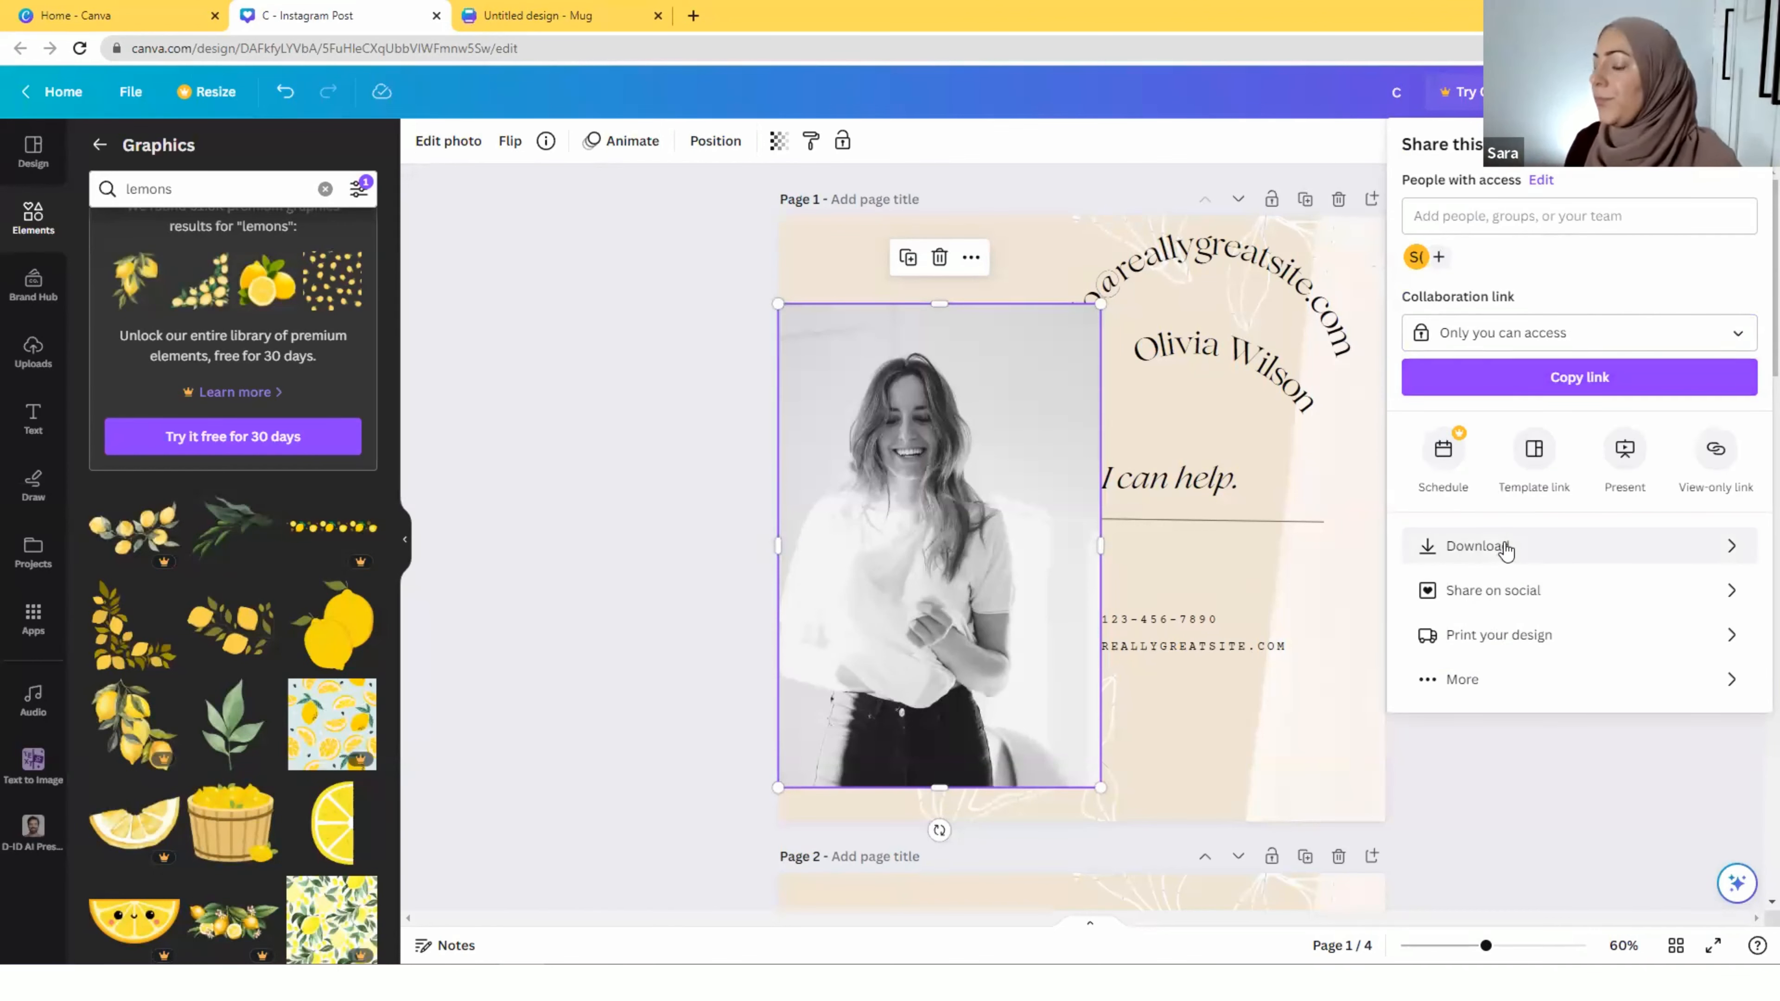
Browse the products available for printing the design and close the sharing options
left_click(1498, 637)
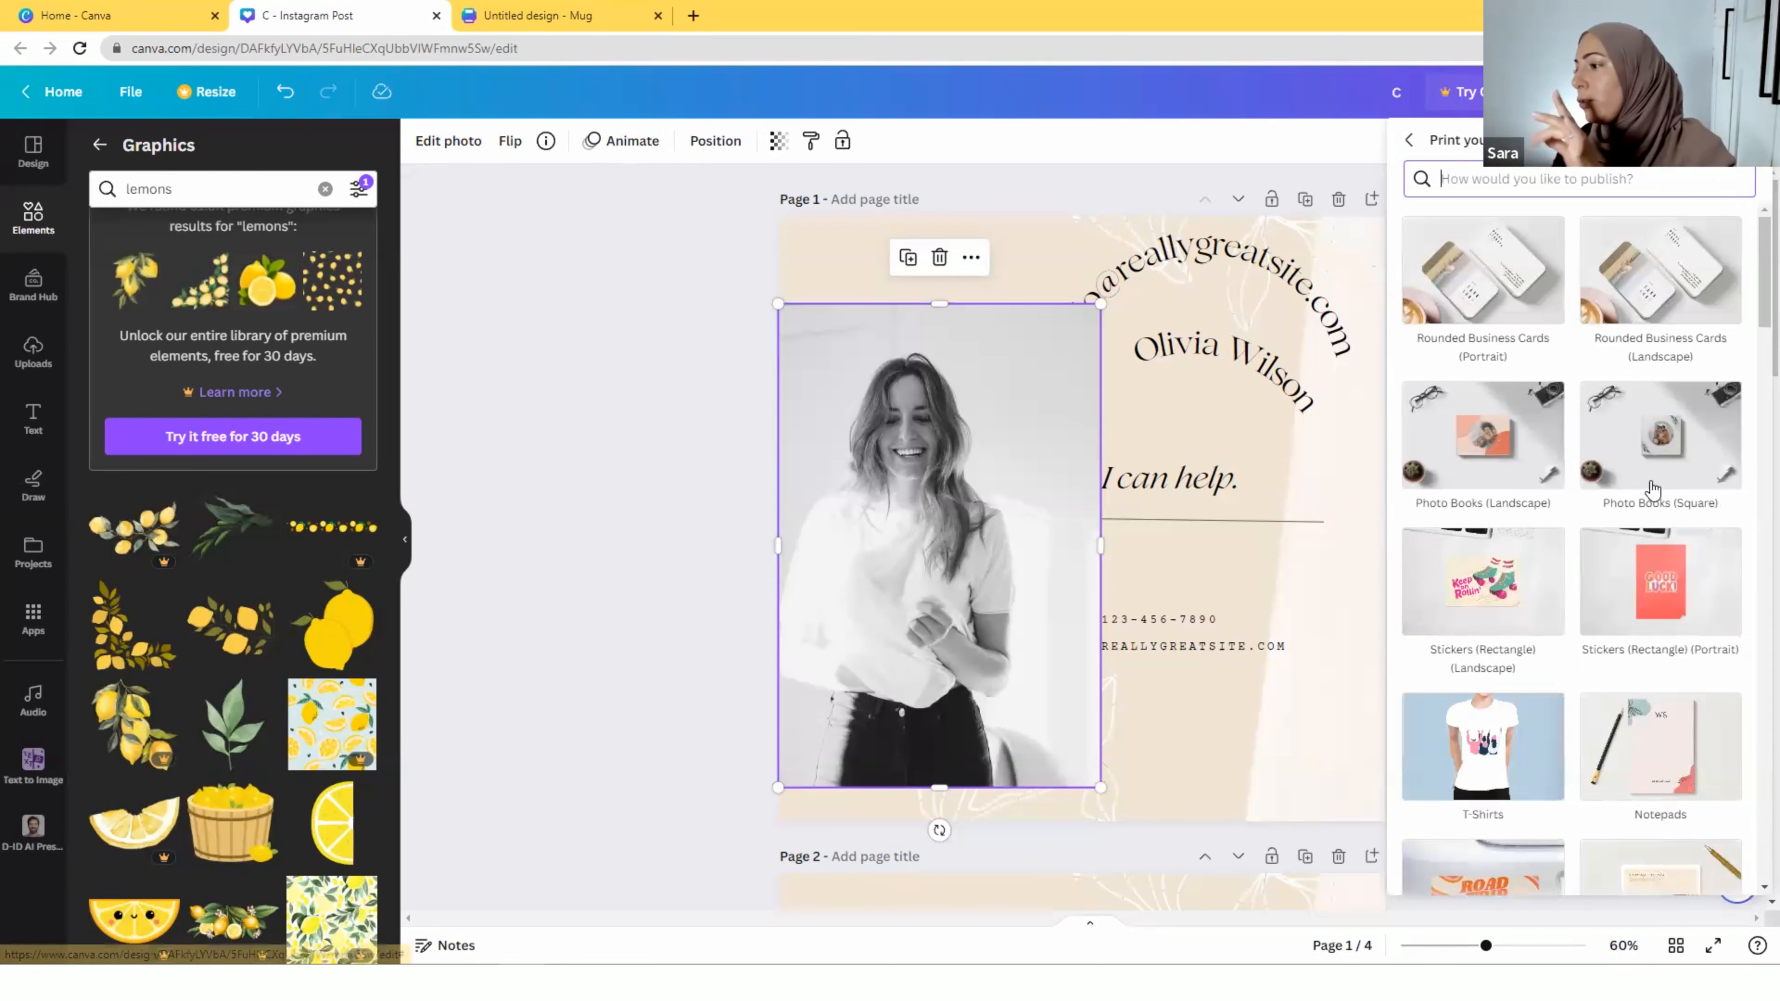
scroll(1652, 489, "down", 4)
scroll(1652, 489, "down", 6)
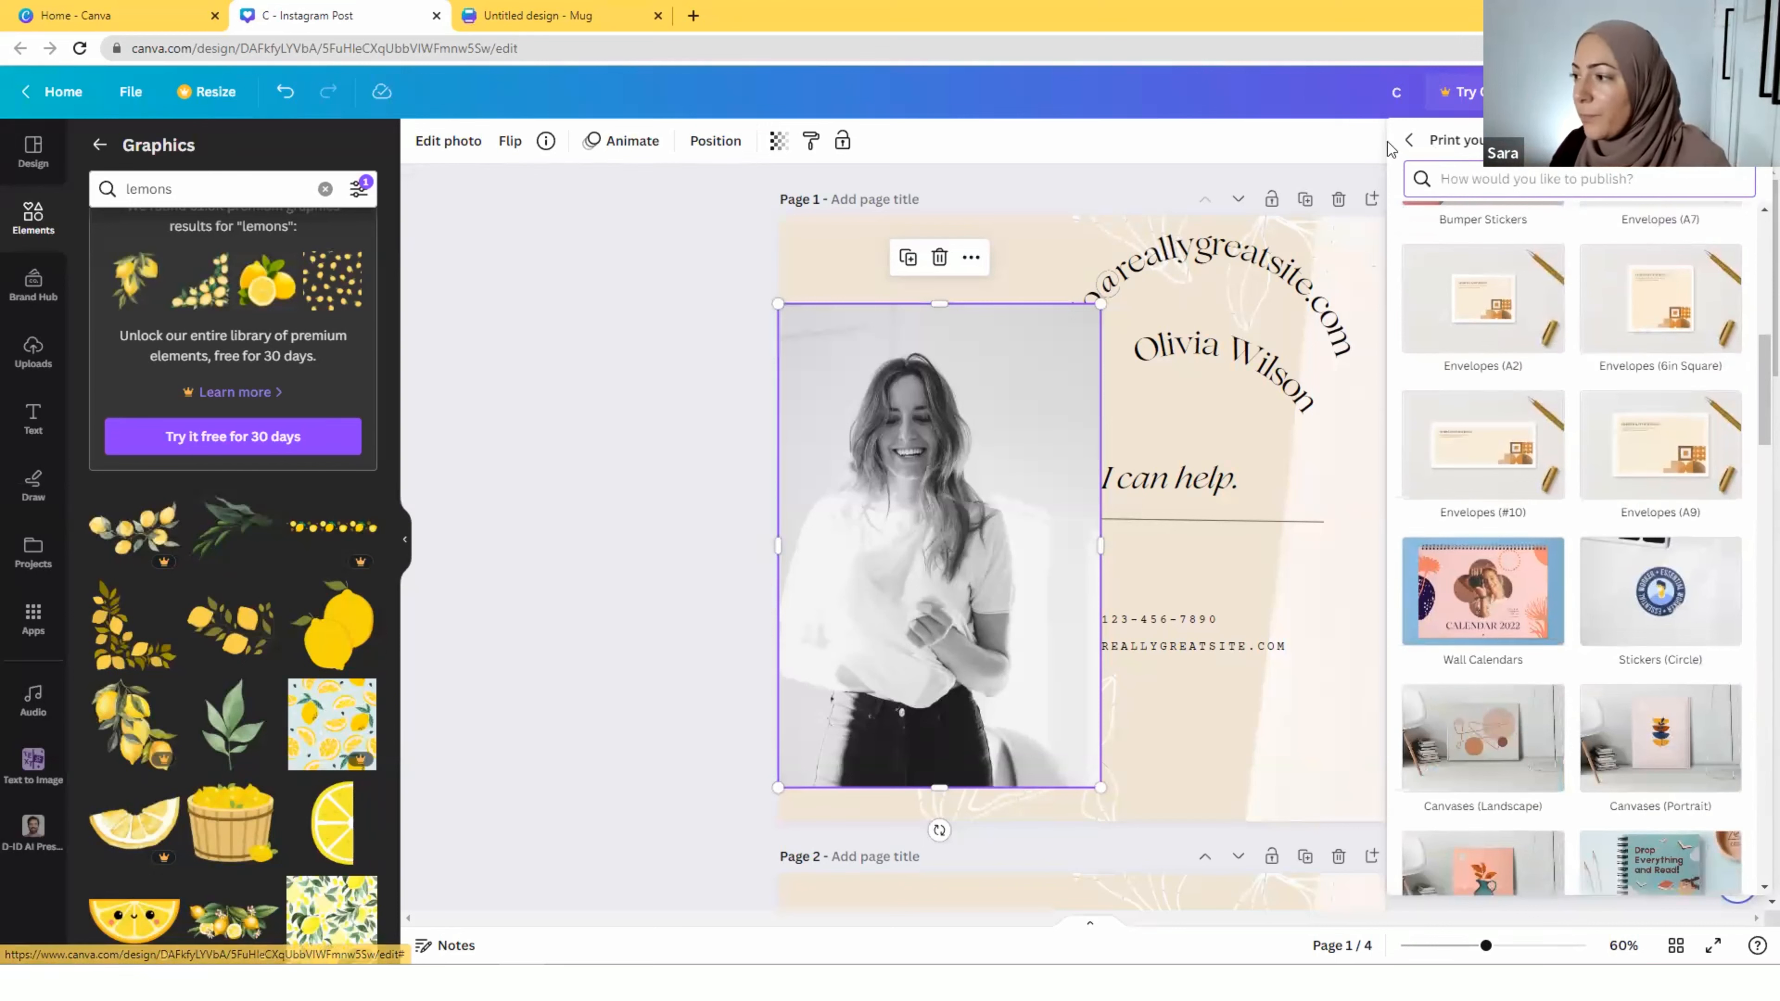
left_click(1405, 144)
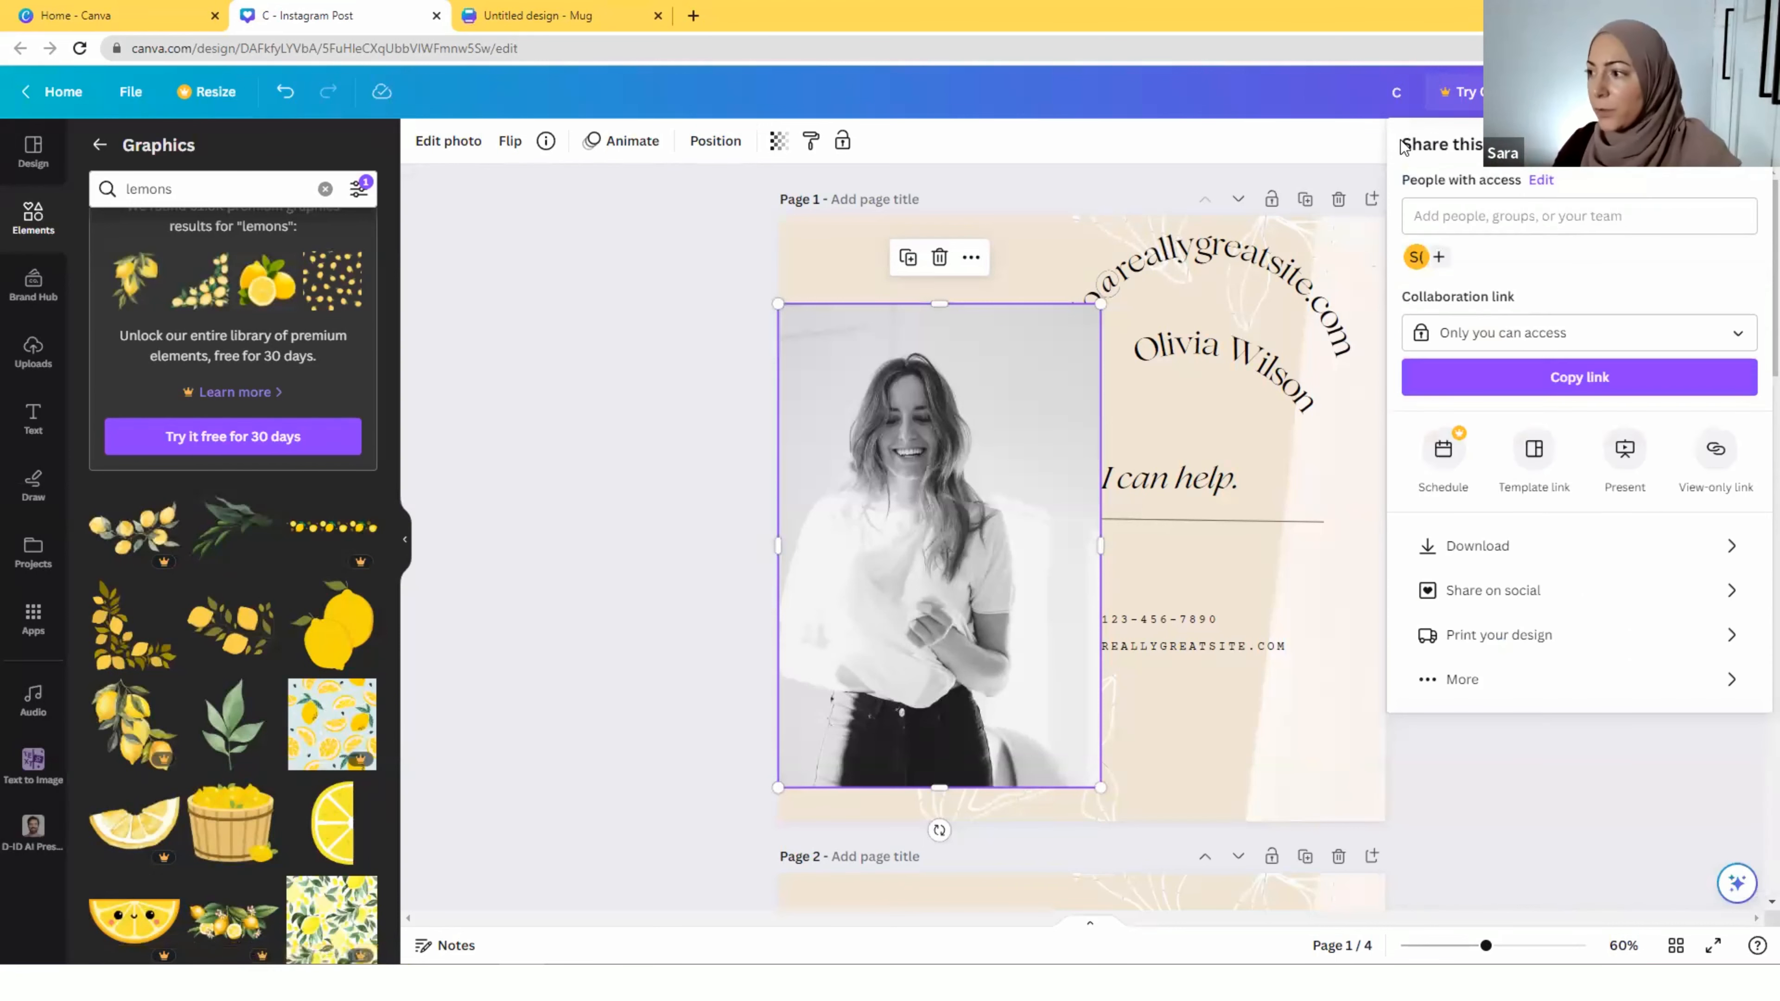
left_click(1723, 92)
left_click(1530, 313)
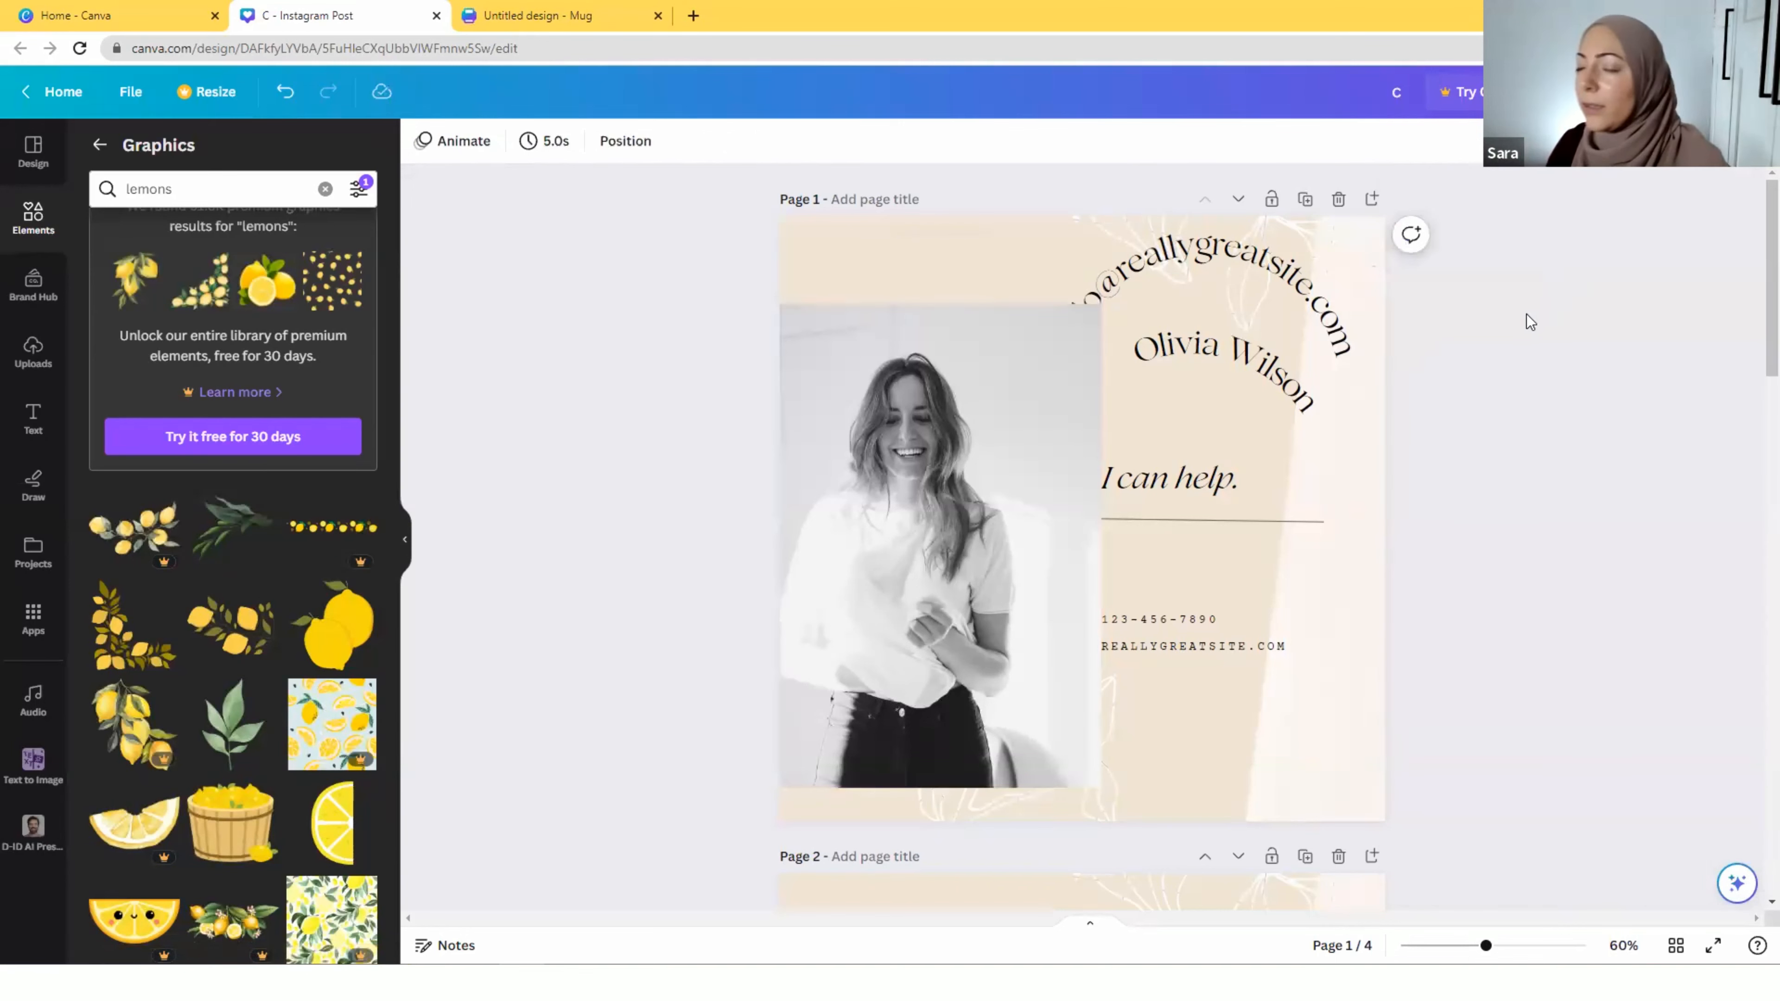
Search the resize formats for "story", and refine the search to "instagram story"
left_click(230, 96)
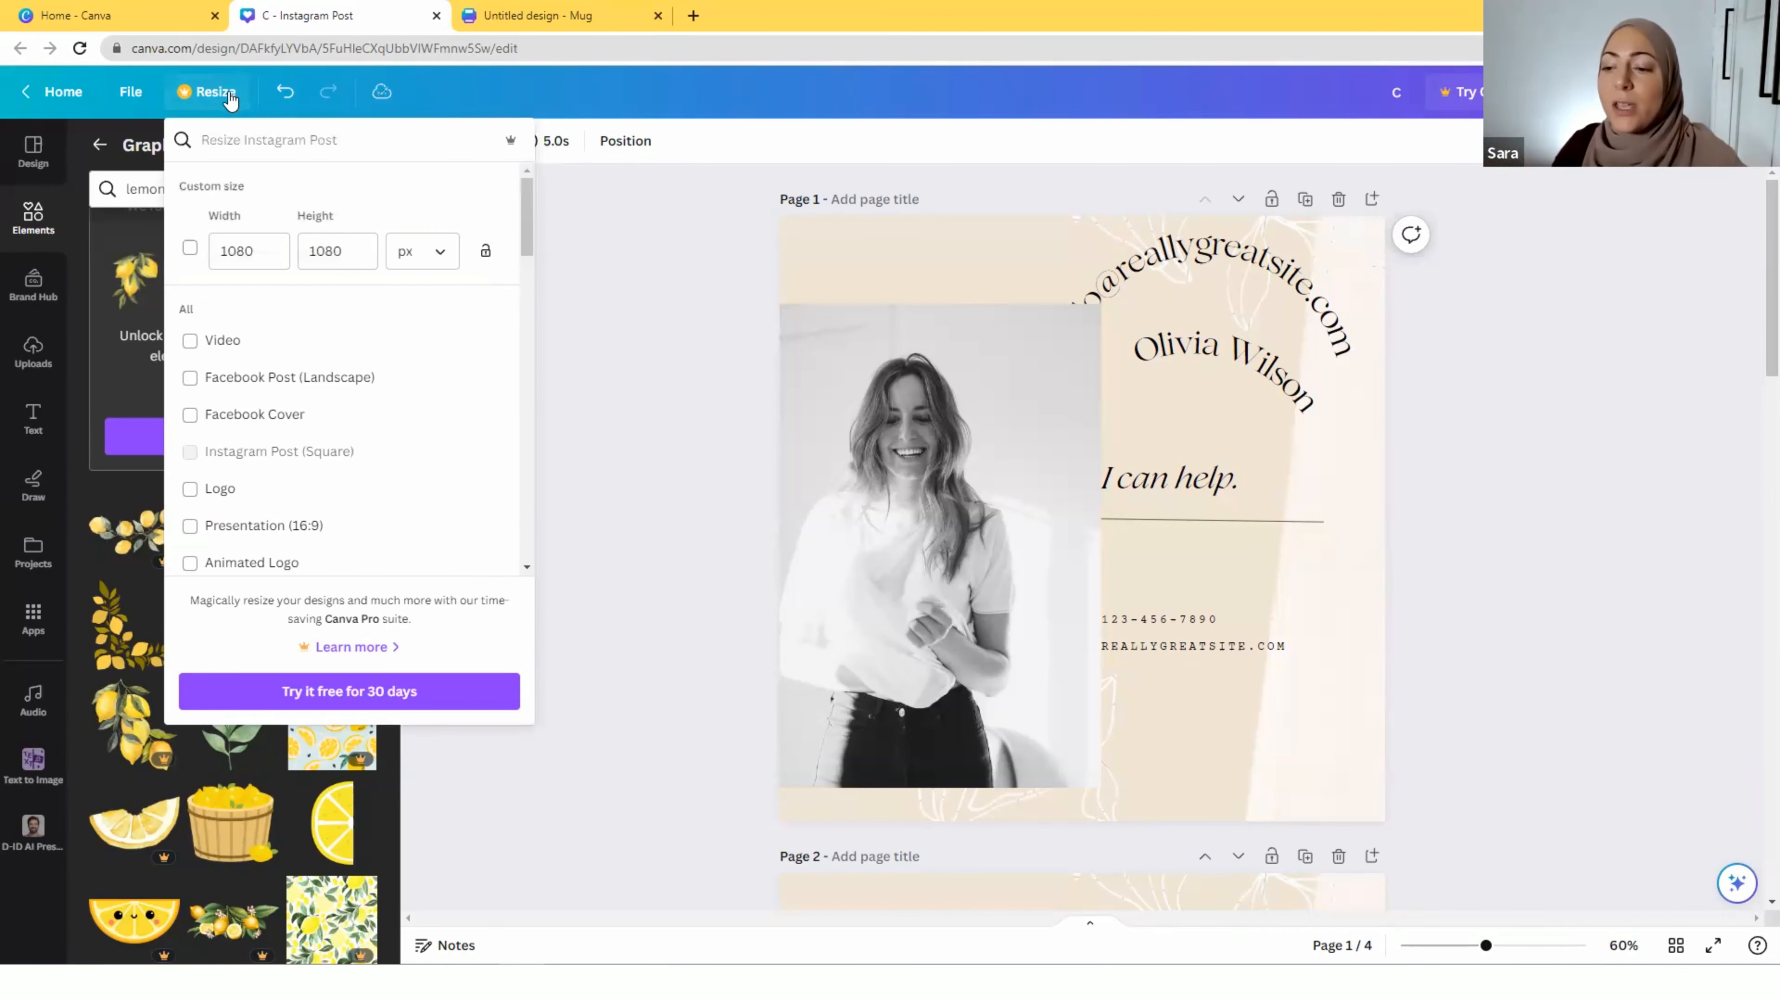
scroll(283, 498, "down", 2)
scroll(281, 421, "up", 2)
left_click(271, 144)
type("so")
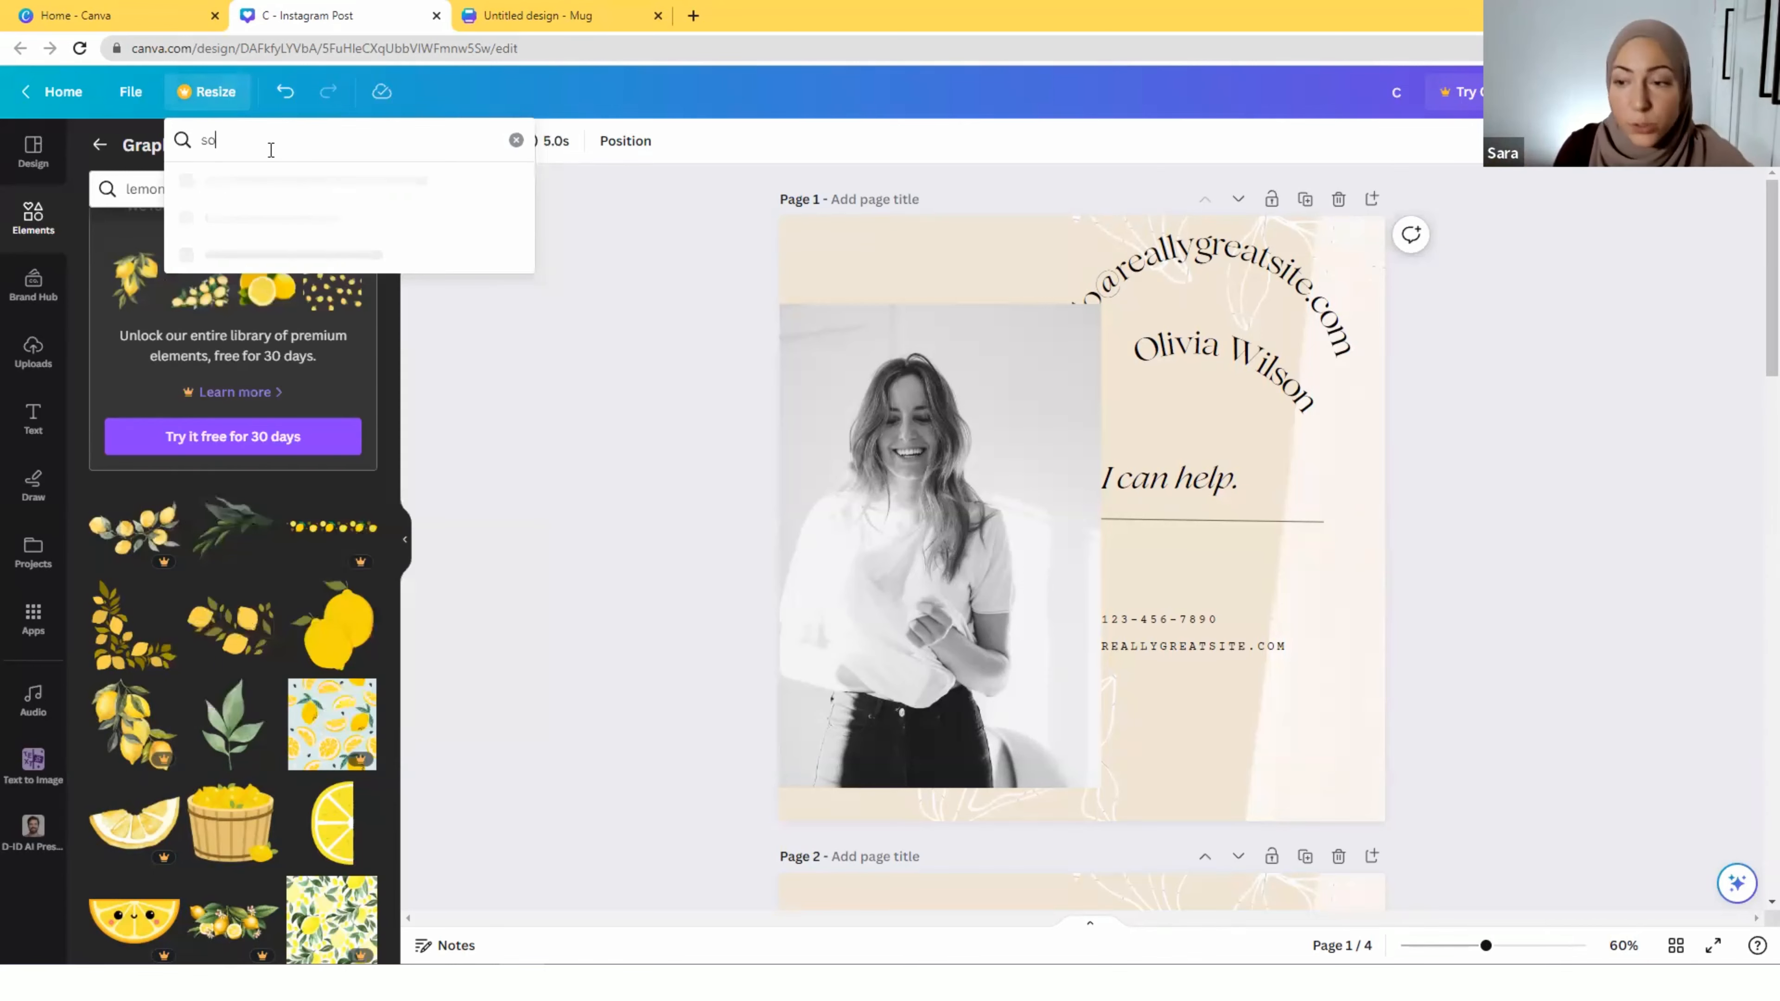
type("ore")
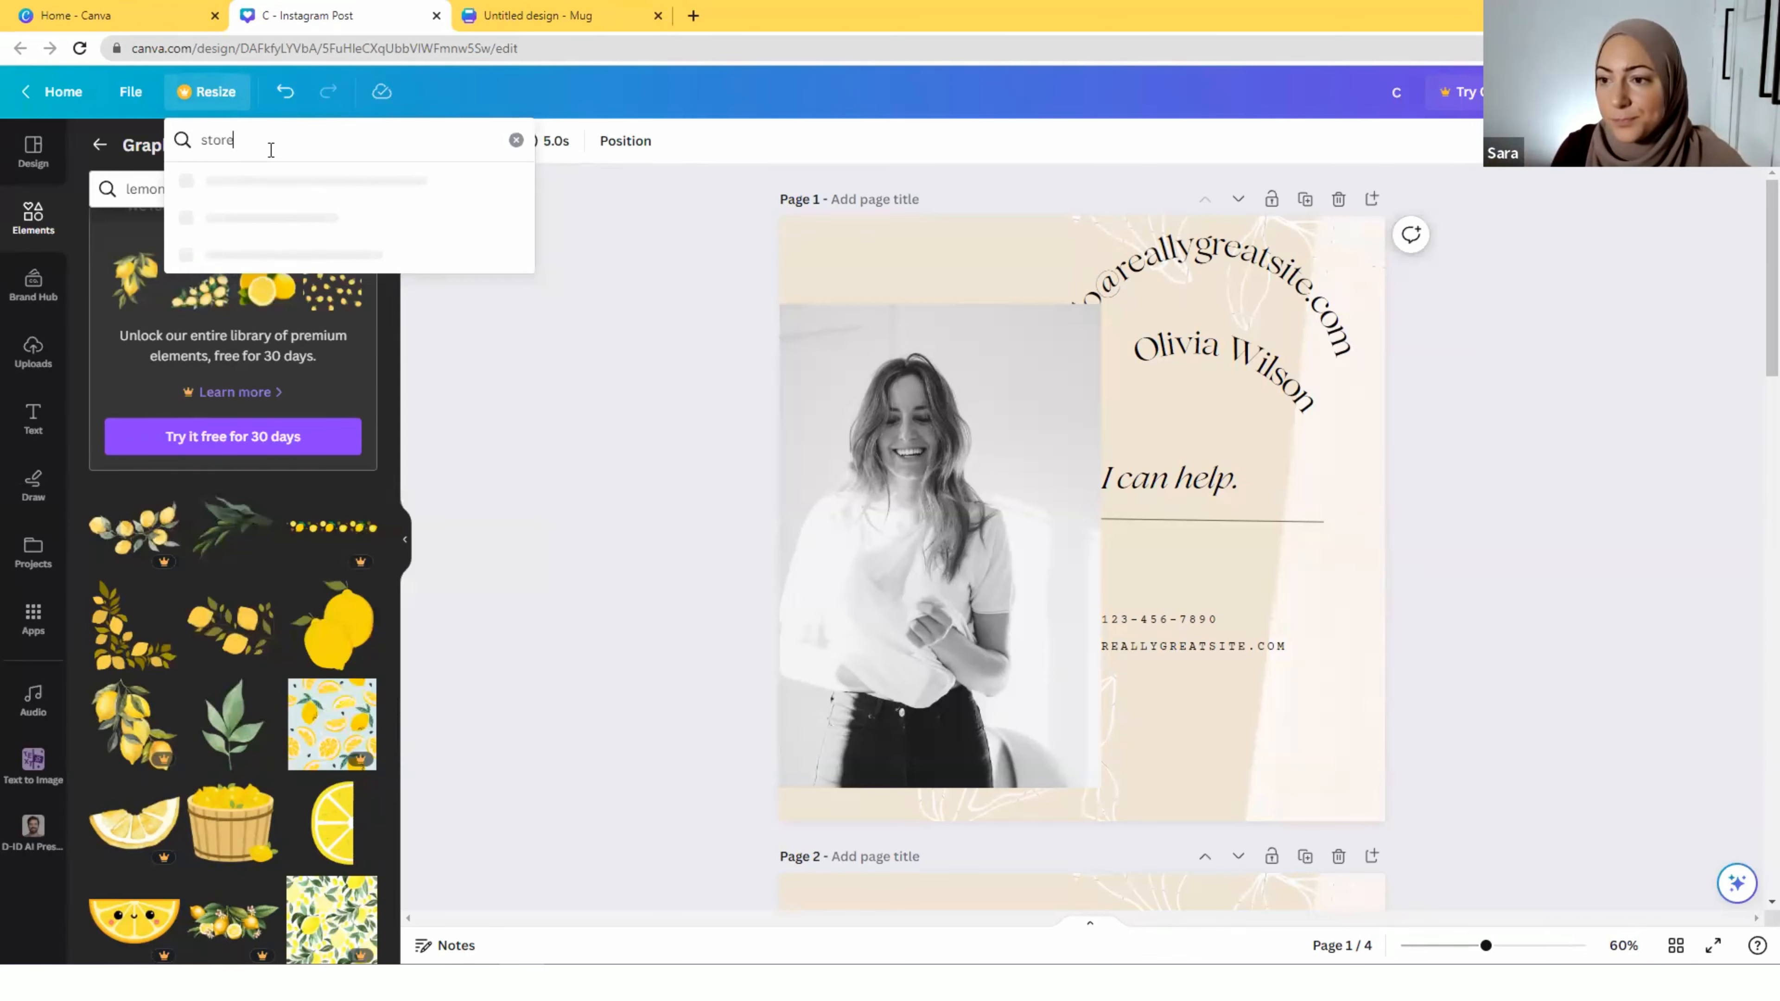
key("BackSpace")
type("y")
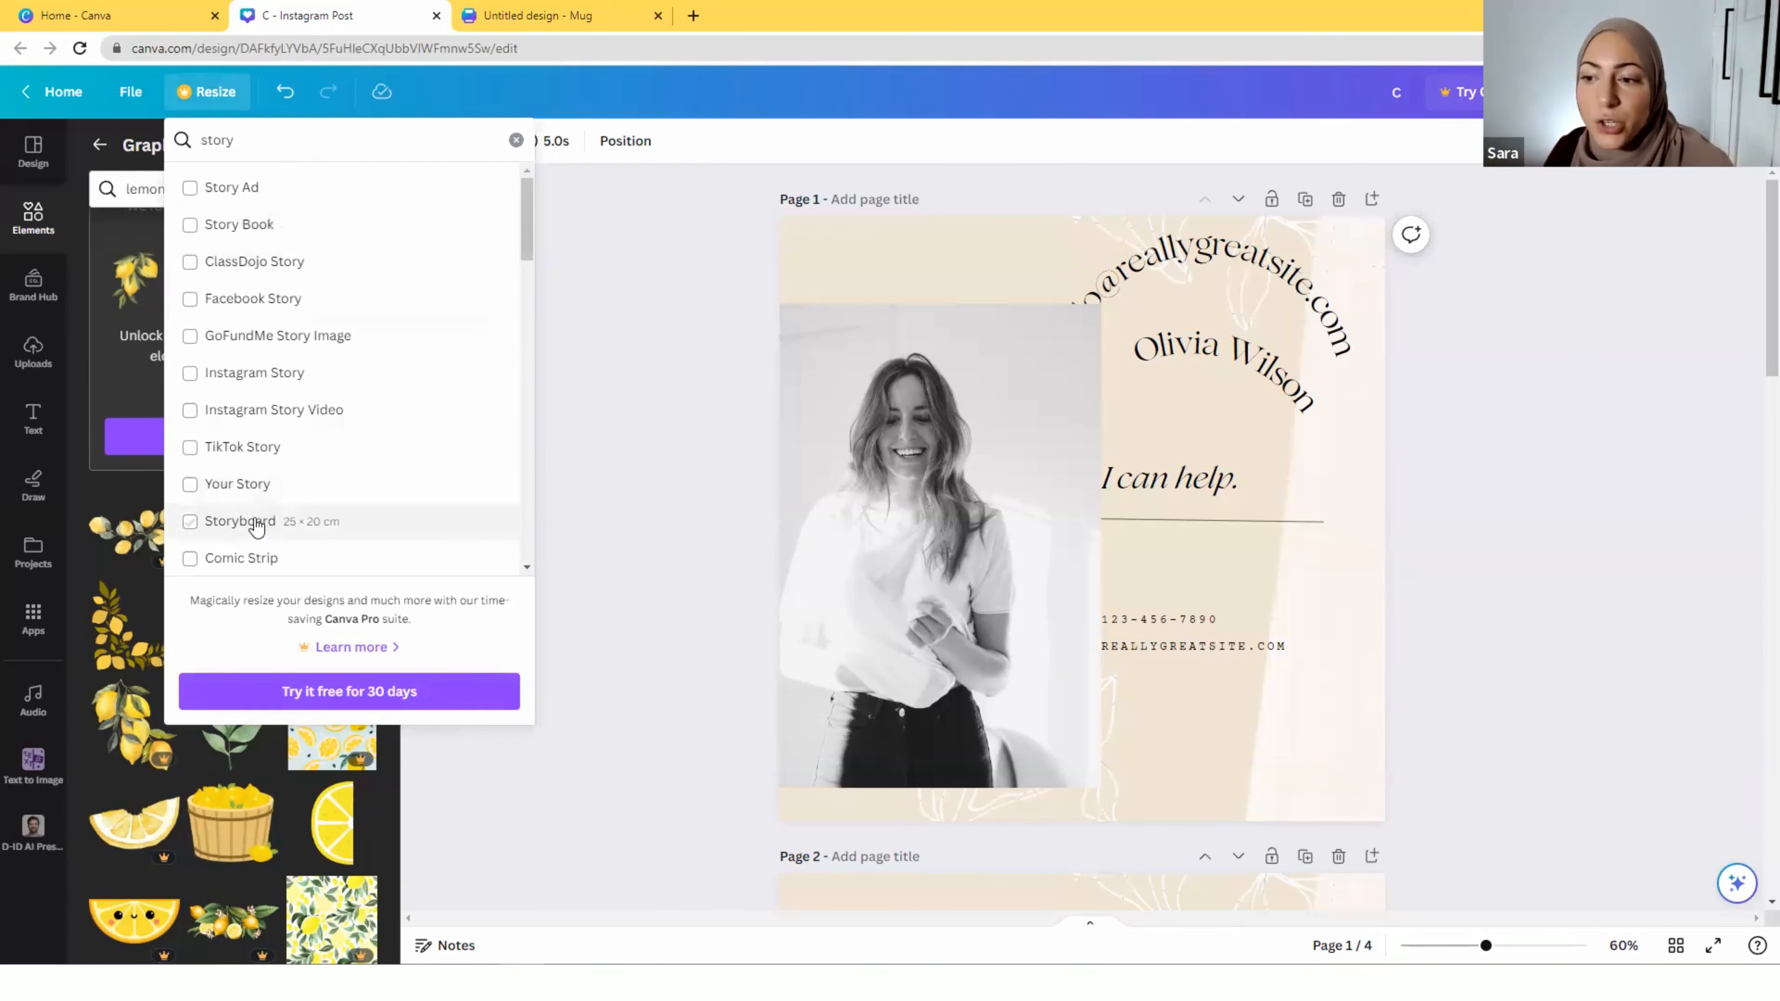
left_click(207, 140)
type("instagram")
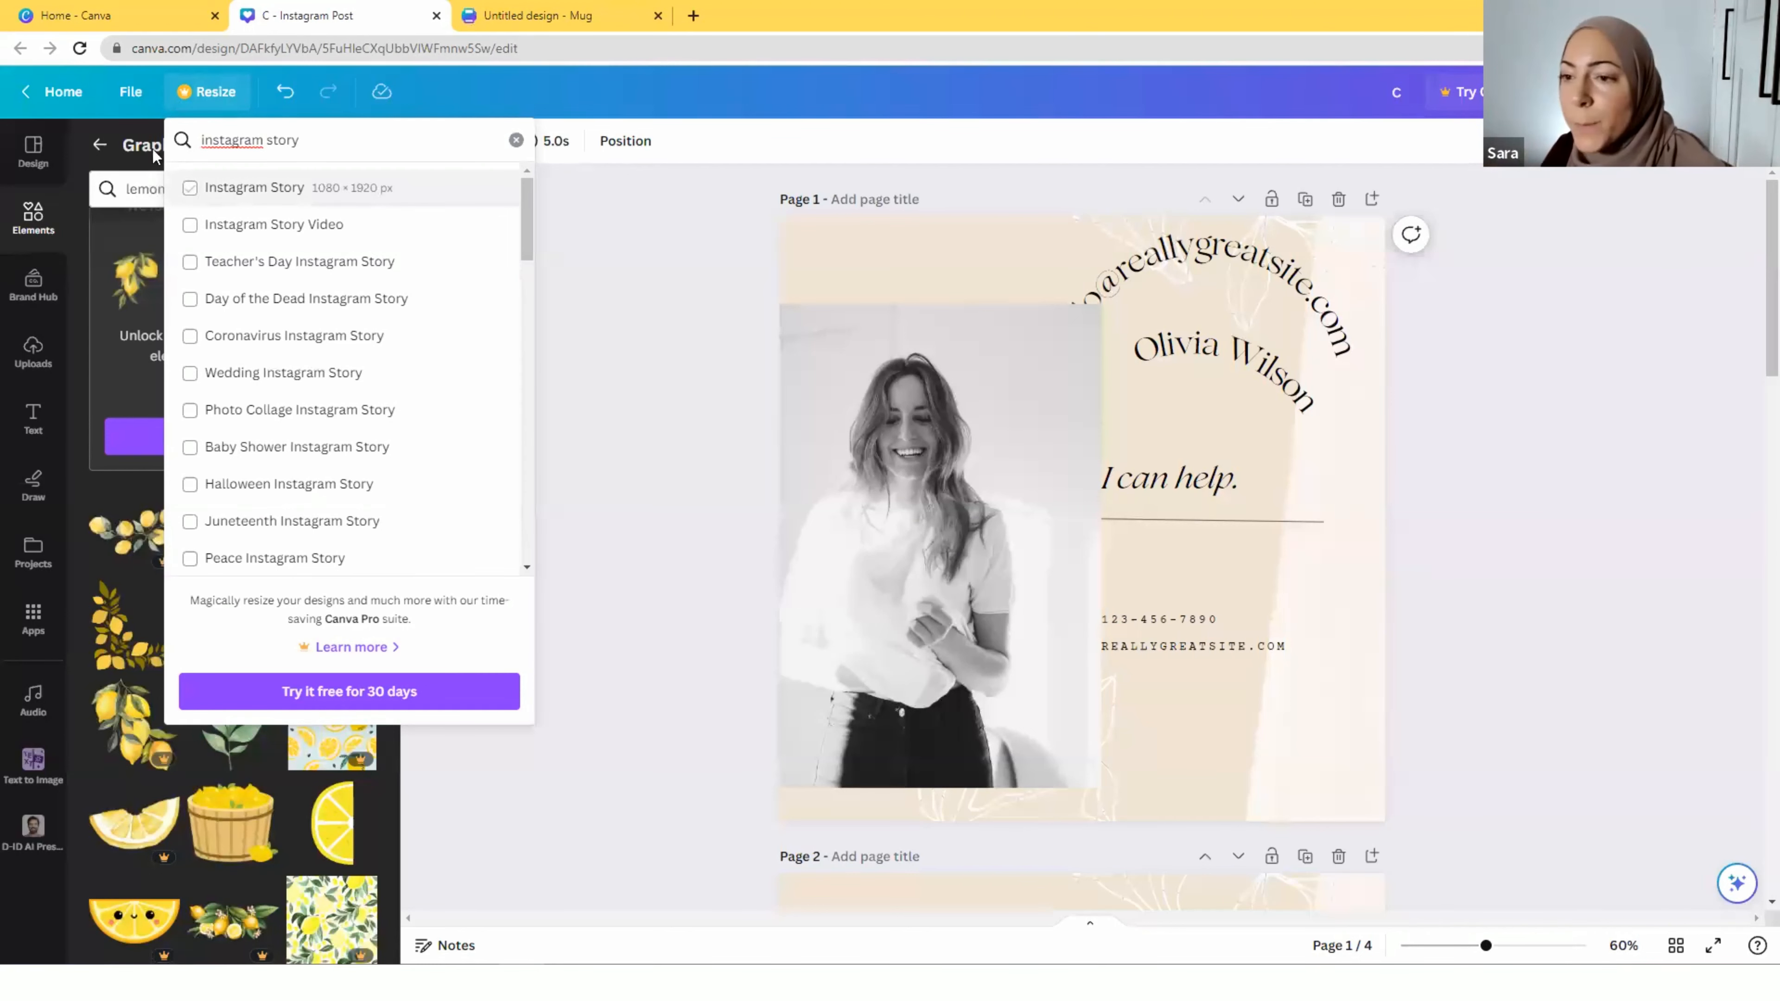
Review the file options for saving, copying and downloading the design, and close them
left_click(130, 97)
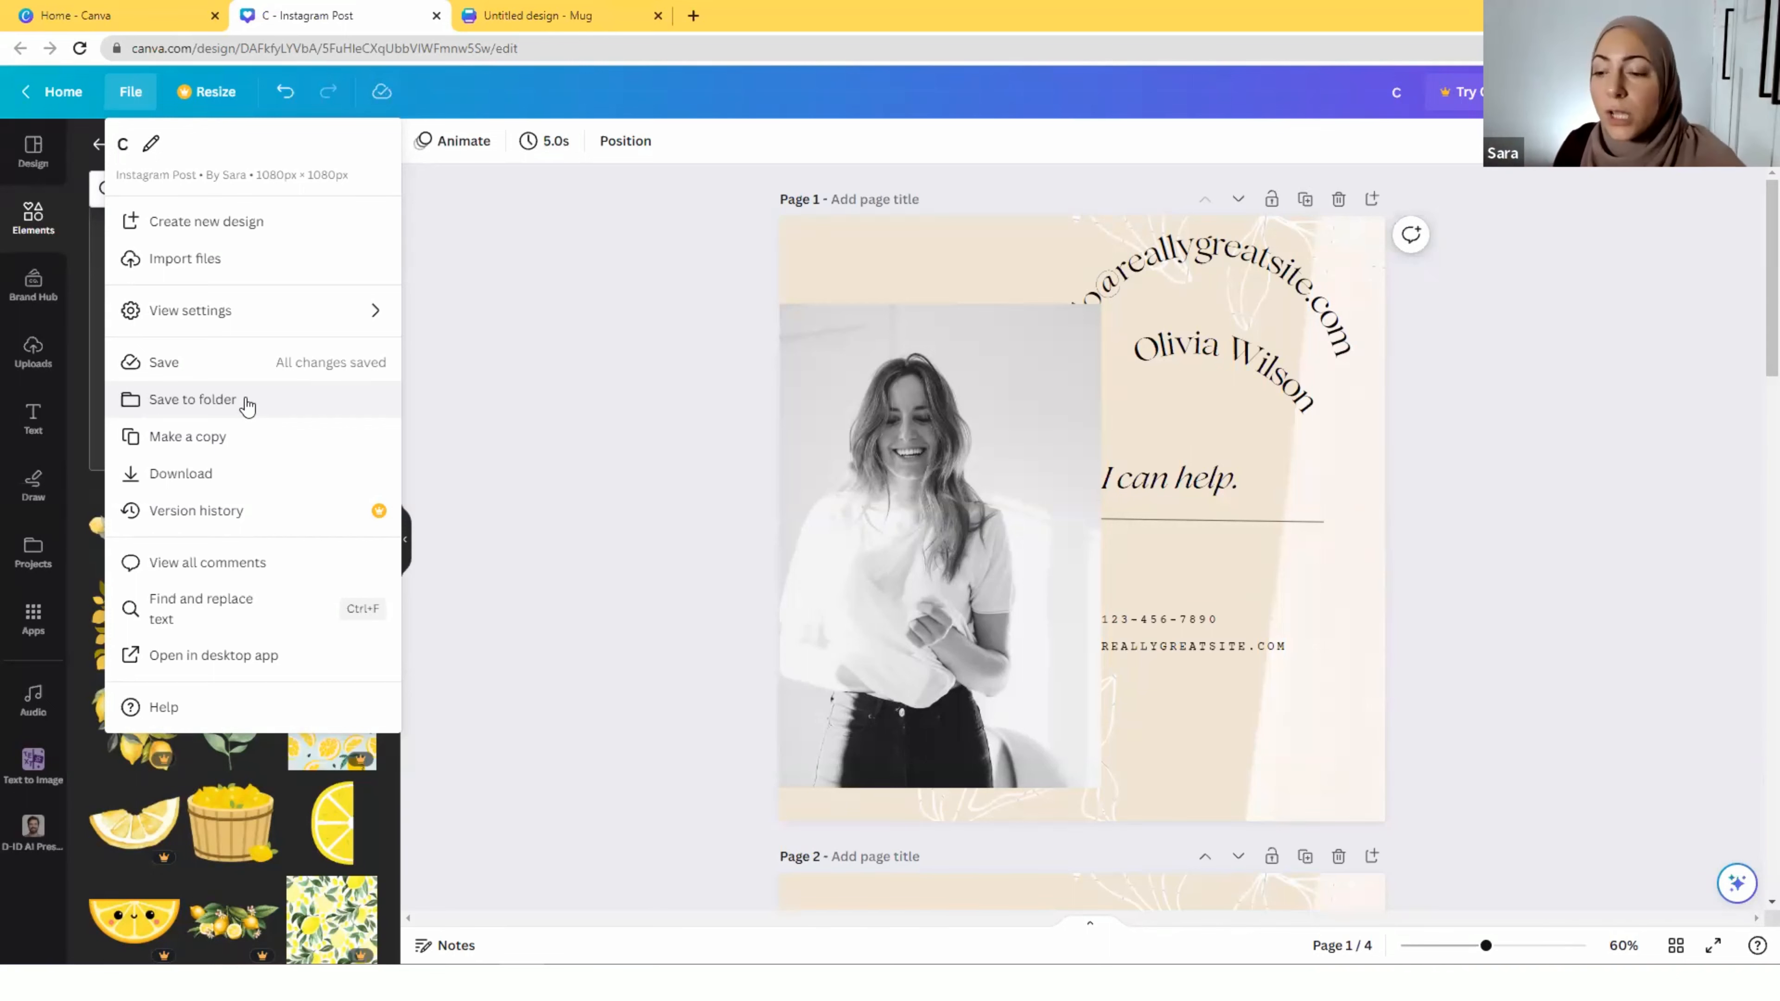
left_click(495, 427)
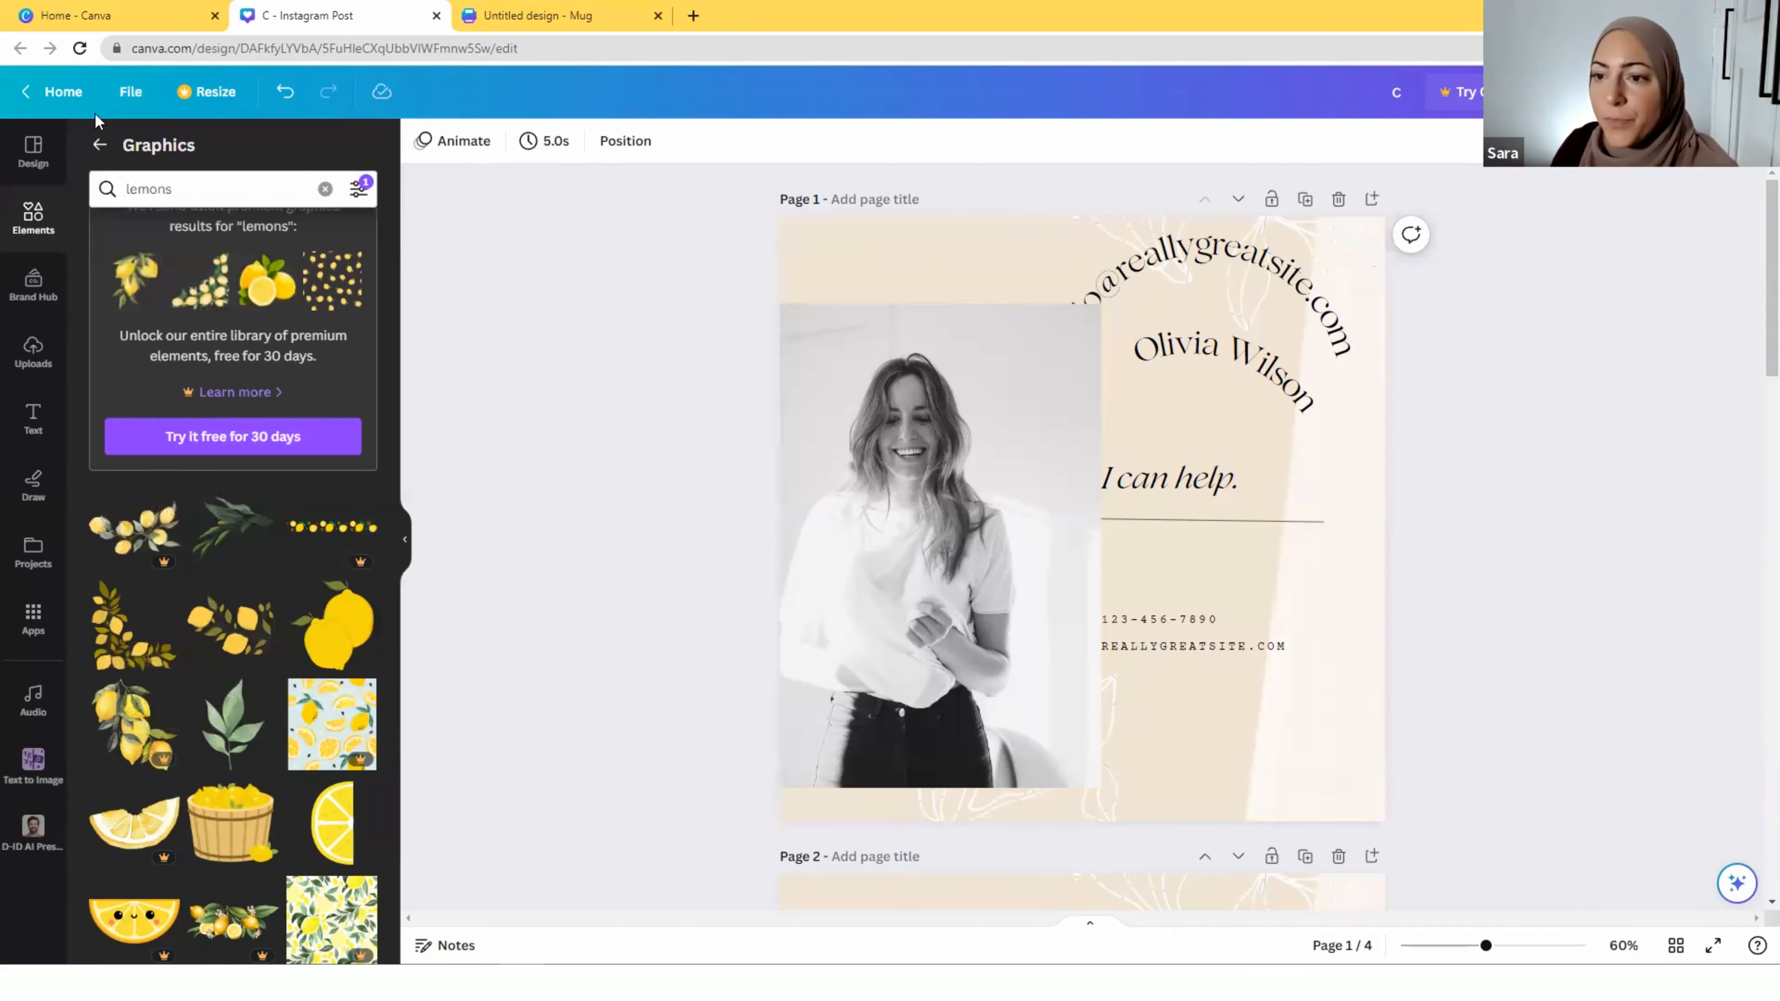
Return to the home page and reopen the Instagram post "C" from the recent designs
left_click(60, 90)
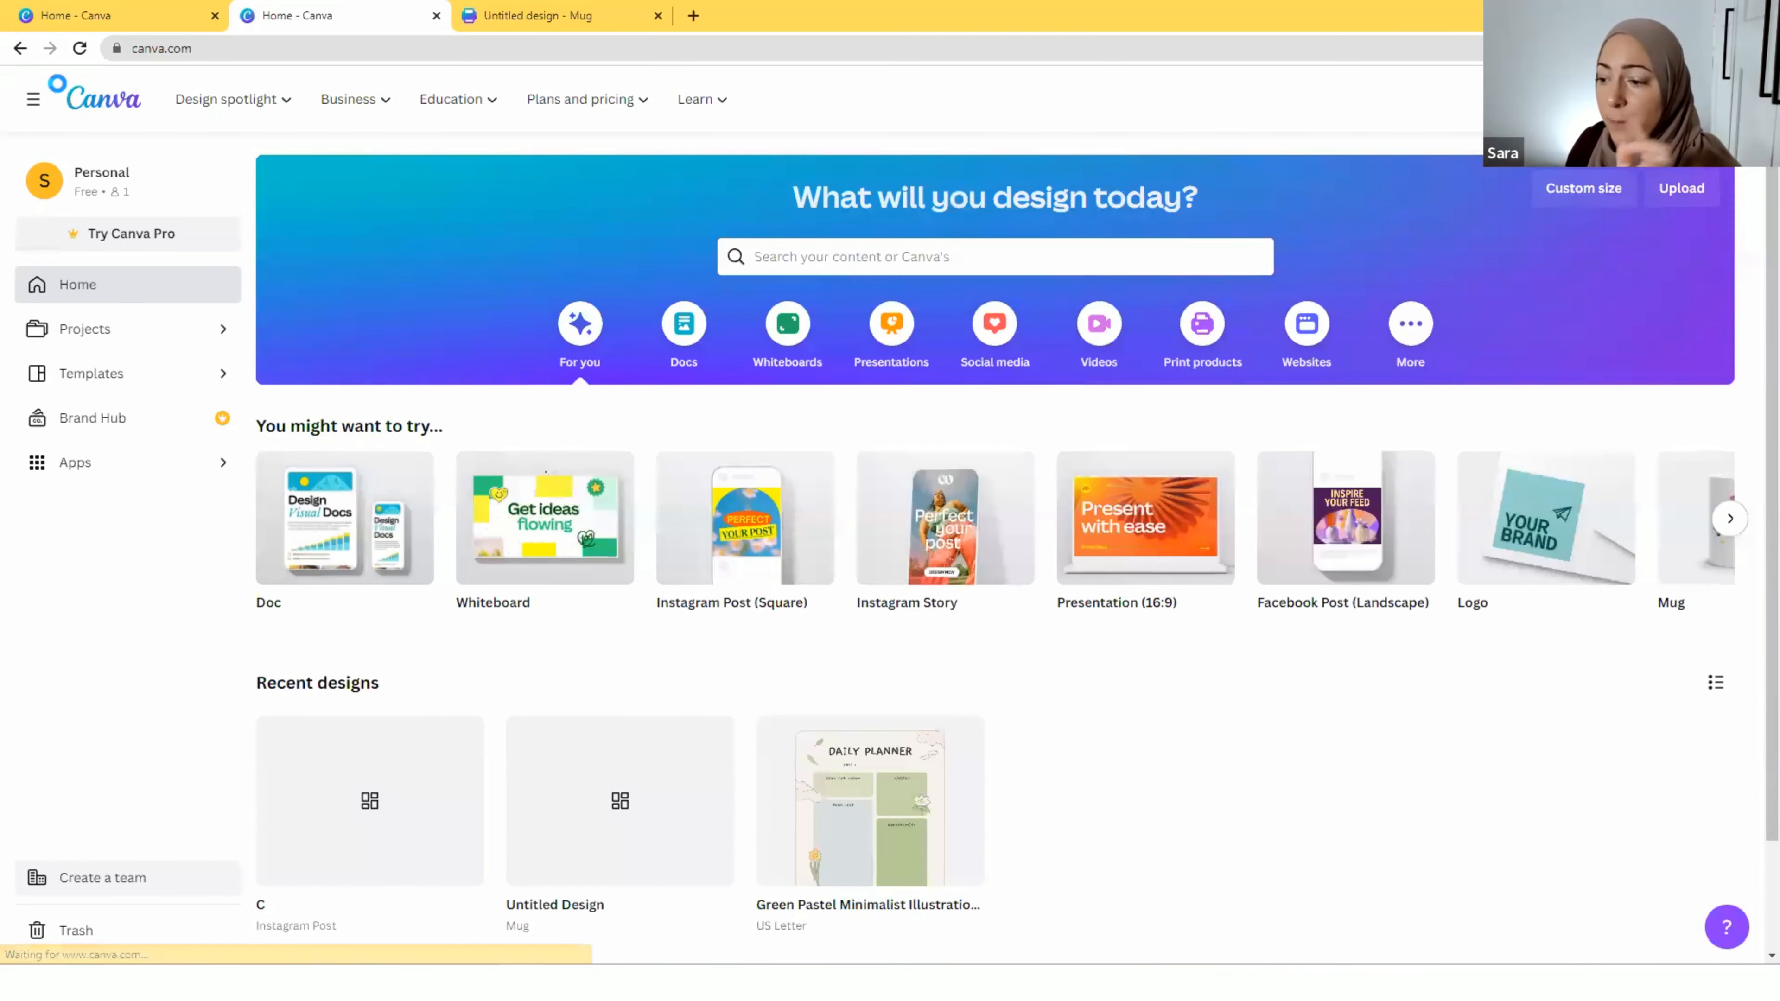
scroll(876, 533, "down", 2)
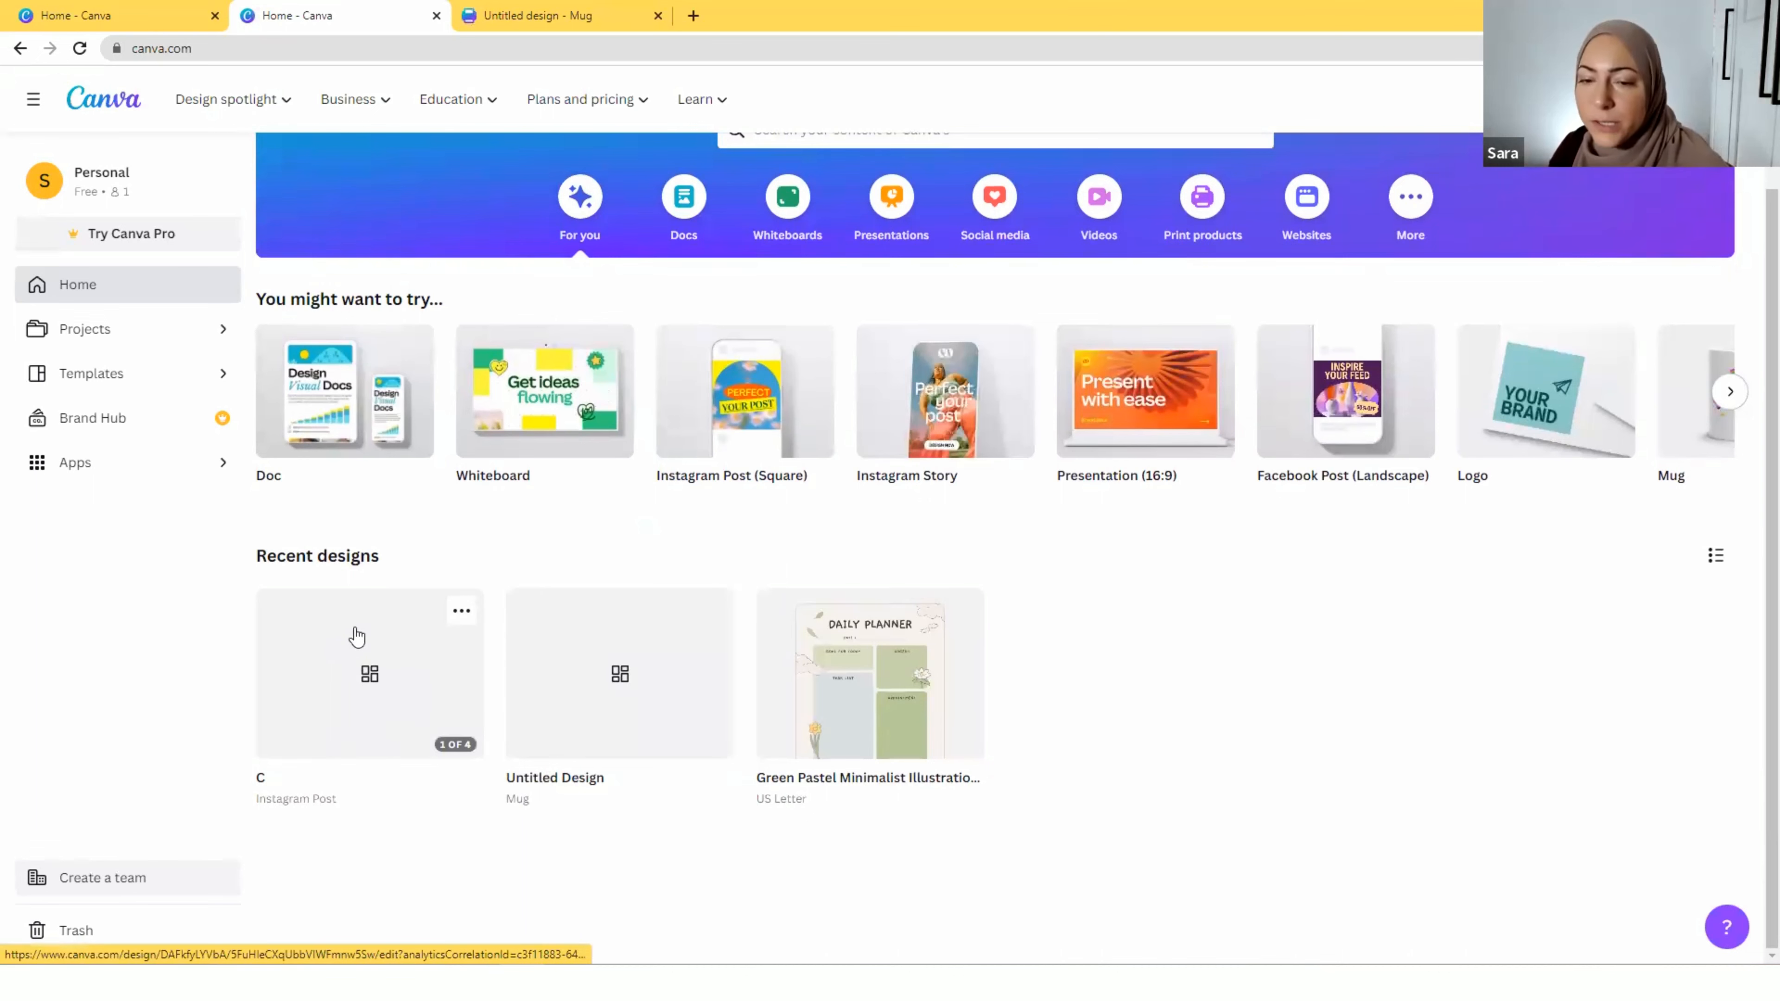
left_click(403, 685)
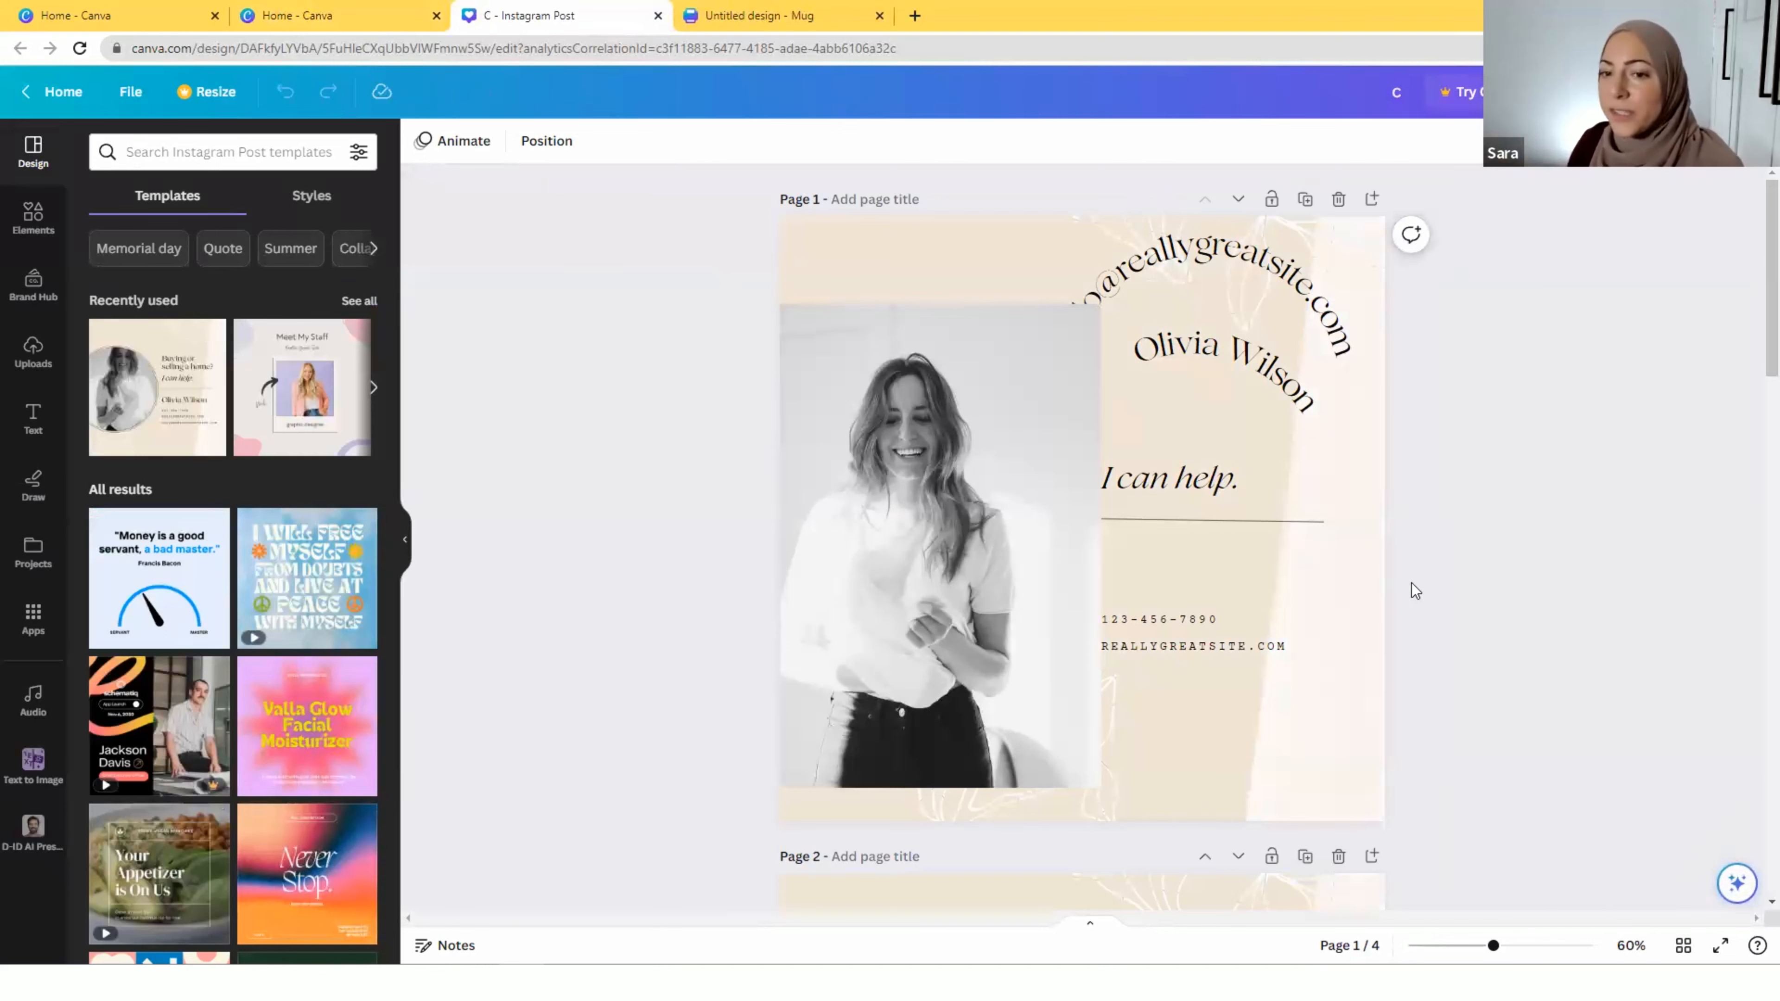
Go back to the home page and create a new blank Instagram Post (Square) design
left_click(66, 93)
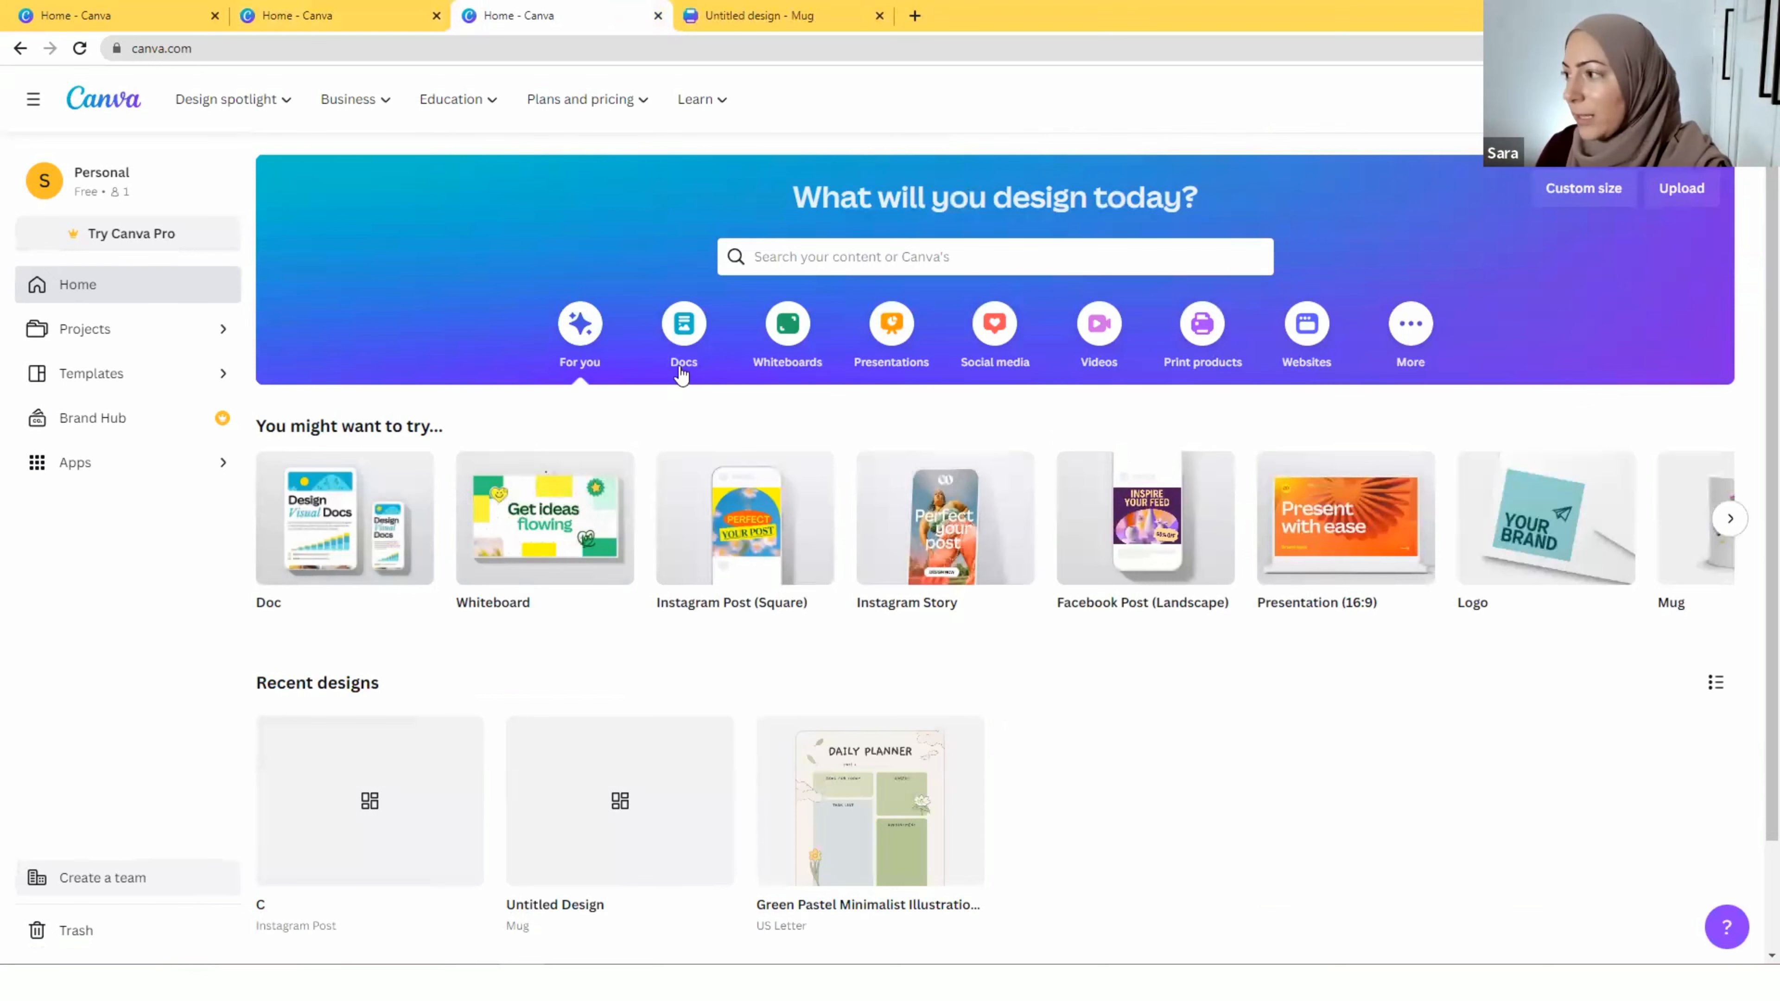
left_click(1612, 99)
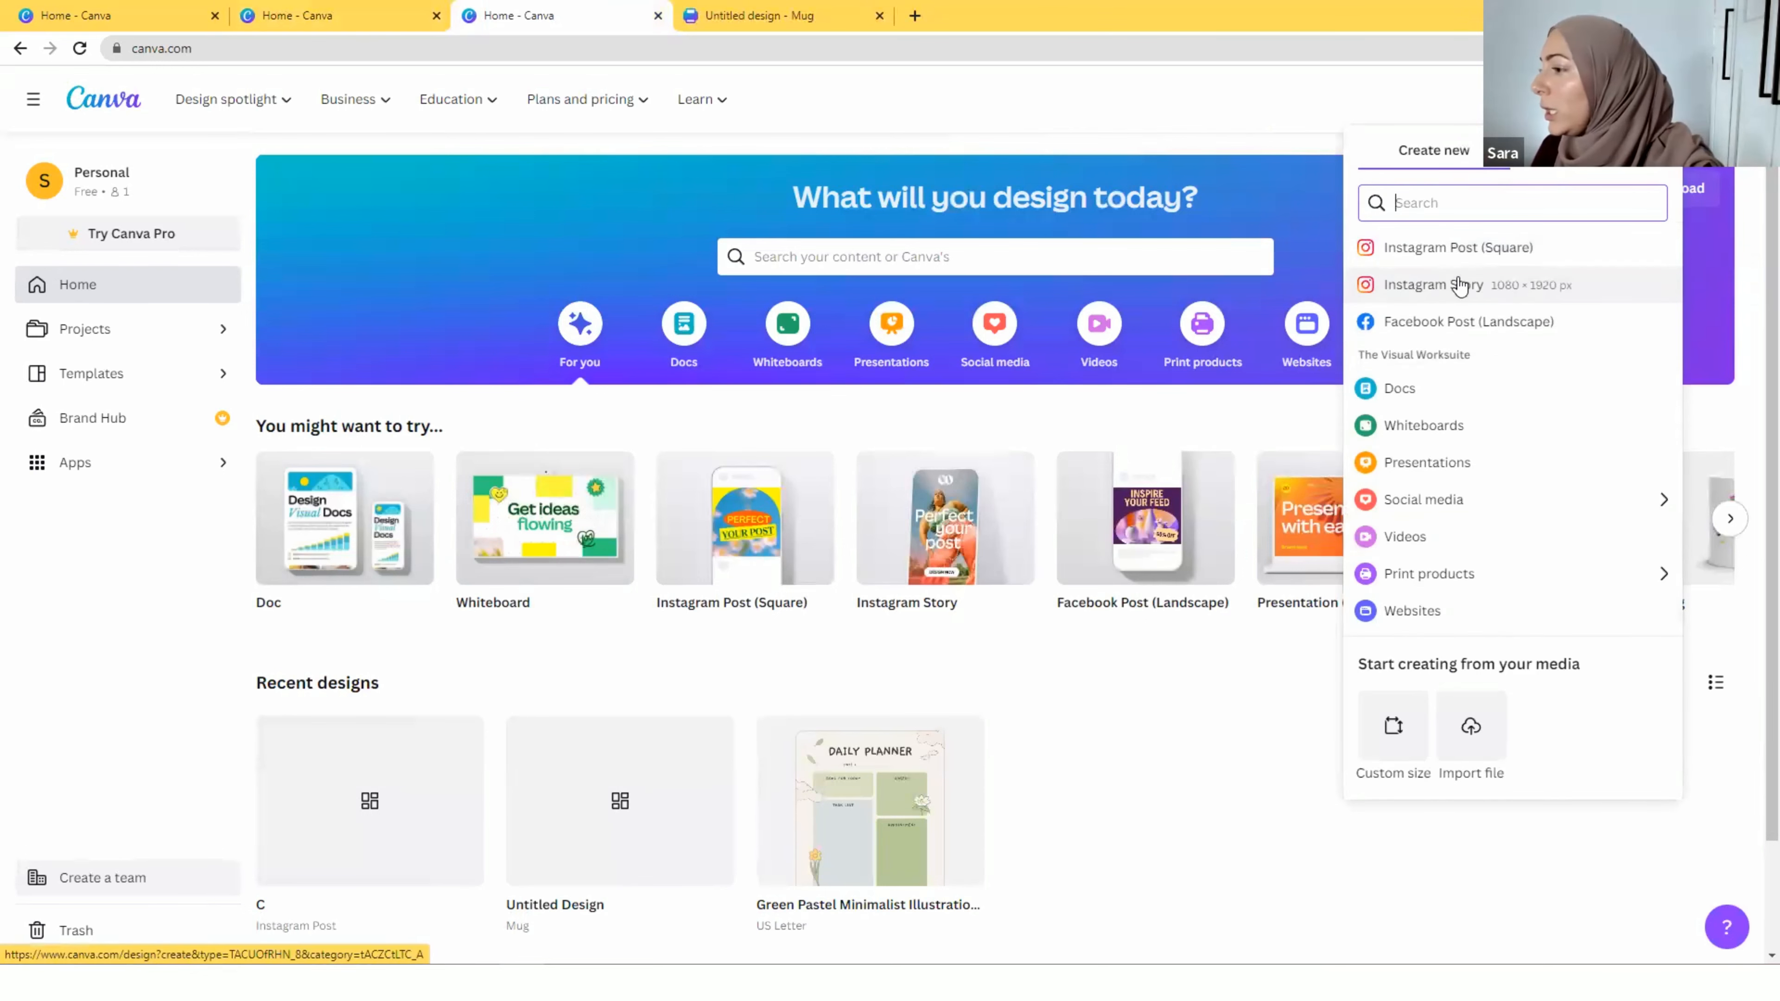
left_click(1422, 251)
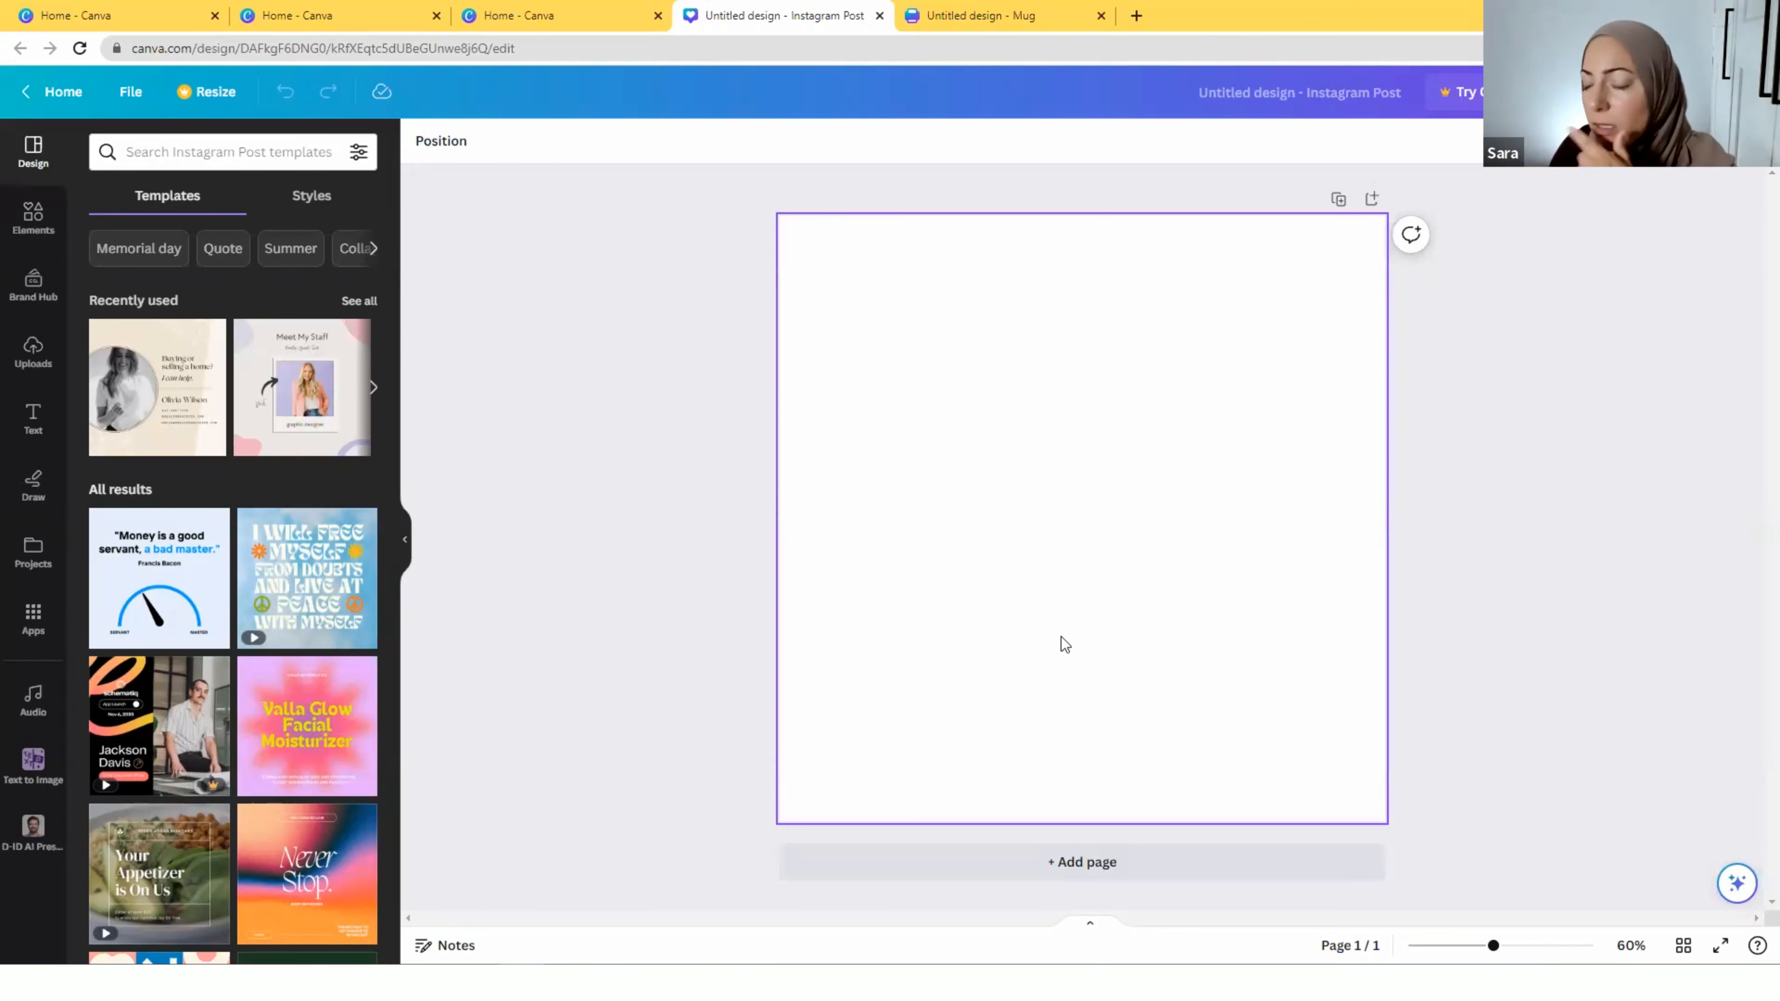
Start a Magic Write prompt from the Canva Assistant with the words "5 ways to get"
left_click(1739, 884)
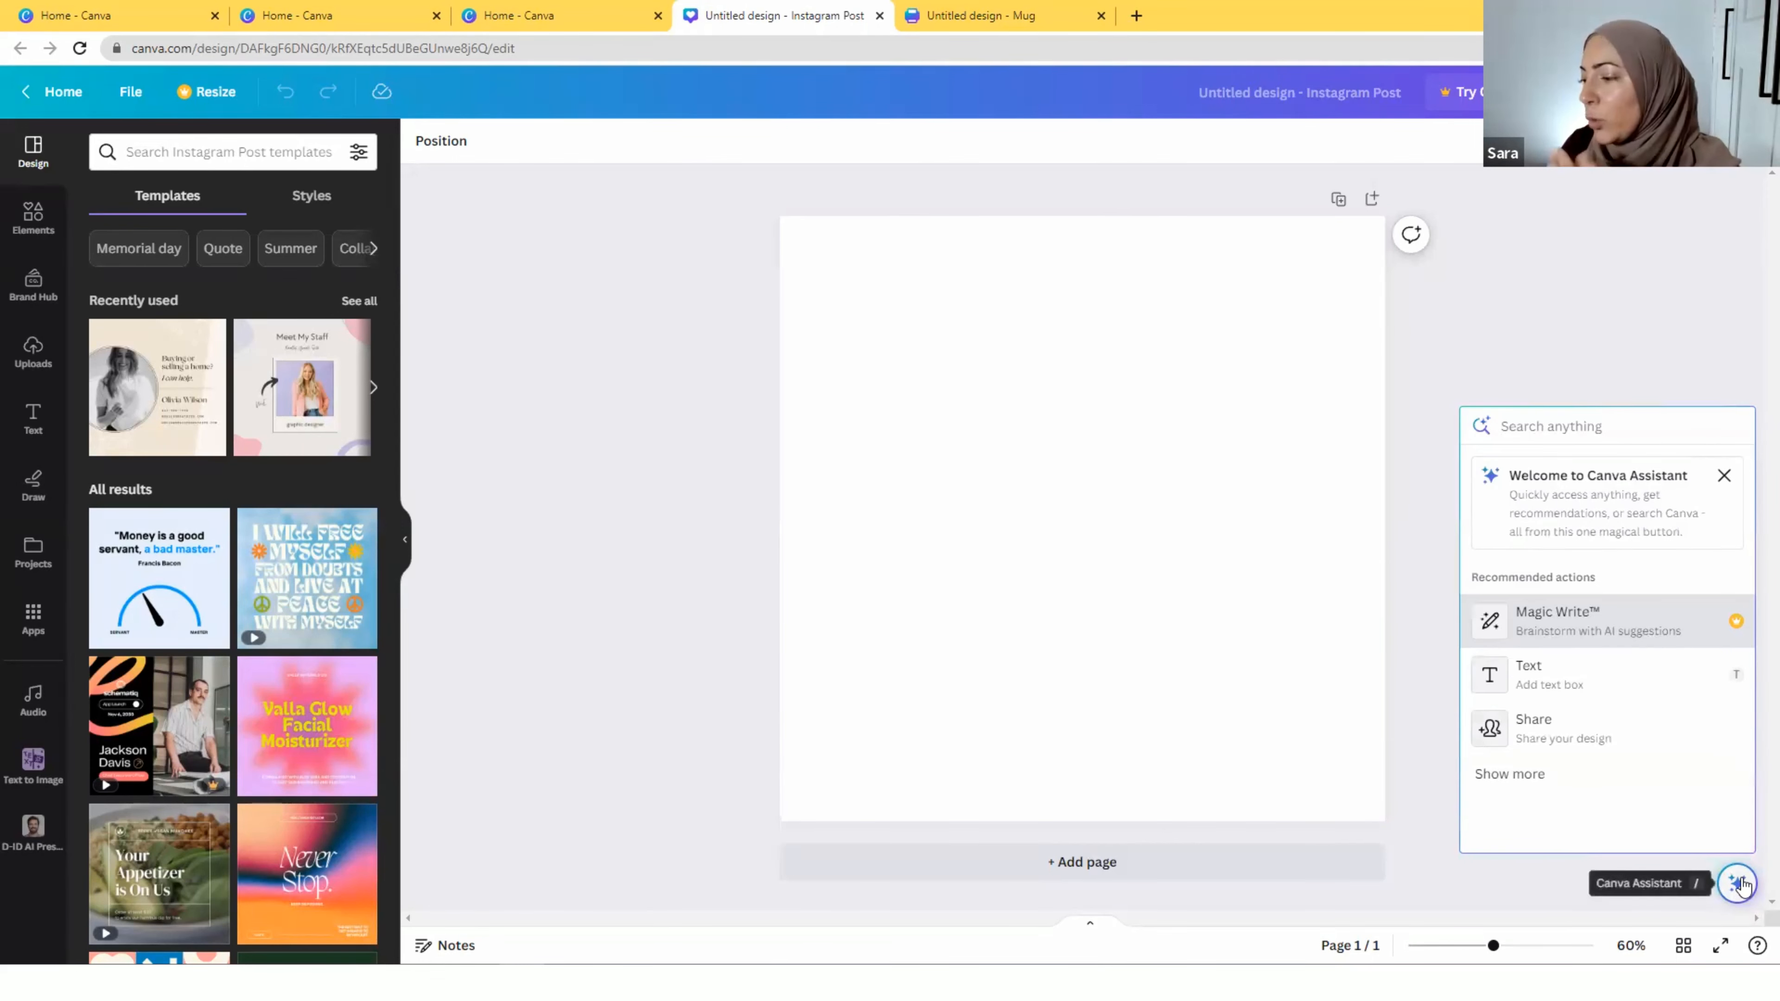
left_click(1618, 620)
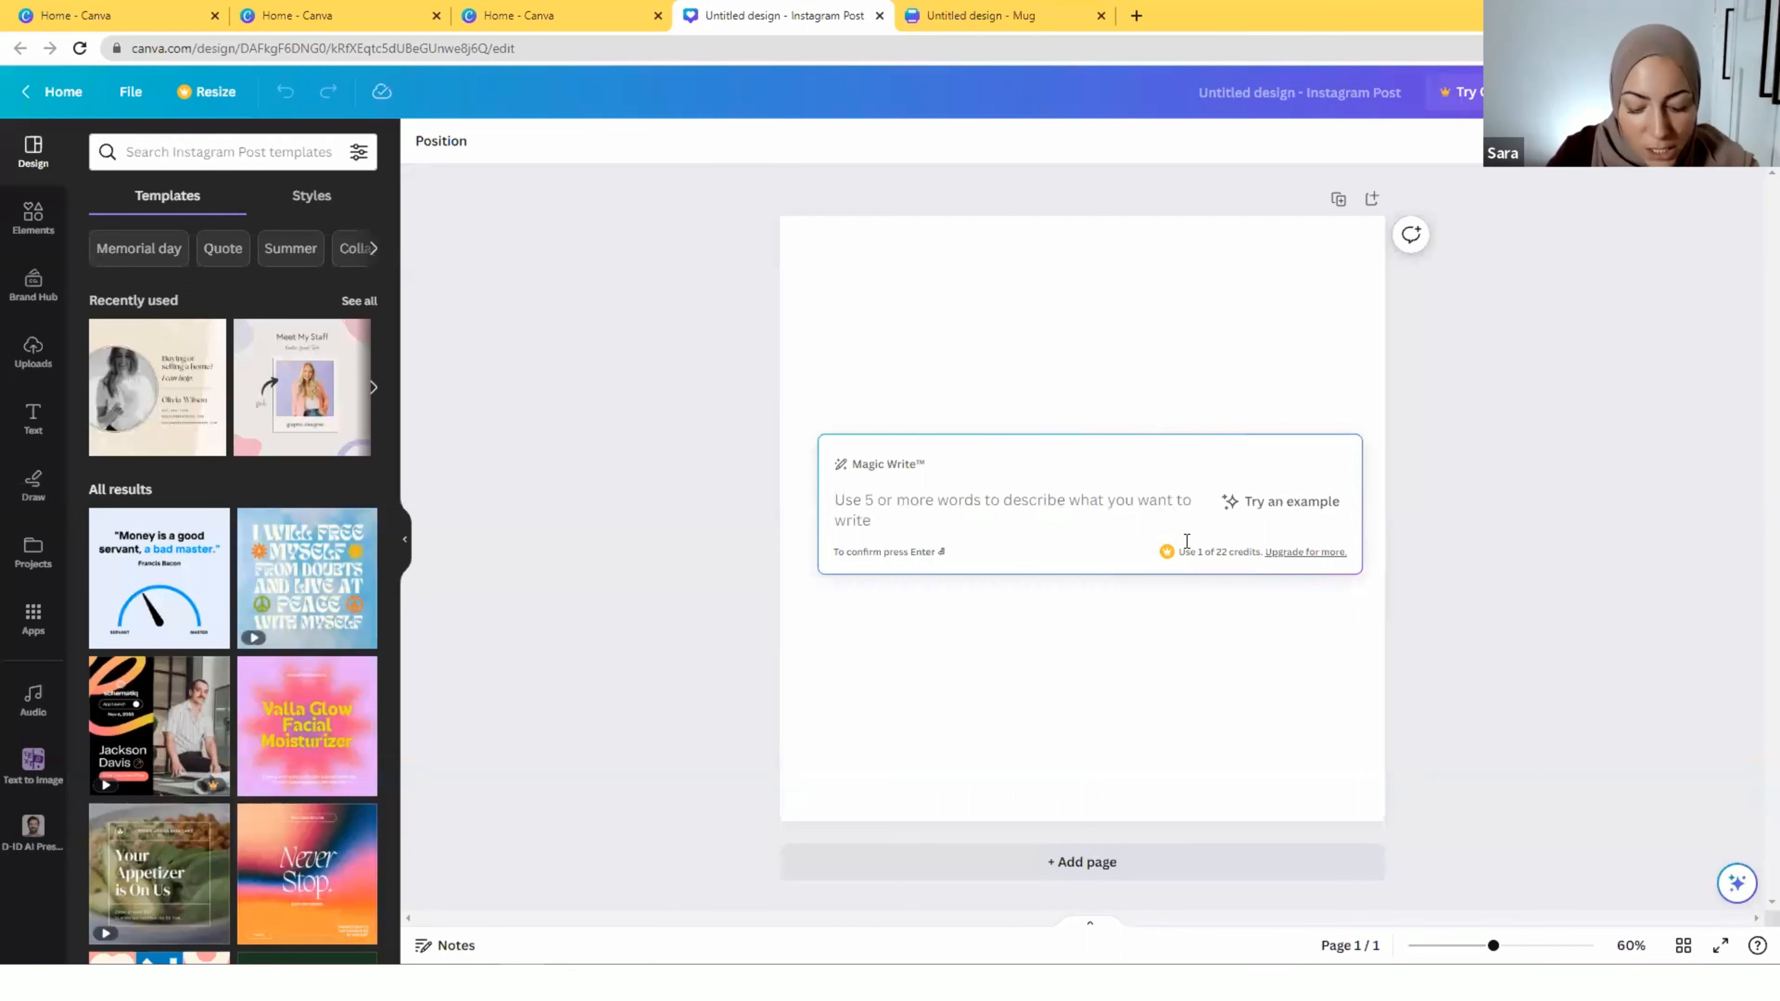
type("5 ways to get")
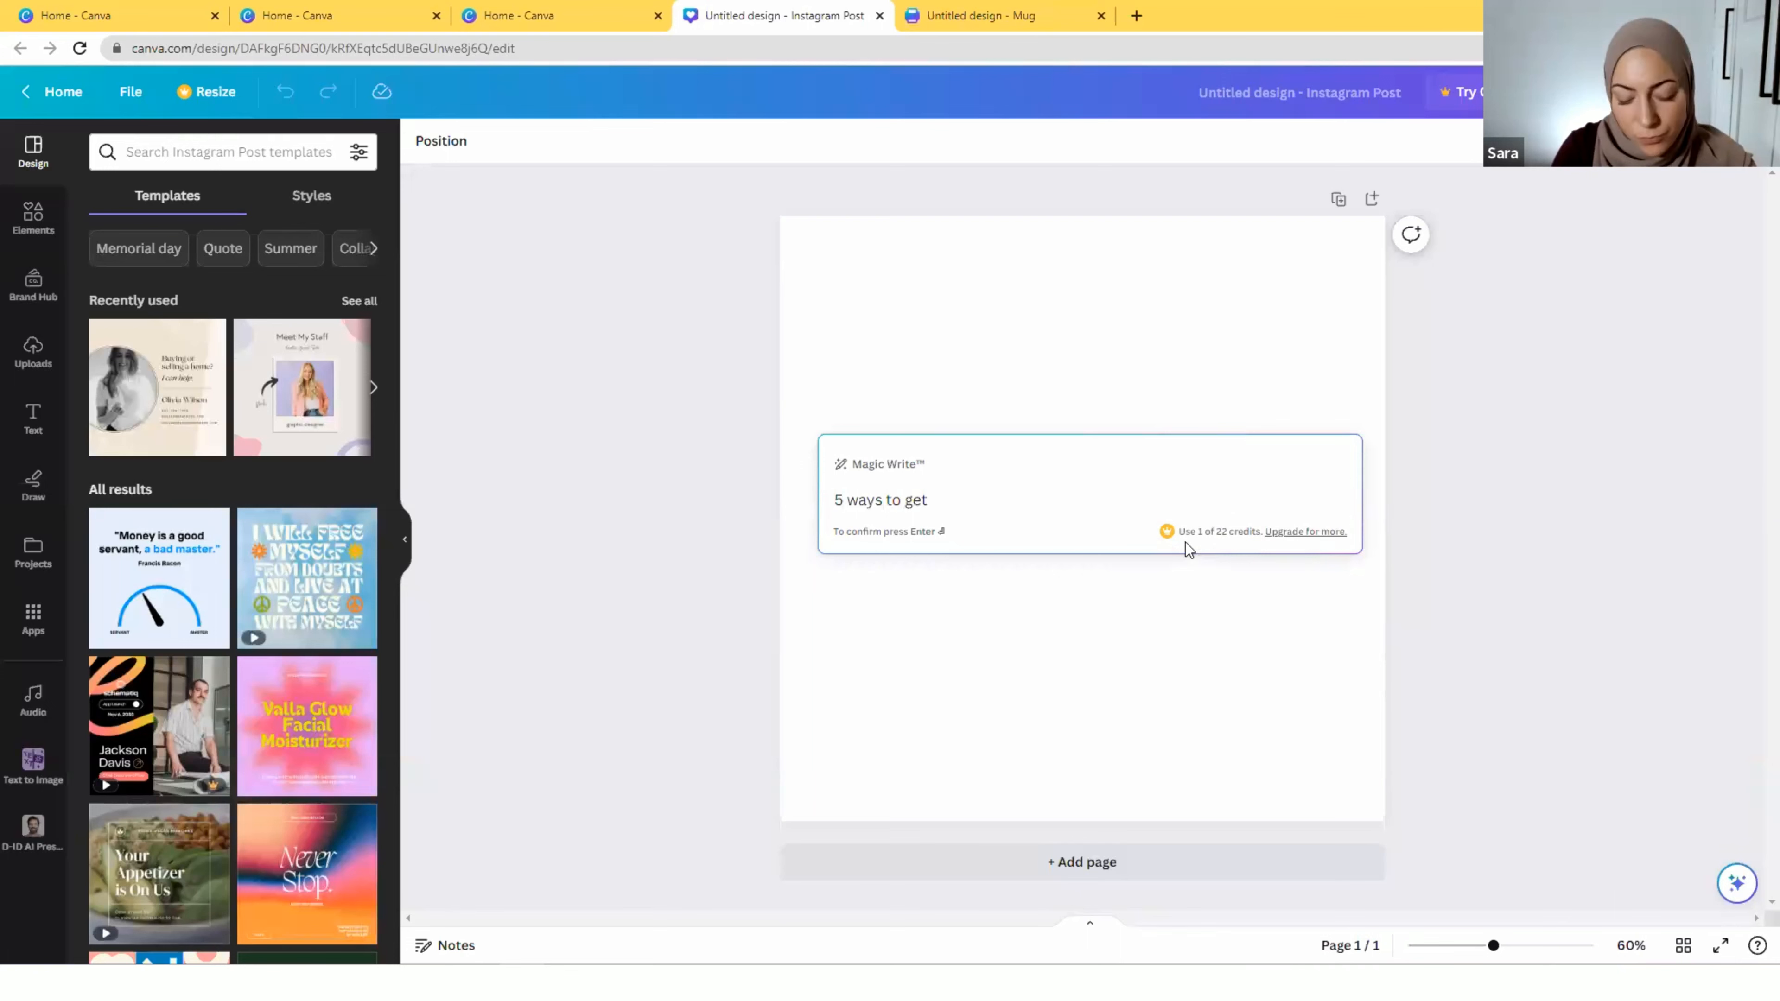
Change the Magic Write prompt to "5 tips to get organized" and generate the text on the page
key("Left")
key("Left")
key("Left")
key("Left")
key("Left")
key("Left")
key("BackSpace")
key("BackSpace")
key("BackSpace")
key("BackSpace")
key("BackSpace")
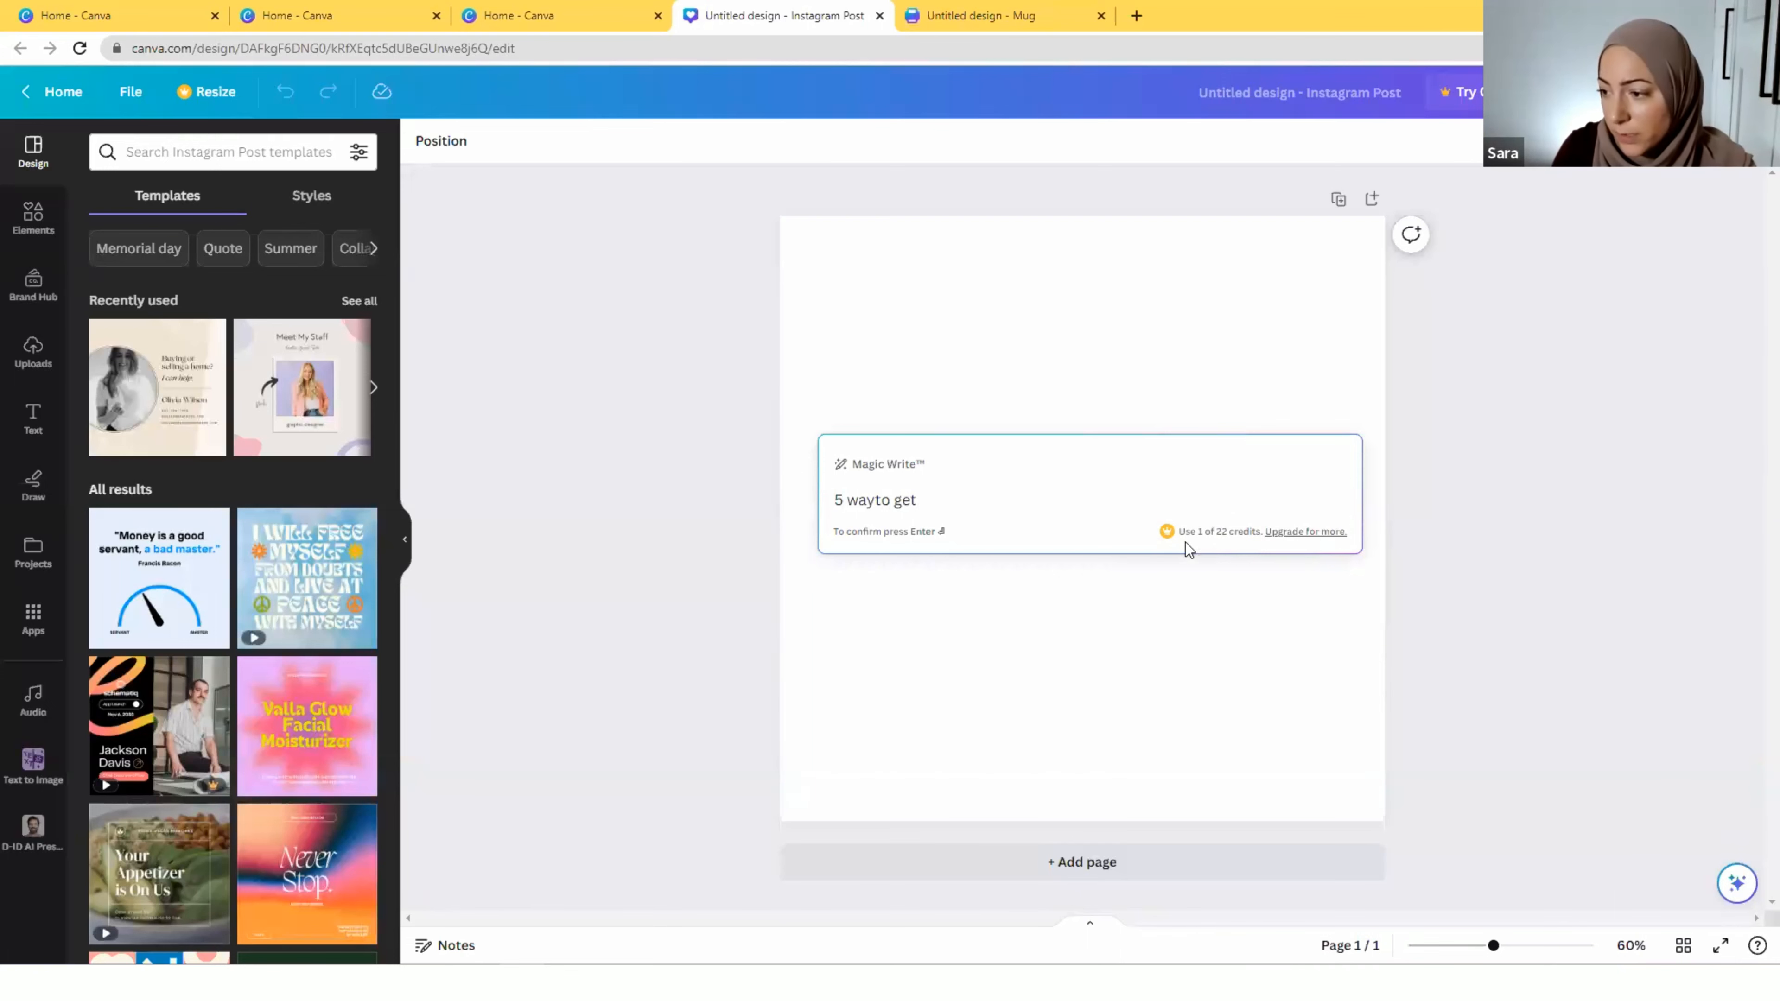
type("tips")
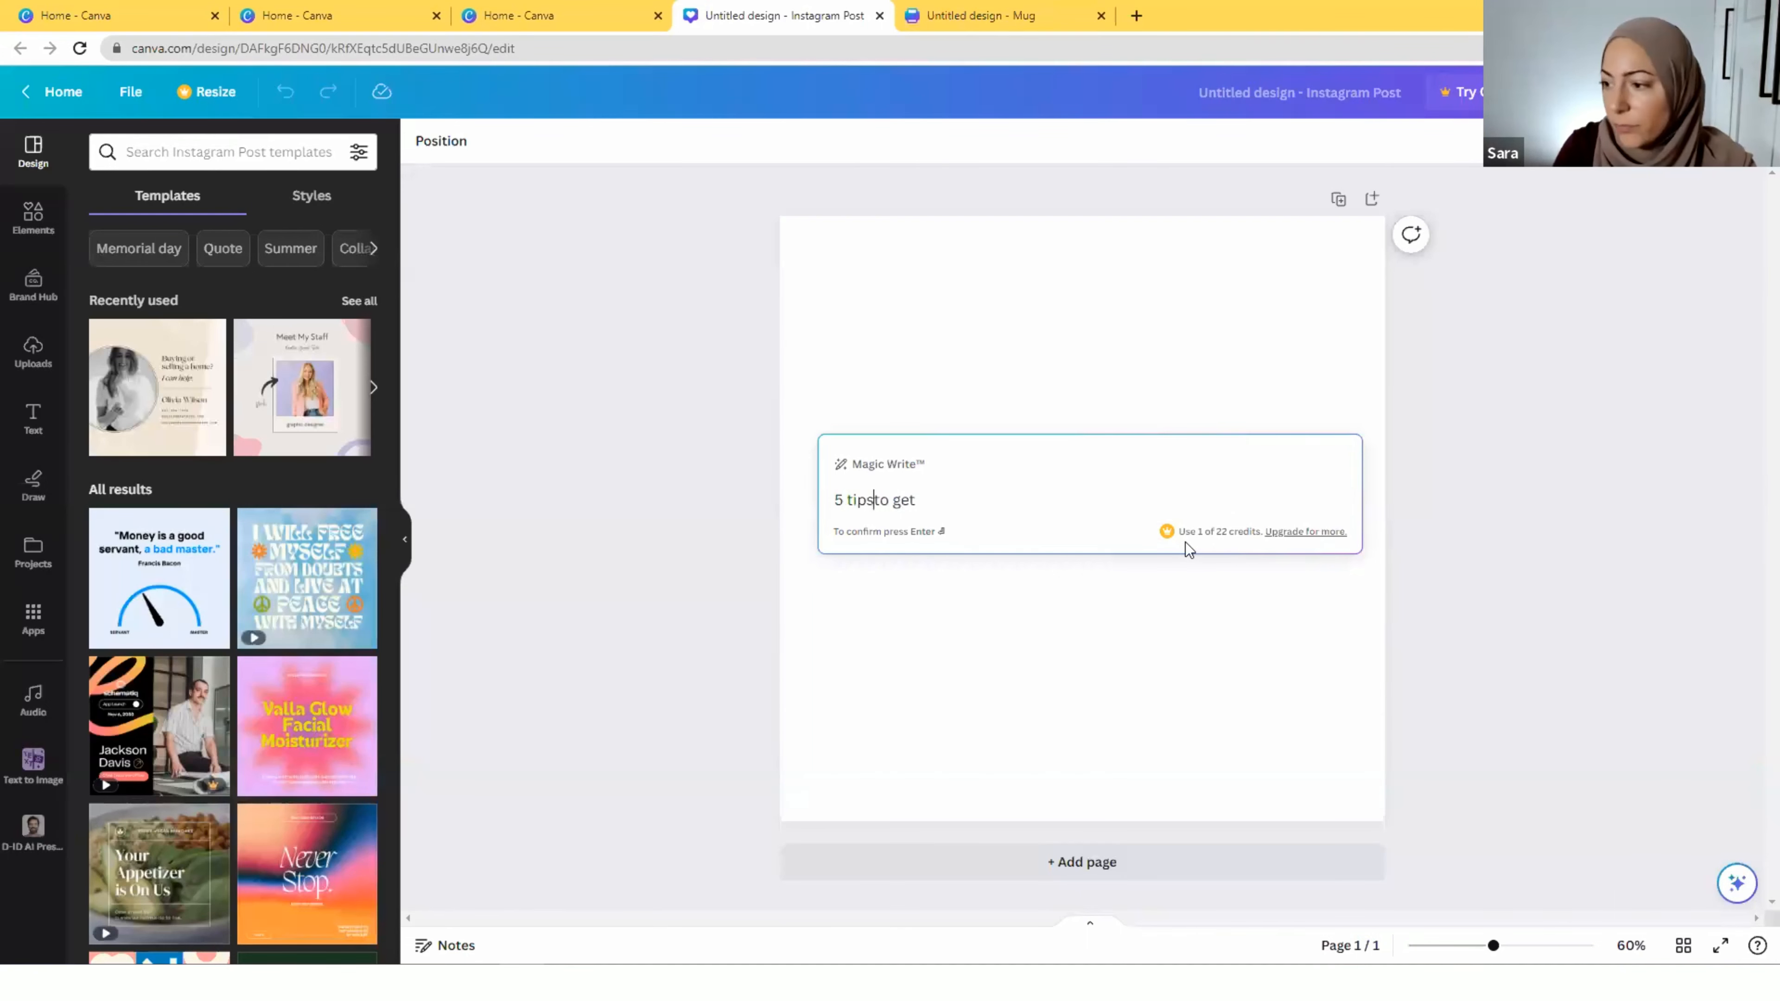
key("Right")
key("Right")
key("Right")
key("Right")
key("Right")
key("Right")
type("organized")
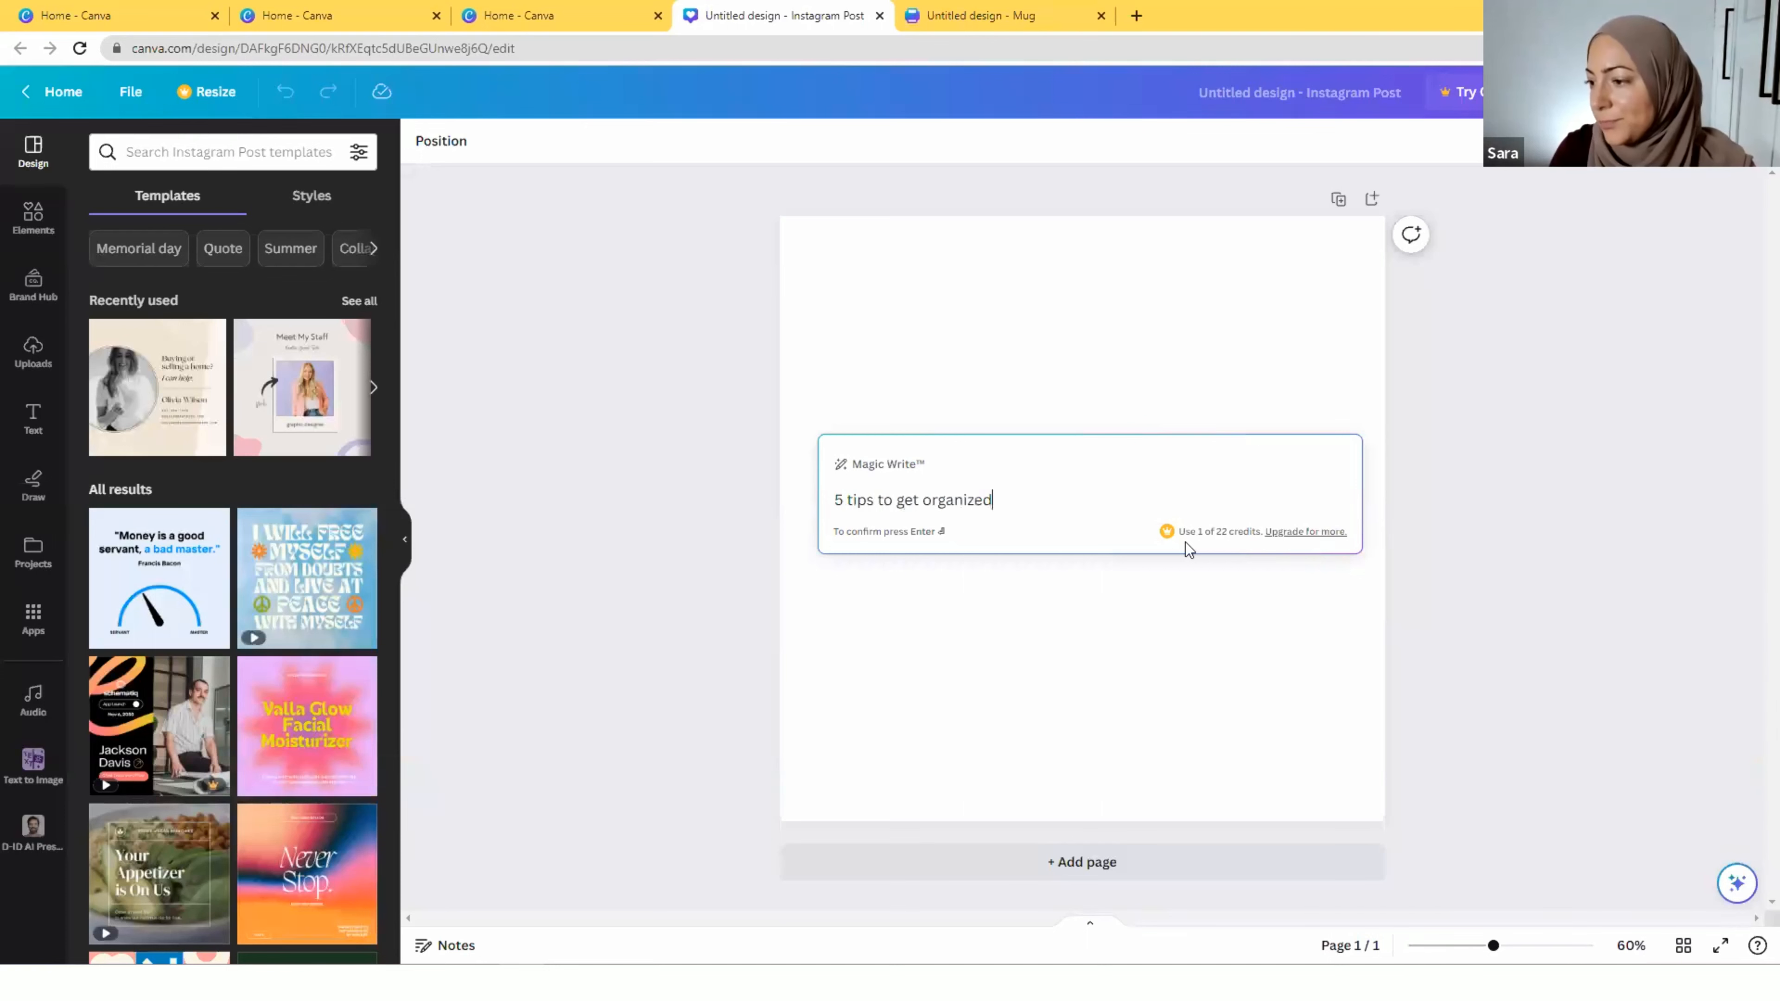
key("Return")
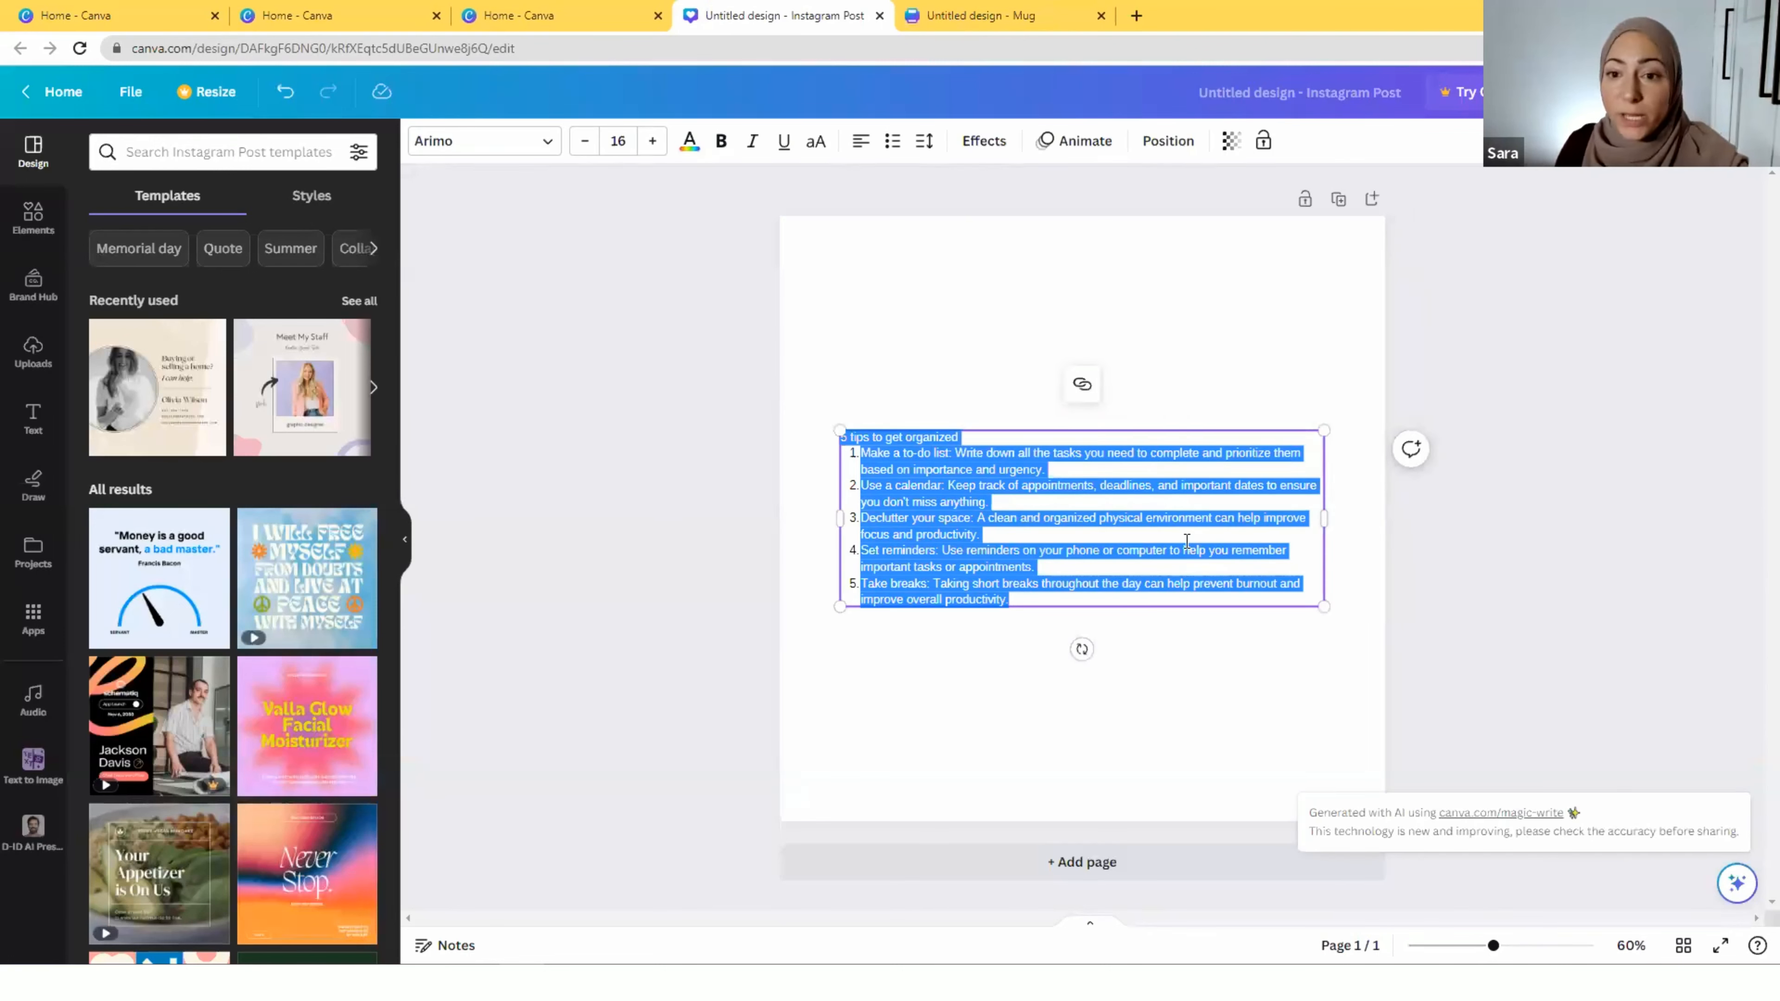
left_click(1120, 680)
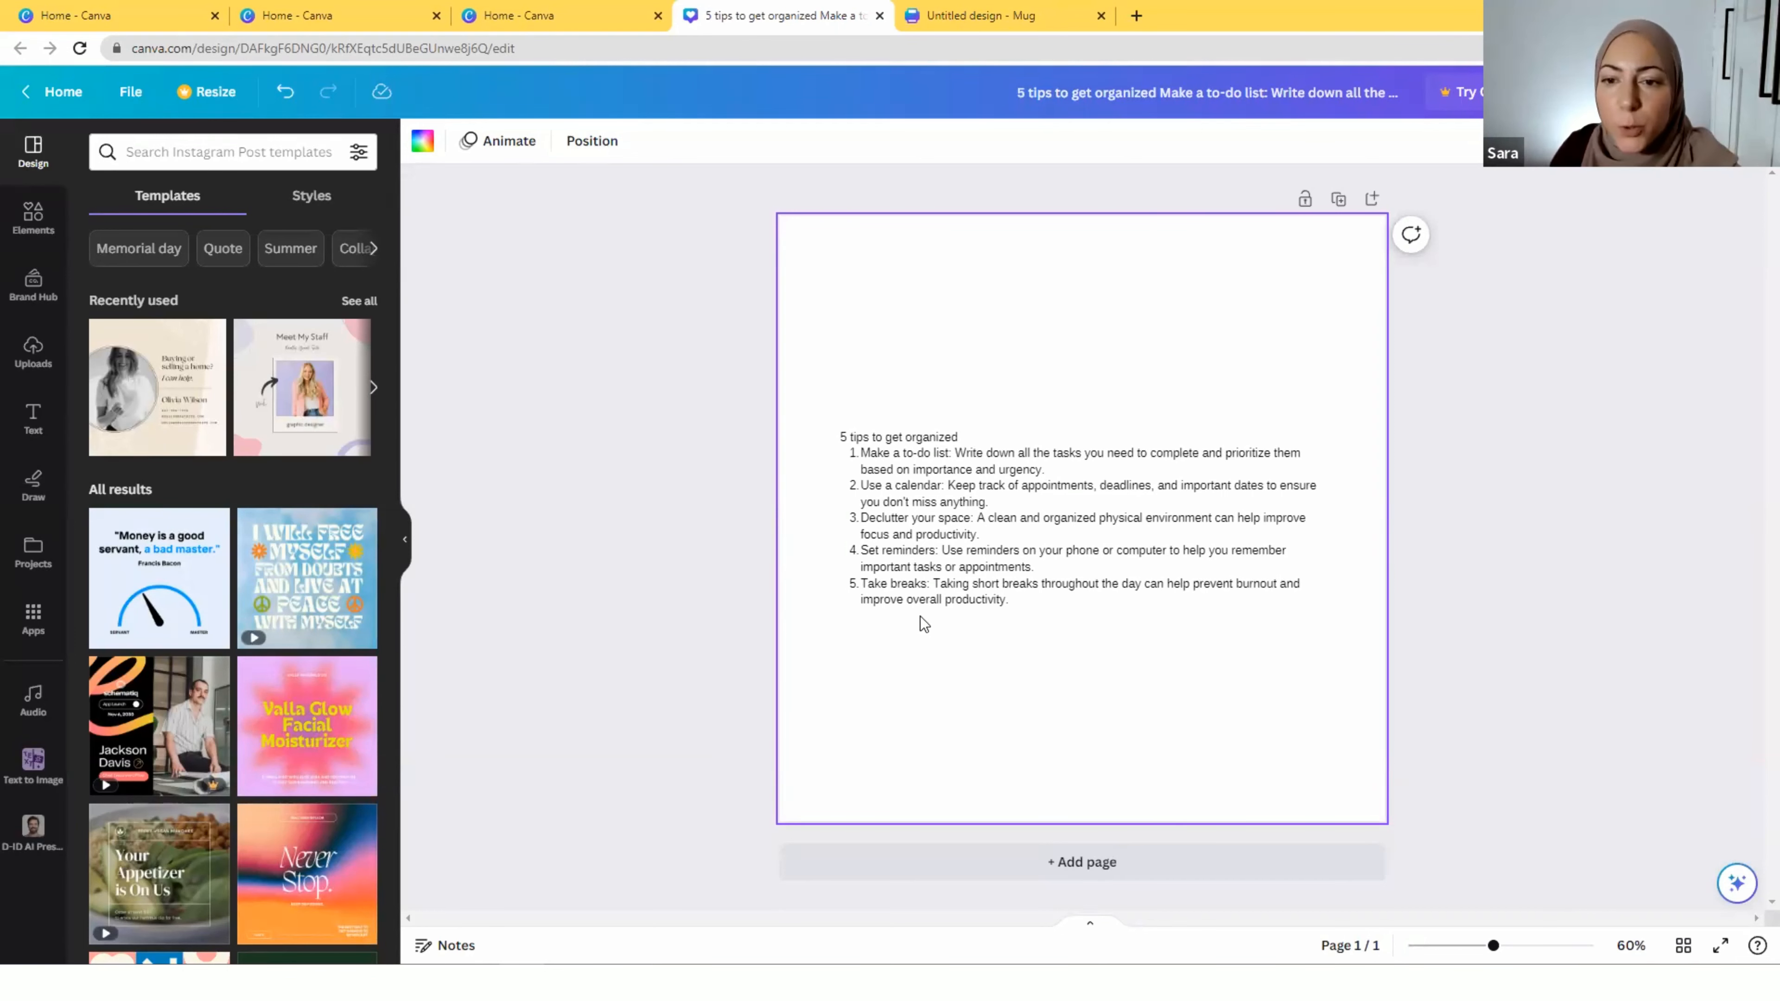
Copy the tips text following the first line of tip 1 and remove it from the text box
left_click(1016, 606)
left_click(1014, 604)
left_click(1013, 603)
left_click_drag(967, 577, 861, 469)
key("ctrl+c")
key("BackSpace")
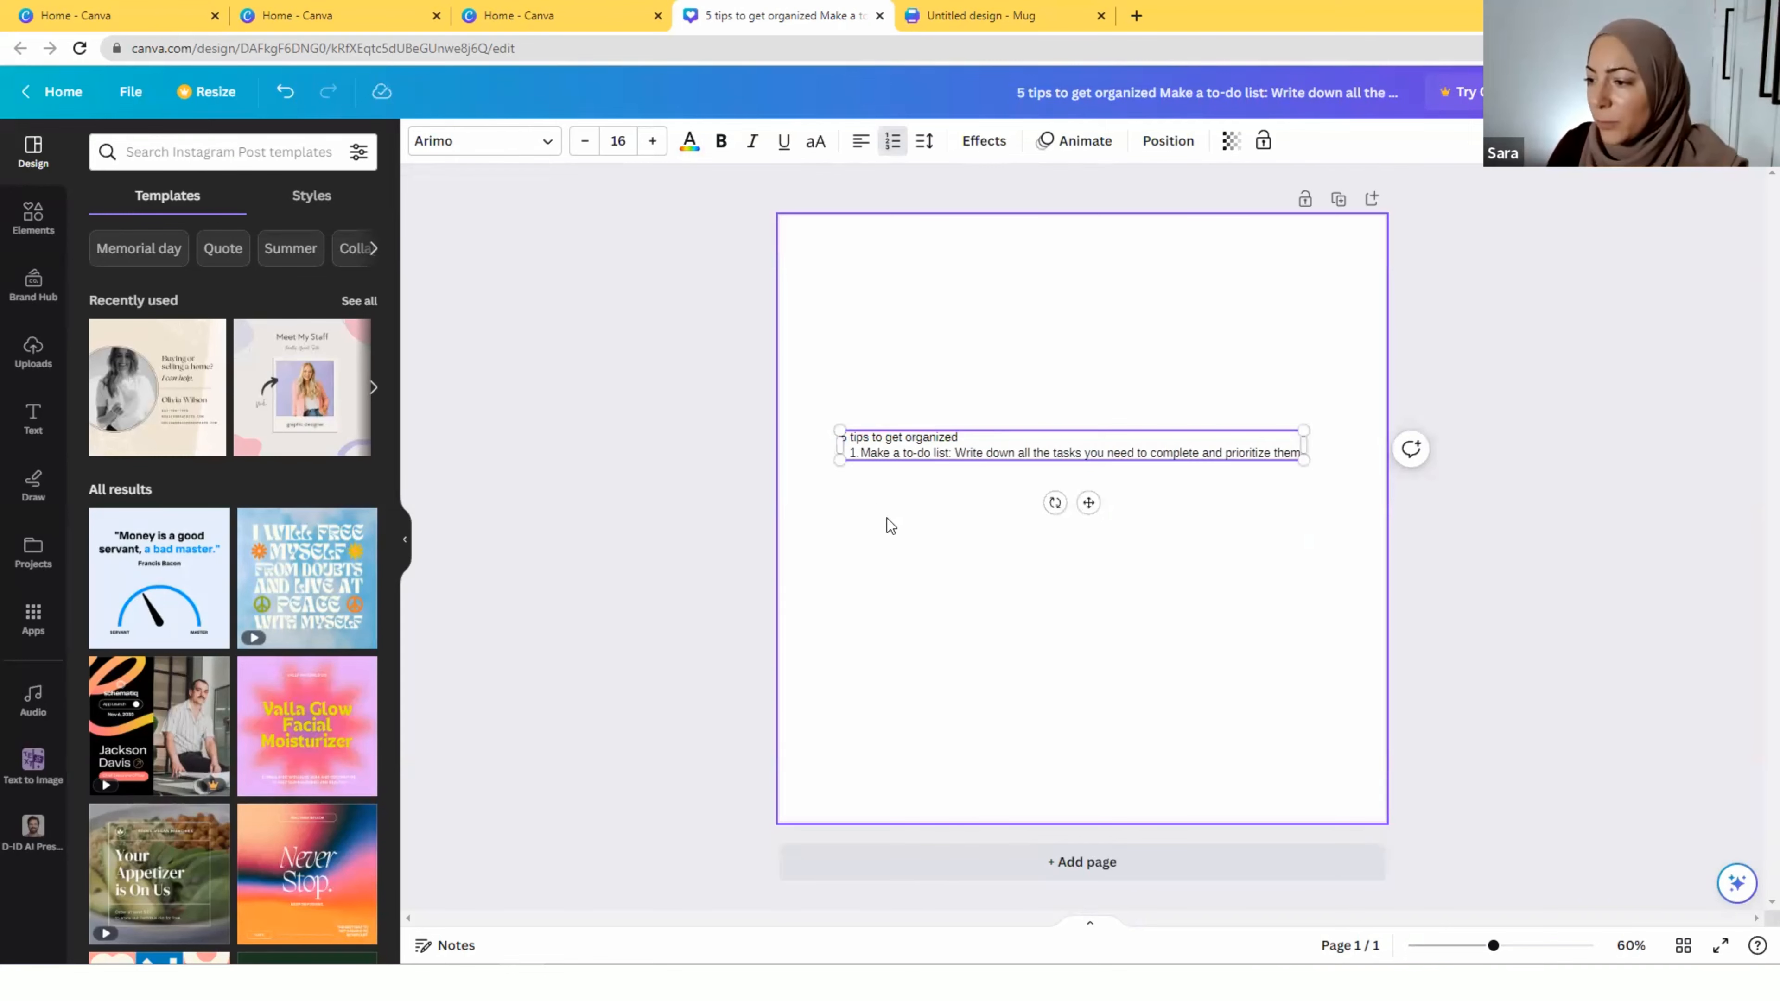
Add a second page and paste the copied tips text onto it
left_click(887, 518)
left_click(1371, 201)
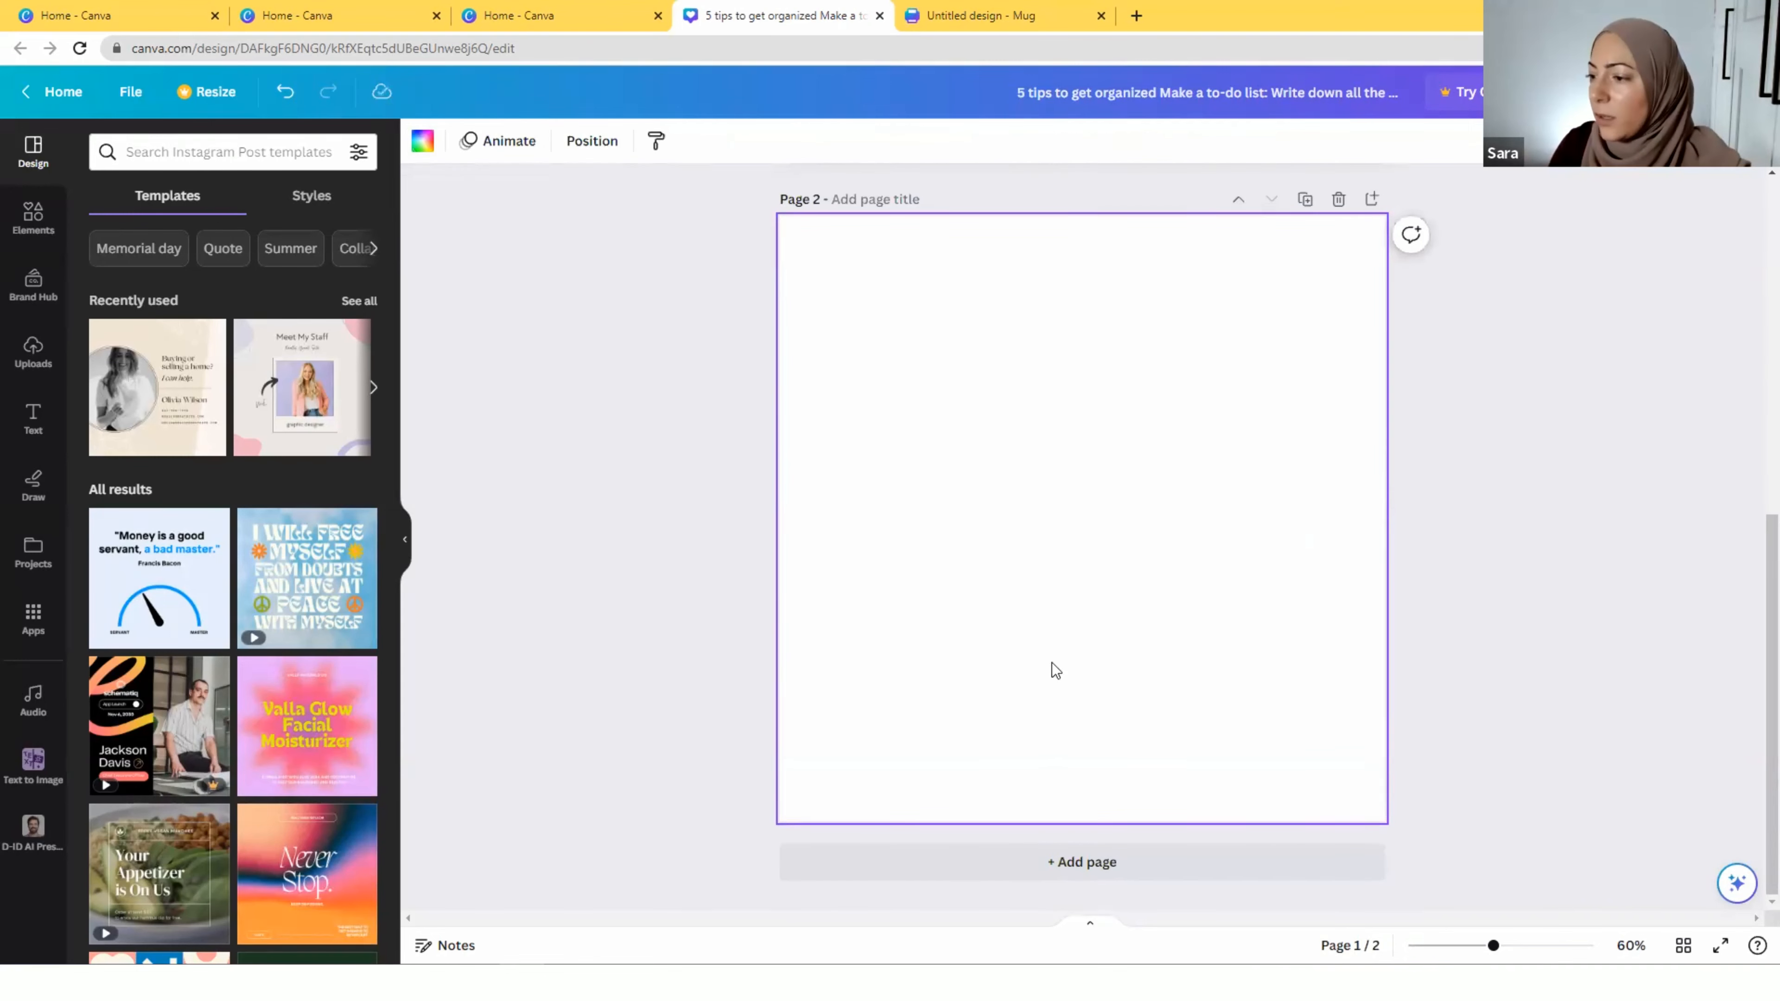
key("ctrl+v")
left_click(933, 776)
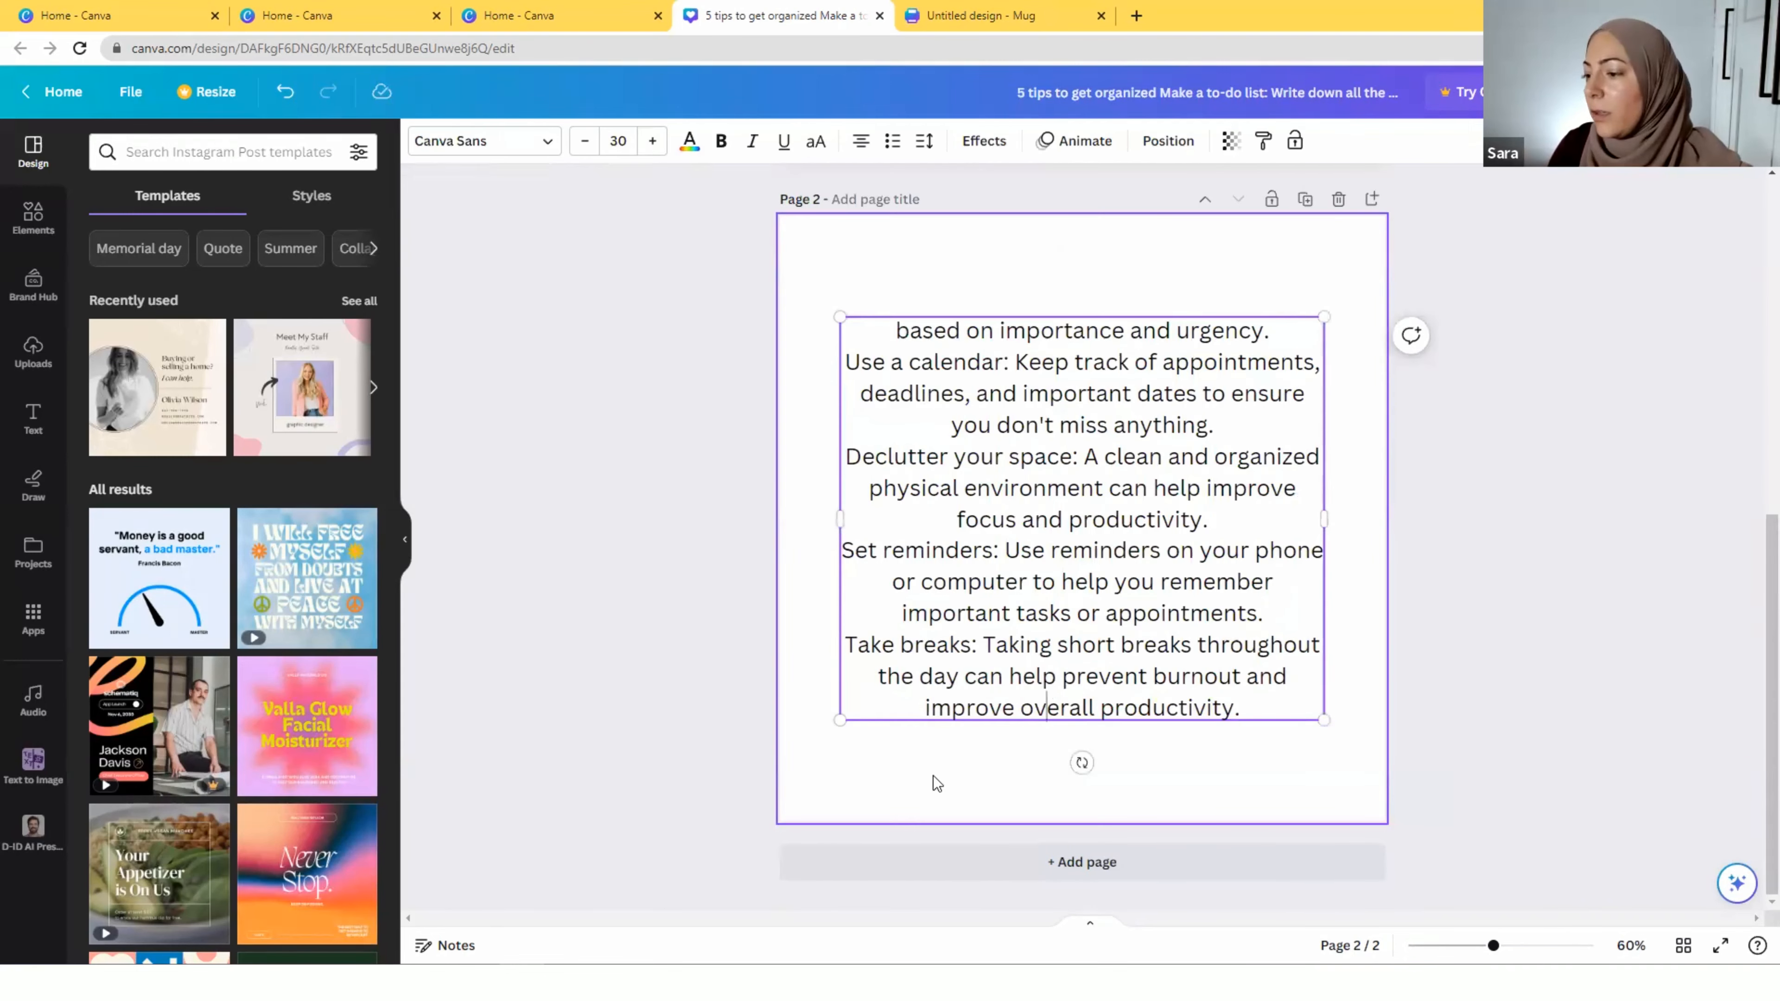
Copy the text style from page 1's text box and apply it to the tips text on page 2
scroll(1001, 672, "up", 3)
scroll(1001, 672, "up", 5)
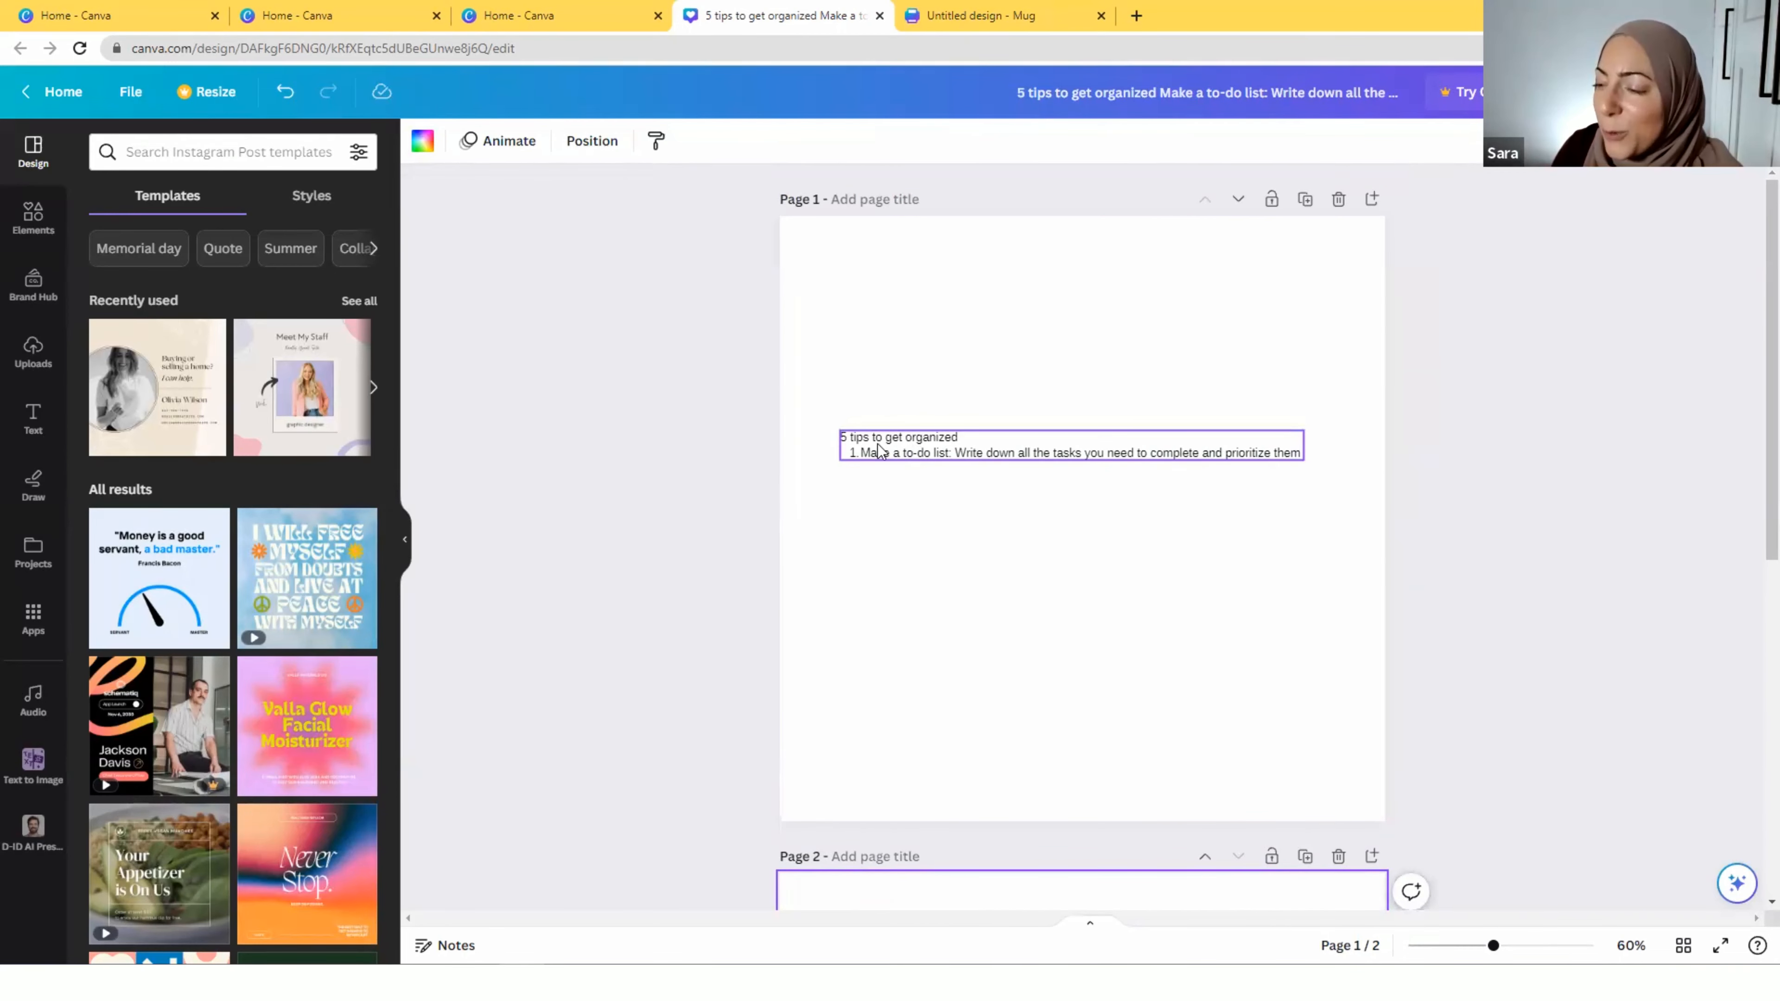
left_click(880, 451)
left_click(1264, 141)
scroll(1189, 454, "down", 1)
scroll(1190, 453, "down", 7)
left_click(1072, 499)
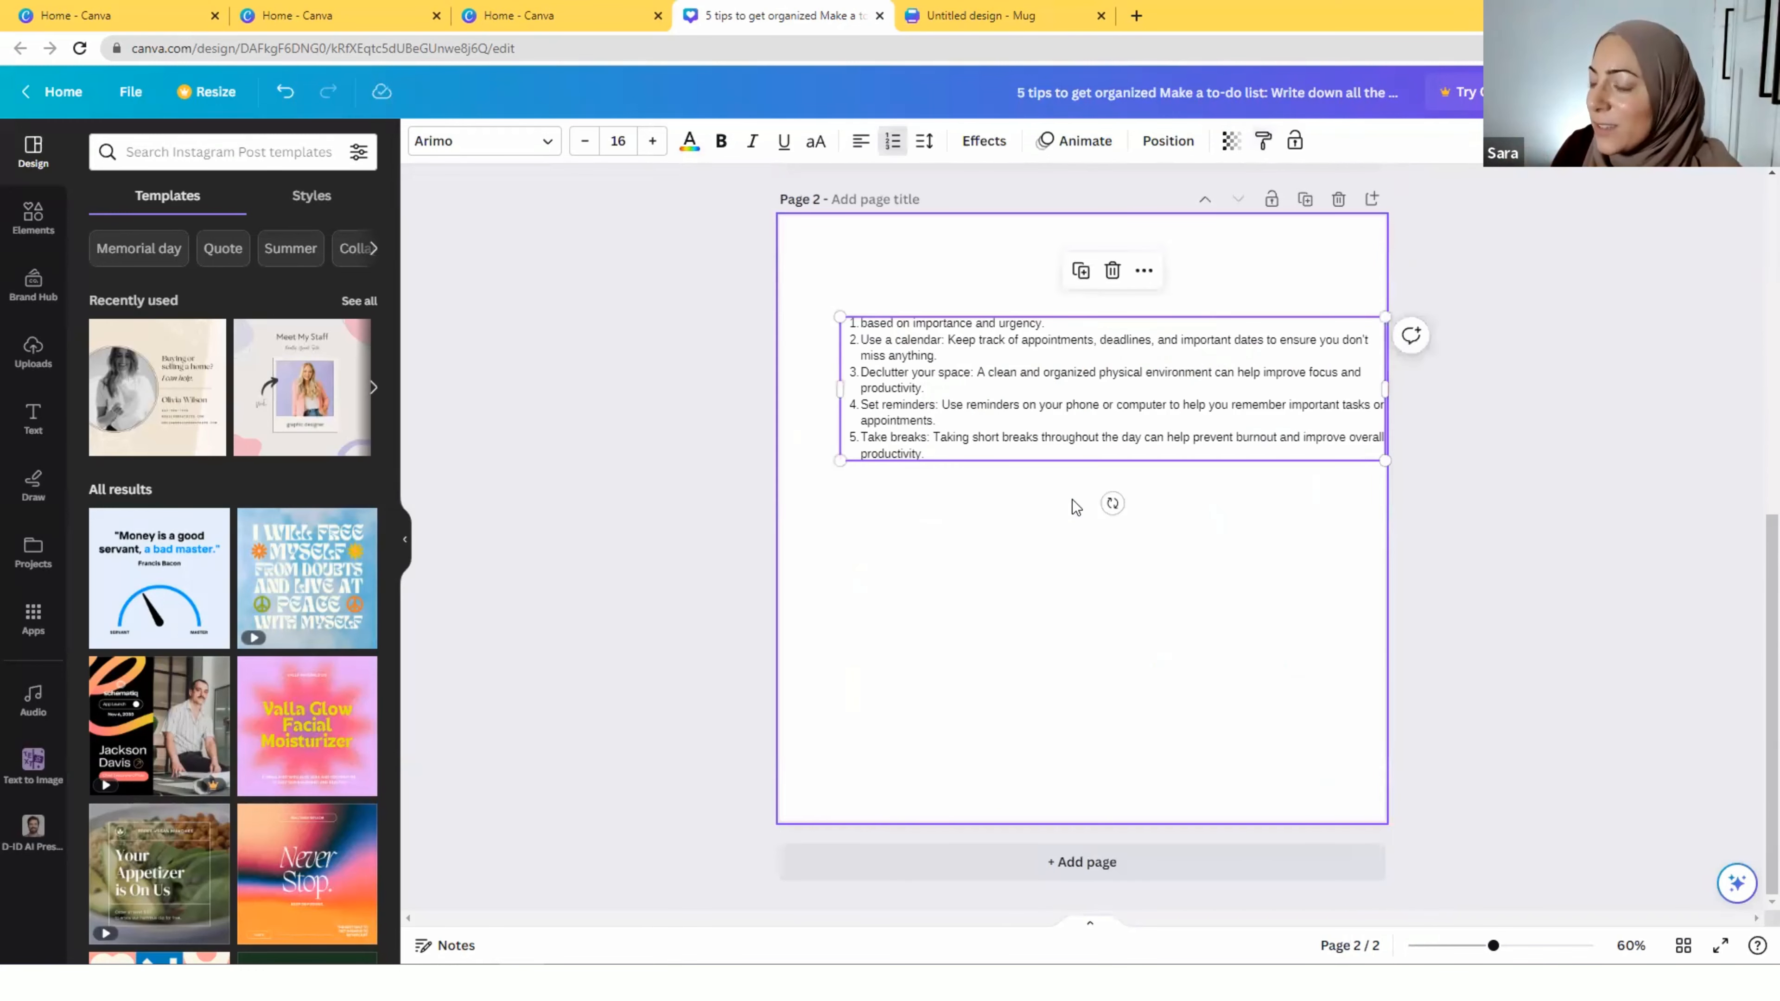
left_click(936, 704)
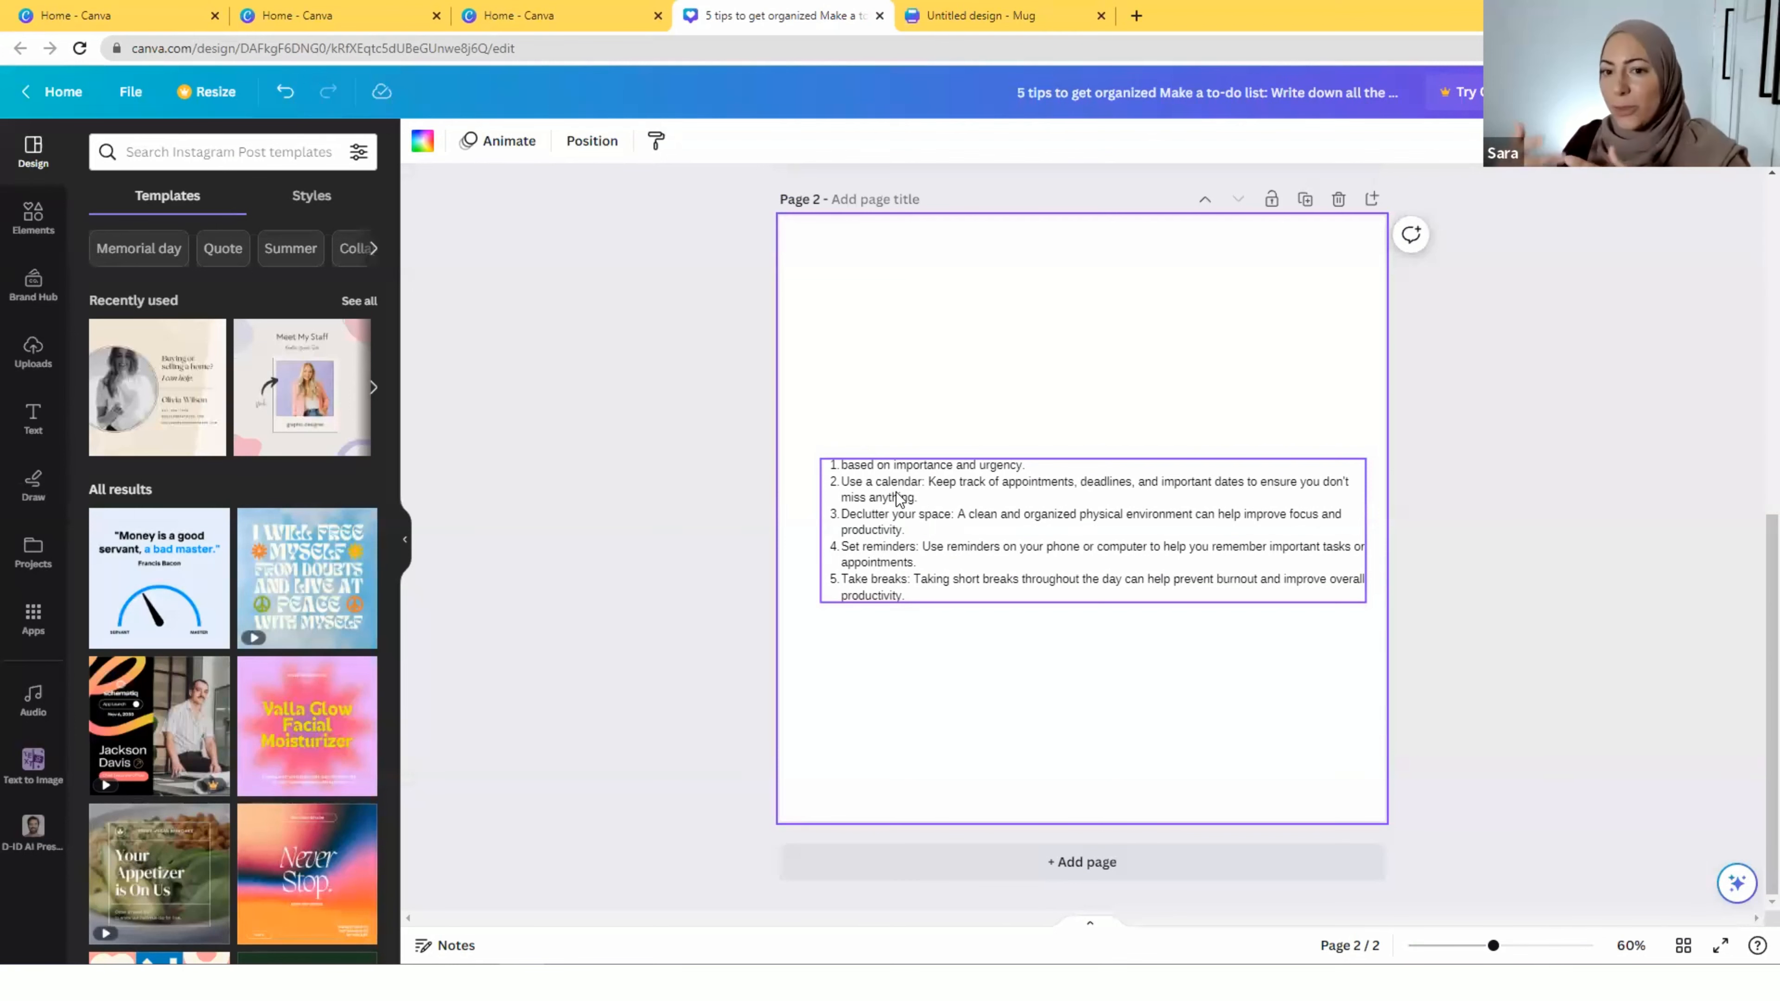
Add three more blank pages after page 2
left_click(1367, 203)
left_click(1373, 203)
left_click(1372, 201)
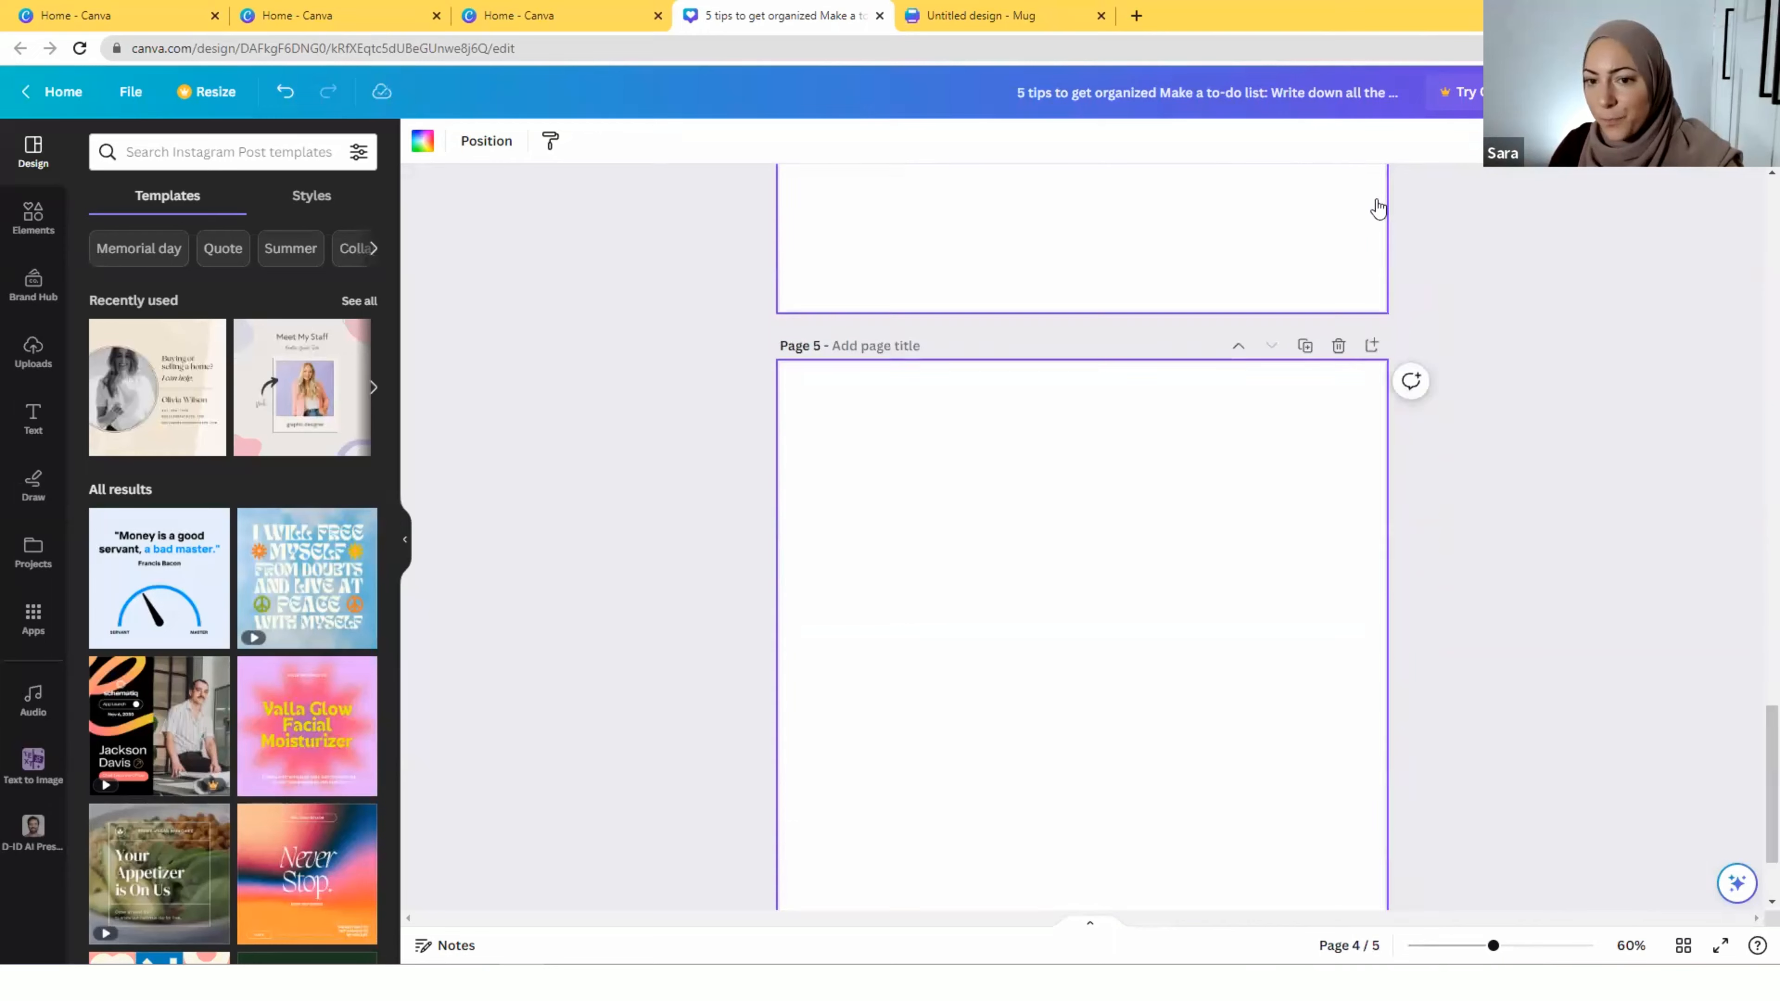
Go back to page 1 and open a new Magic Write prompt from the Canva Assistant
scroll(1074, 472, "up", 20)
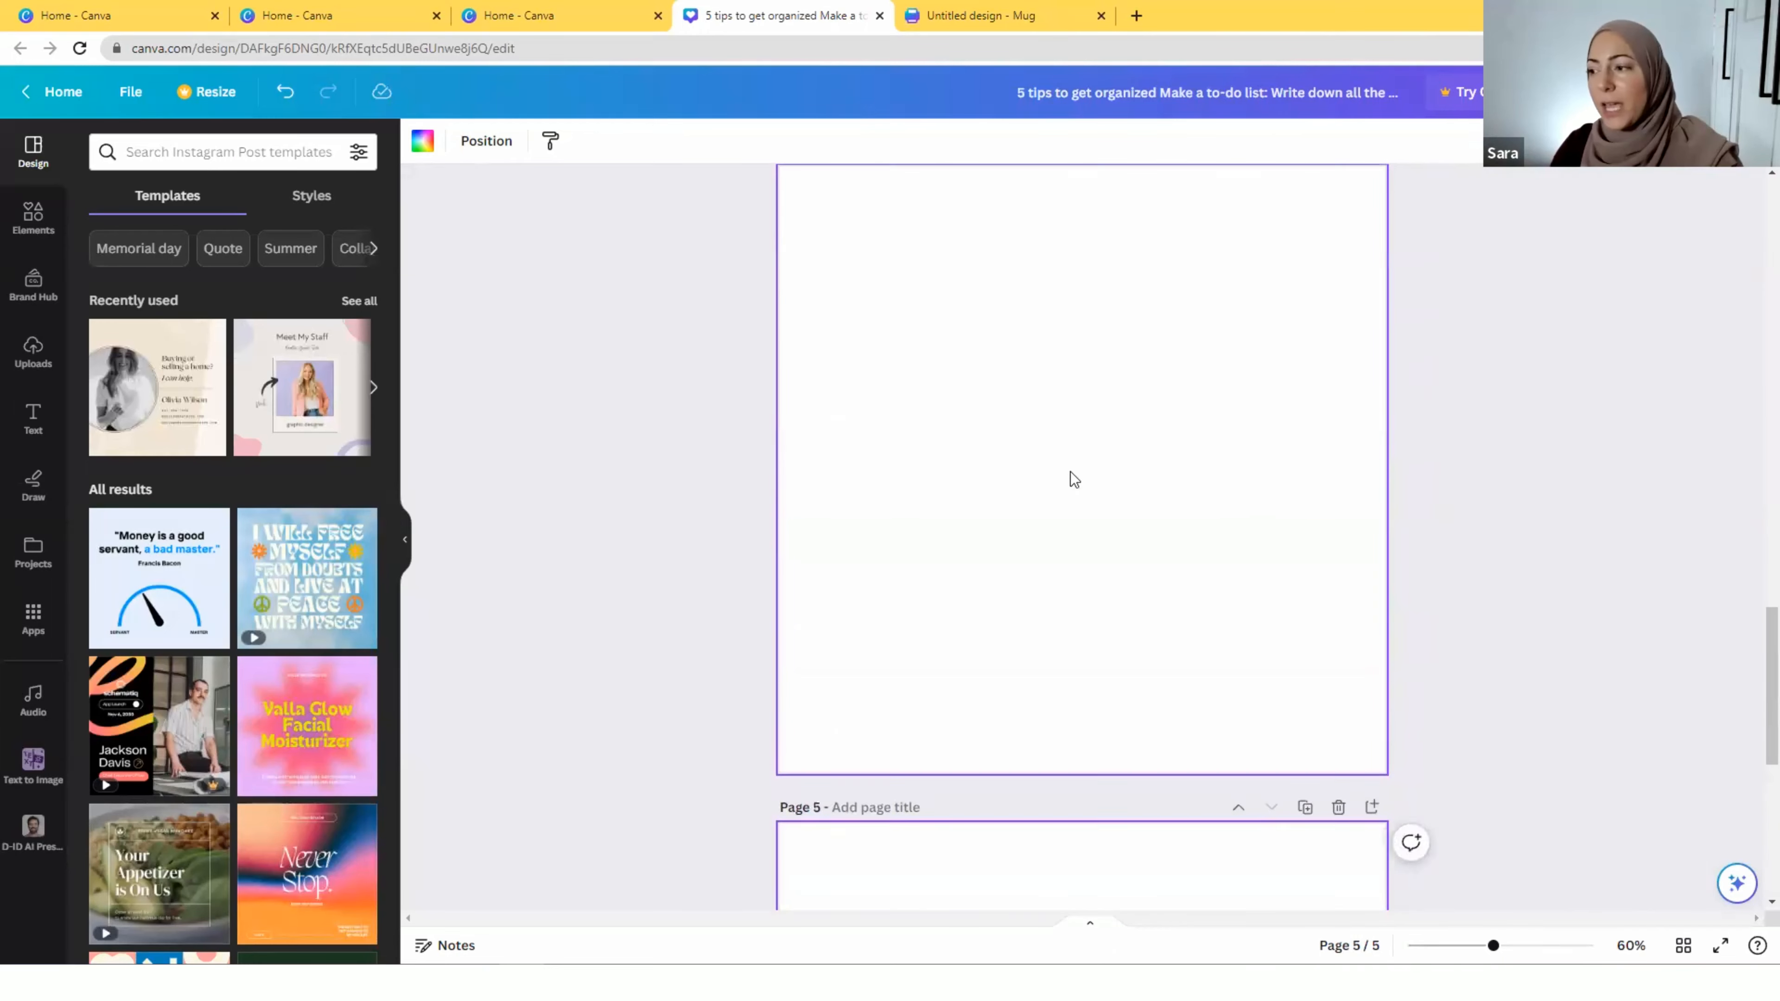
scroll(1074, 471, "up", 4)
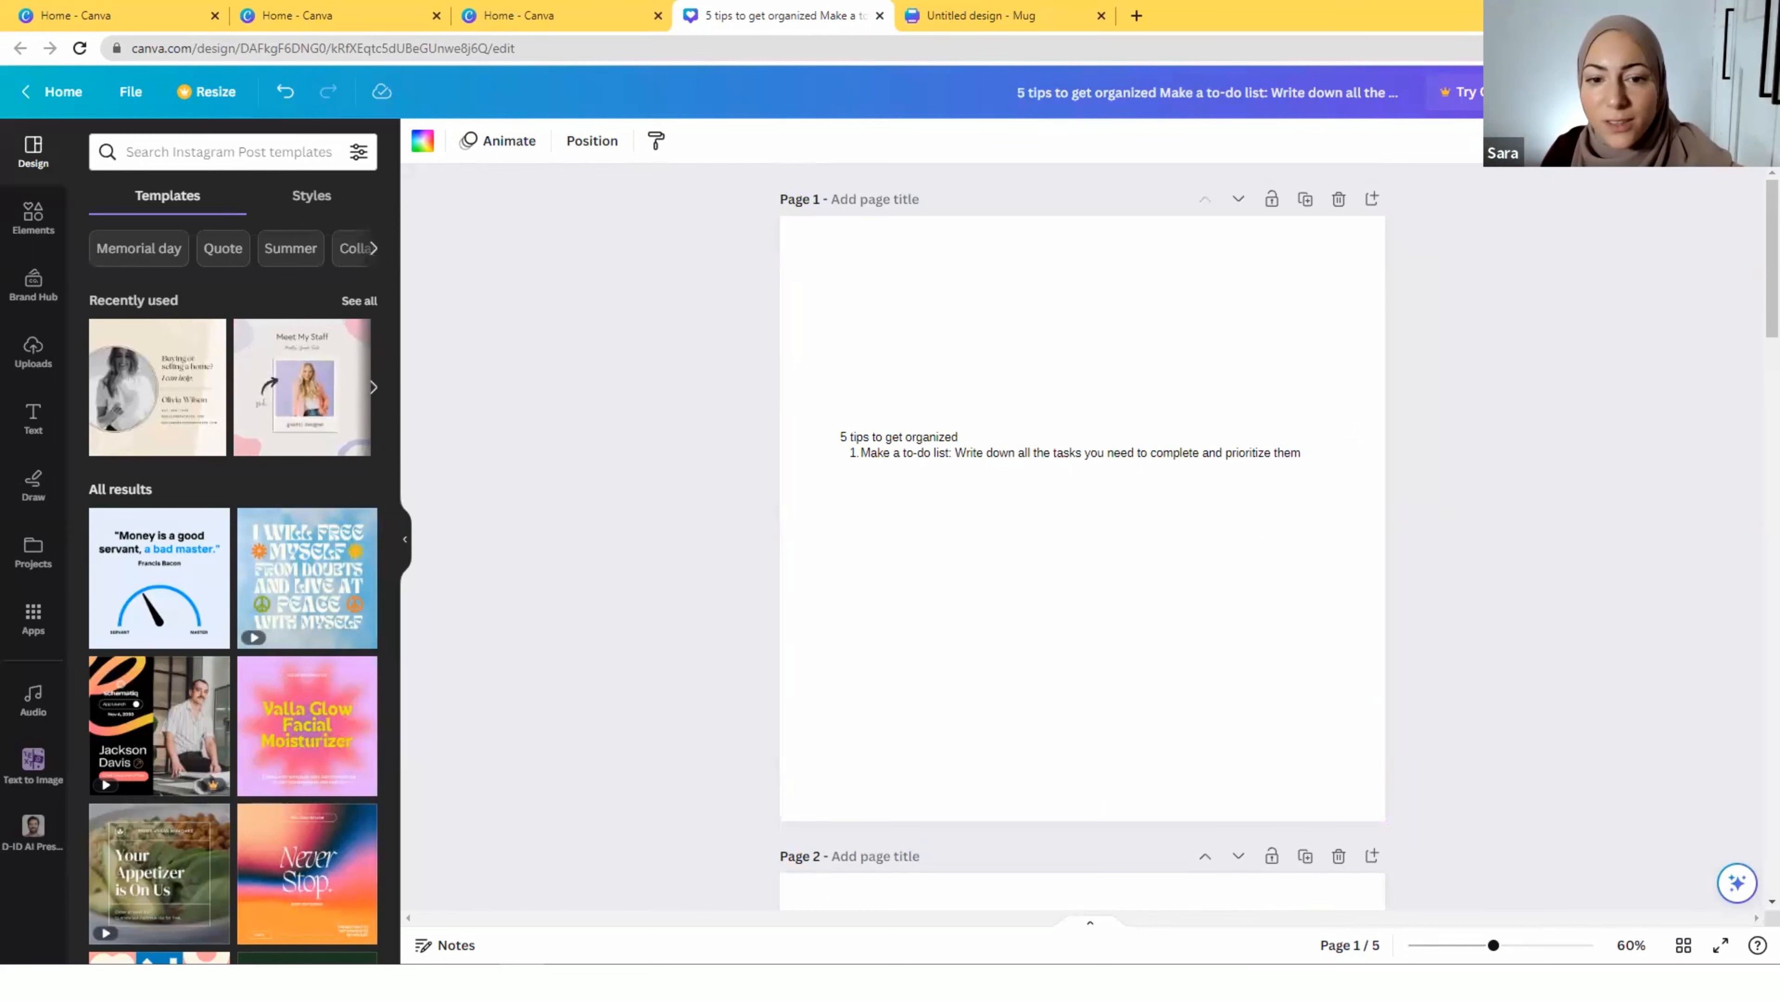
left_click(1736, 883)
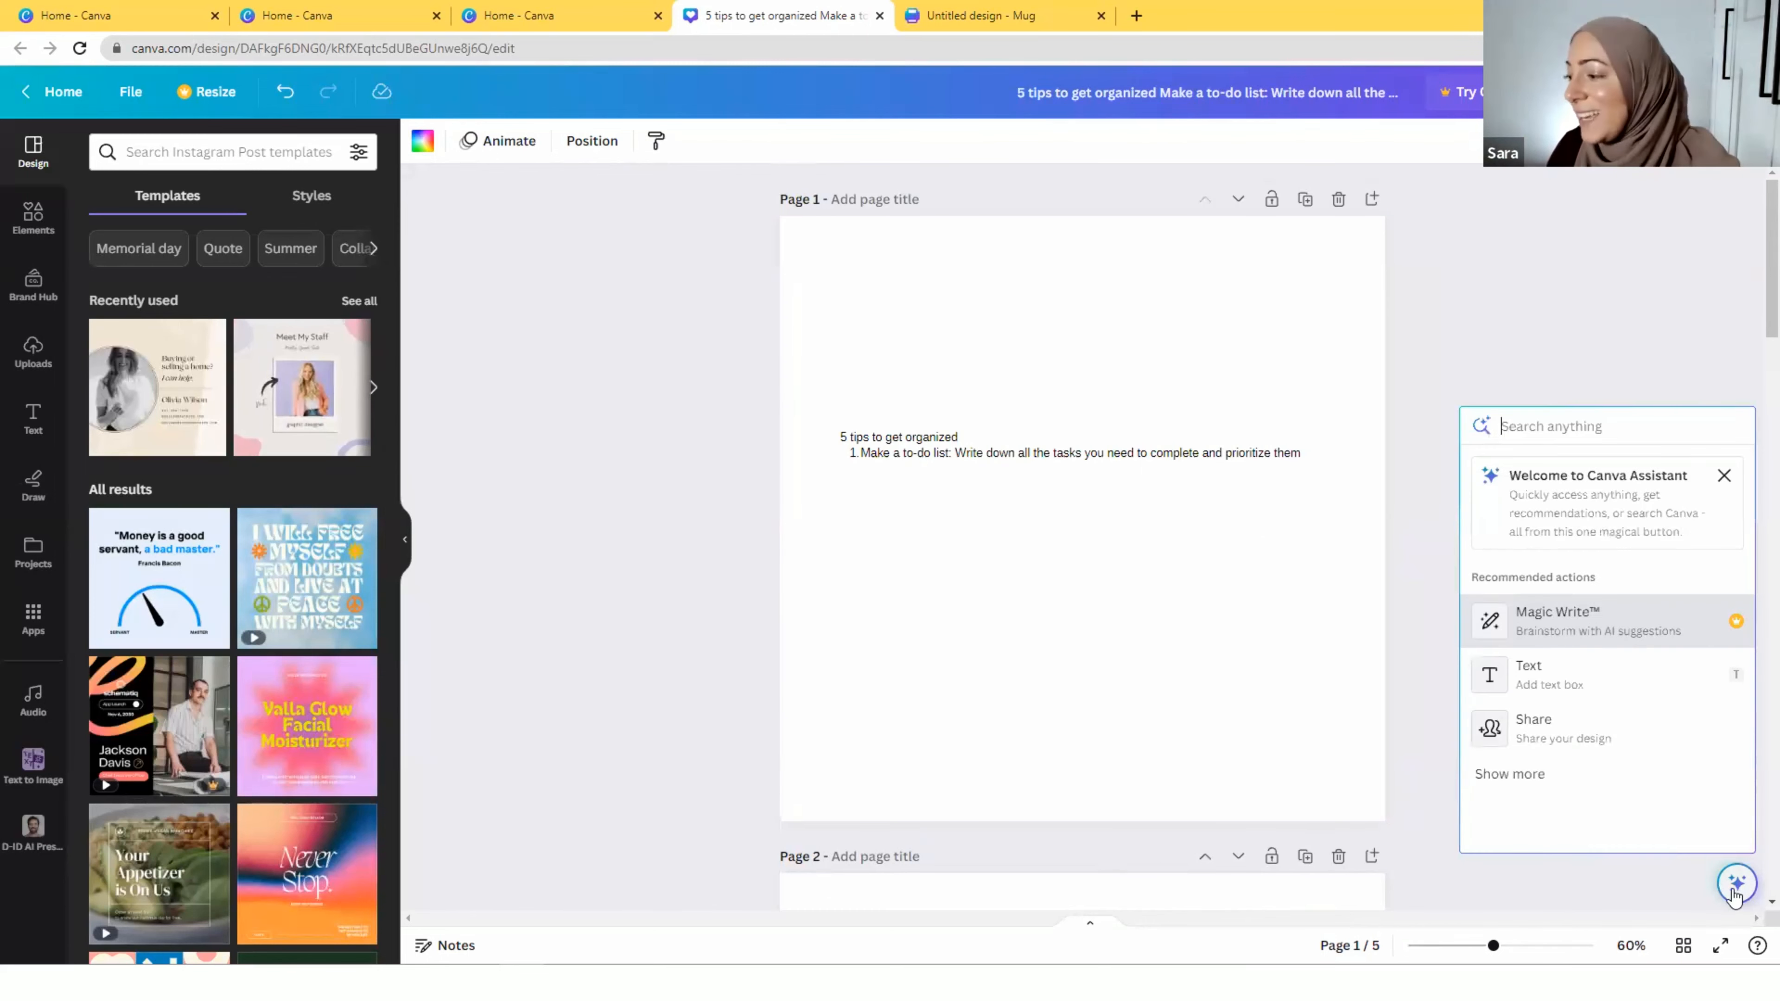
left_click(1526, 628)
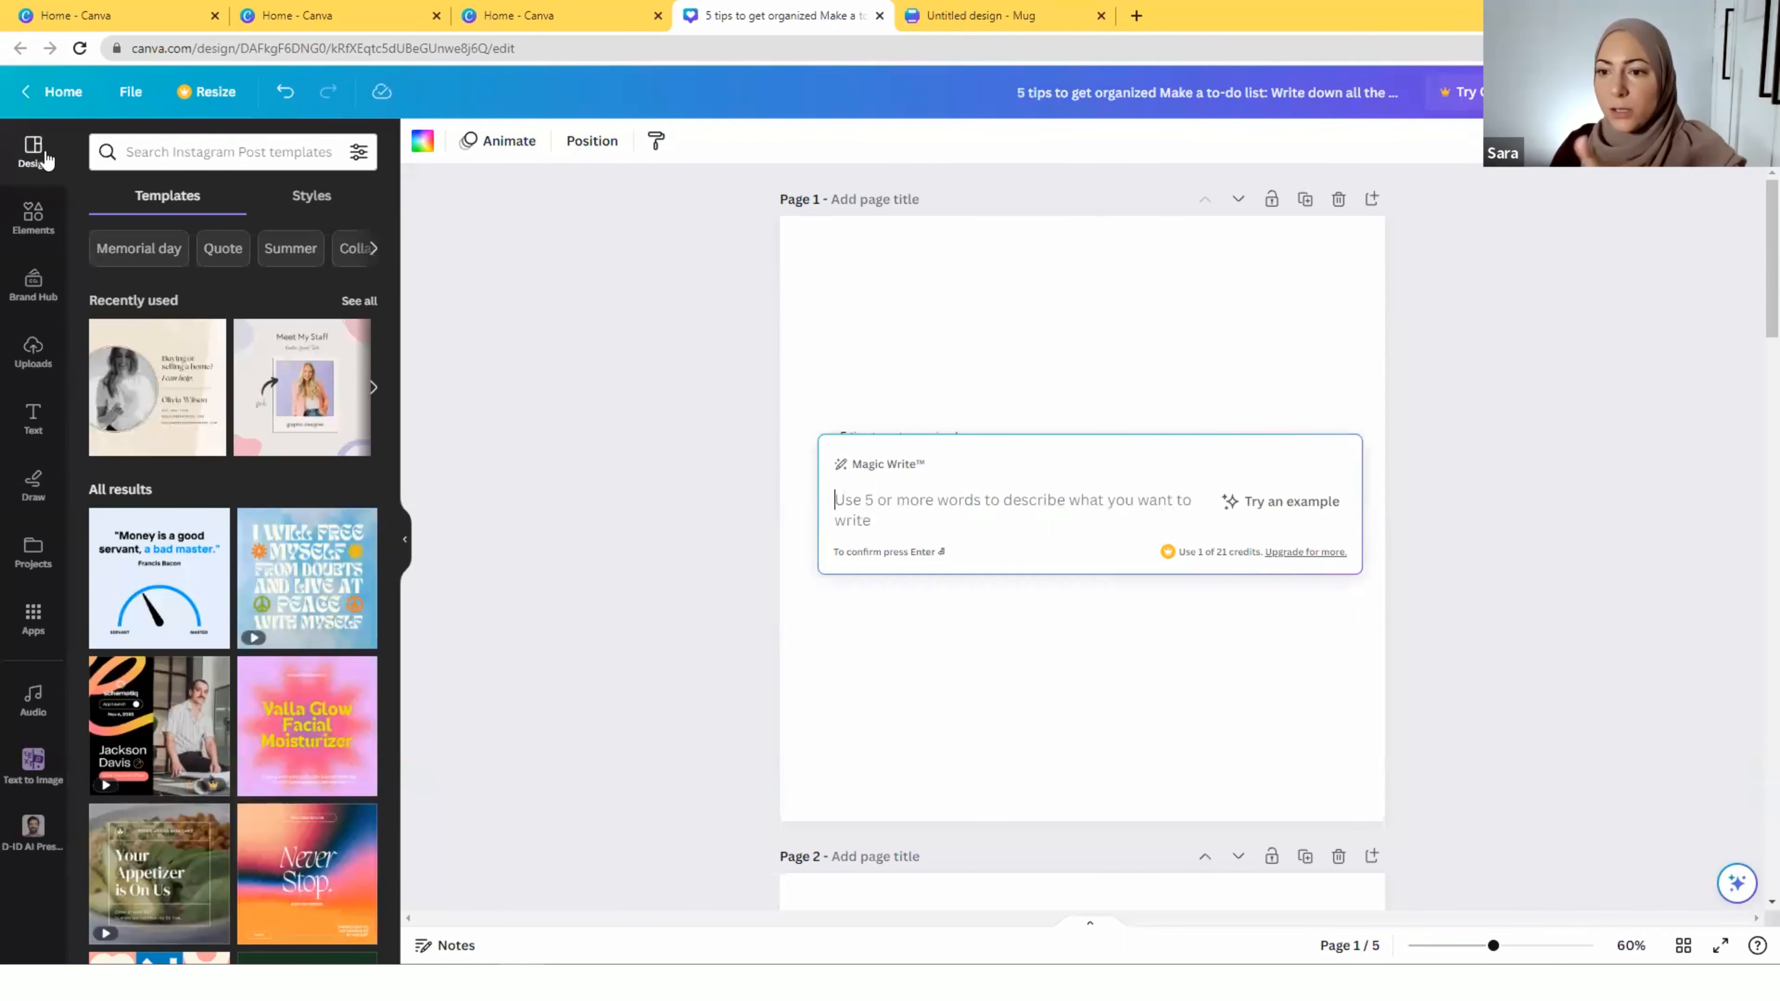
Open the Text to Image tool and delete the remaining tips text box from page 1
left_click(32, 786)
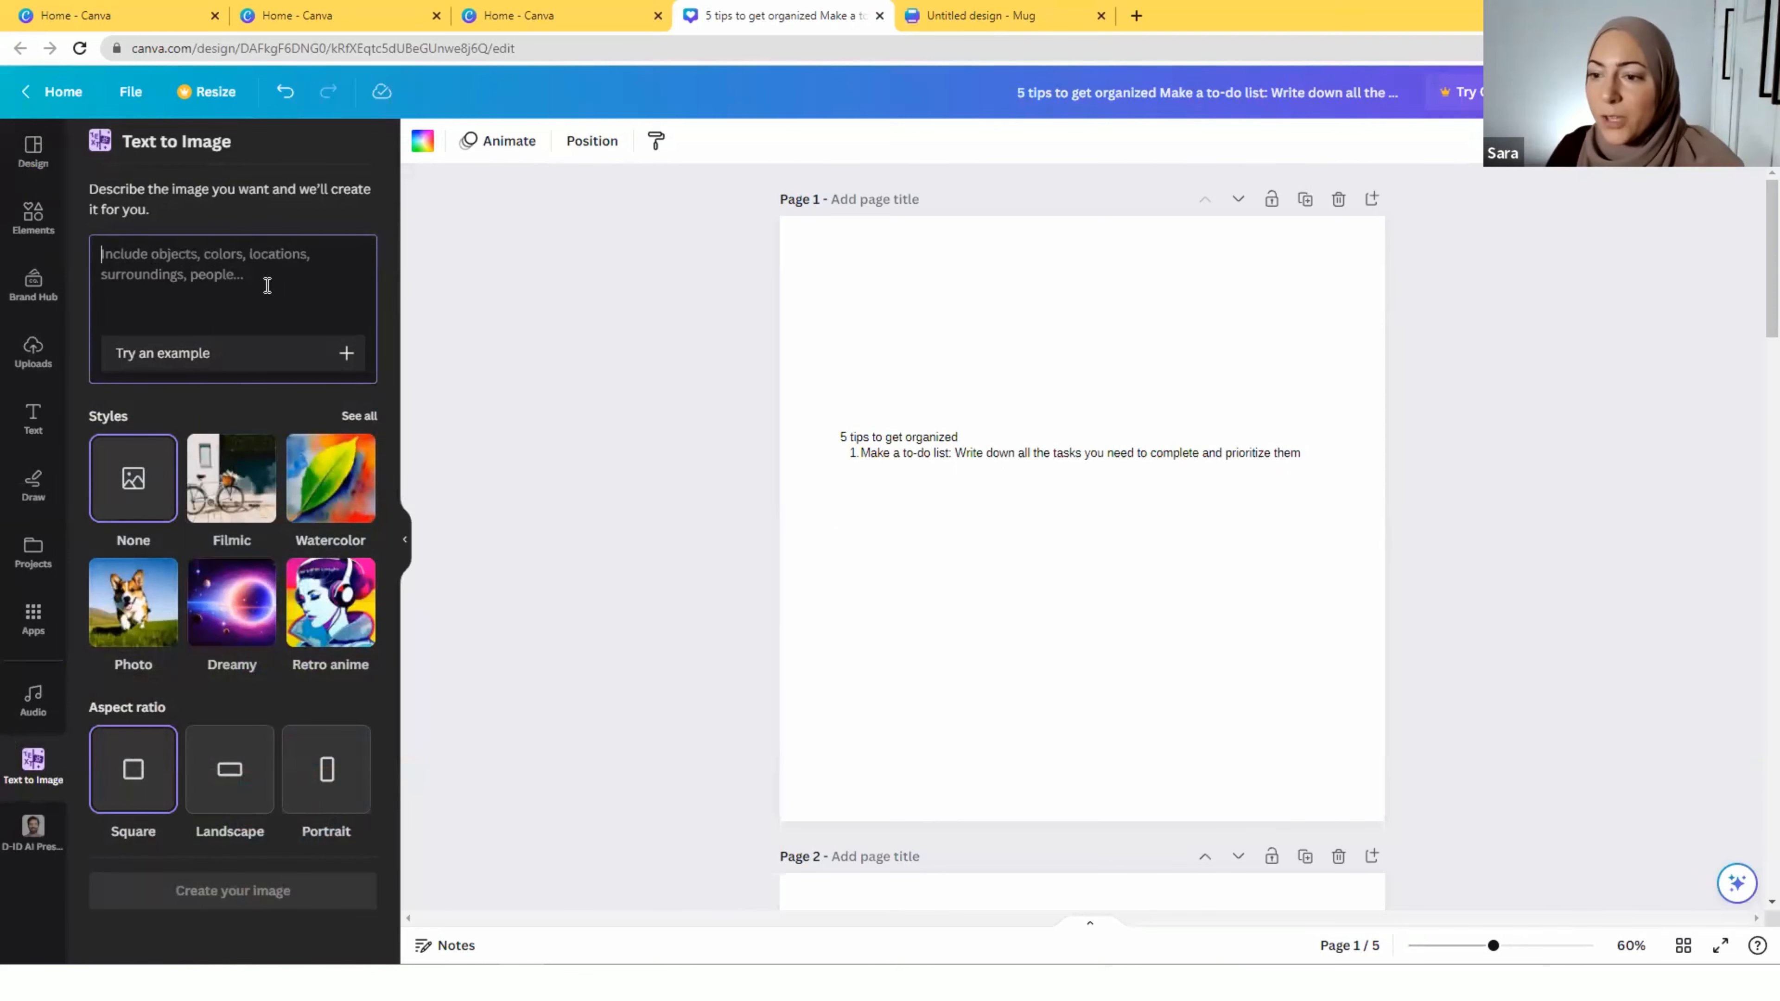
left_click_drag(1109, 386, 845, 555)
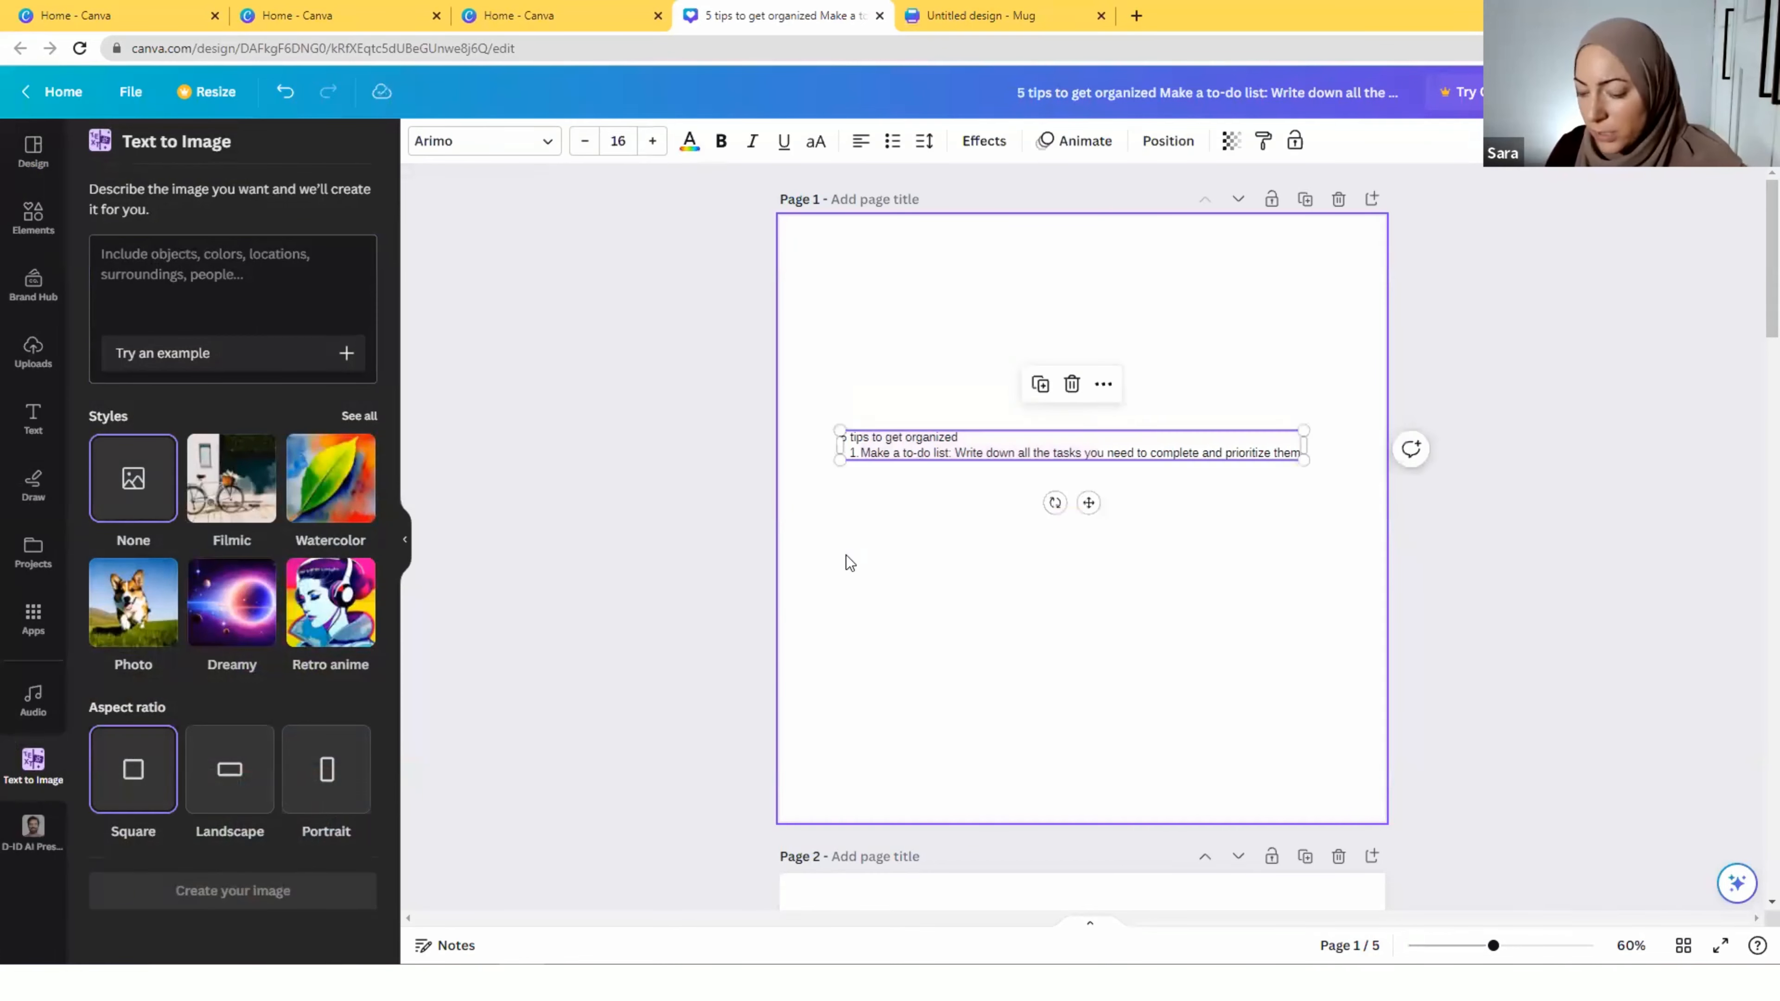
key("Delete")
Browse all Text to Image styles and generate square images of "a wooden bench with a plant and a laptop" with style None
left_click(172, 277)
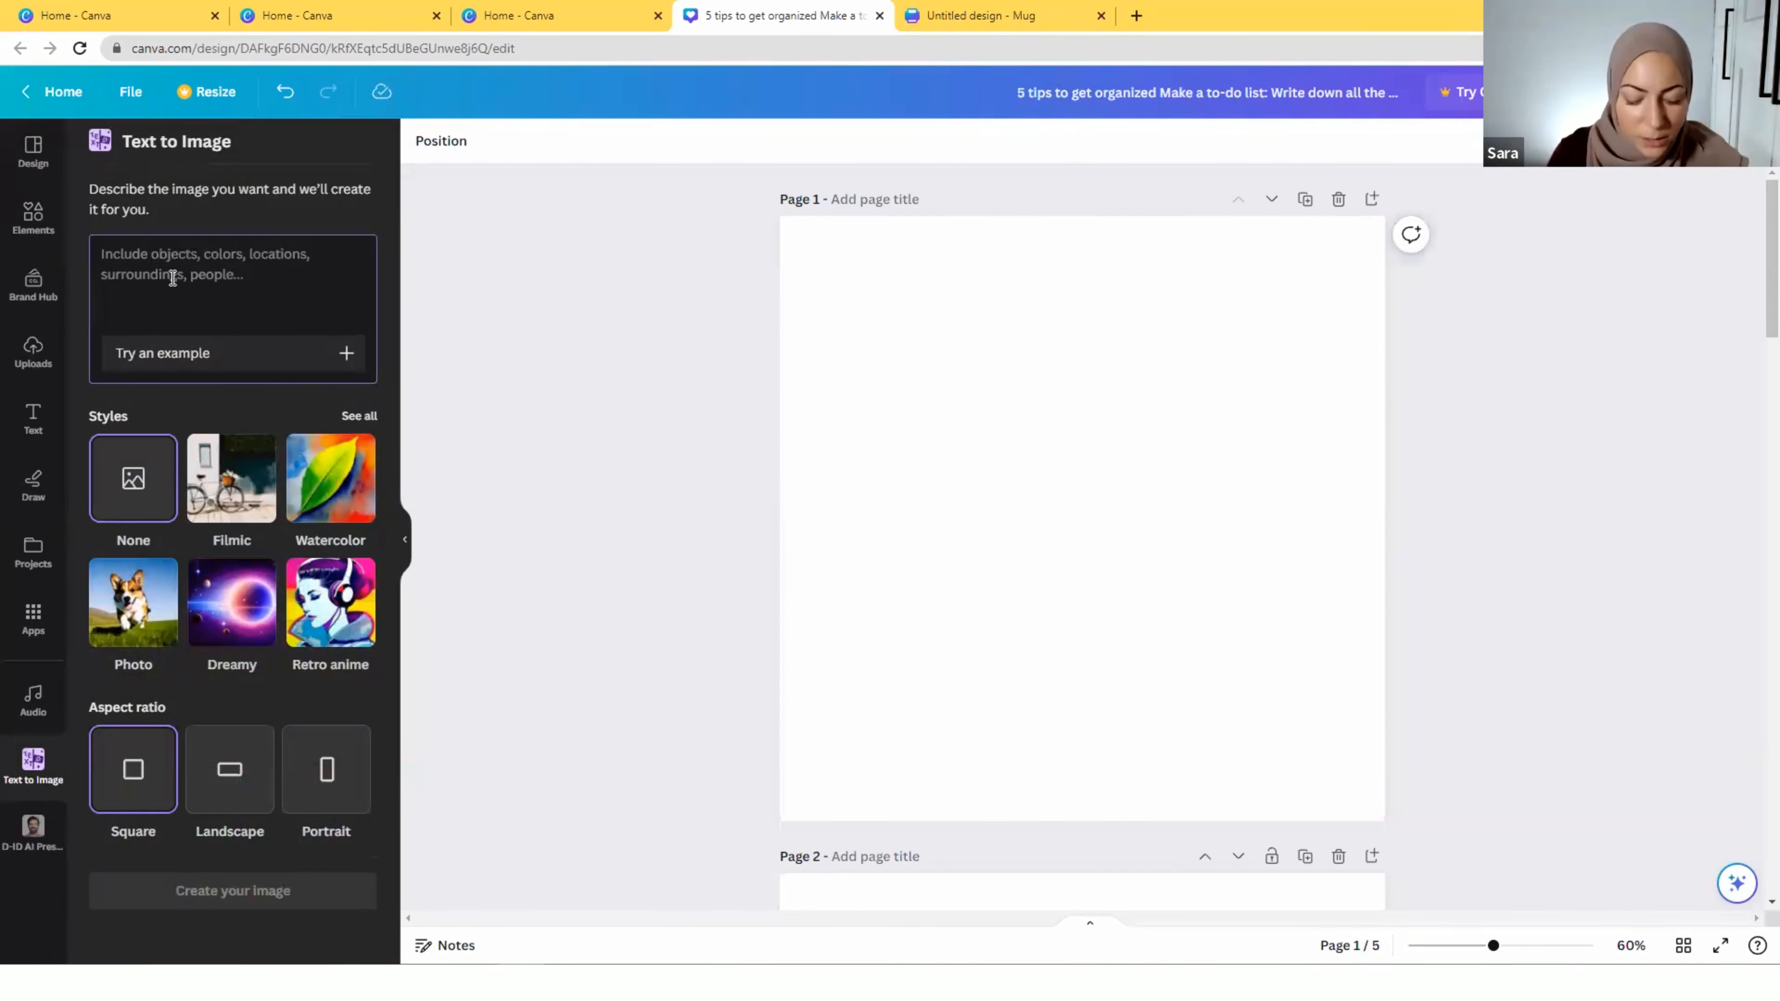
type("a wooden bench with a plant")
left_click(358, 415)
left_click(156, 269)
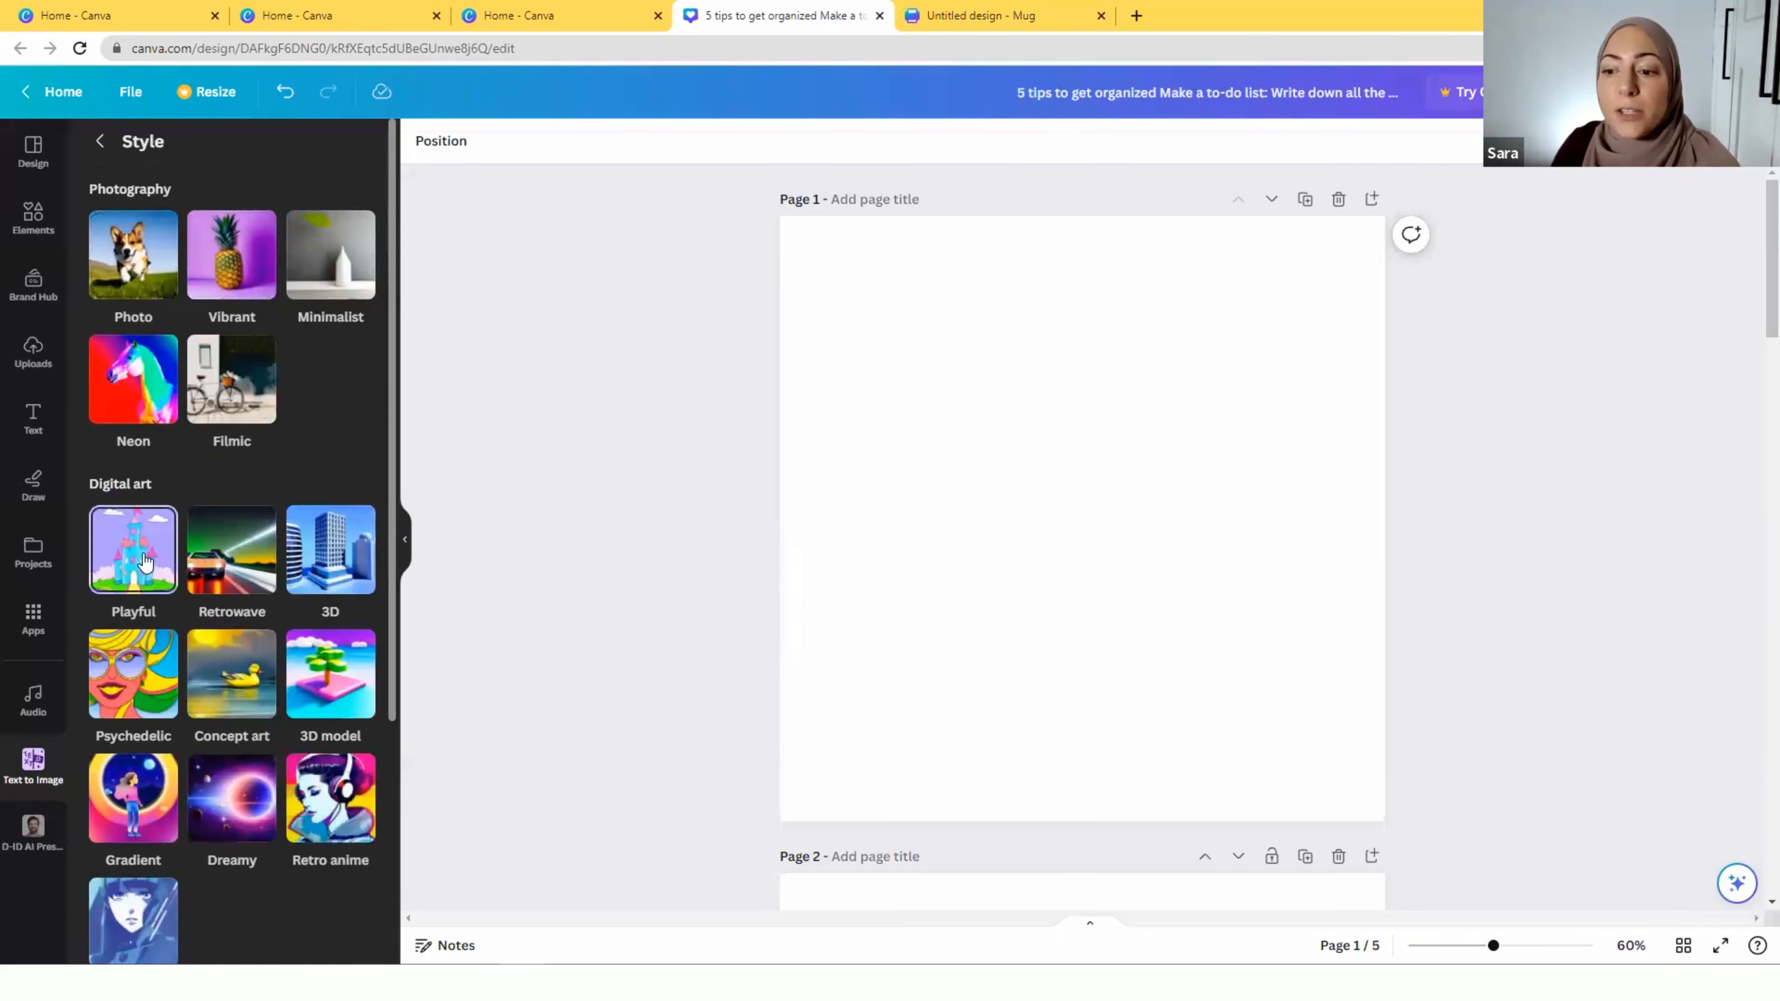
scroll(144, 561, "down", 5)
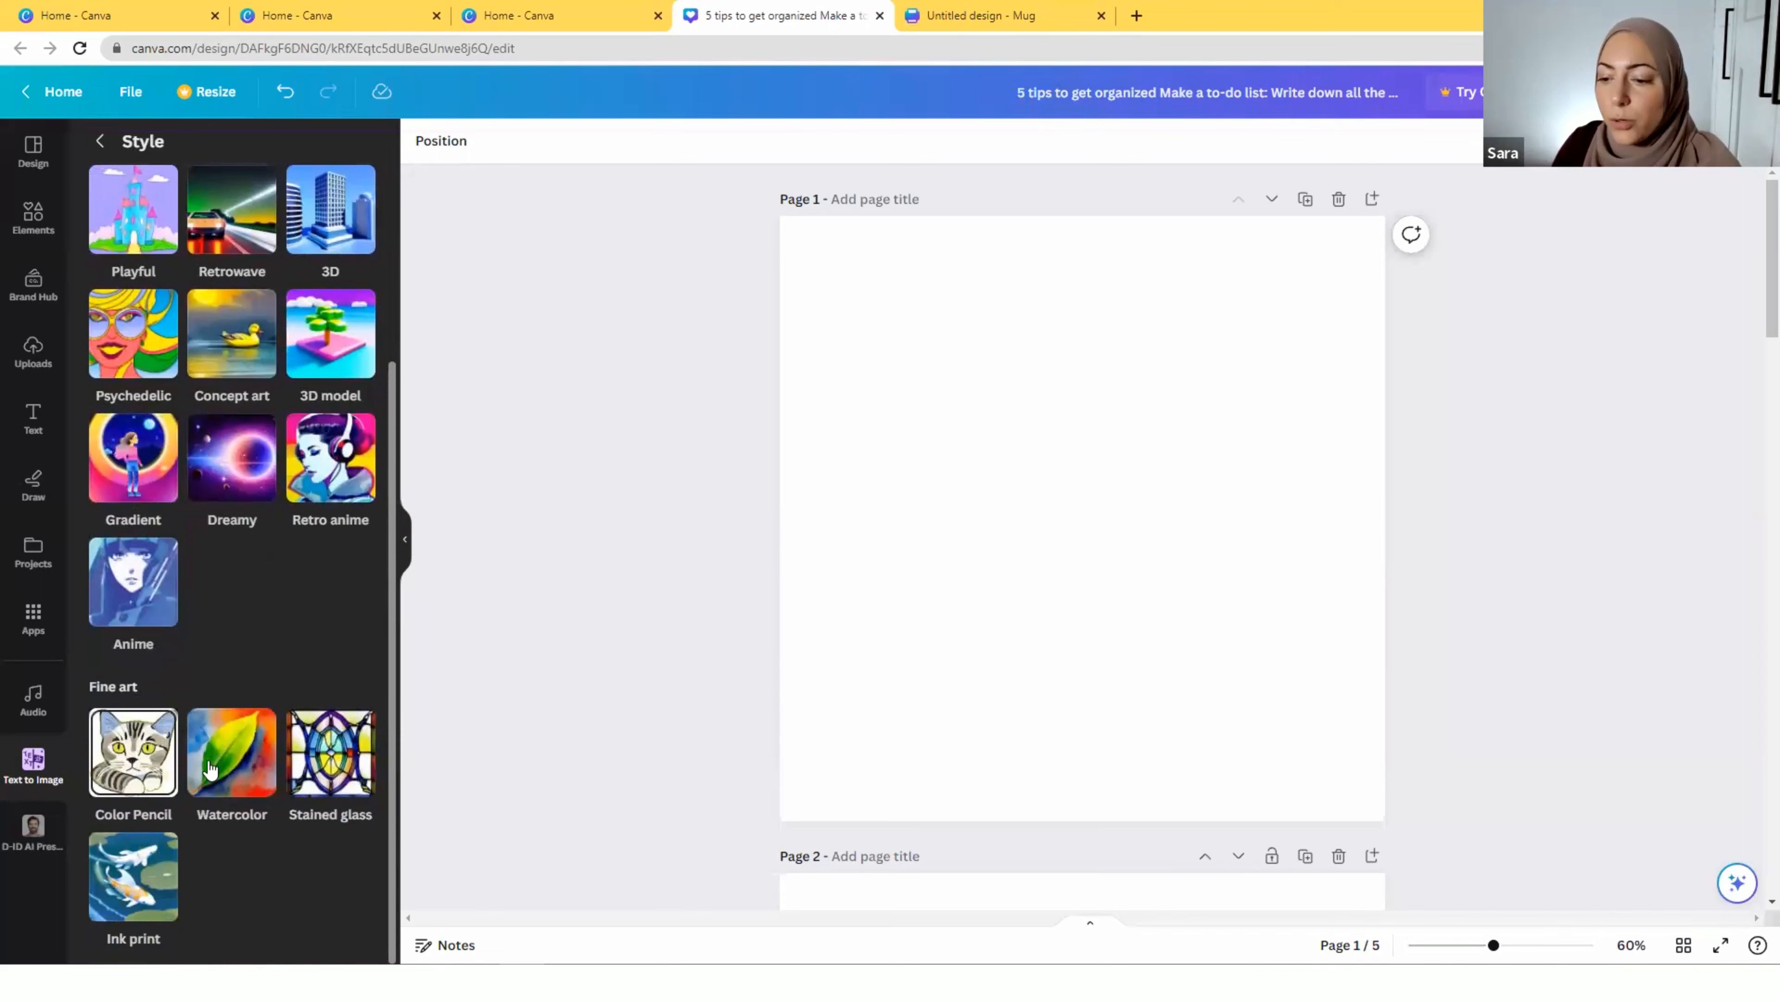
scroll(161, 811, "up", 5)
left_click(100, 141)
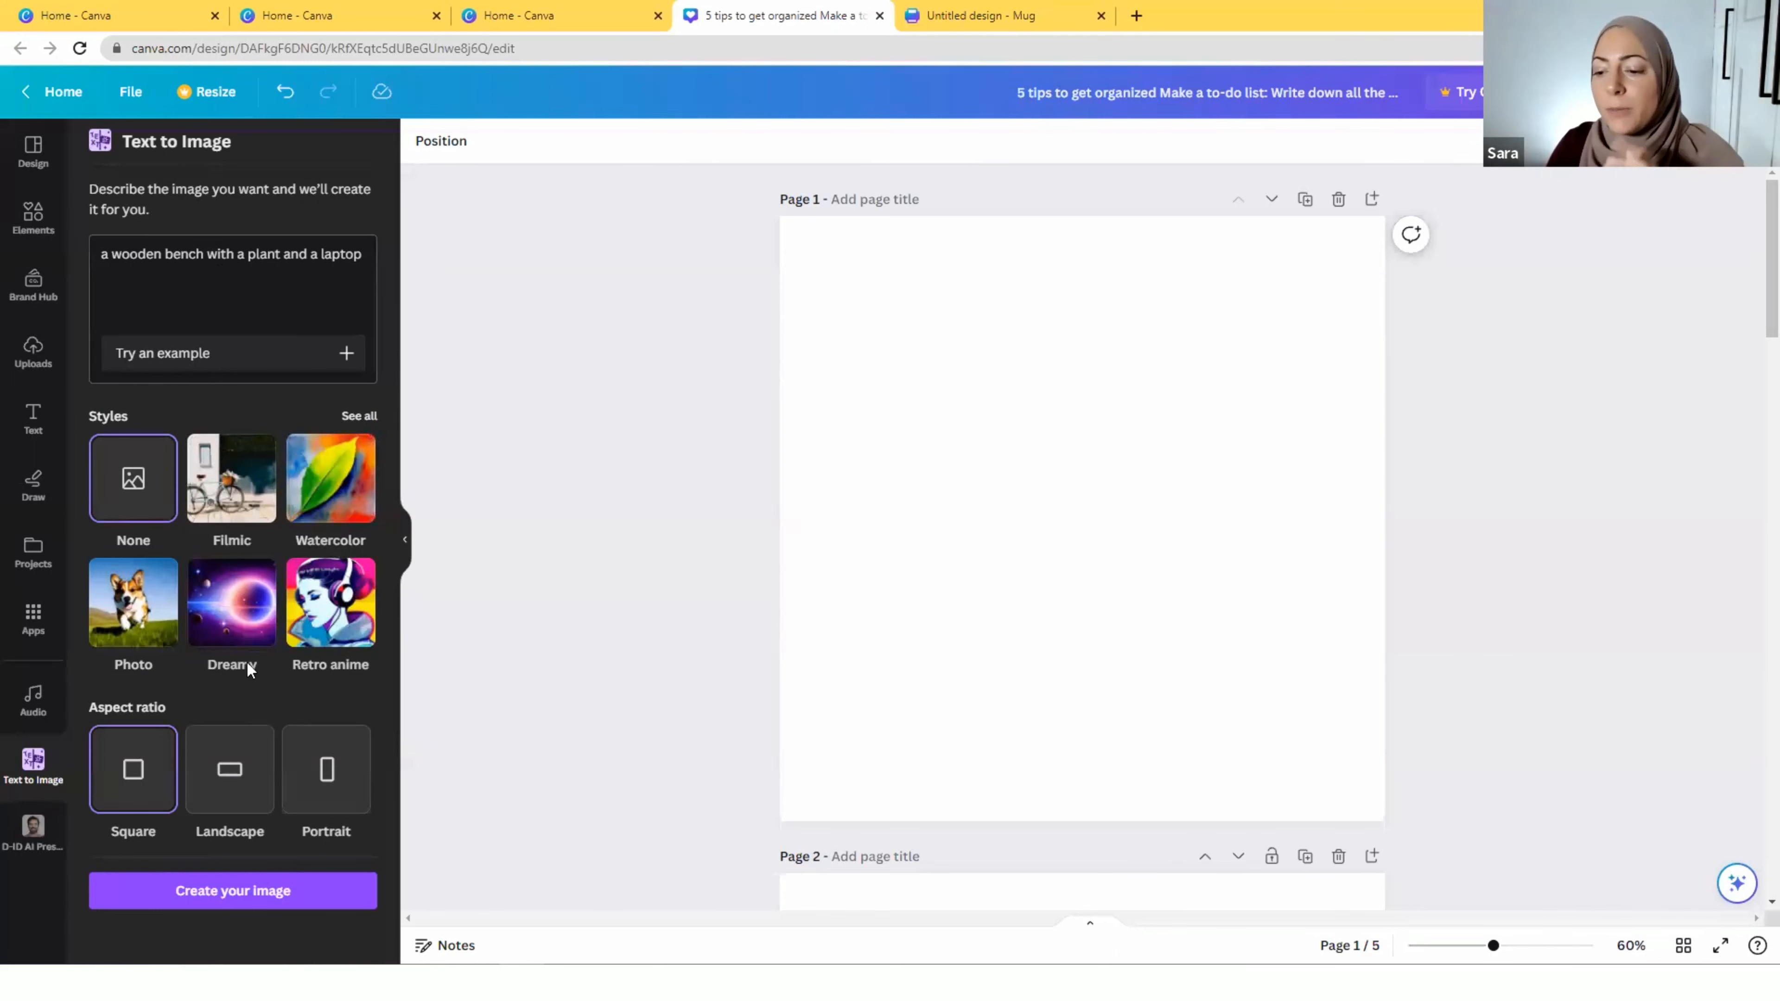
left_click(265, 894)
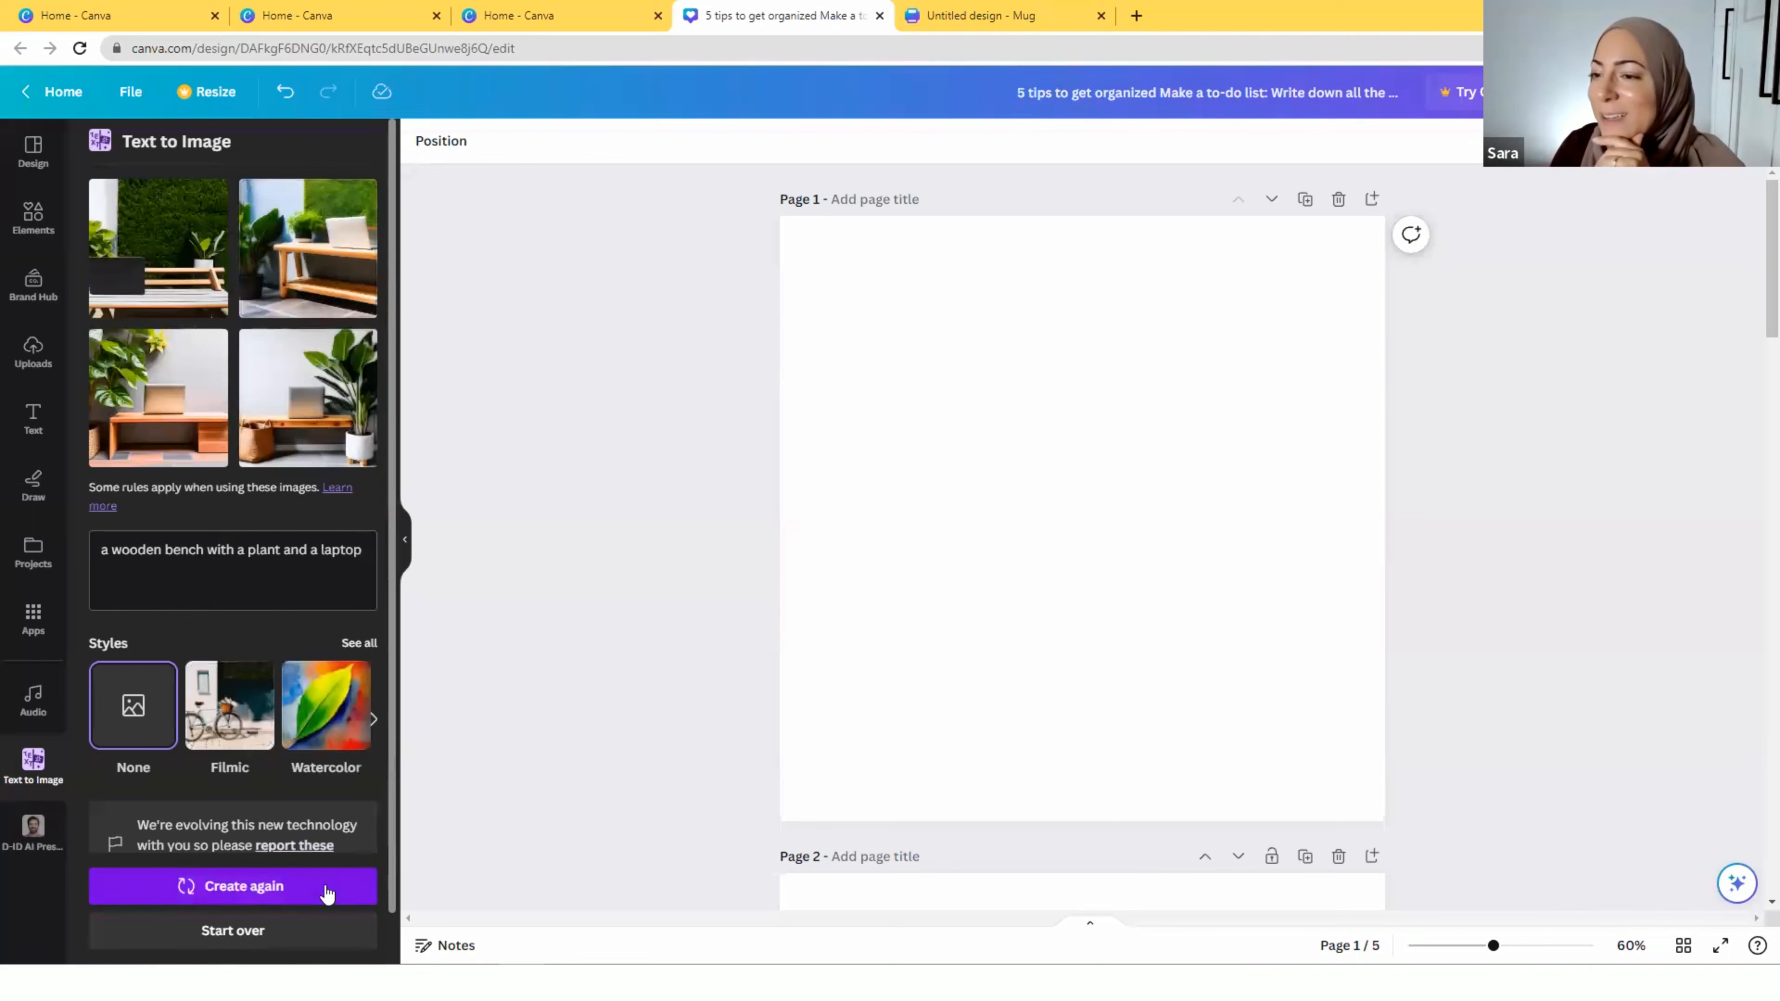
Insert the generated image of the bench by the green wall and set it as page 1's background
left_click(308, 249)
right_click(992, 453)
left_click(1054, 885)
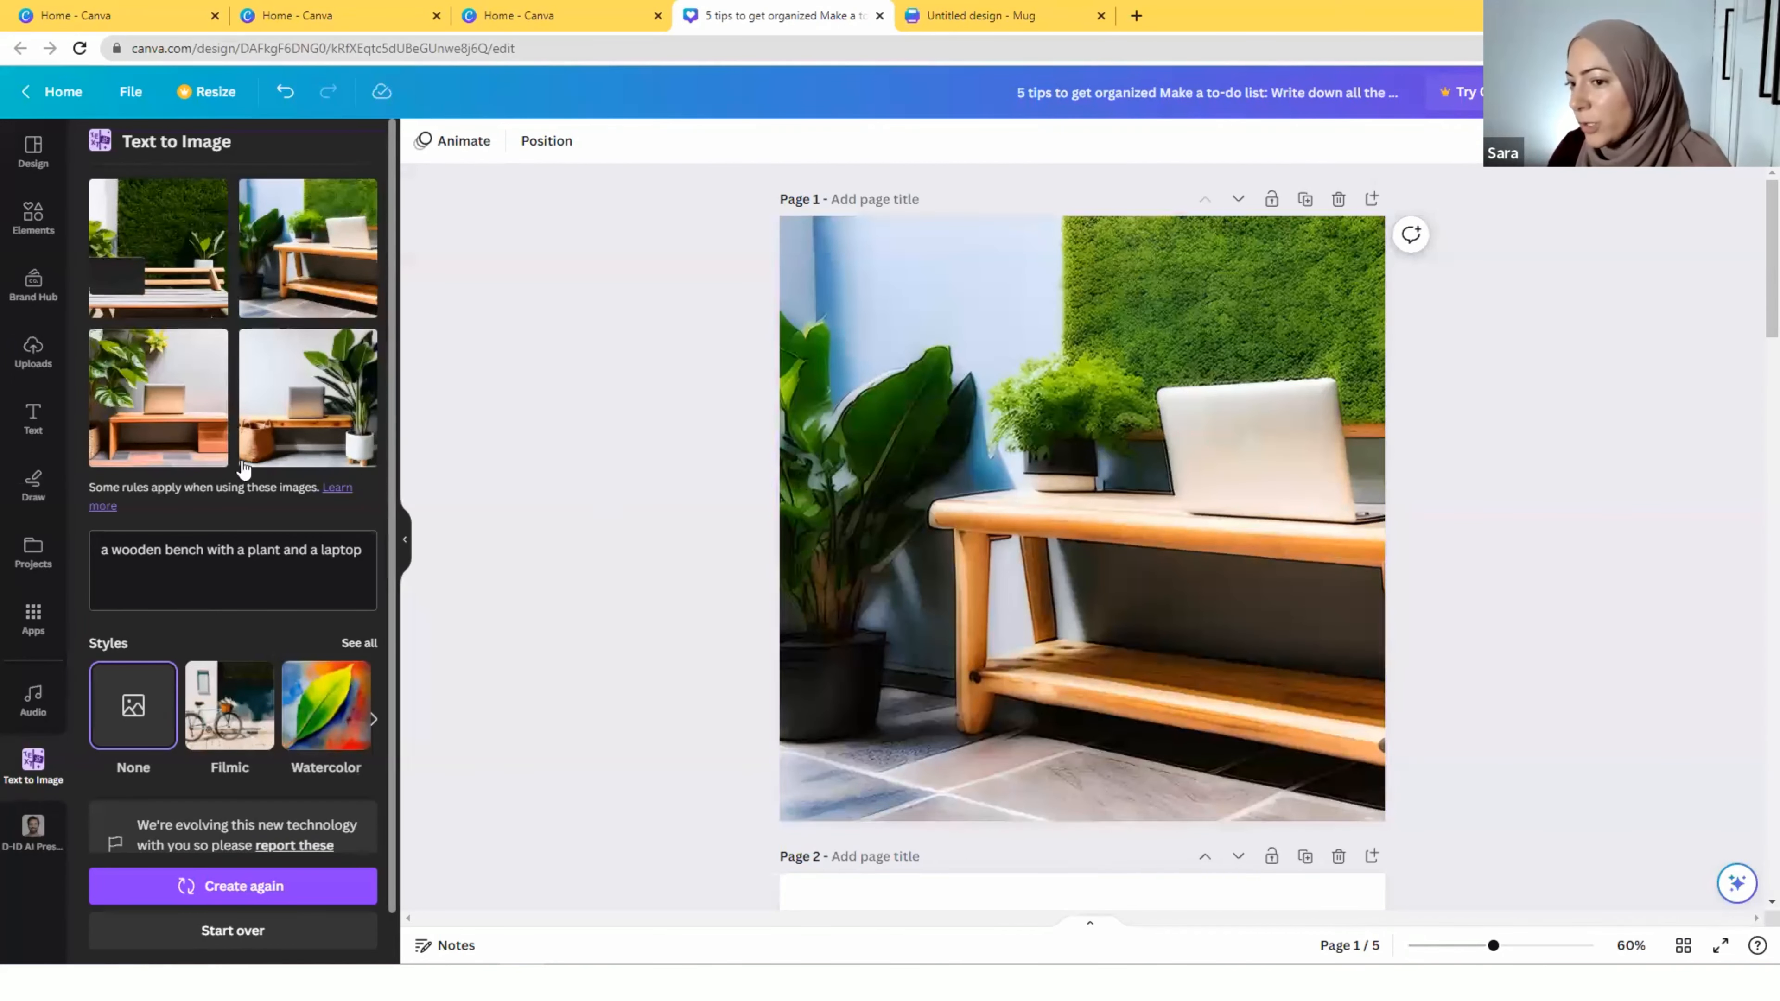
Detach the bench image from page 1's background and delete it
right_click(1103, 449)
left_click(1177, 621)
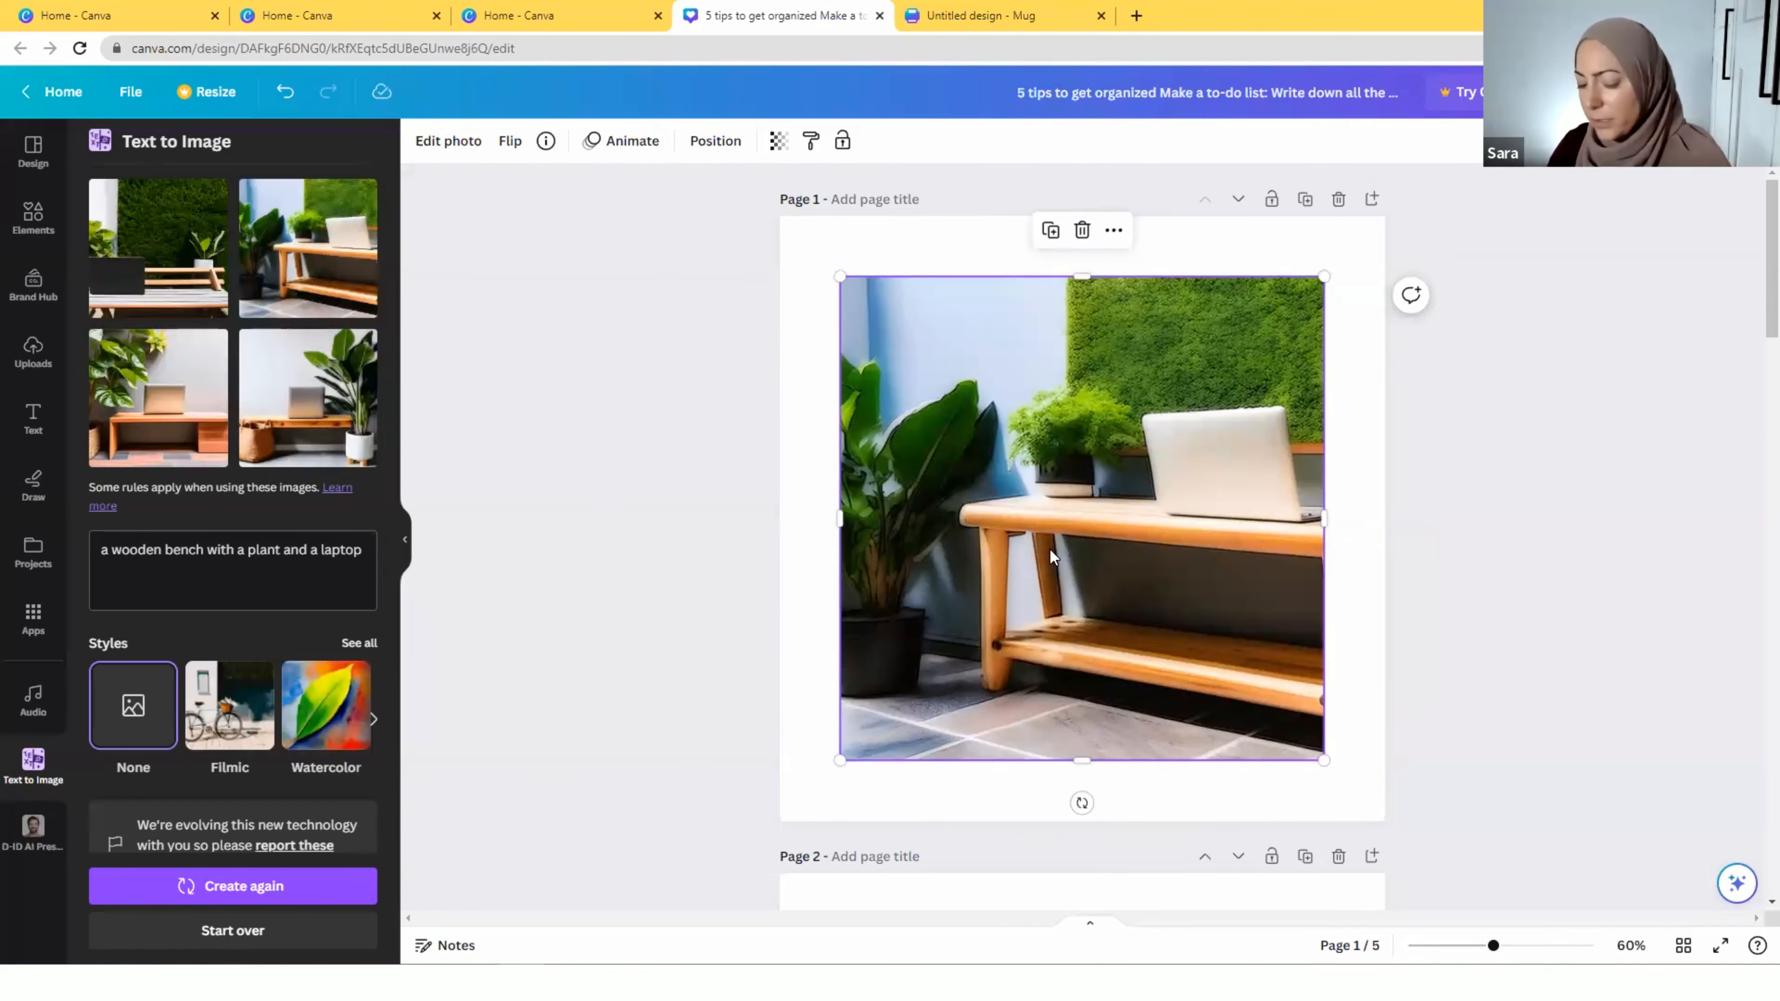
key("Delete")
Insert the generated image with the yellow star-shaped flower above the laptop and enlarge it to fill page 1
left_click(173, 420)
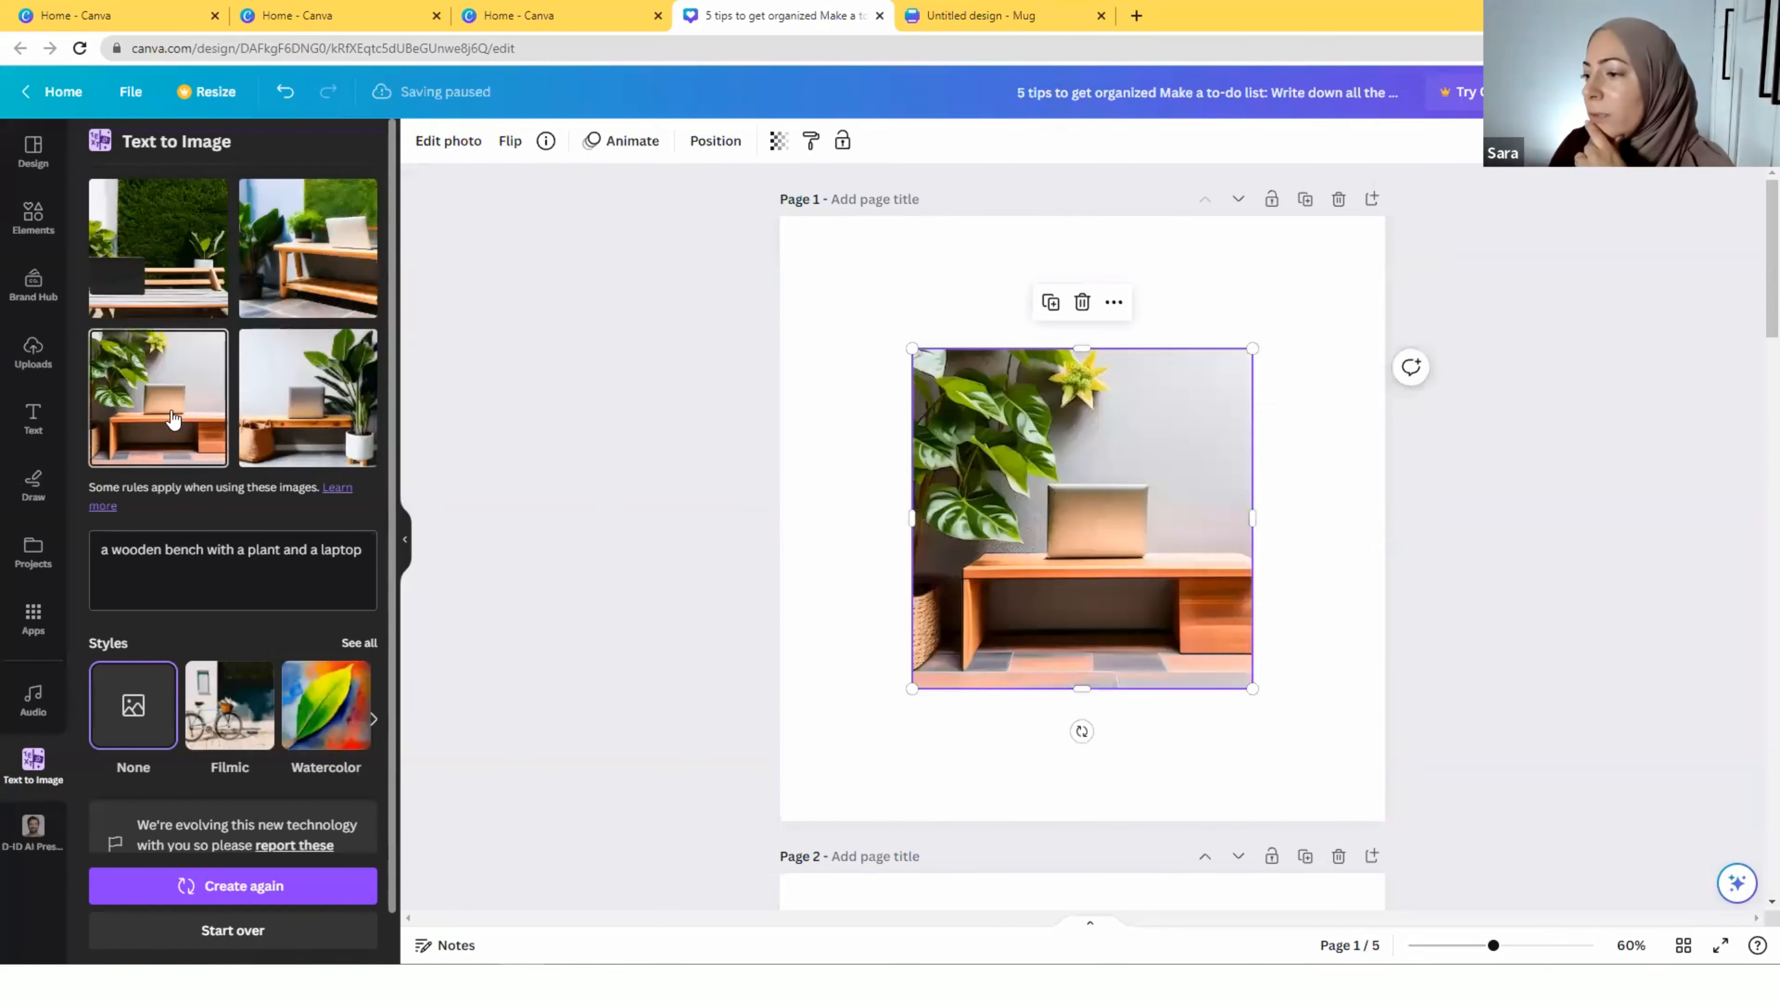
left_click_drag(913, 349, 770, 223)
left_click(1330, 708)
left_click(1240, 673)
left_click_drag(1252, 688, 1372, 837)
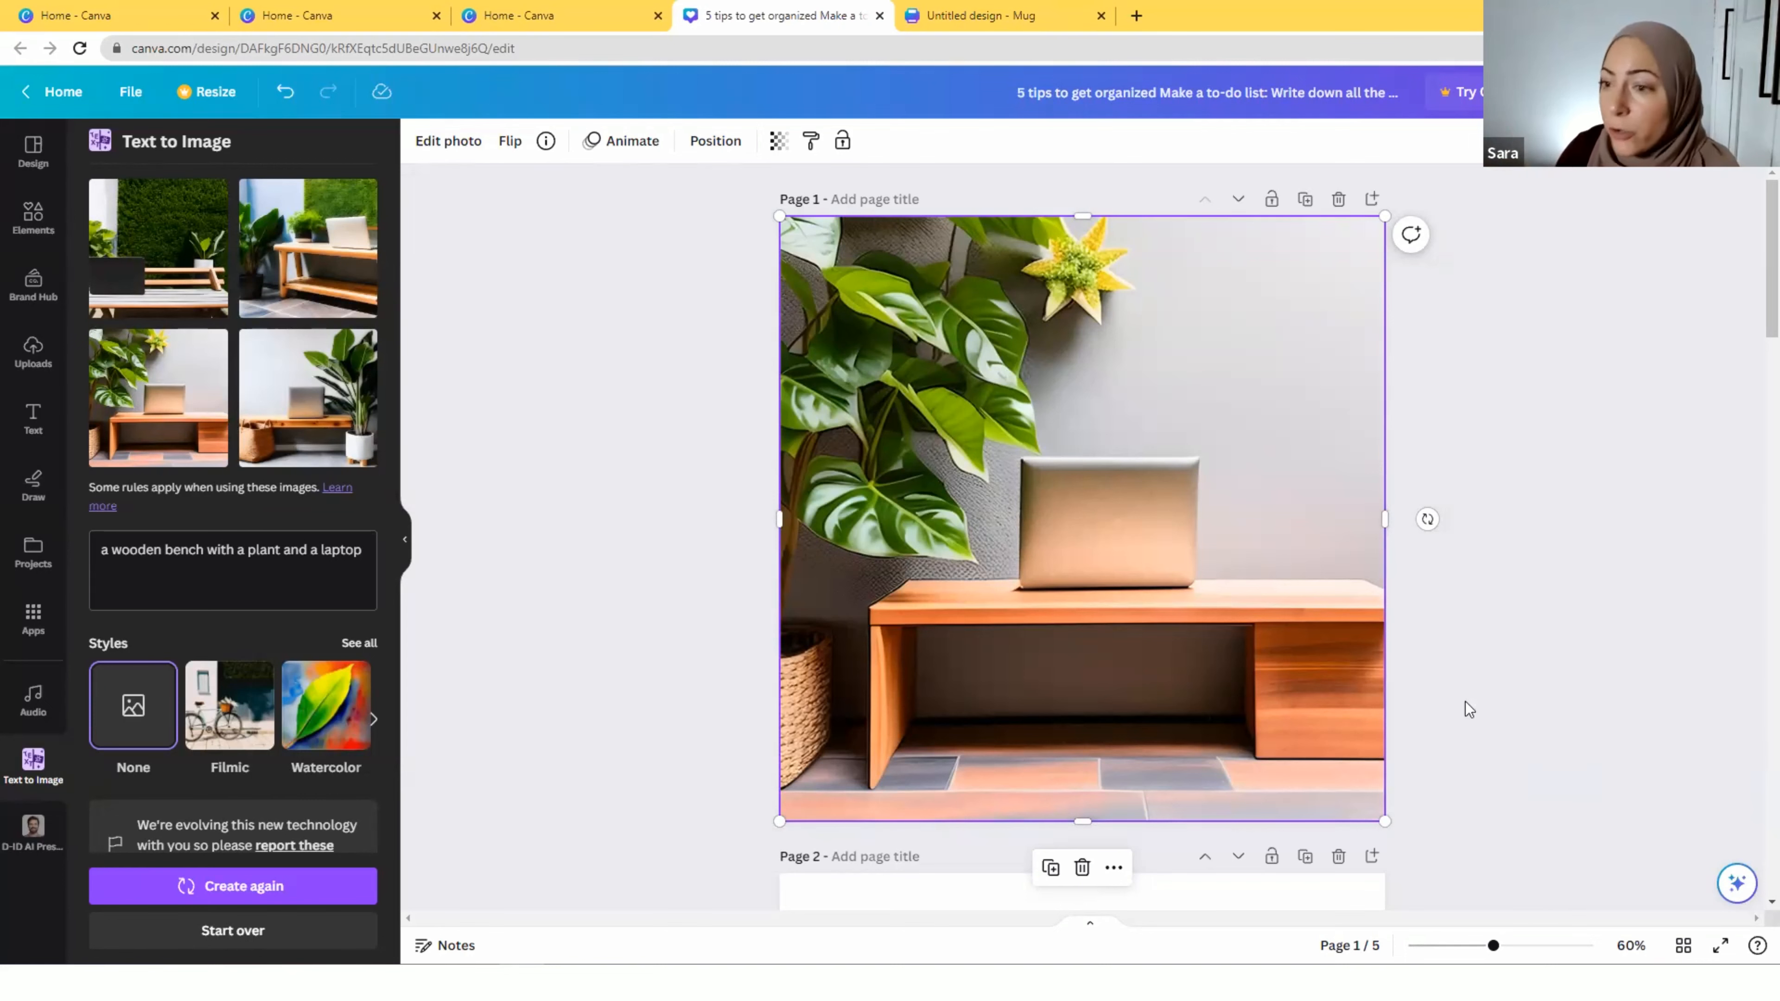
Add the heading "5 ways" to page 1 and place it on the plain wall beside the yellow flower
left_click(33, 418)
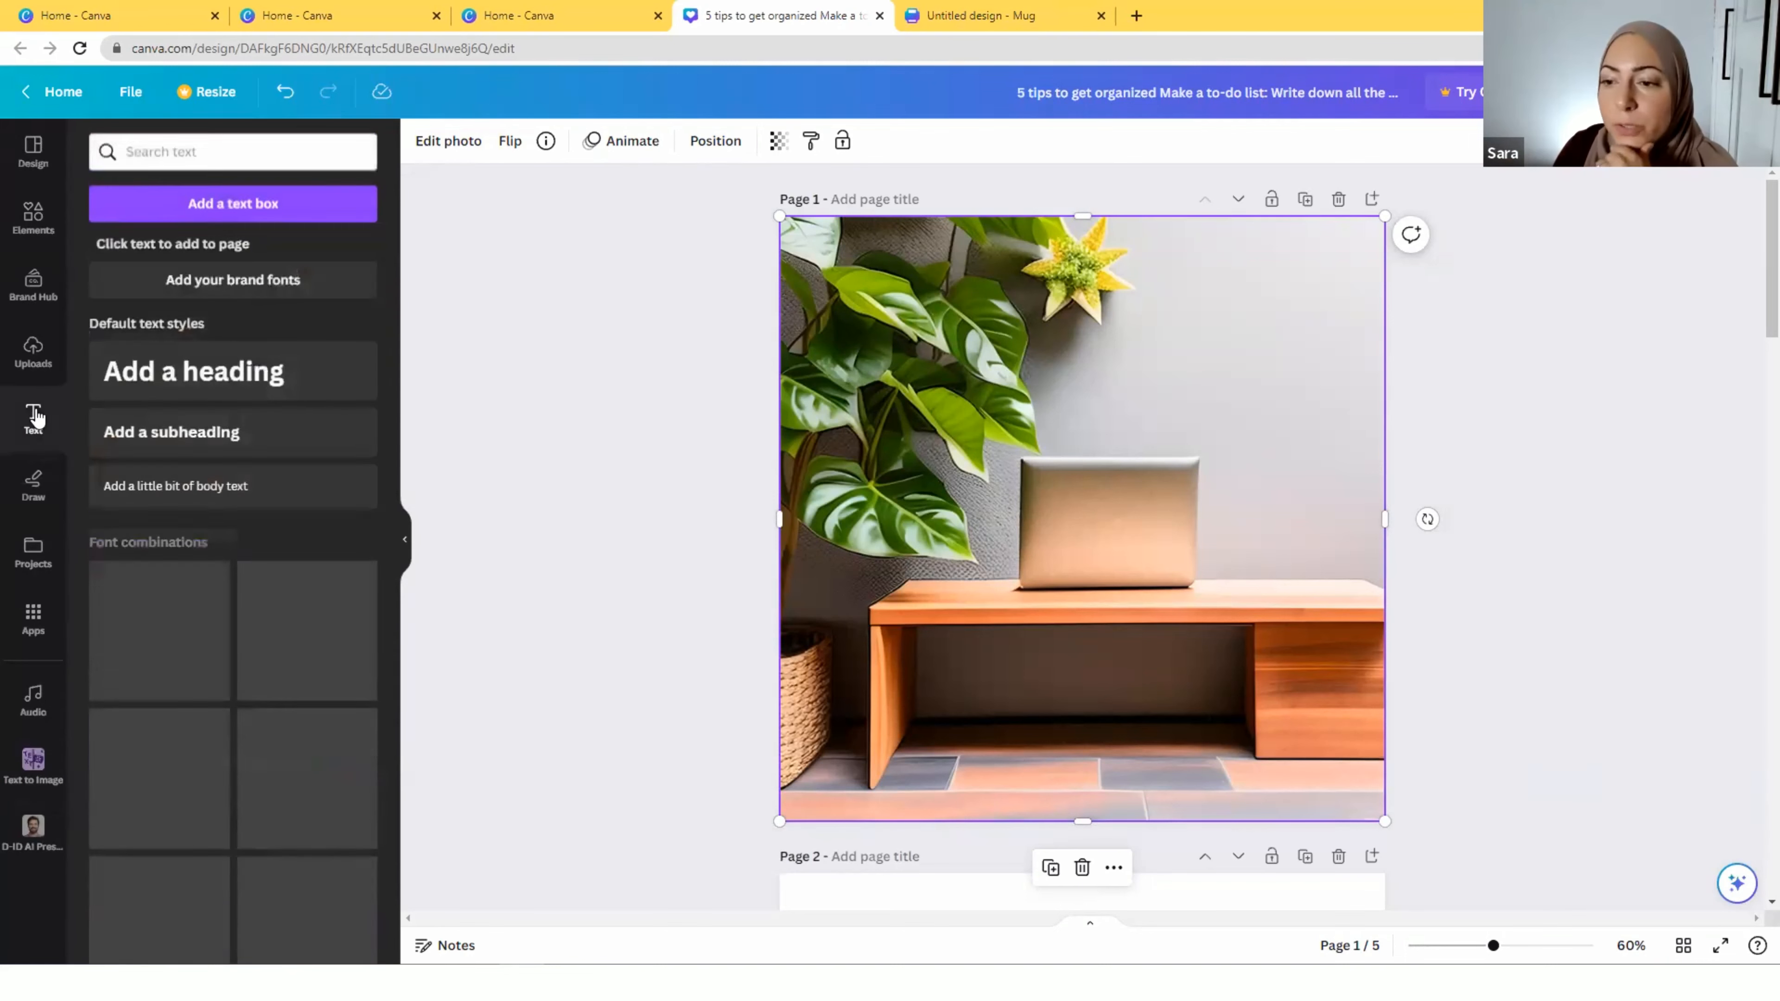
left_click(246, 377)
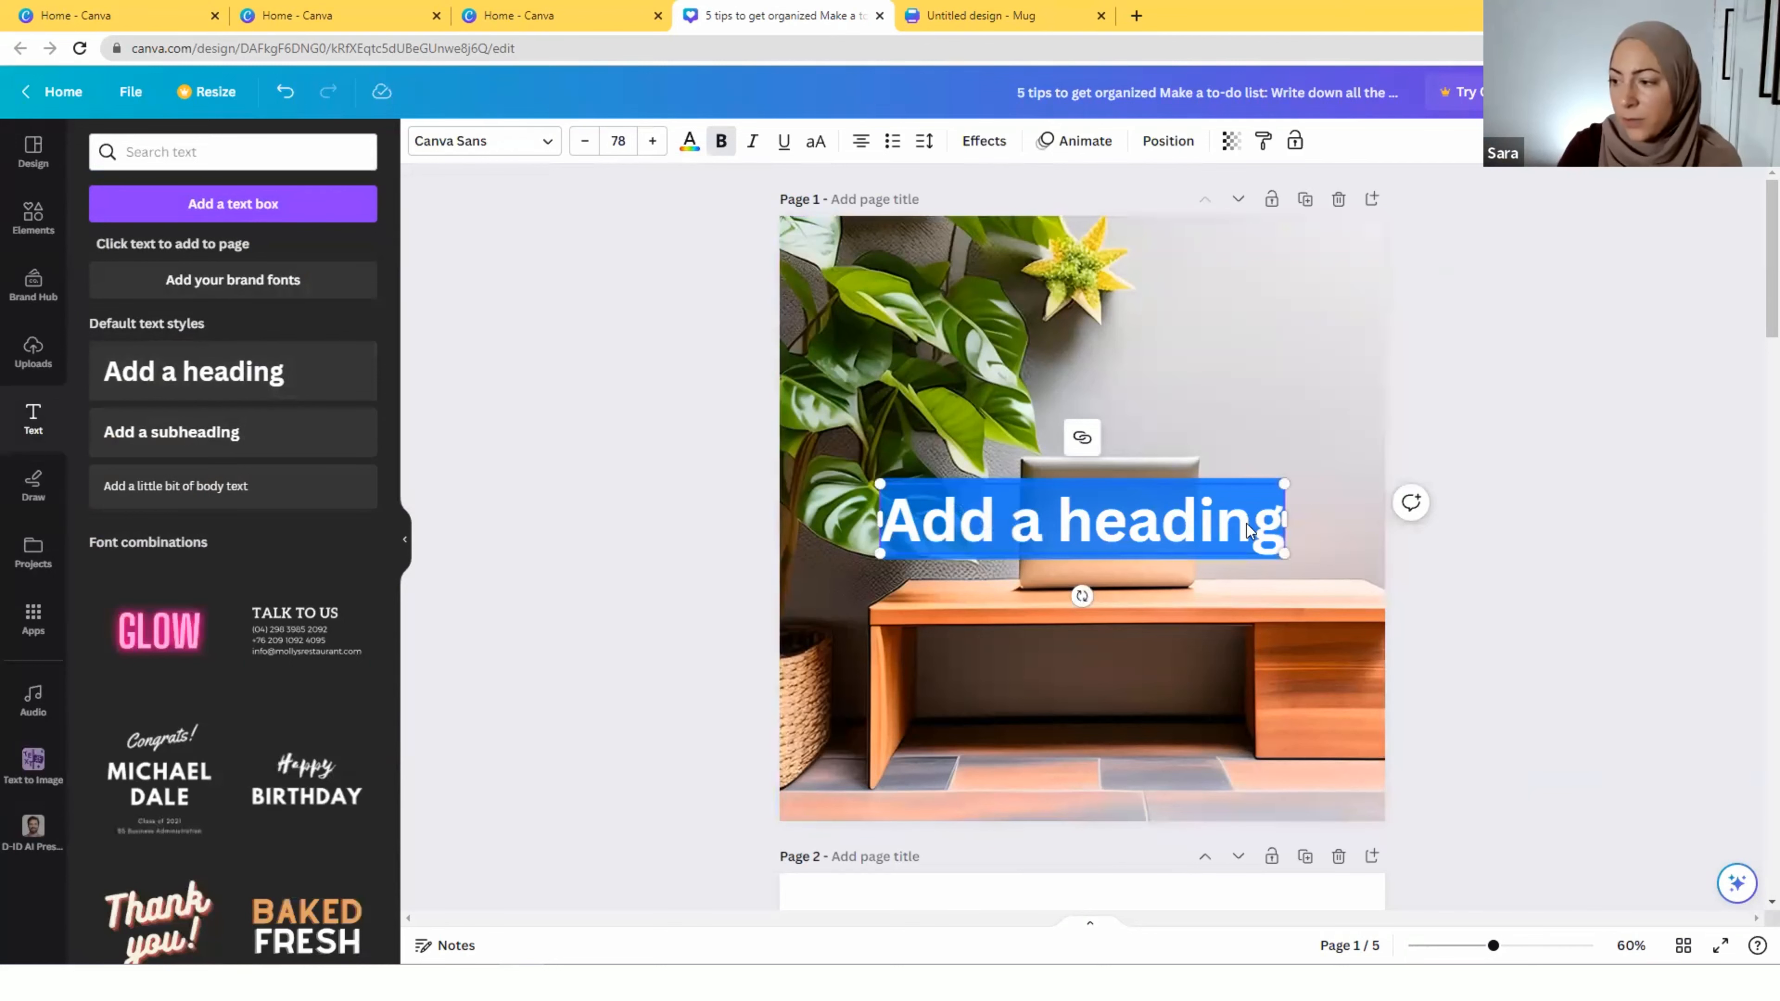
type("5 ways")
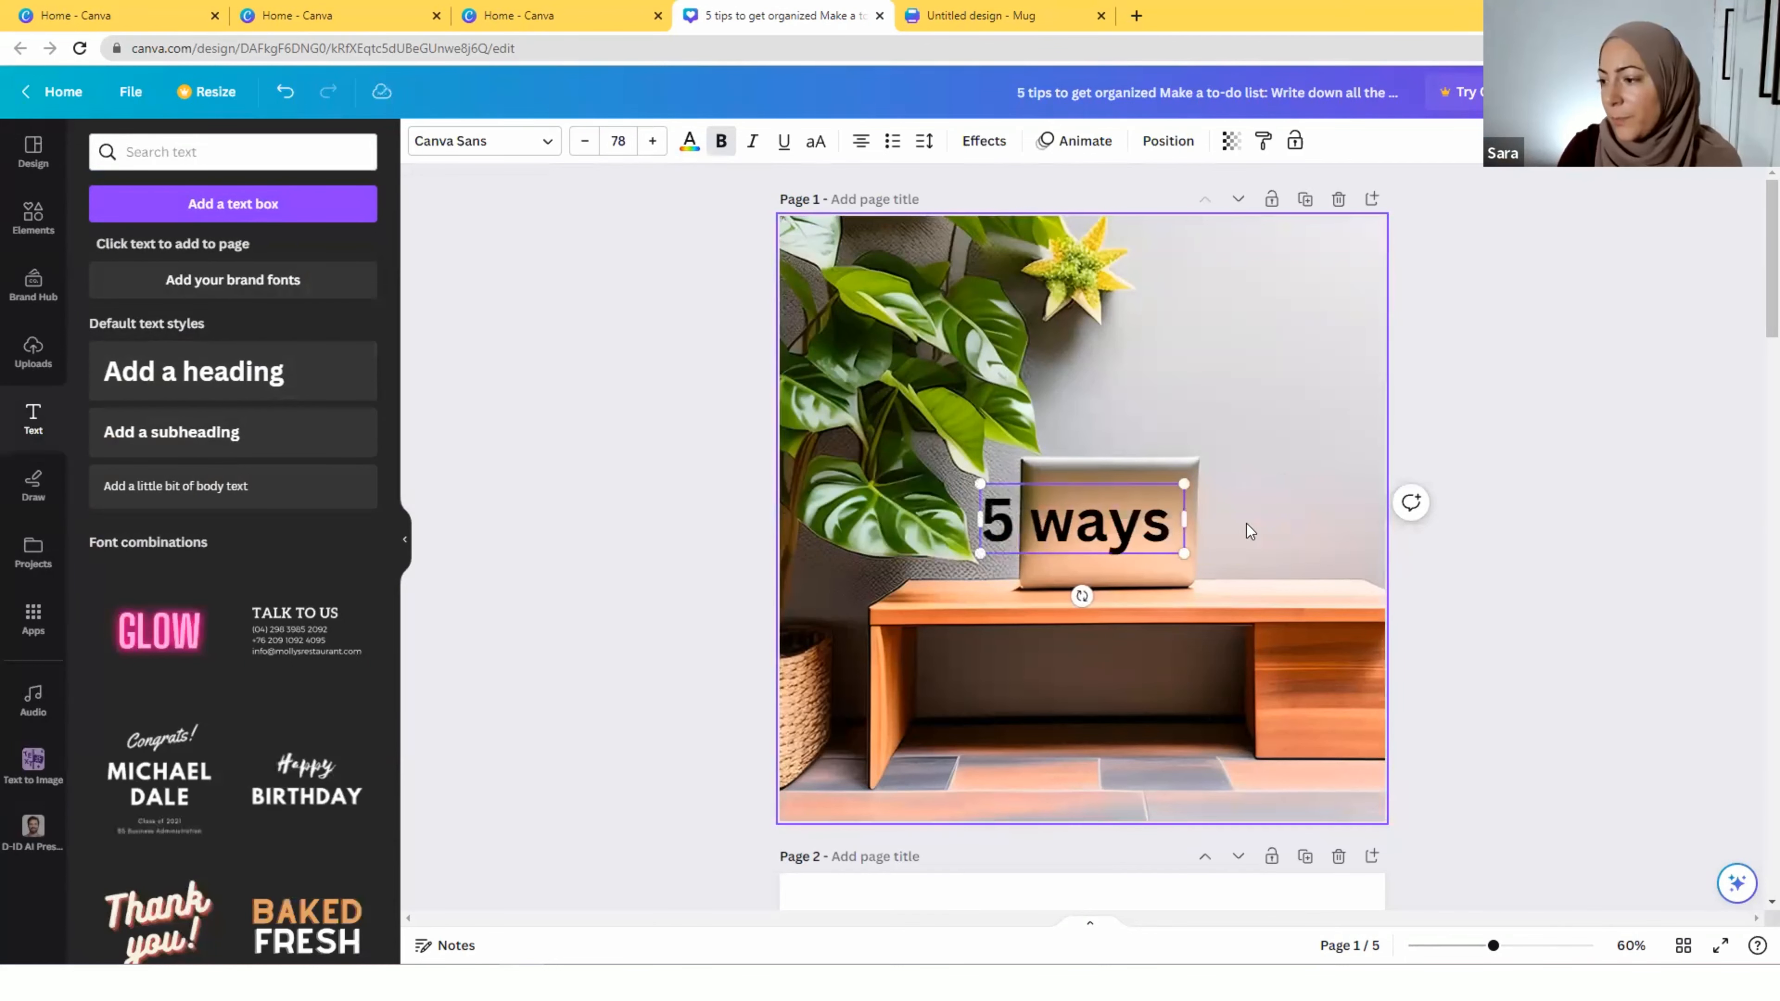
left_click(1336, 466)
left_click_drag(1090, 522, 1255, 314)
Set the "5 ways" heading's text color to white
left_click(690, 141)
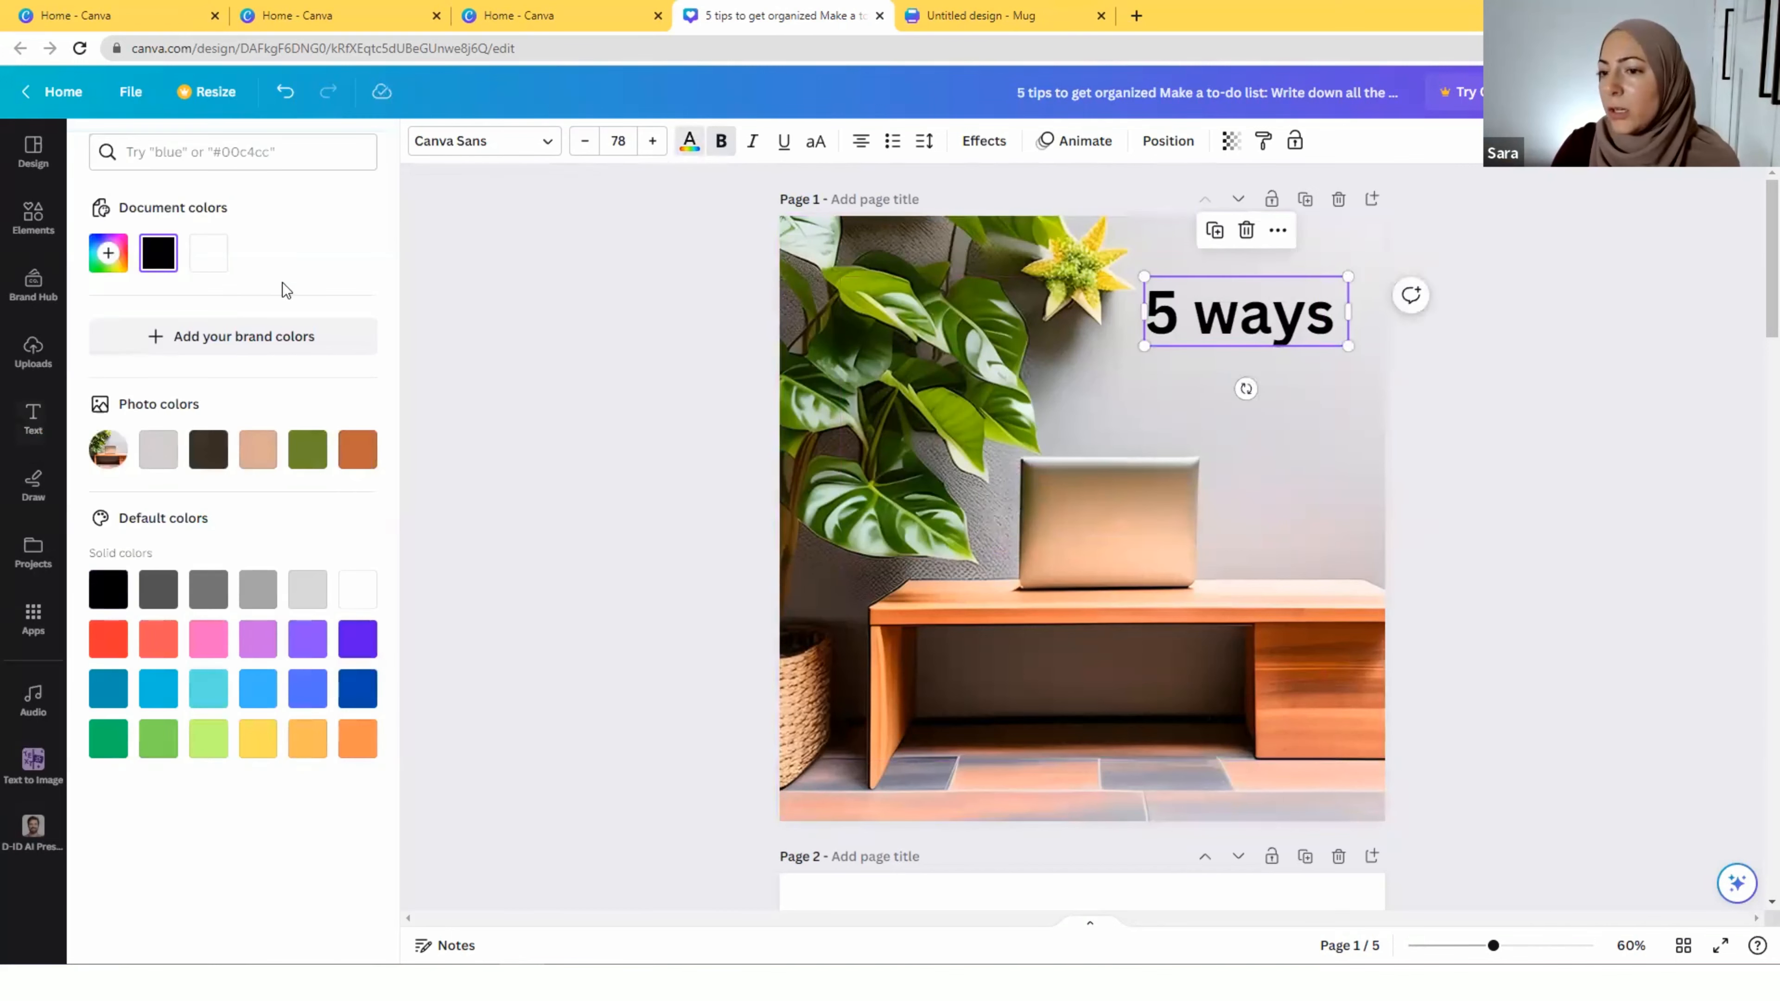
left_click(221, 268)
left_click(1480, 425)
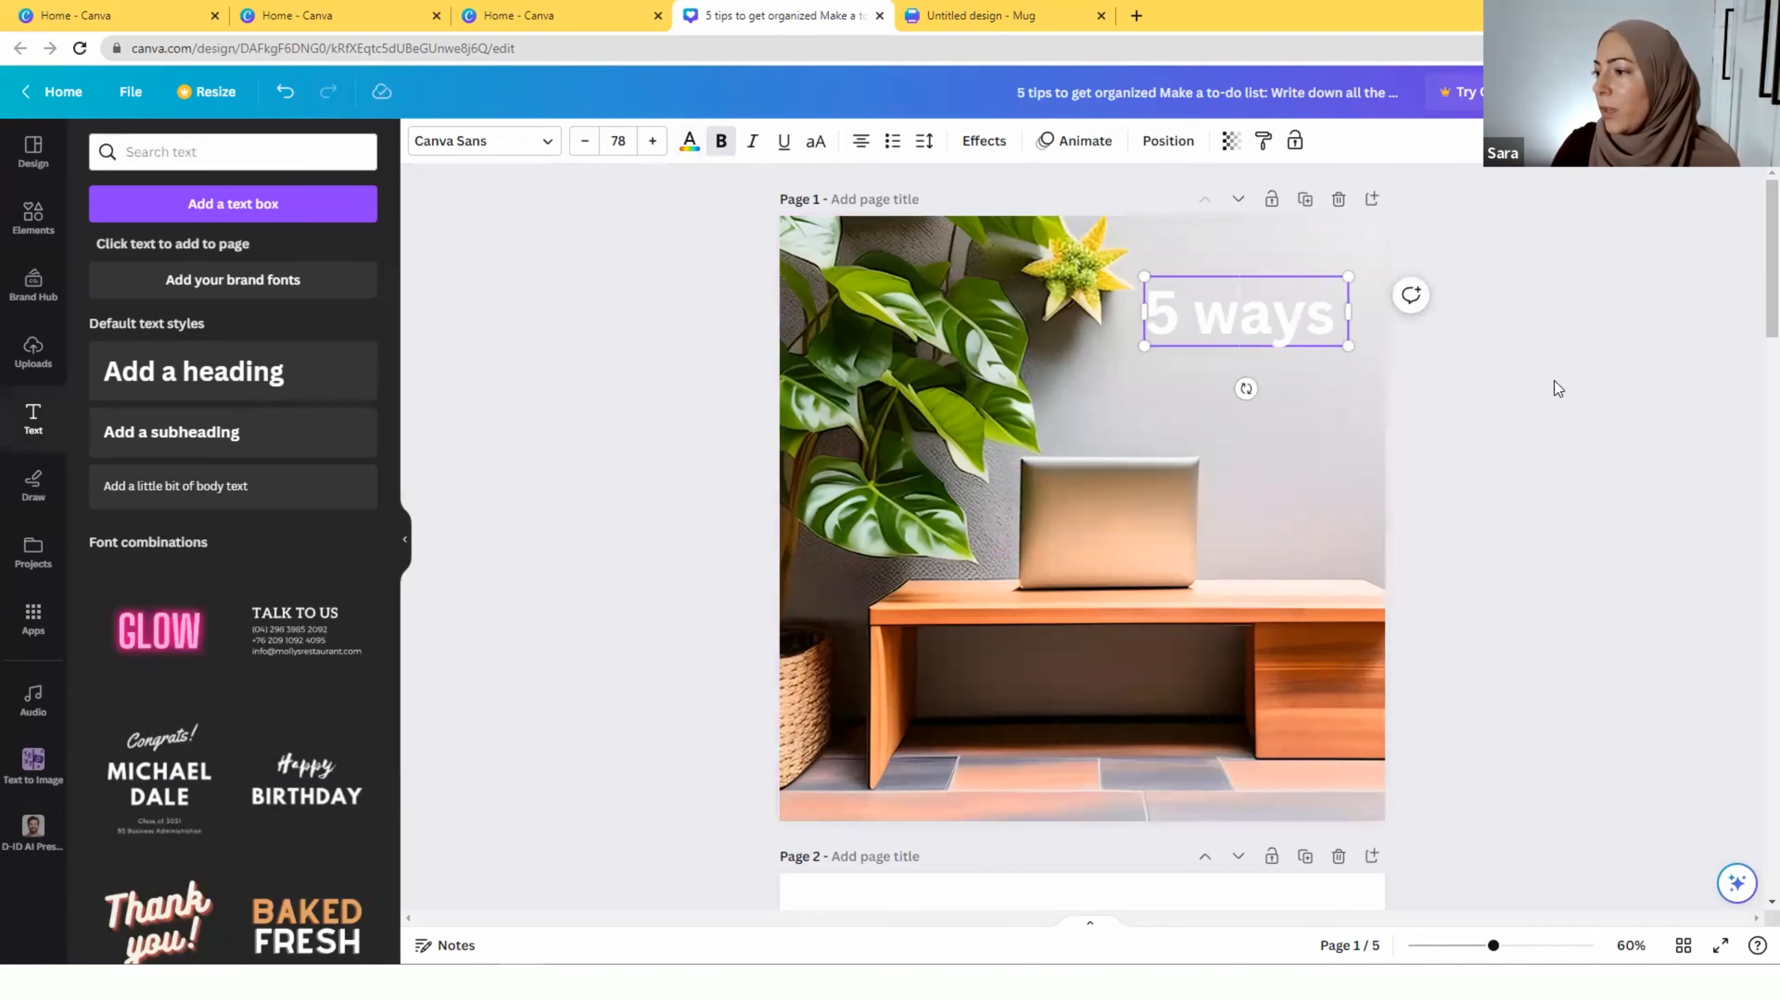
Duplicate the "5 ways" heading on page 1, reword the copy as "to get organized" and widen it so "organized" fits on one line
left_click(1241, 336)
key("ctrl+d")
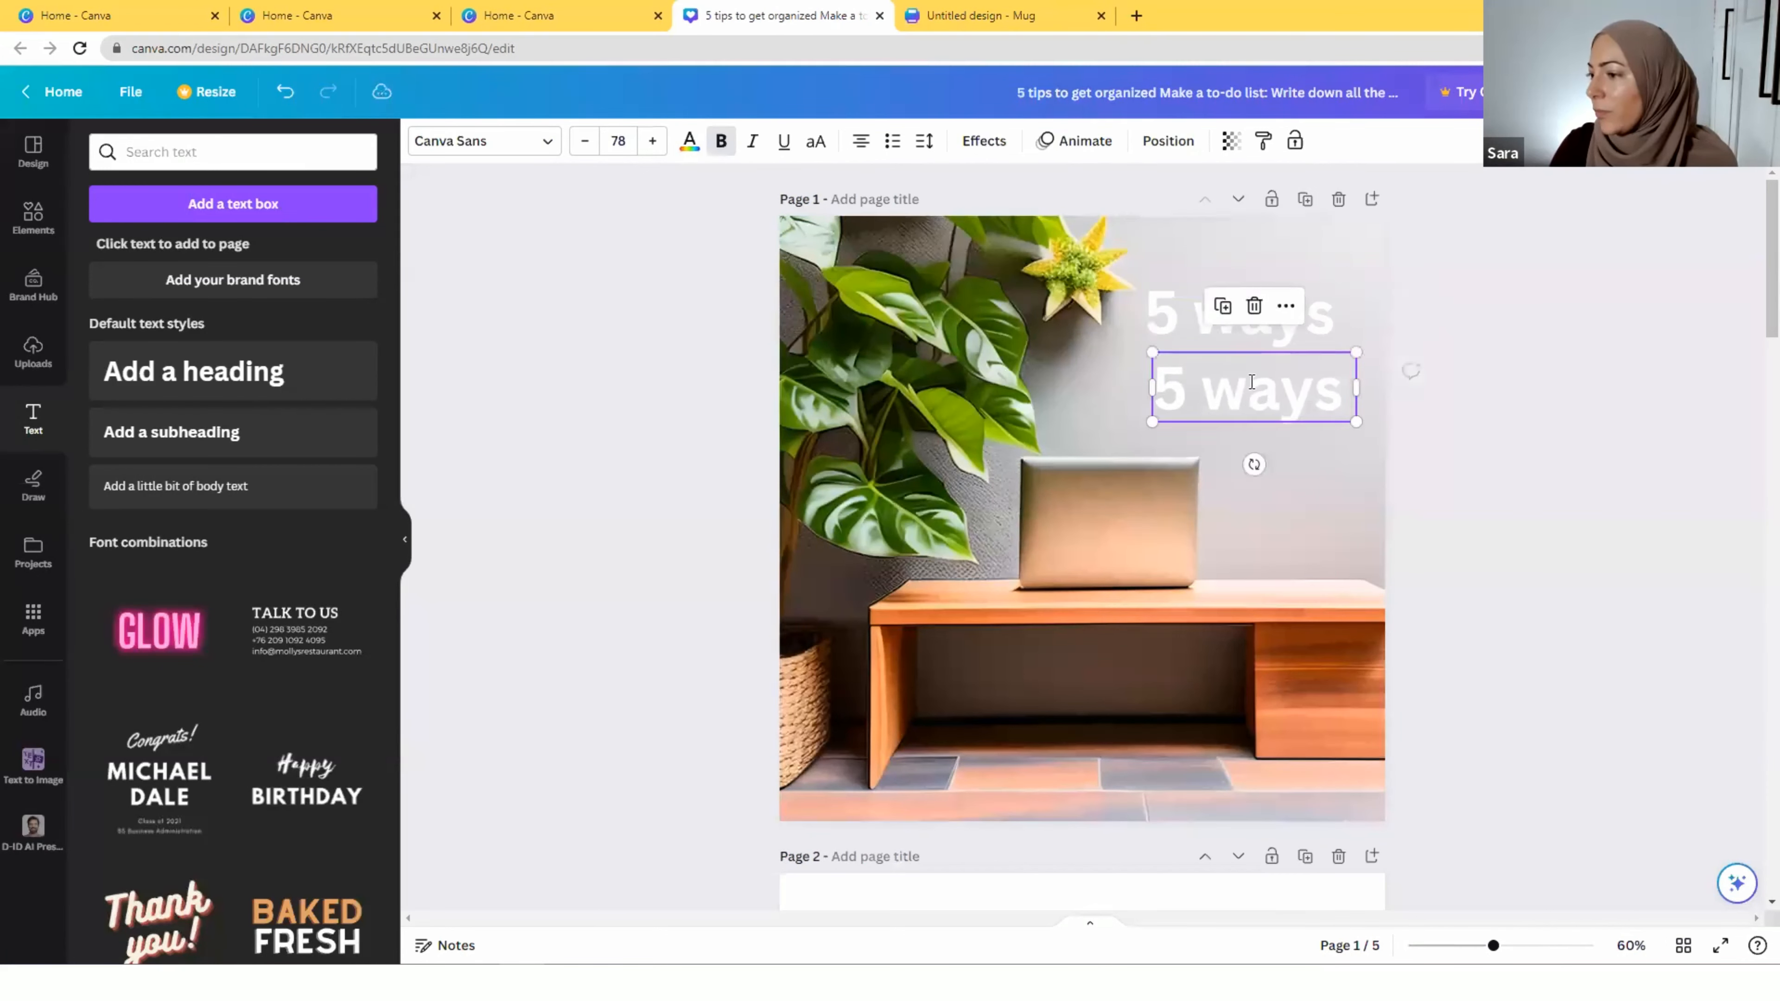
double_click(1252, 384)
type("to get")
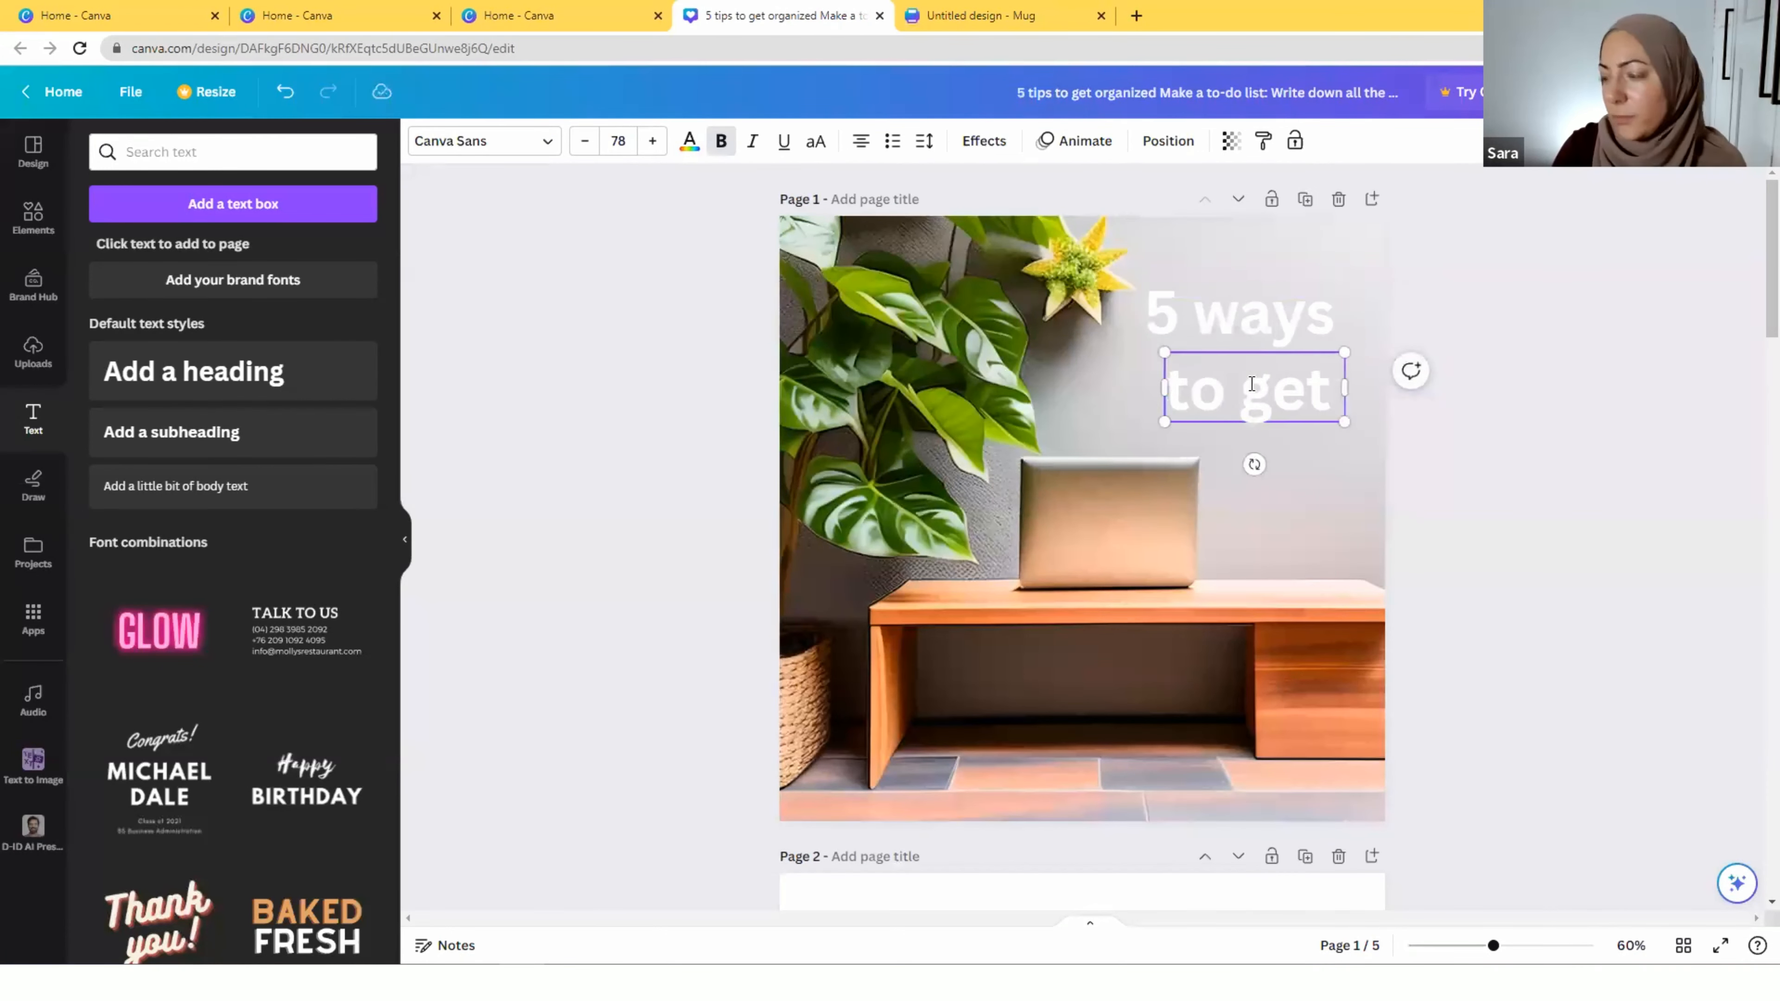
type(" or")
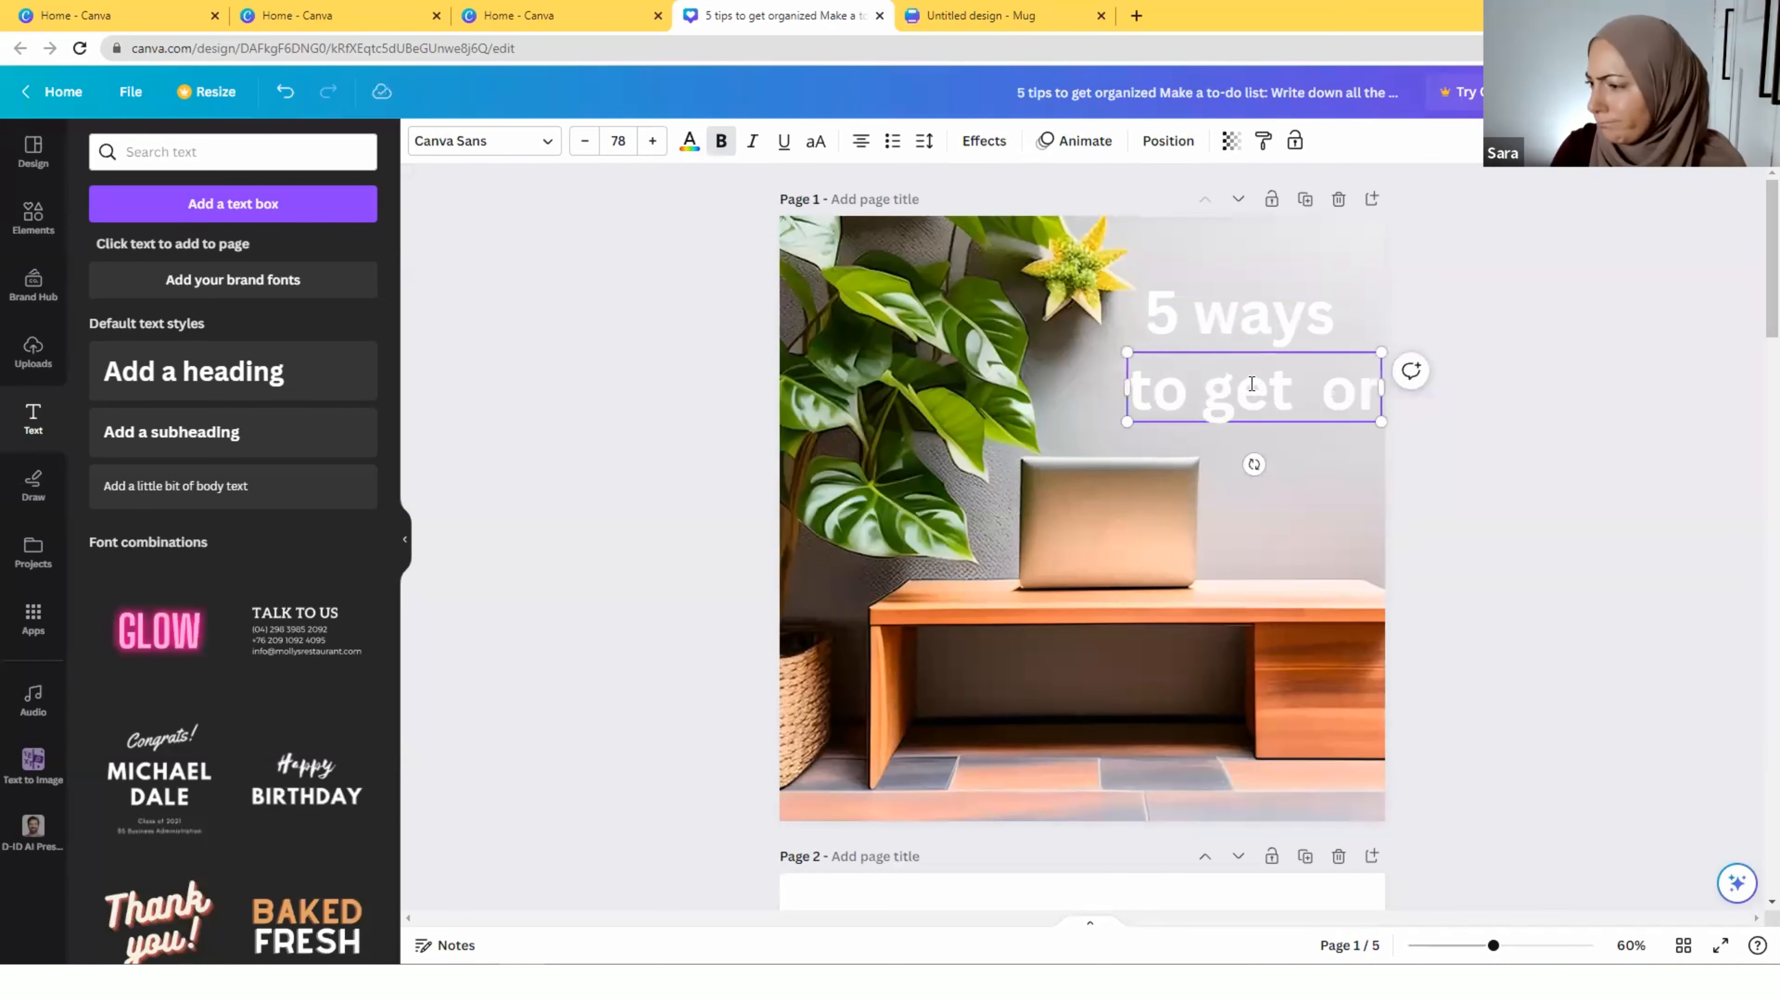
type("ganized")
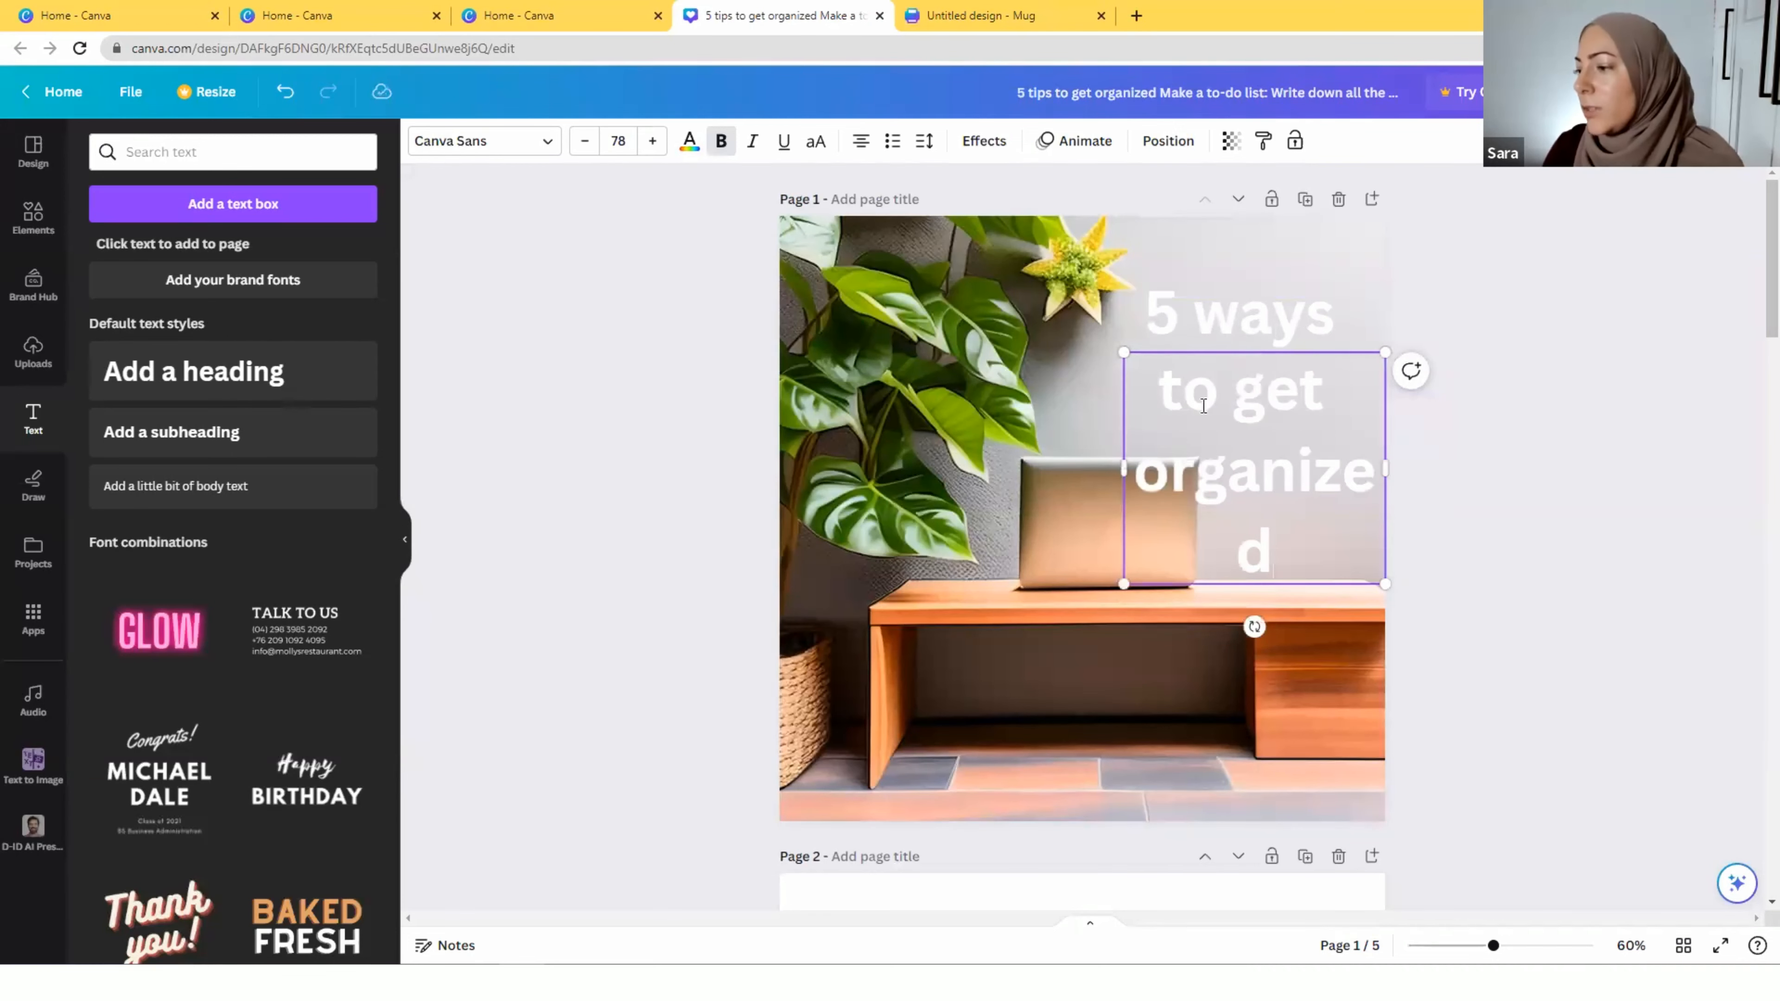
left_click_drag(1123, 468, 1044, 468)
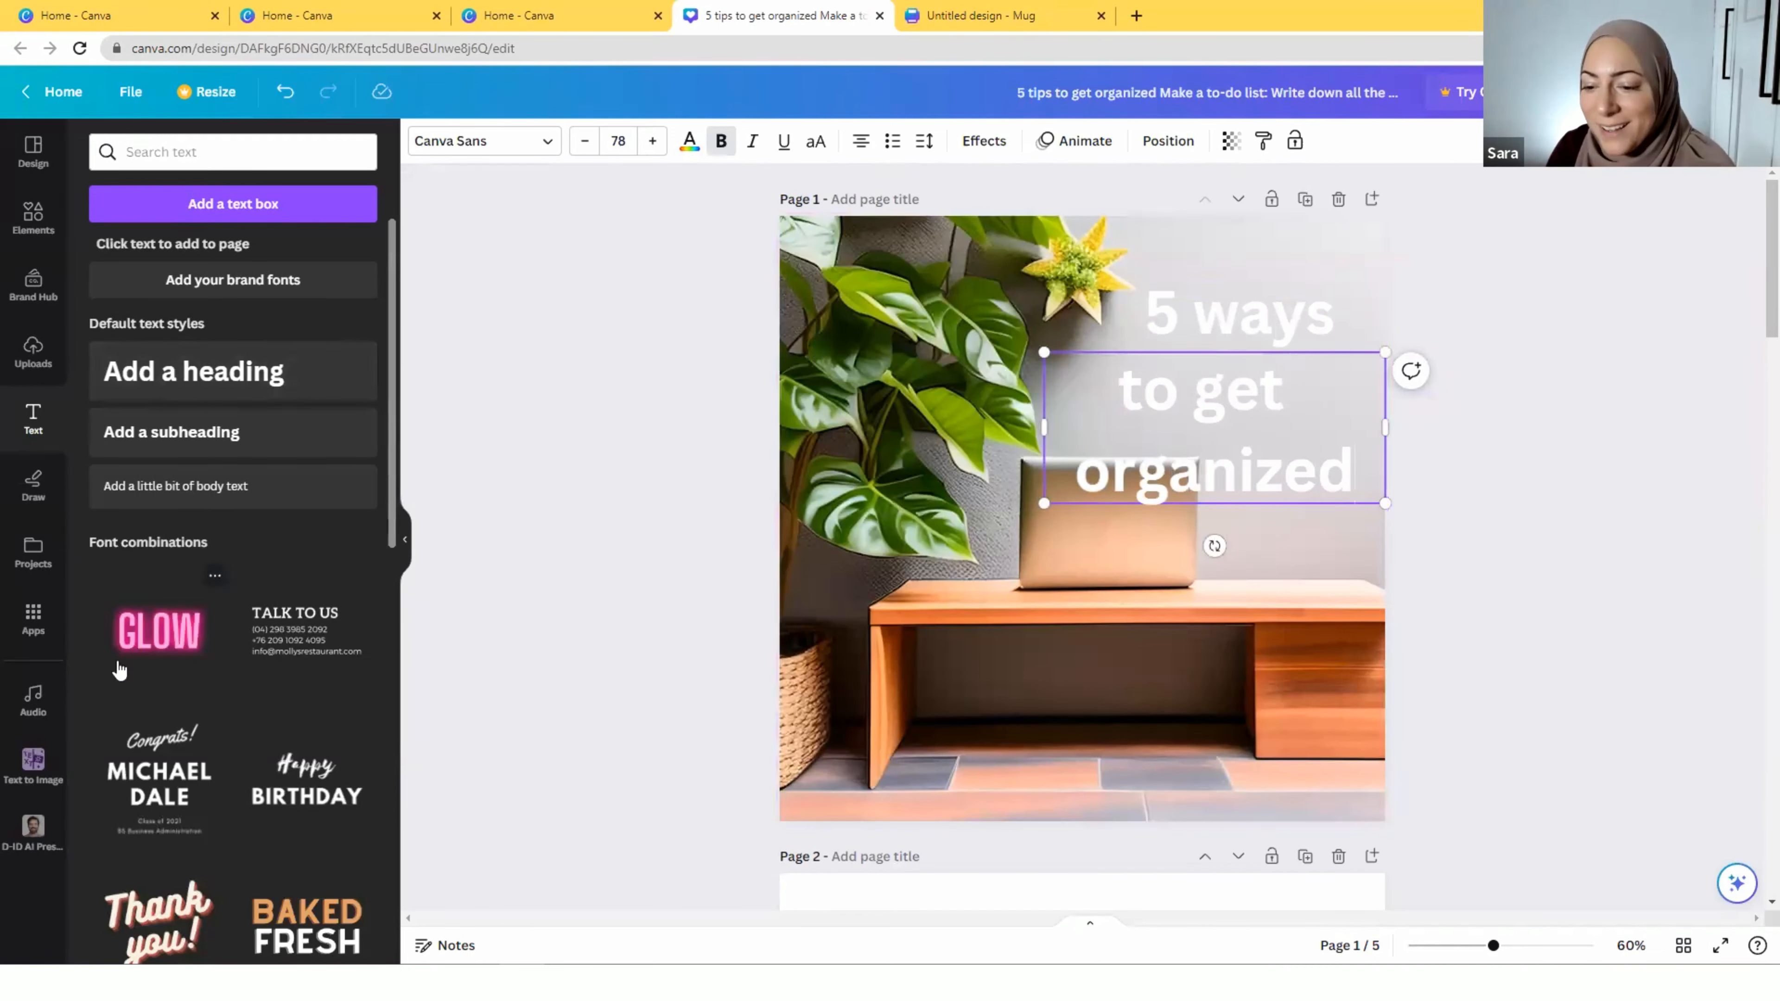
Reopen the Text to Image generator and look over the wooden bench images, prompt and style options
left_click(33, 760)
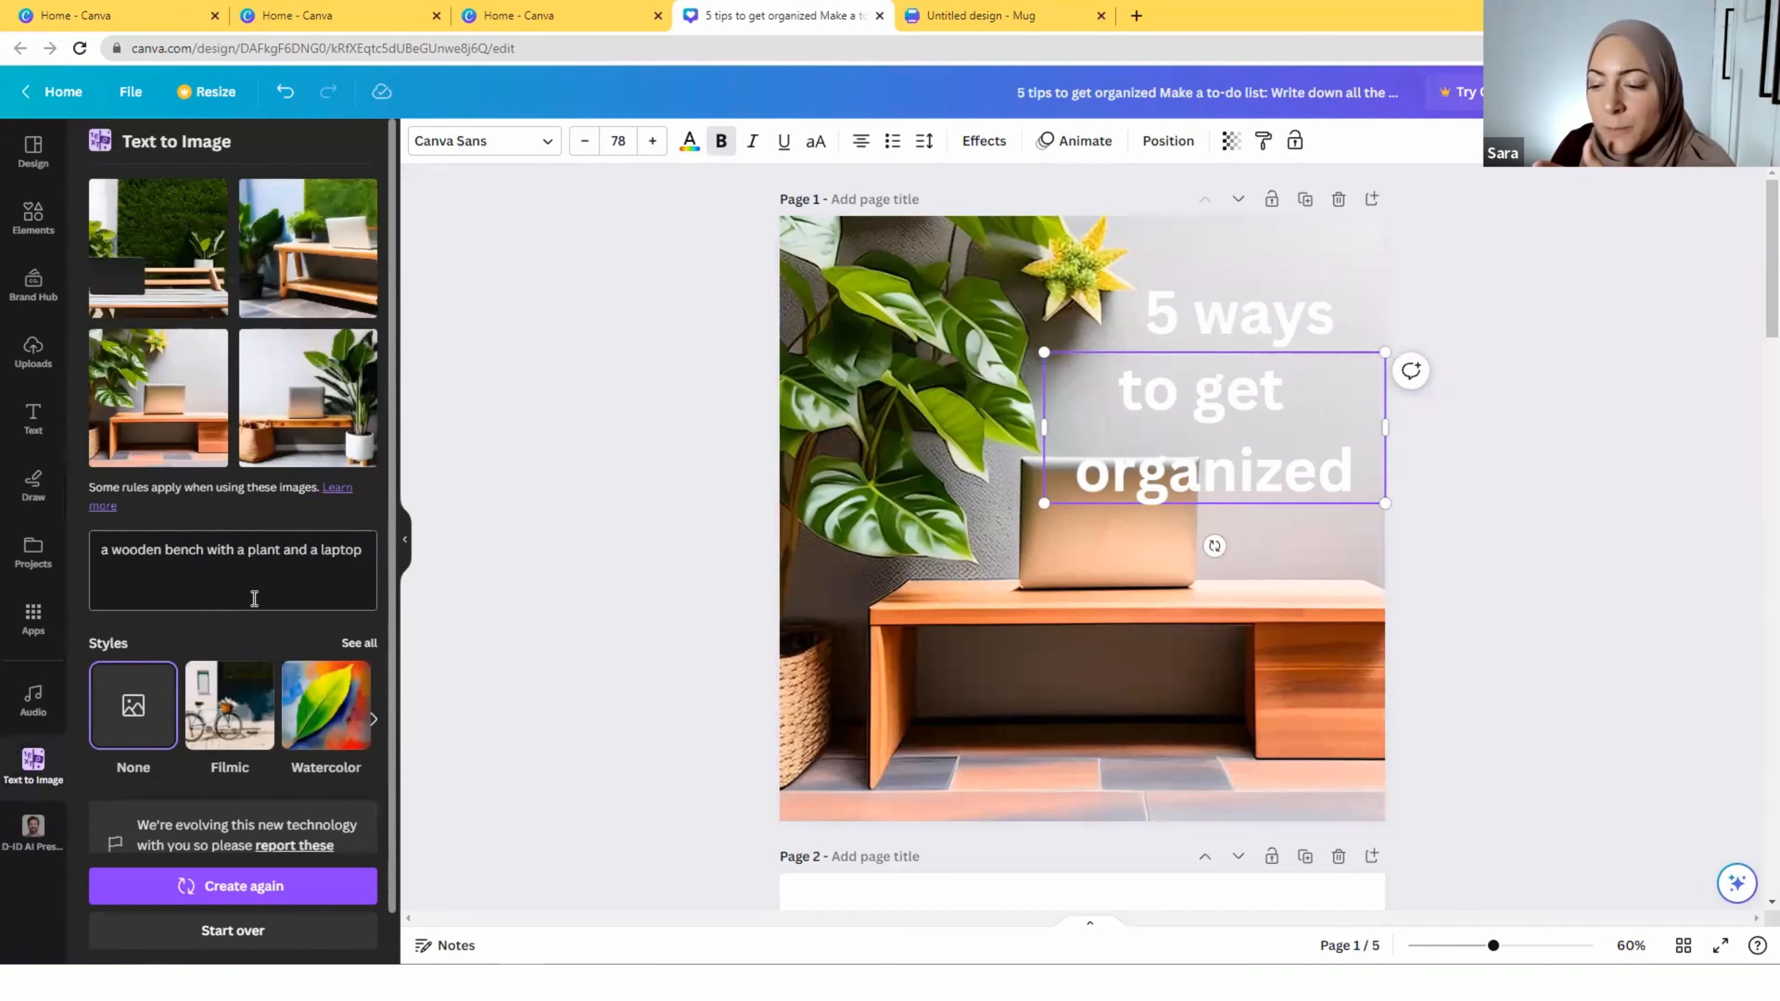
scroll(252, 599, "down", 1)
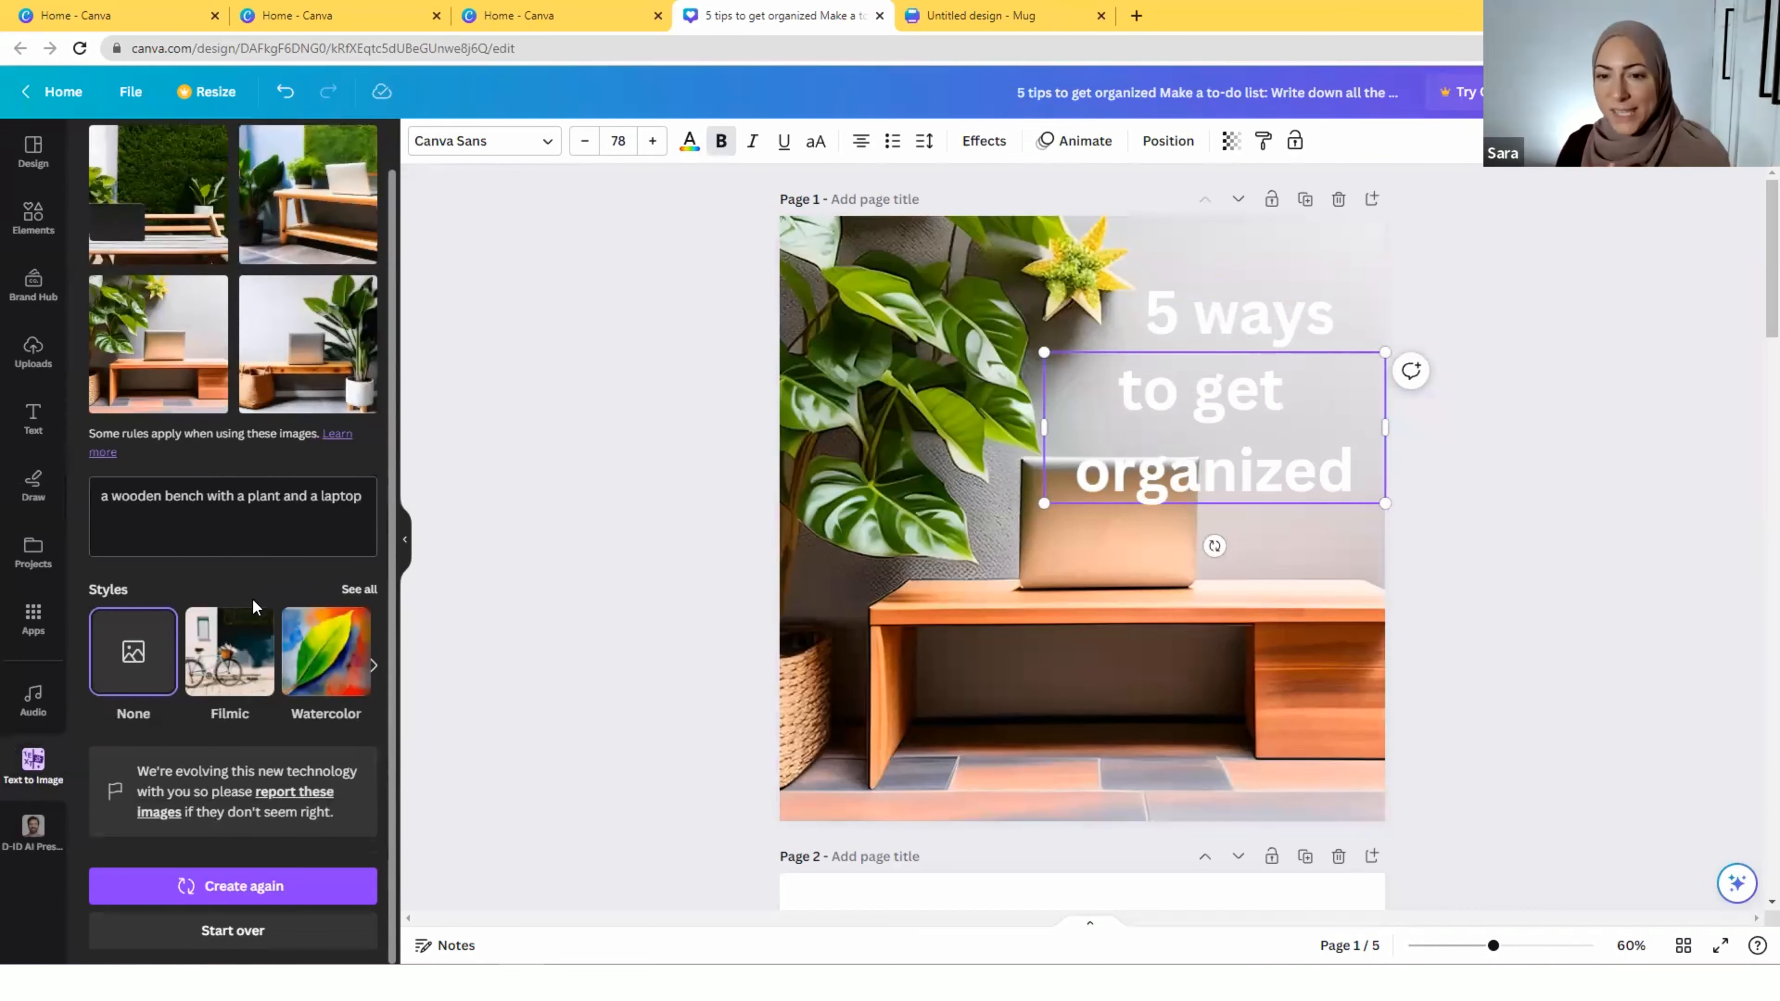